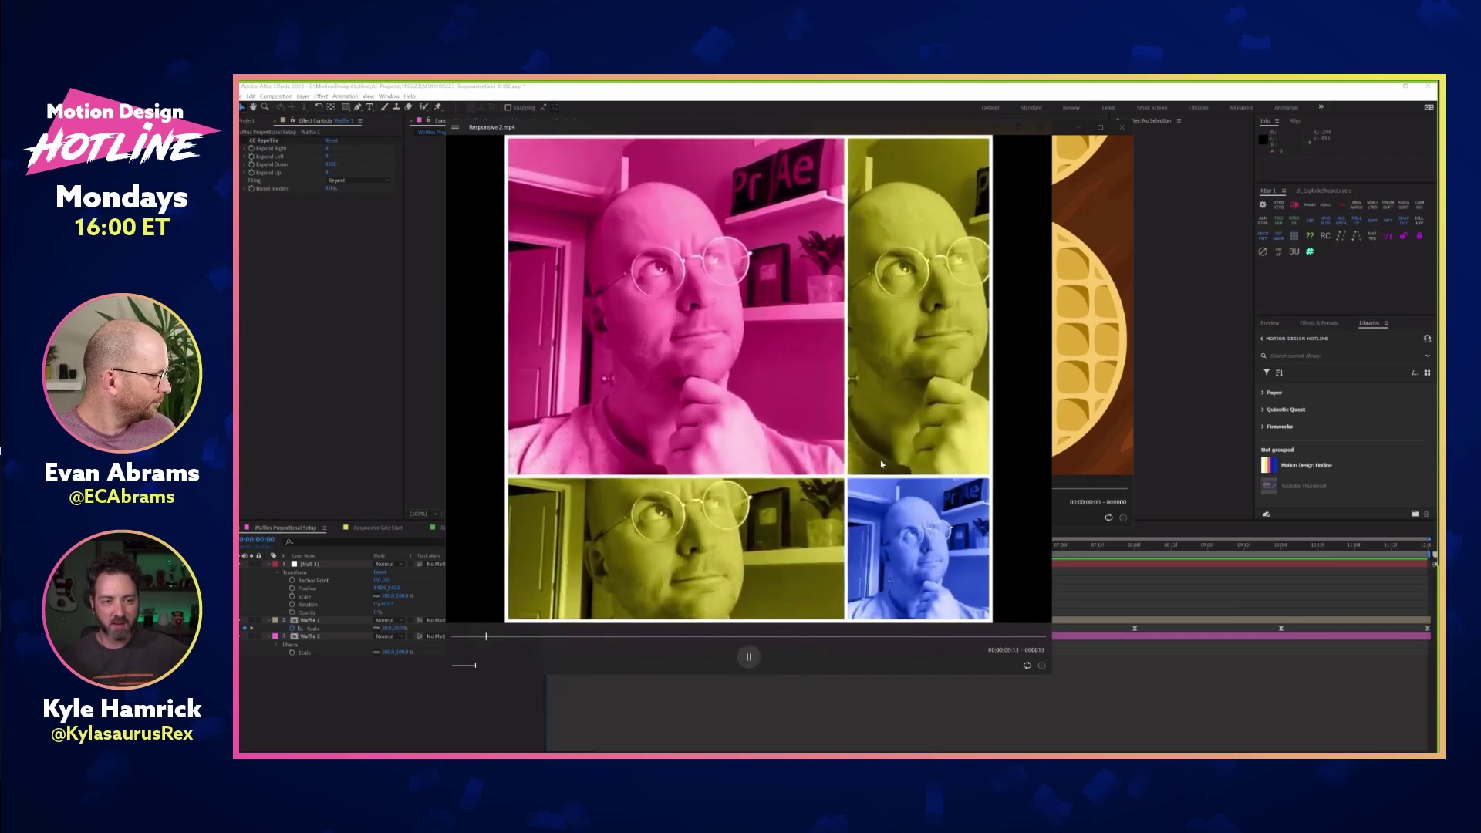
# Reposition the Responsive 2.mp4 player window and play back the responsive photo grid clip
pyautogui.moveTo(895, 144); pyautogui.dragTo(833, 151)
pyautogui.click(1018, 139)
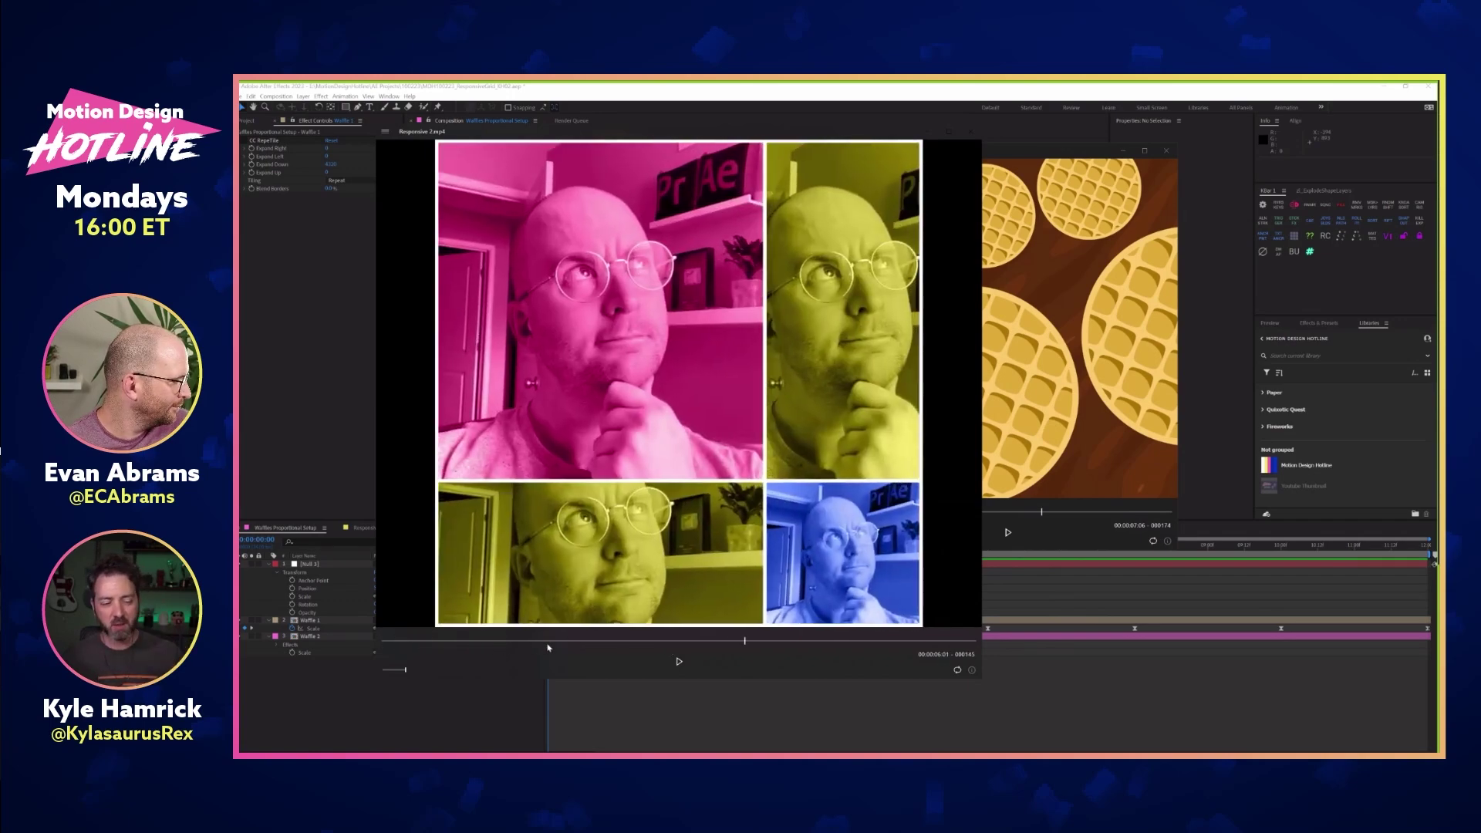
pyautogui.click(680, 660)
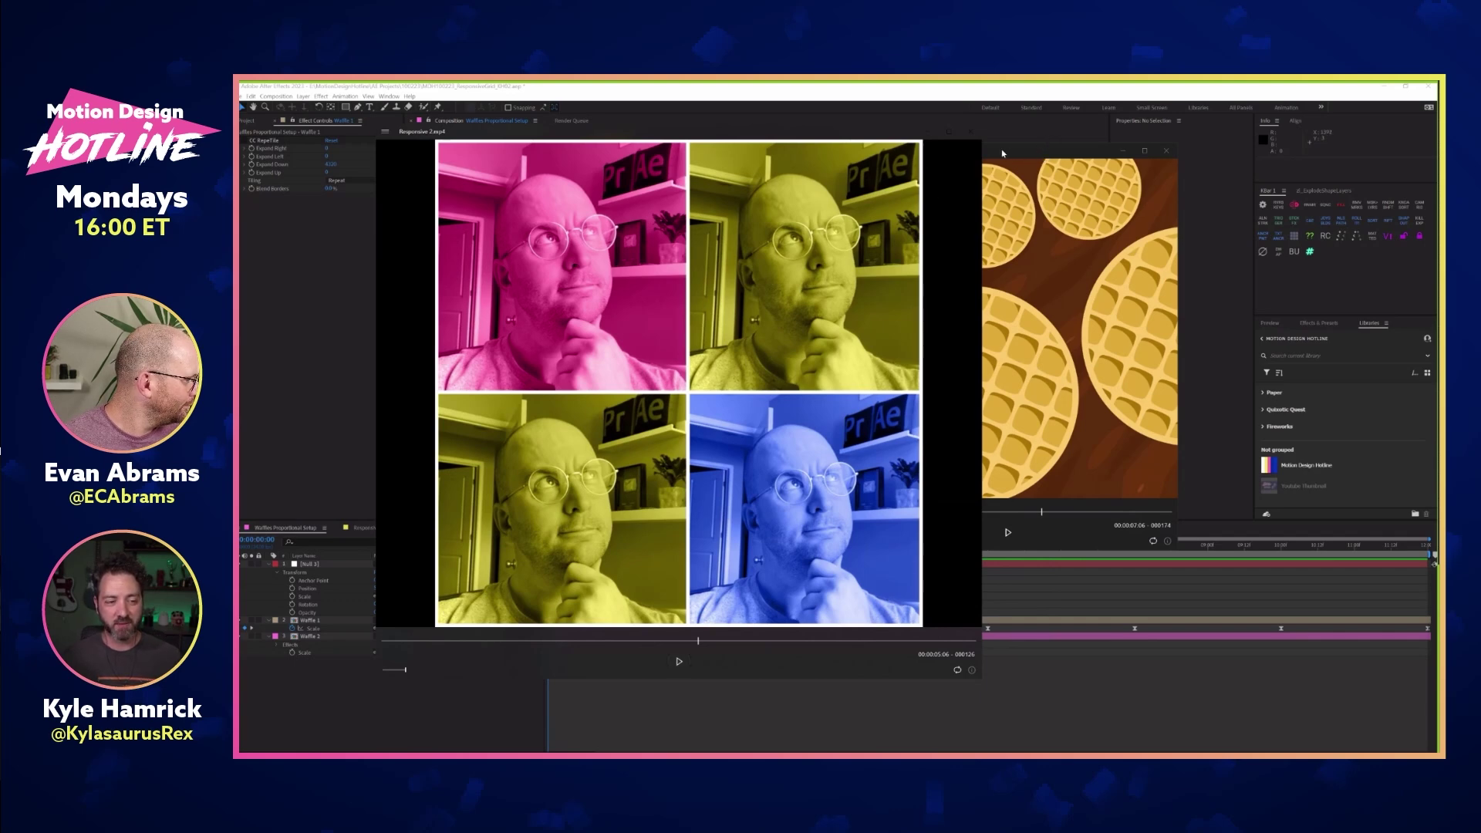
# Rewind the proportional waffles reference video to its first frame and switch back to the After Effects project
pyautogui.moveTo(968, 150); pyautogui.dragTo(1038, 228)
pyautogui.click(776, 503)
pyautogui.press('Home')
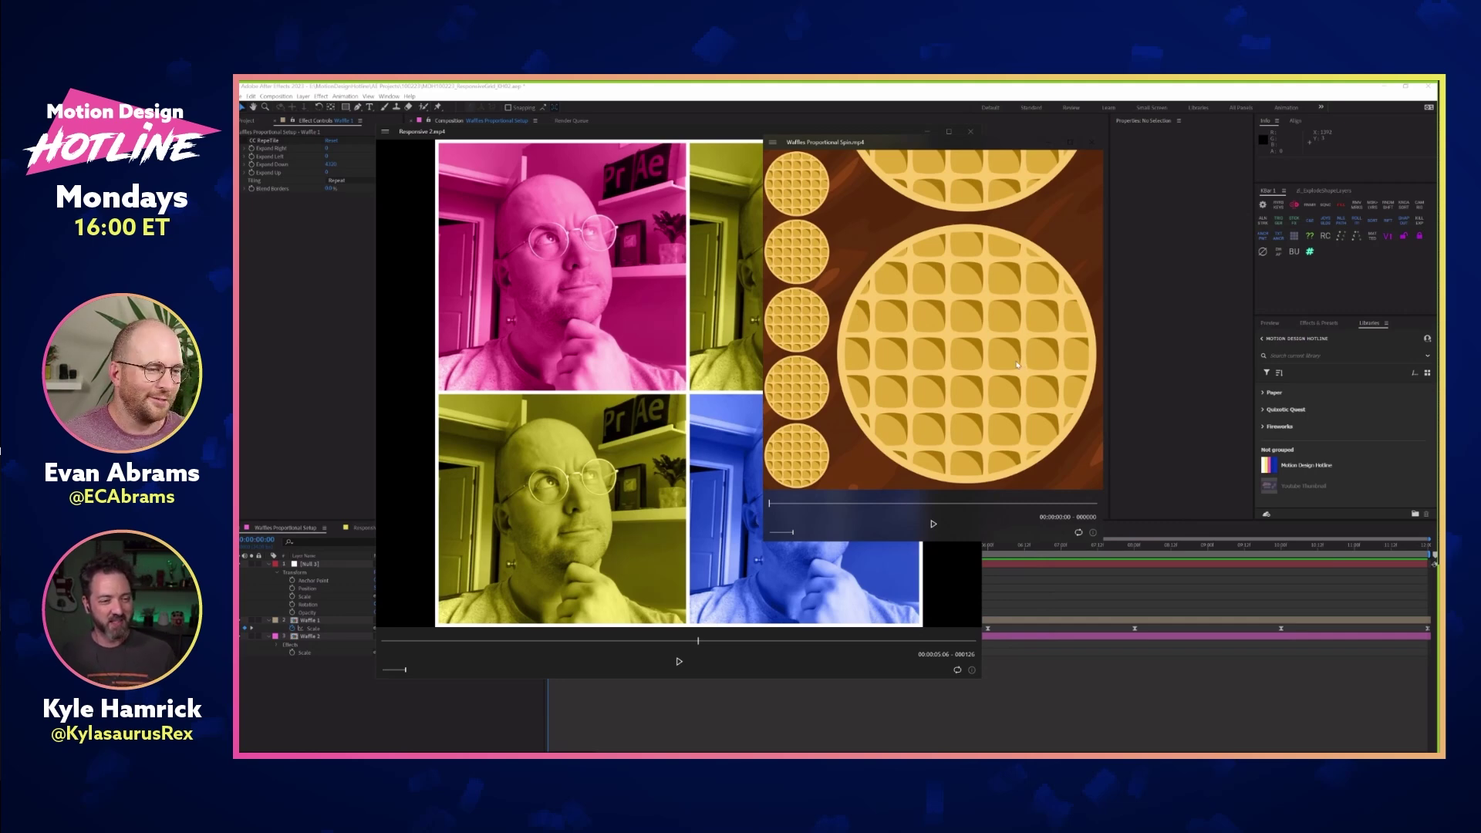
pyautogui.hotkey('alt', 'Tab')
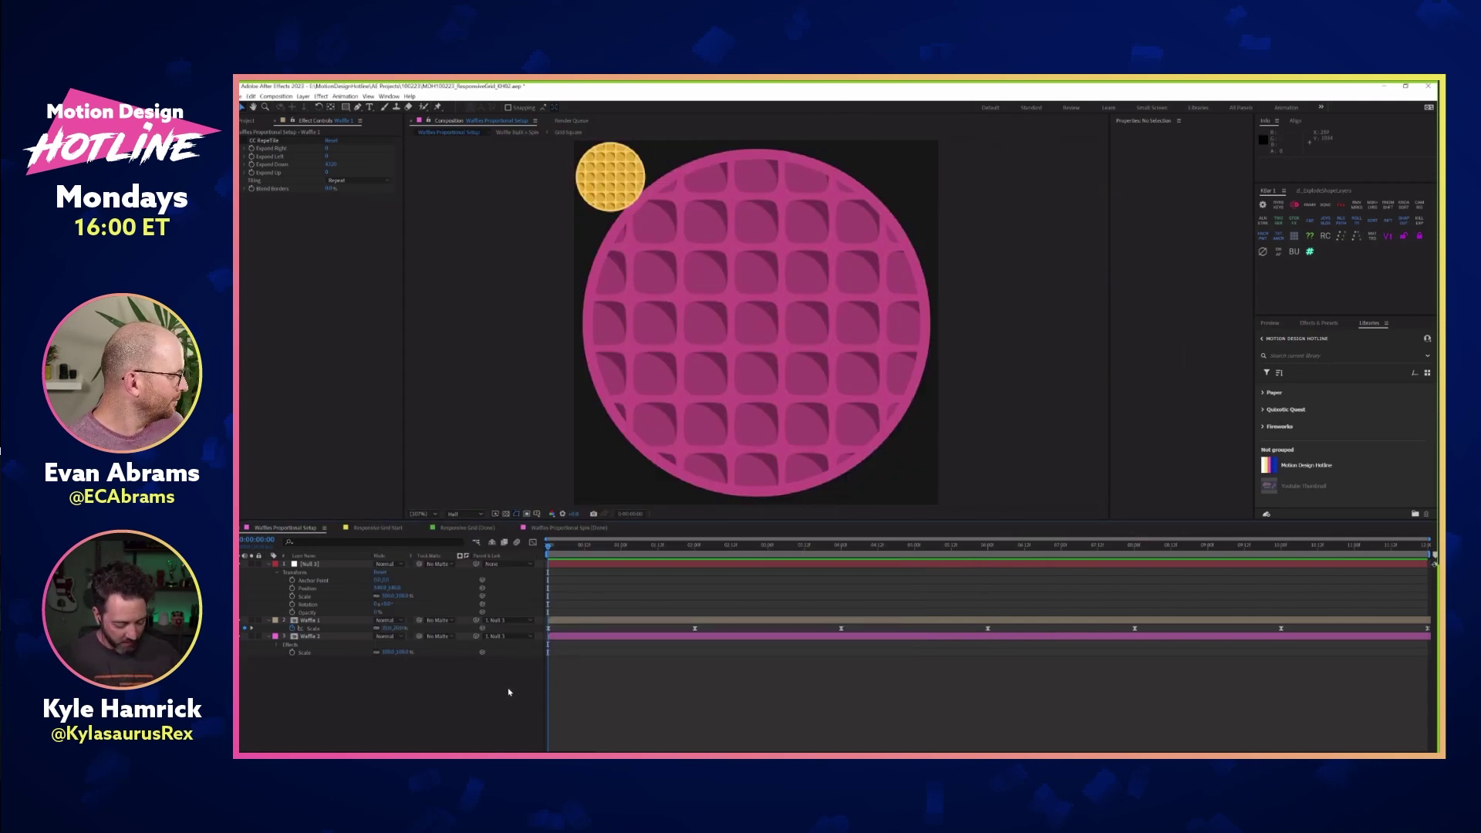
# Try enabling the CC RepeTile effect on the Waffle 1 layer, undo it and deselect the layer
pyautogui.hotkey('ctrl', 'Up')
pyautogui.hotkey('shift', 'e')
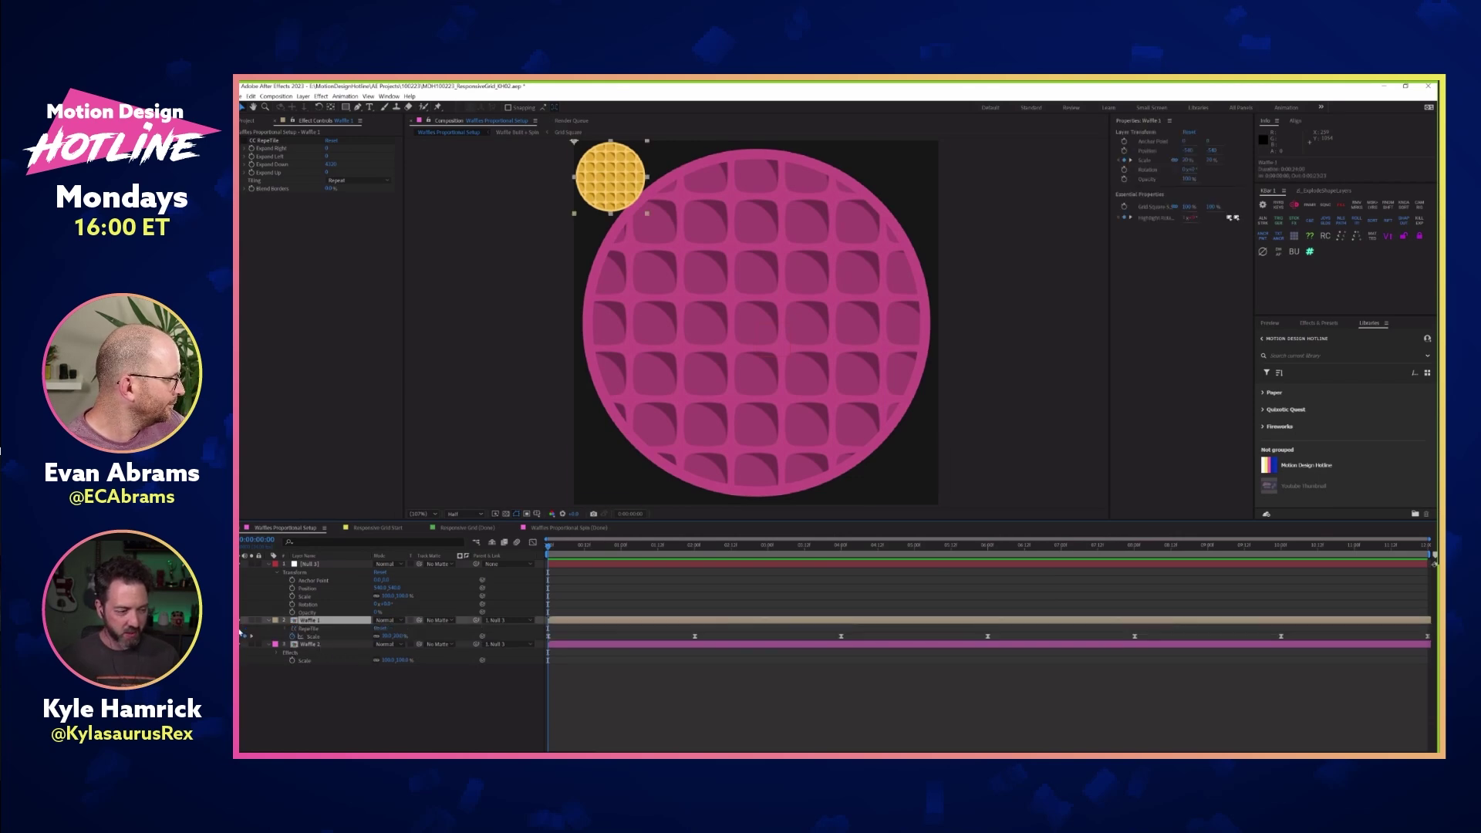
pyautogui.click(242, 628)
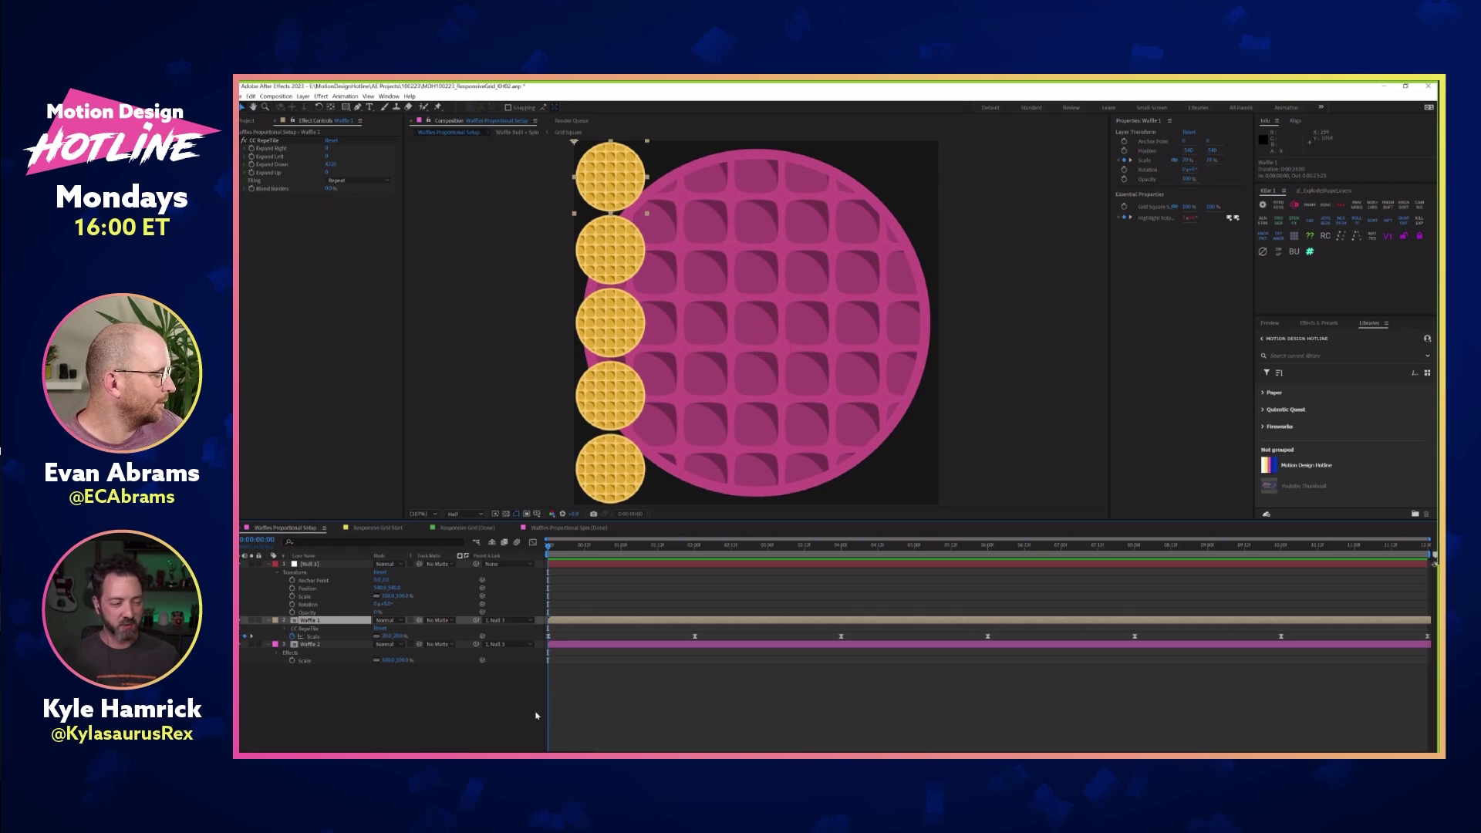
pyautogui.hotkey('ctrl', 'z')
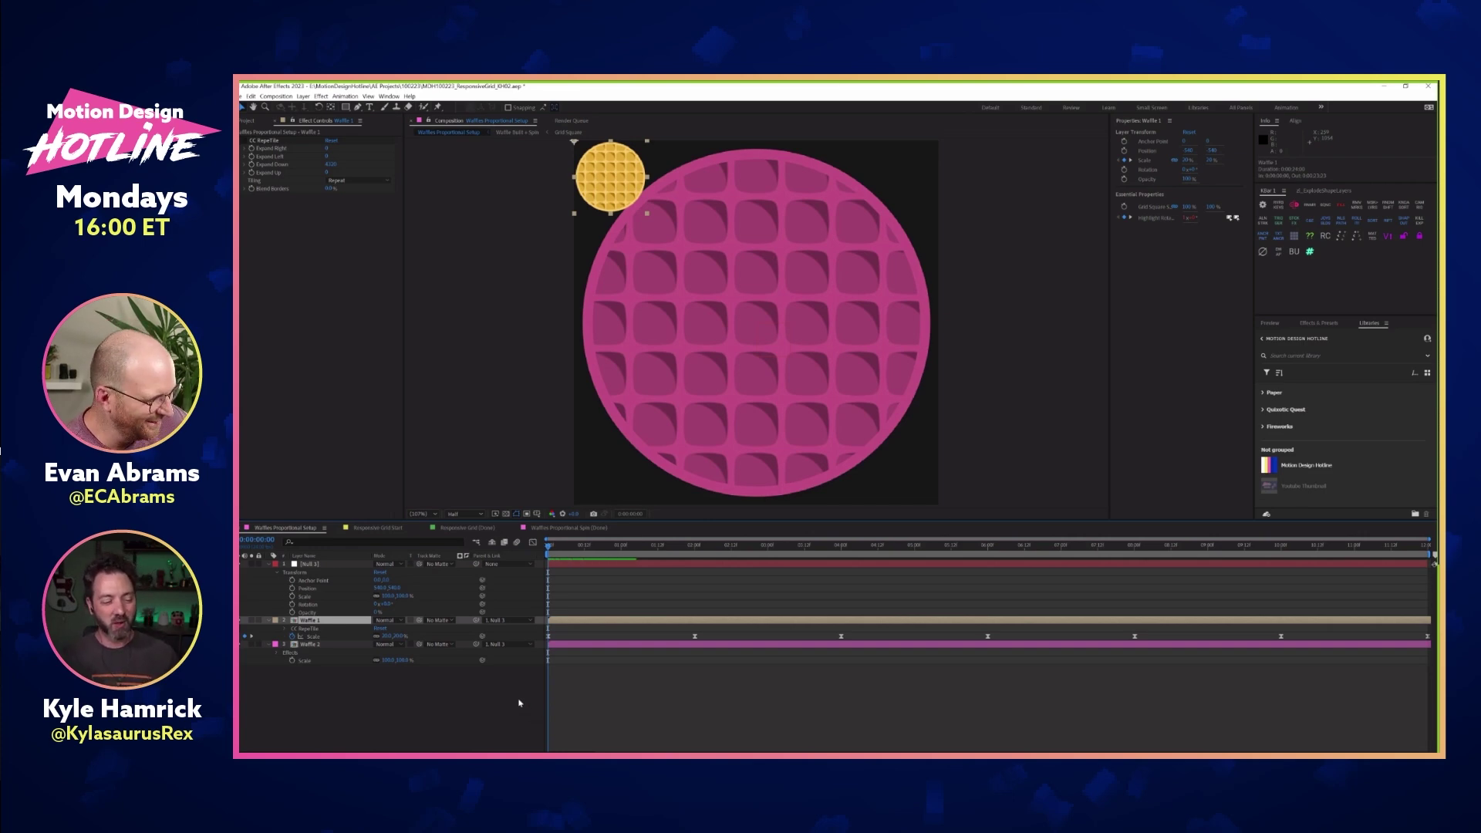
pyautogui.click(511, 696)
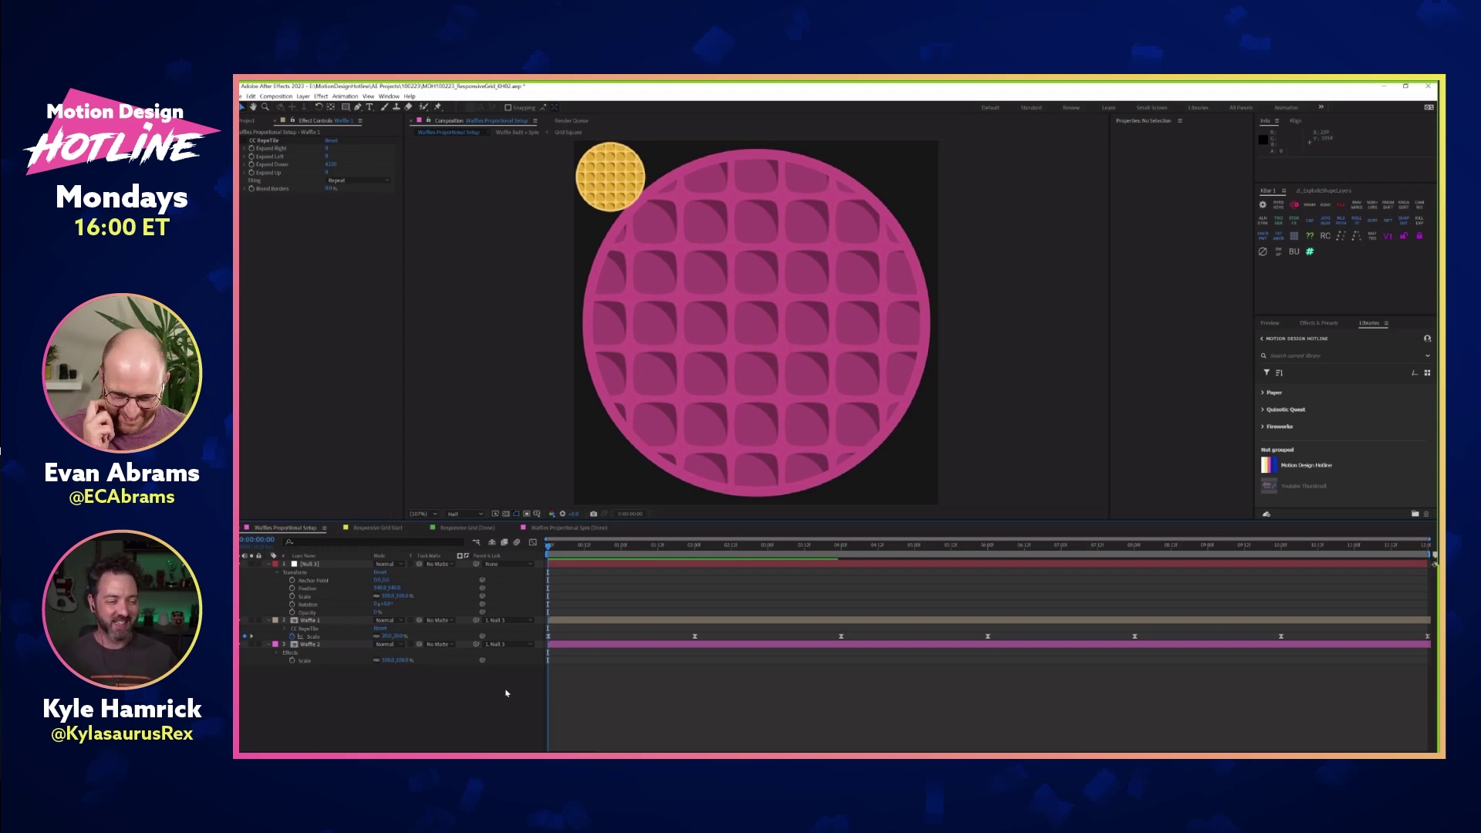
# Preview the waffle setup animation, return to the first frame and check Waffle 1's Scale keyframes
pyautogui.press('space')
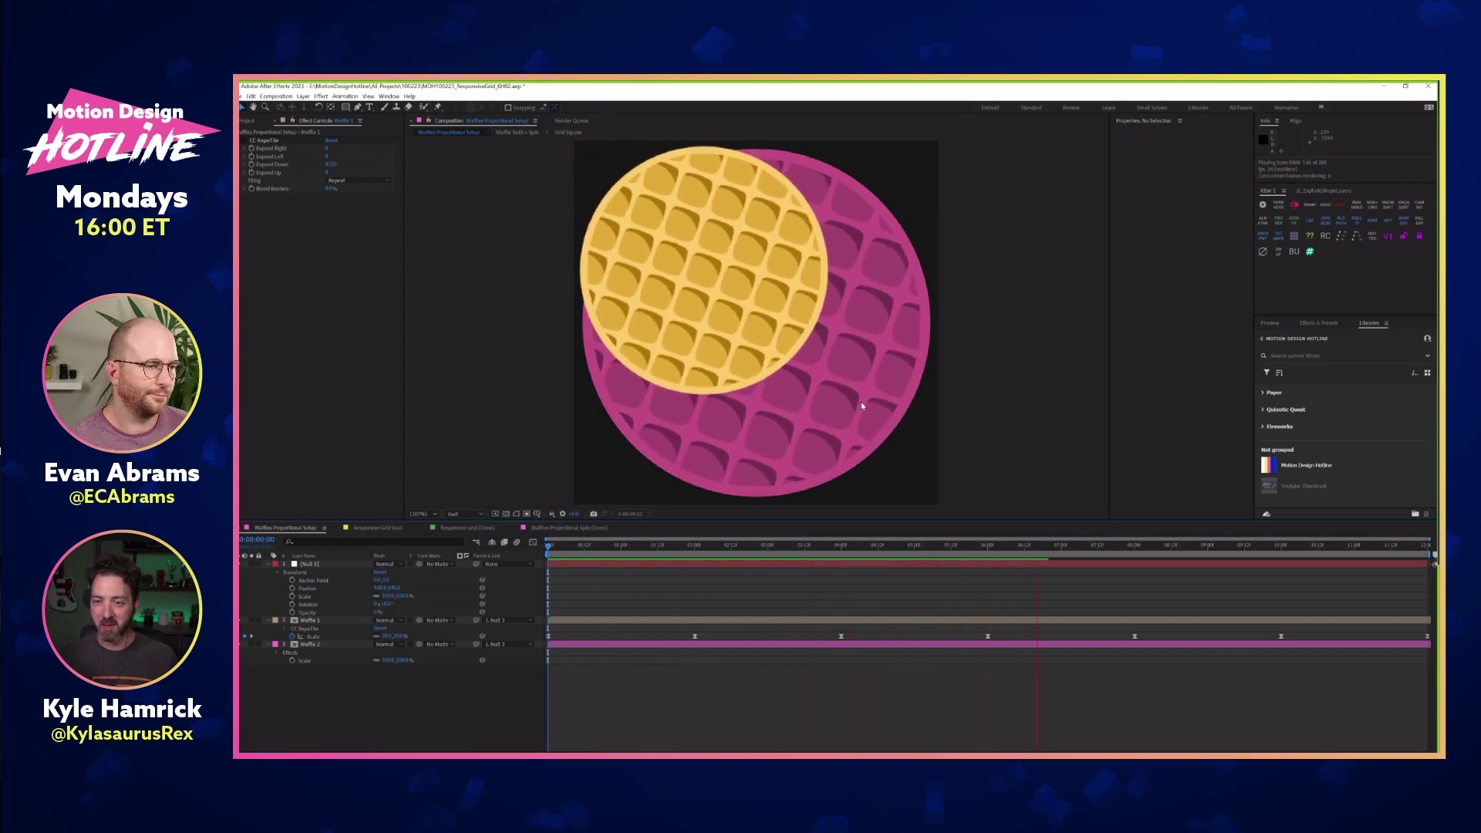
pyautogui.press('space')
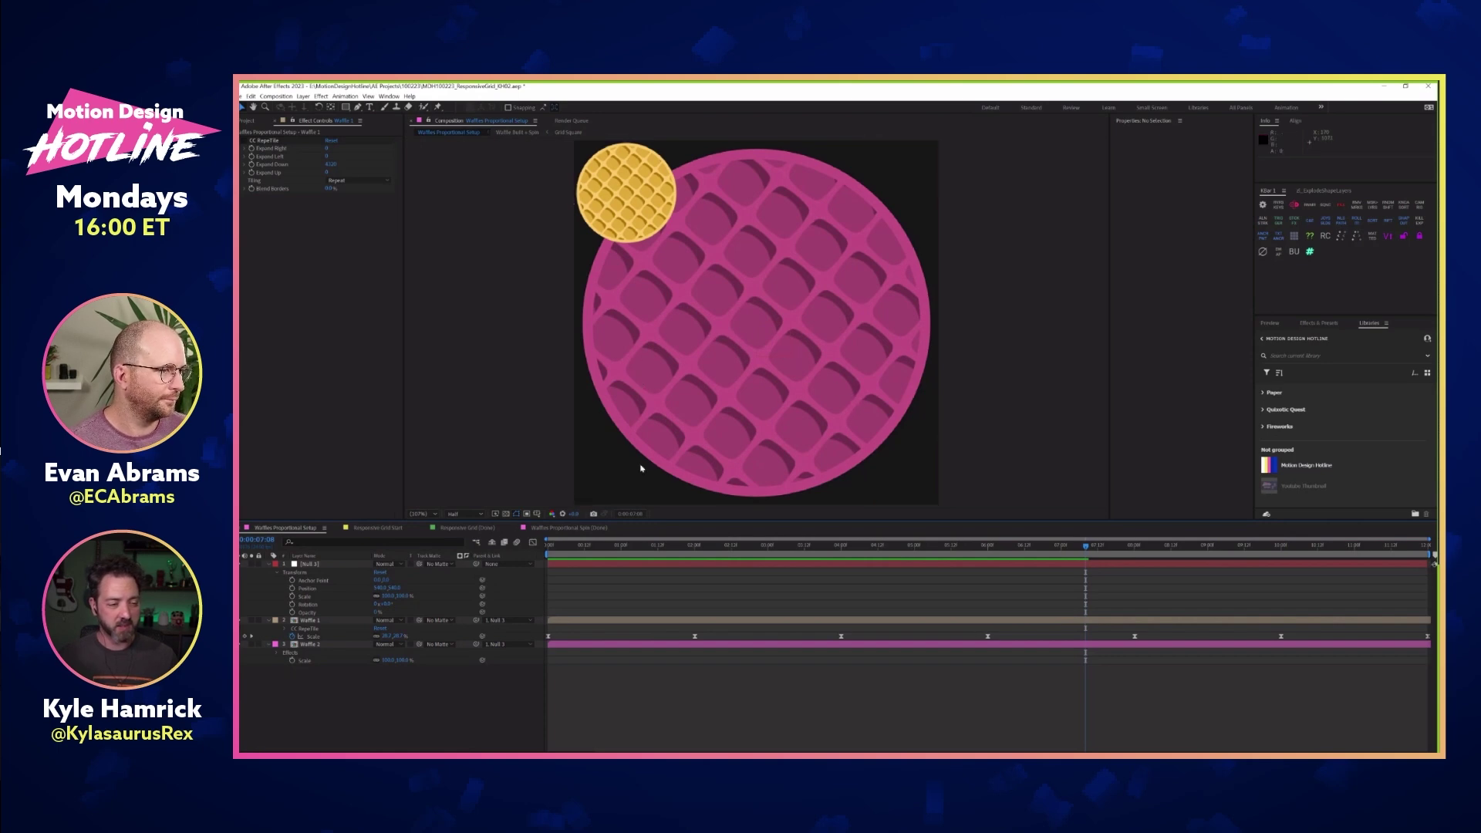
pyautogui.click(589, 542)
pyautogui.moveTo(589, 542); pyautogui.dragTo(547, 547)
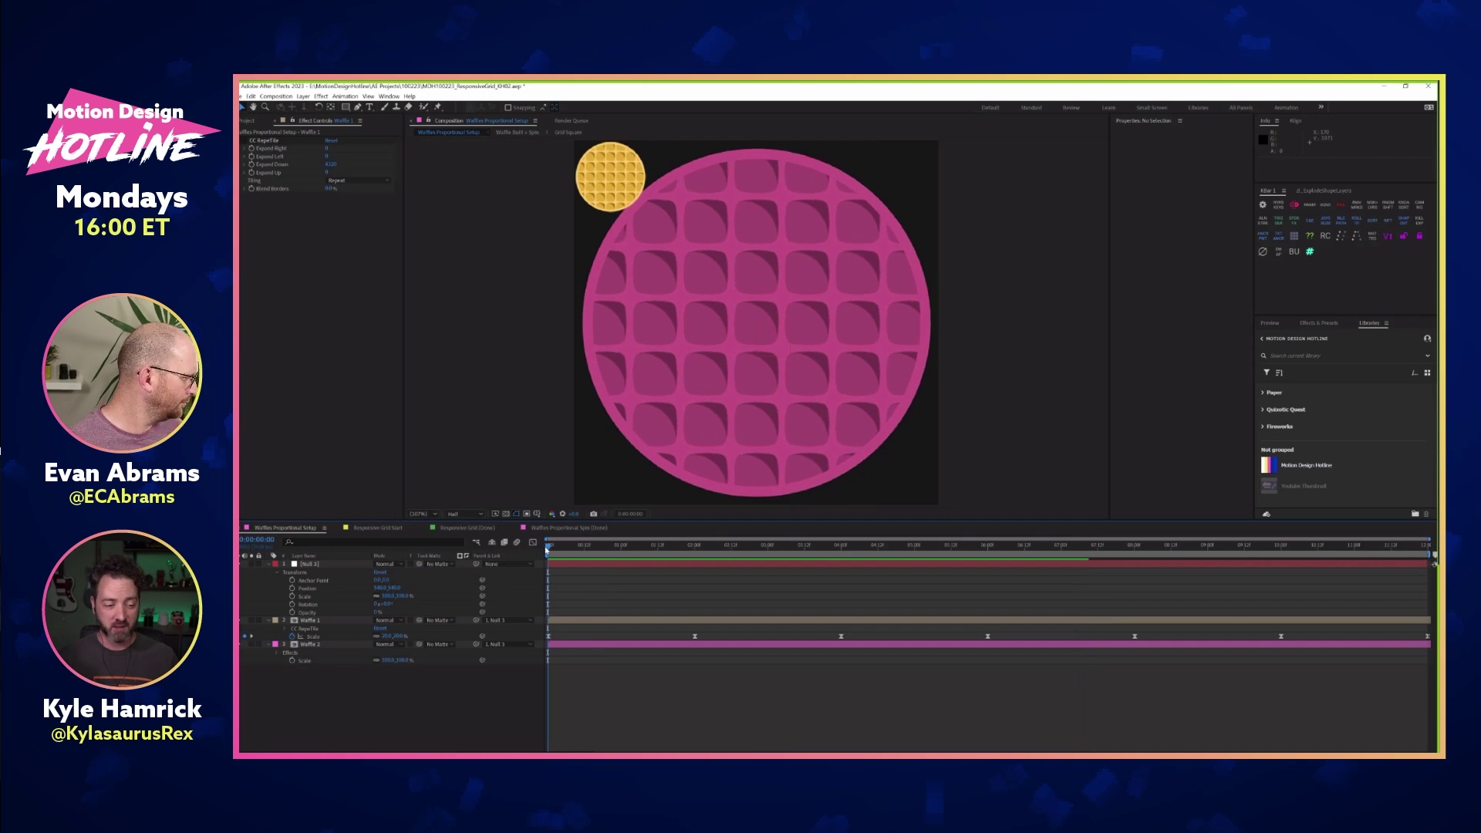
pyautogui.hotkey('ctrl', 'alt', 'a')
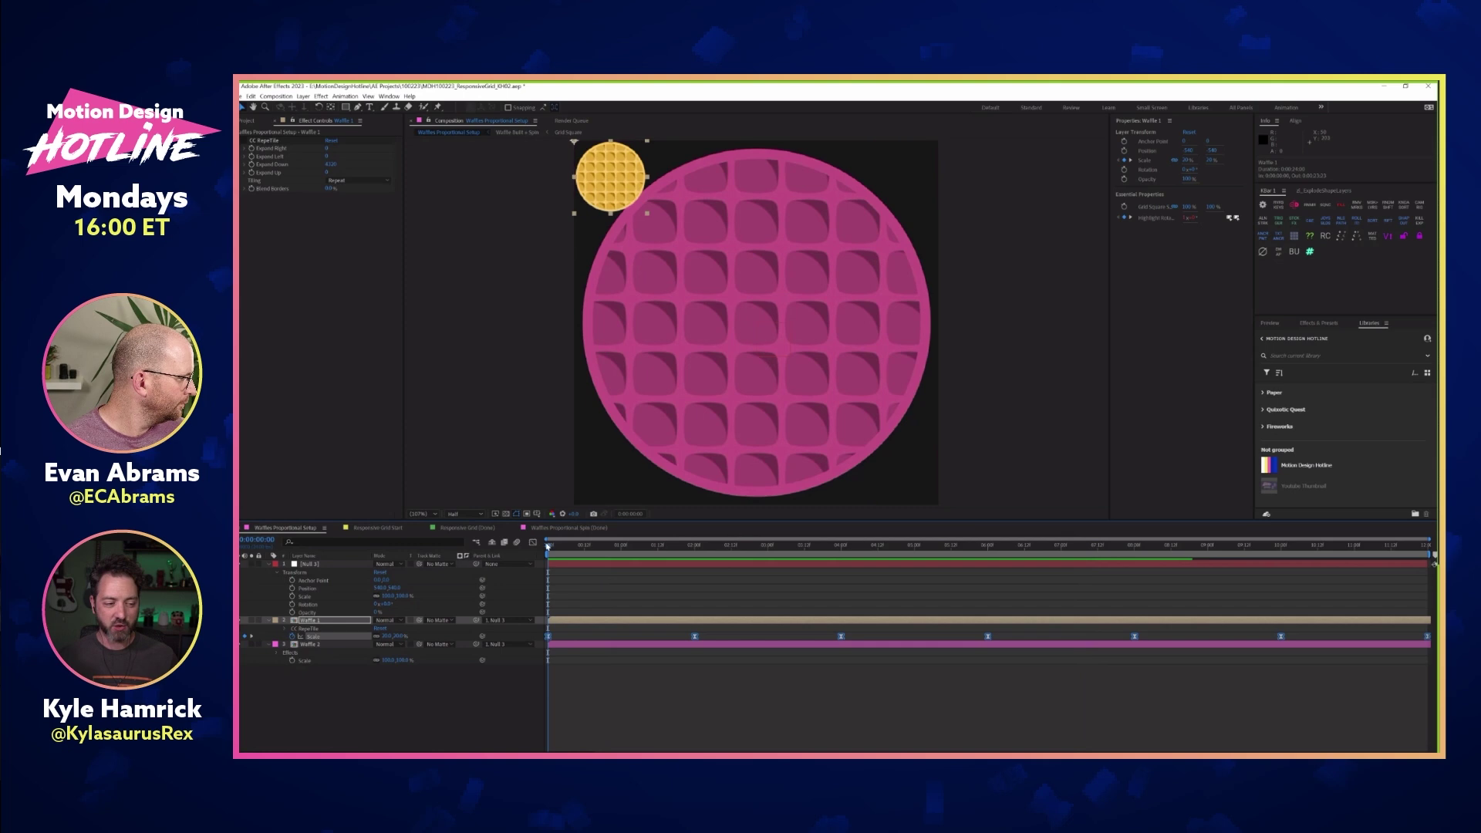
pyautogui.hotkey('ctrl', 'shift', 'a')
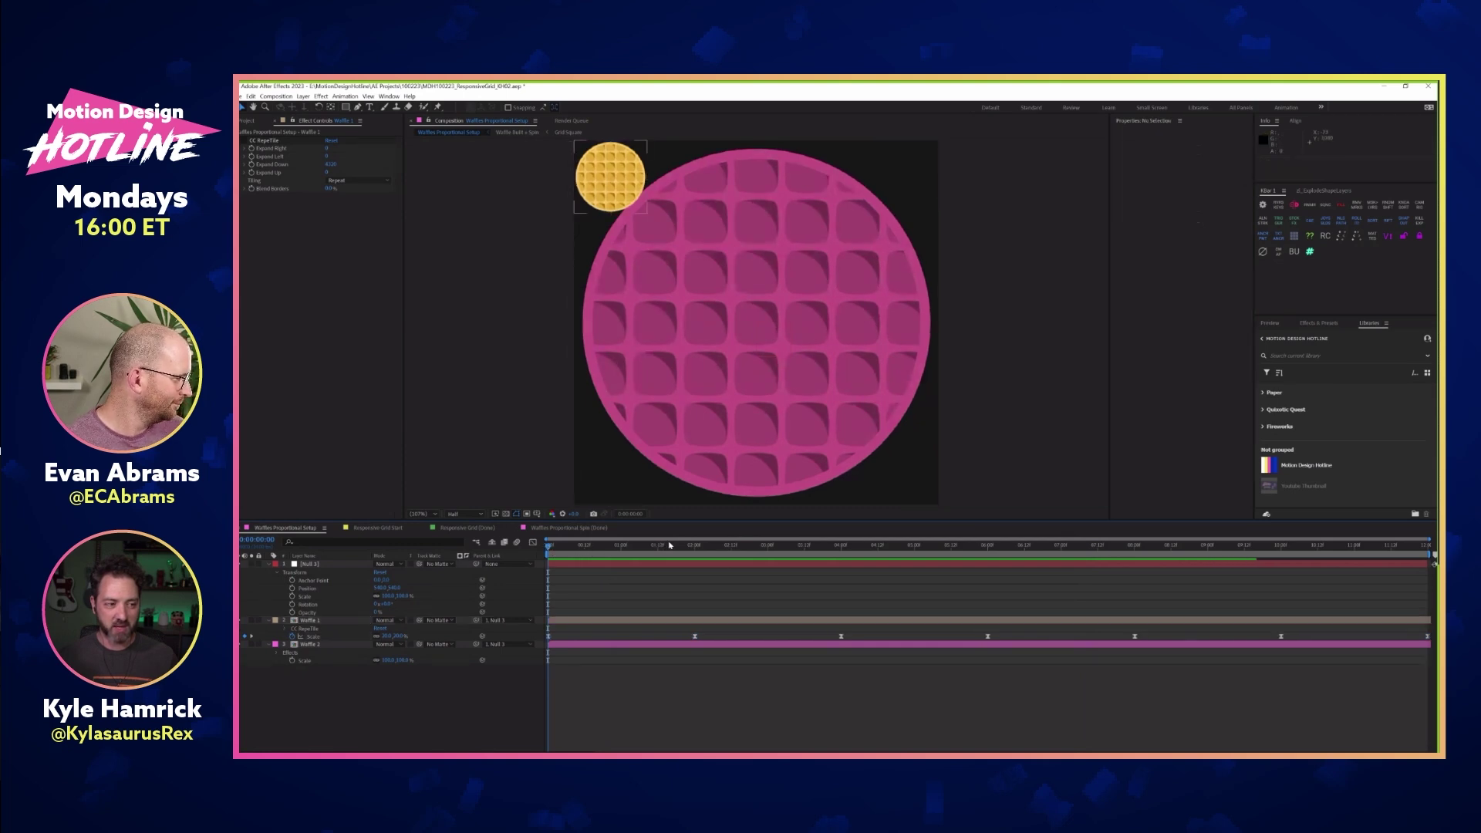
pyautogui.press('space')
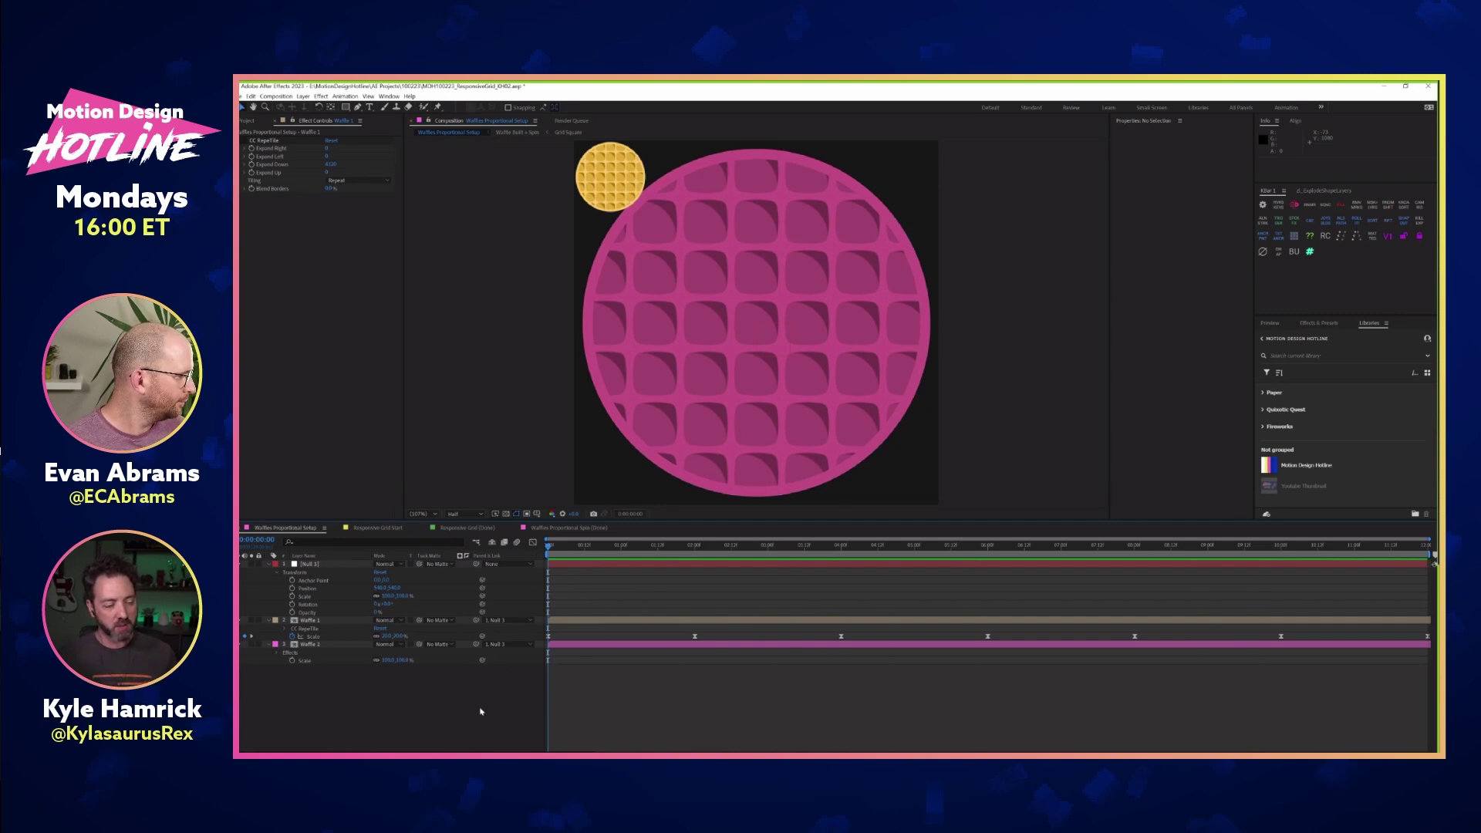
# Add the expression [100,100] to the Scale property of the Waffle 2 layer
pyautogui.keyDown('alt'); pyautogui.click(292, 661); pyautogui.keyUp('alt')
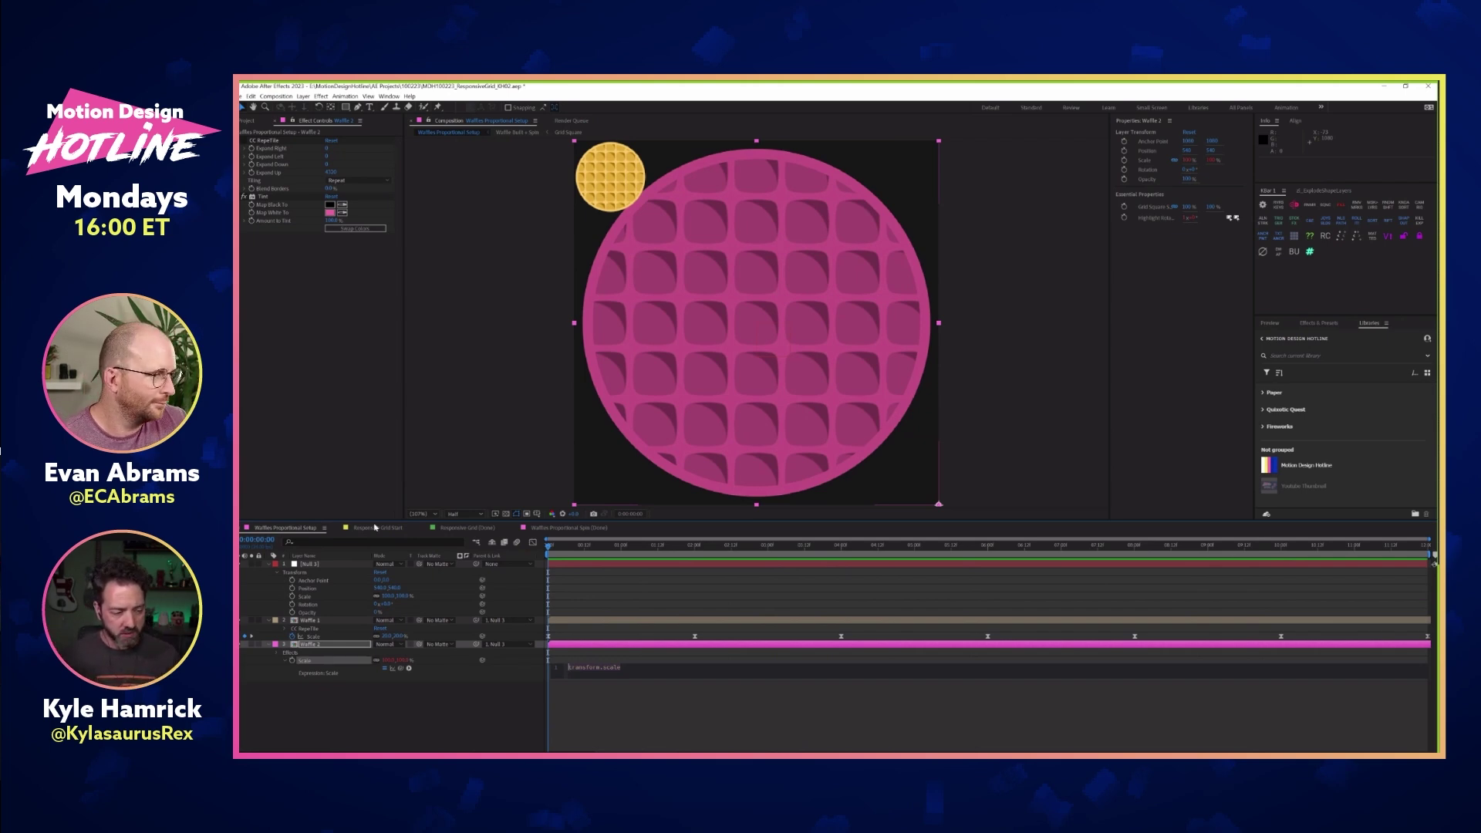
pyautogui.keyDown('alt'); pyautogui.click(293, 661); pyautogui.keyUp('alt')
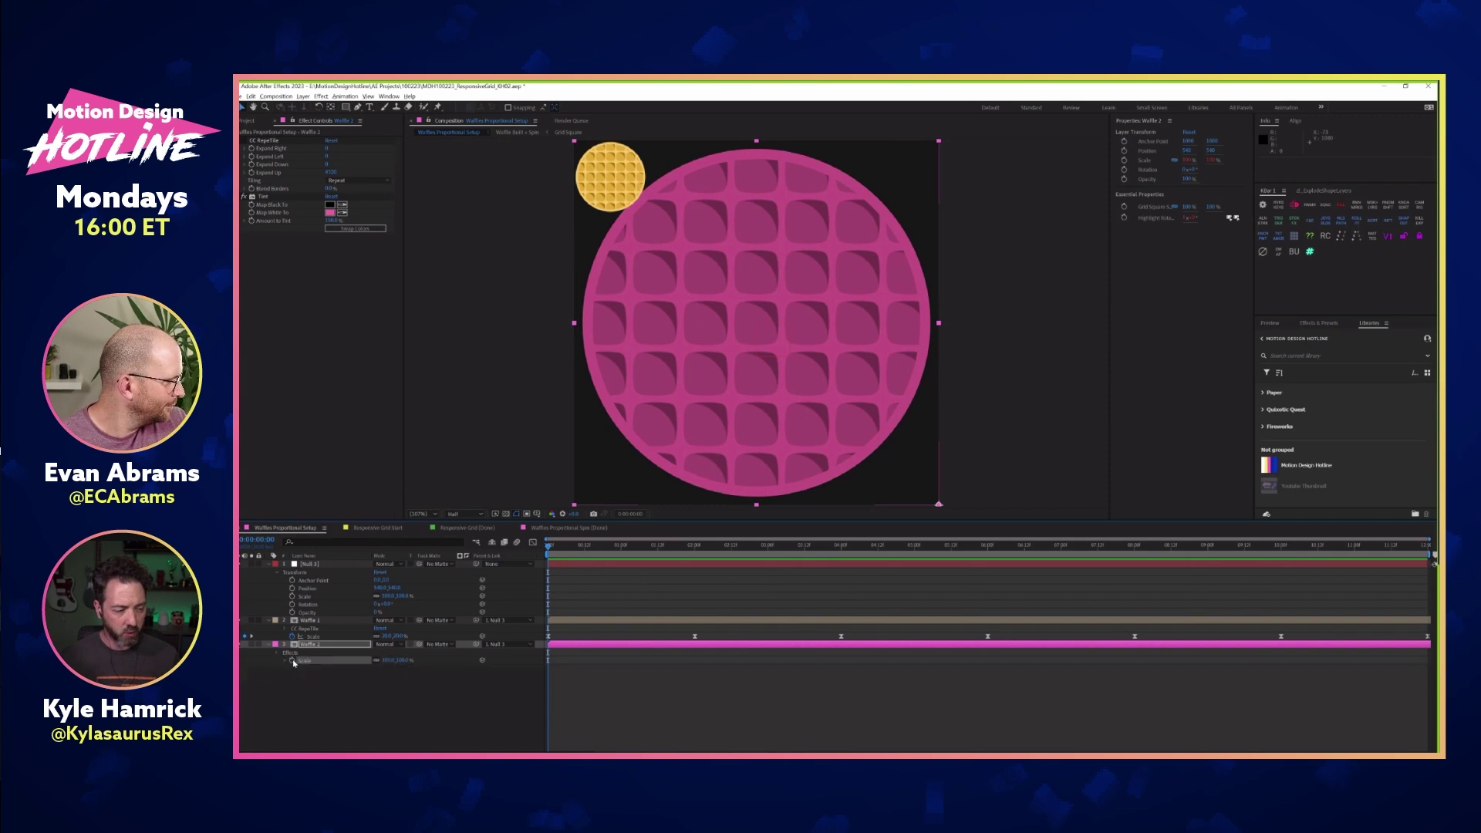
pyautogui.keyDown('alt'); pyautogui.click(292, 661); pyautogui.keyUp('alt')
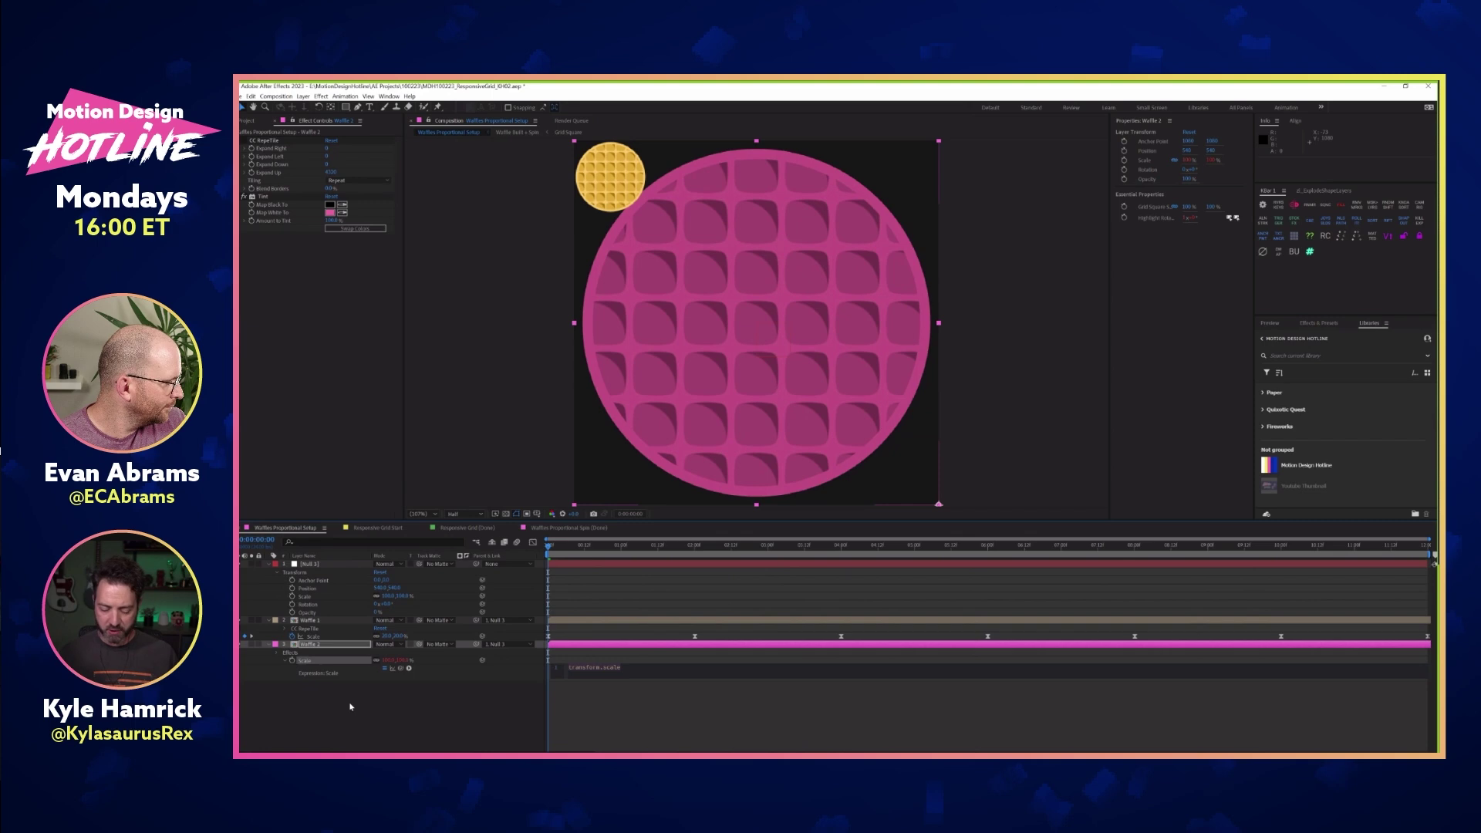
pyautogui.write('[100,200')
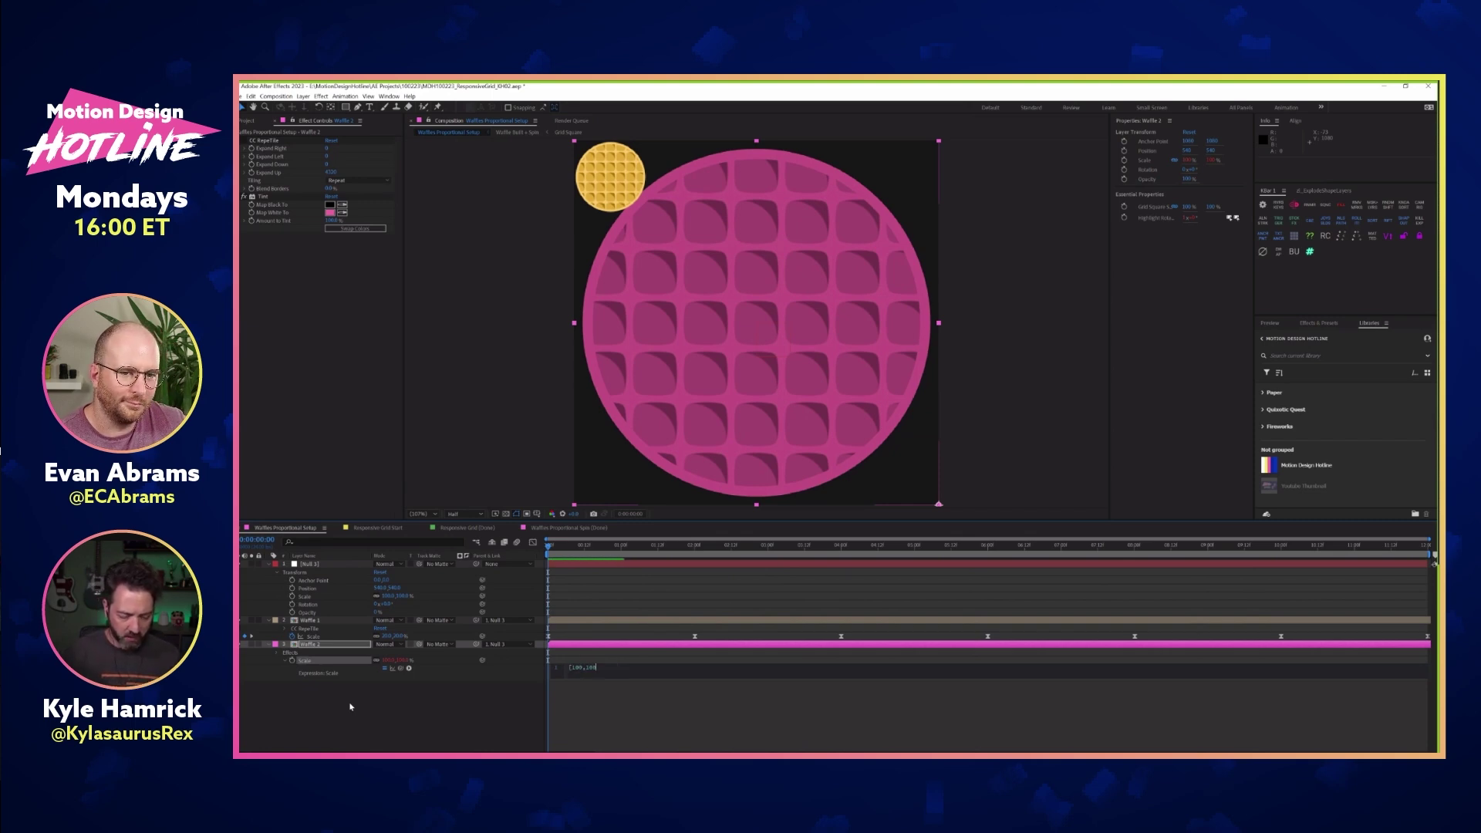
pyautogui.press('KP_Enter')
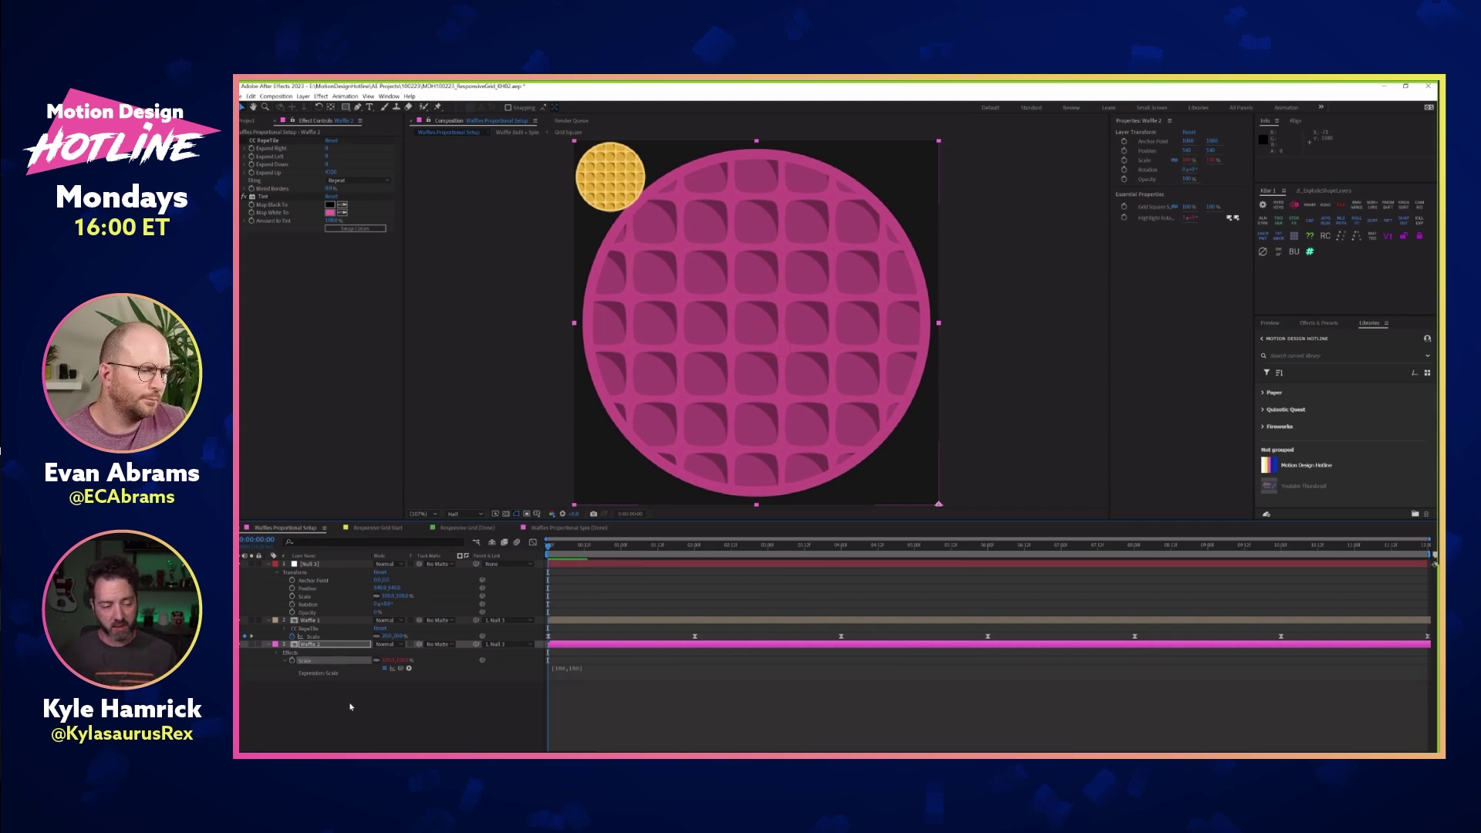
# Change the Scale expression of the Waffle 2 layer to [50,50]
pyautogui.click(601, 672)
pyautogui.write('[50')
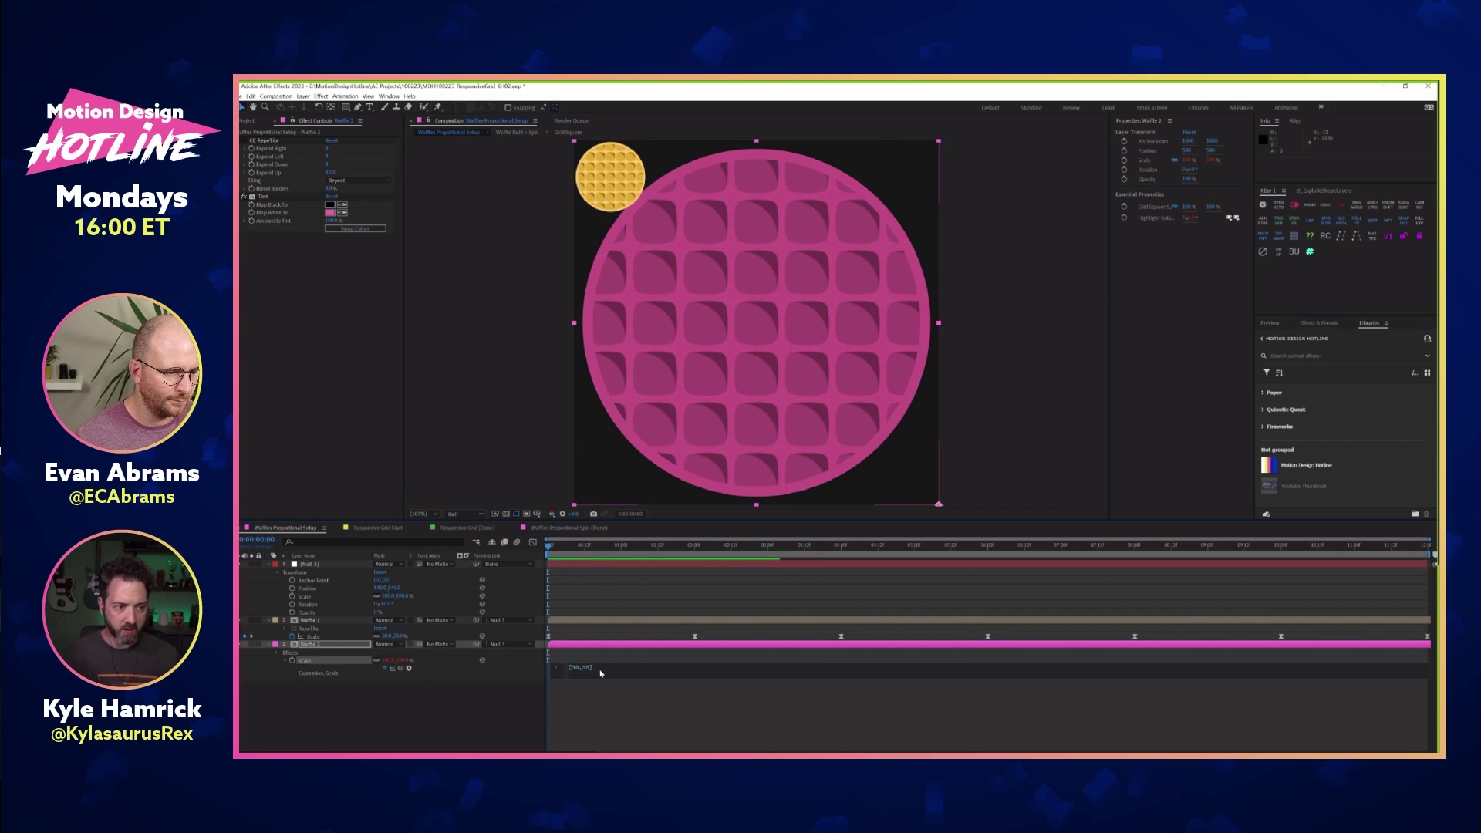
pyautogui.press('KP_Enter')
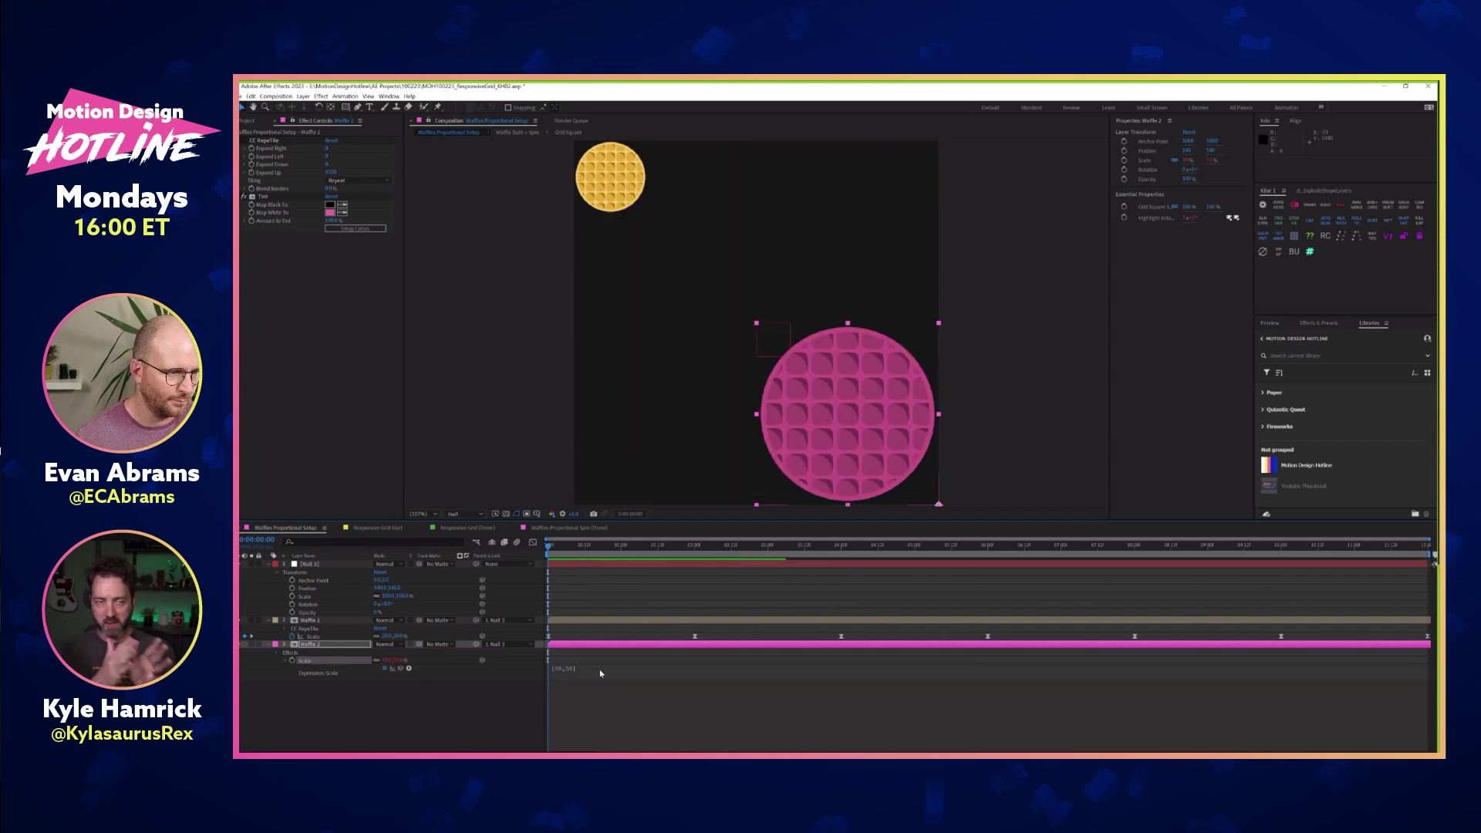
# Remove the expression from the Waffle 2 layer's Scale and deselect the layer
pyautogui.hotkey('ctrl', 'a')
pyautogui.press('BackSpace')
pyautogui.click(529, 711)
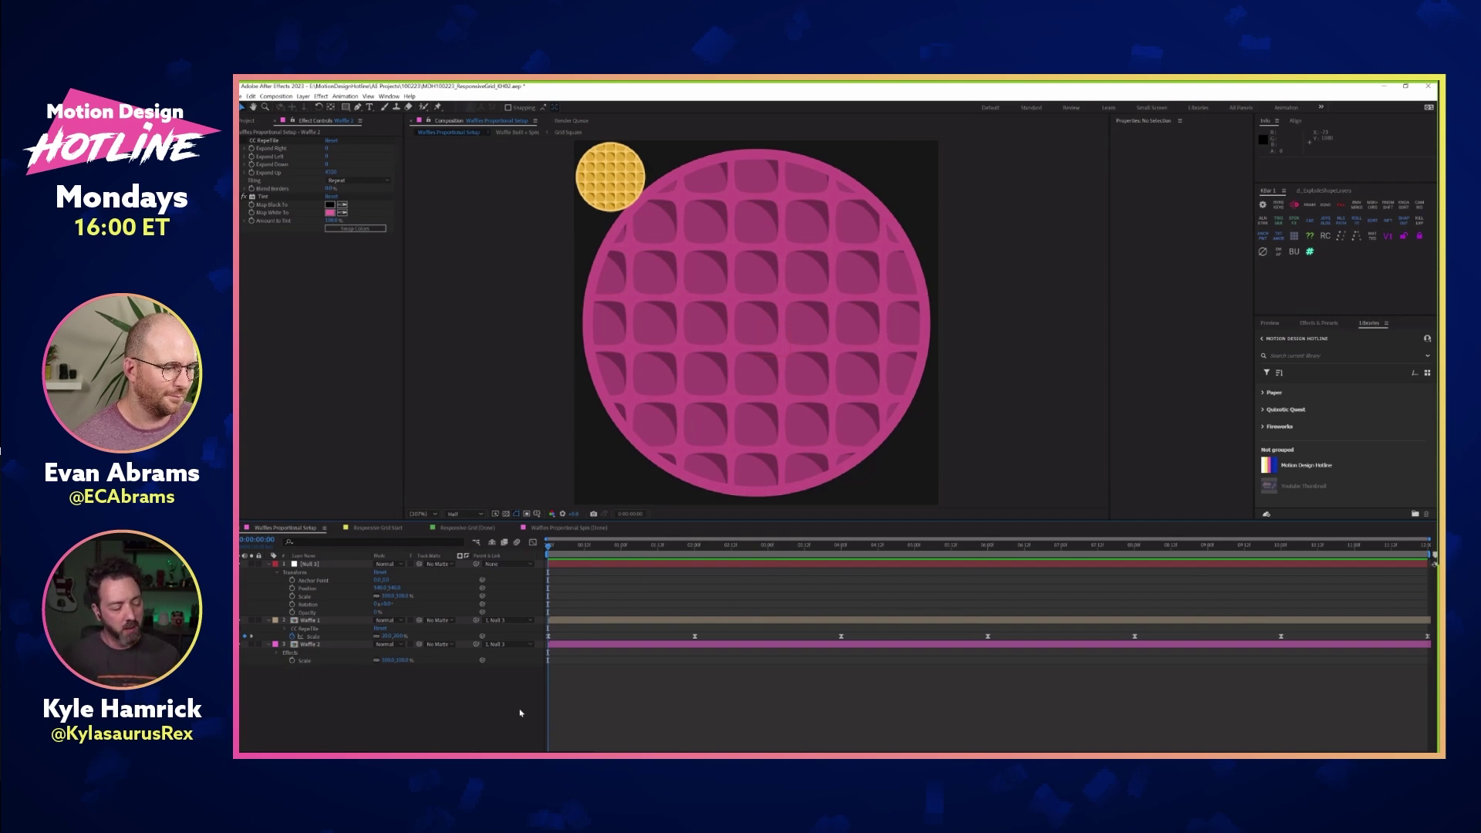
# Start a Scale expression on Waffle 2 with var otherWaffleScale = thisComp.layer("Waffle 1").transform.scale[0]
pyautogui.keyDown('alt'); pyautogui.click(291, 660); pyautogui.keyUp('alt')
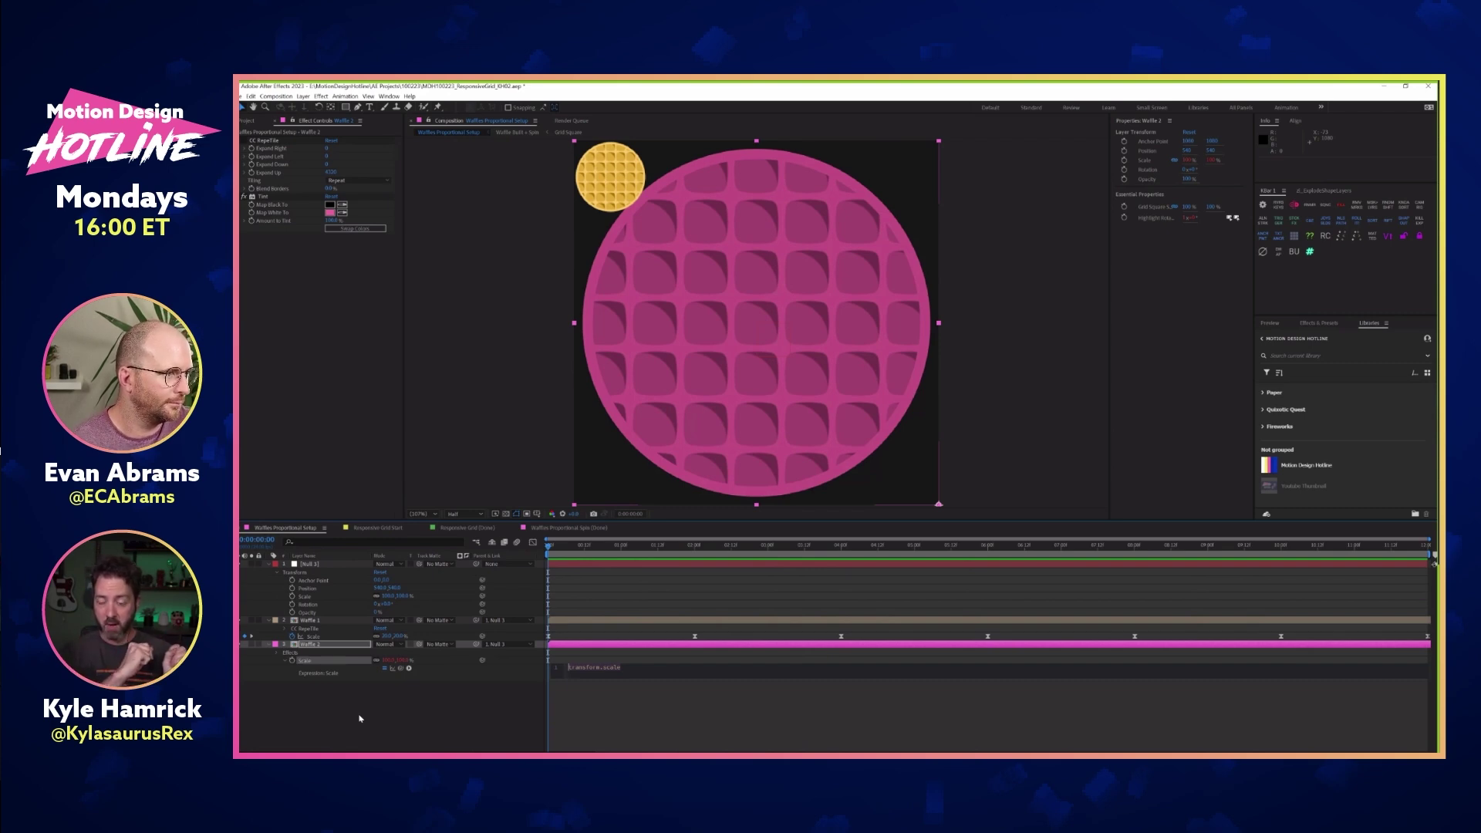
pyautogui.write('var')
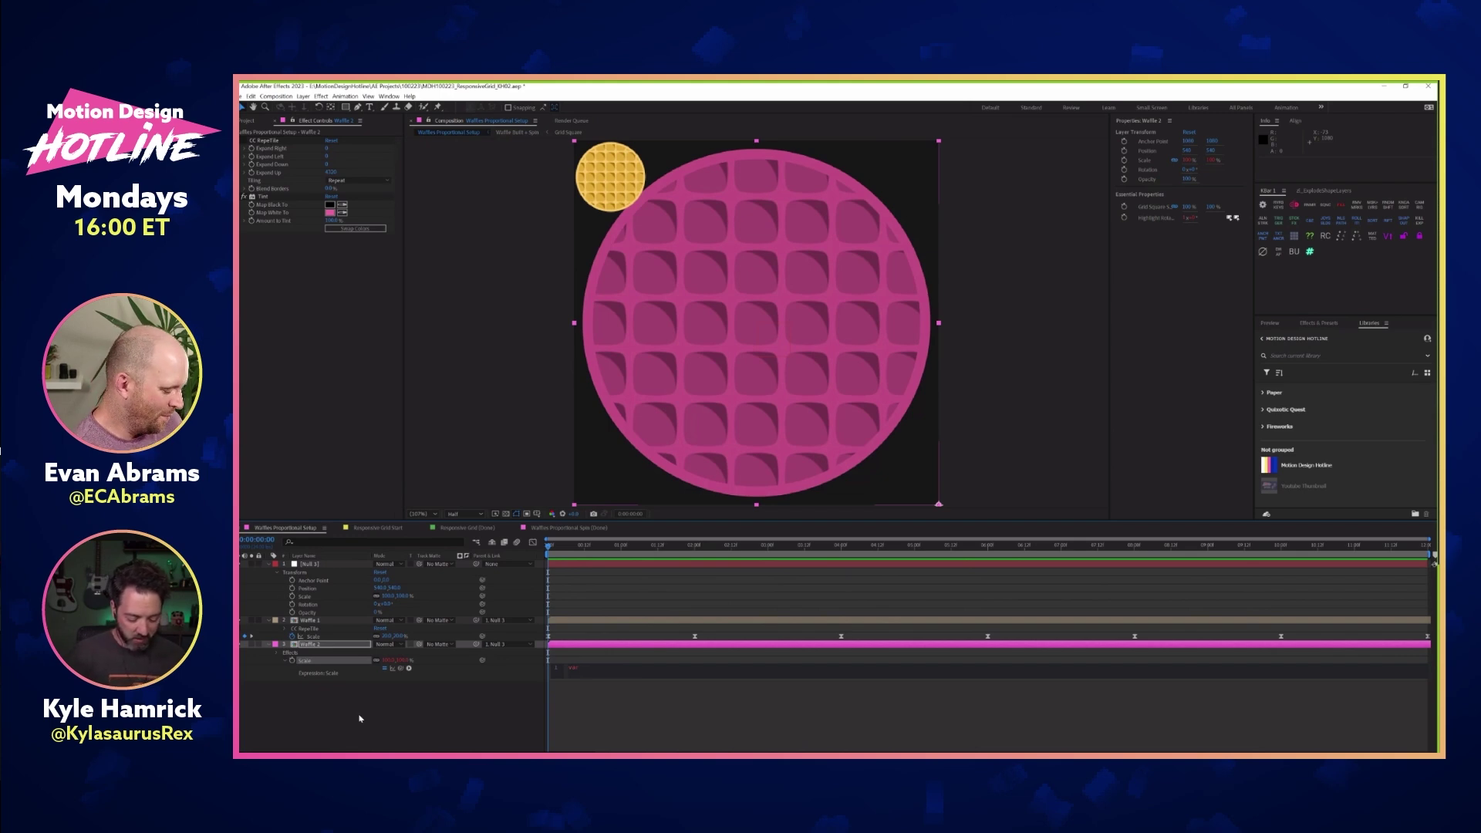
pyautogui.write('herWaffl')
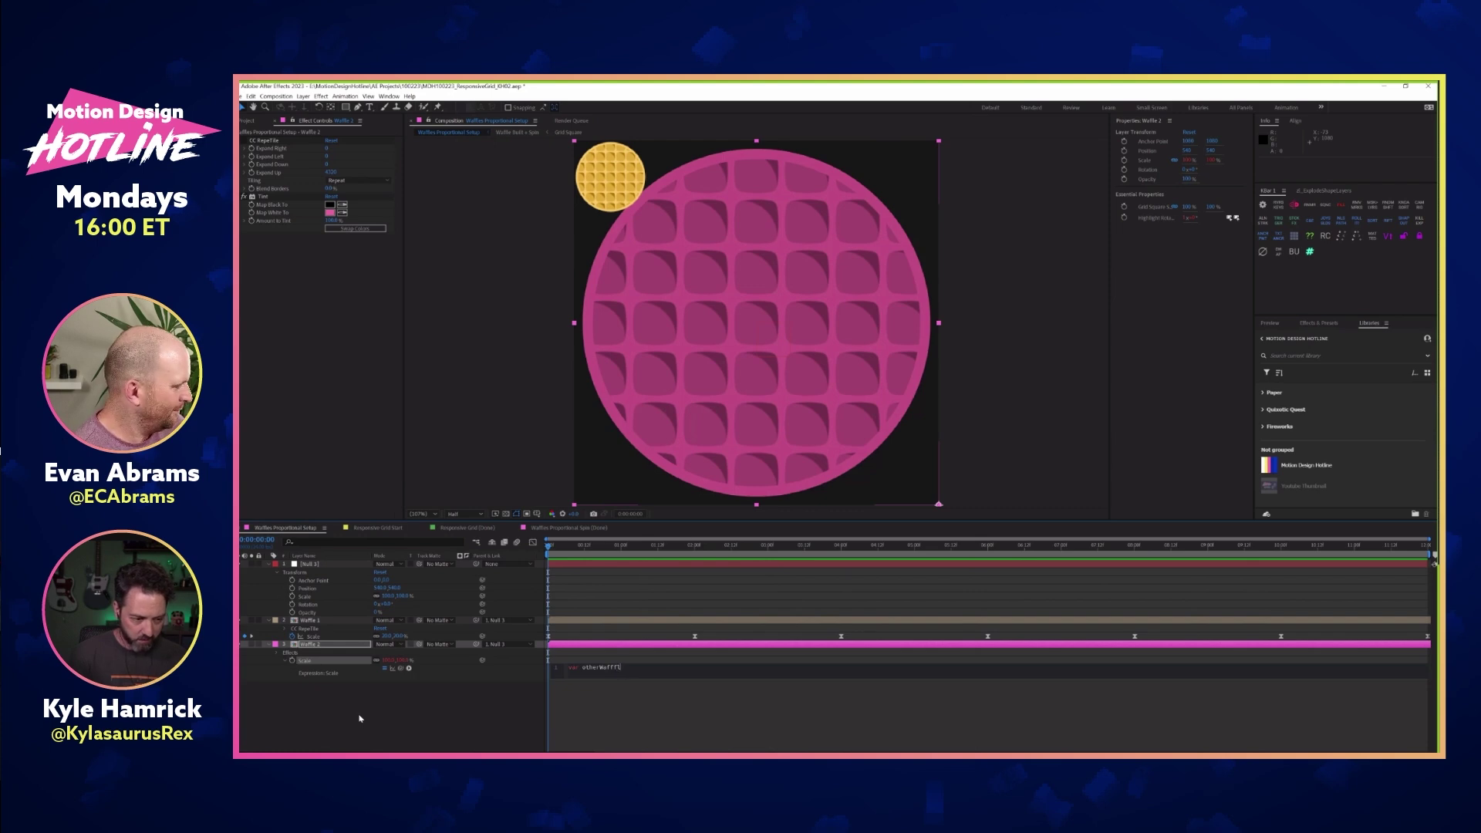
pyautogui.write('eScale =')
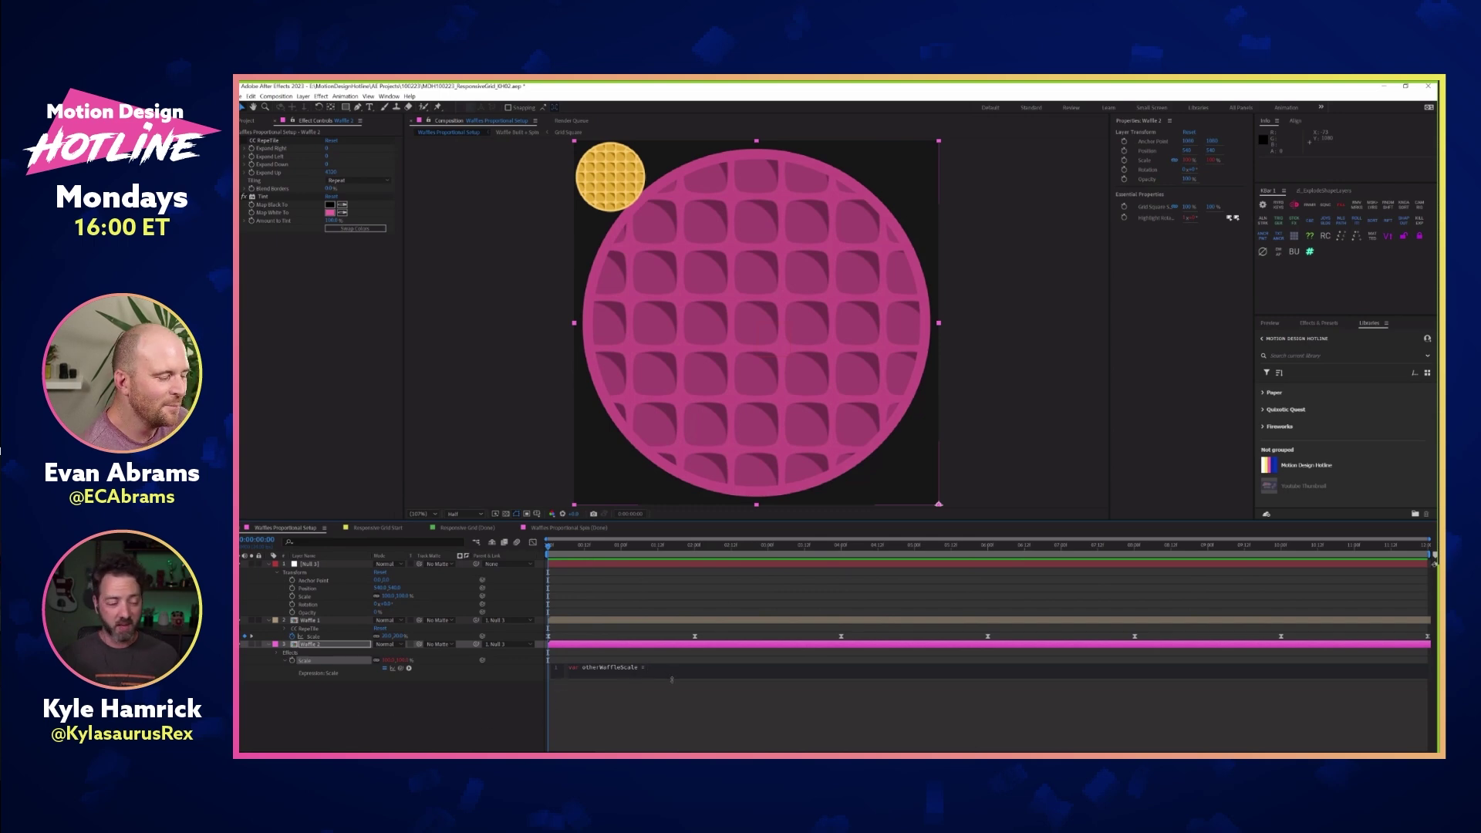
pyautogui.moveTo(400, 668); pyautogui.dragTo(388, 637)
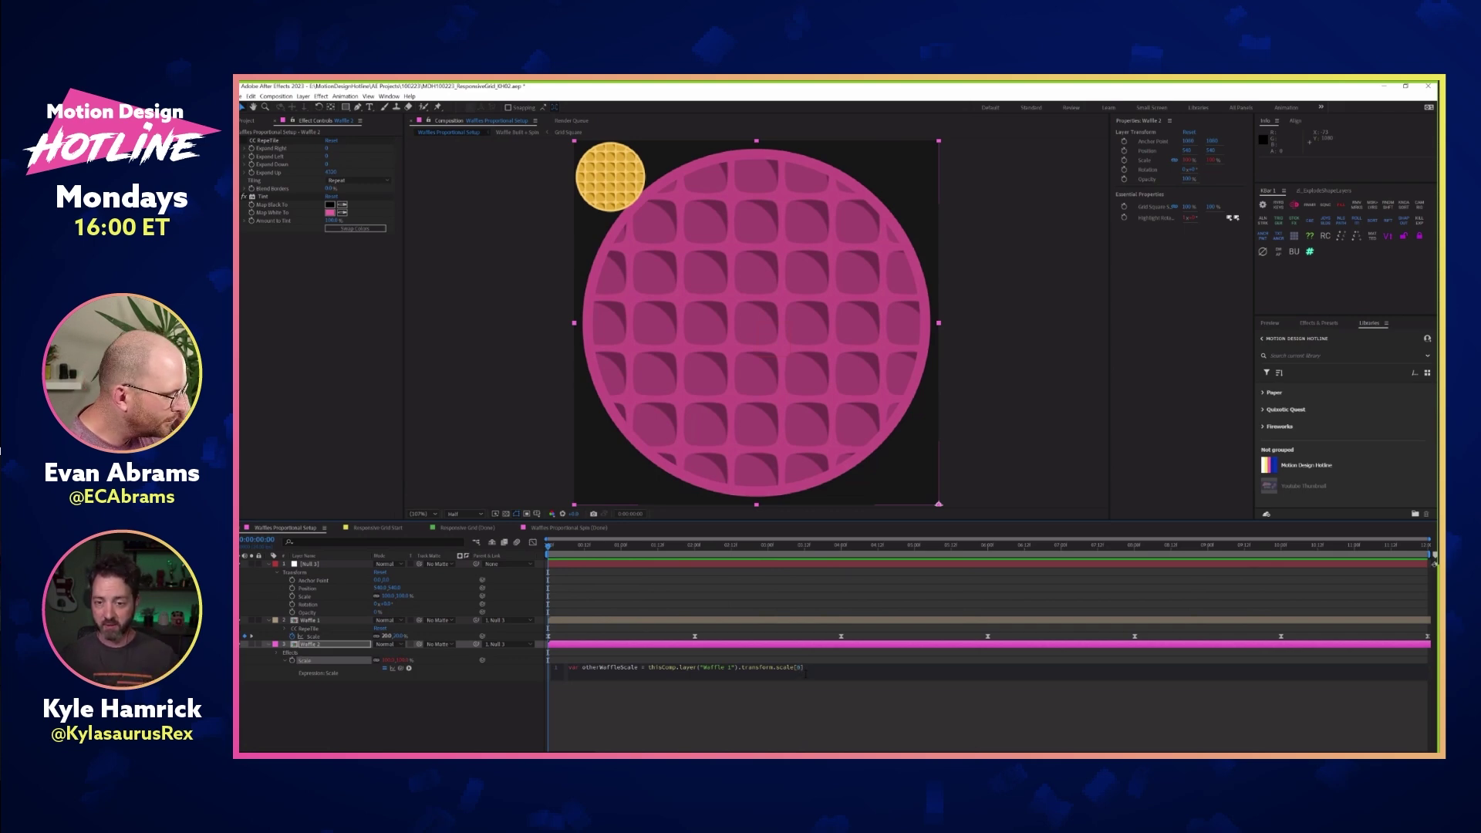
pyautogui.press('BackSpace')
pyautogui.write('1')
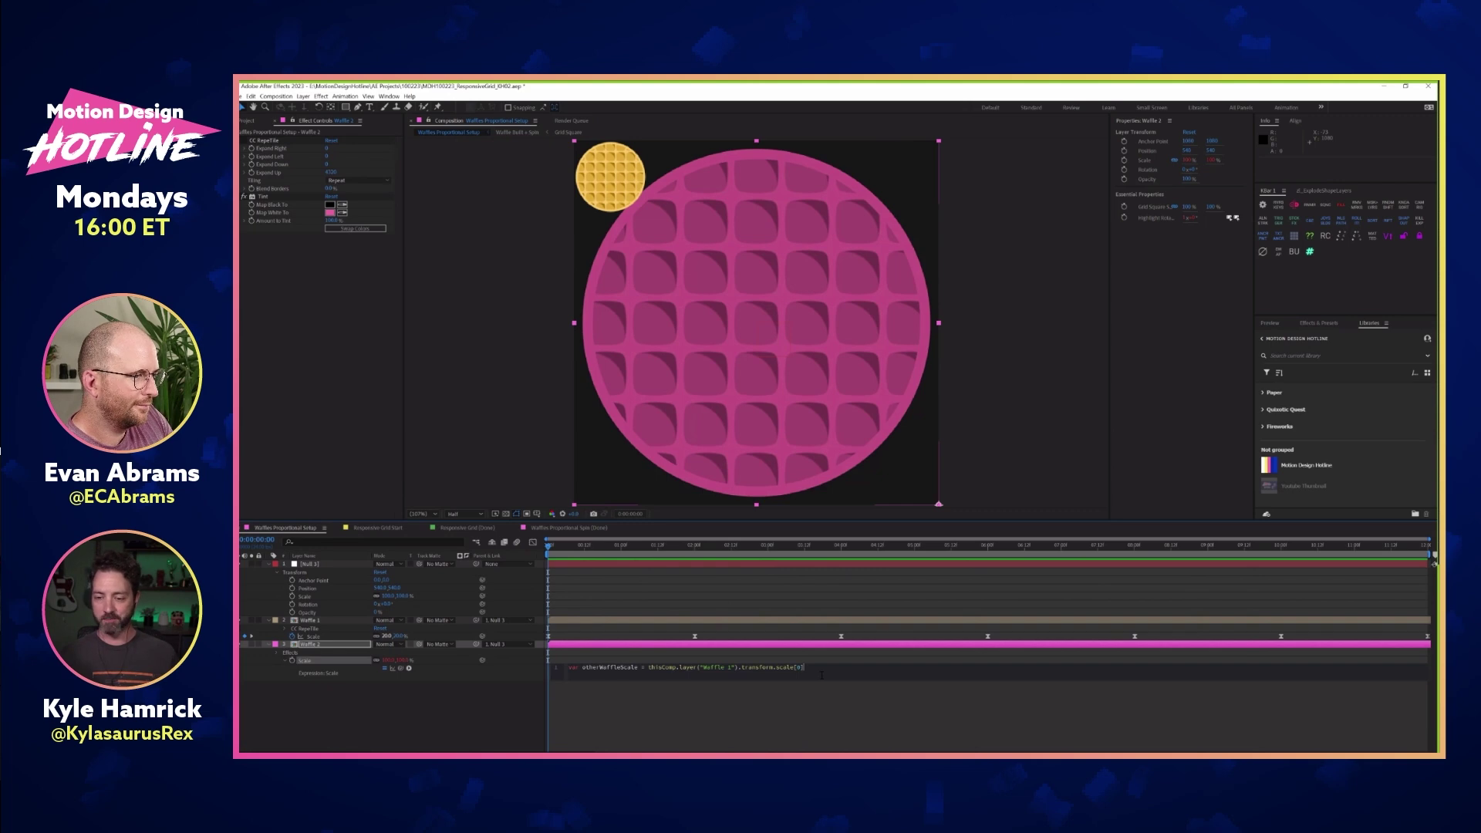
# Complete the Waffle 2 Scale expression with var s = 100 - otherWaffleScale; and the output [s,s]
pyautogui.press('Return')
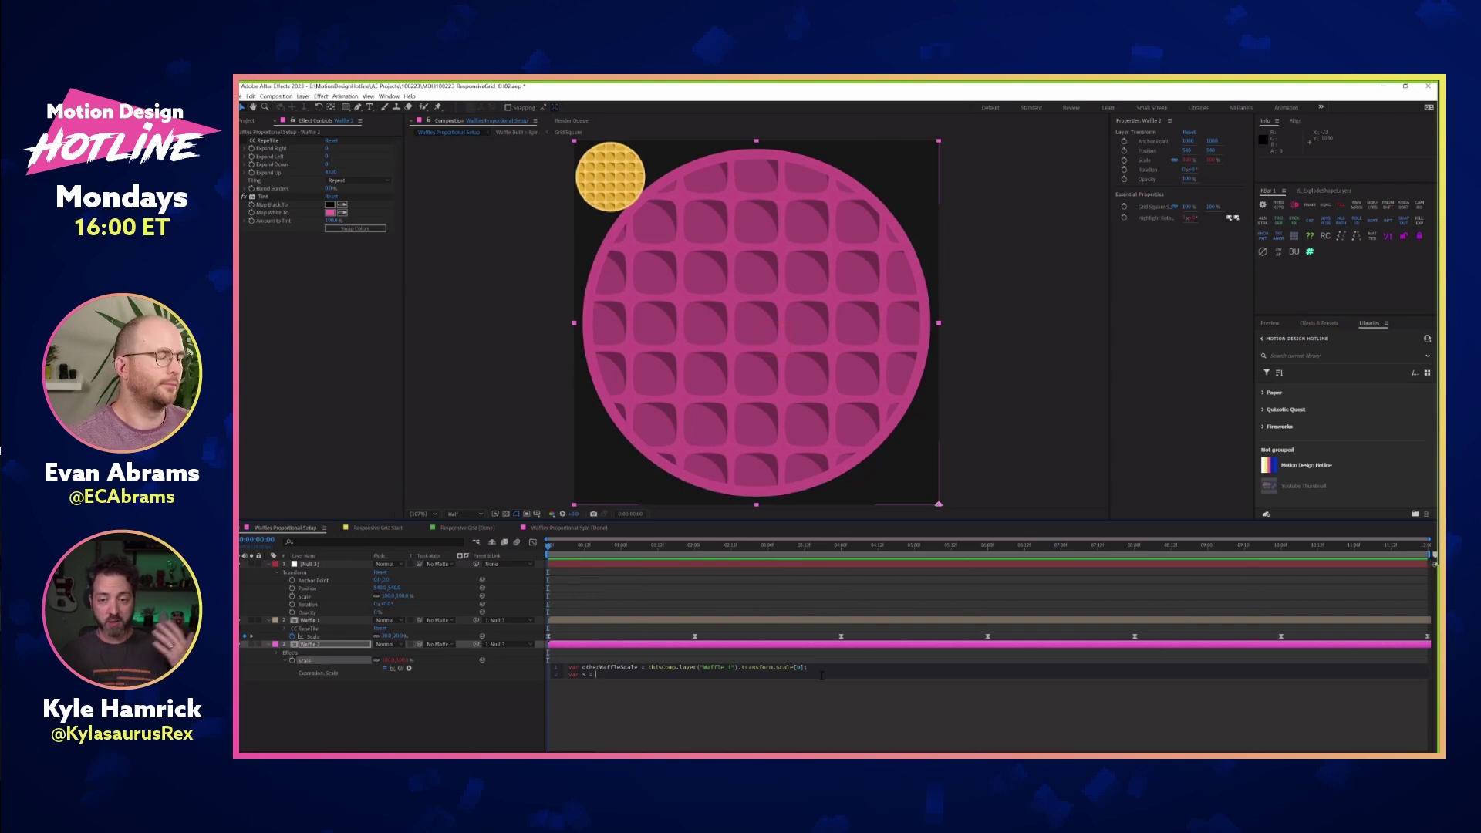
pyautogui.write('100 - otherWaffleScale;')
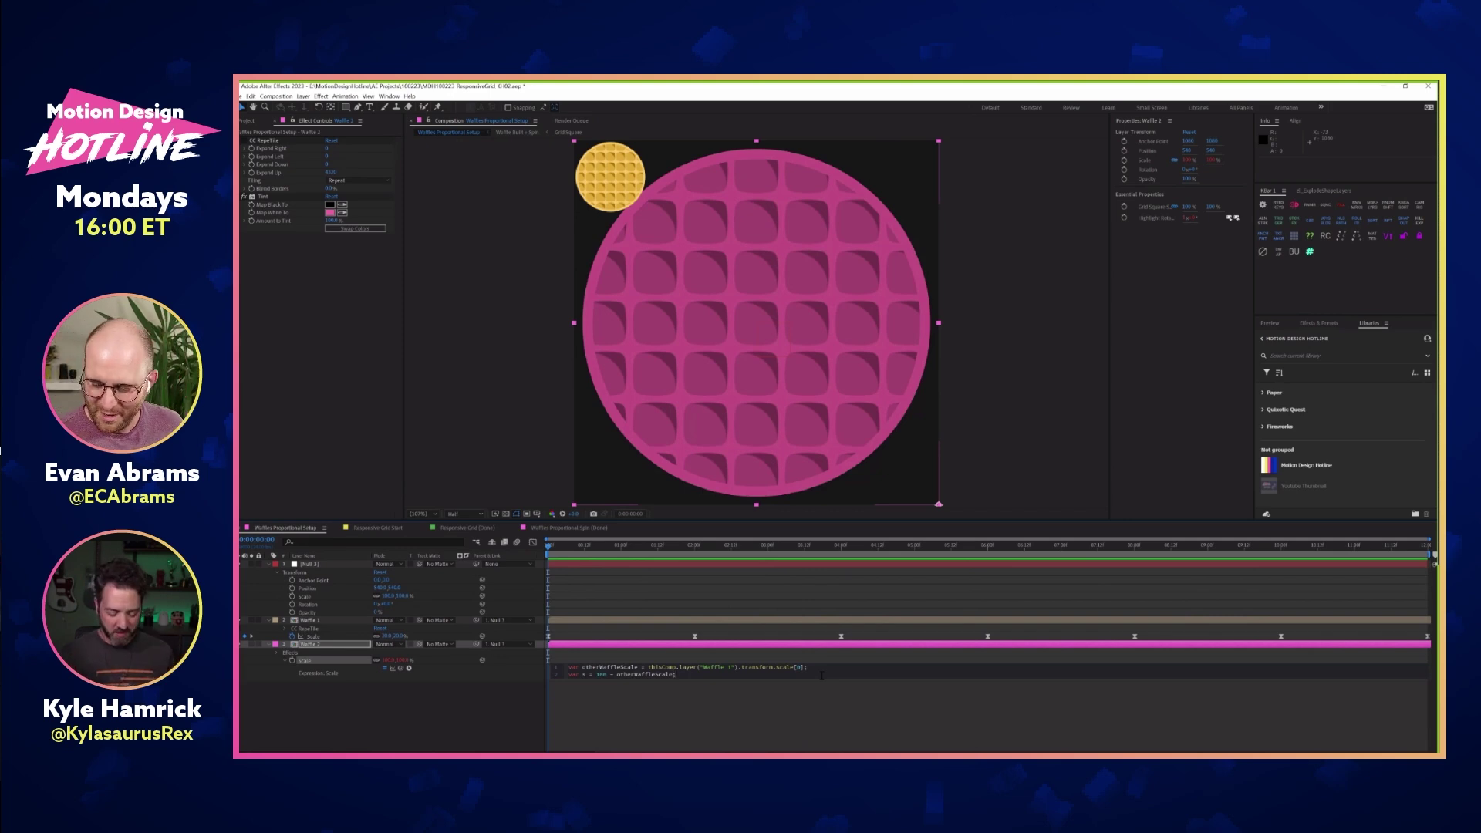
pyautogui.press('Return')
pyautogui.press('Return')
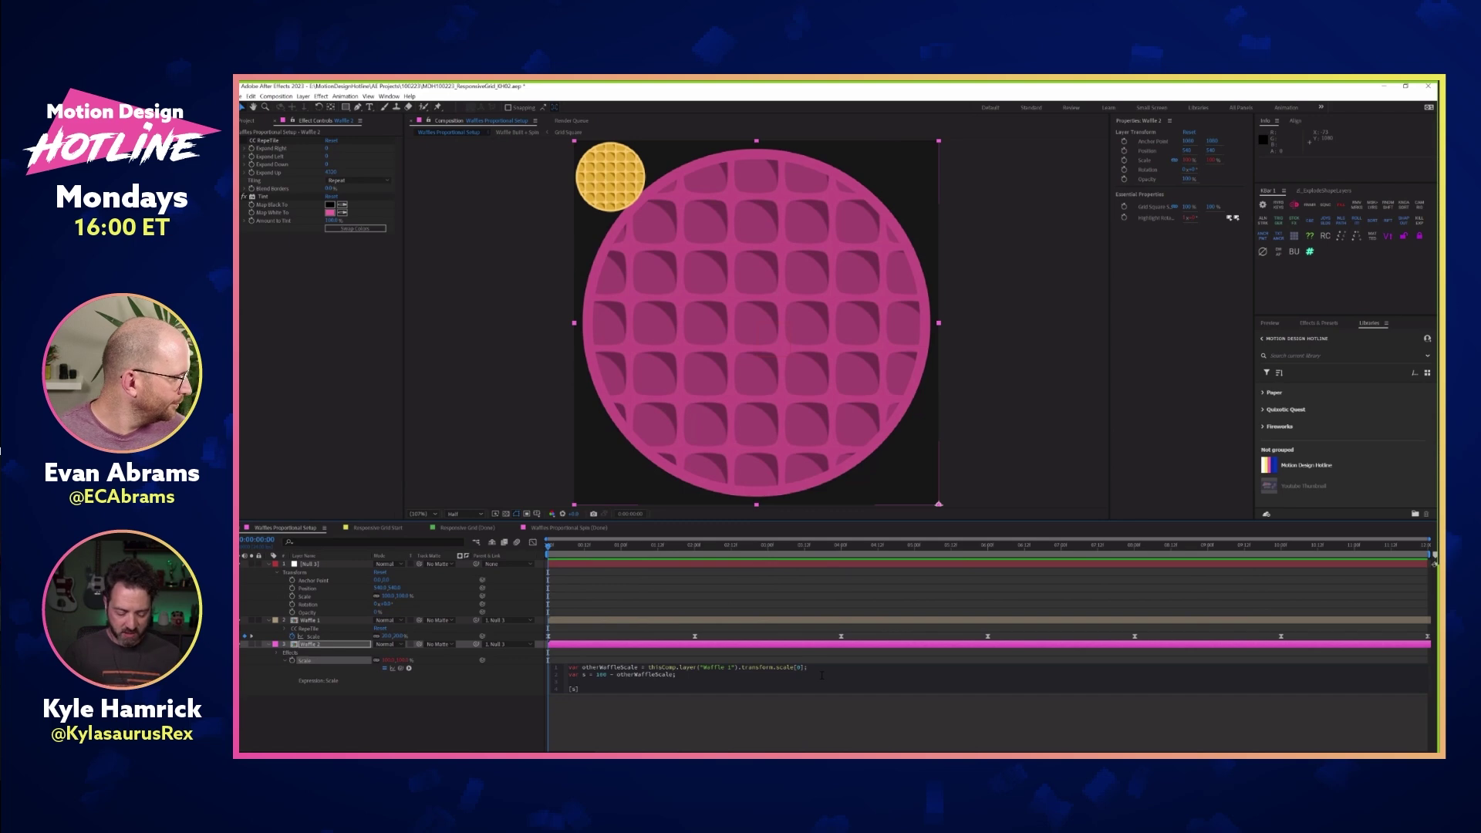
pyautogui.write(',s')
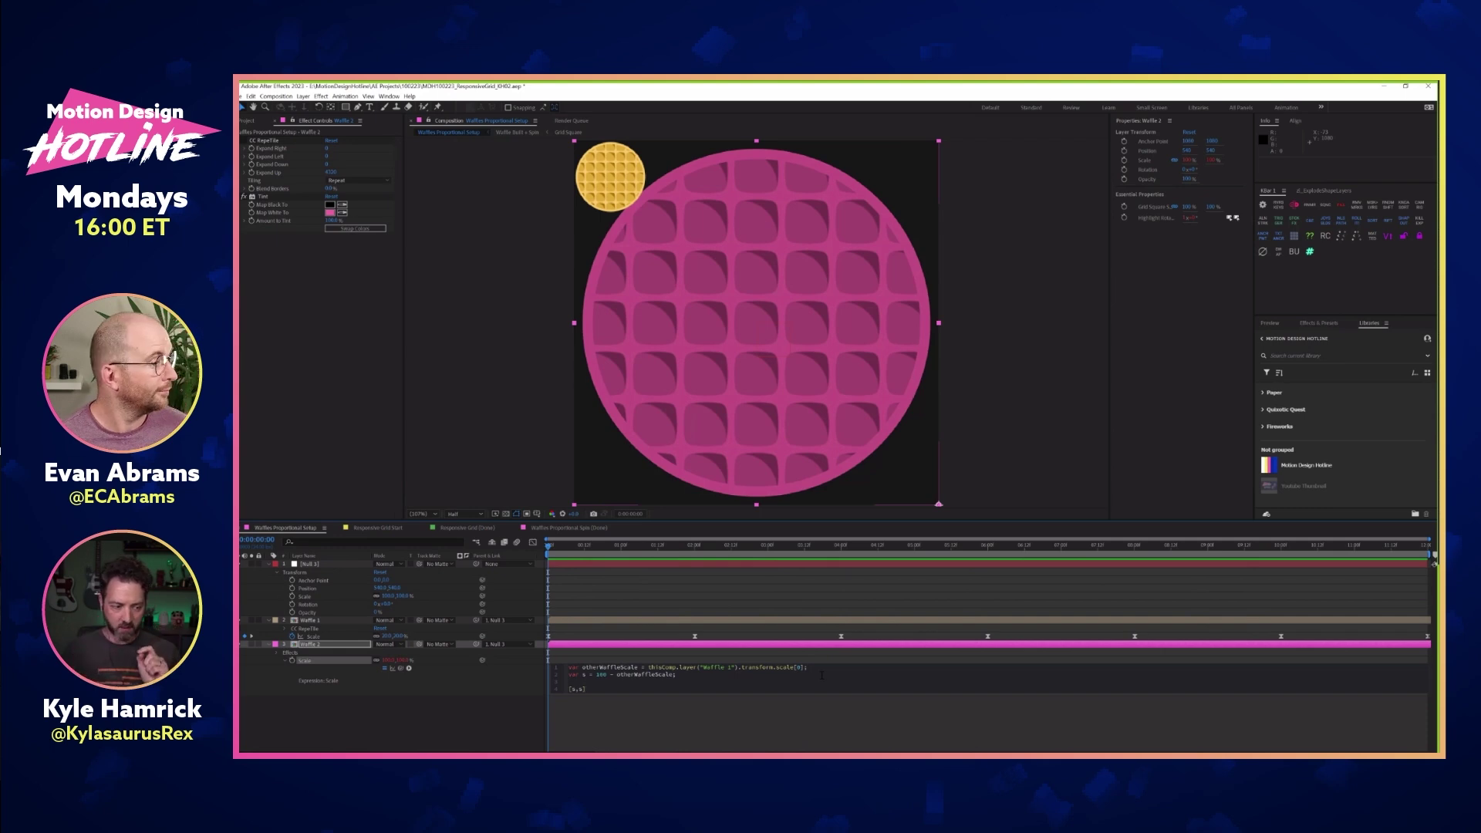
pyautogui.press('KP_Enter')
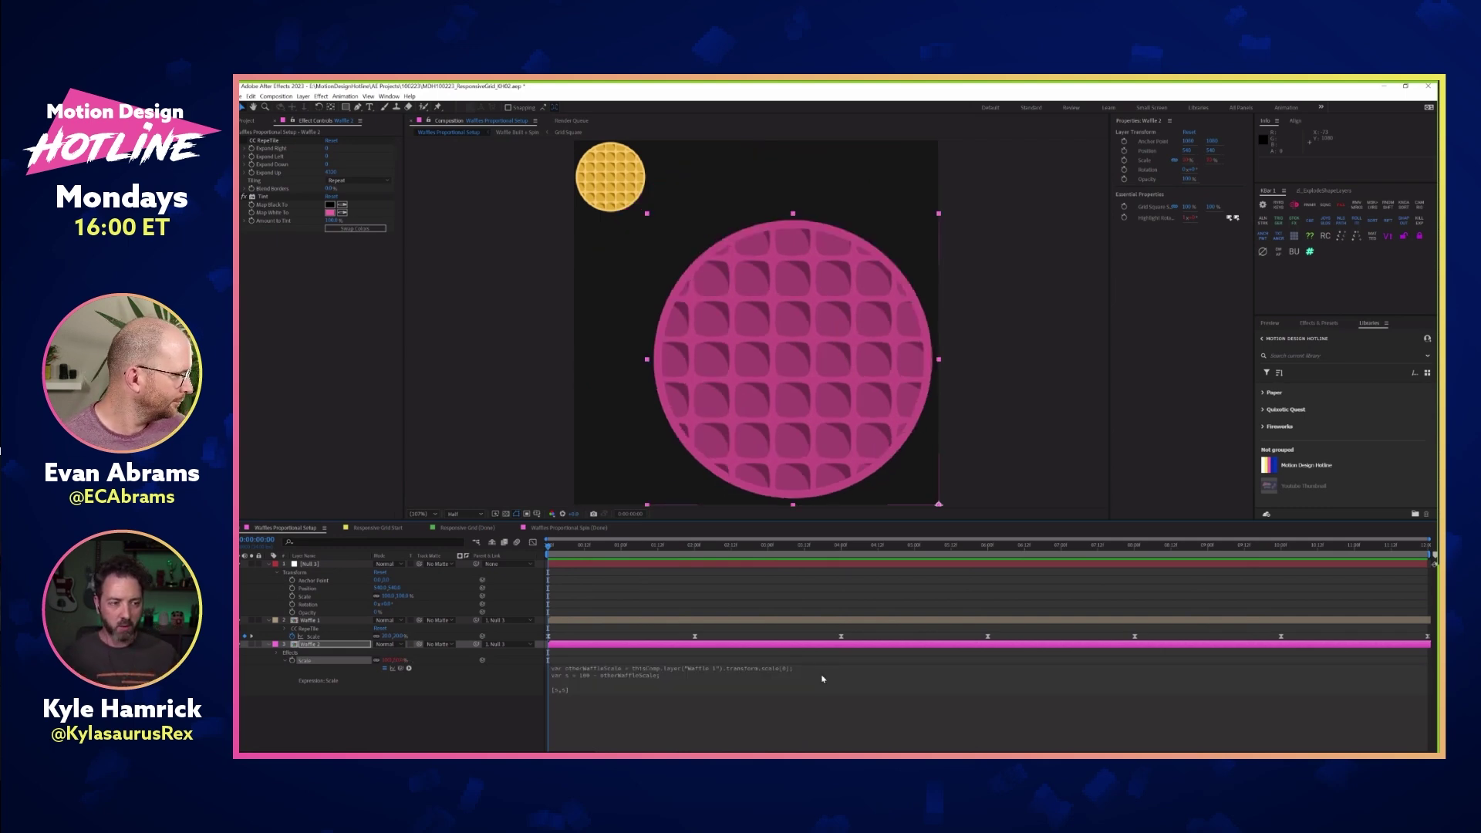
# Preview the animation to check how Waffle 2 scales opposite to Waffle 1
pyautogui.press('space')
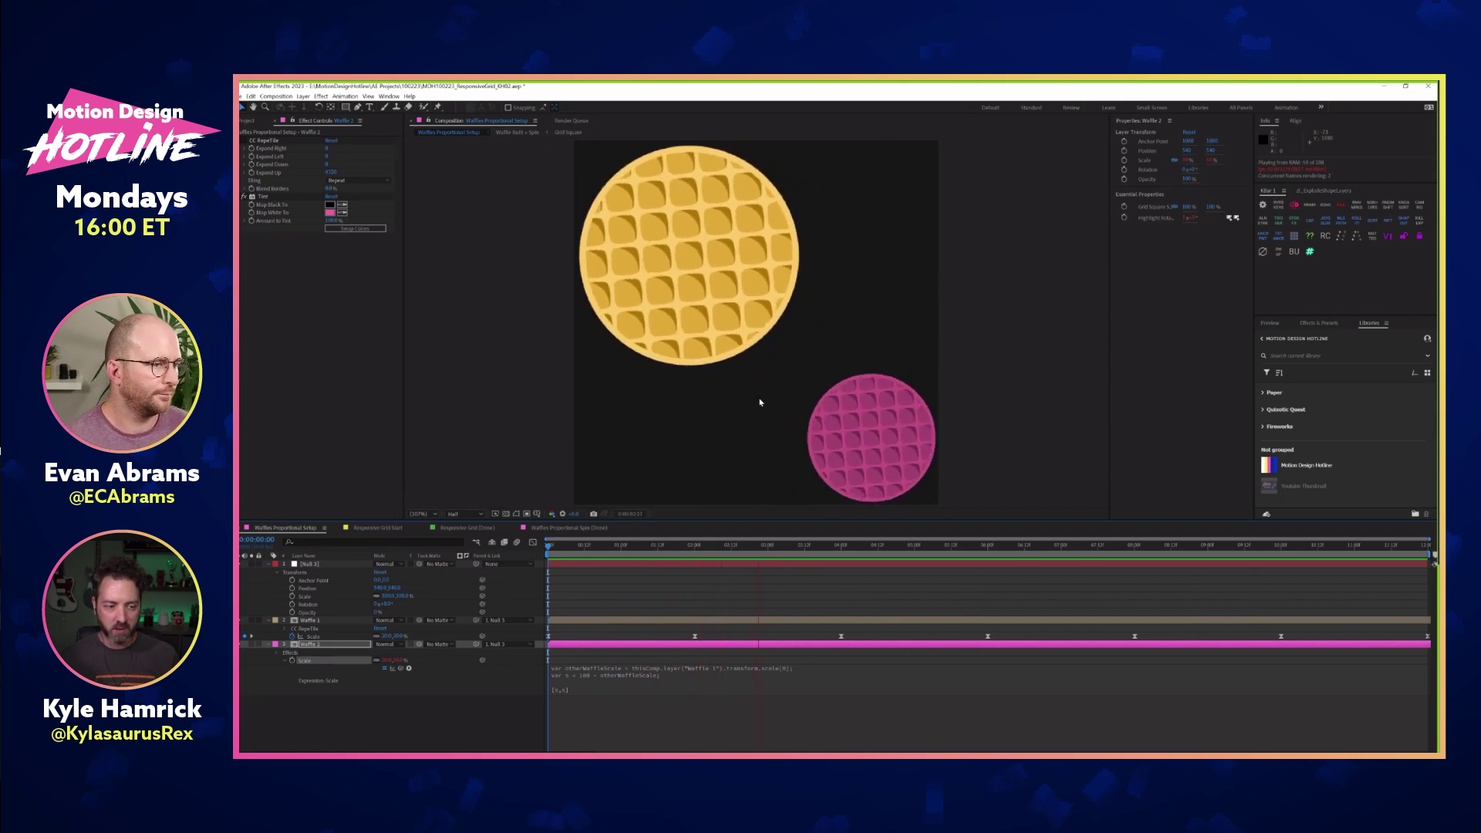
pyautogui.press('space')
pyautogui.press('space')
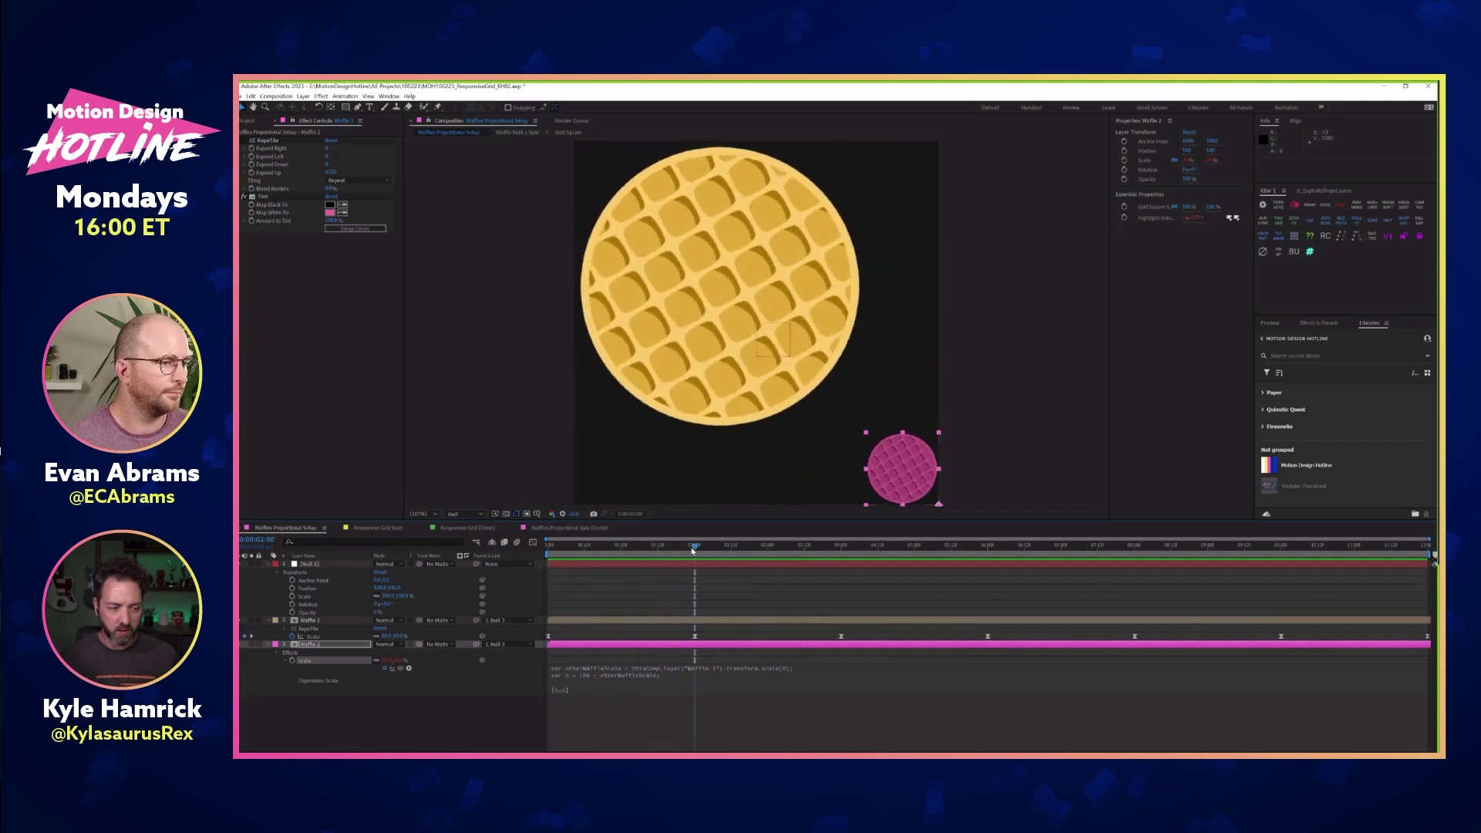
# Replay the waffle animation from the start, and multiply otherWaffleScale by .8 in Waffle 2's Scale expression
pyautogui.press('Home')
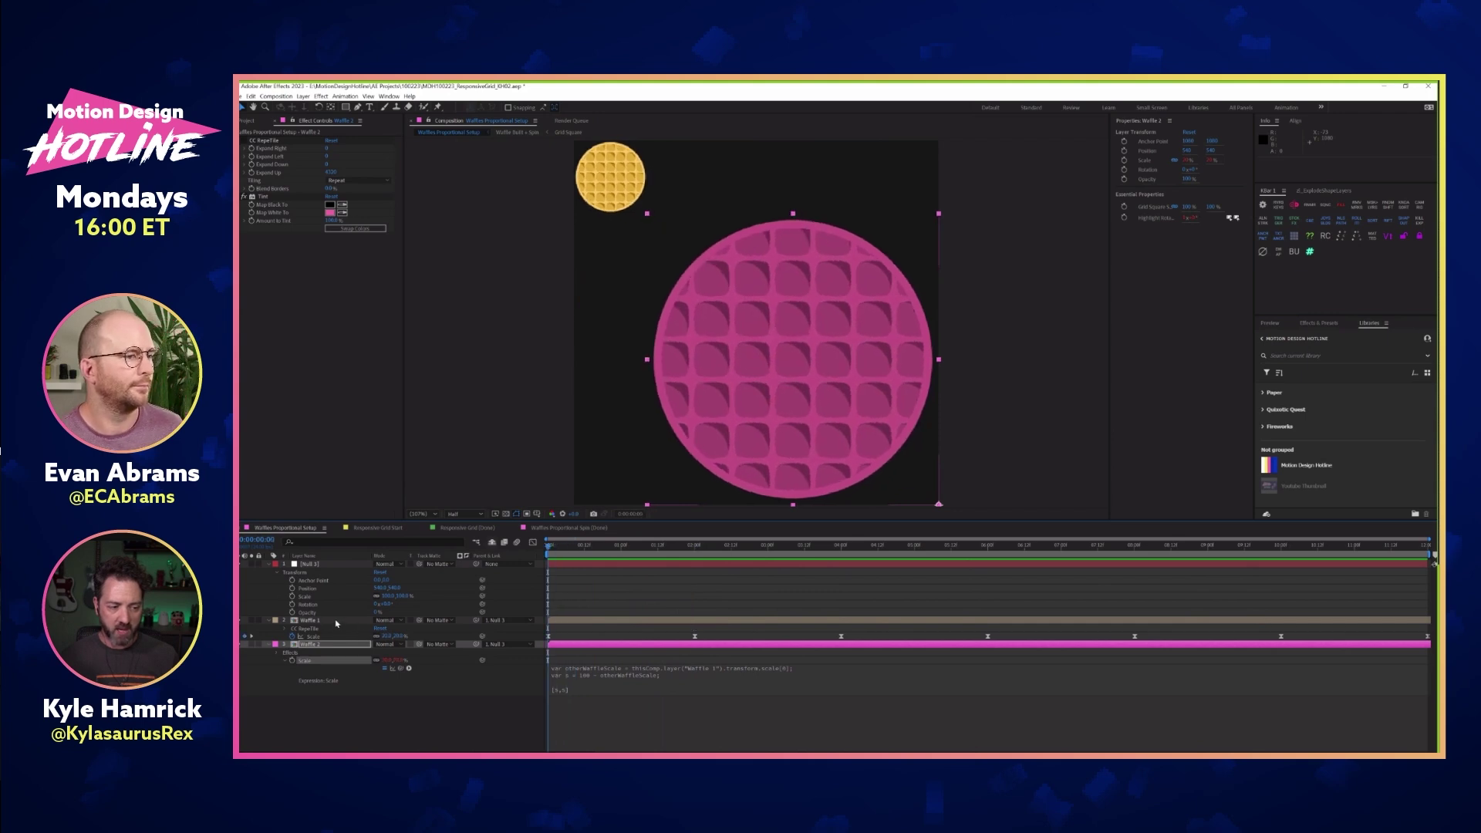
pyautogui.press('space')
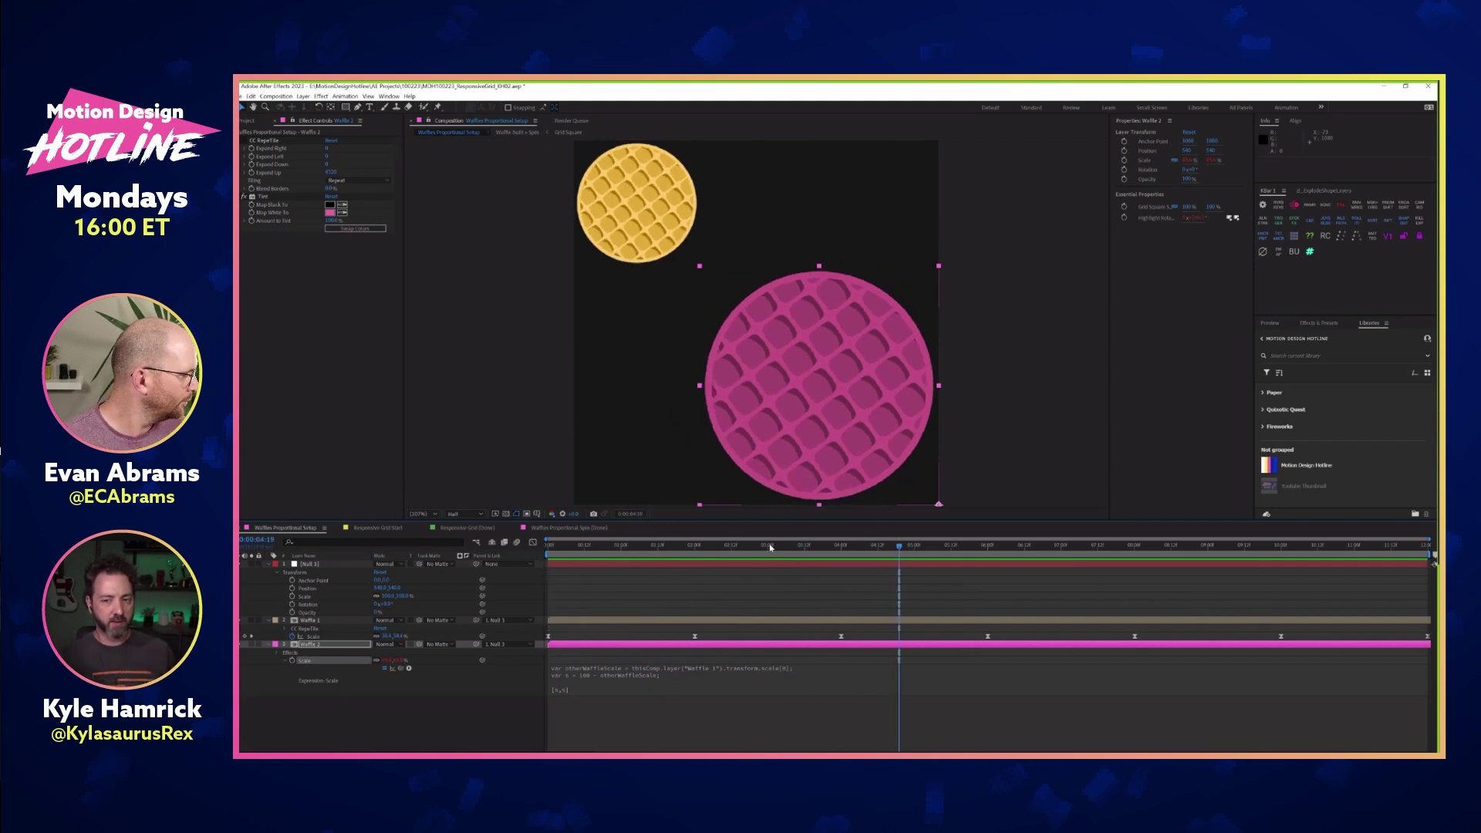
pyautogui.click(824, 675)
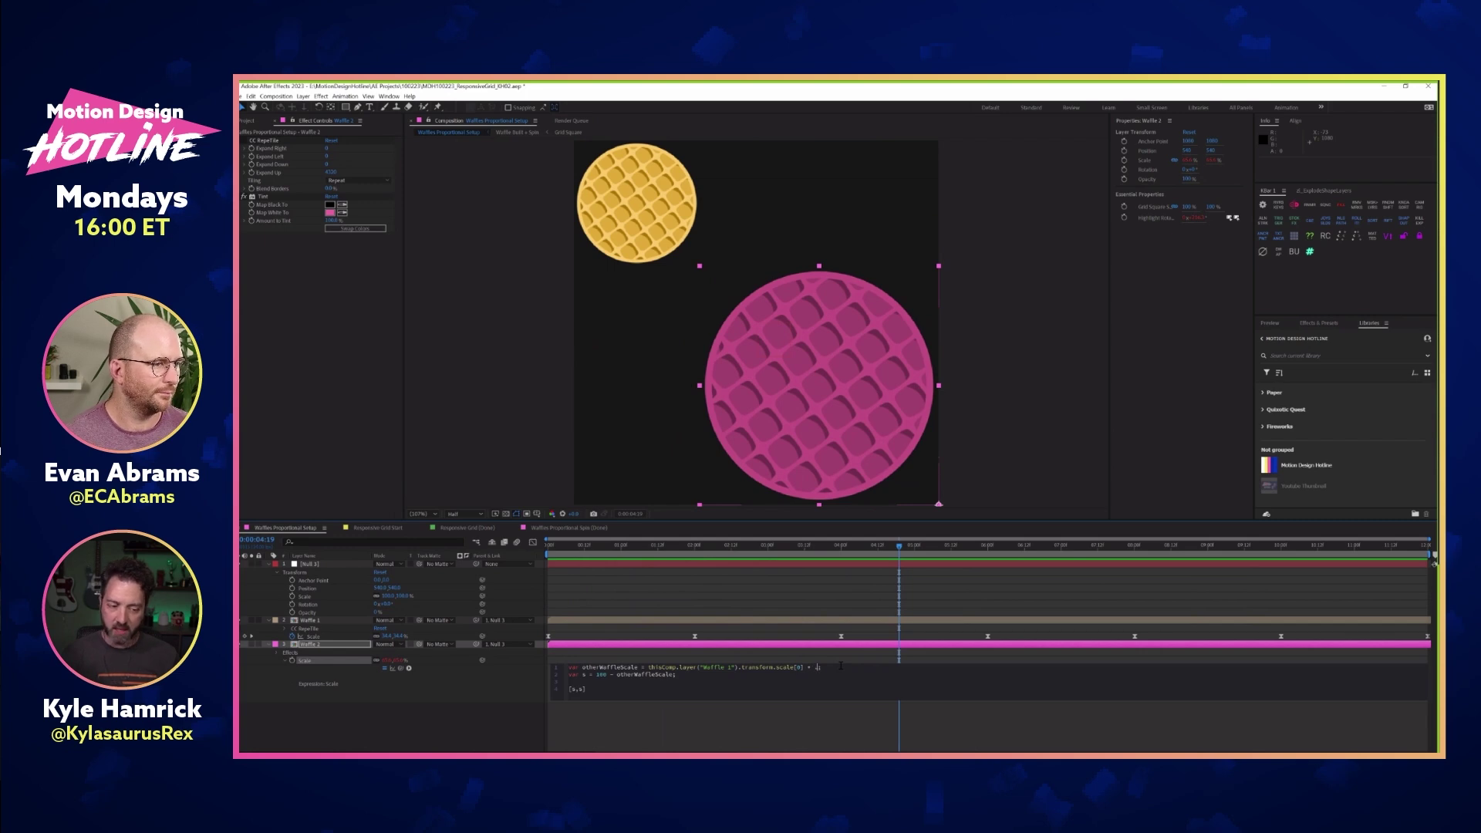
pyautogui.press('KP_Enter')
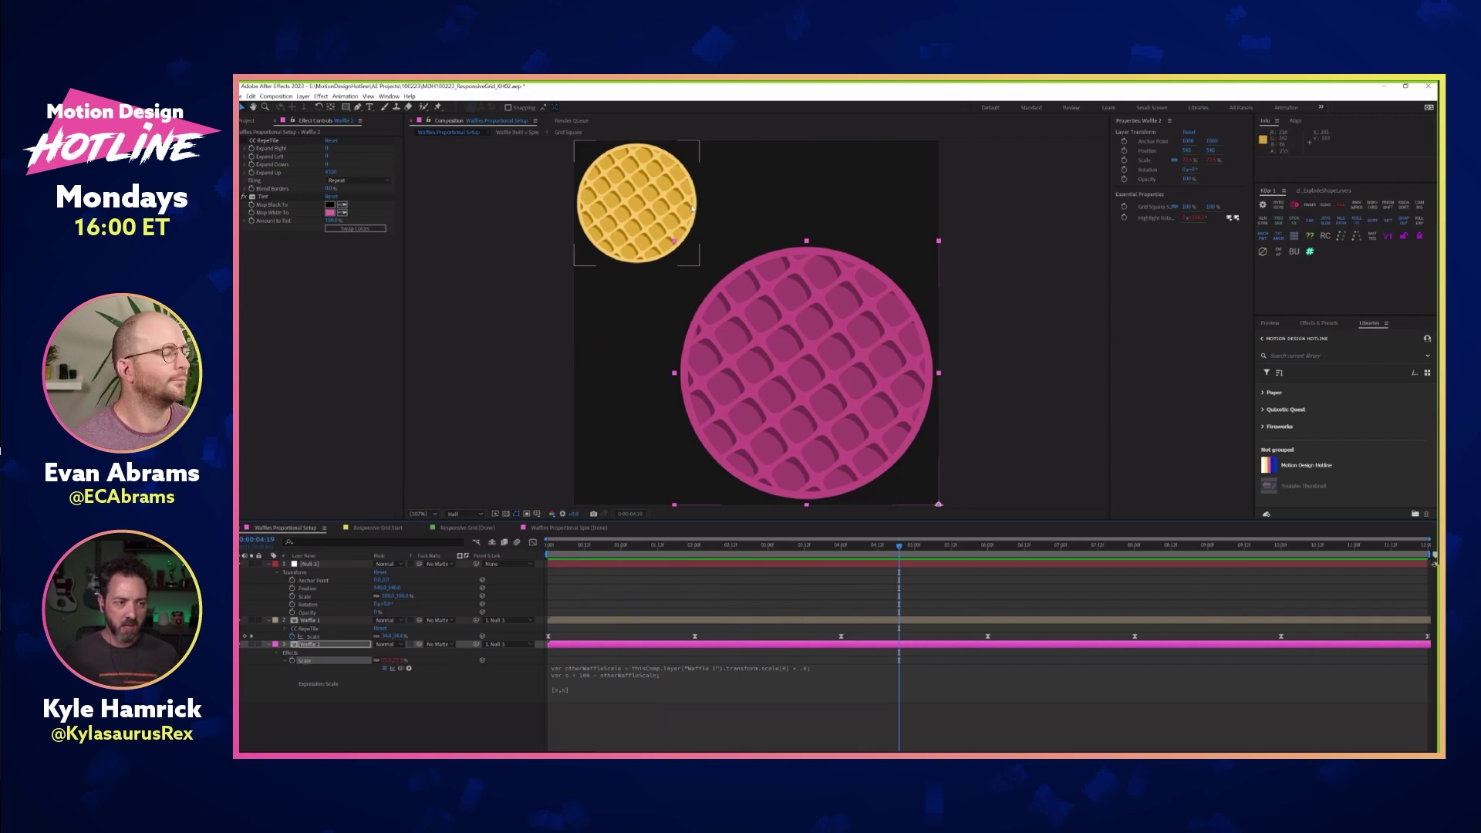
# Try .7 as the otherWaffleScale multiplier in Waffle 2's Scale expression, preview it, and return the multiplier to .8 with another preview
pyautogui.click(644, 206)
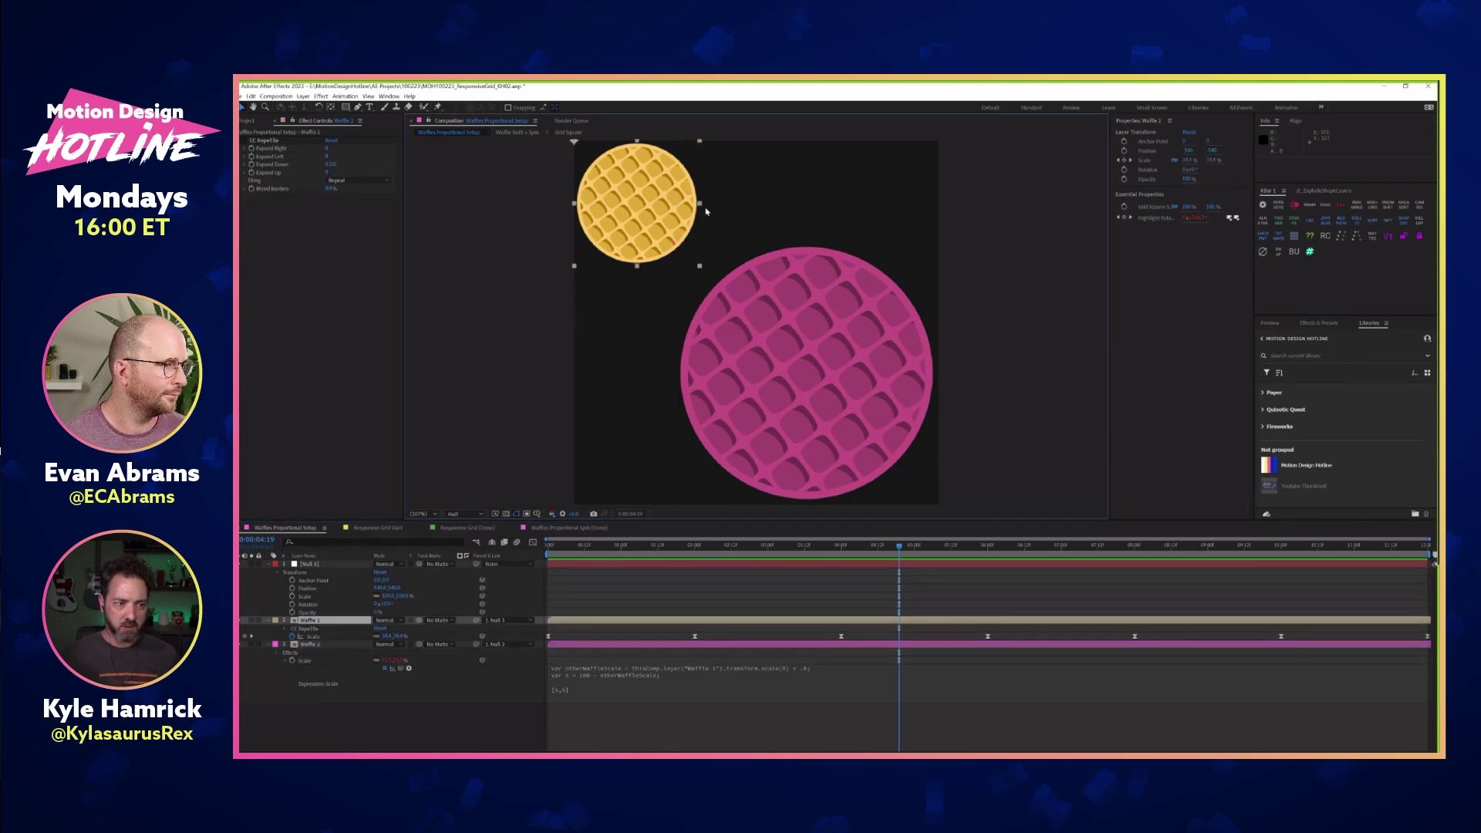
pyautogui.hotkey('ctrl', 'Down')
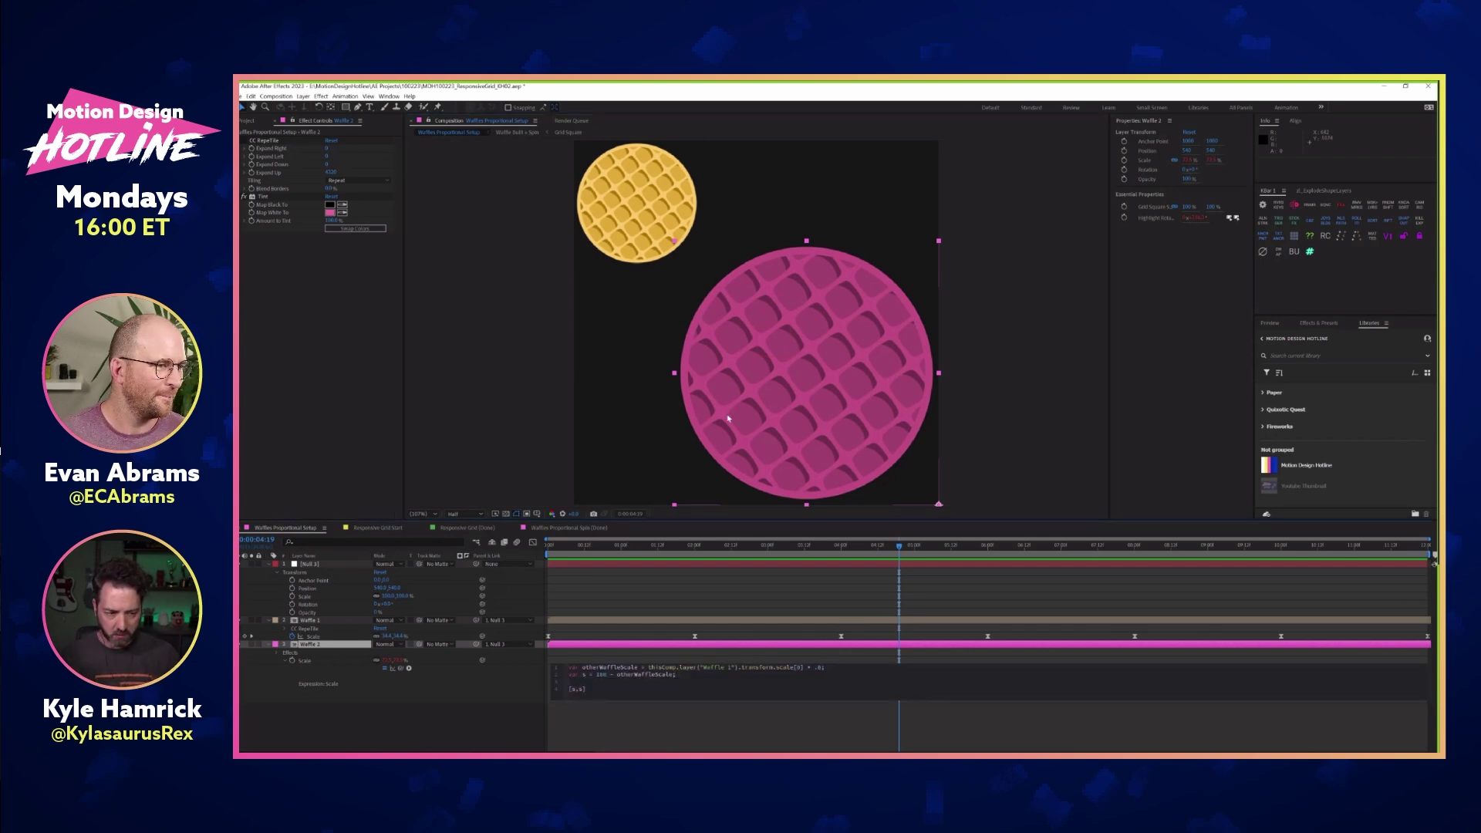
pyautogui.press('KP_Enter')
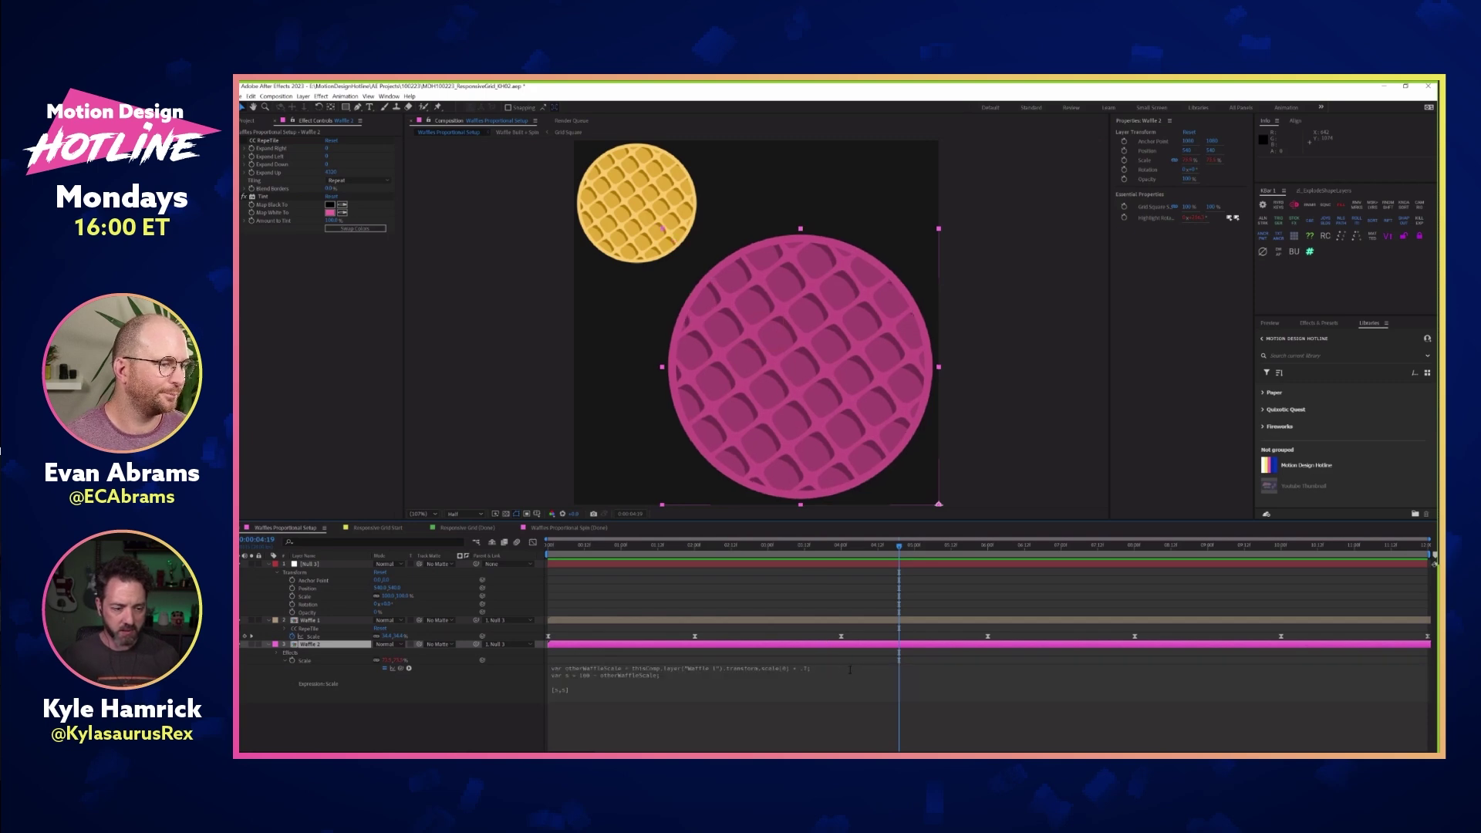
pyautogui.press('space')
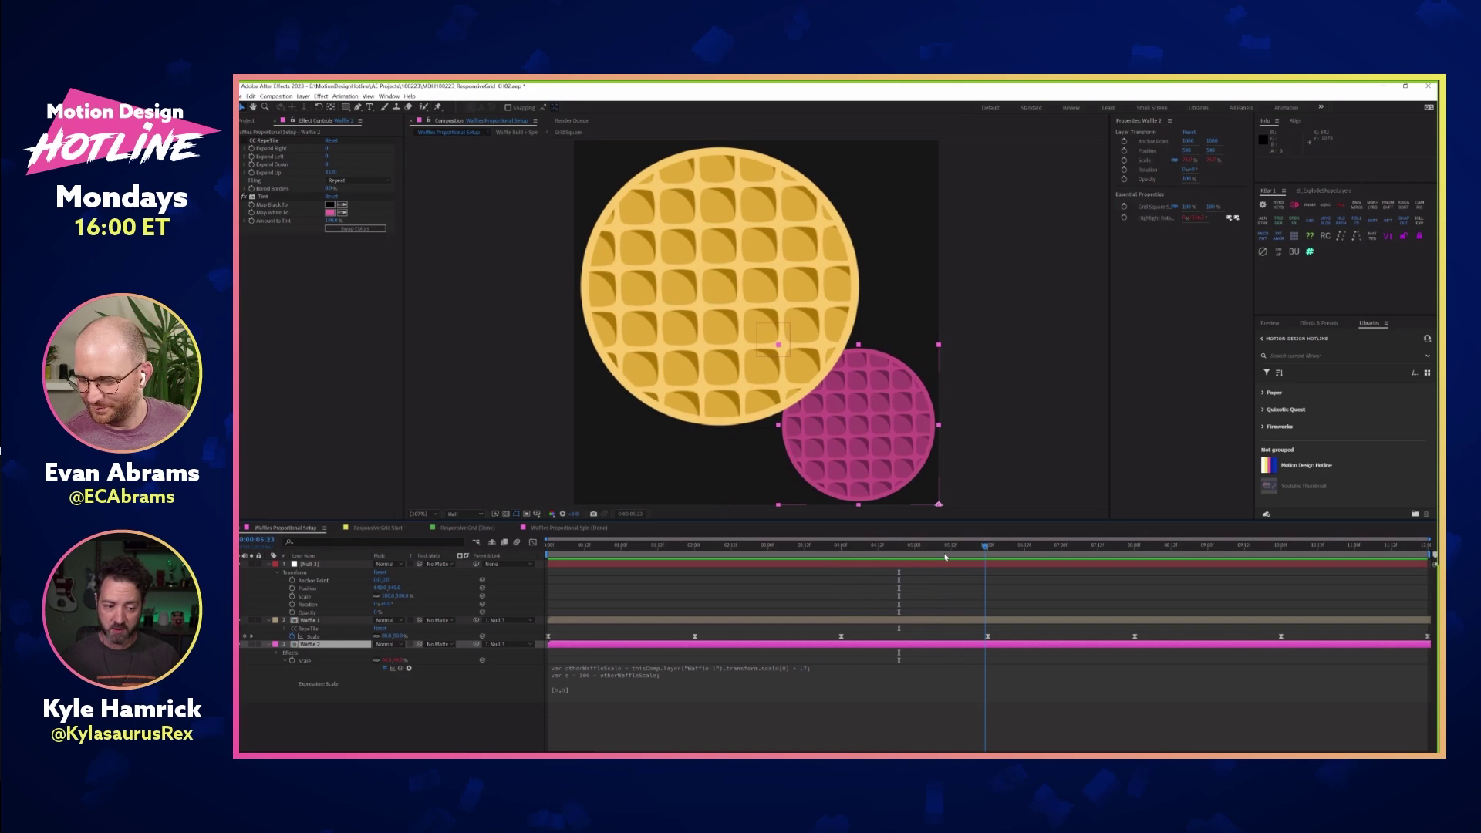
pyautogui.press('space')
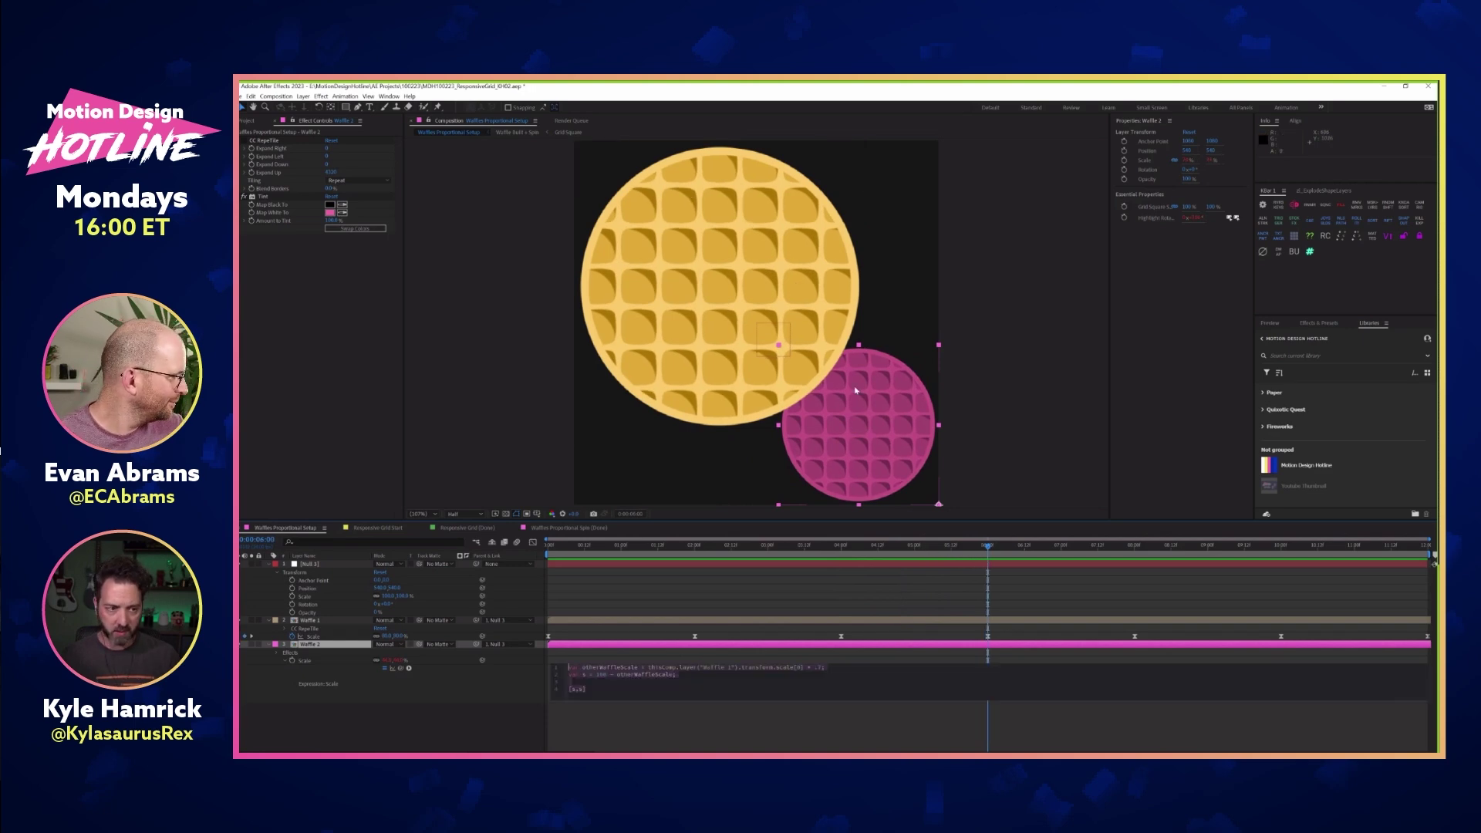
pyautogui.press('space')
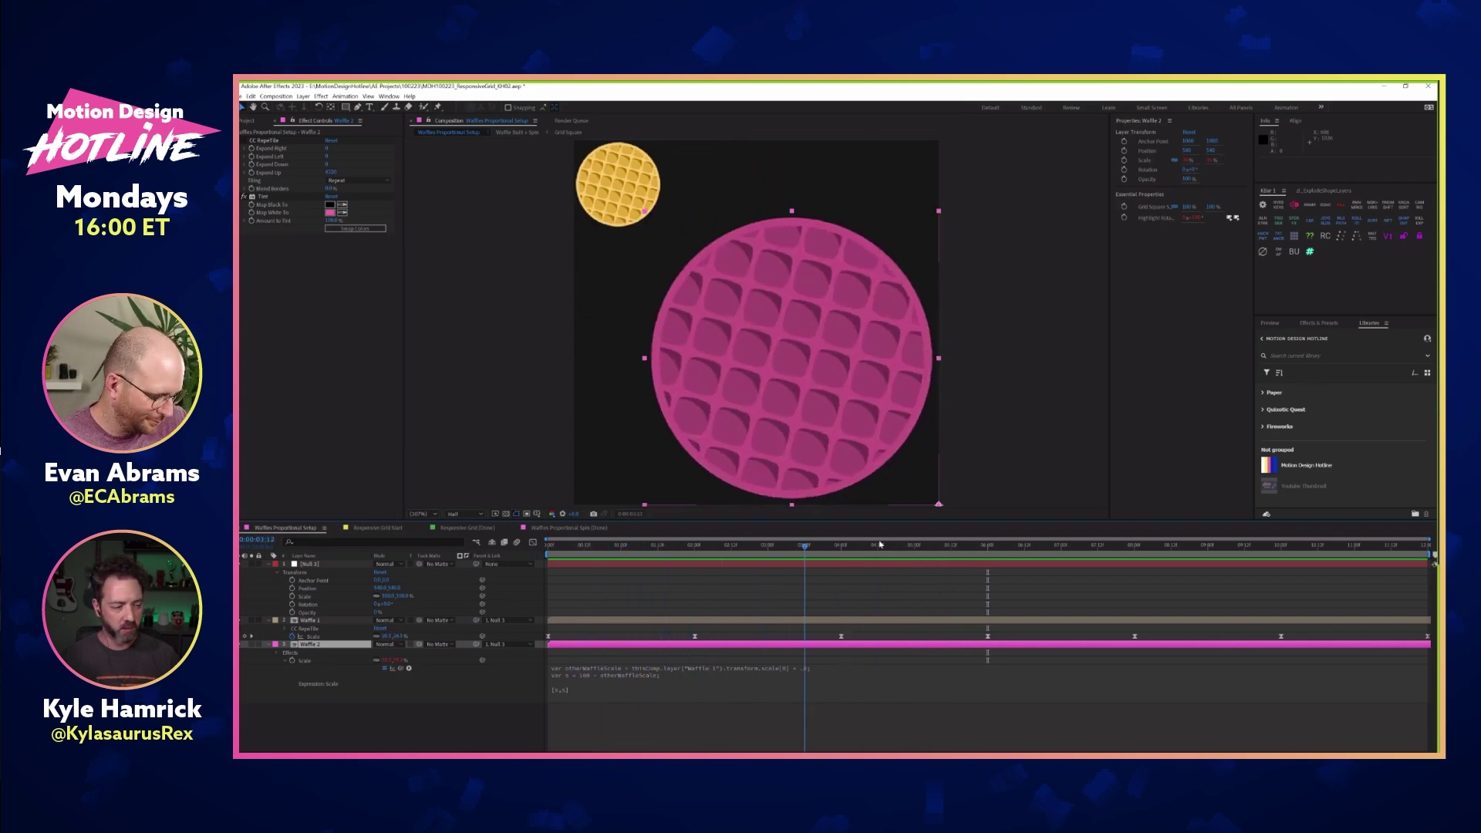
# Enable CC RepeTile on the Waffle 1 and Waffle 2 layers and preview the tiled waffles
pyautogui.hotkey('ctrl', 'shift', 'Up')
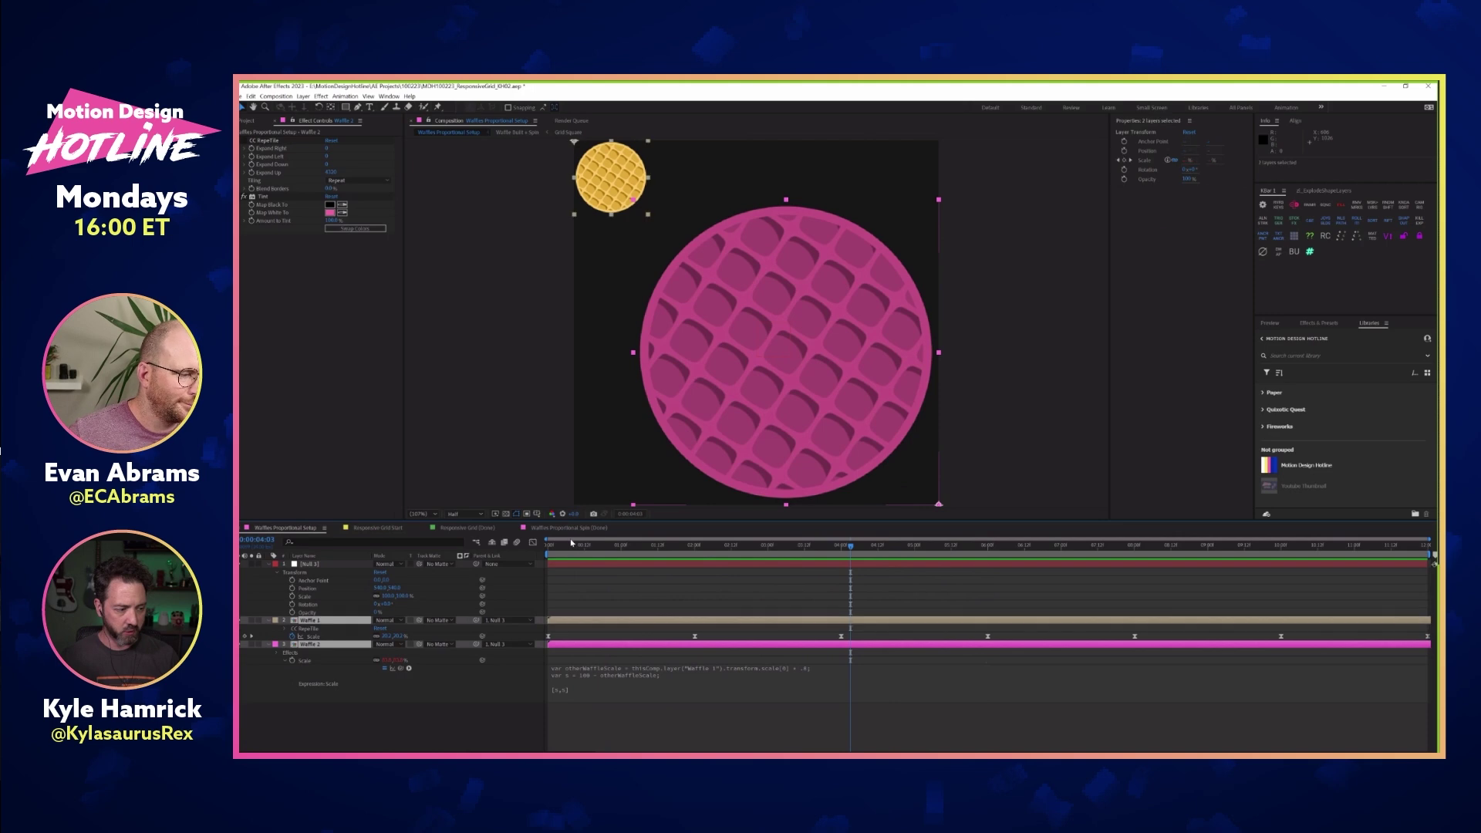
pyautogui.press('F2')
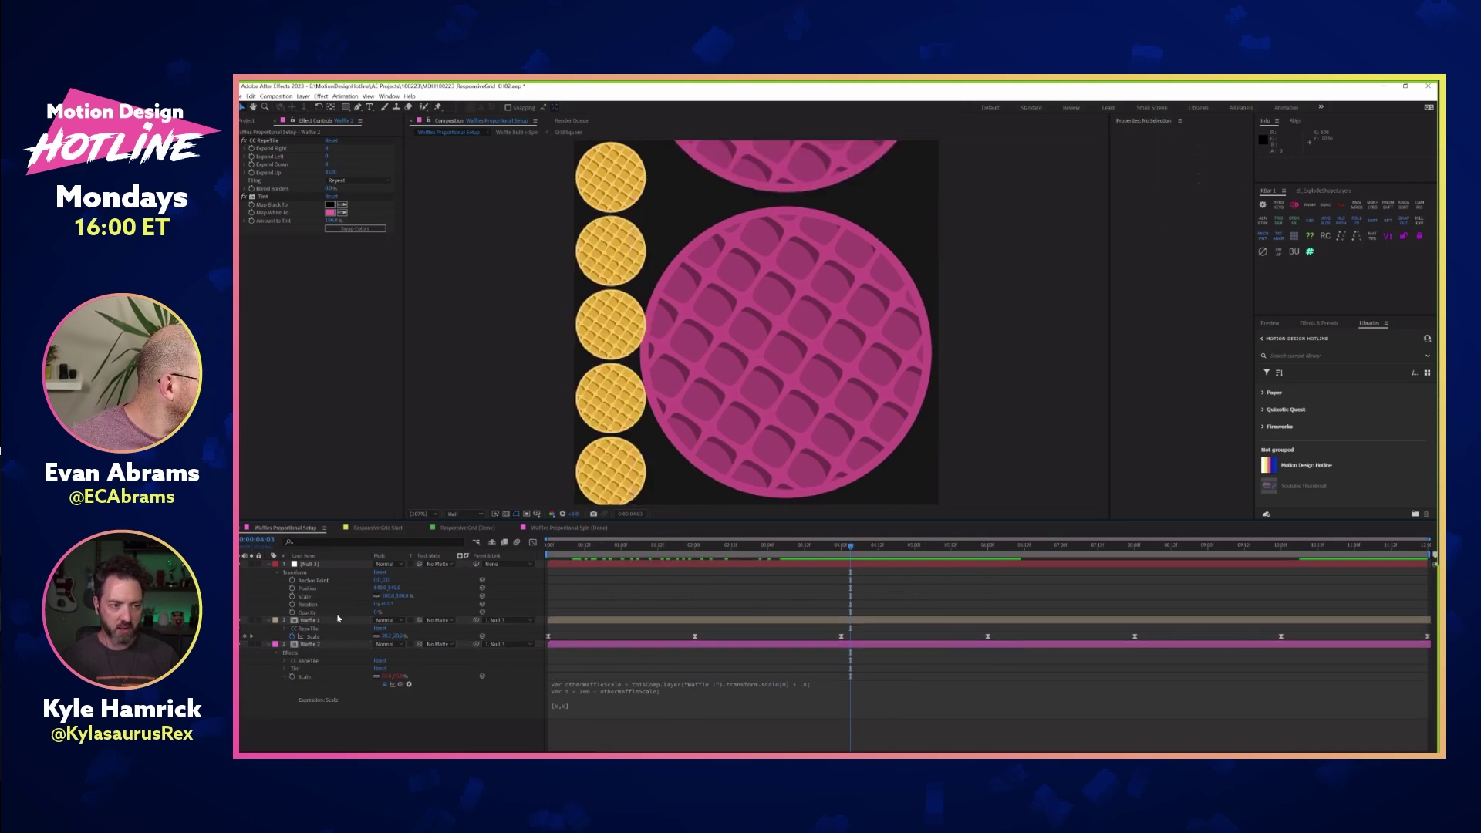
pyautogui.press('space')
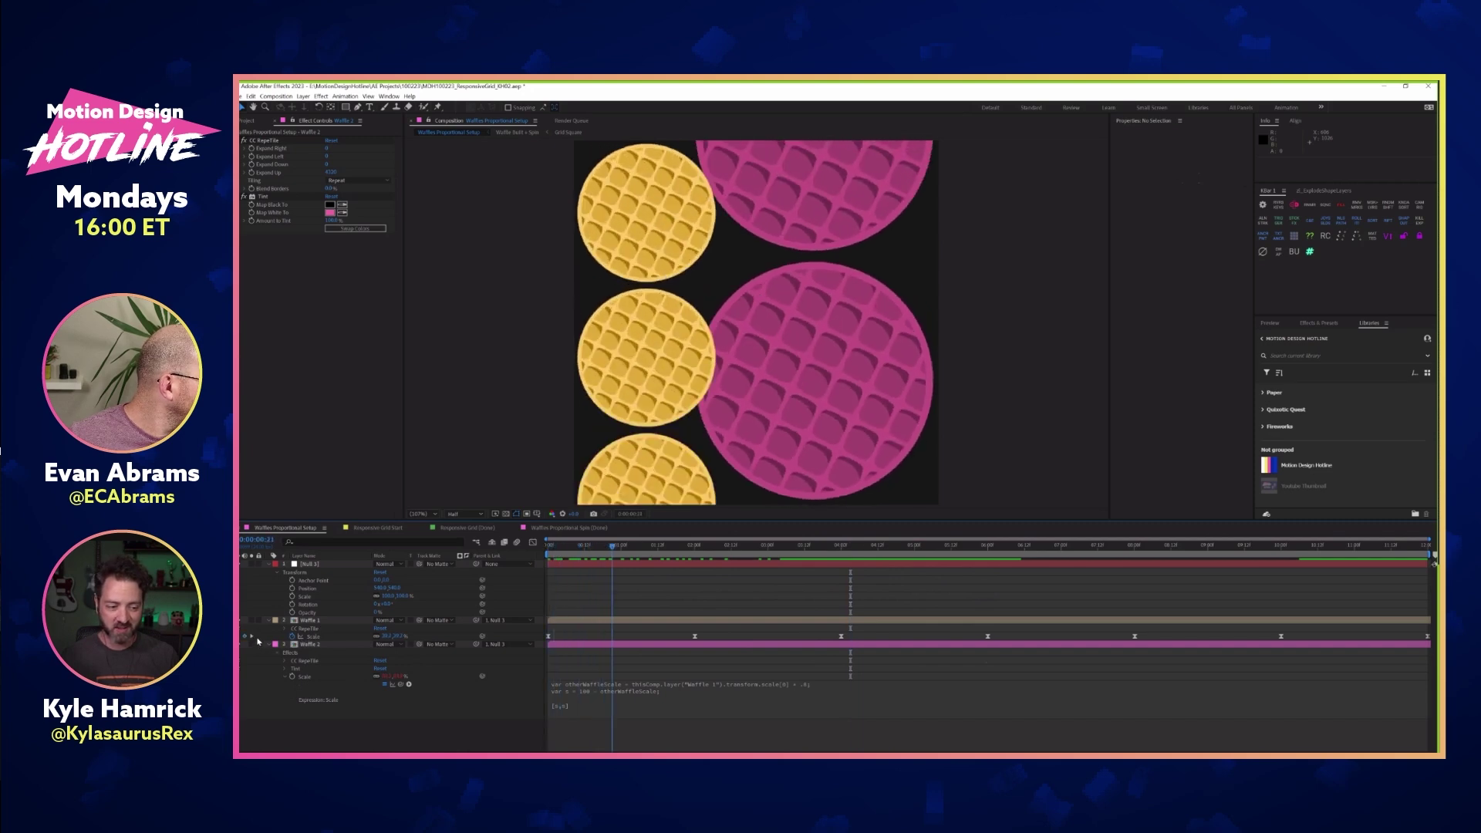
# Remove the multiplier from otherWaffleScale in Waffle 2's Scale expression and preview the tiled animation
pyautogui.press('space')
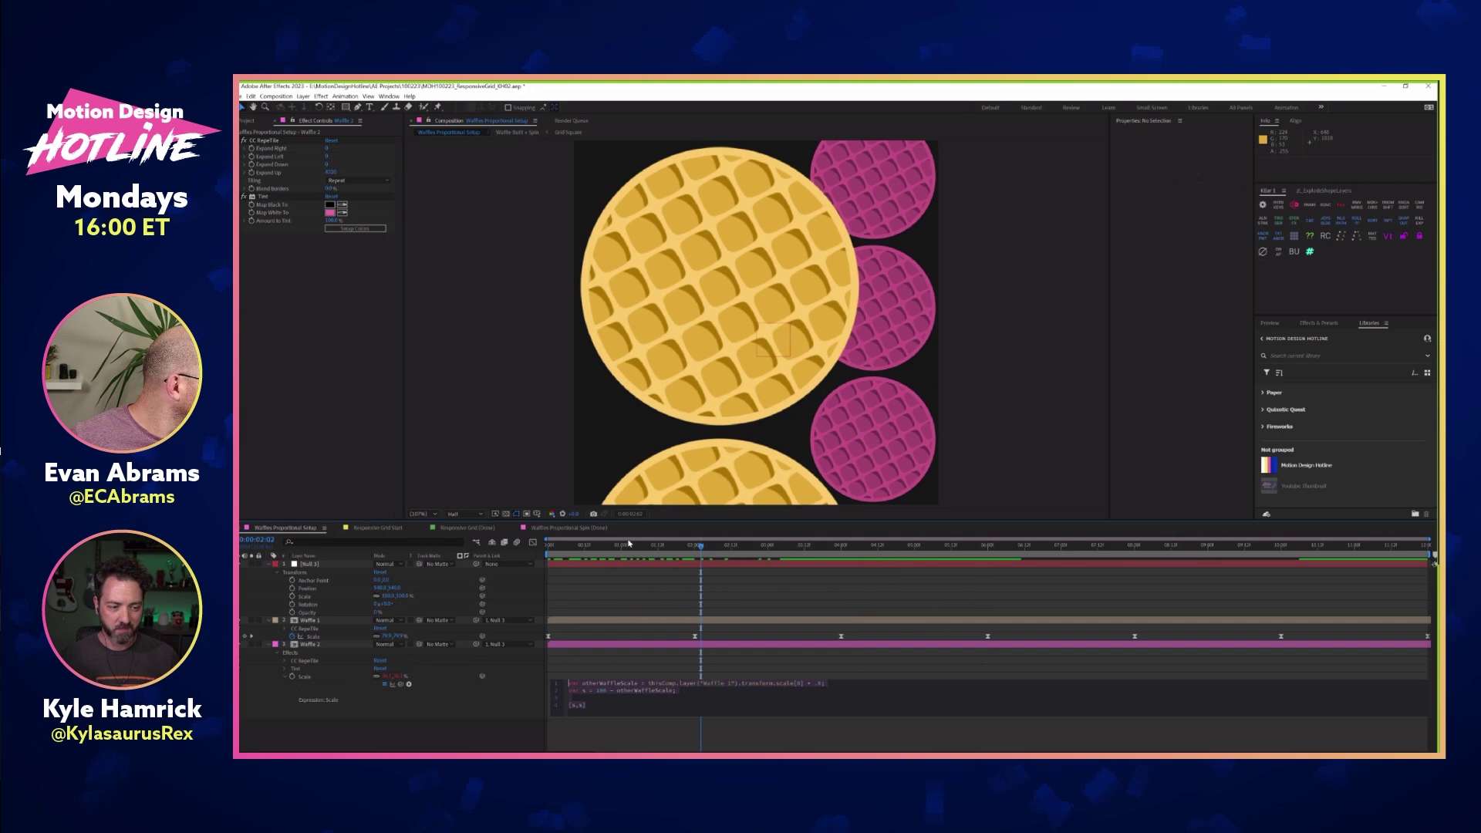
pyautogui.press('KP_Enter')
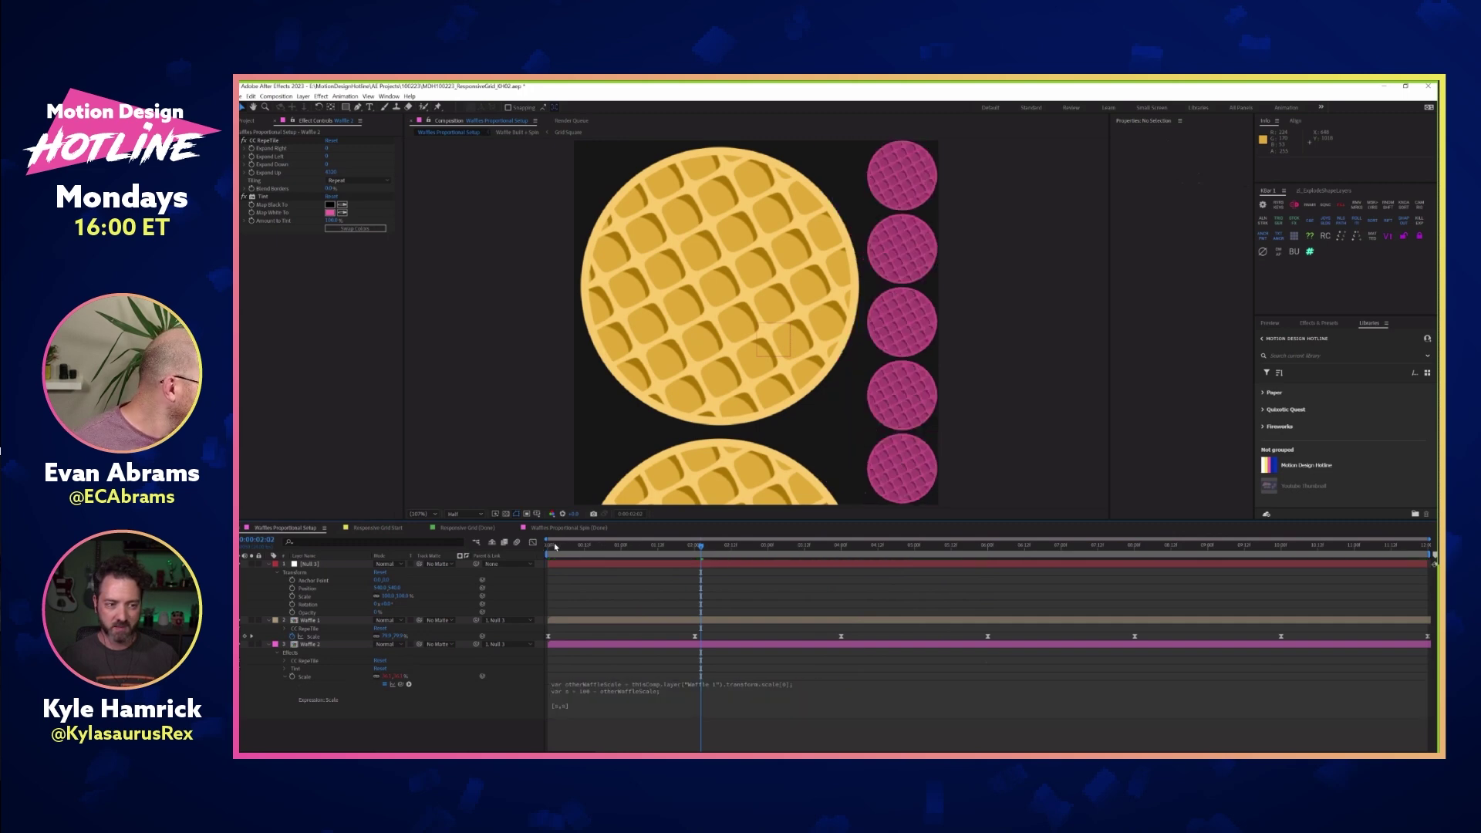
pyautogui.press('space')
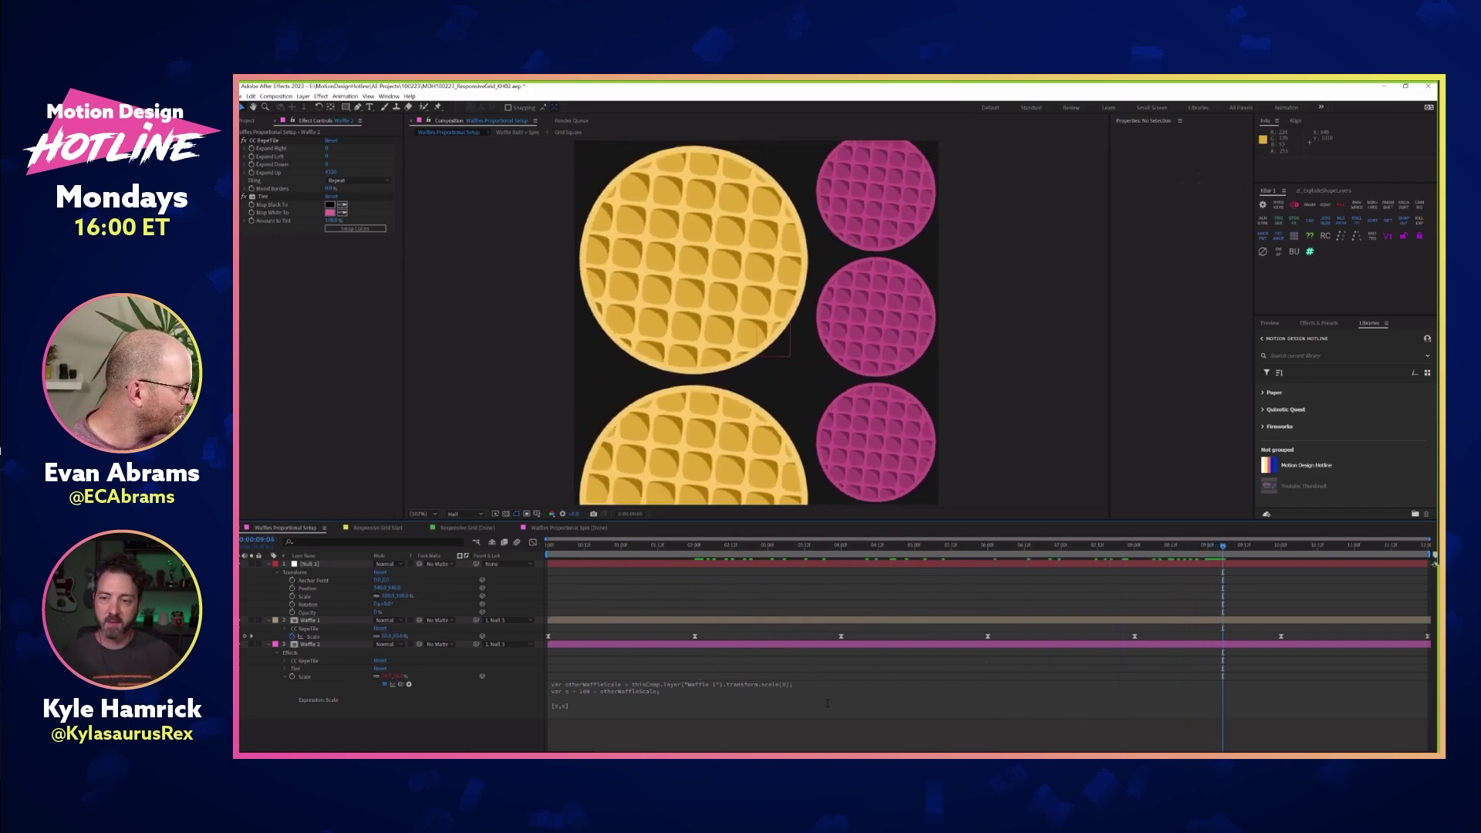
# Open the finished Responsive Grid composition and play it from the start to review the proportional panels
pyautogui.hotkey('shift', '.')
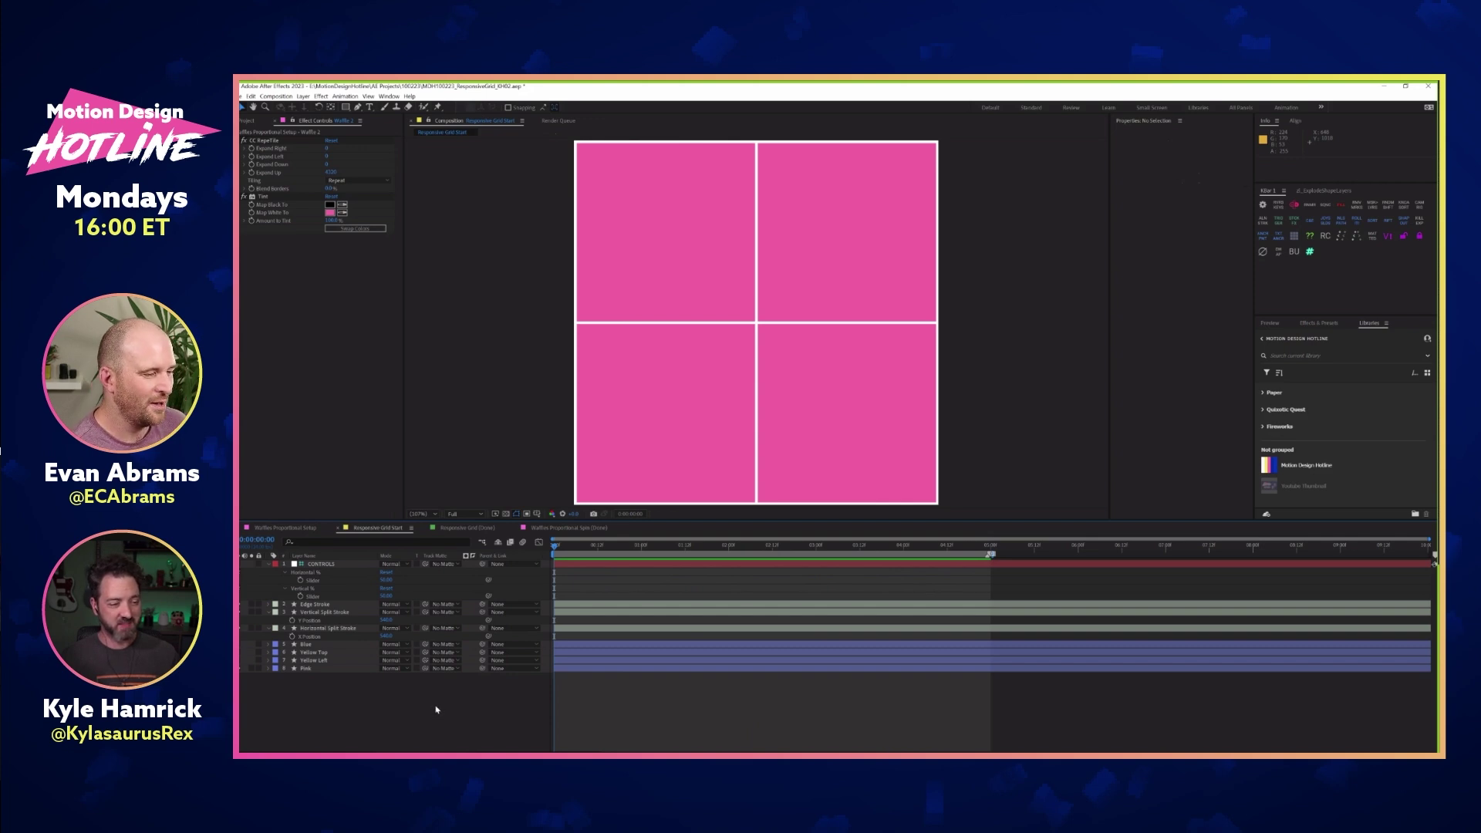
pyautogui.click(473, 529)
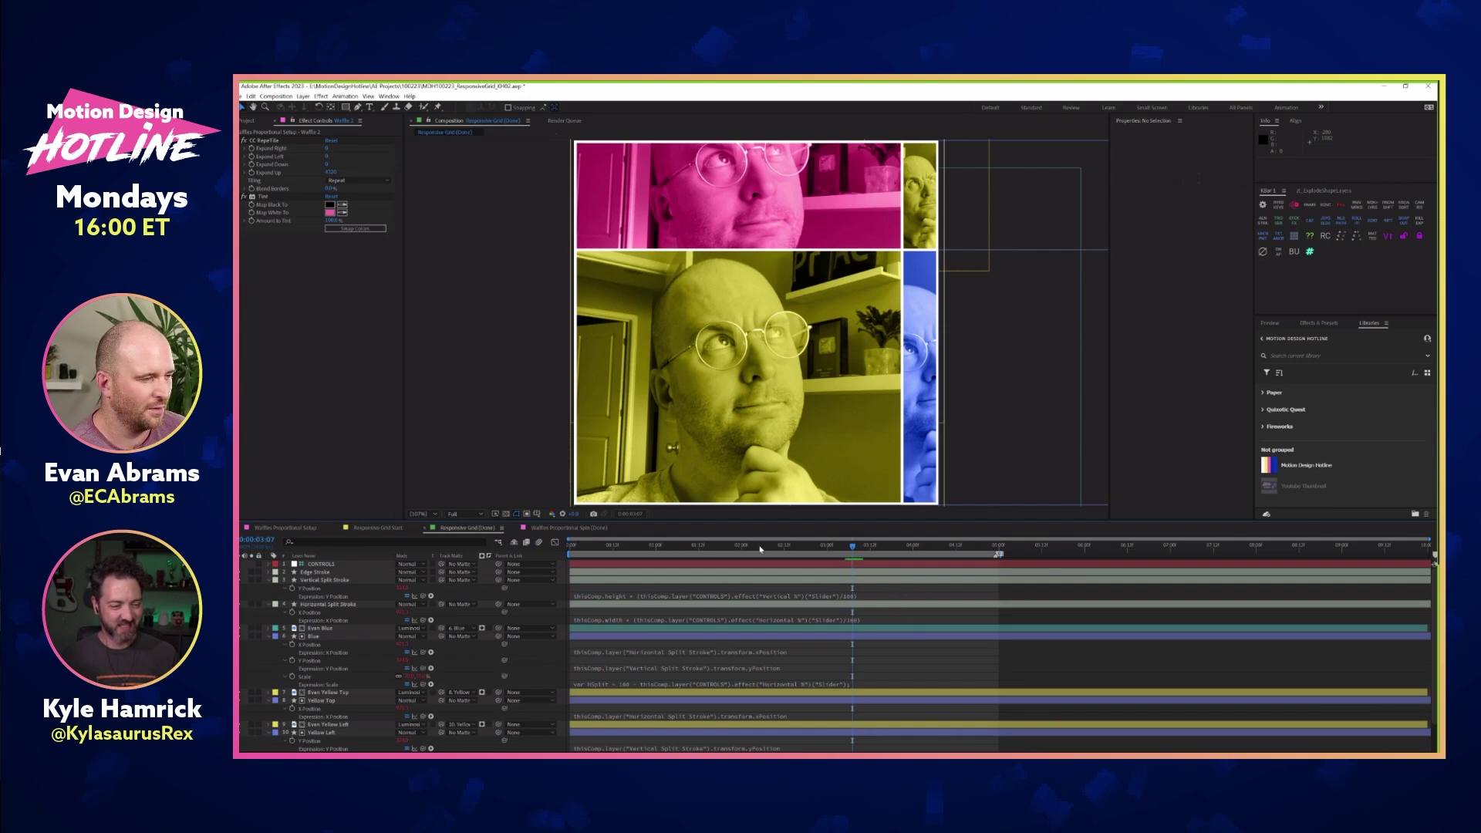
pyautogui.moveTo(719, 548); pyautogui.dragTo(571, 546)
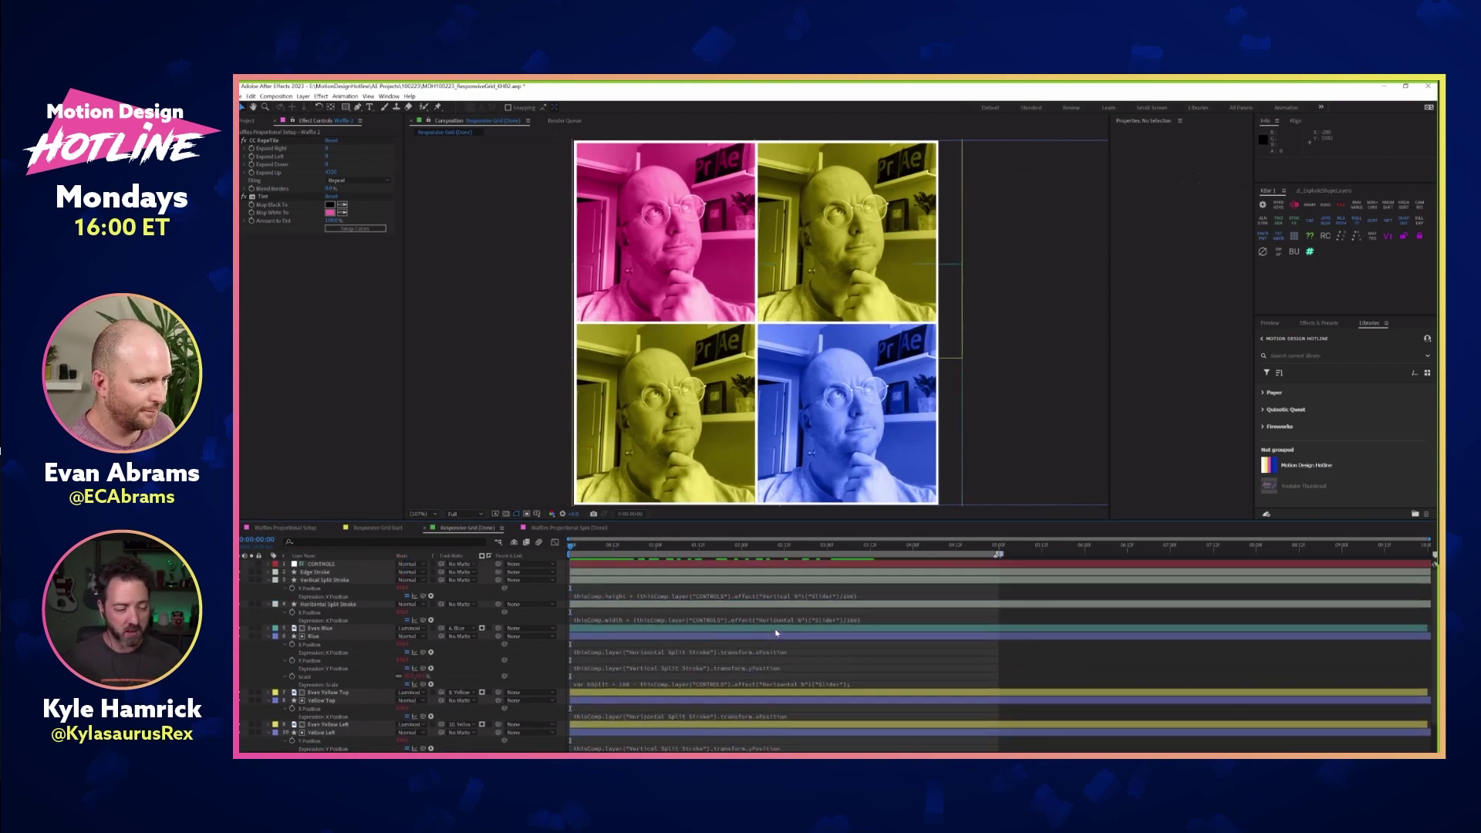
pyautogui.press('space')
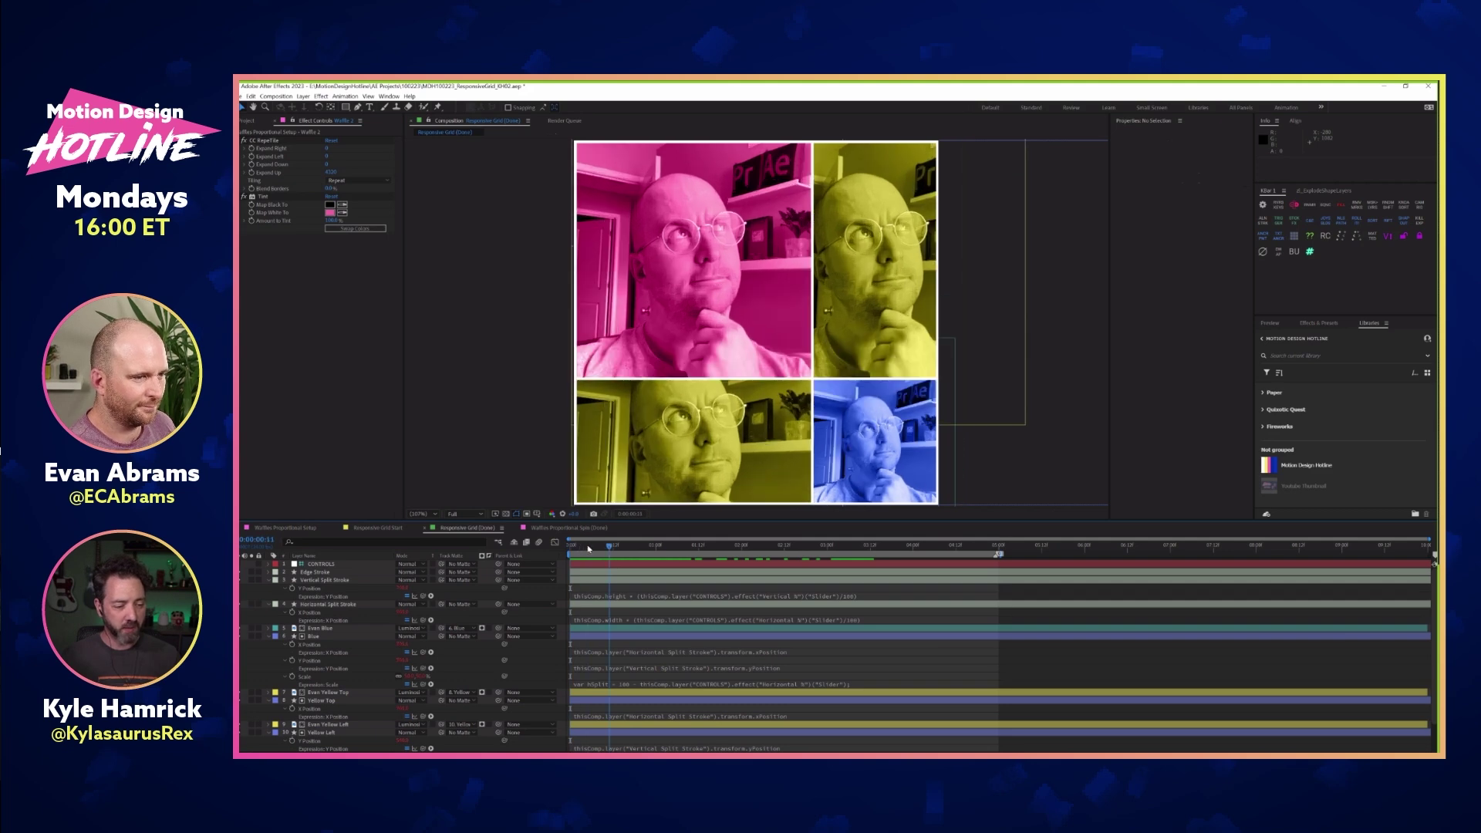
pyautogui.press('space')
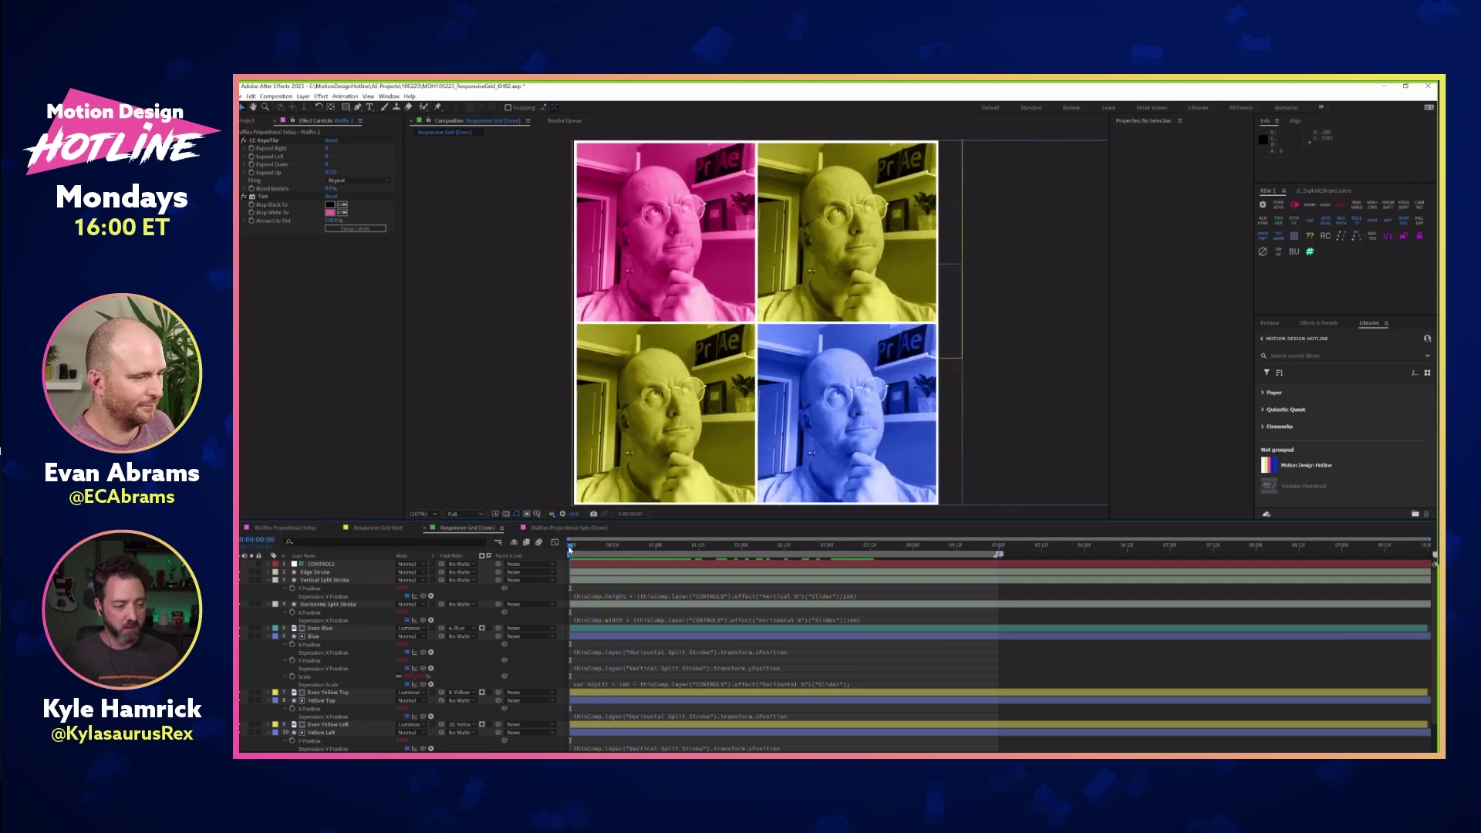
# Return to the Responsive Grid Start composition and hide the Blue, Yellow Top, Yellow Left, Pink and Edge Stroke layers
pyautogui.click(379, 528)
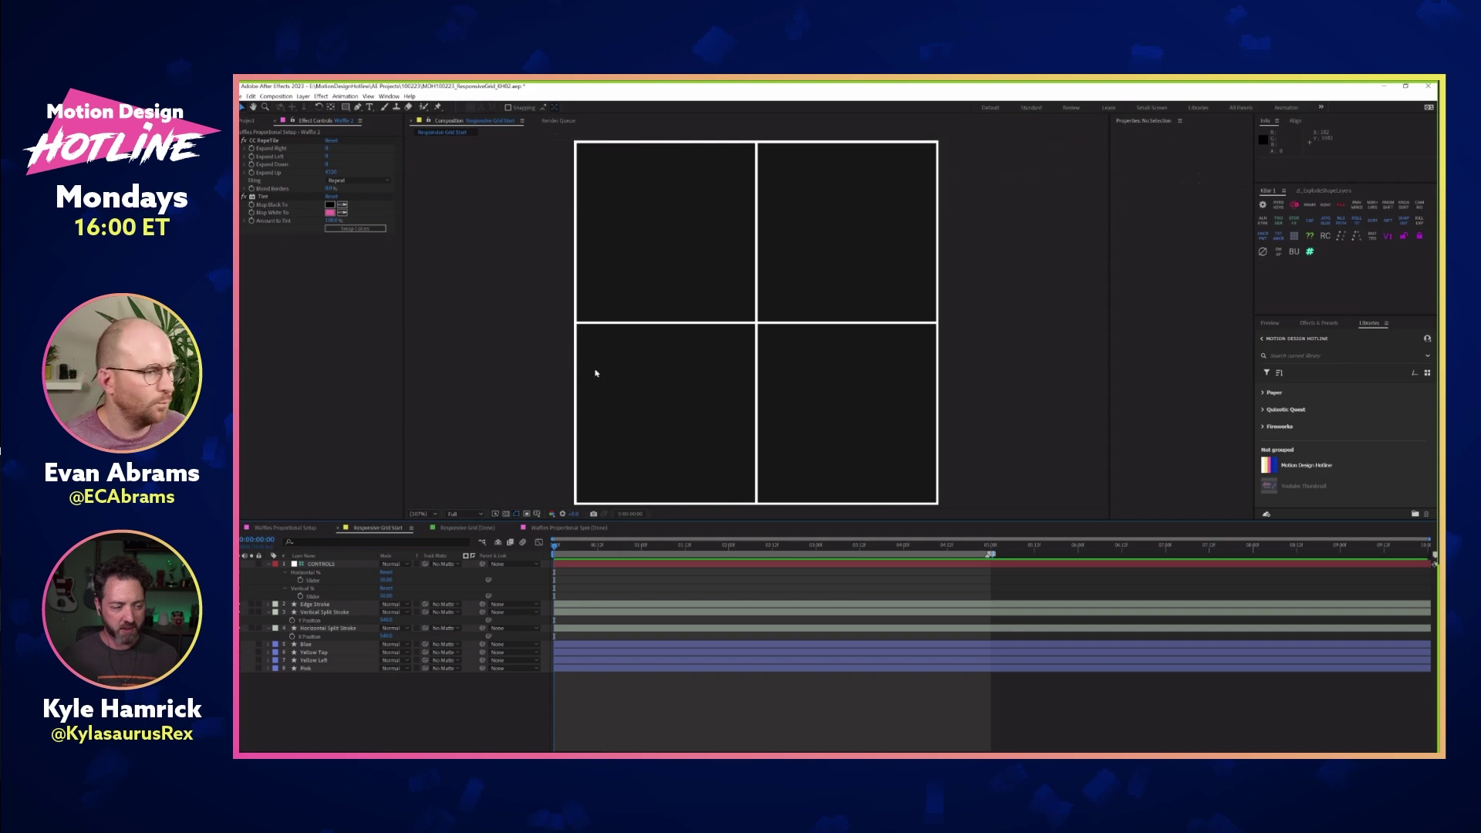
pyautogui.moveTo(246, 668); pyautogui.dragTo(240, 665)
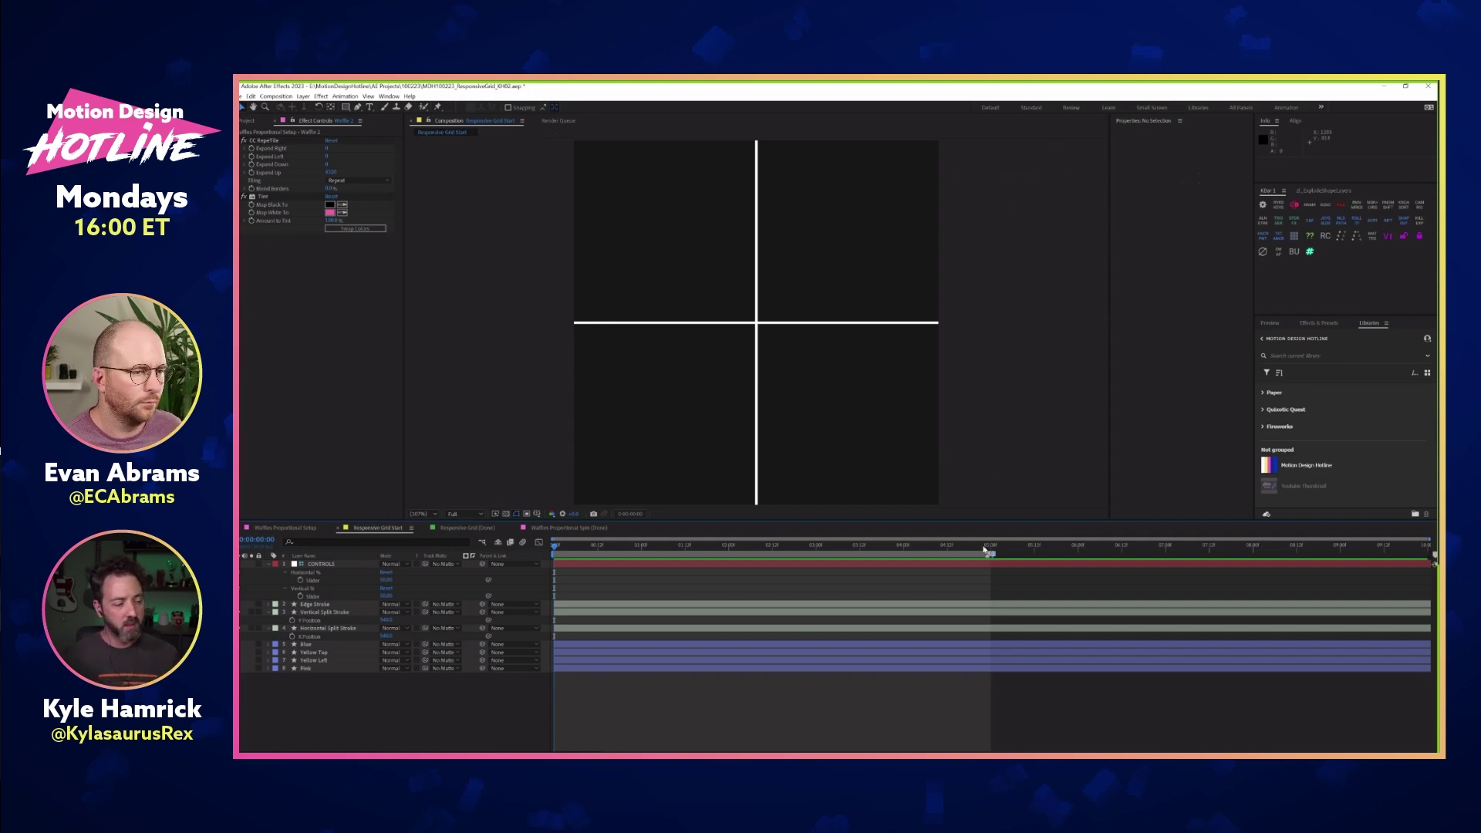
# Look up Slider Control among the Expression Controls effects for the CONTROLS layer without adding it
pyautogui.click(333, 564)
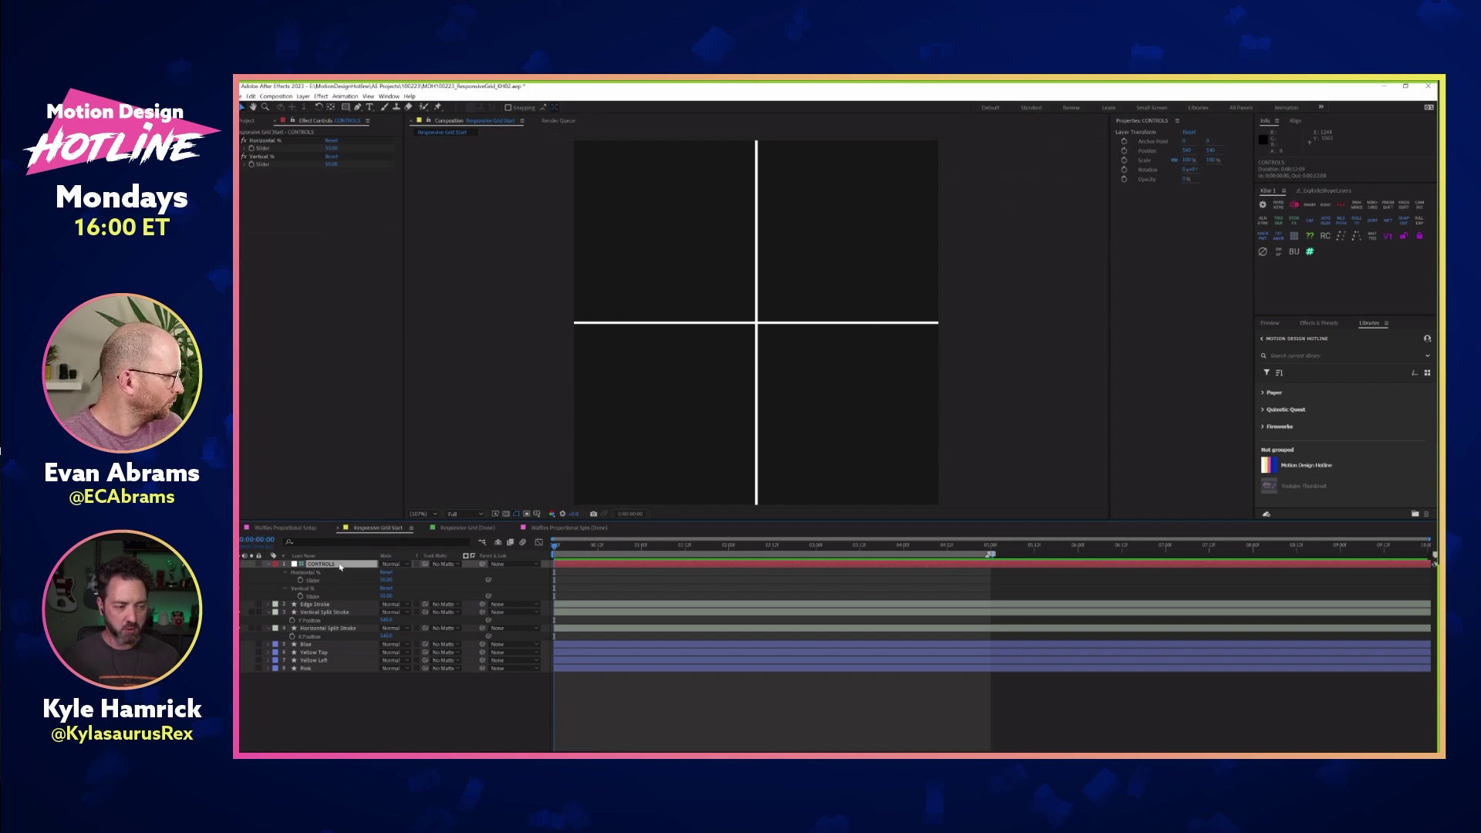
pyautogui.rightClick(345, 569)
pyautogui.moveTo(363, 433)
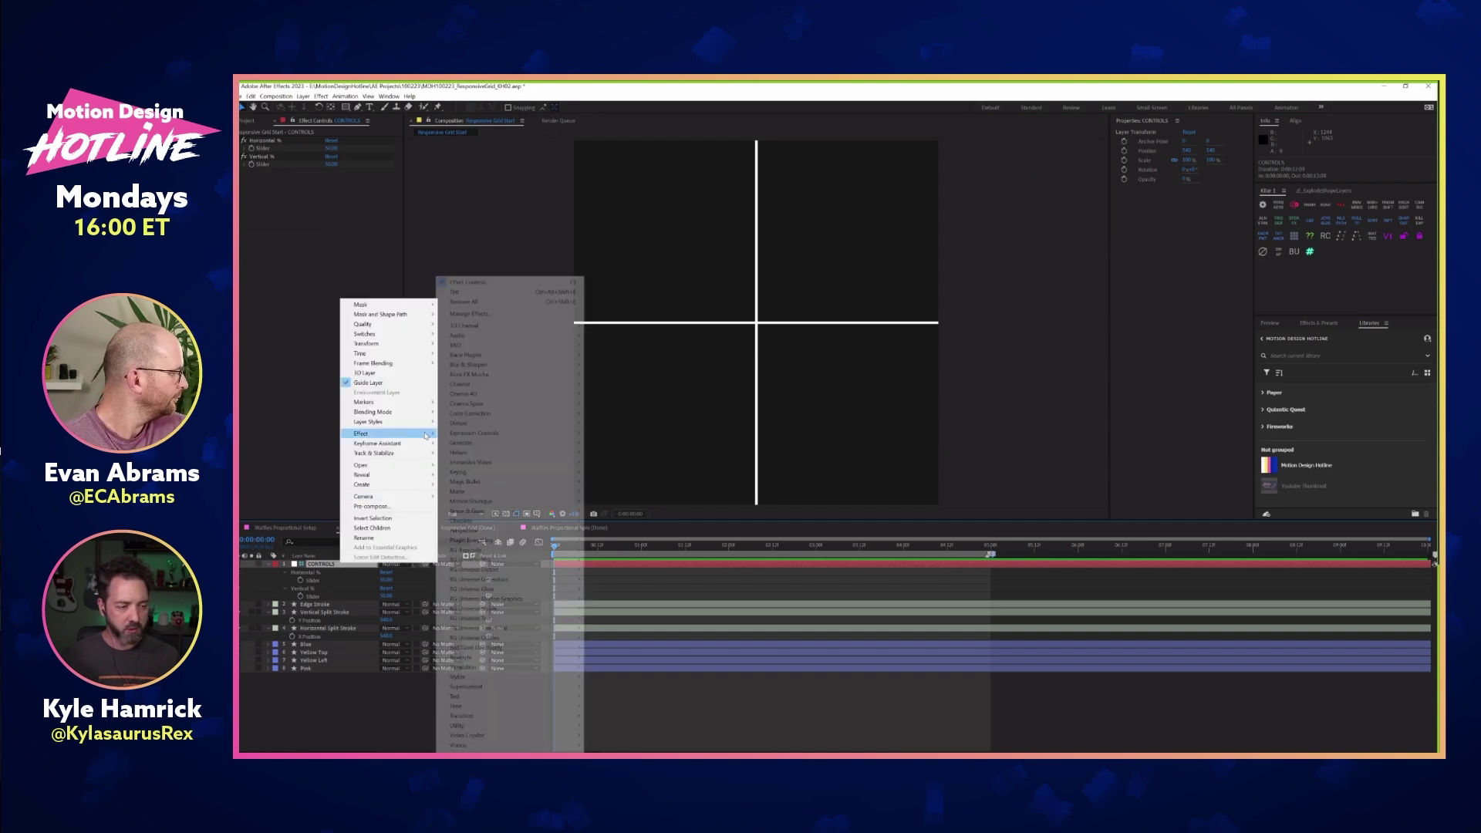
pyautogui.moveTo(478, 434)
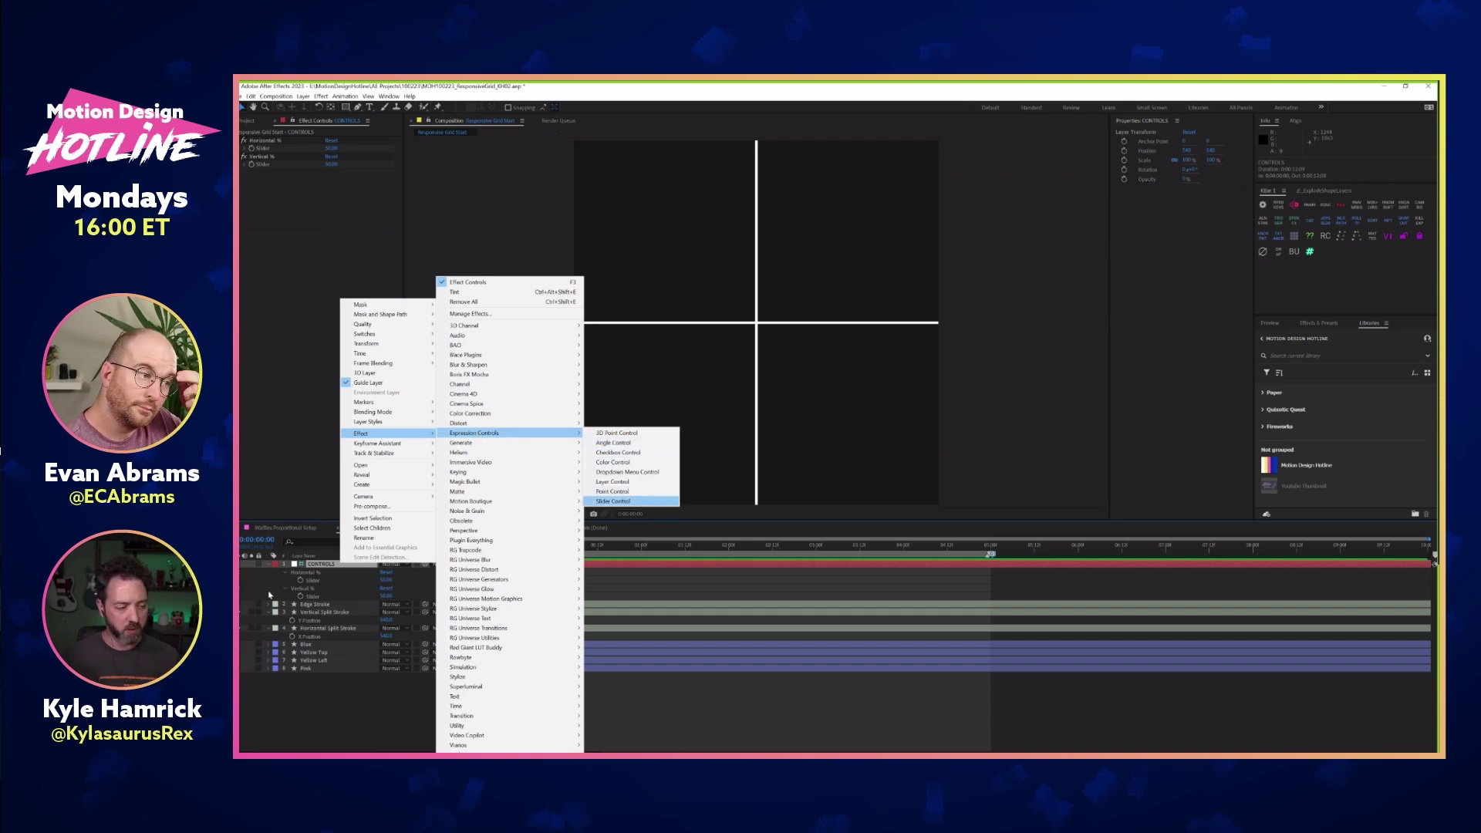
pyautogui.click(350, 582)
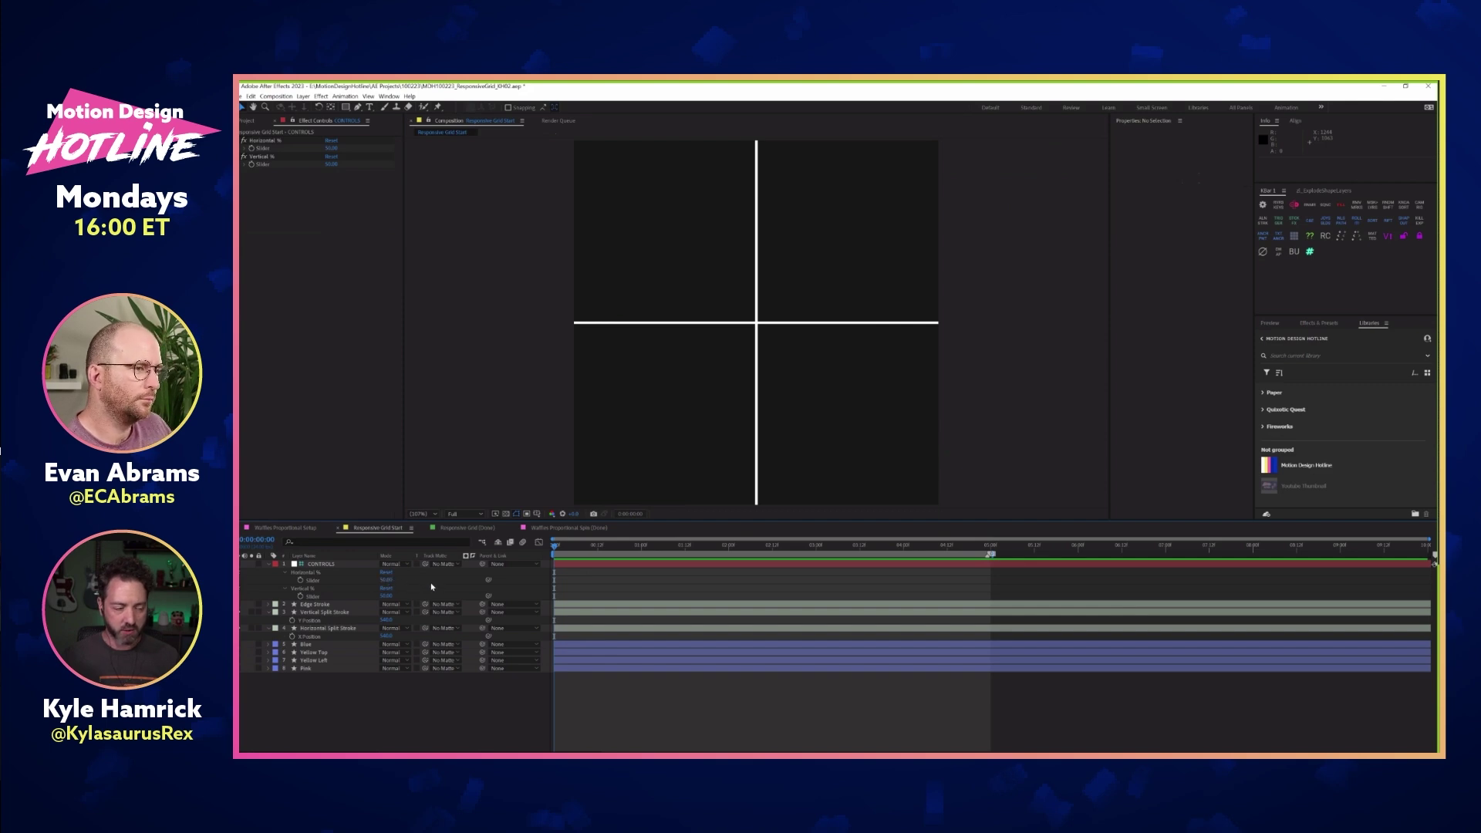
# Check the two split stroke layers, and change the Vertical Split Stroke's stroke color to a yellow sampled with the eyedropper
pyautogui.click(352, 613)
pyautogui.click(350, 630)
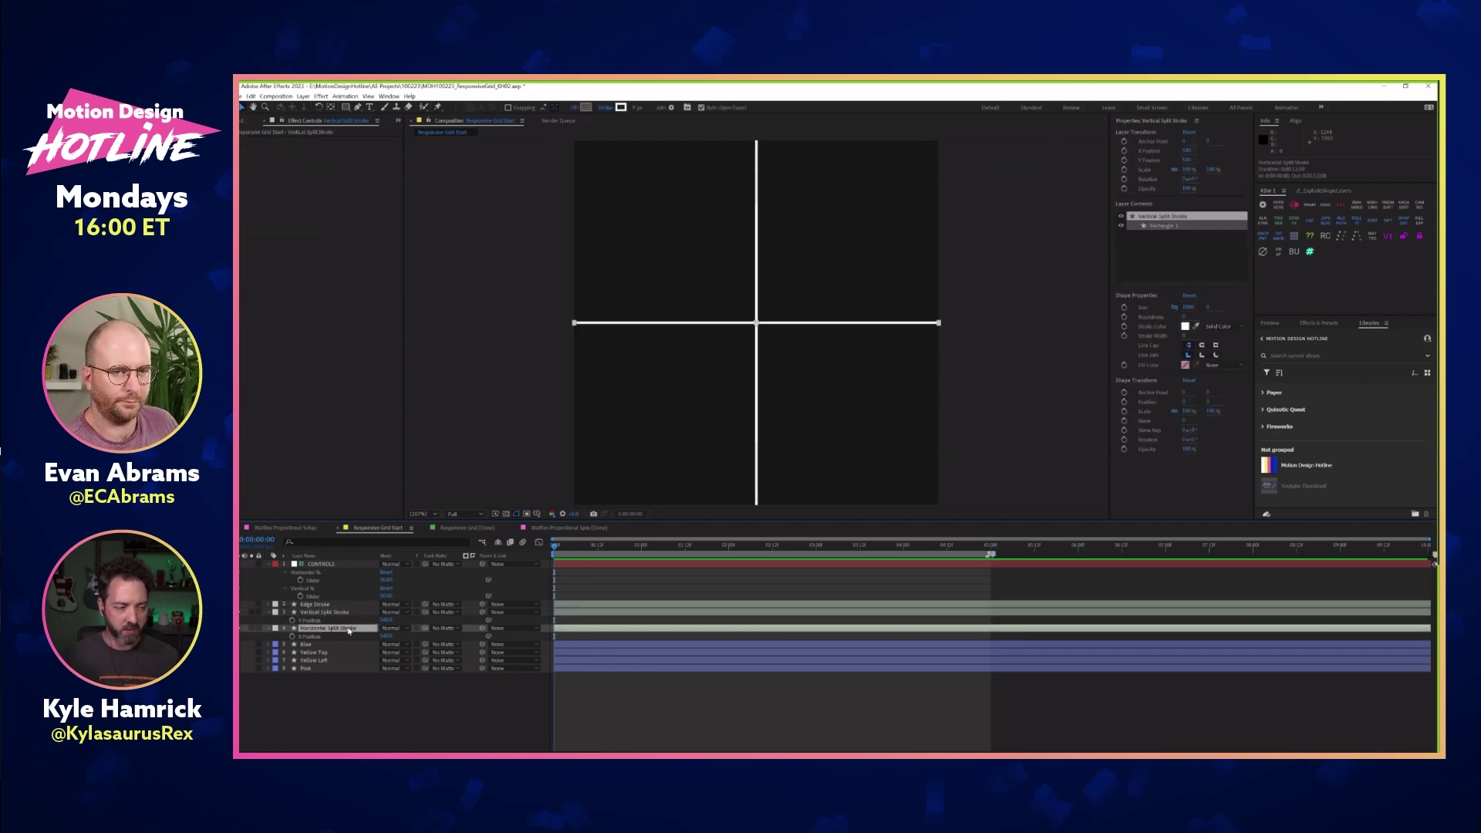
pyautogui.click(349, 613)
pyautogui.click(350, 629)
pyautogui.click(348, 614)
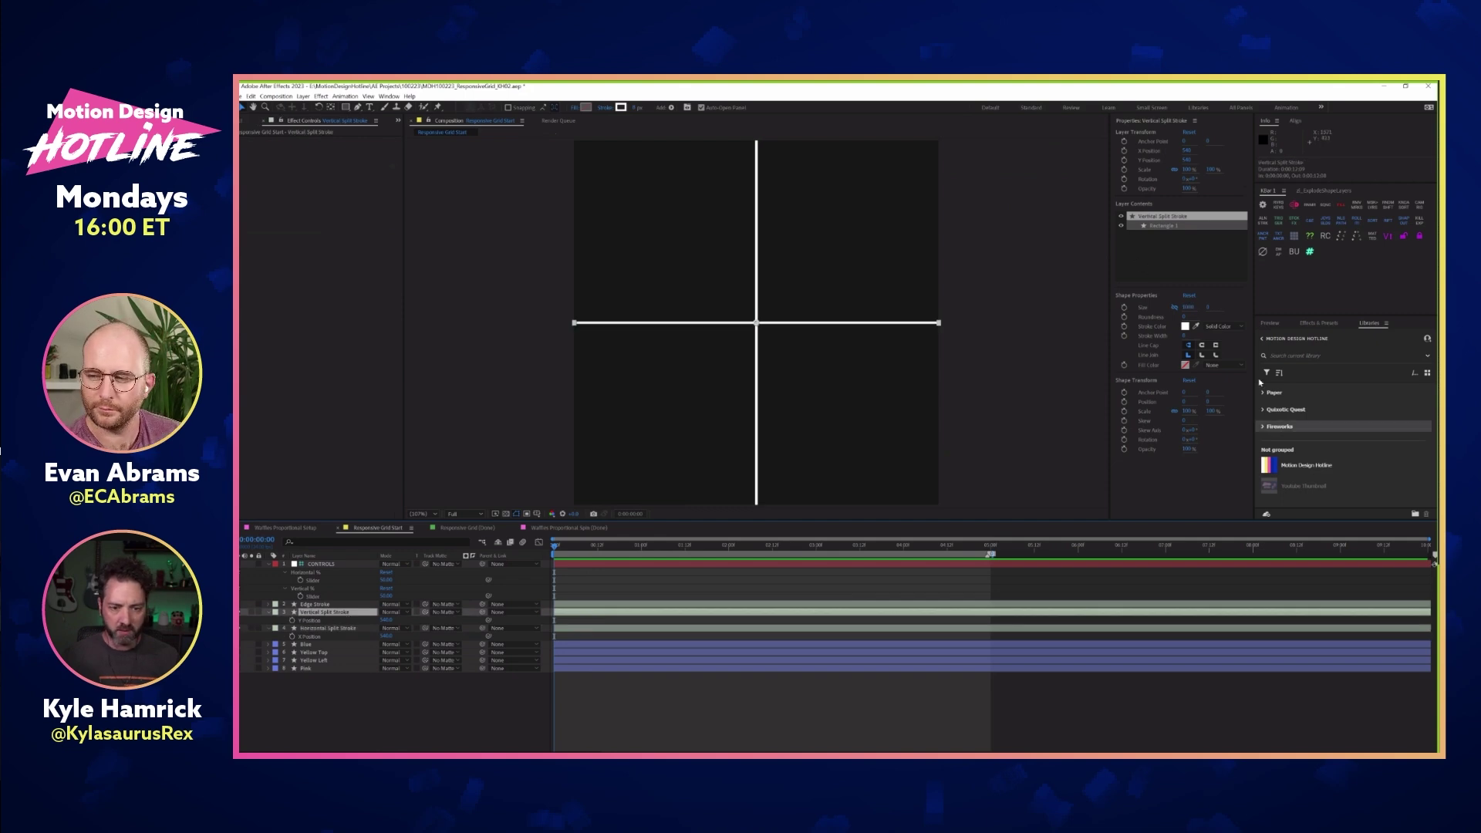
pyautogui.click(1199, 328)
pyautogui.click(1262, 467)
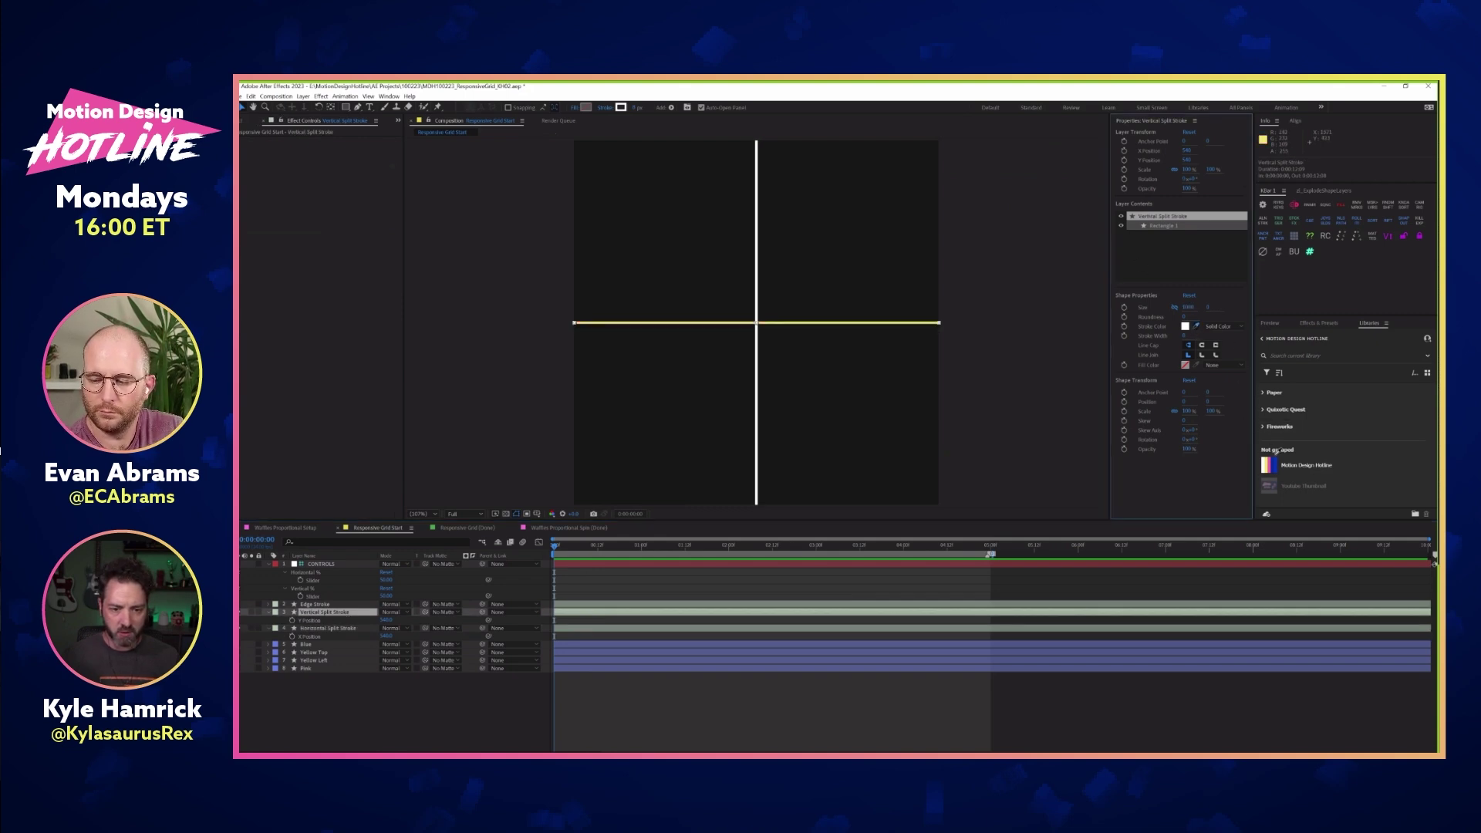
pyautogui.click(407, 701)
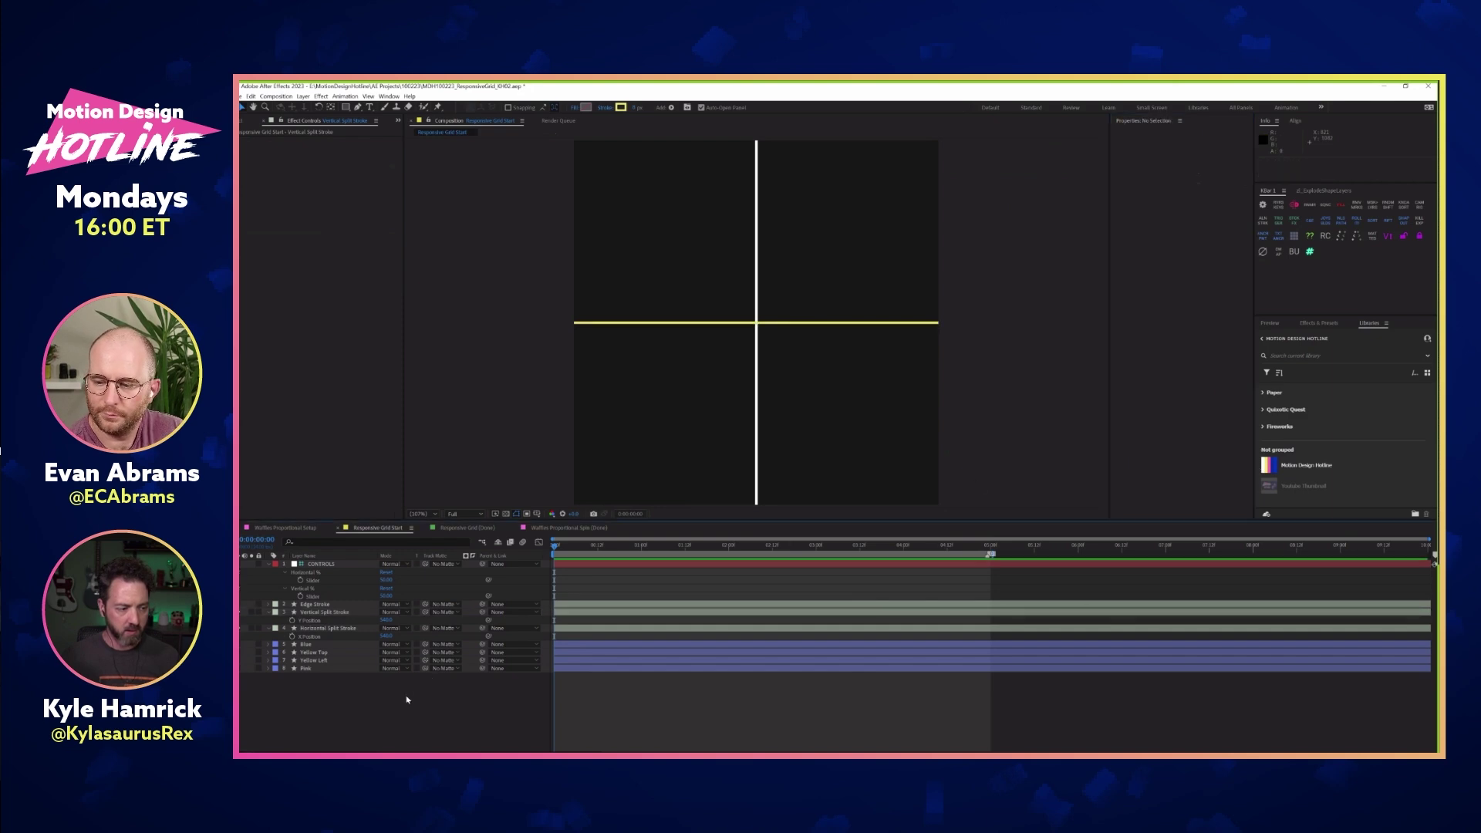
# Set the Vertical Split Stroke layer's label color to Yellow
pyautogui.click(351, 613)
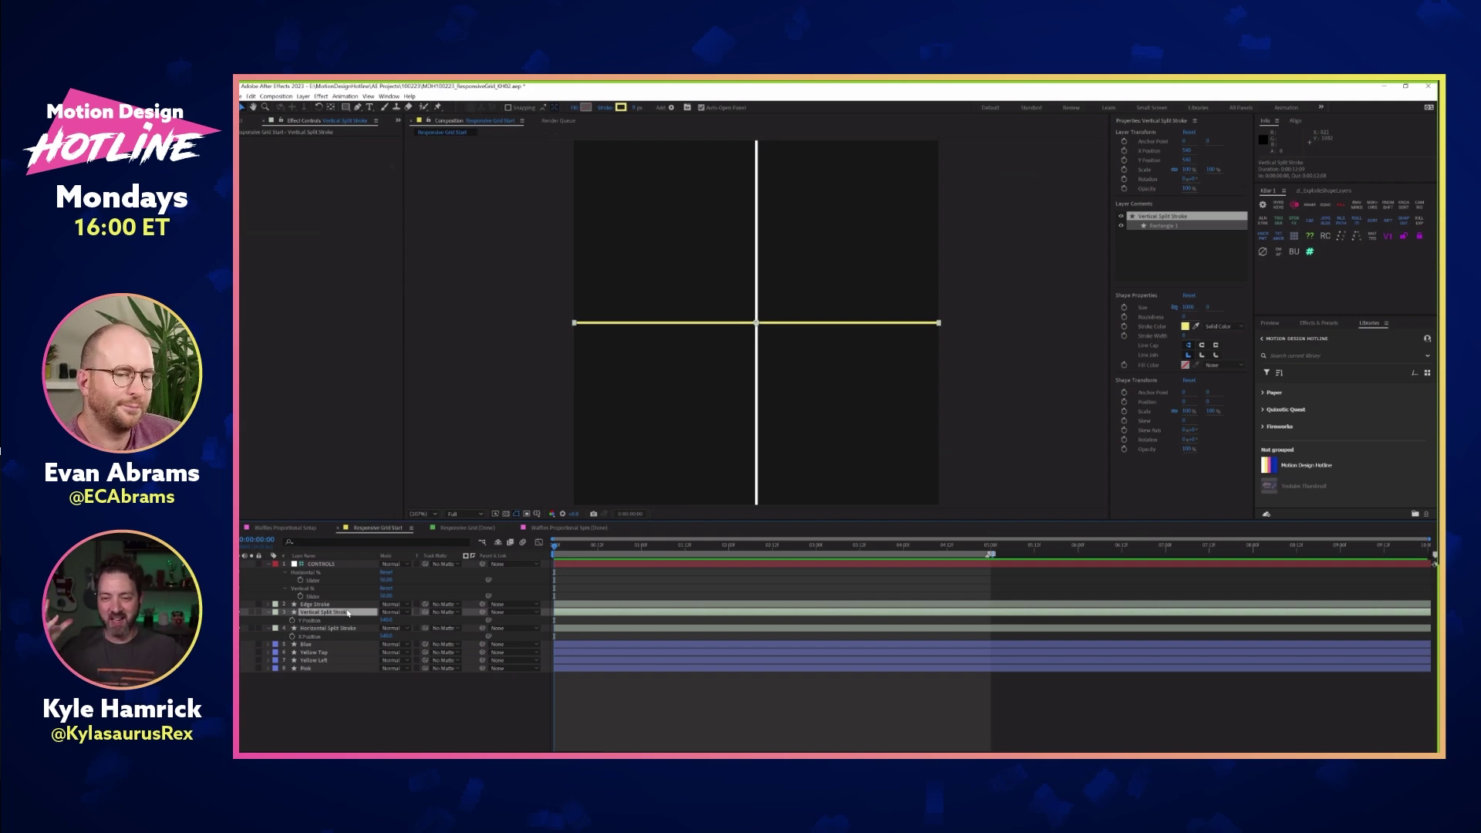
pyautogui.press('Return')
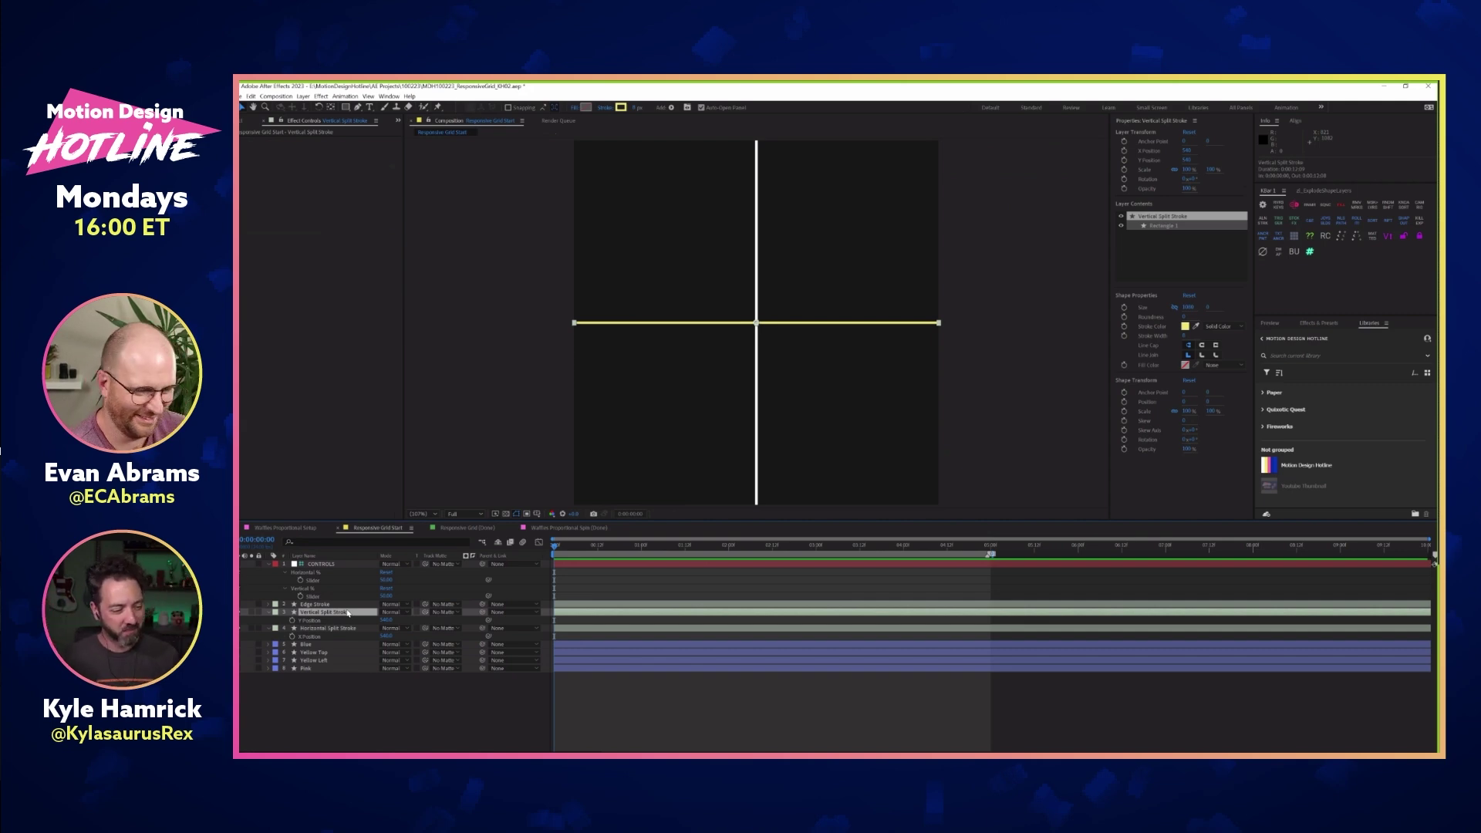
pyautogui.click(276, 612)
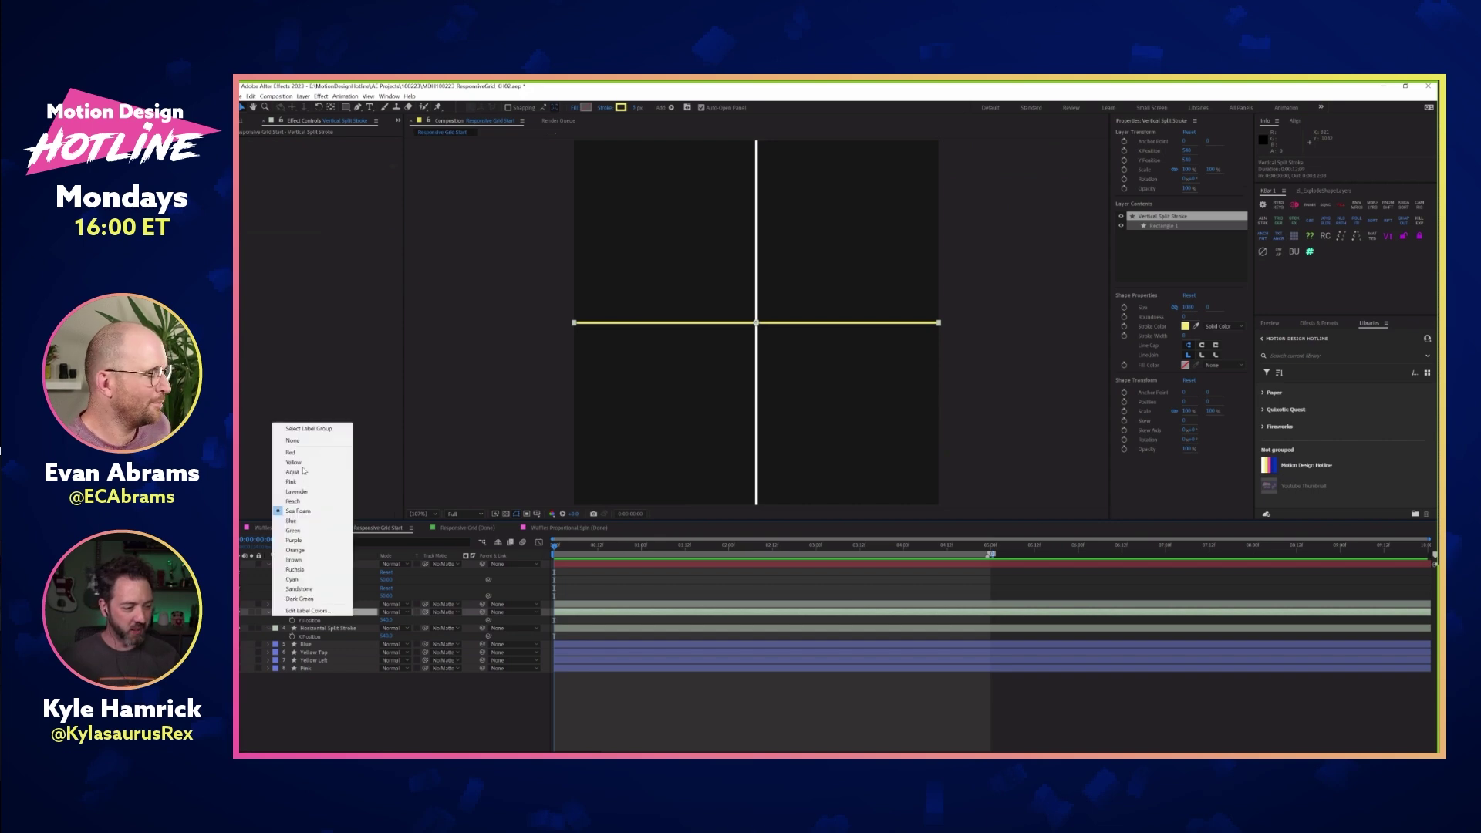
pyautogui.click(304, 466)
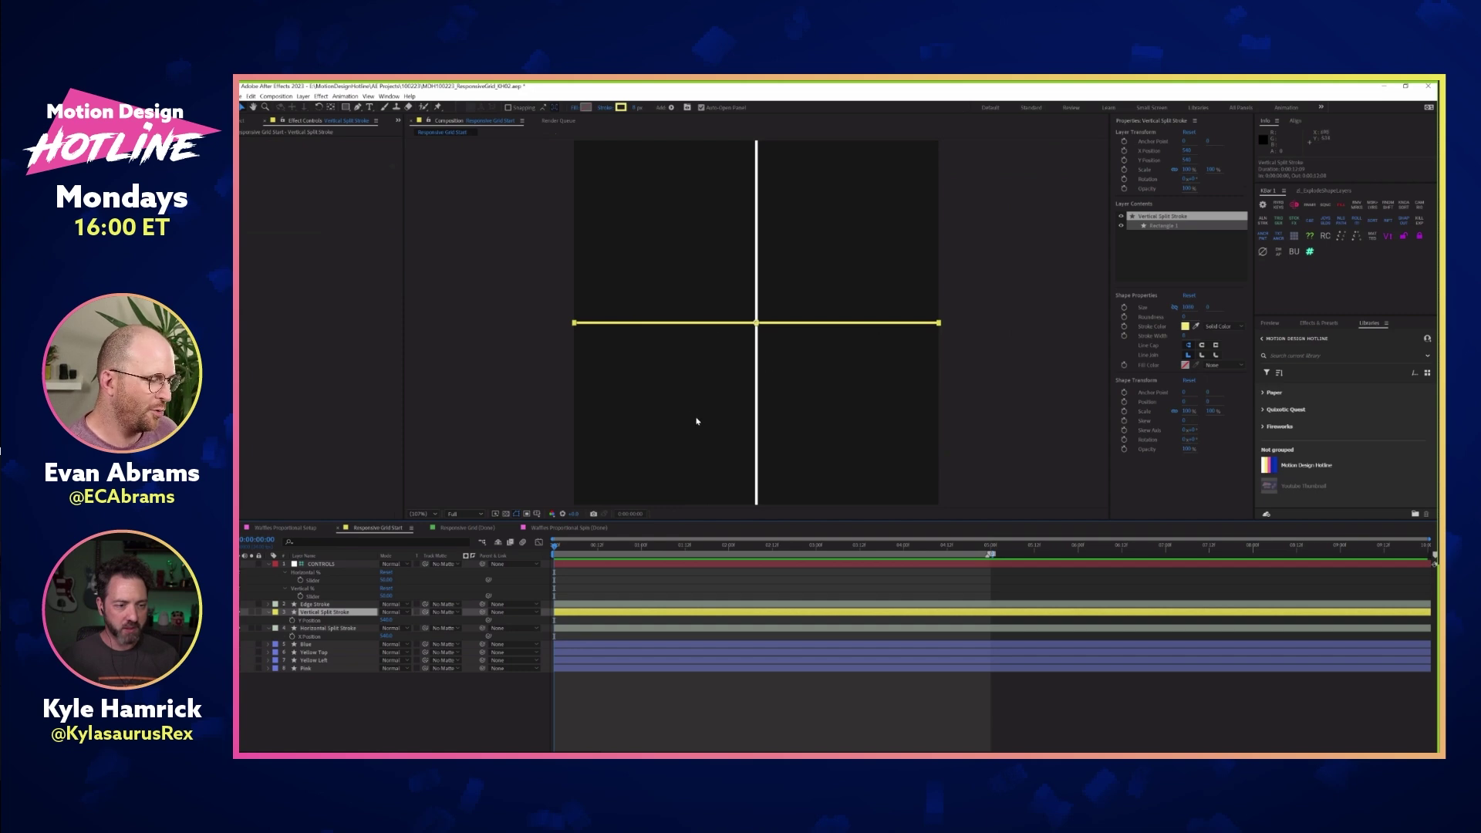
# Move the Vertical Split Stroke down near the composition's lower edge and reduce the Horizontal Split Stroke's X Position to about a quarter of the width
pyautogui.moveTo(814, 271)
pyautogui.mouseDown()
pyautogui.moveTo(814, 427)
pyautogui.moveTo(817, 221)
pyautogui.mouseUp()
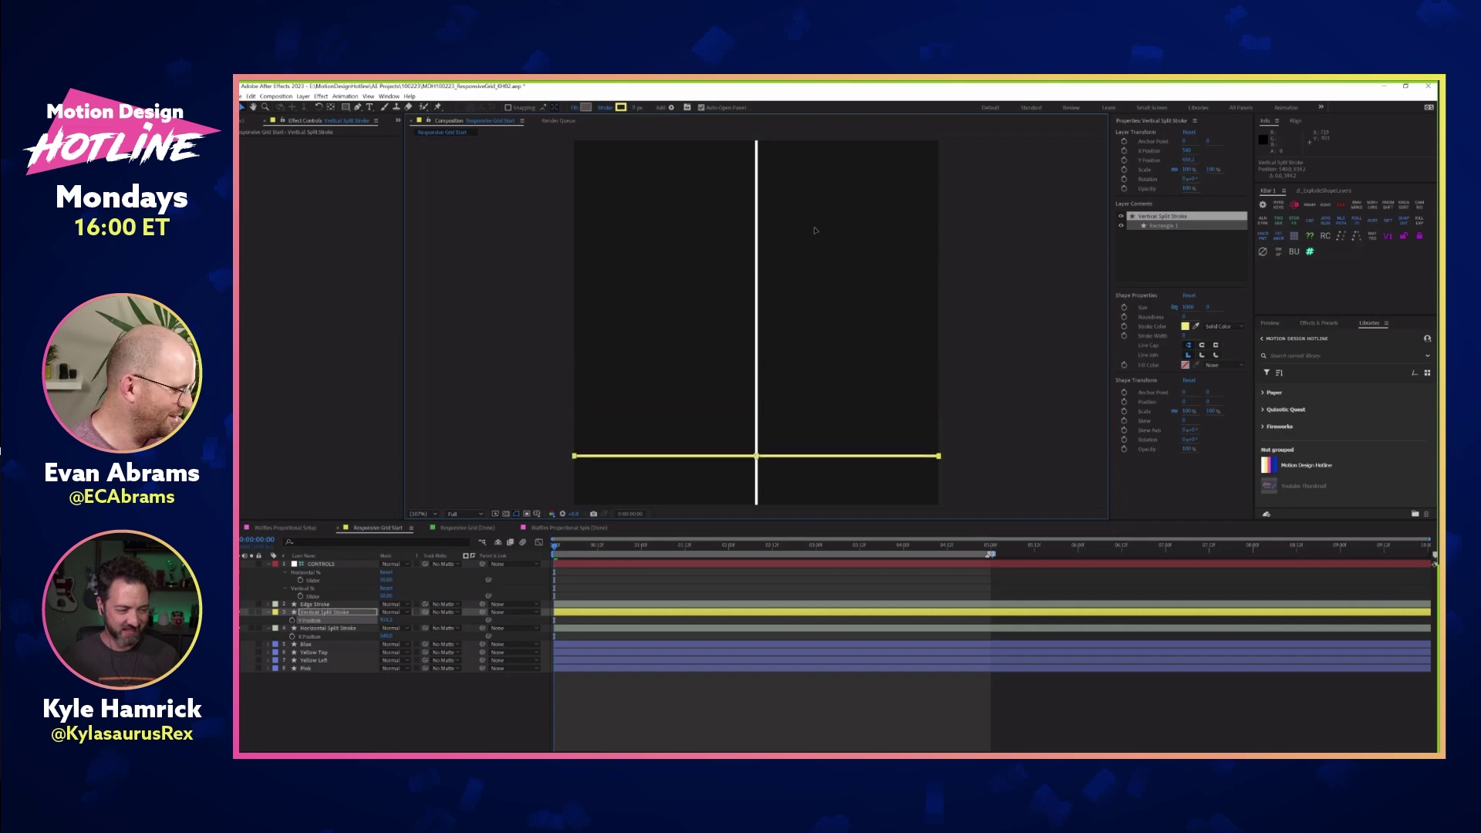
pyautogui.press('Delete')
pyautogui.hotkey('ctrl', 'z')
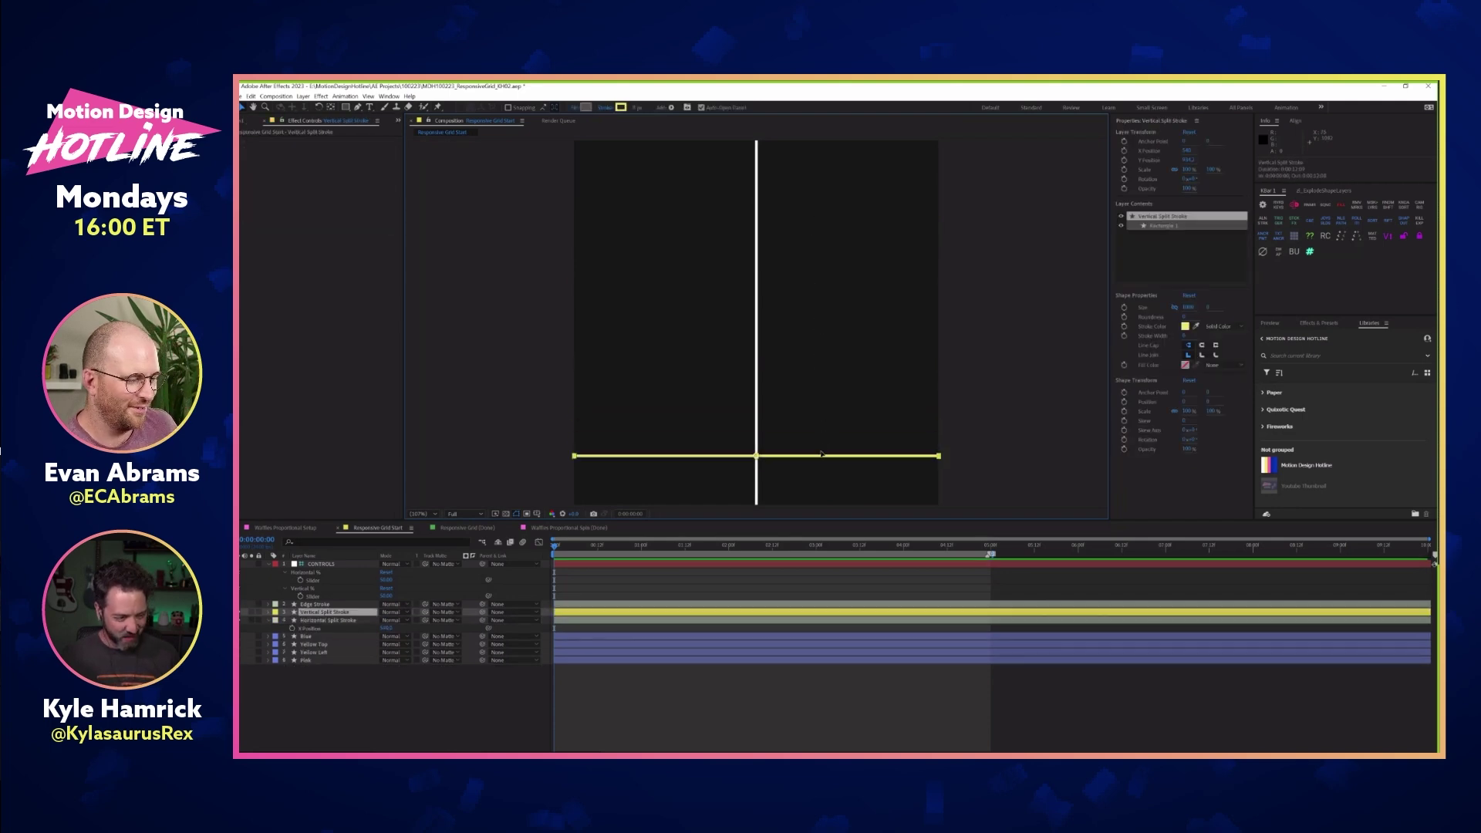
pyautogui.press('u')
pyautogui.press('F2')
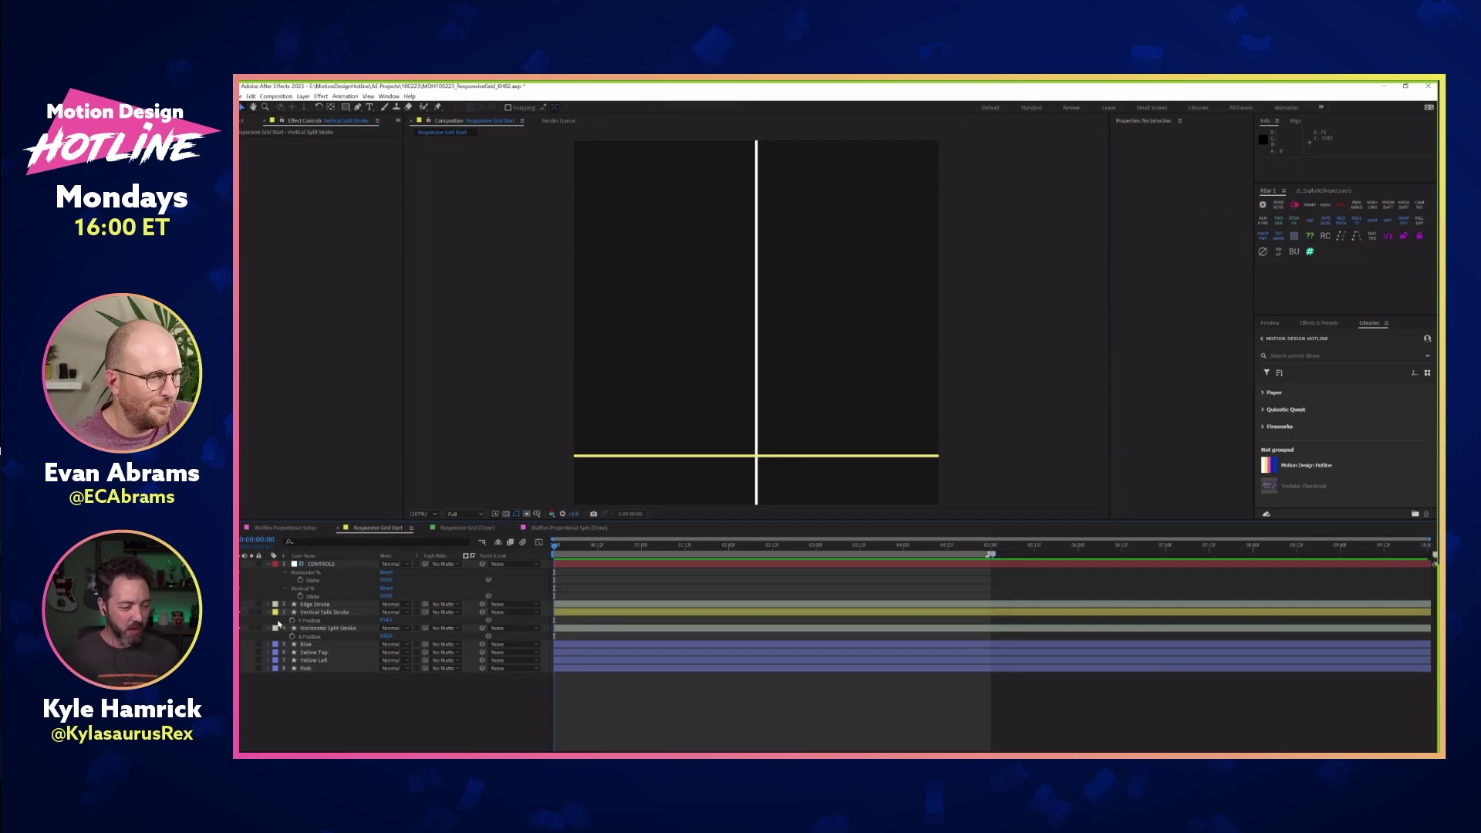
pyautogui.moveTo(386, 636); pyautogui.dragTo(249, 636)
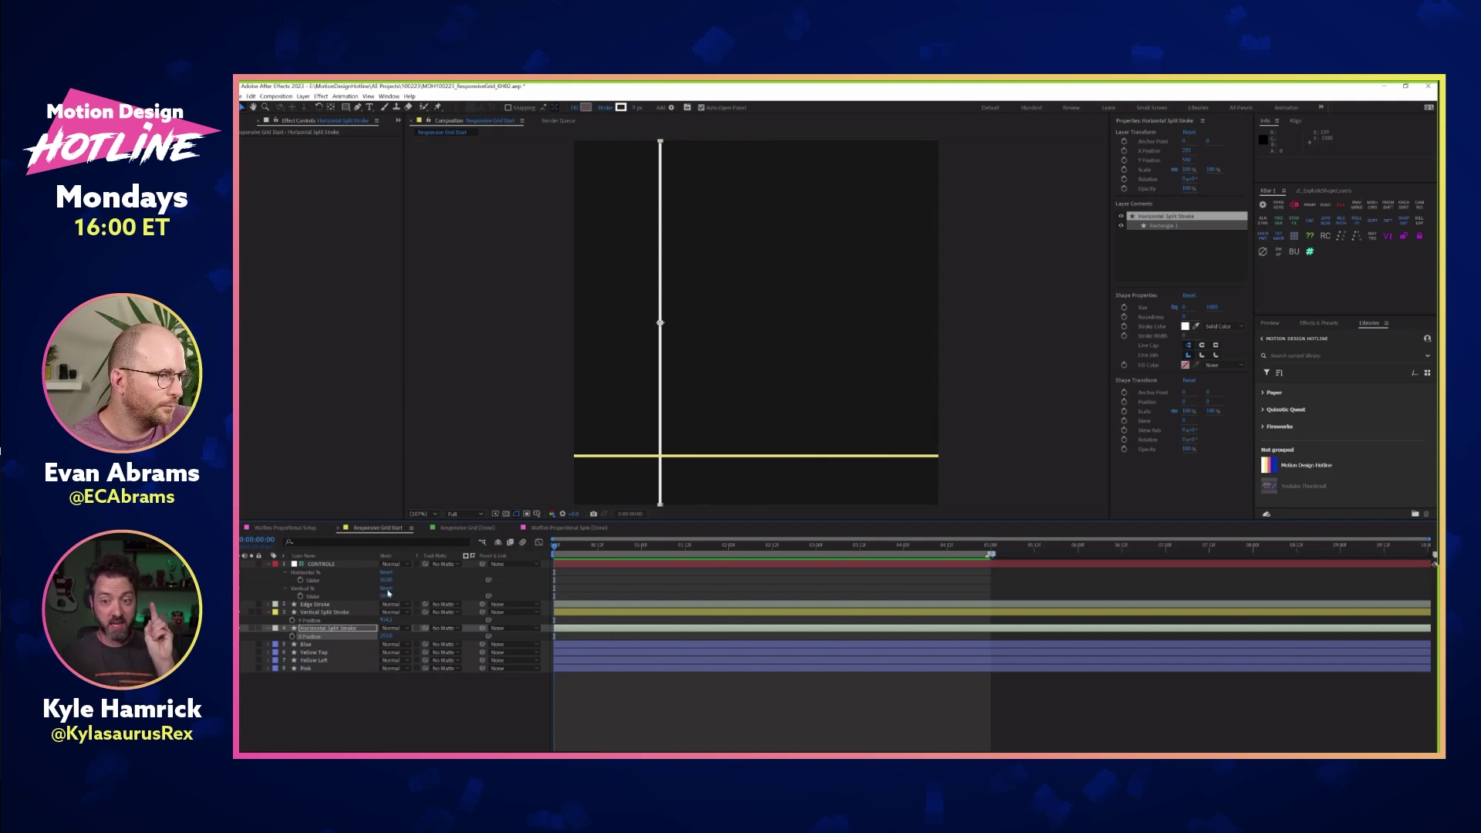
pyautogui.click(380, 697)
# Start an expression on the Horizontal Split Stroke's X Position defining var randy as the CONTROLS layer's Horizontal % slider divided by 100
pyautogui.click(349, 629)
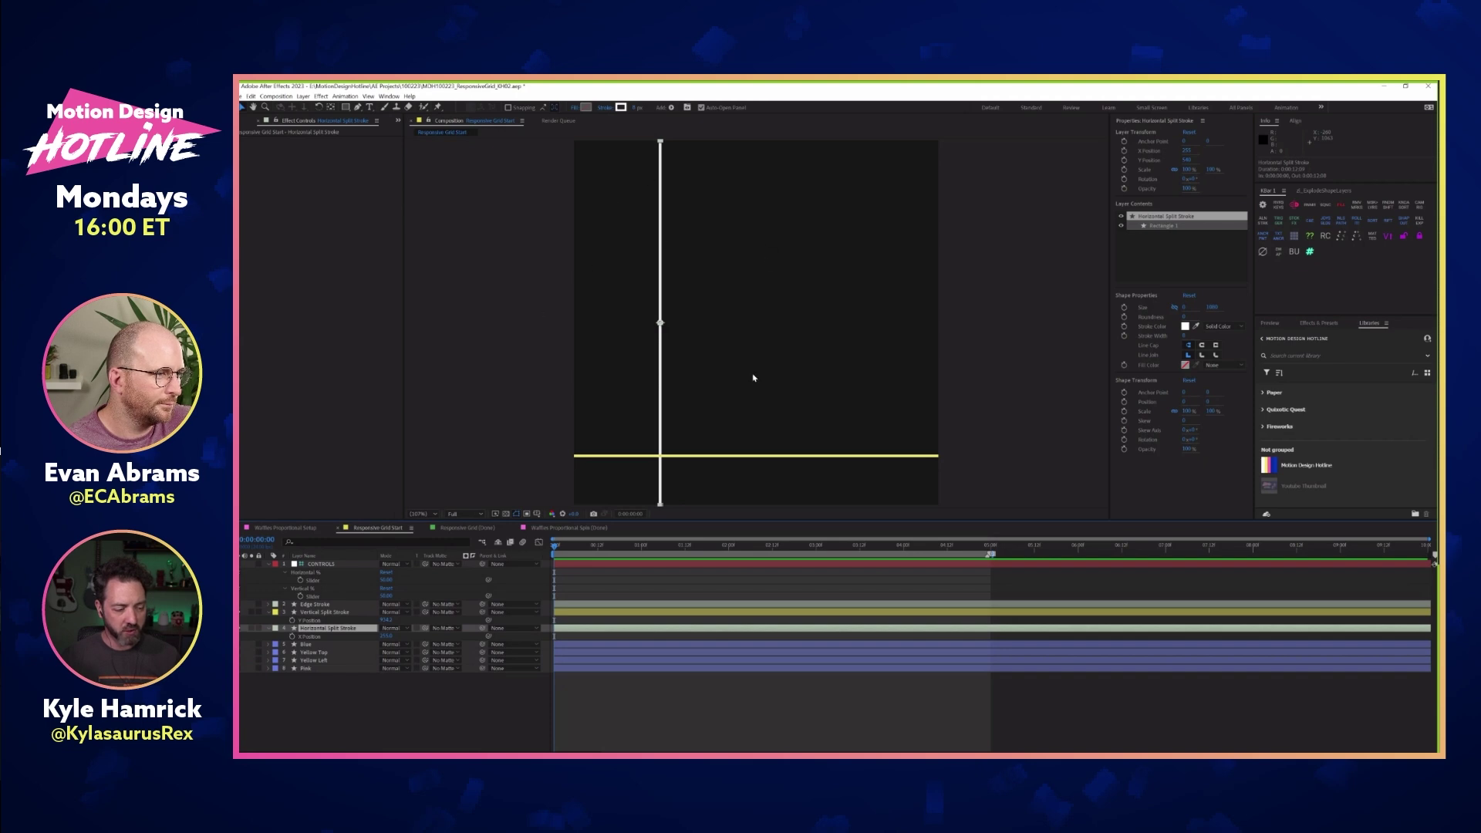
pyautogui.keyDown('alt'); pyautogui.click(293, 637); pyautogui.keyUp('alt')
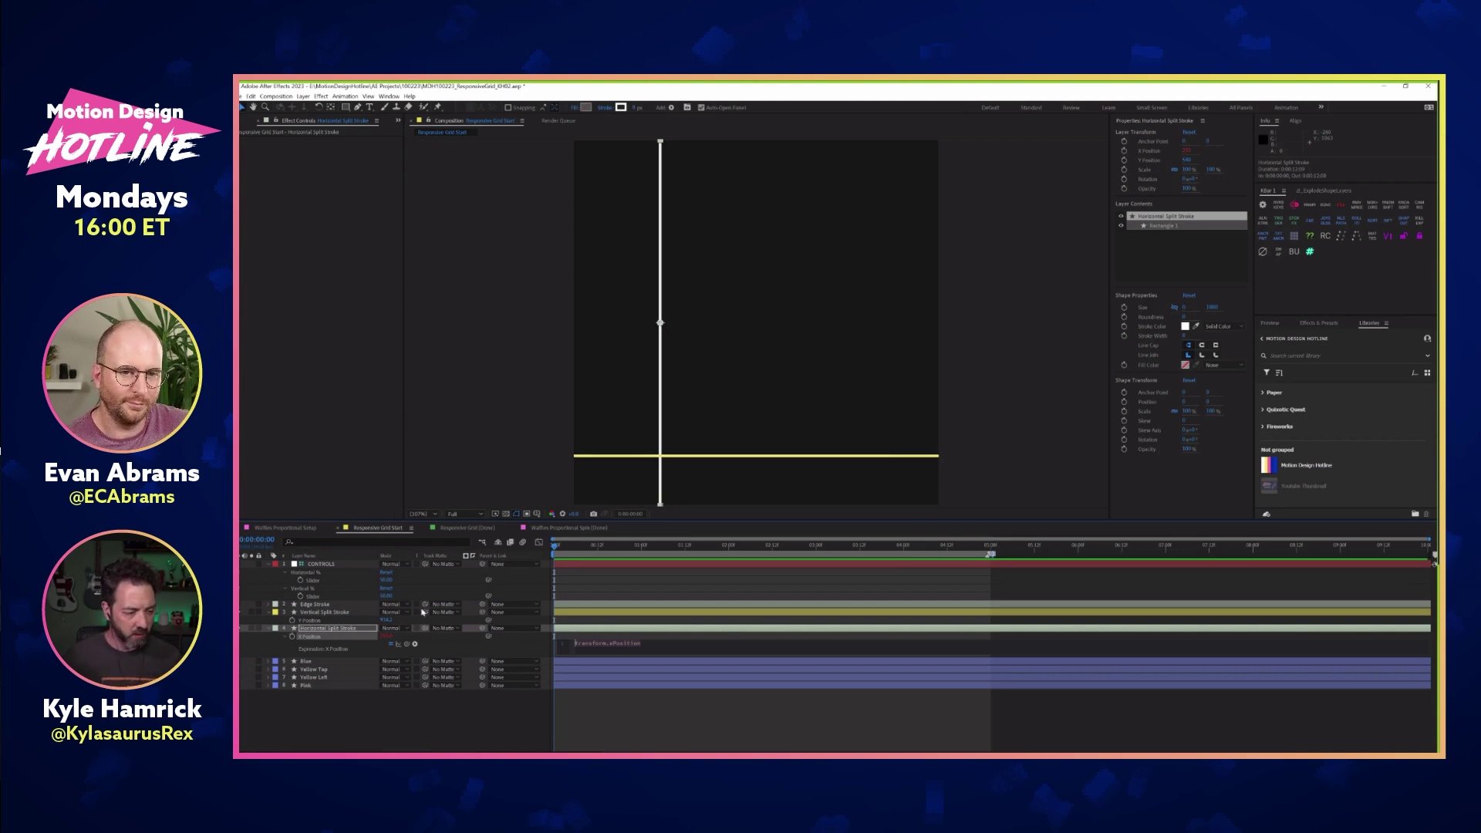
pyautogui.moveTo(407, 644); pyautogui.dragTo(312, 580)
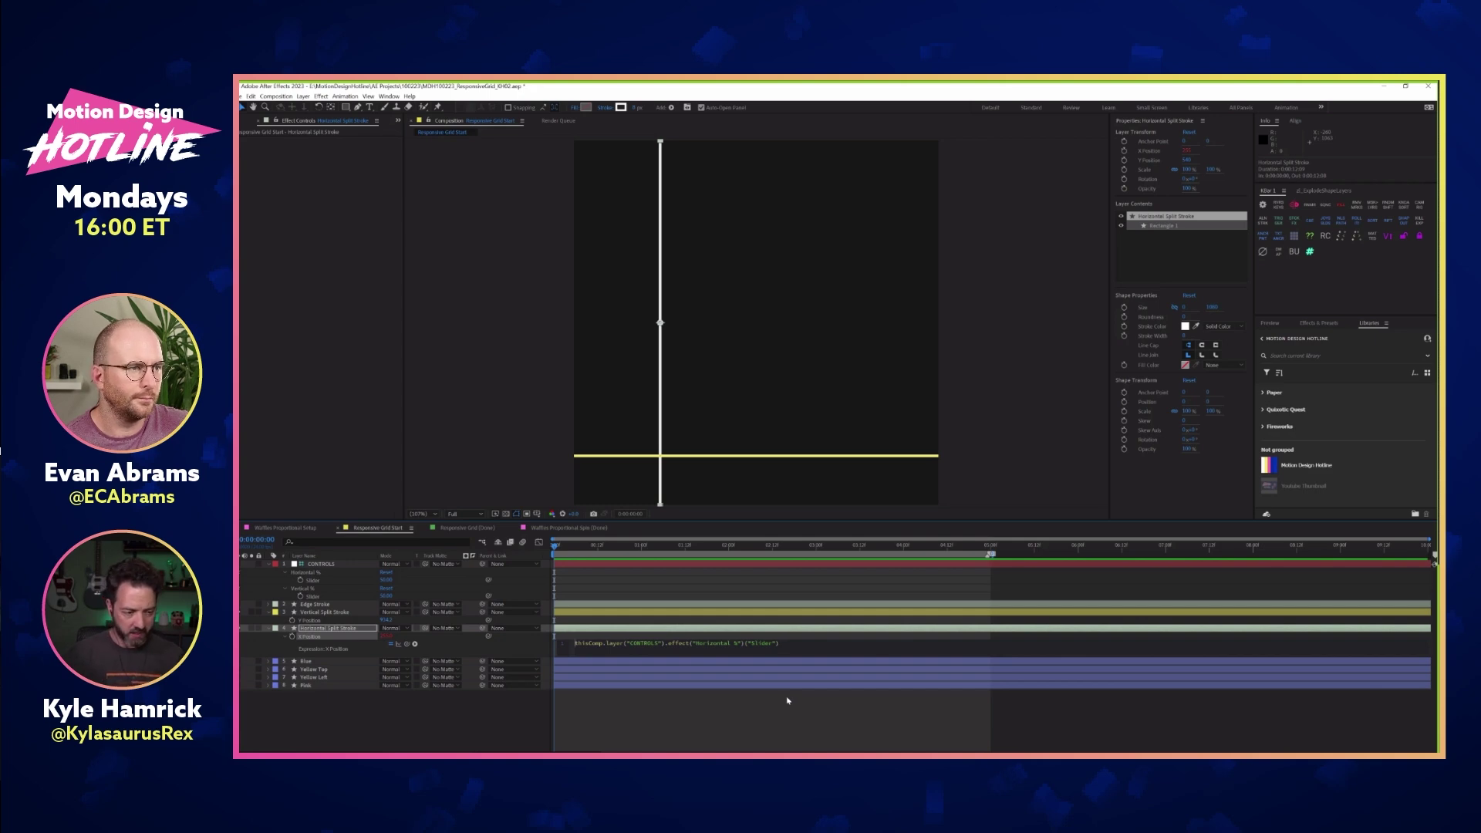
pyautogui.write('var slider =')
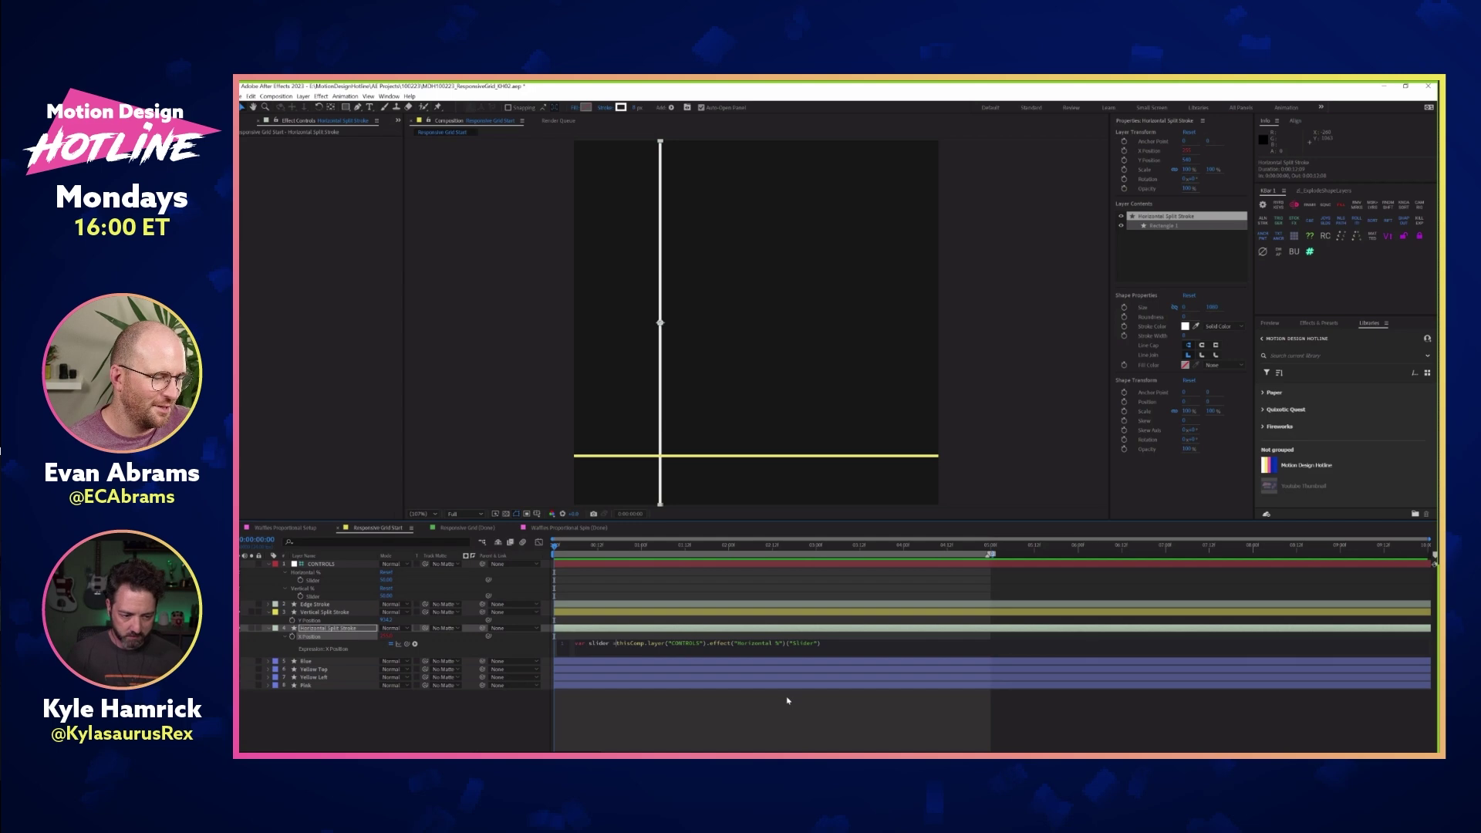
pyautogui.press('BackSpace')
pyautogui.press('BackSpace')
pyautogui.press('BackSpace')
pyautogui.press('BackSpace')
pyautogui.press('BackSpace')
pyautogui.press('BackSpace')
pyautogui.press('BackSpace')
pyautogui.press('BackSpace')
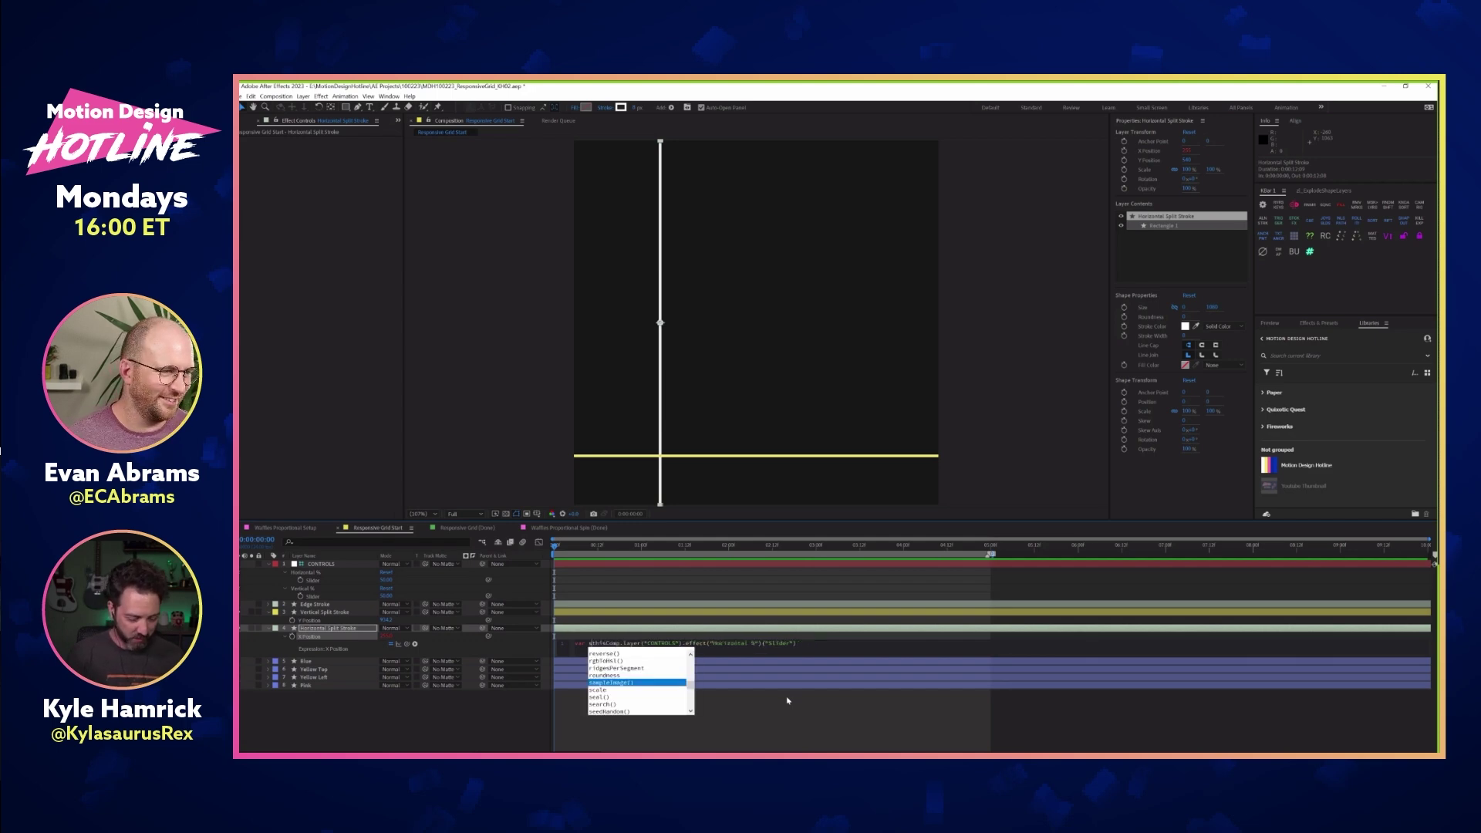
pyautogui.press('BackSpace')
pyautogui.write('randy =')
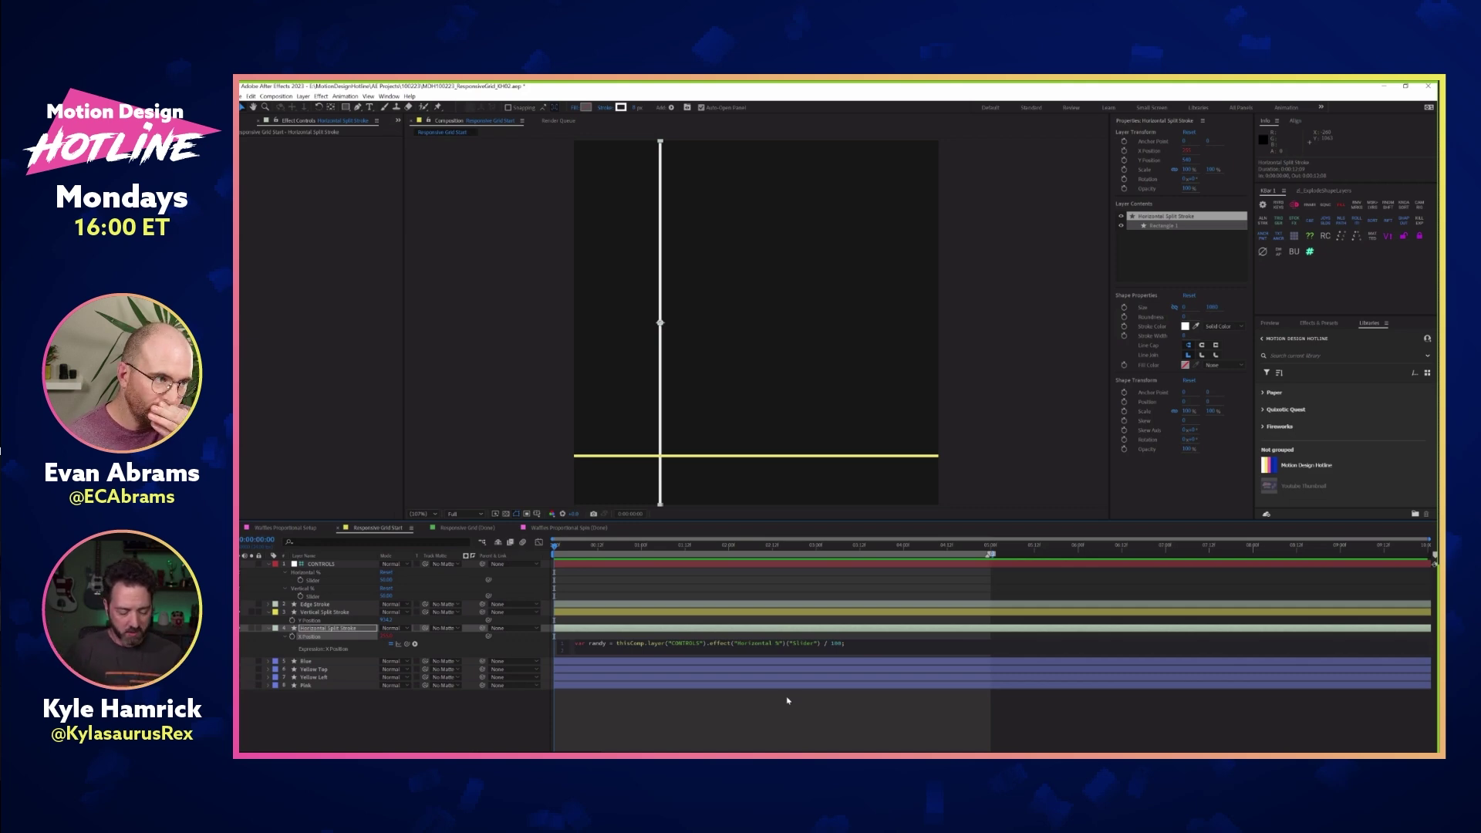
# Complete the X Position expression with a second line, thisComp.width * randy, and apply it
pyautogui.write('hisC')
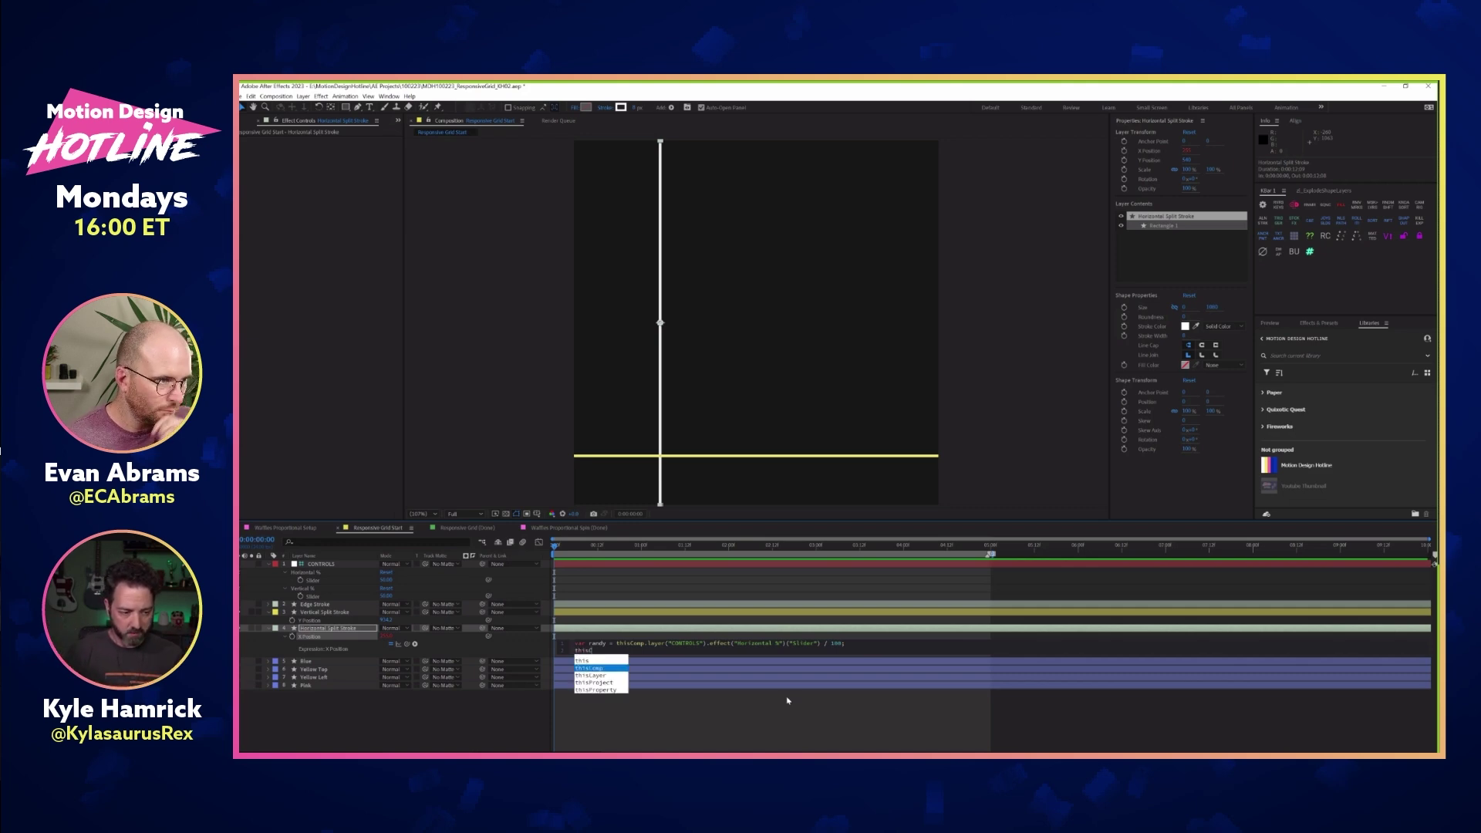
pyautogui.write('omp.width')
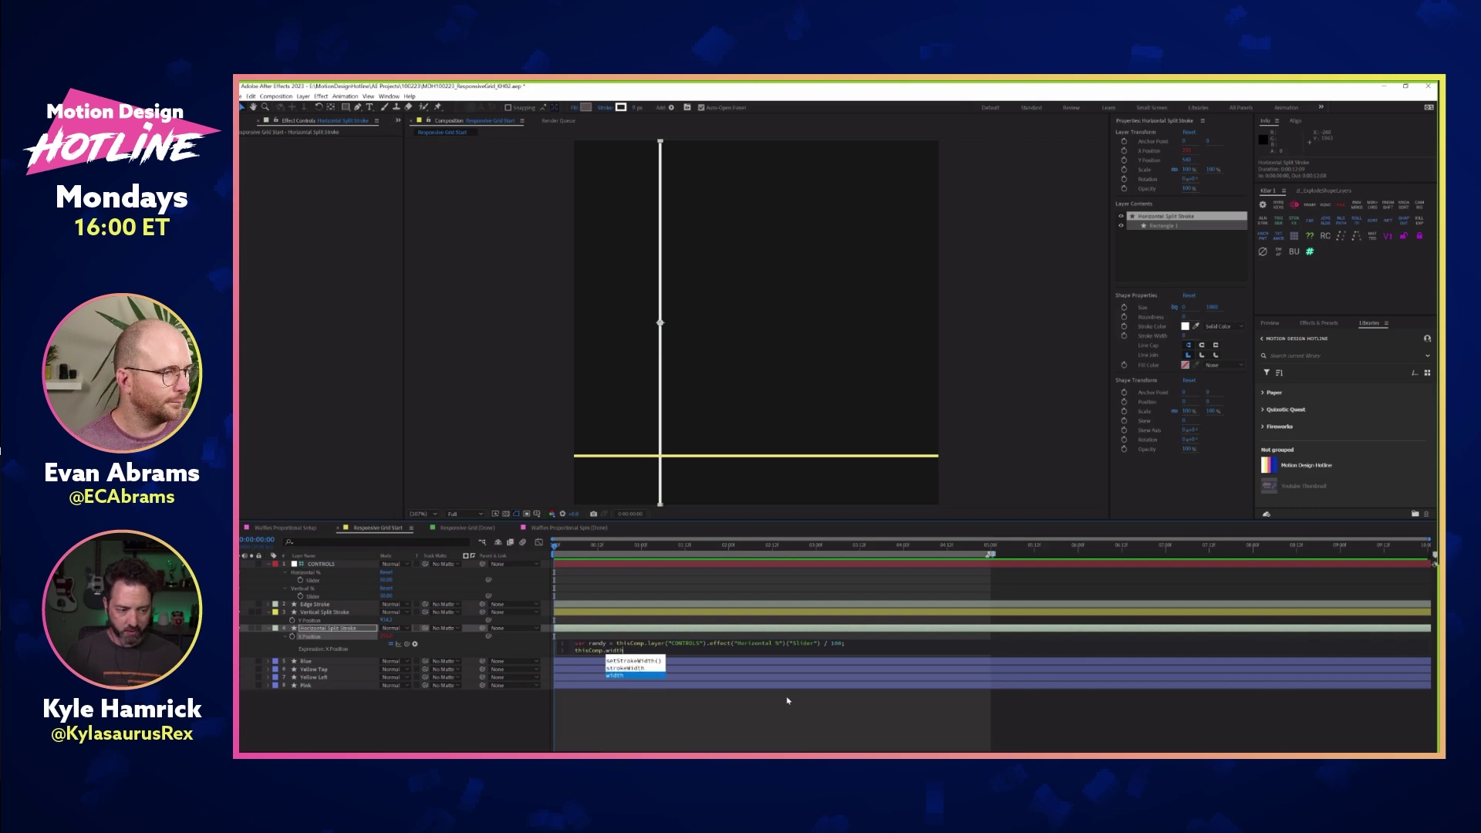
pyautogui.press('Escape')
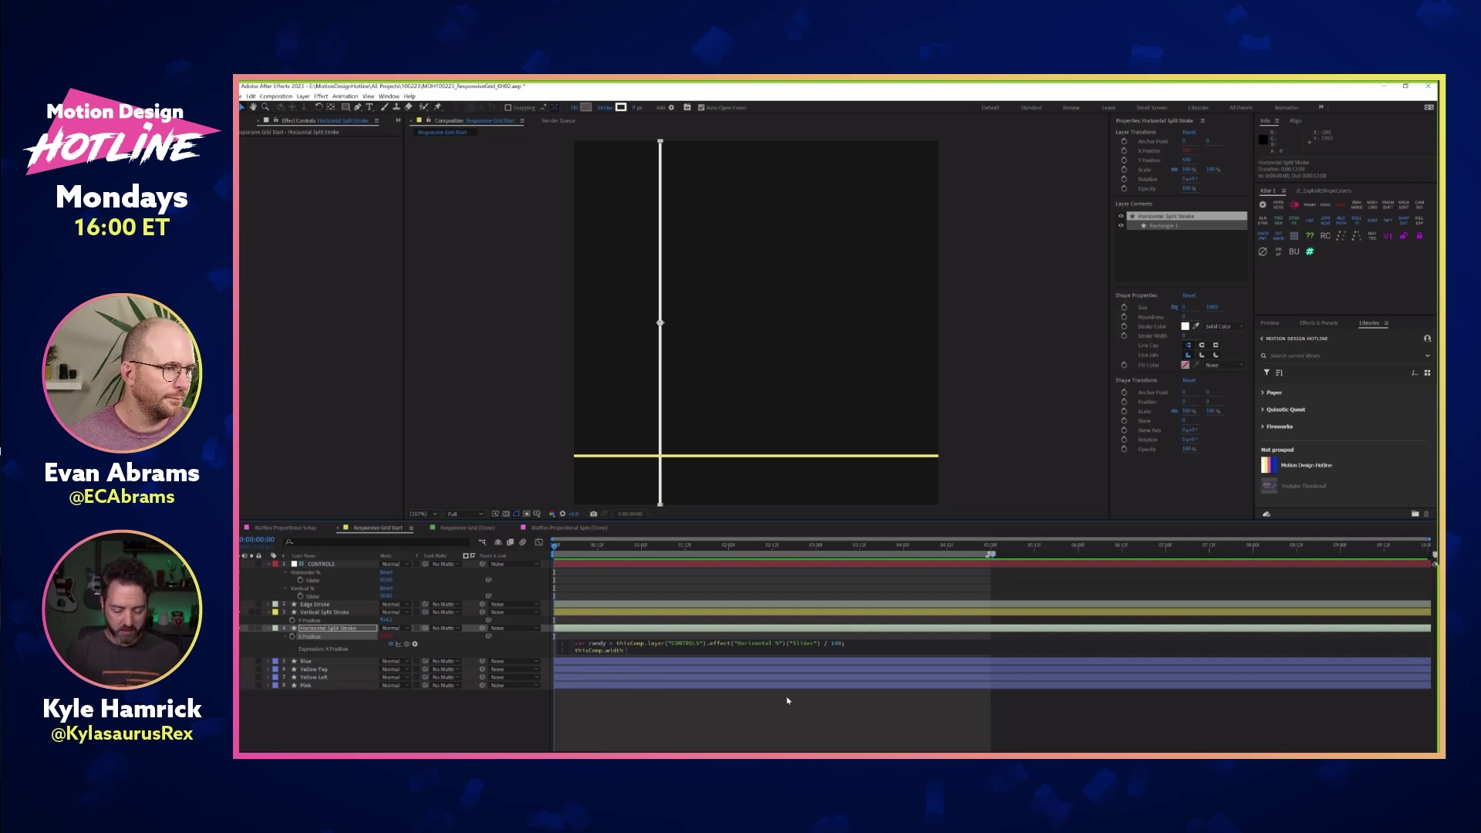
pyautogui.write('* randy')
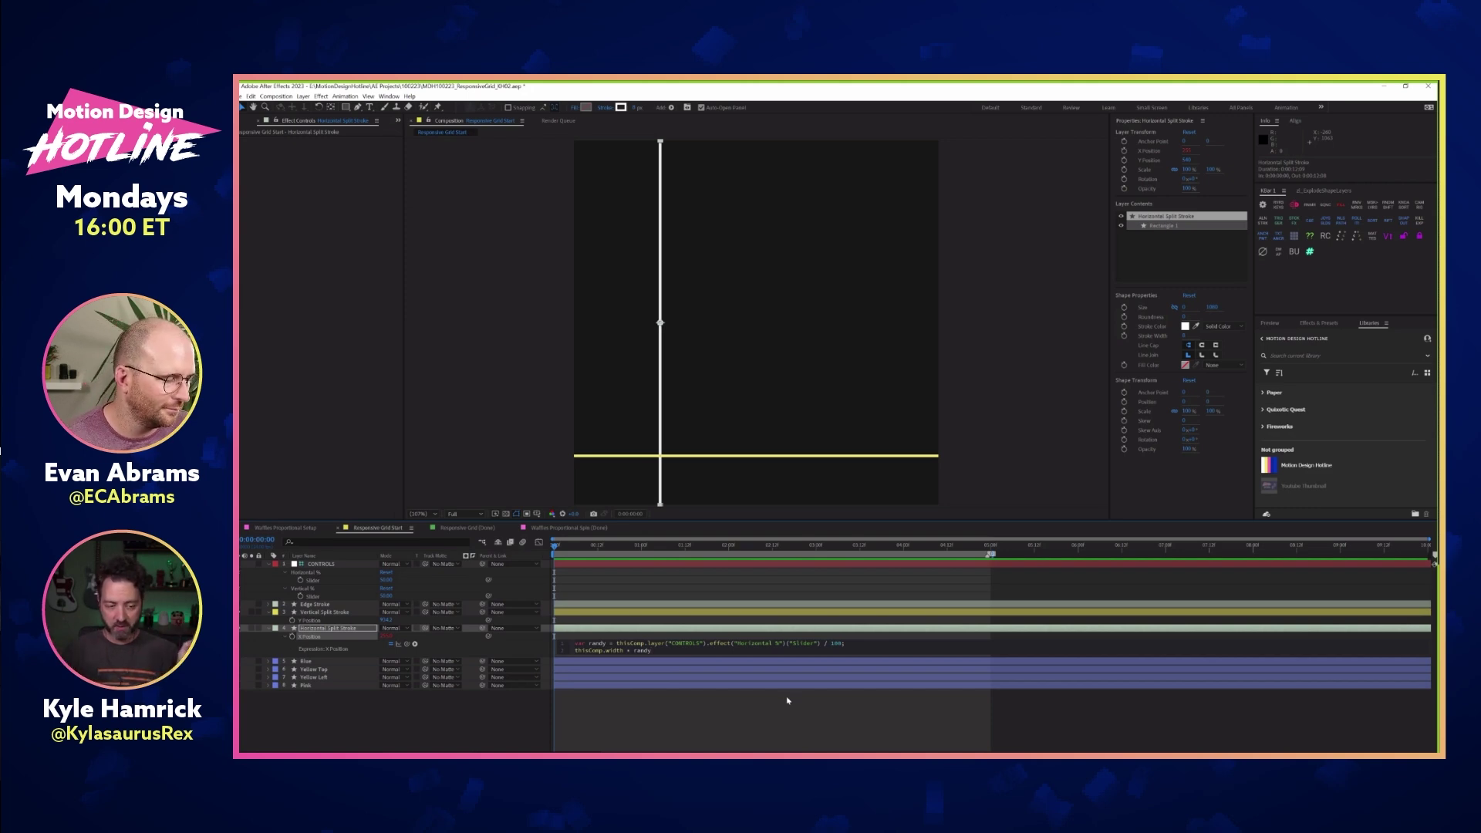
pyautogui.press('KP_Enter')
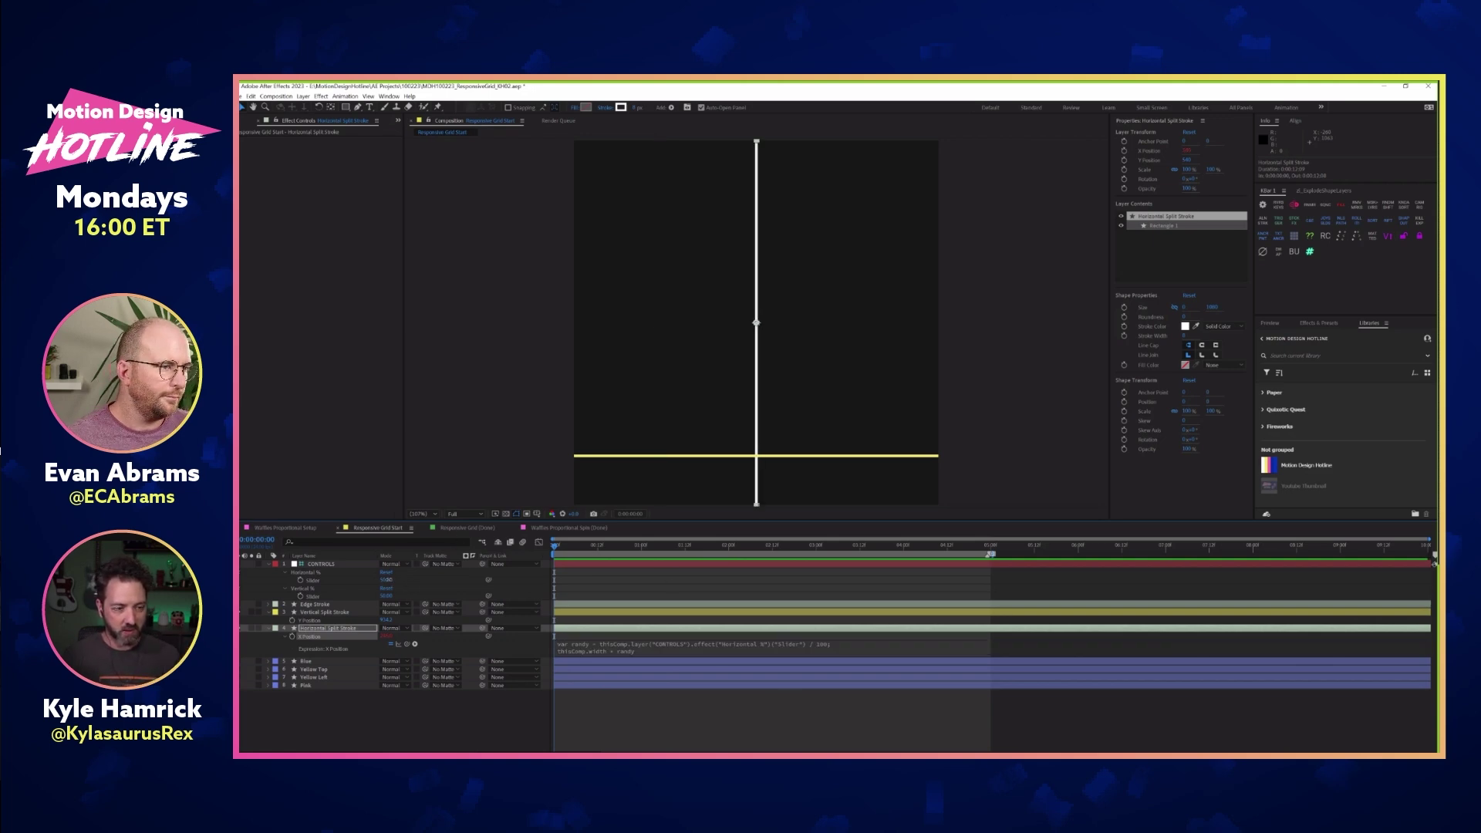
# Test the Horizontal % slider on the CONTROLS layer with a value of 20, and leave it at 80
pyautogui.moveTo(385, 580)
pyautogui.mouseDown()
pyautogui.moveTo(347, 580)
pyautogui.moveTo(451, 580)
pyautogui.moveTo(386, 580)
pyautogui.mouseUp()
pyautogui.click(385, 580)
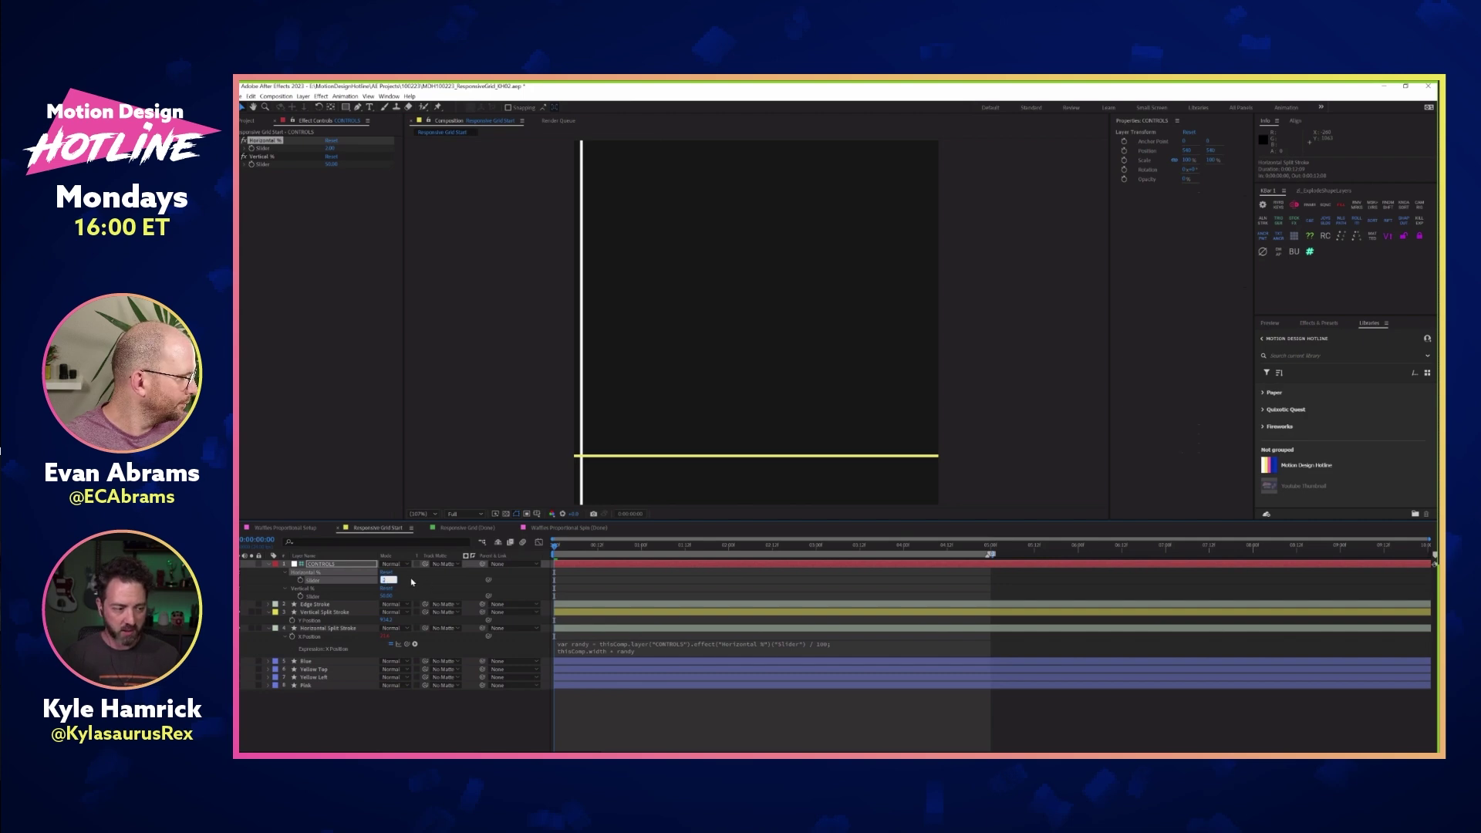
pyautogui.write('20')
pyautogui.press('Return')
pyautogui.click(389, 580)
pyautogui.write('80')
pyautogui.press('Return')
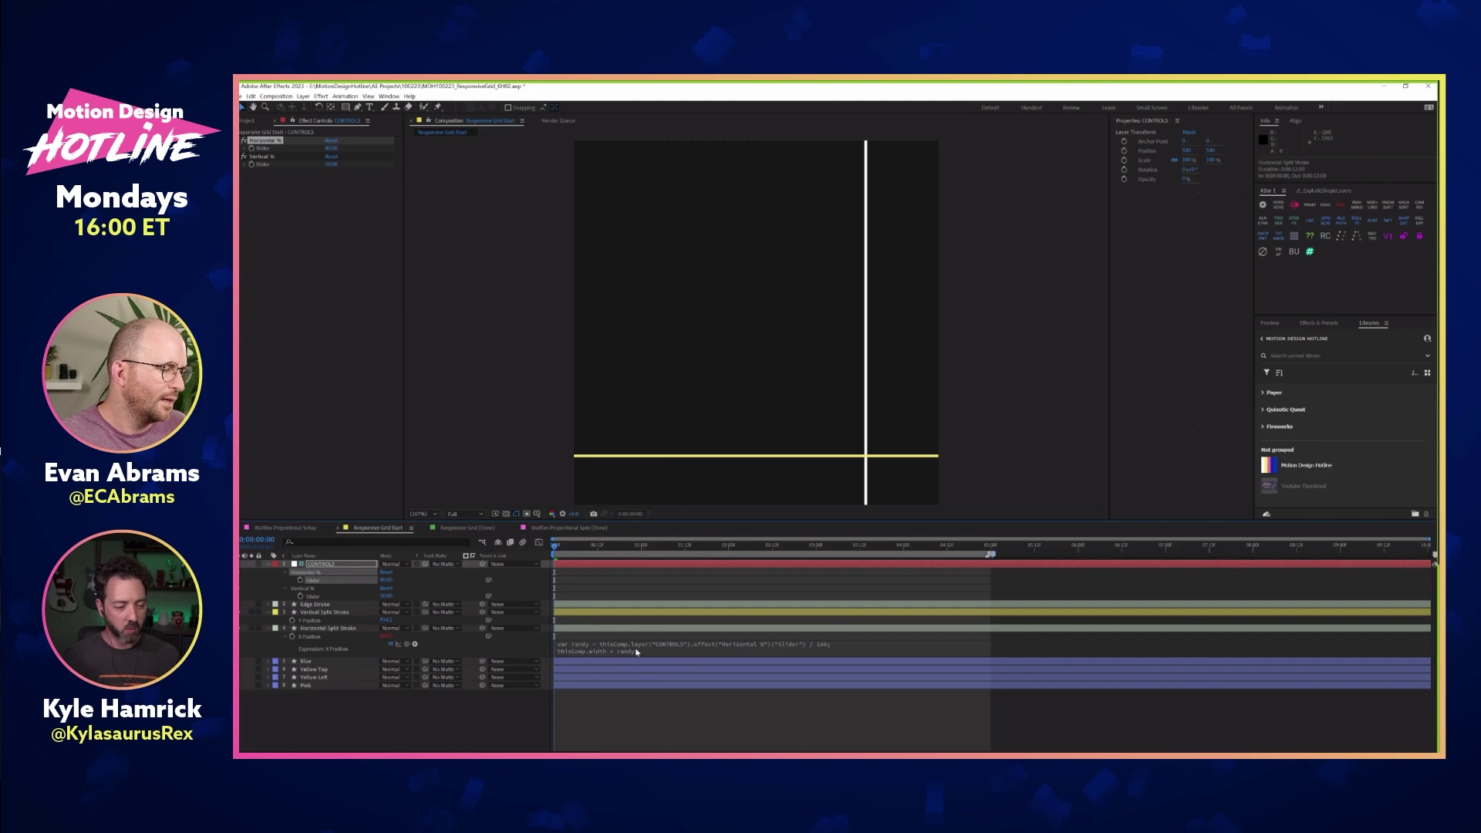
# Add an expression to the Vertical Split Stroke's Y Position and enter only the variable declaration var geri =
pyautogui.click(344, 612)
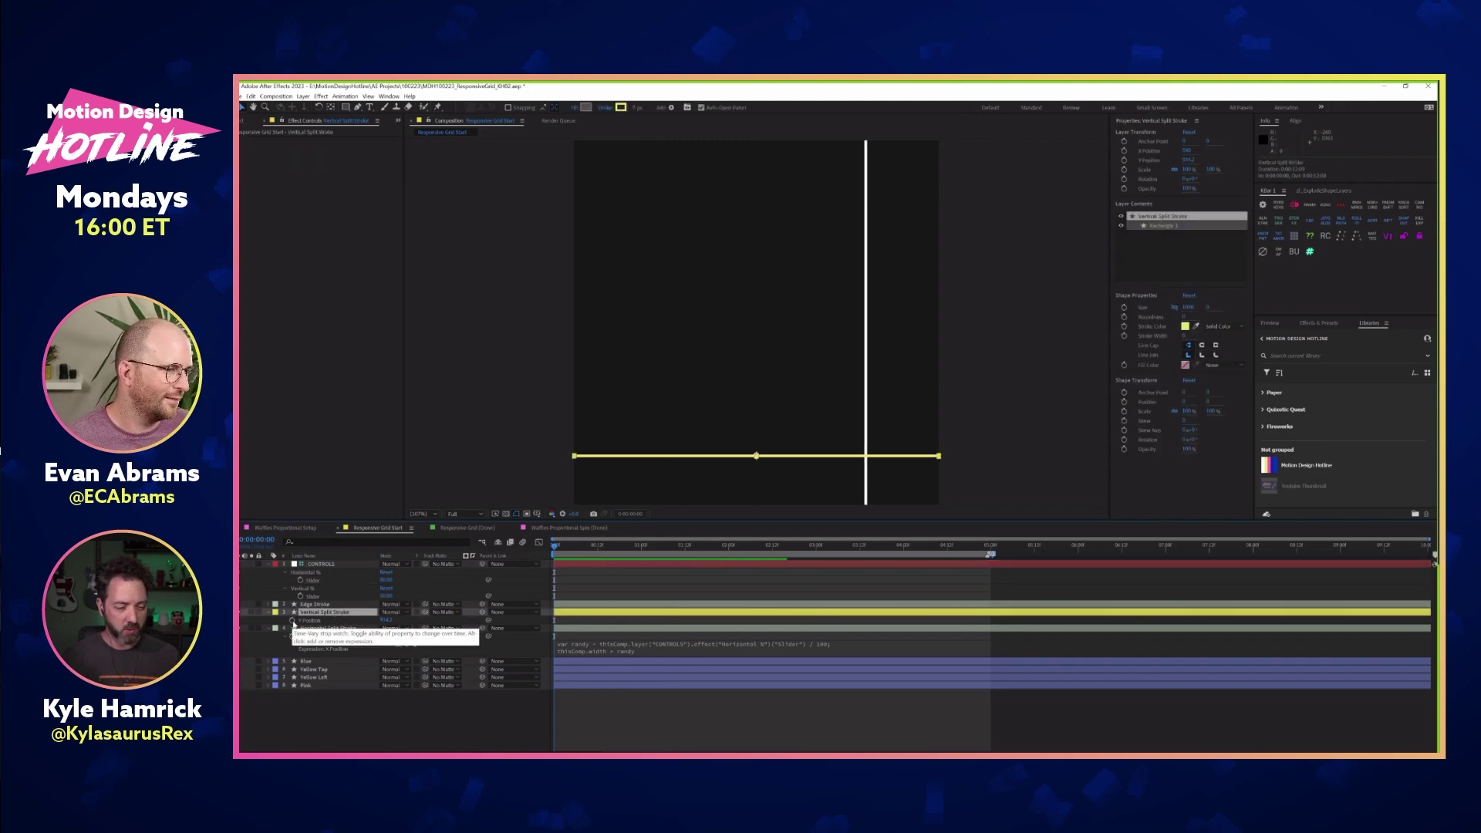
pyautogui.keyDown('alt'); pyautogui.click(293, 621); pyautogui.keyUp('alt')
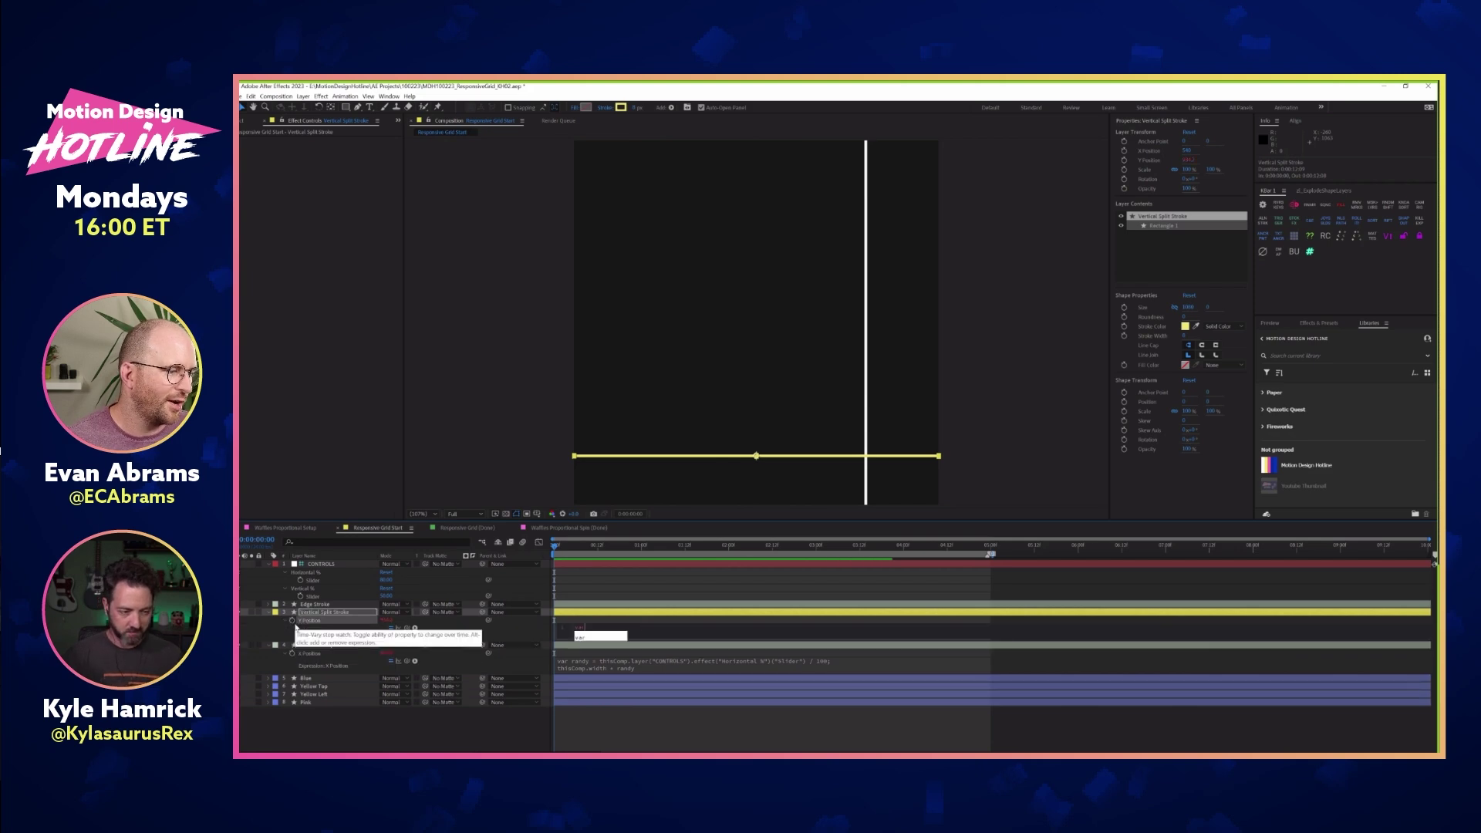
pyautogui.write('var jerry')
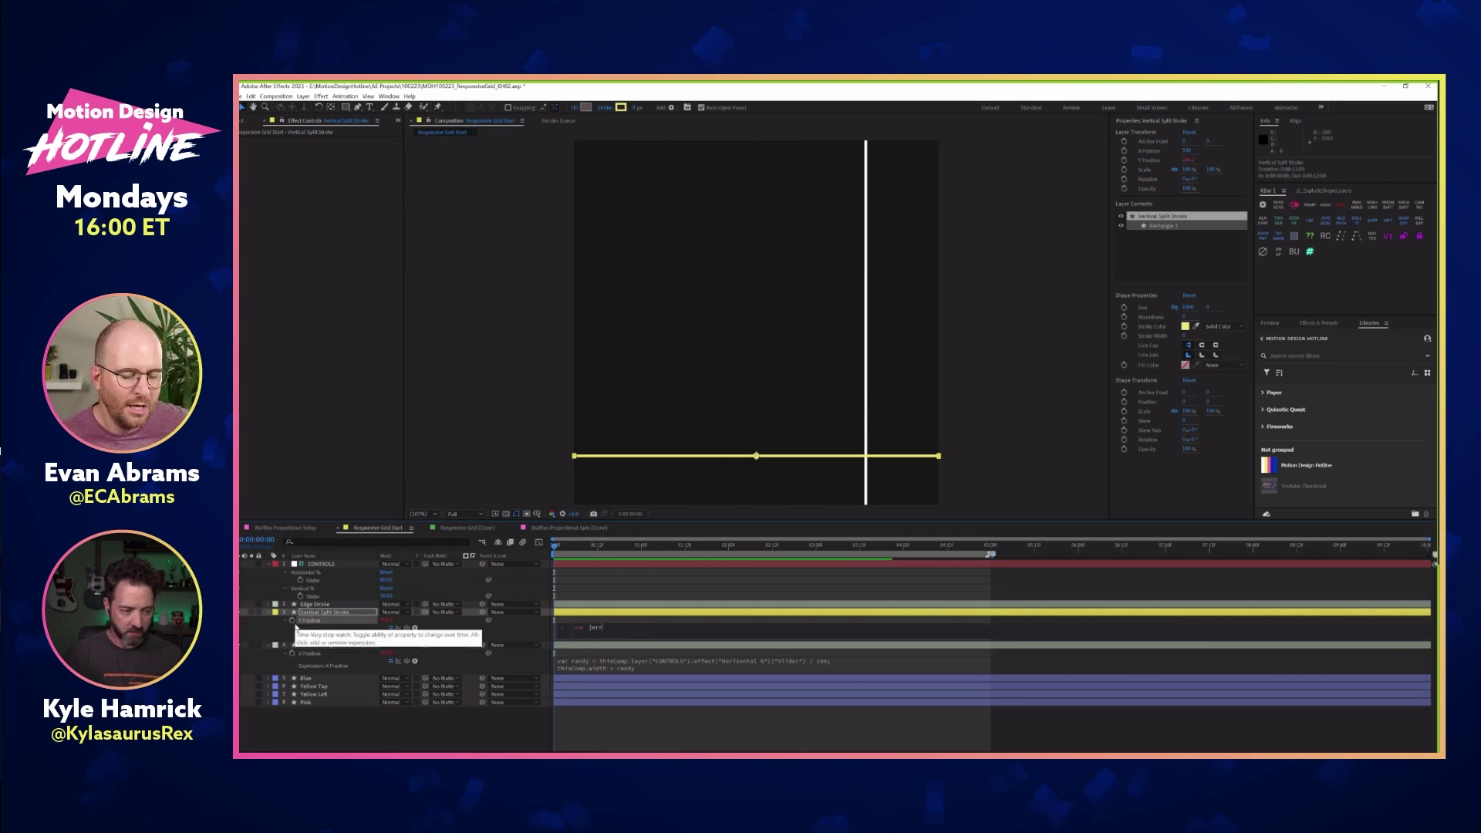
pyautogui.press('BackSpace')
pyautogui.press('BackSpace')
pyautogui.press('BackSpace')
pyautogui.press('BackSpace')
pyautogui.press('BackSpace')
pyautogui.write('ger')
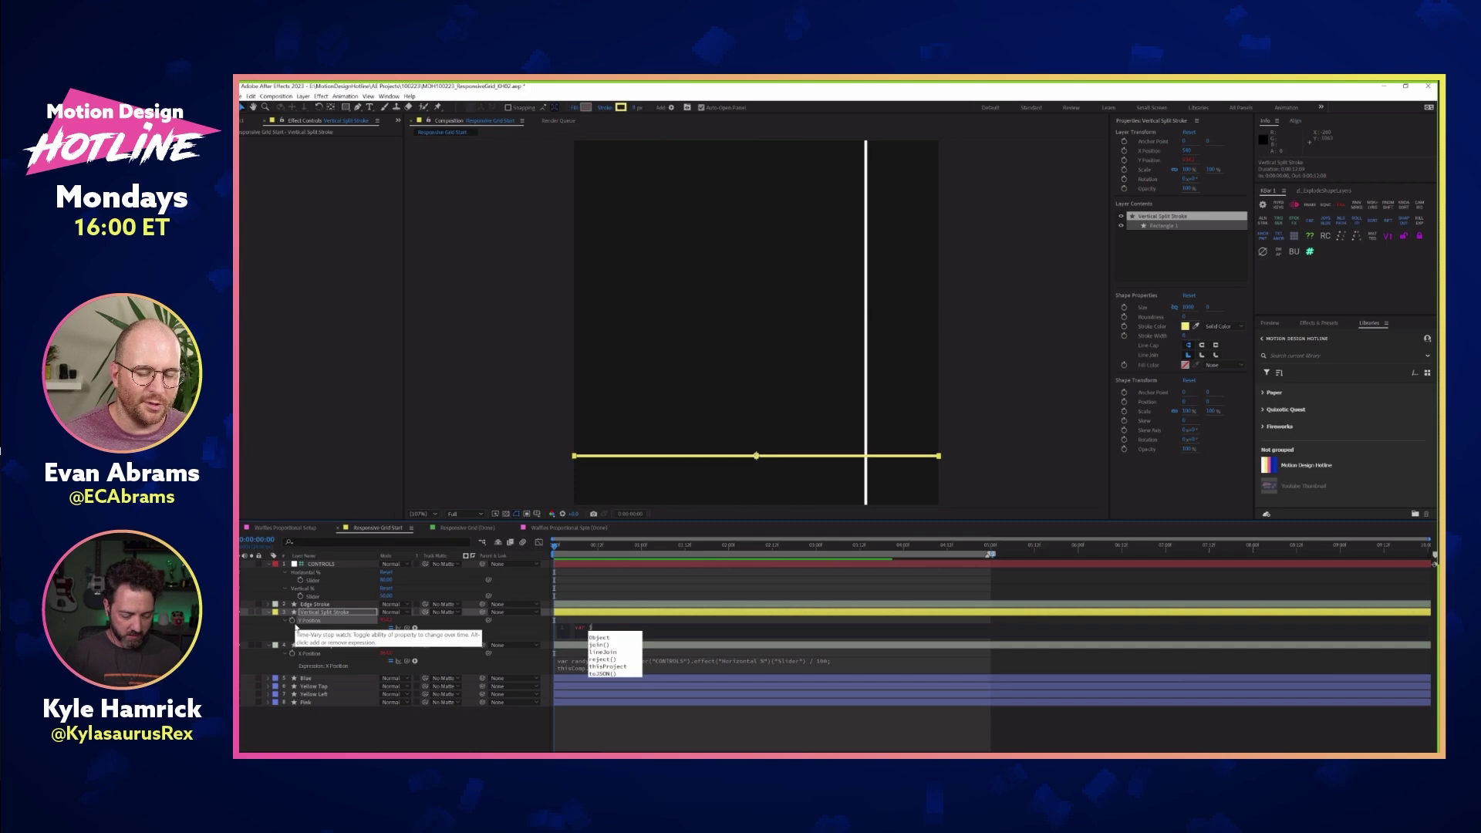
pyautogui.write('r')
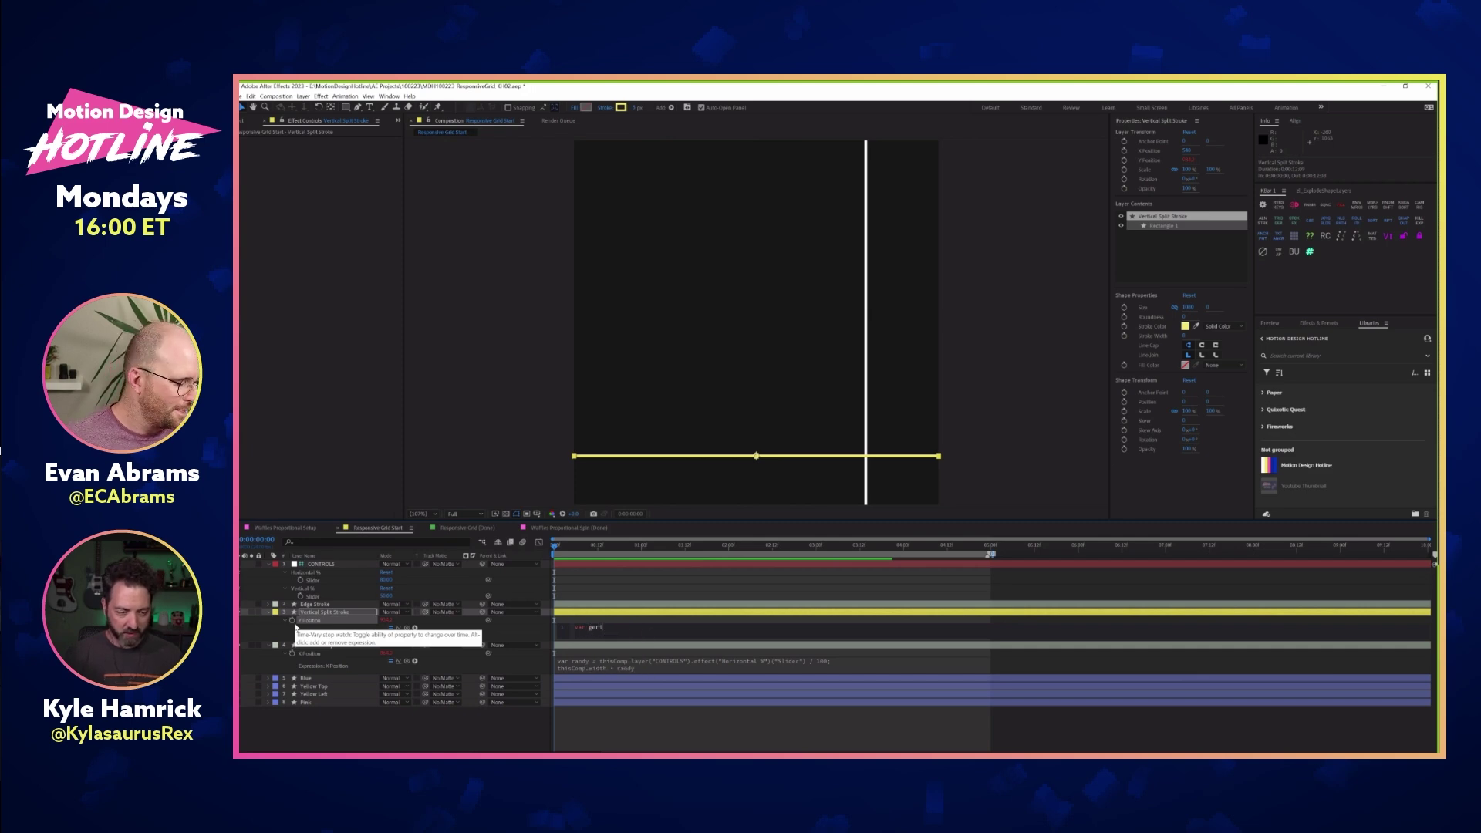
pyautogui.write(' =')
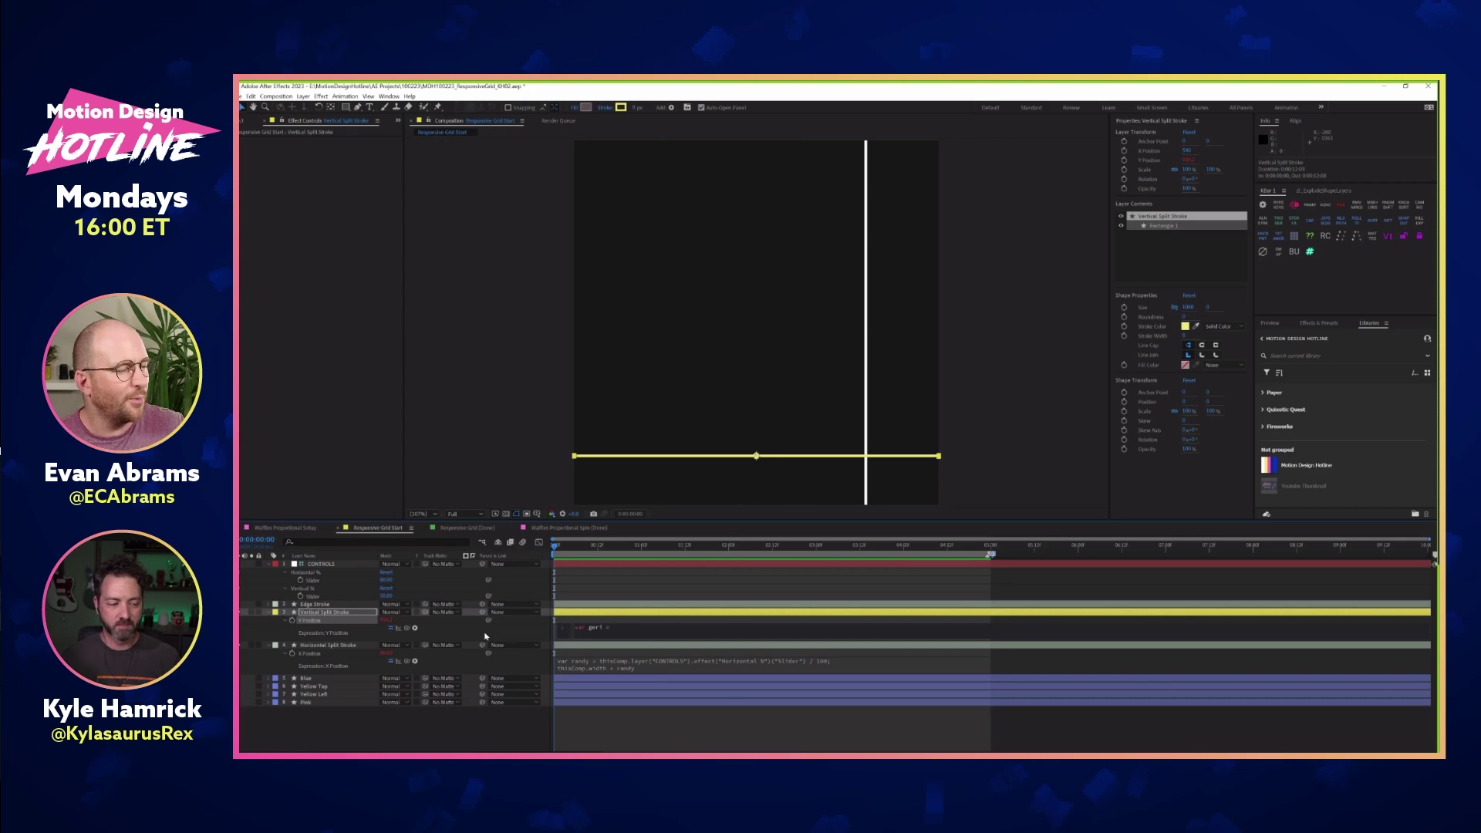
pyautogui.press('KP_Enter')
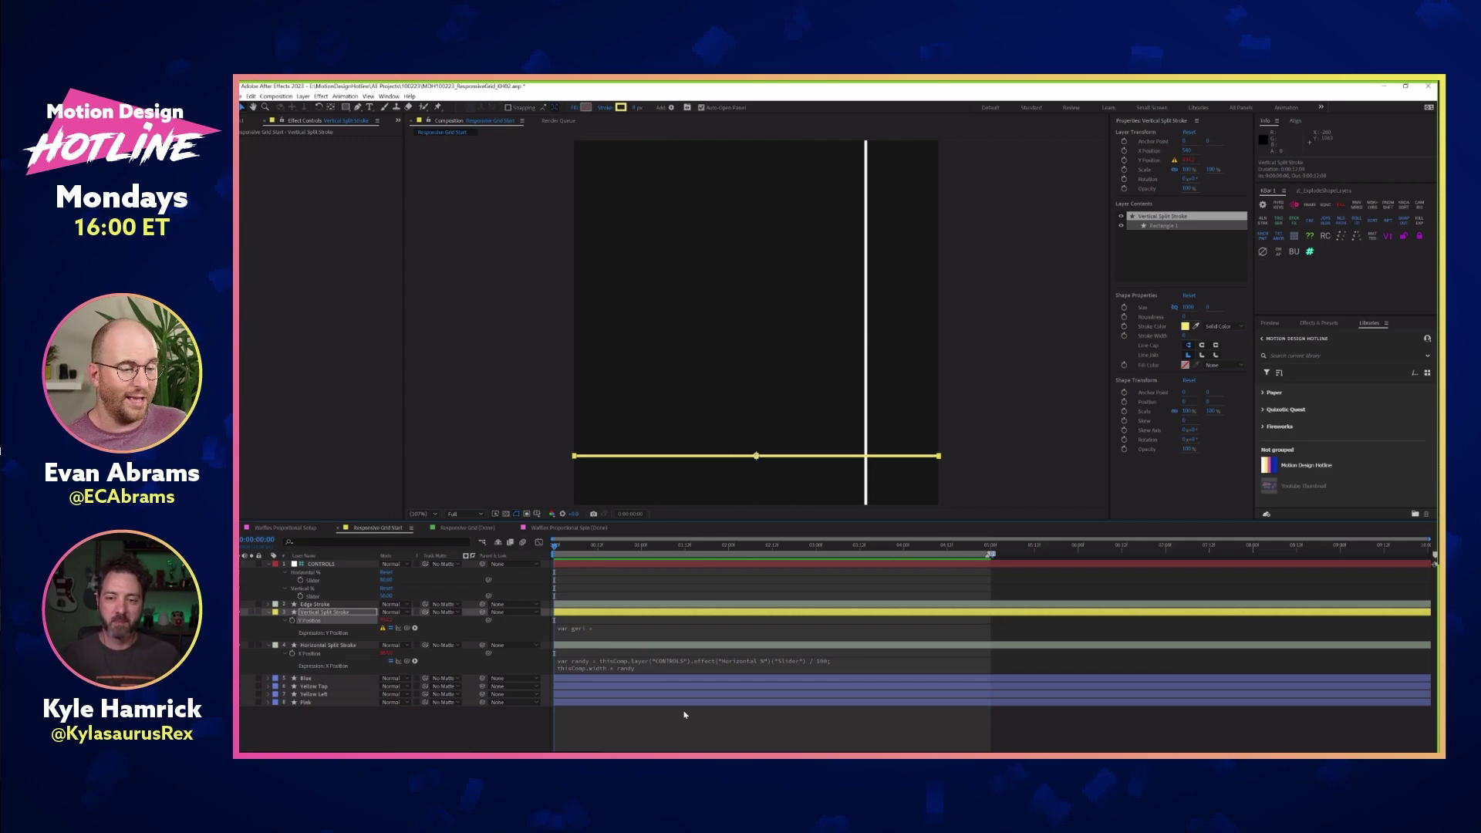
# Check the composition's width and height in its settings without changing anything
pyautogui.click(993, 445)
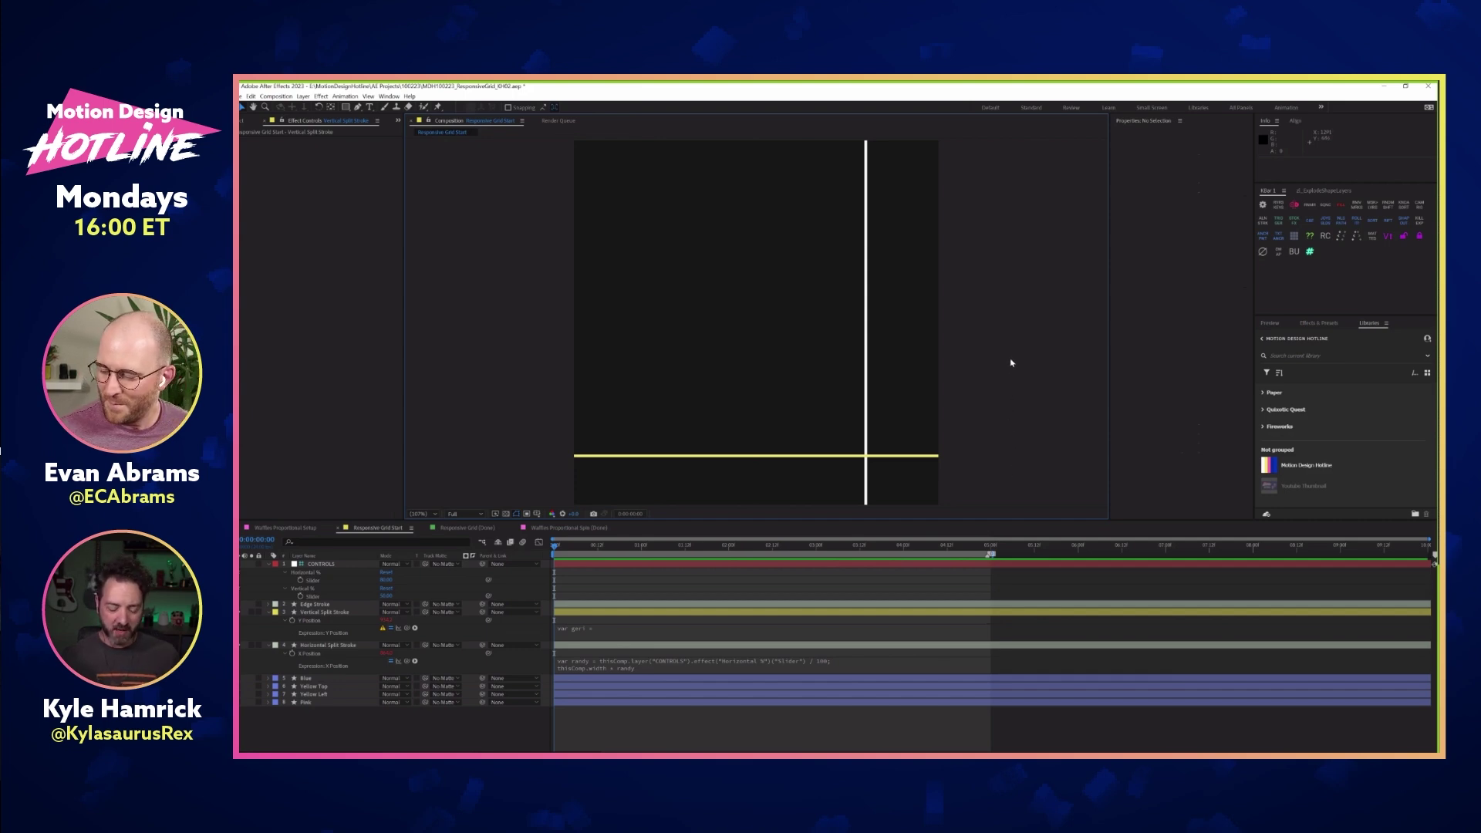
pyautogui.hotkey('ctrl', 'k')
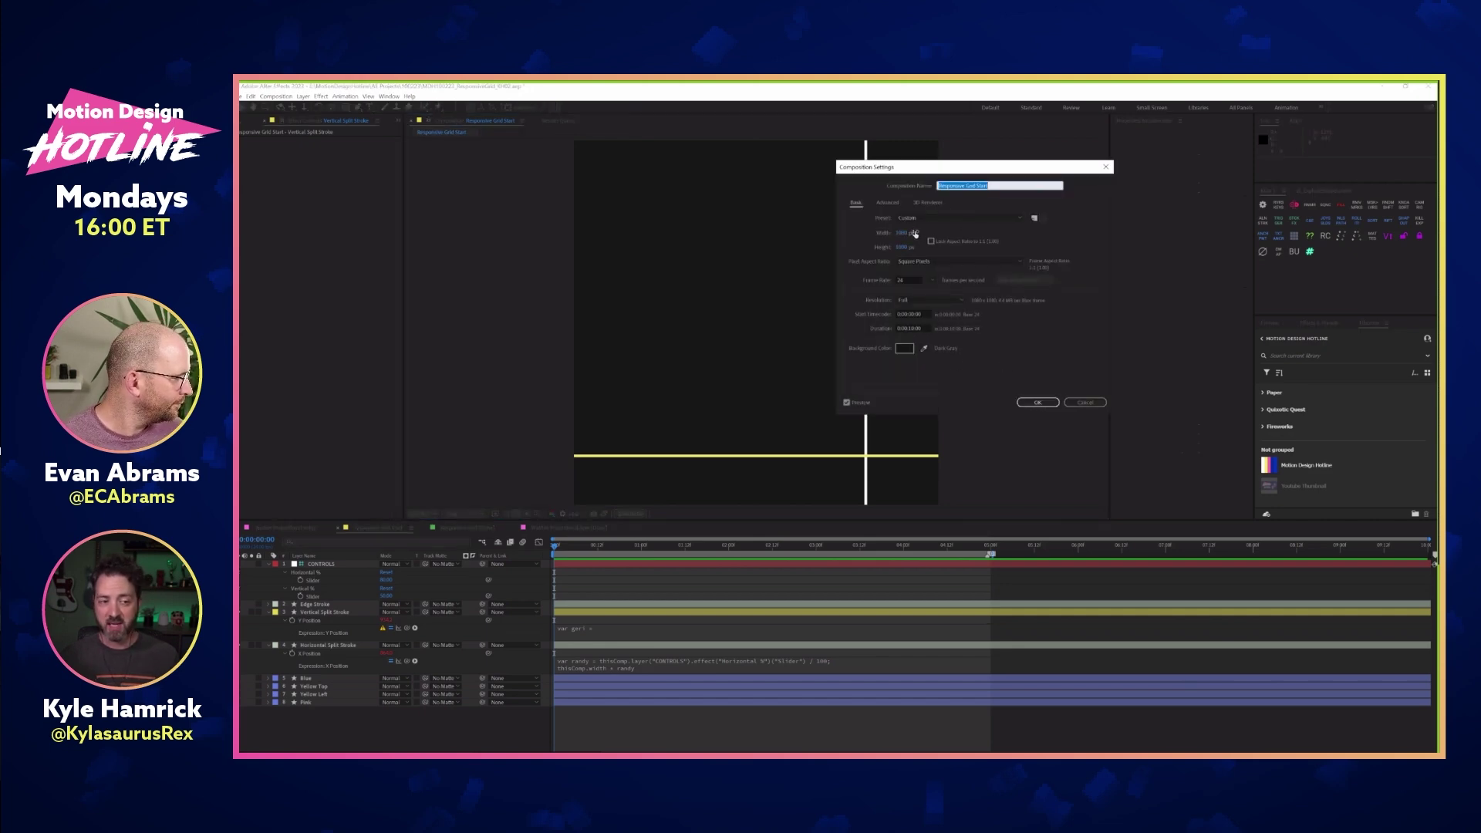
pyautogui.click(1085, 402)
# Try replacing thisComp.width with 1080 in the Horizontal Split Stroke's X Position expression, and undo the change
pyautogui.click(628, 669)
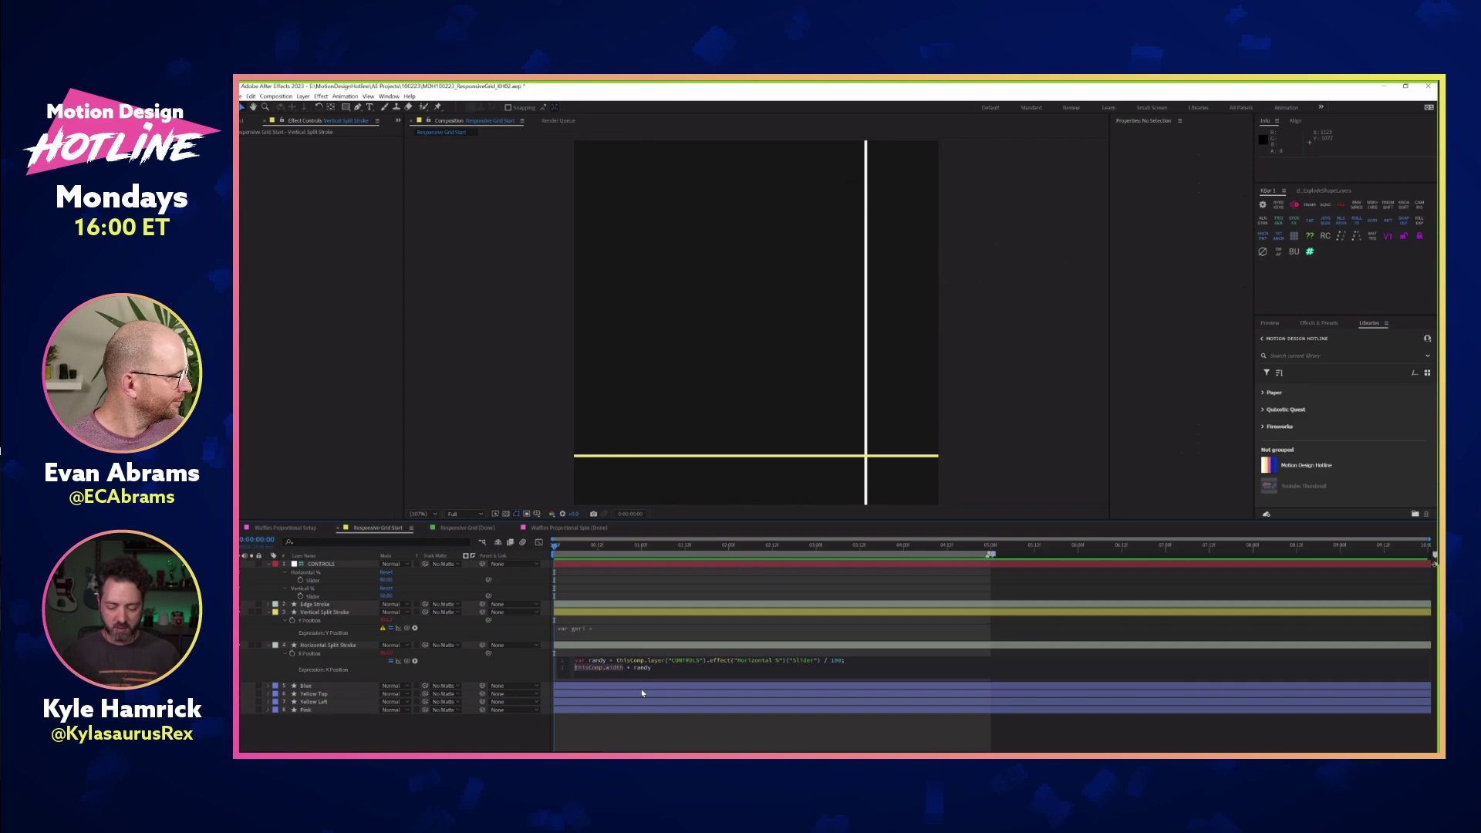
pyautogui.write('1080')
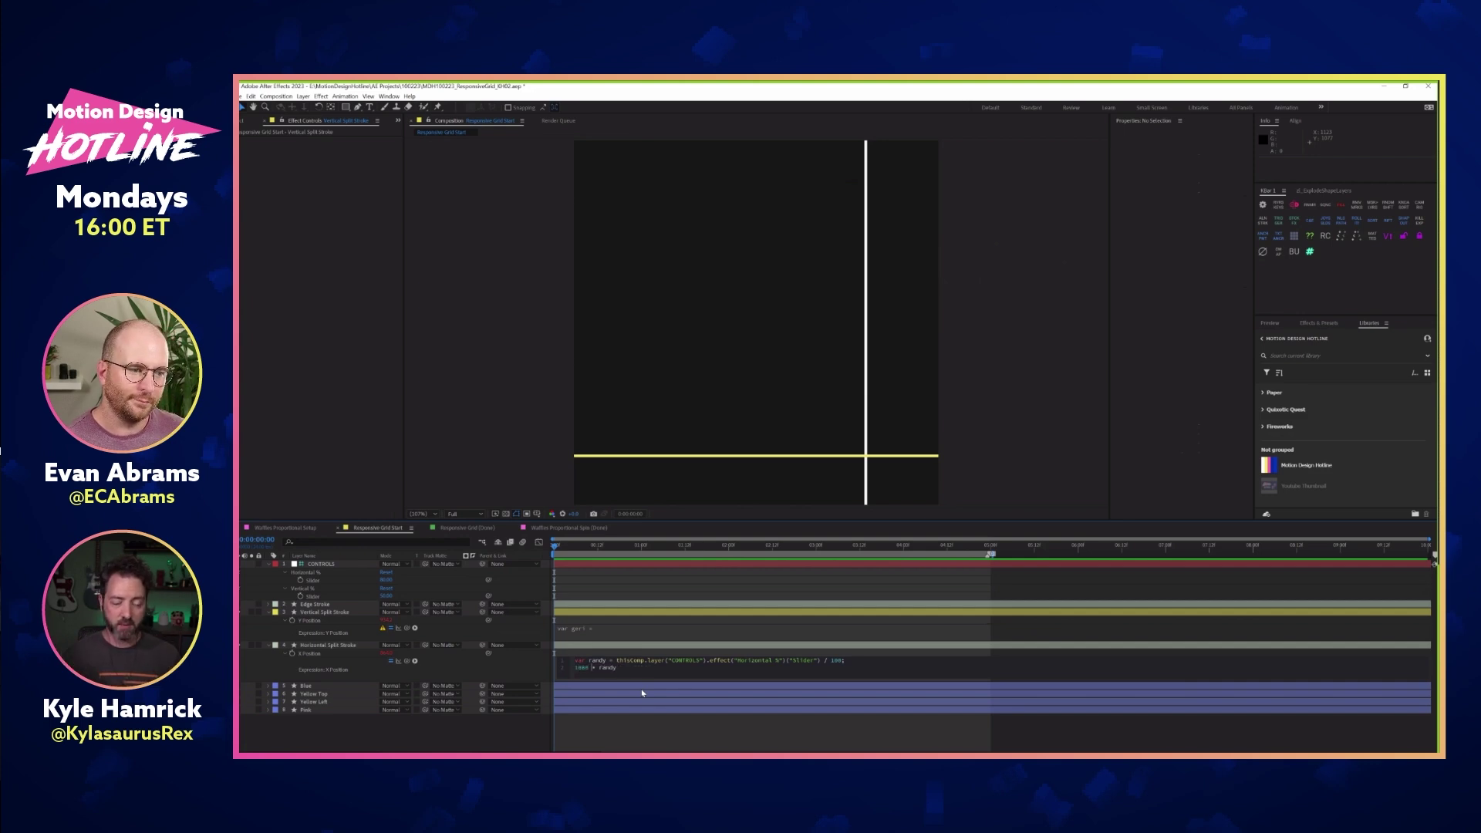
pyautogui.click(642, 691)
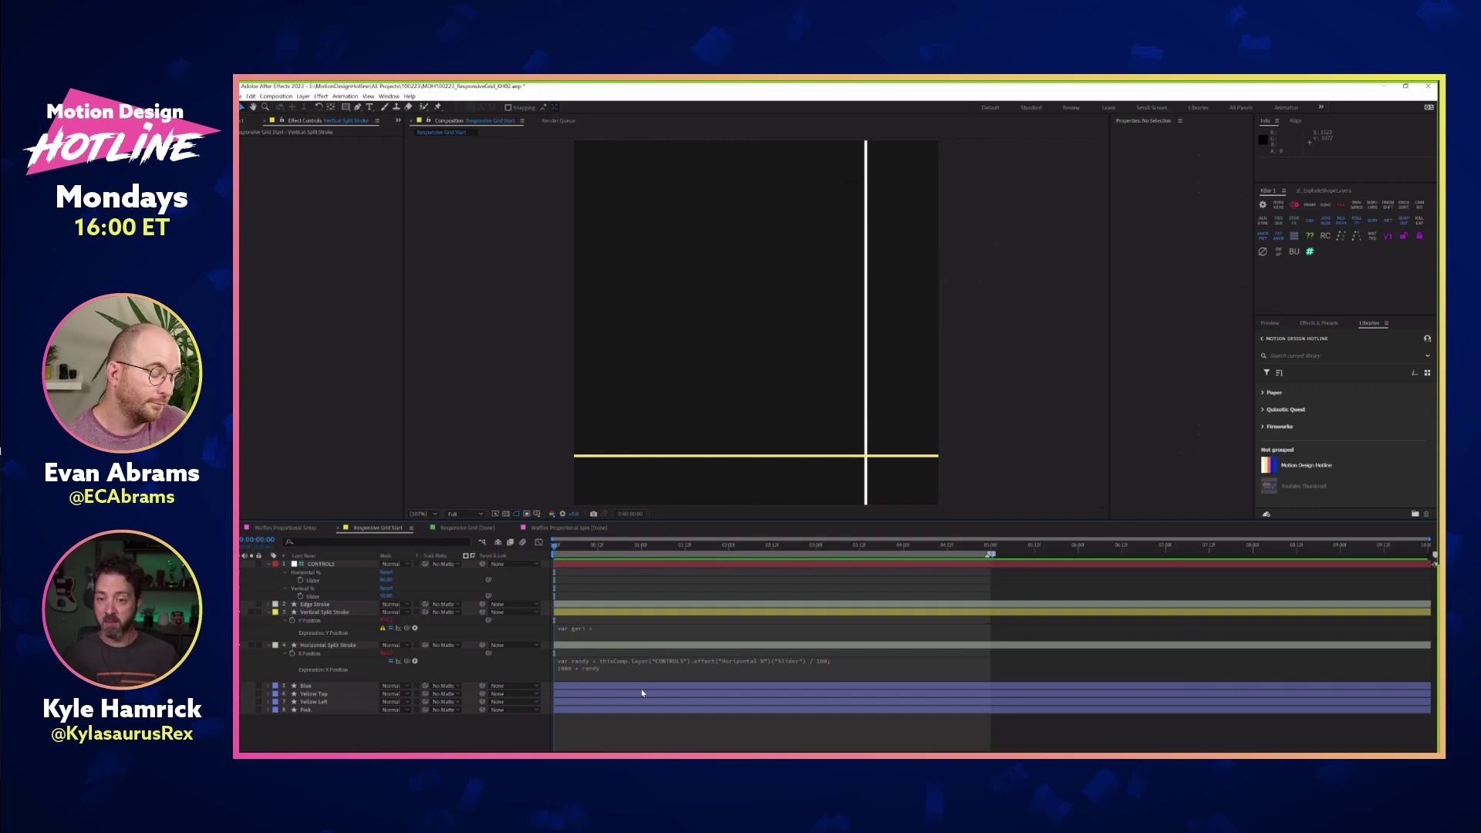
pyautogui.hotkey('ctrl', 'z')
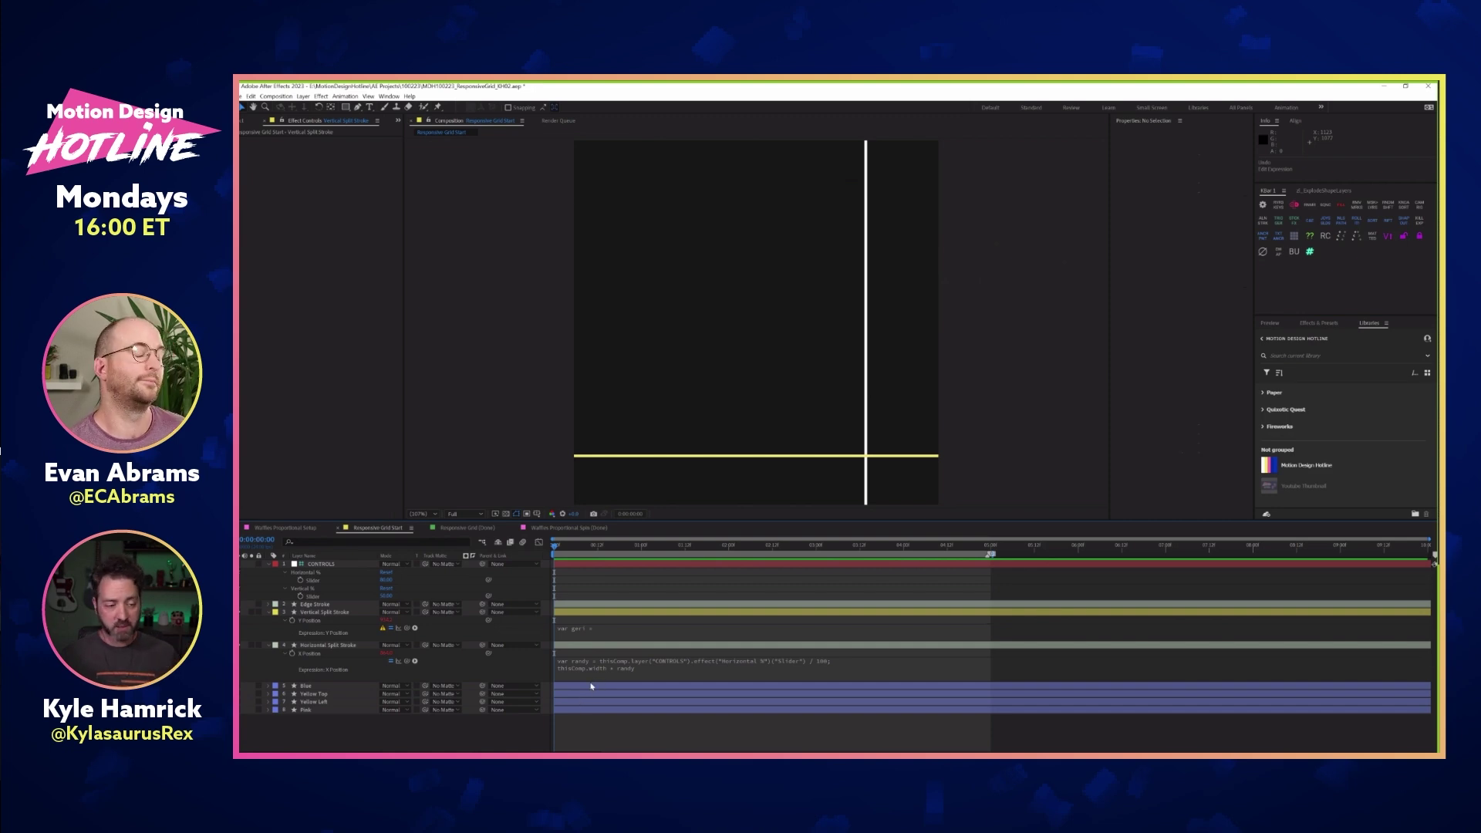
# Try a composition width of 200 px to test the width-based stroke position, and undo the resize
pyautogui.hotkey('ctrl', 'k')
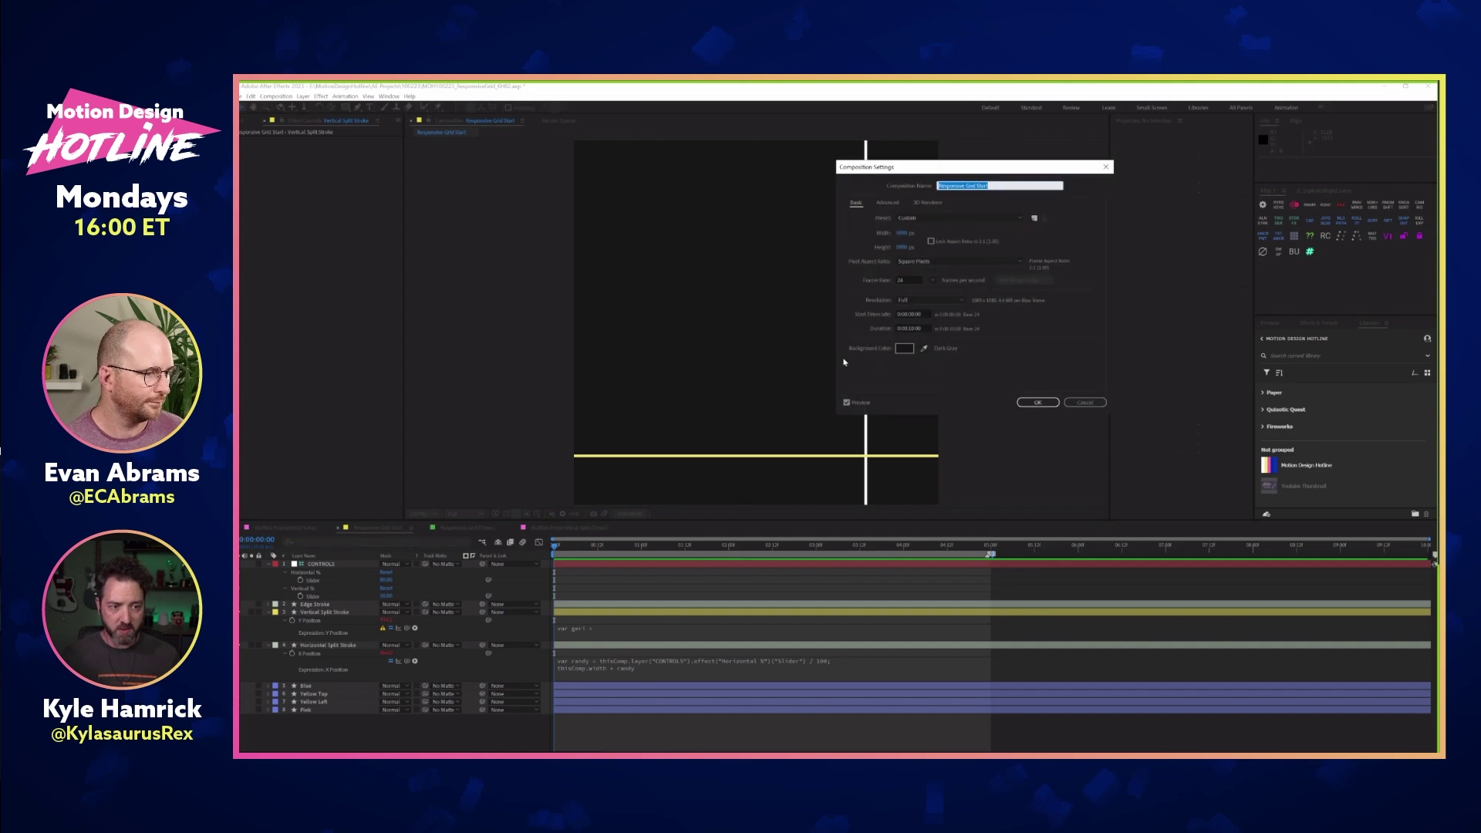
pyautogui.click(902, 233)
pyautogui.write('200')
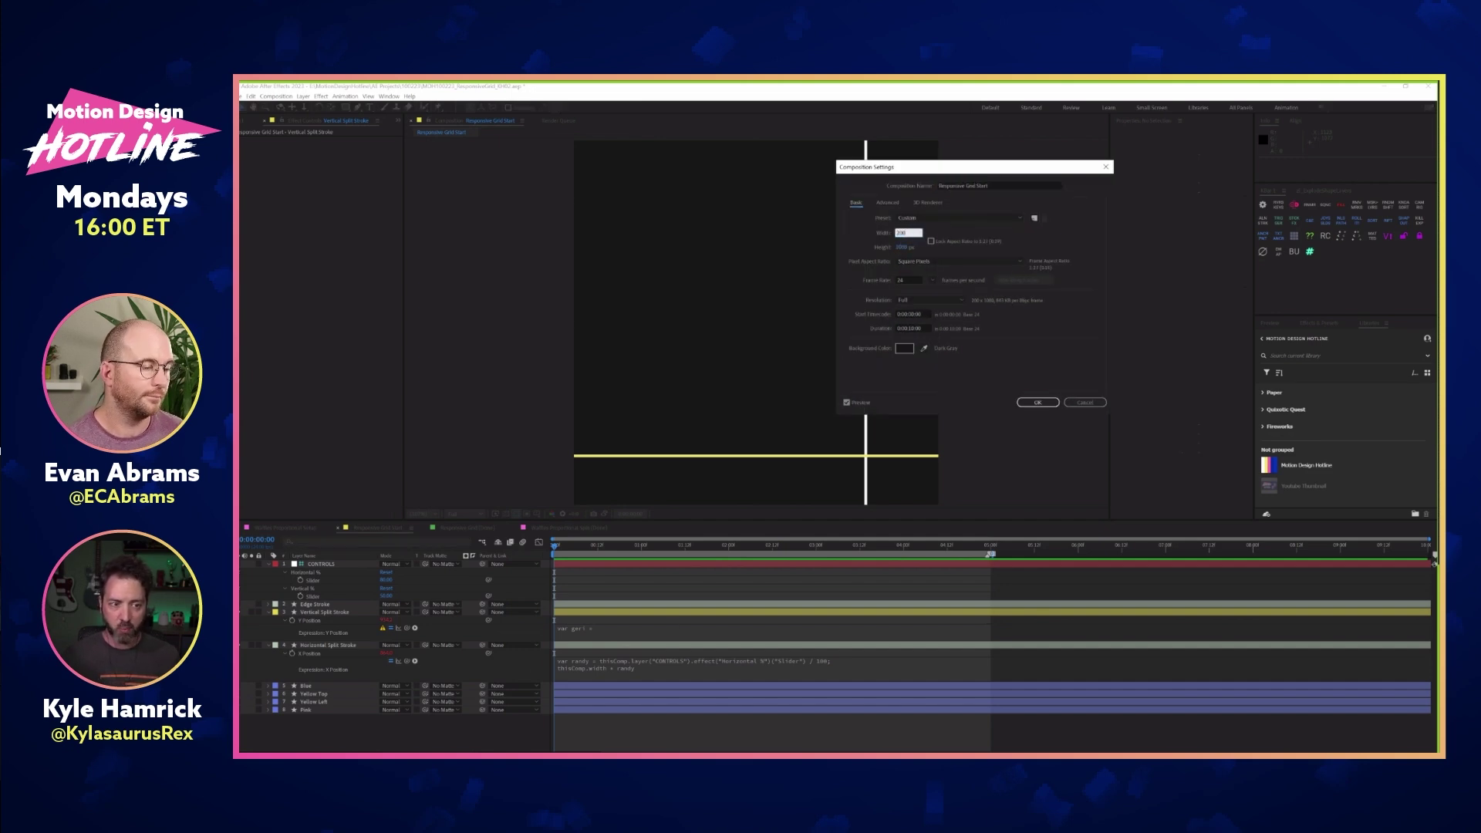
pyautogui.click(1038, 402)
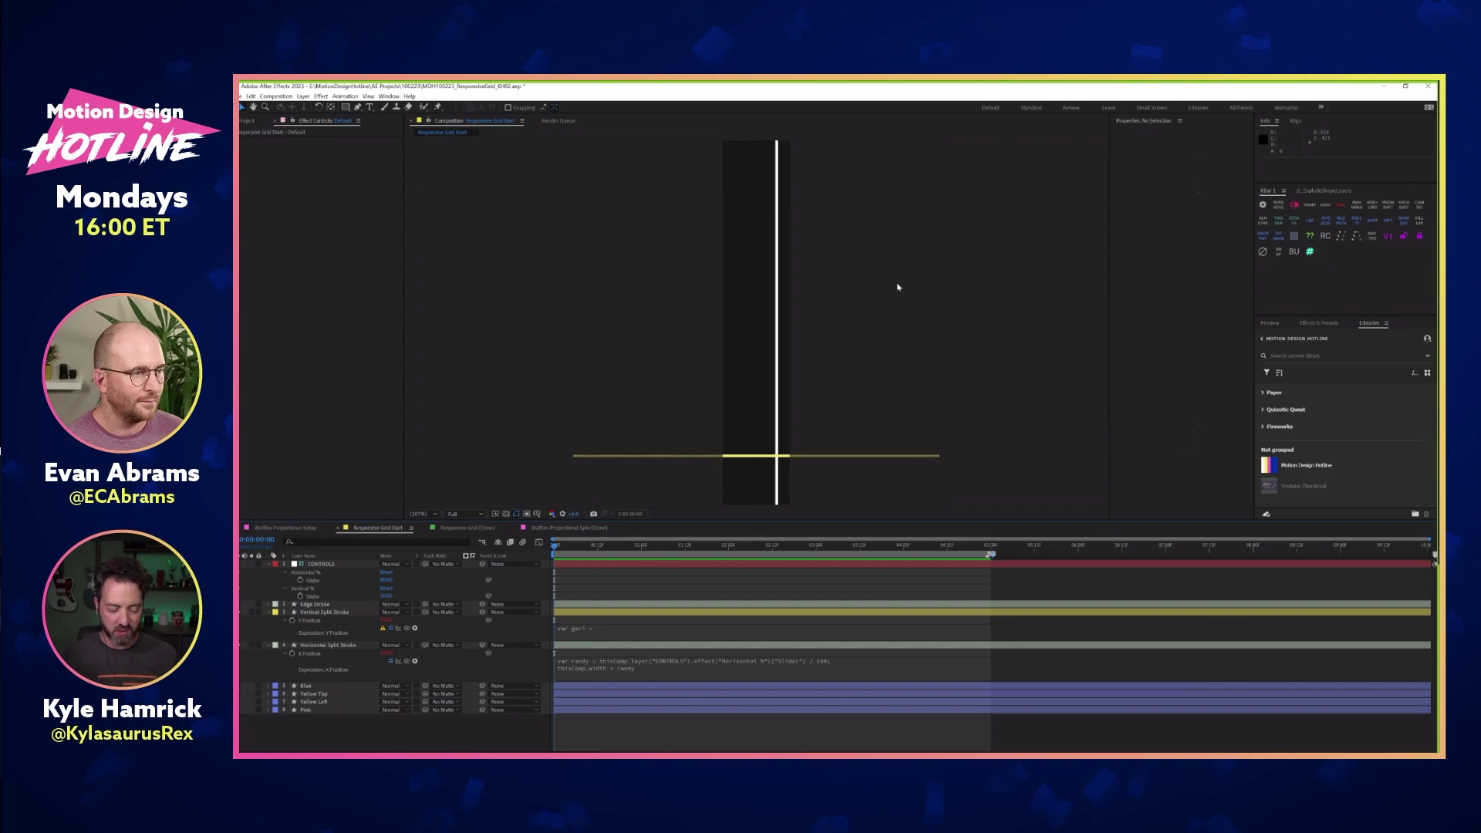
pyautogui.hotkey('ctrl', 'z')
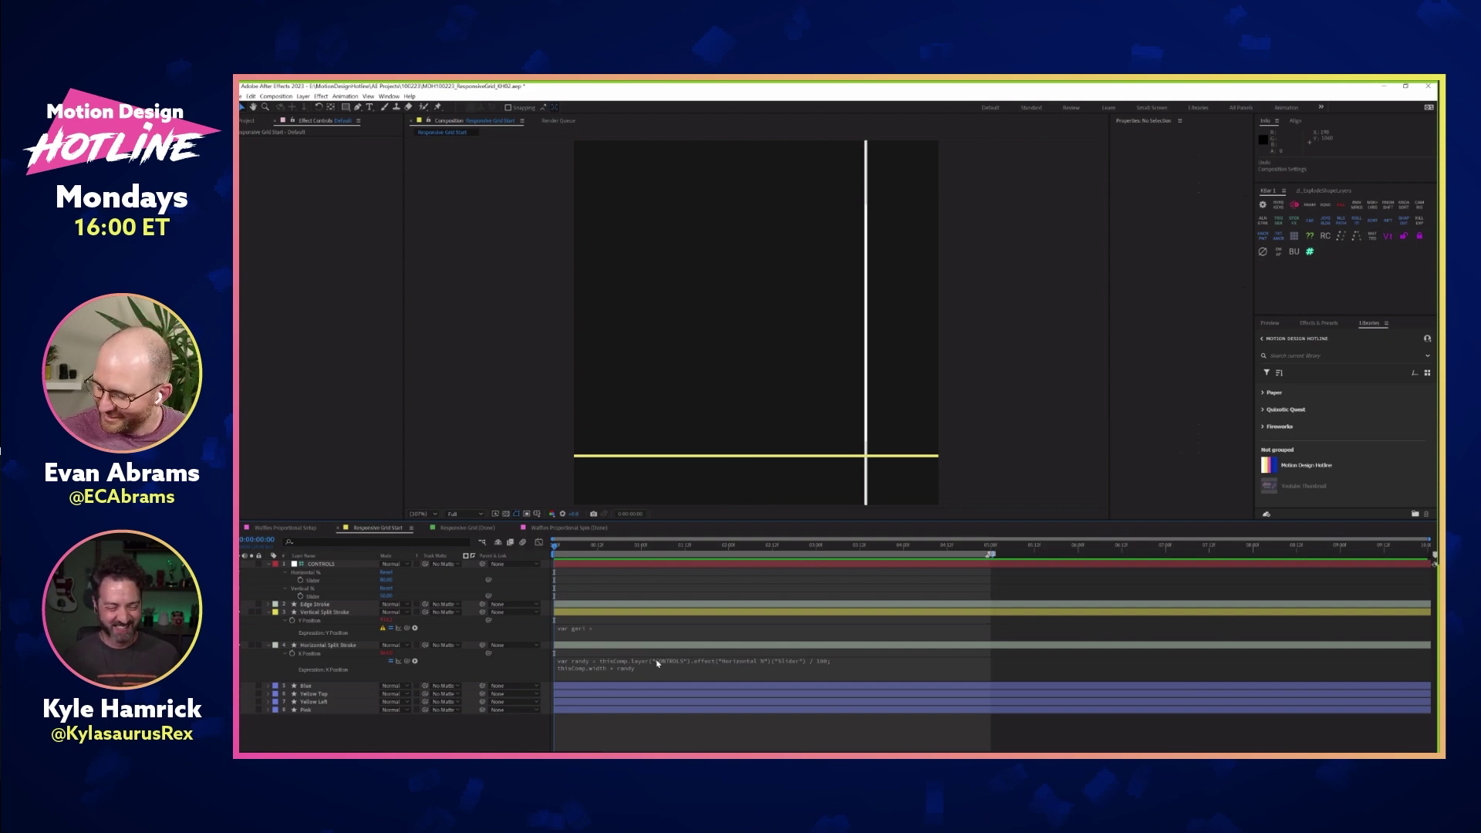
# Extend the Vertical Split Stroke's Y Position expression with the linked Vertical % slider / 100 and a second line, this.height * geri
pyautogui.click(625, 630)
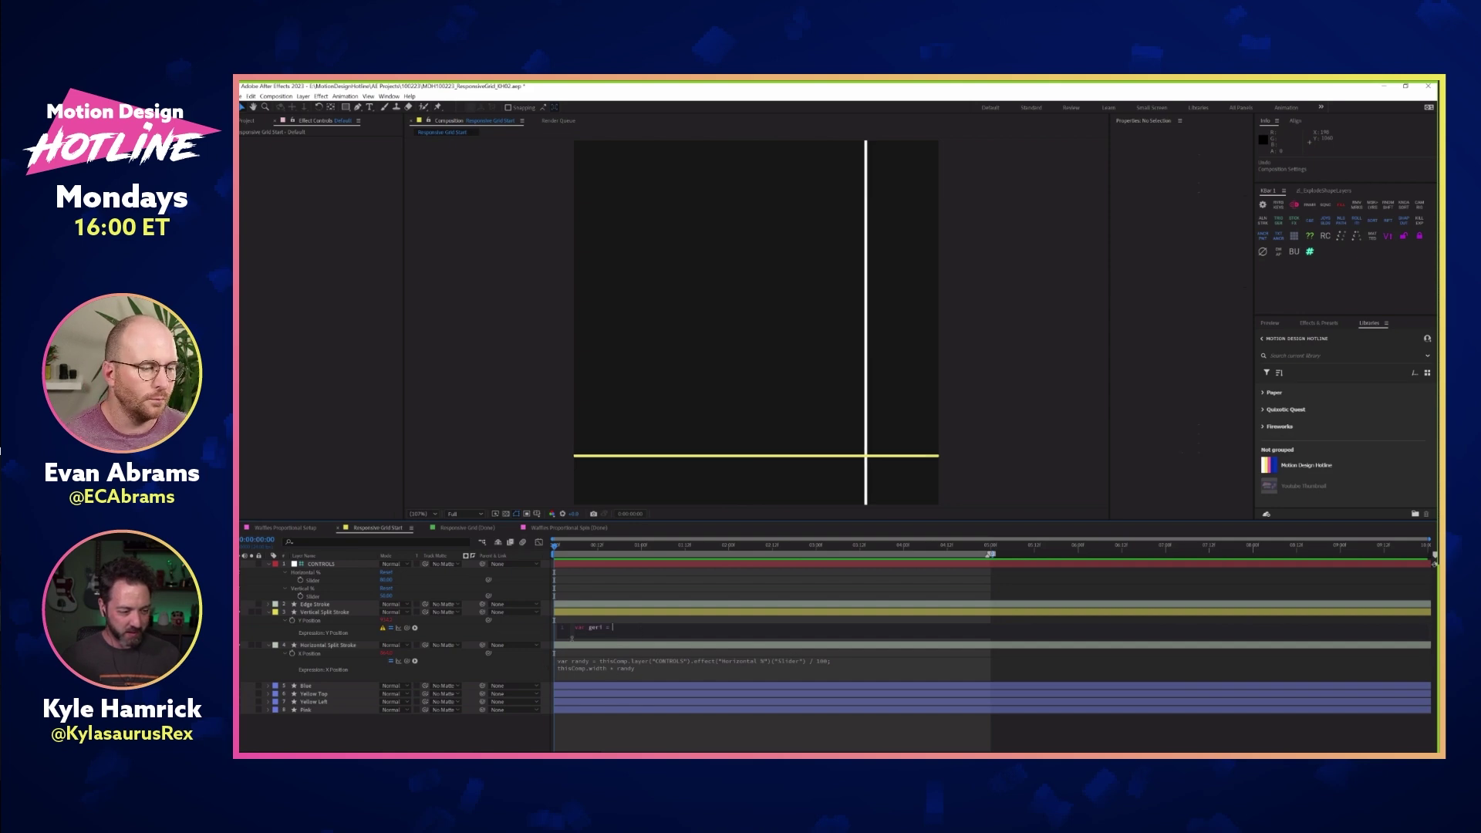
pyautogui.moveTo(407, 628); pyautogui.dragTo(353, 600)
pyautogui.write('/ 100;')
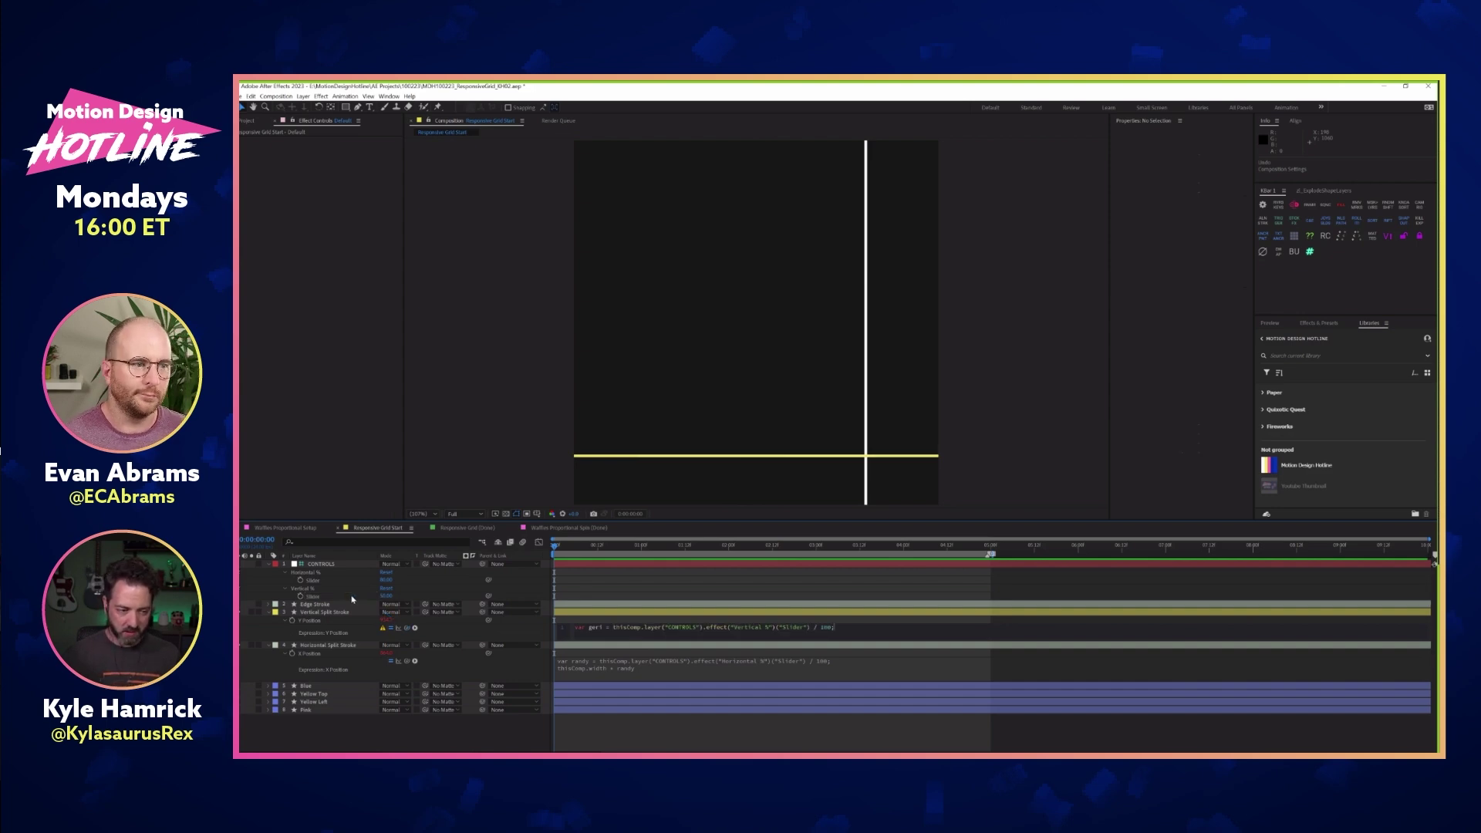
pyautogui.press('Return')
pyautogui.write('thi')
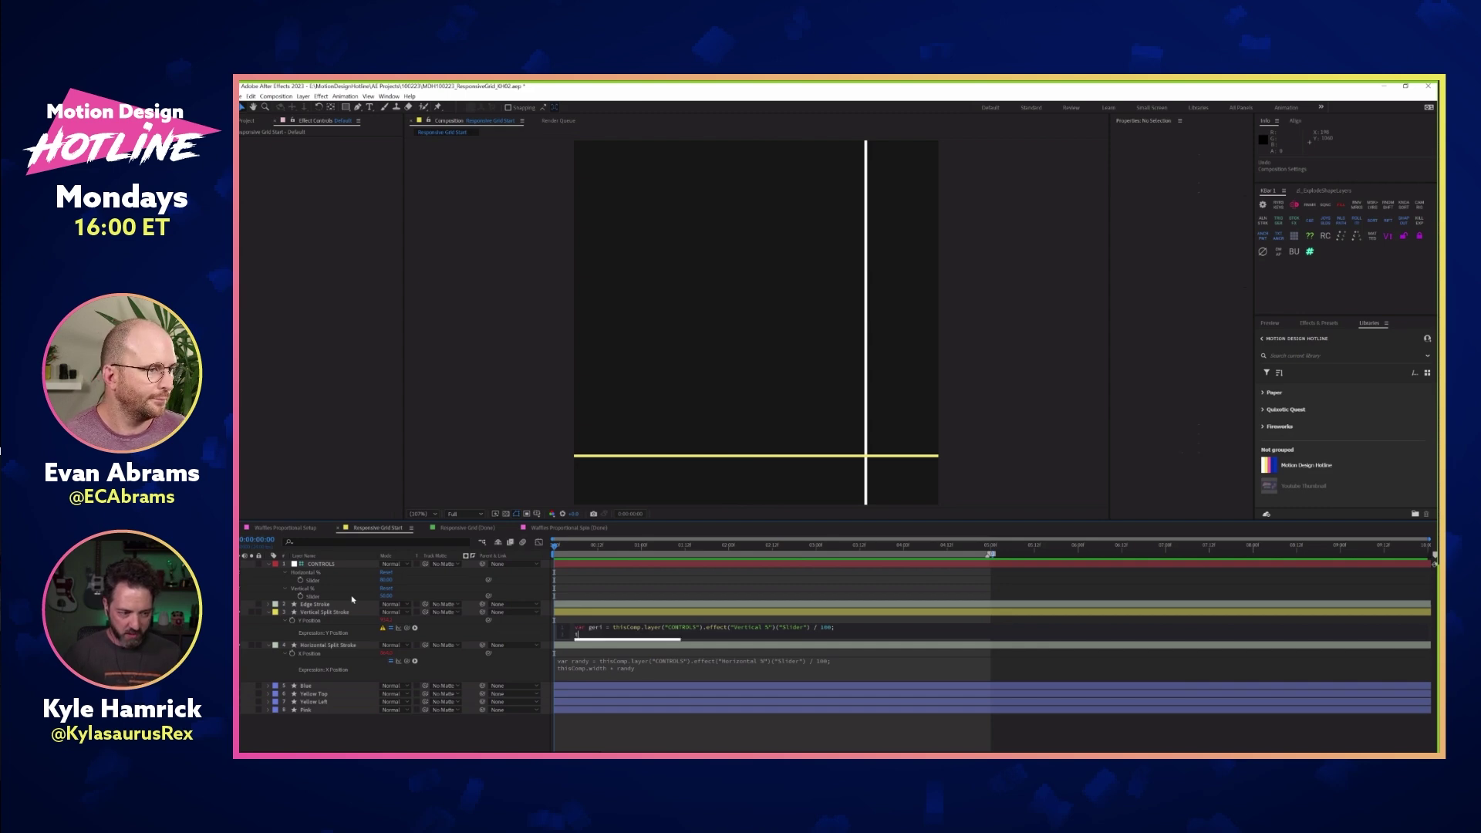
pyautogui.write('s')
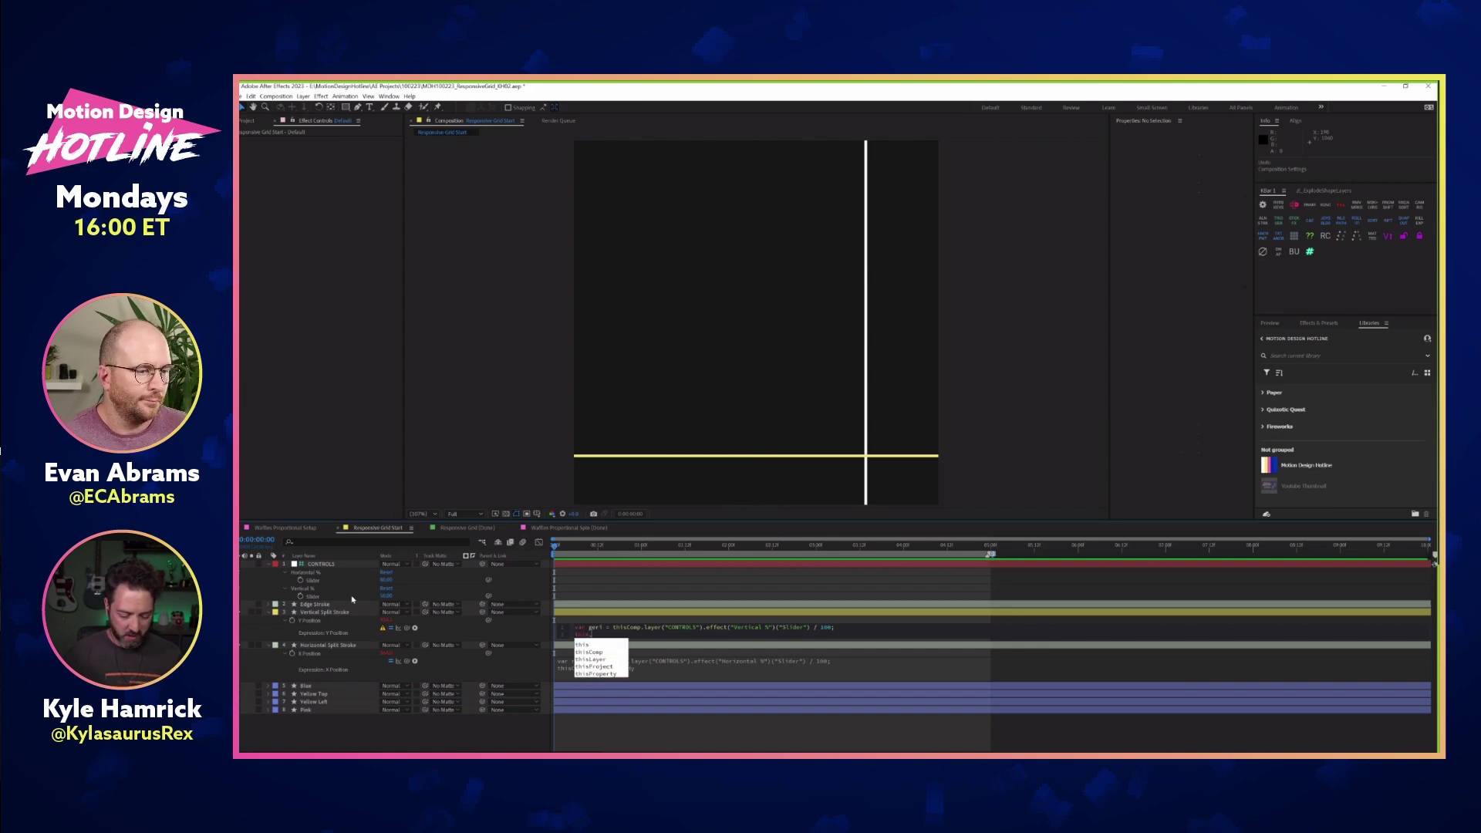
pyautogui.write('.height')
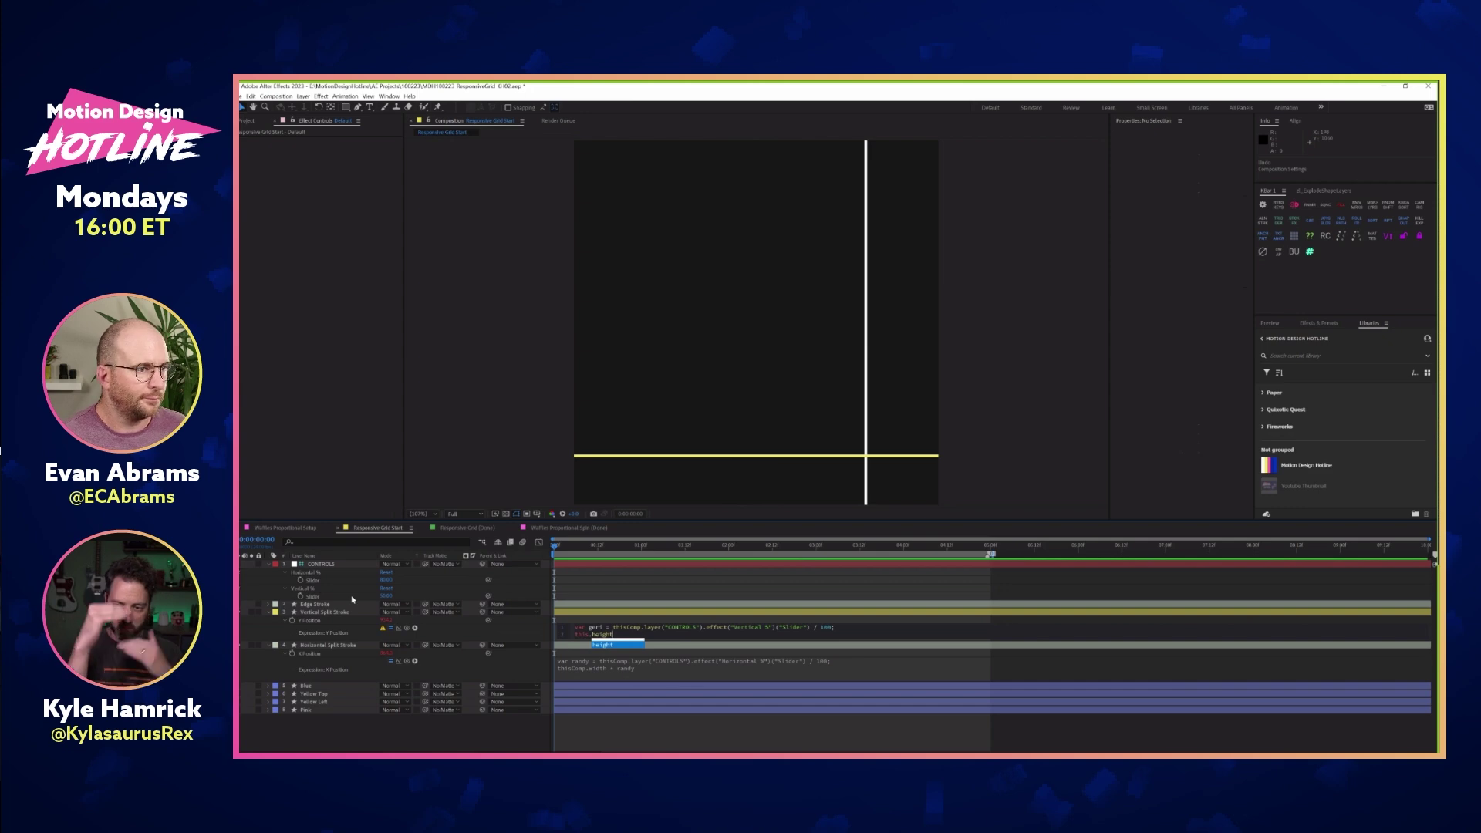
pyautogui.write(' * geri')
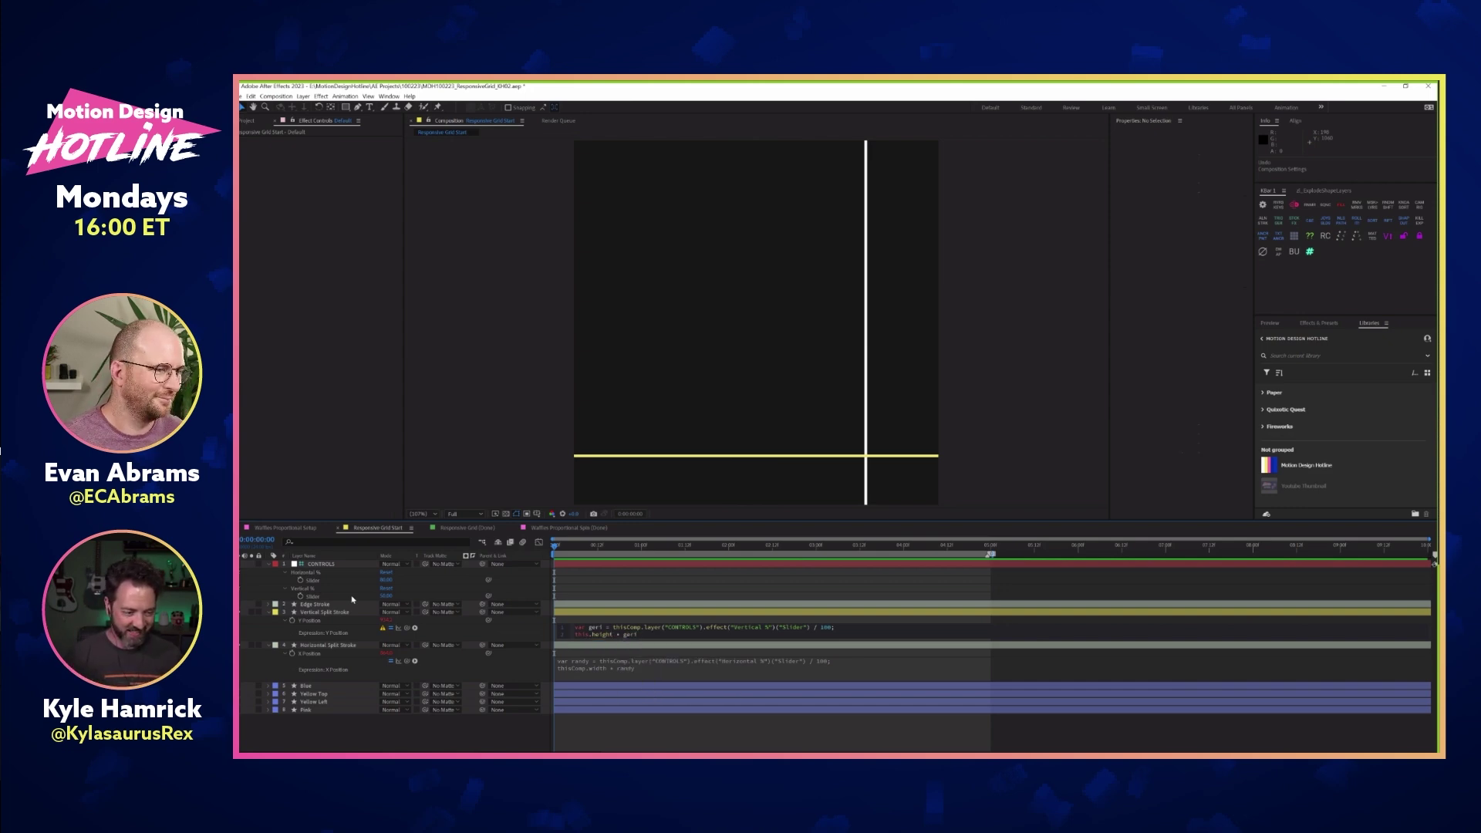
pyautogui.click(353, 599)
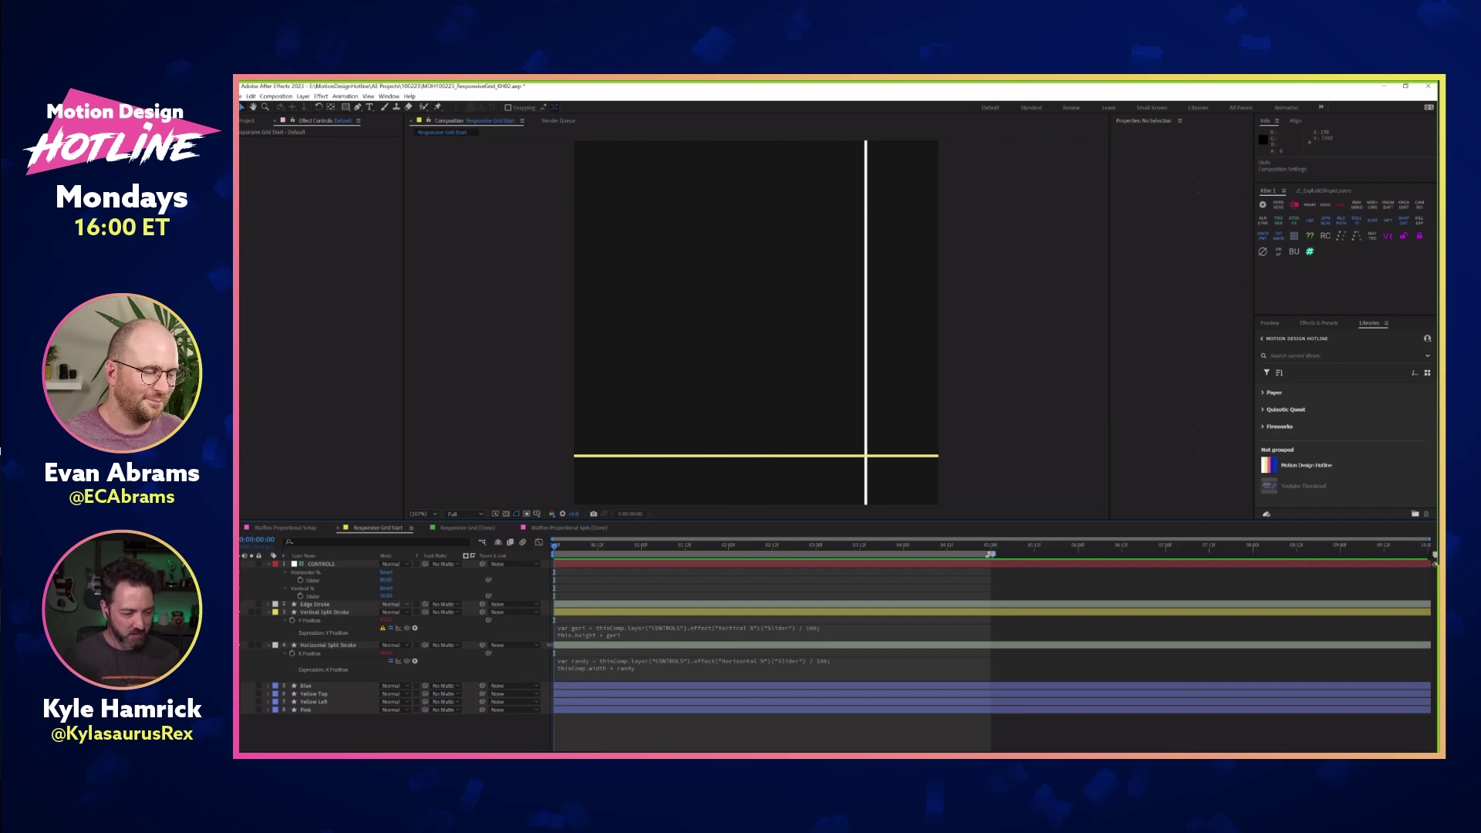
# Correct the second line of the Vertical Split Stroke's Y Position expression to thisComp.height * geri
pyautogui.click(596, 636)
pyautogui.write('Com')
pyautogui.click(590, 652)
pyautogui.click(593, 654)
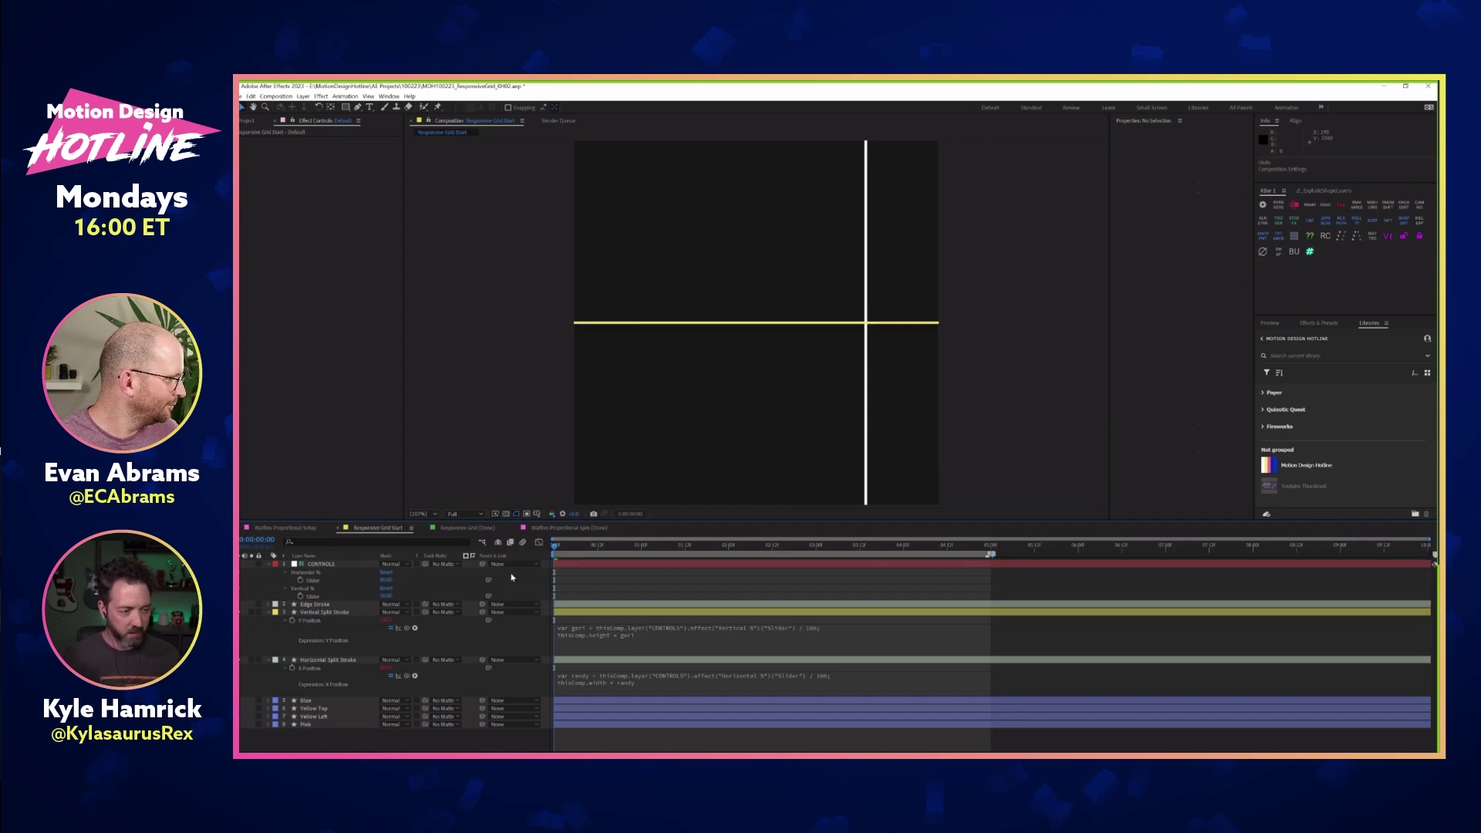
# Test the Vertical Split Stroke's movement by varying the Vertical % slider, and set the slider to 20
pyautogui.moveTo(385, 596)
pyautogui.mouseDown()
pyautogui.moveTo(420, 595)
pyautogui.moveTo(373, 595)
pyautogui.moveTo(421, 596)
pyautogui.moveTo(376, 598)
pyautogui.mouseUp()
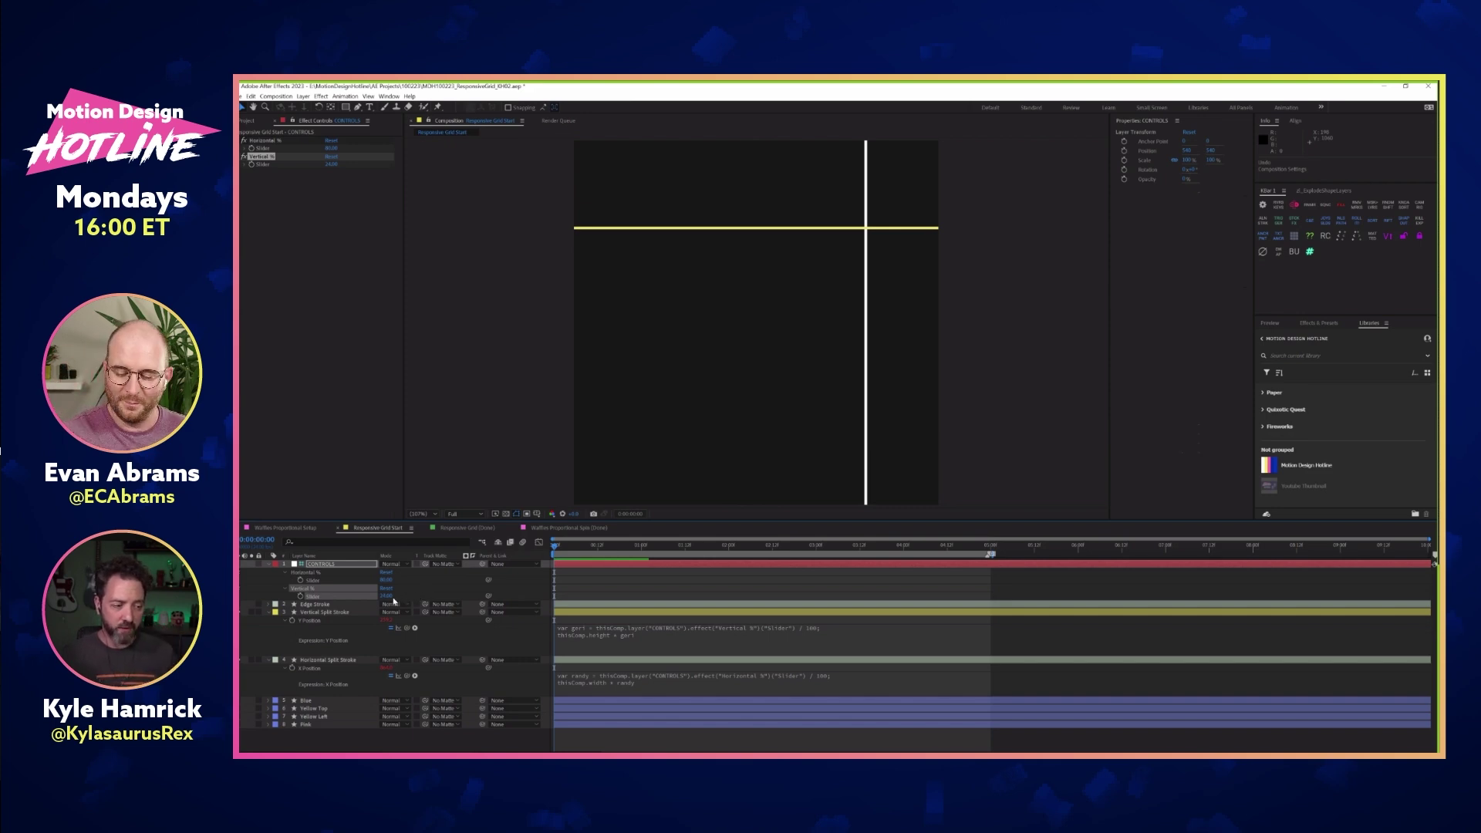
pyautogui.click(407, 600)
pyautogui.click(386, 596)
pyautogui.write('20')
pyautogui.press('Return')
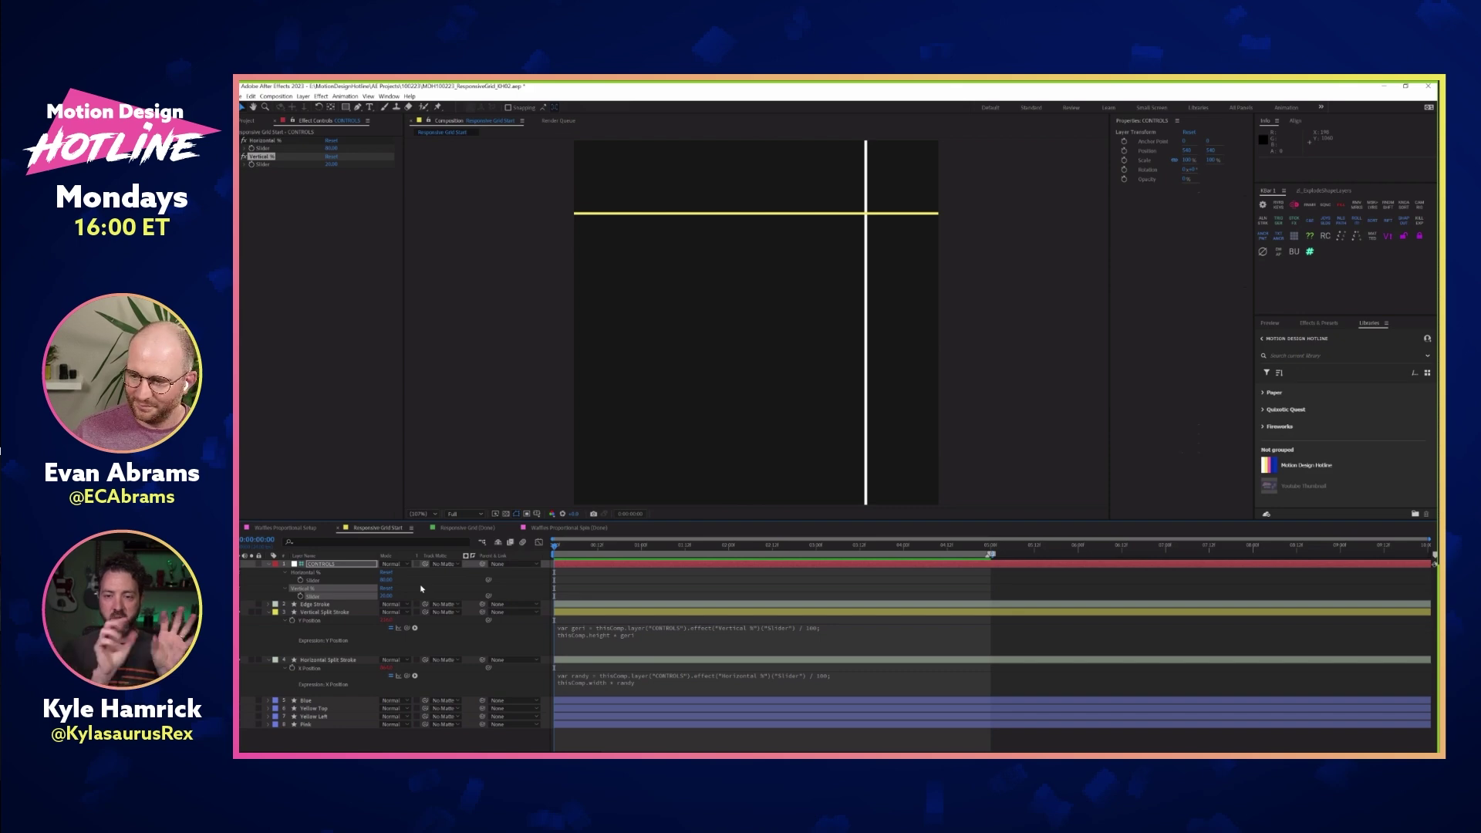
pyautogui.click(420, 589)
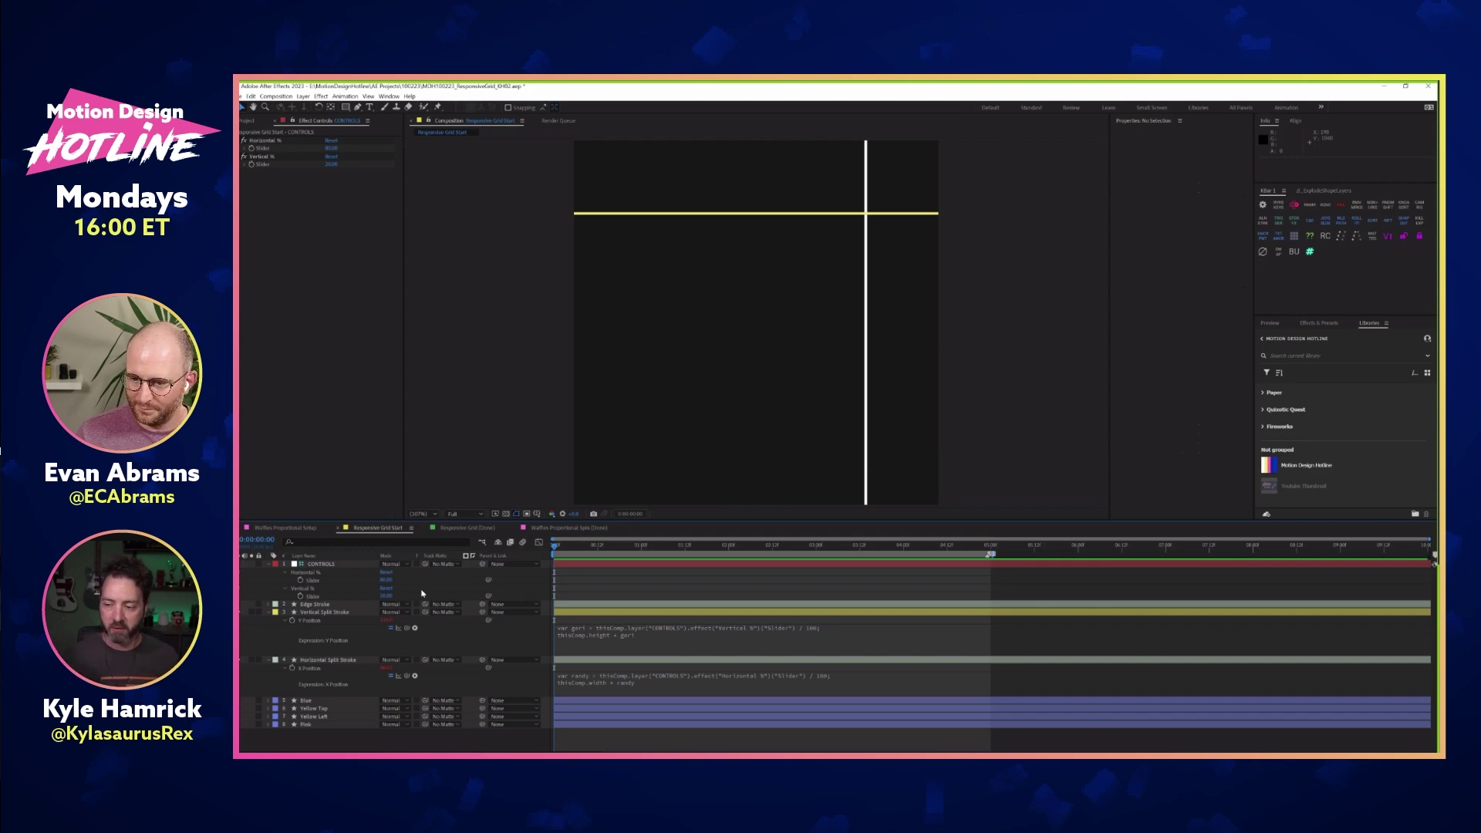
# Set both the Horizontal % and Vertical % sliders to 50
pyautogui.click(391, 581)
pyautogui.write('50')
pyautogui.press('Tab')
pyautogui.write('50')
pyautogui.press('Return')
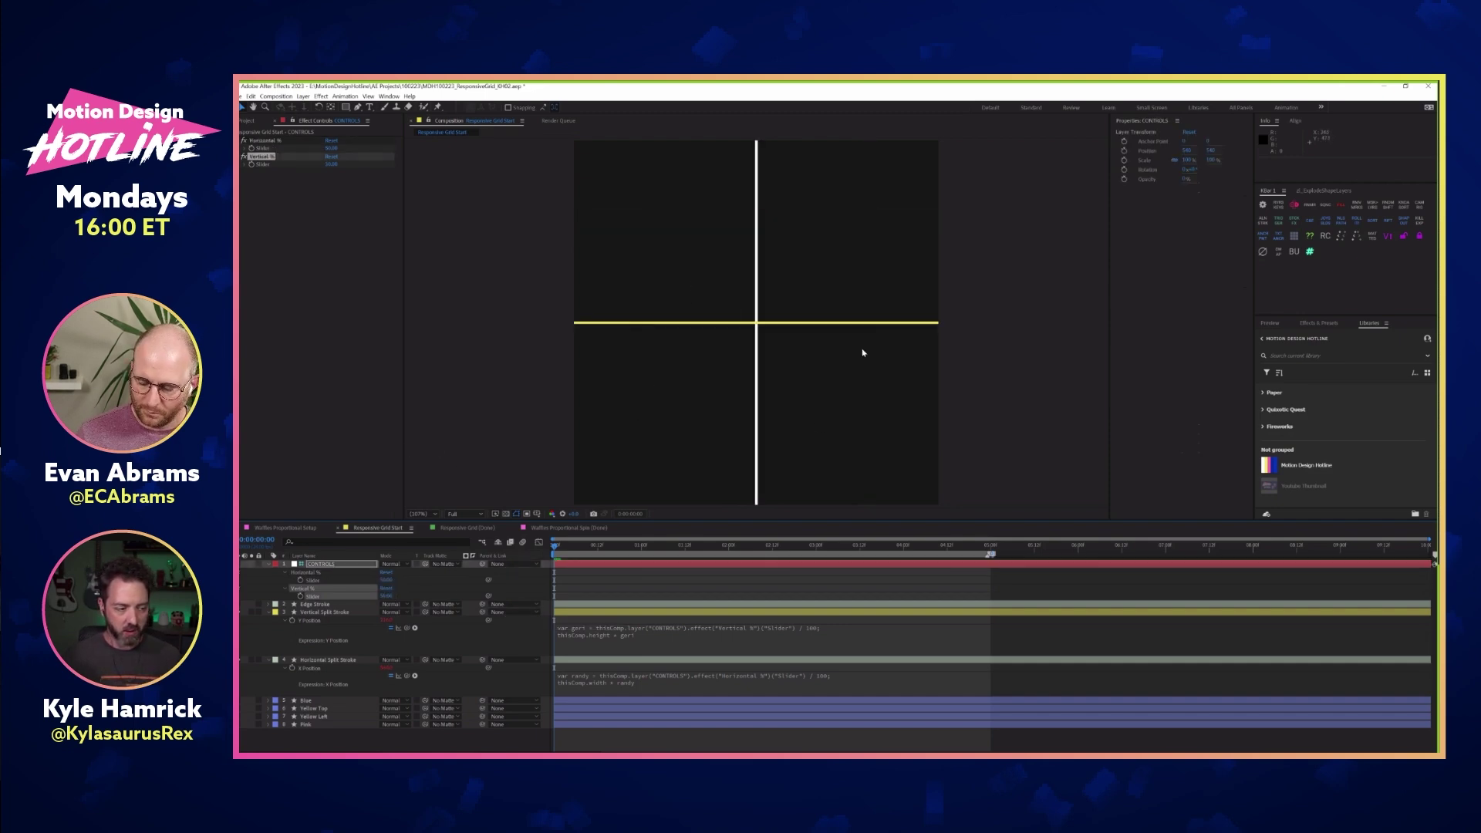
# Change the Vertical Split Stroke's stroke color to white and collapse the layer's properties
pyautogui.click(324, 612)
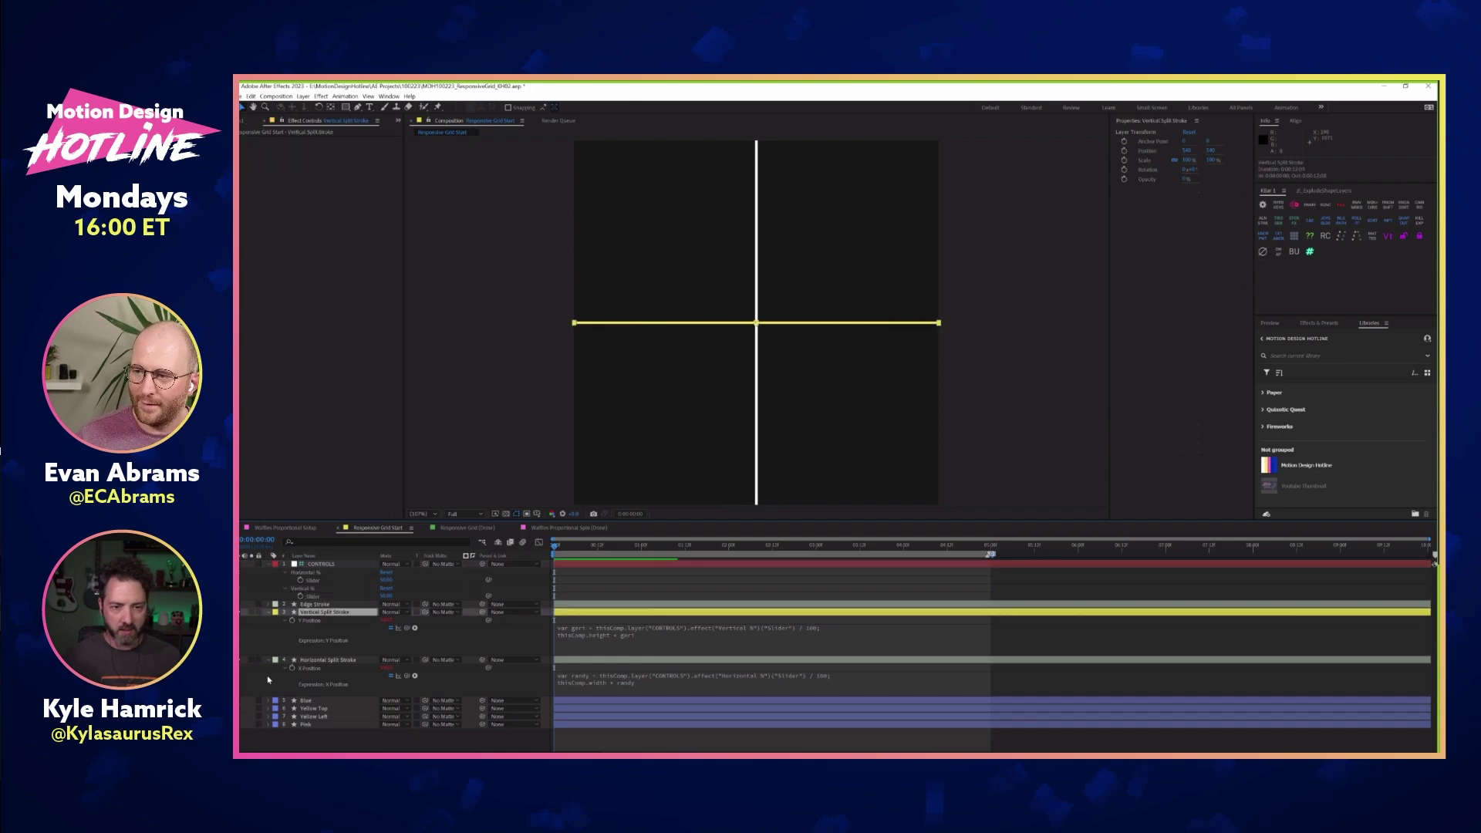
pyautogui.click(1185, 327)
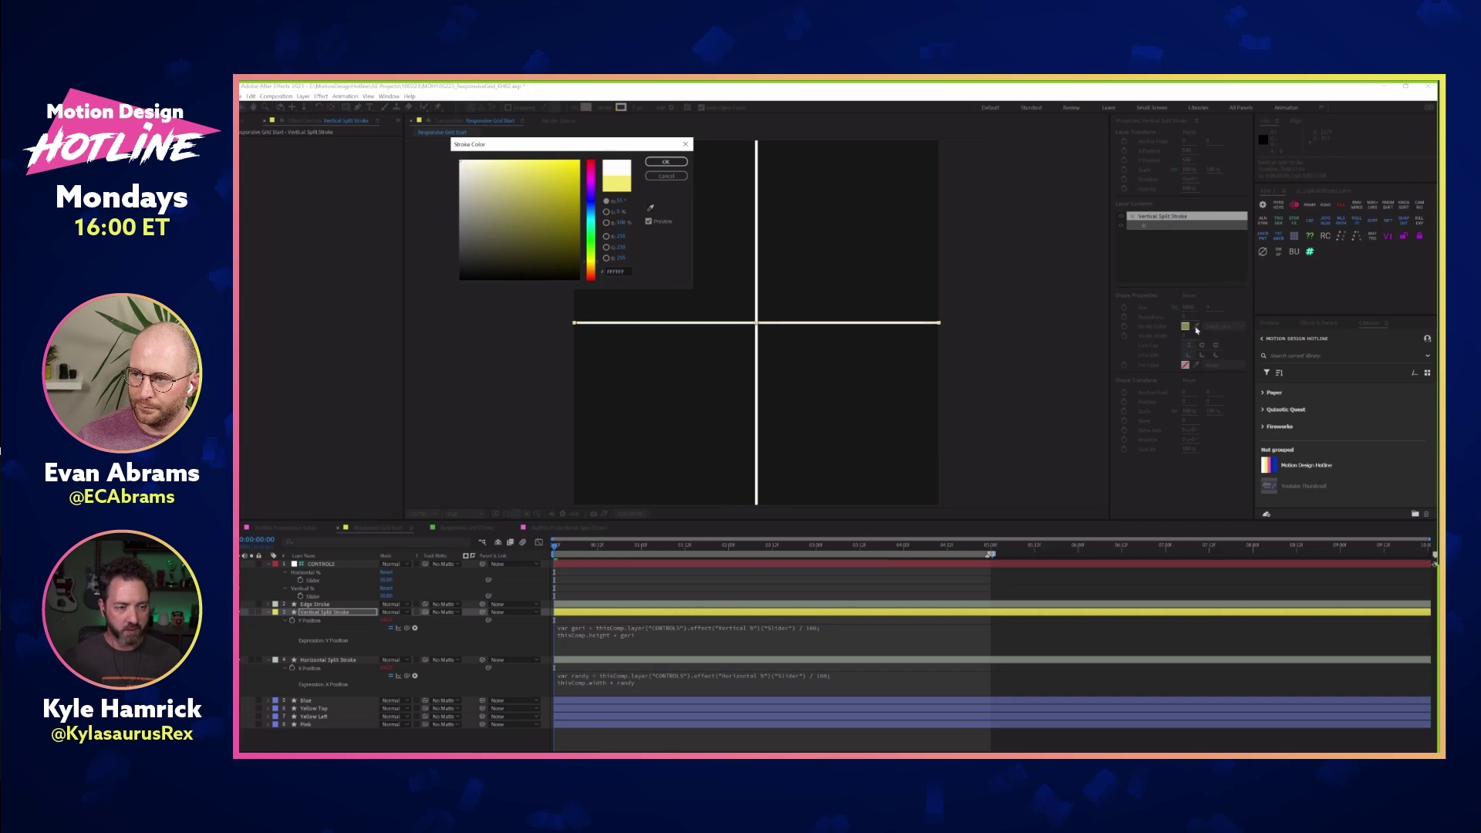
pyautogui.press('Return')
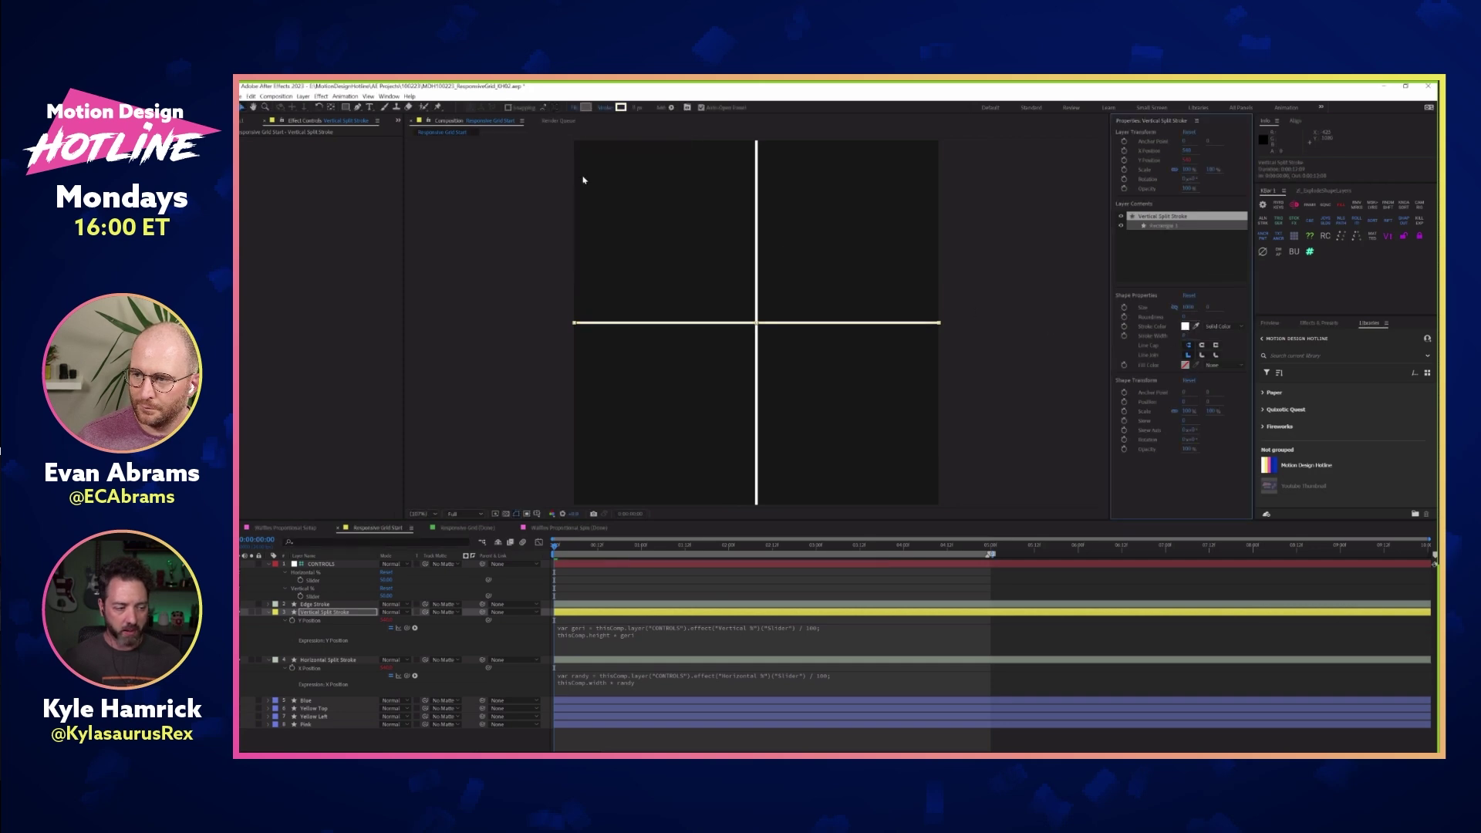
pyautogui.hotkey('ctrl', '`')
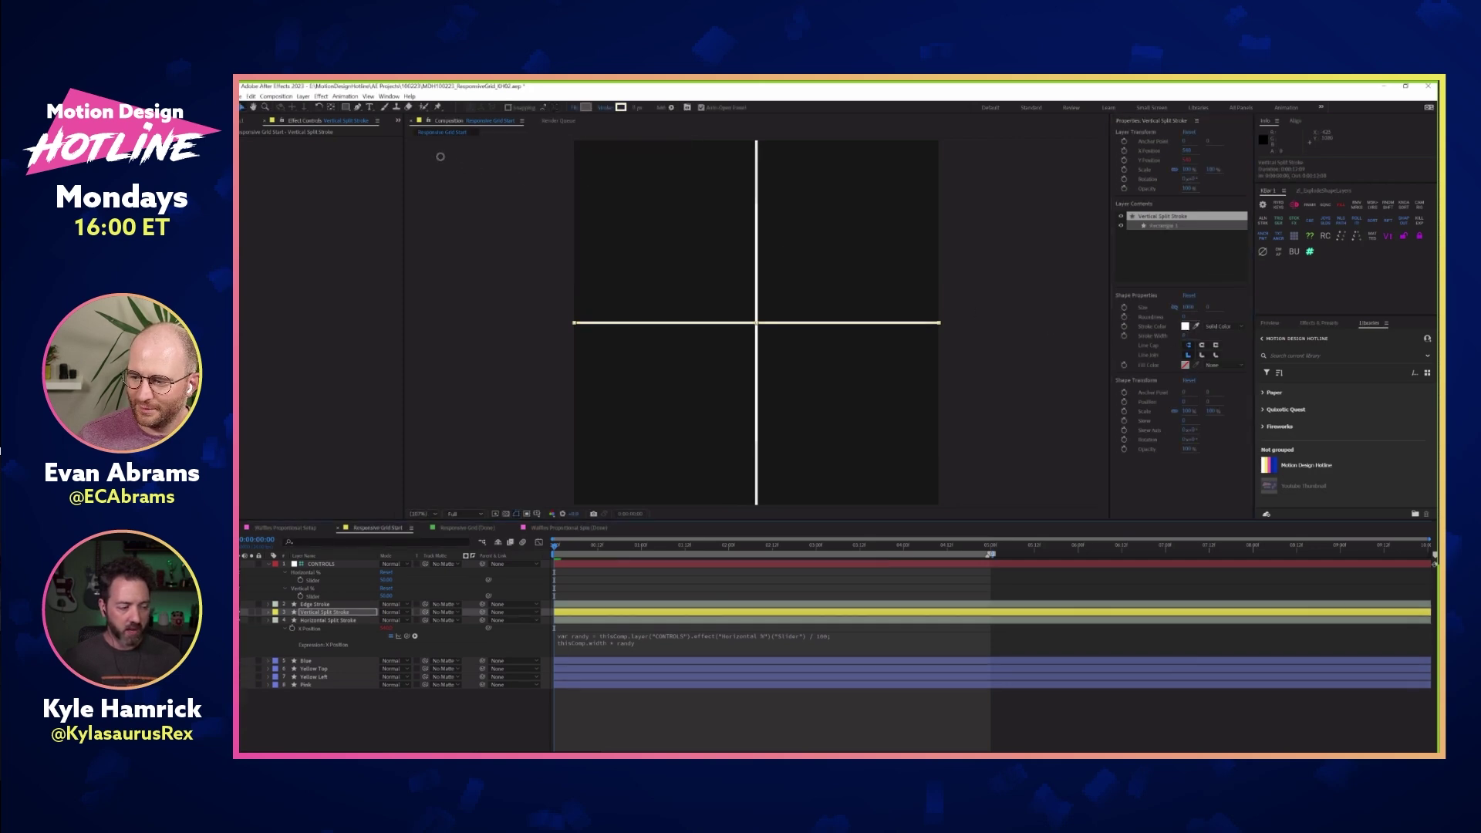
pyautogui.click(439, 157)
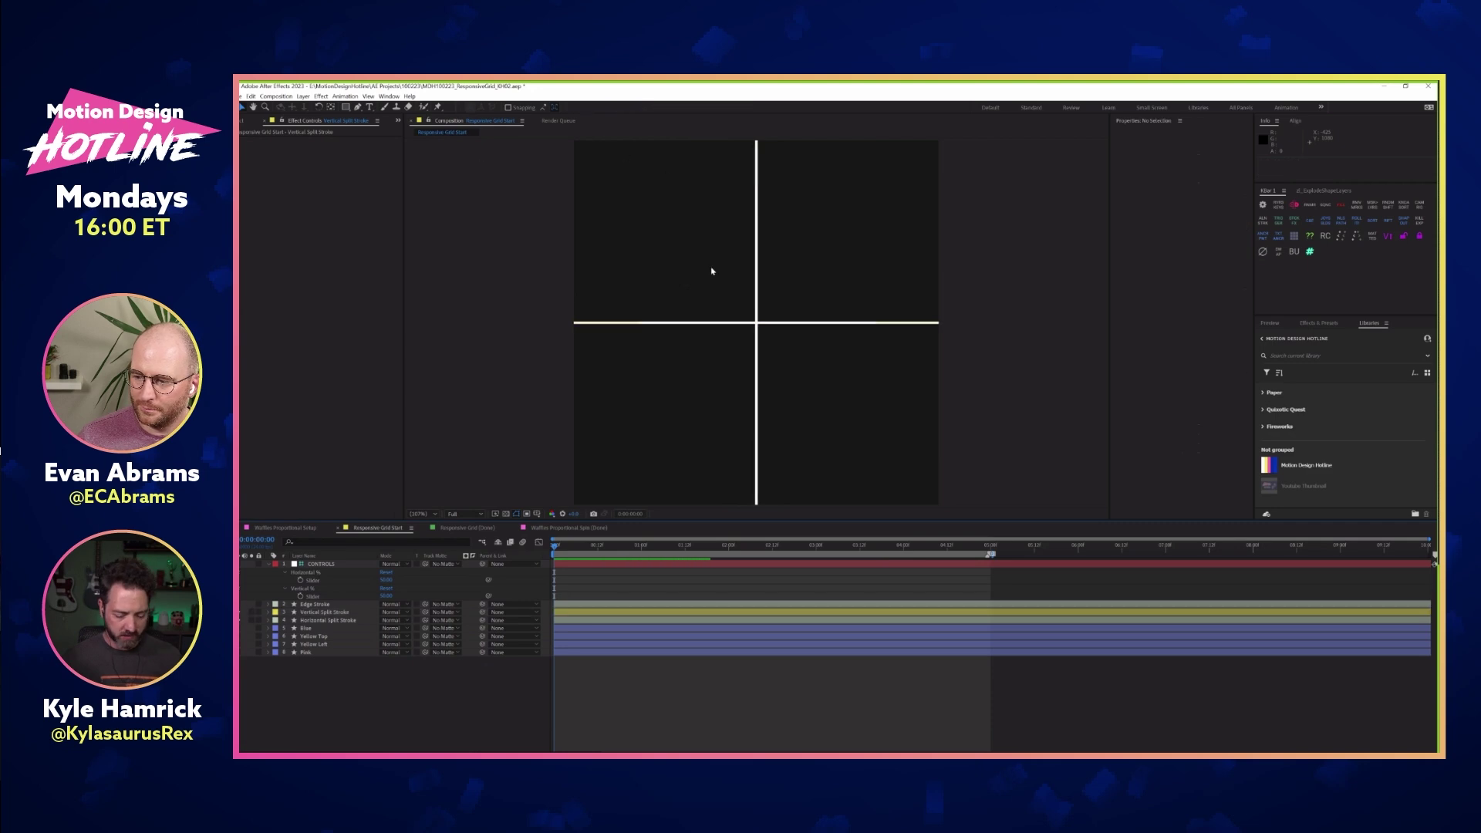
# Select both split stroke layers and reveal only their expression-driven position properties, with the expression text collapsed
pyautogui.click(747, 281)
pyautogui.keyDown('shift'); pyautogui.click(791, 323); pyautogui.keyUp('shift')
pyautogui.press('e')
pyautogui.press('e')
pyautogui.hotkey('ctrl', '`')
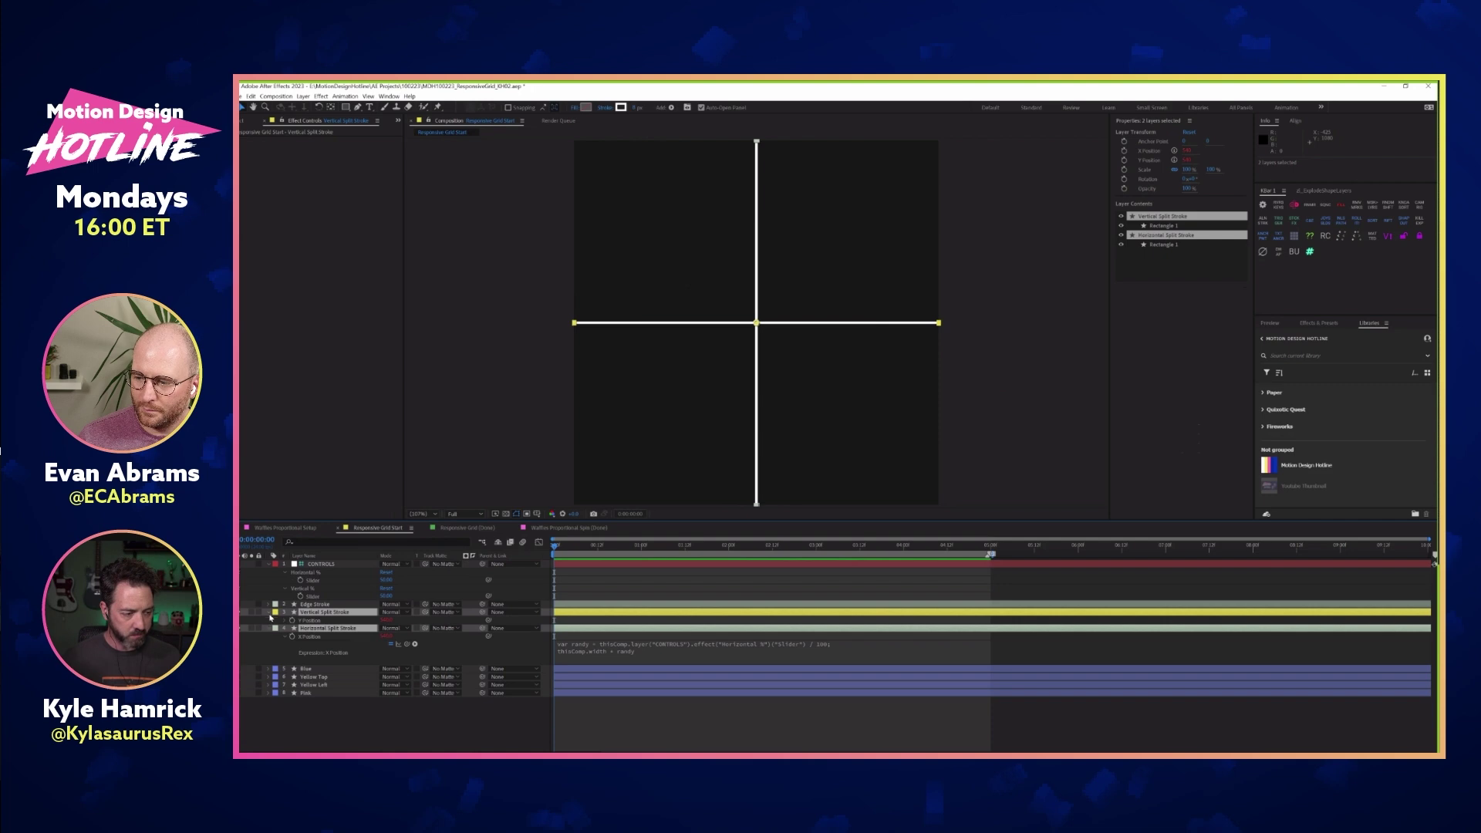
pyautogui.hotkey('ctrl', 'shift', 'a')
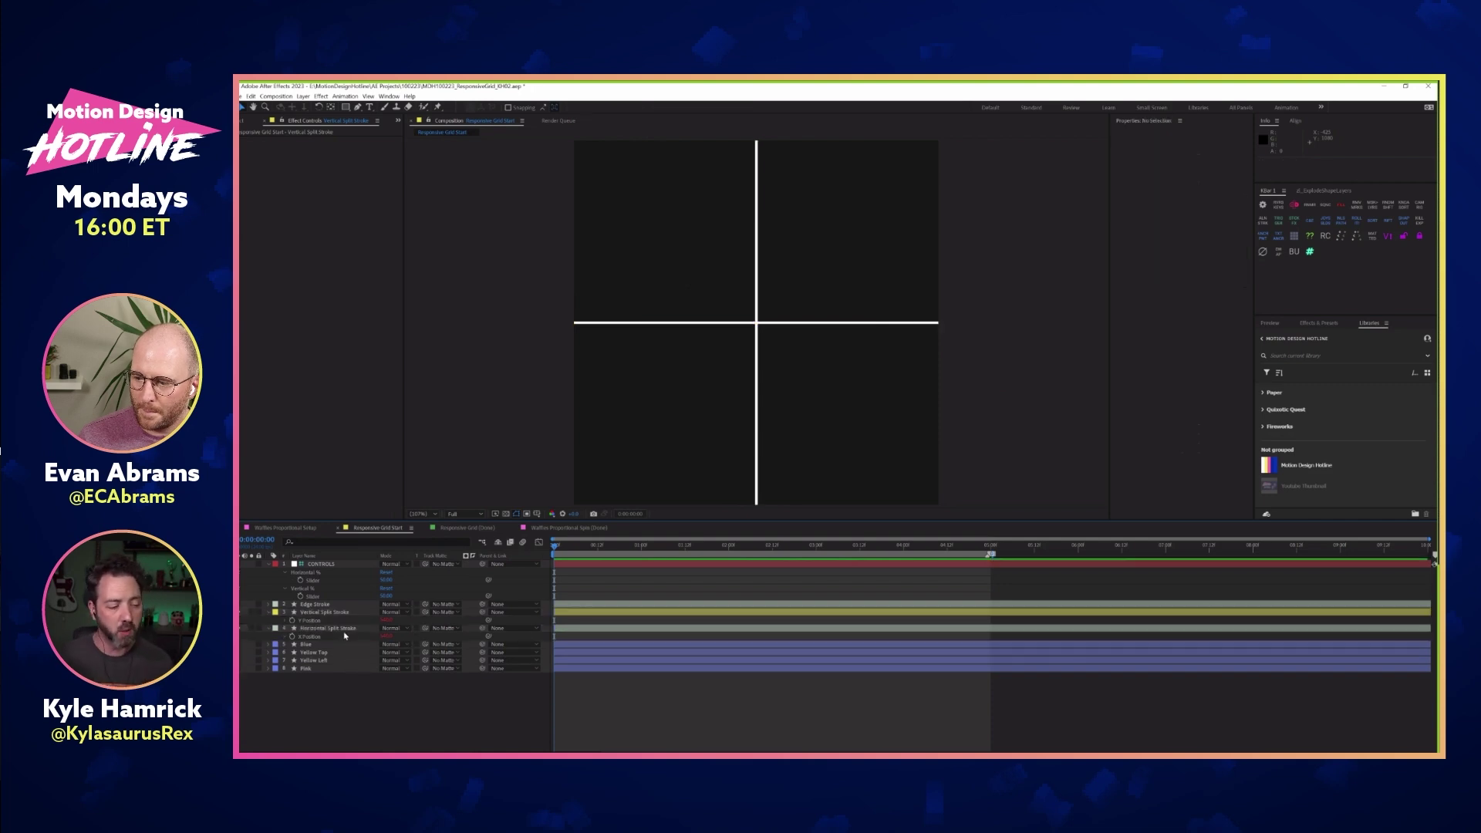
# Hide the Pink layer and make the Blue panel visible beneath the split strokes
pyautogui.hotkey('ctrl', 'Up')
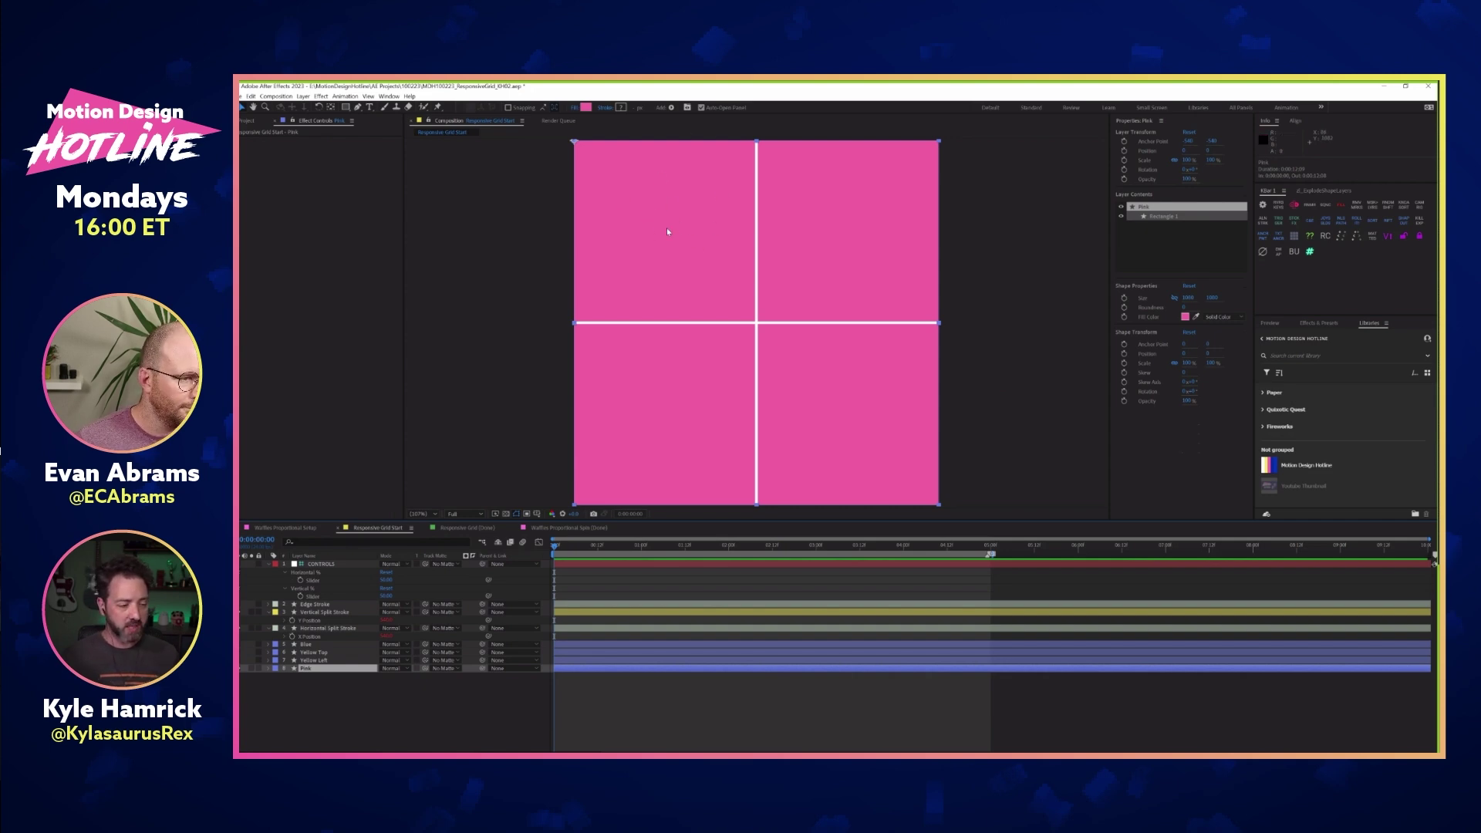
pyautogui.click(246, 668)
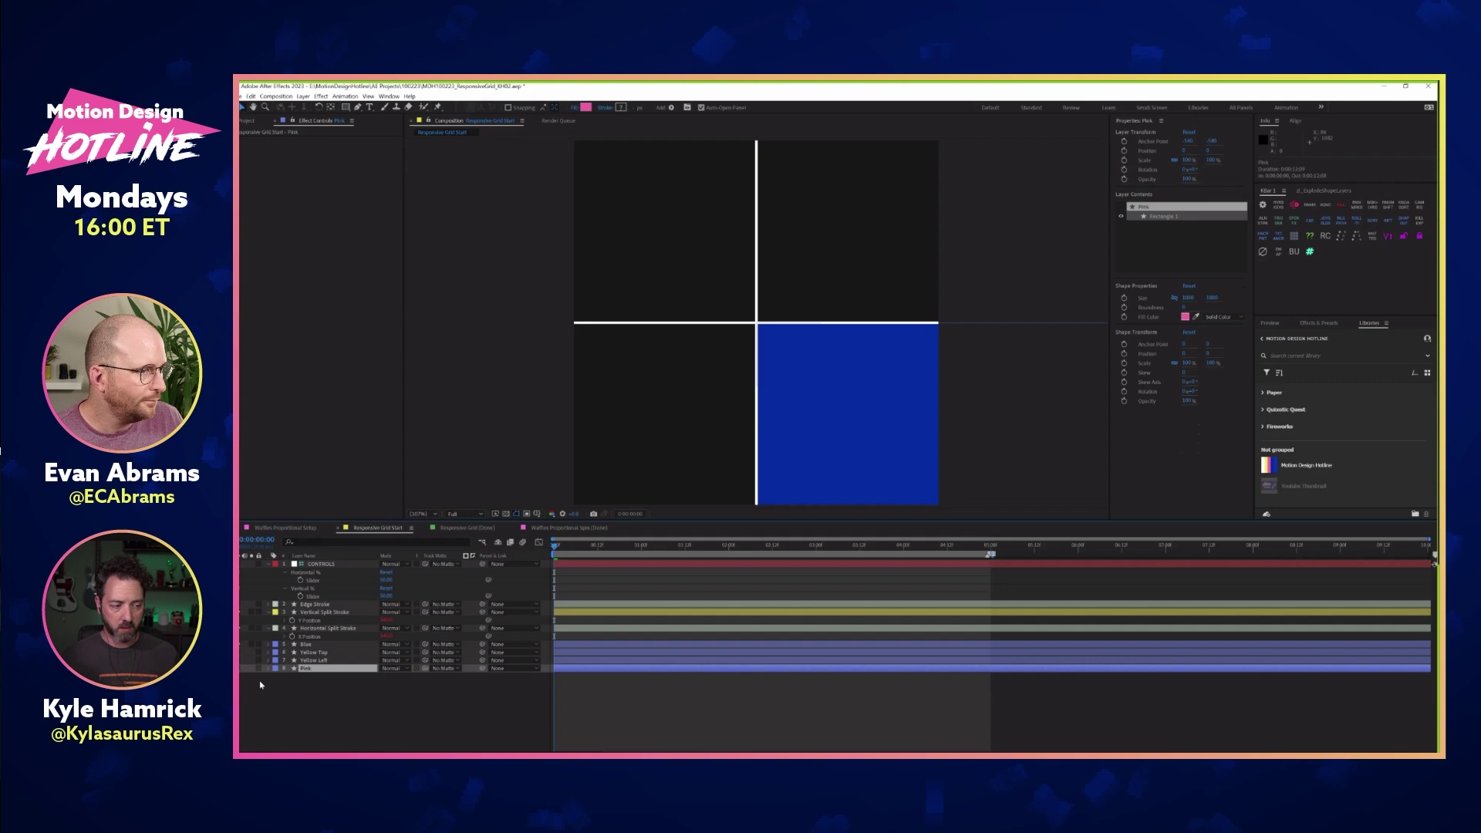
pyautogui.click(241, 645)
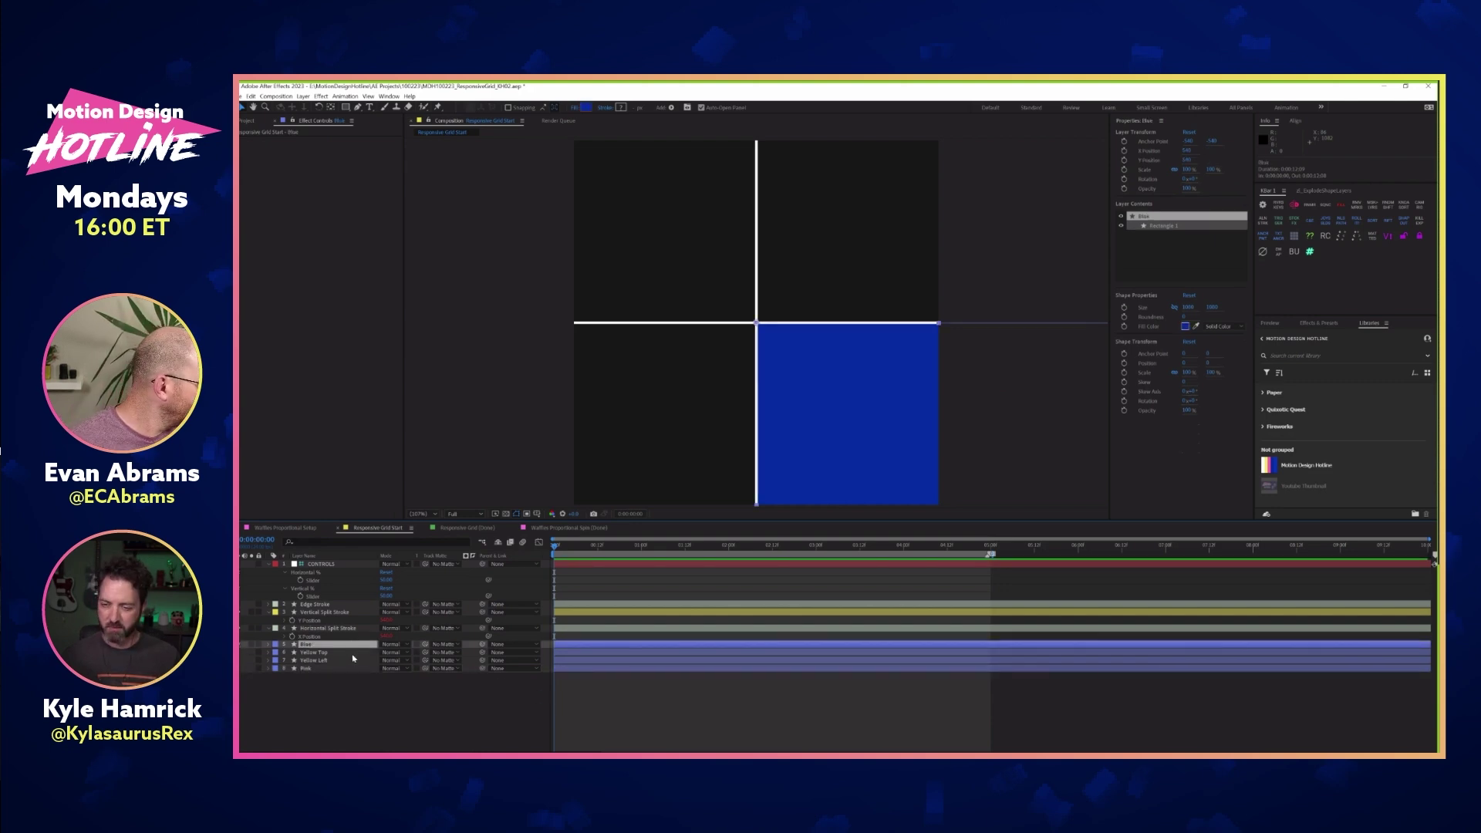
# Set the Horizontal % and Vertical % sliders to 40 to shift the strokes away from the Blue panel
pyautogui.moveTo(387, 581); pyautogui.dragTo(384, 581)
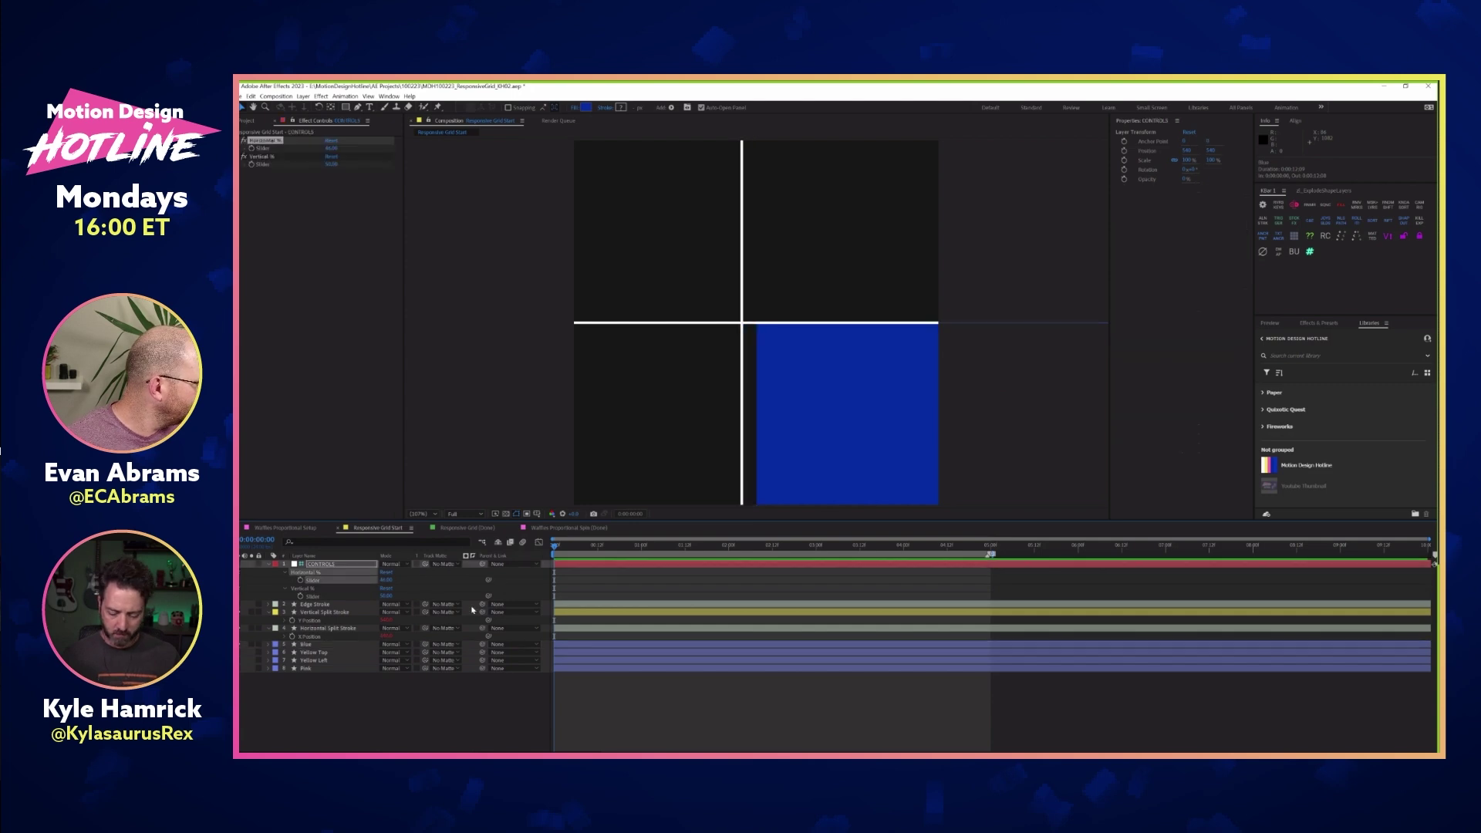
pyautogui.click(389, 581)
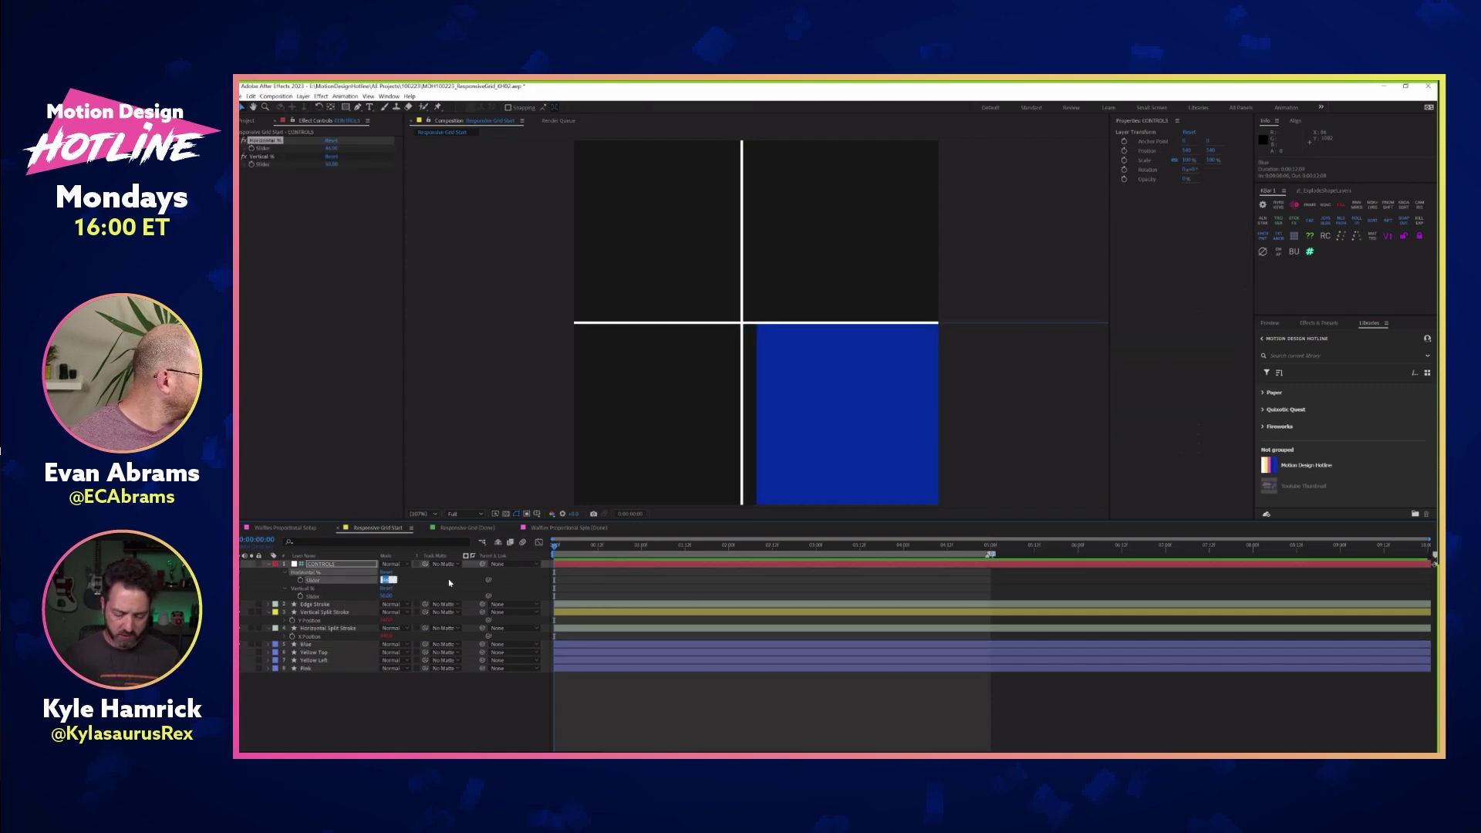
pyautogui.press('Tab')
pyautogui.write('40')
pyautogui.press('Return')
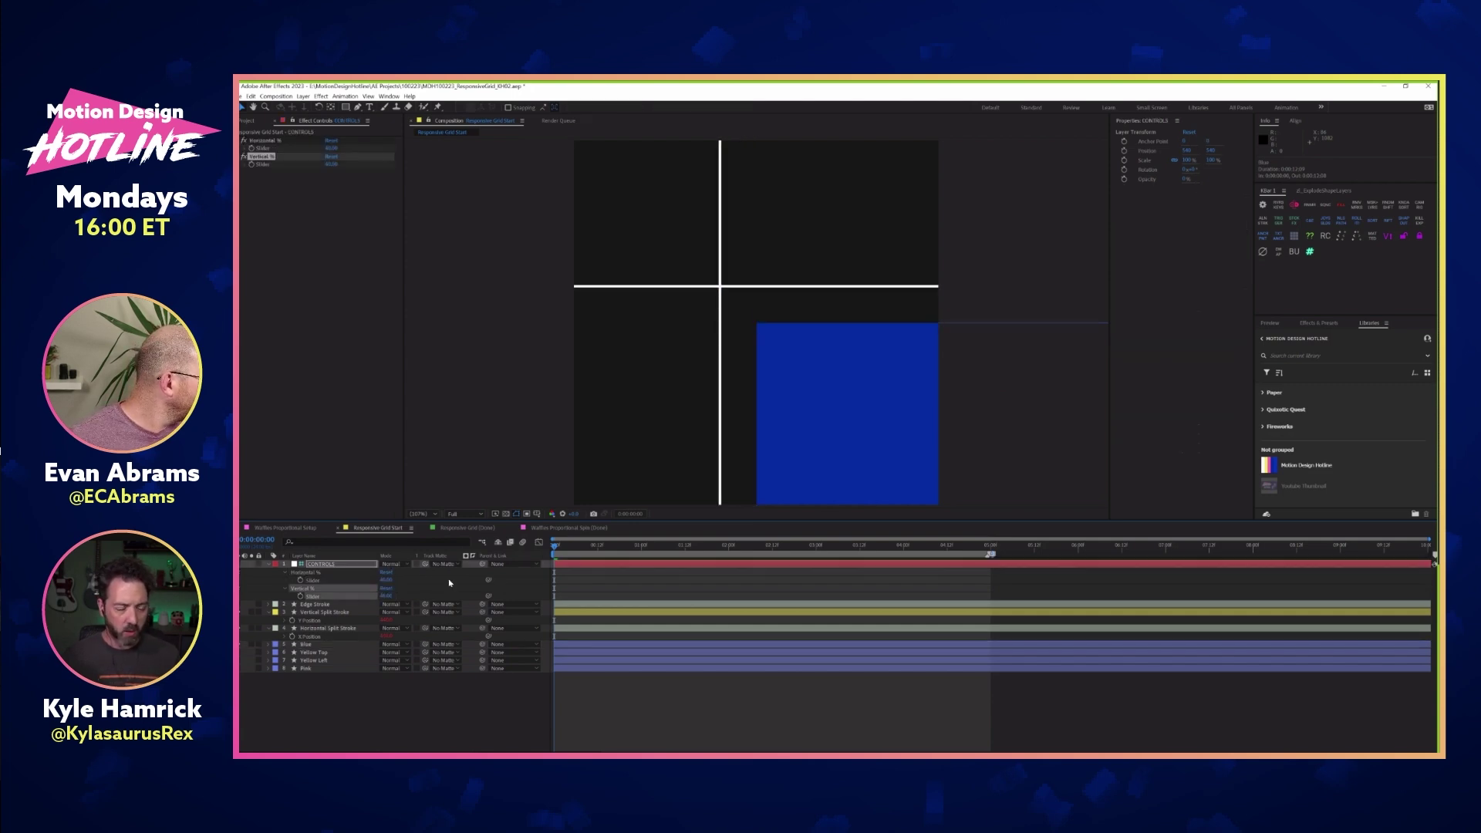
# Try moving the Blue panel freely by its upper-left corner to demonstrate its anchor point
pyautogui.click(807, 376)
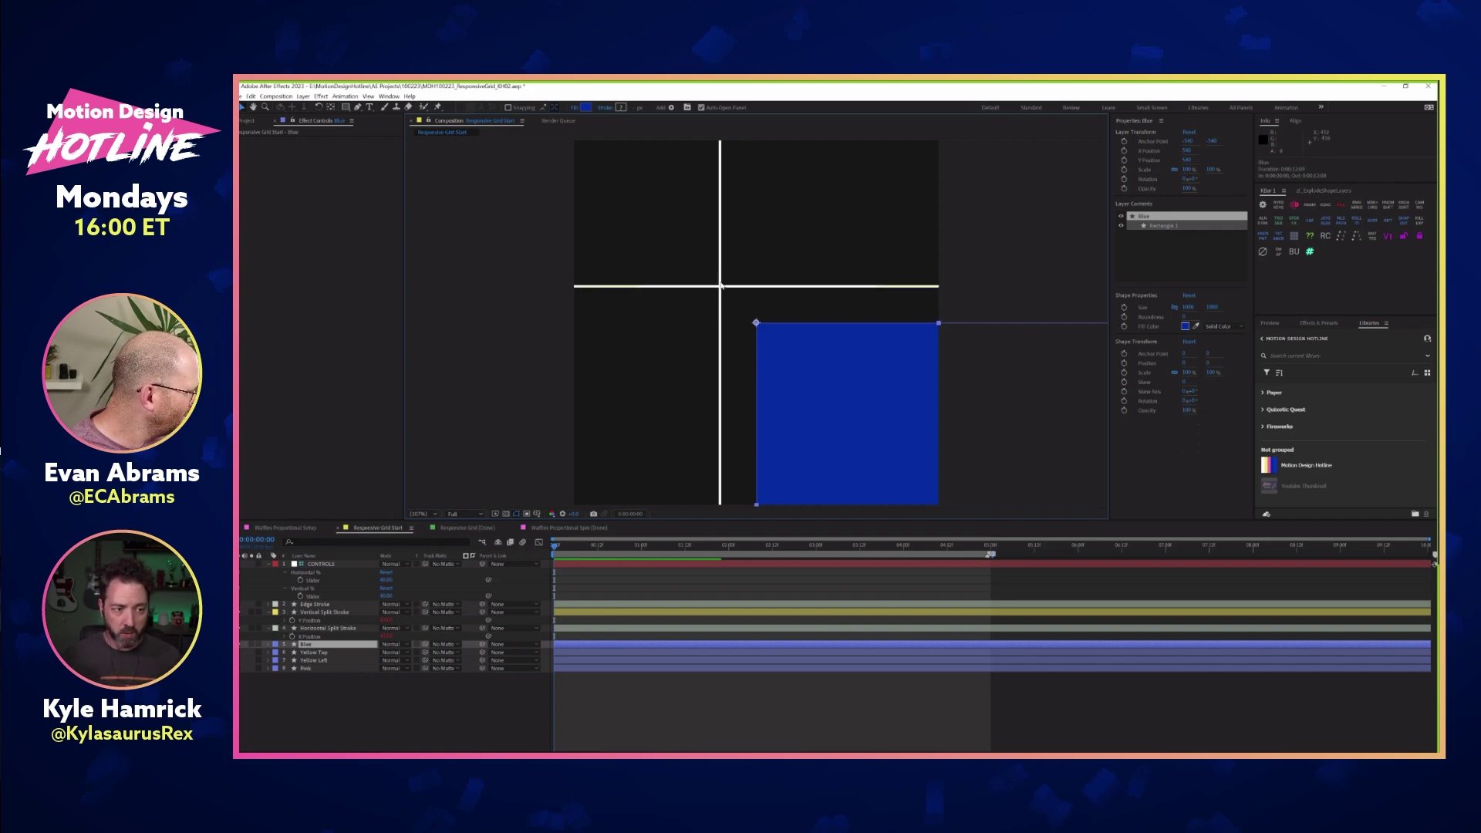
pyautogui.moveTo(756, 324); pyautogui.dragTo(762, 323)
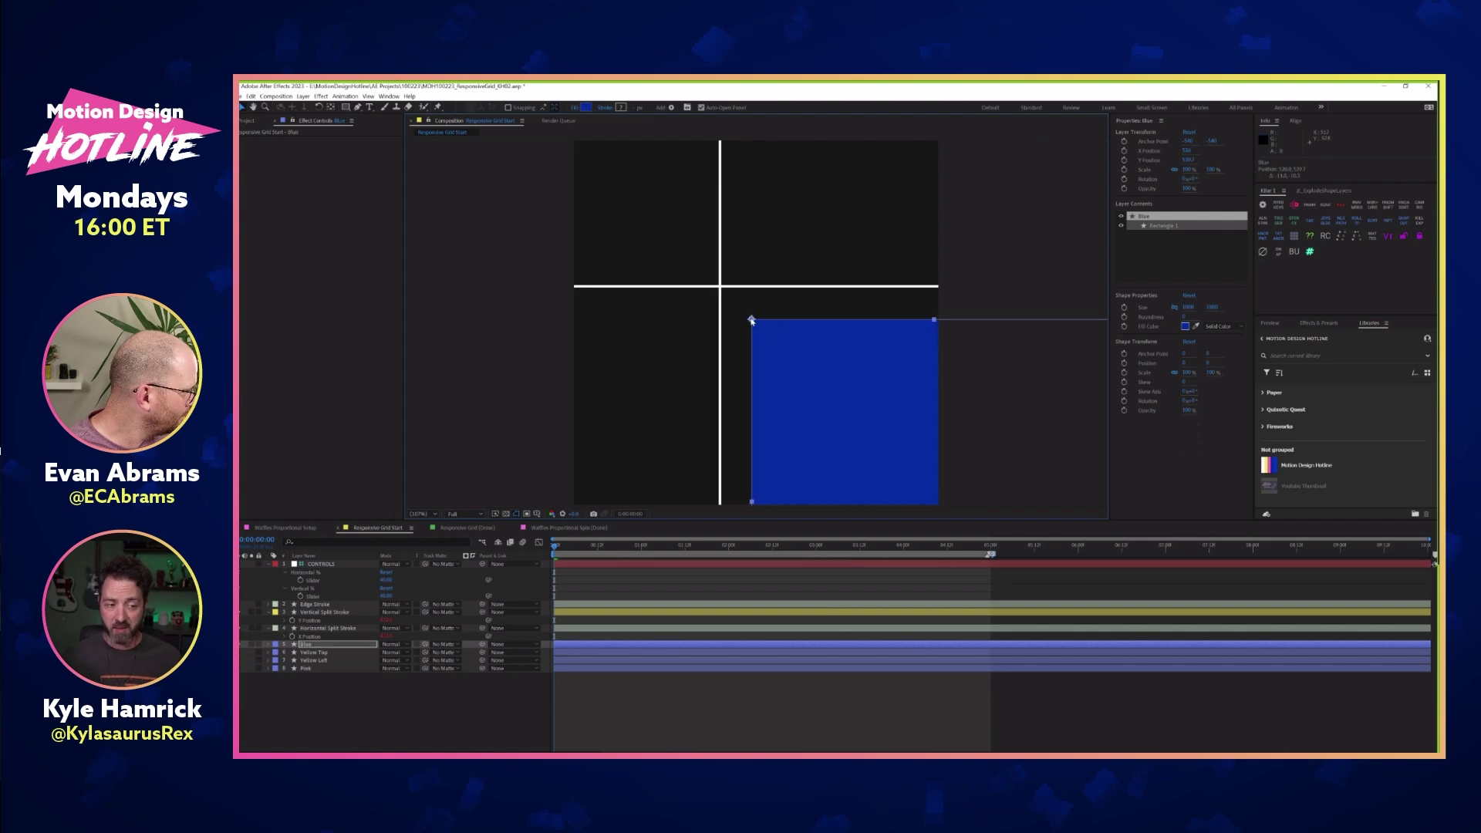
pyautogui.moveTo(759, 340); pyautogui.dragTo(806, 360)
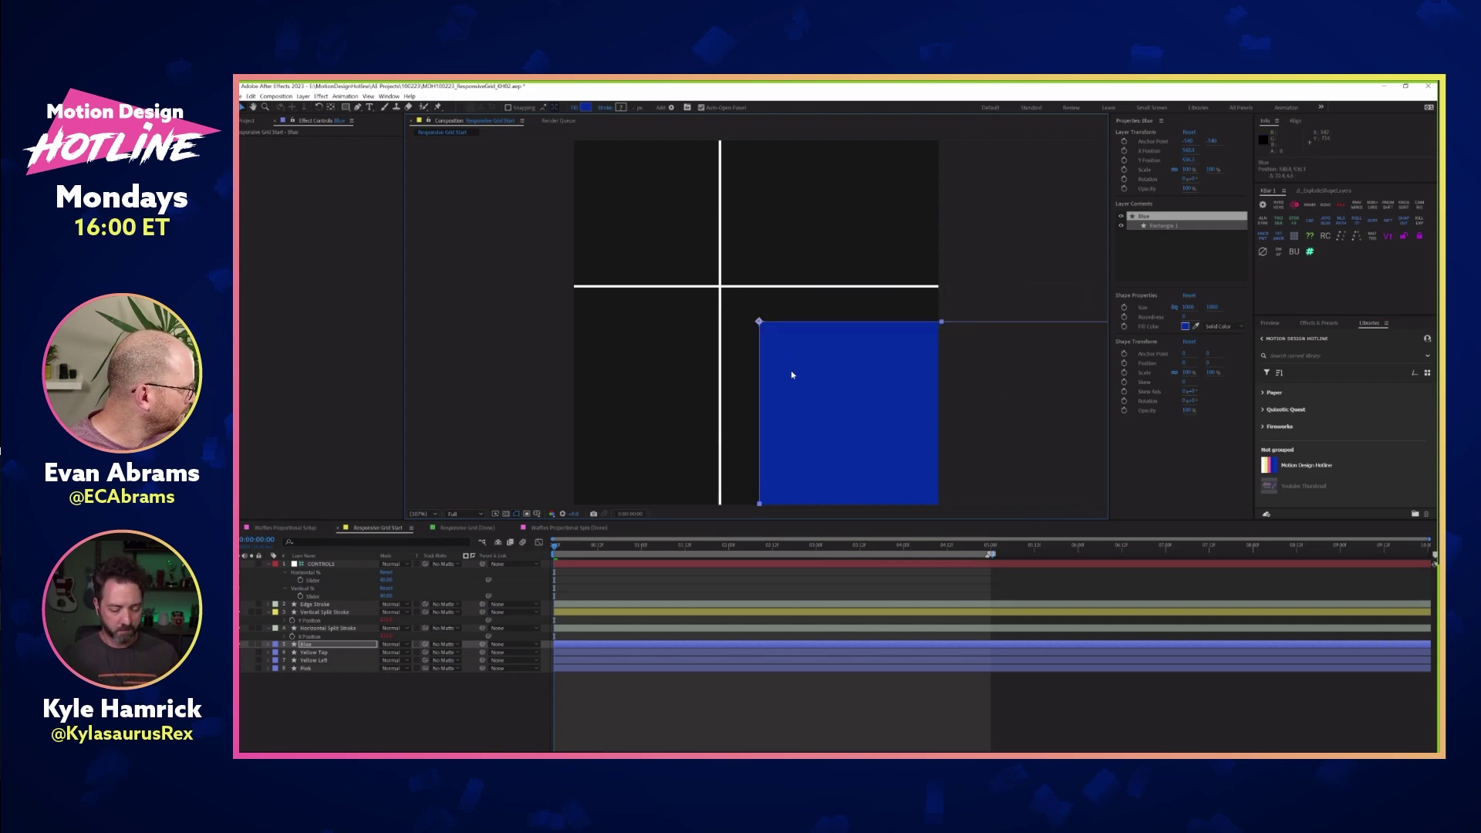
# Link the Blue panel's X Position to the Horizontal Split Stroke's X Position and its Y Position to the Vertical Split Stroke's Y Position
pyautogui.press('p')
pyautogui.press('F2')
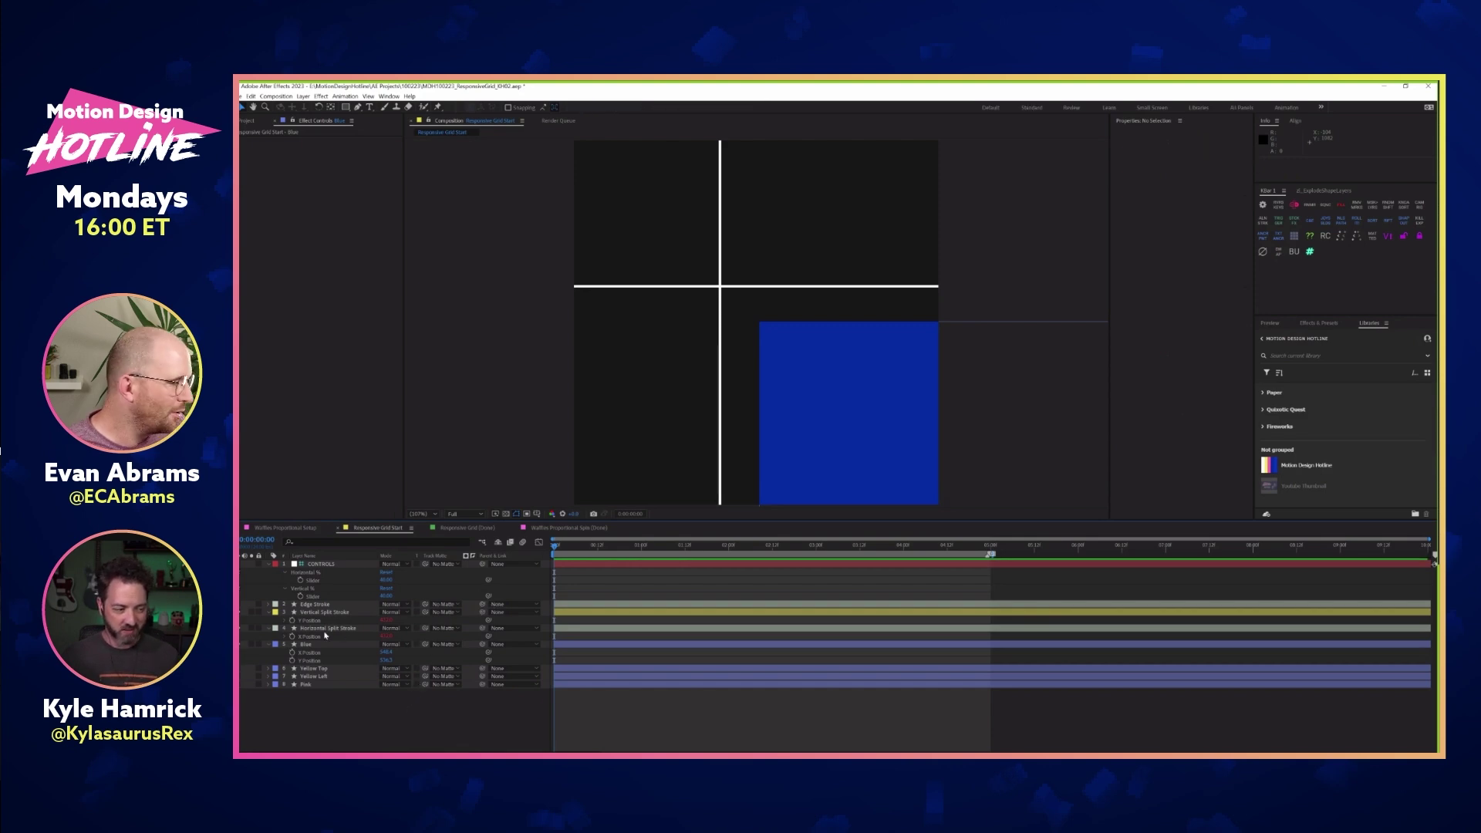
pyautogui.moveTo(488, 654)
pyautogui.mouseDown()
pyautogui.moveTo(359, 642)
pyautogui.moveTo(309, 594)
pyautogui.moveTo(330, 640)
pyautogui.mouseUp()
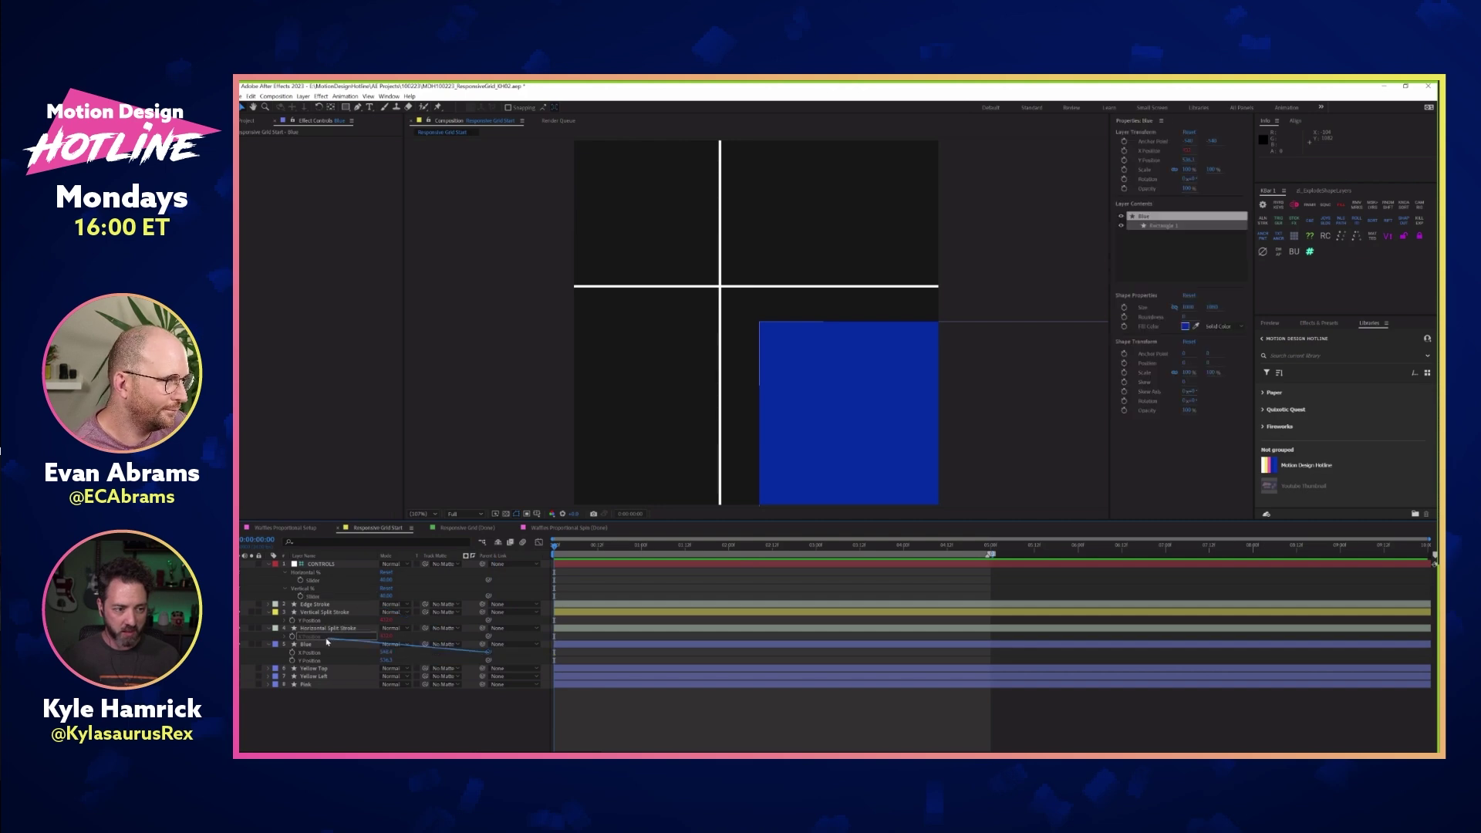
pyautogui.moveTo(488, 660)
pyautogui.mouseDown()
pyautogui.moveTo(362, 626)
pyautogui.moveTo(395, 580)
pyautogui.moveTo(420, 580)
pyautogui.moveTo(358, 580)
pyautogui.moveTo(409, 580)
pyautogui.moveTo(382, 581)
pyautogui.mouseUp()
# Test the Blue panel's position links with the CONTROLS sliders, and restore the sliders to 40
pyautogui.click(453, 694)
pyautogui.write('40')
pyautogui.click(469, 582)
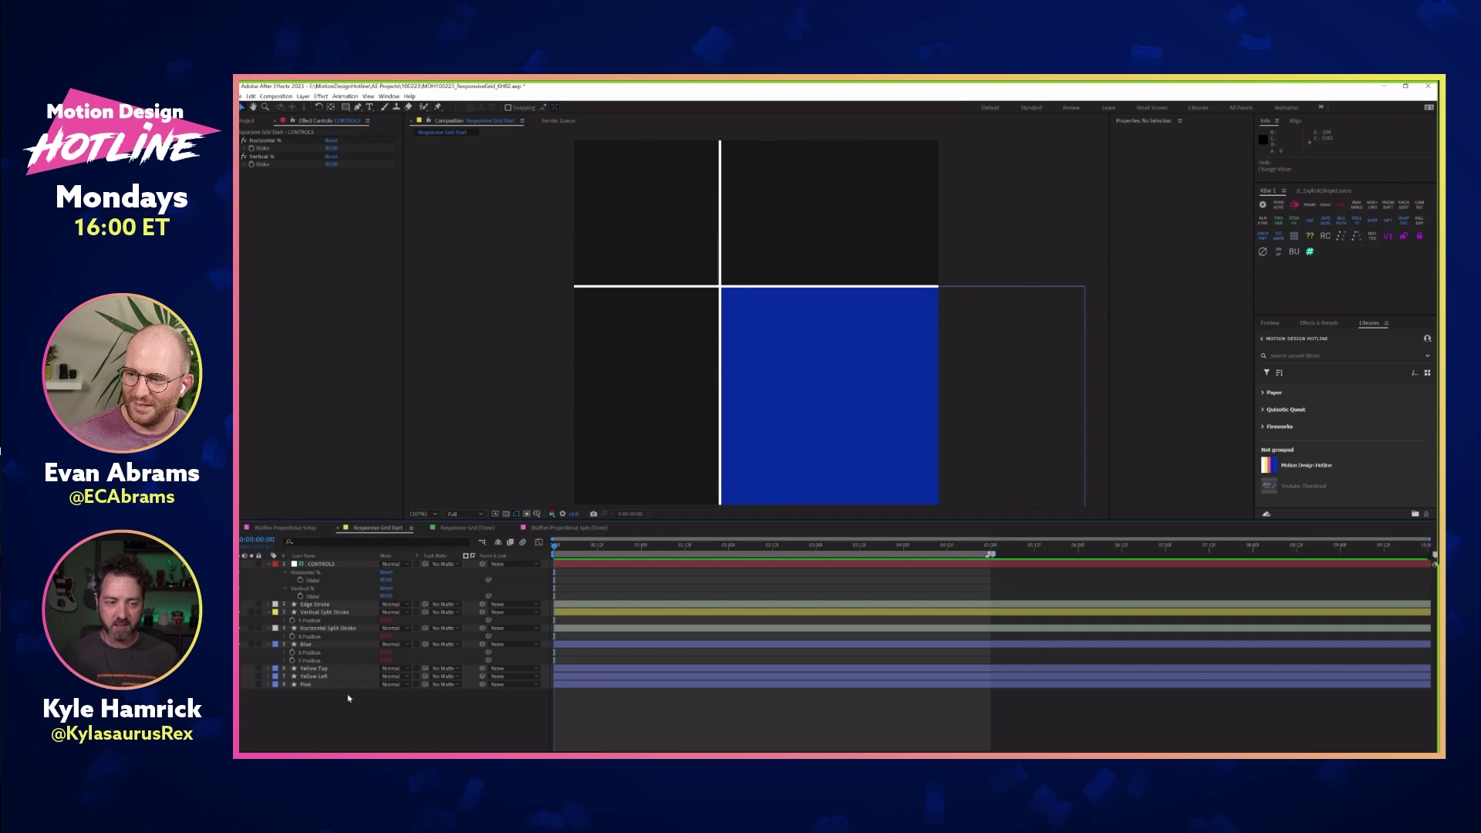
# Make the Pink layer visible with its Scale property revealed, and select the CONTROLS layer
pyautogui.press('/')
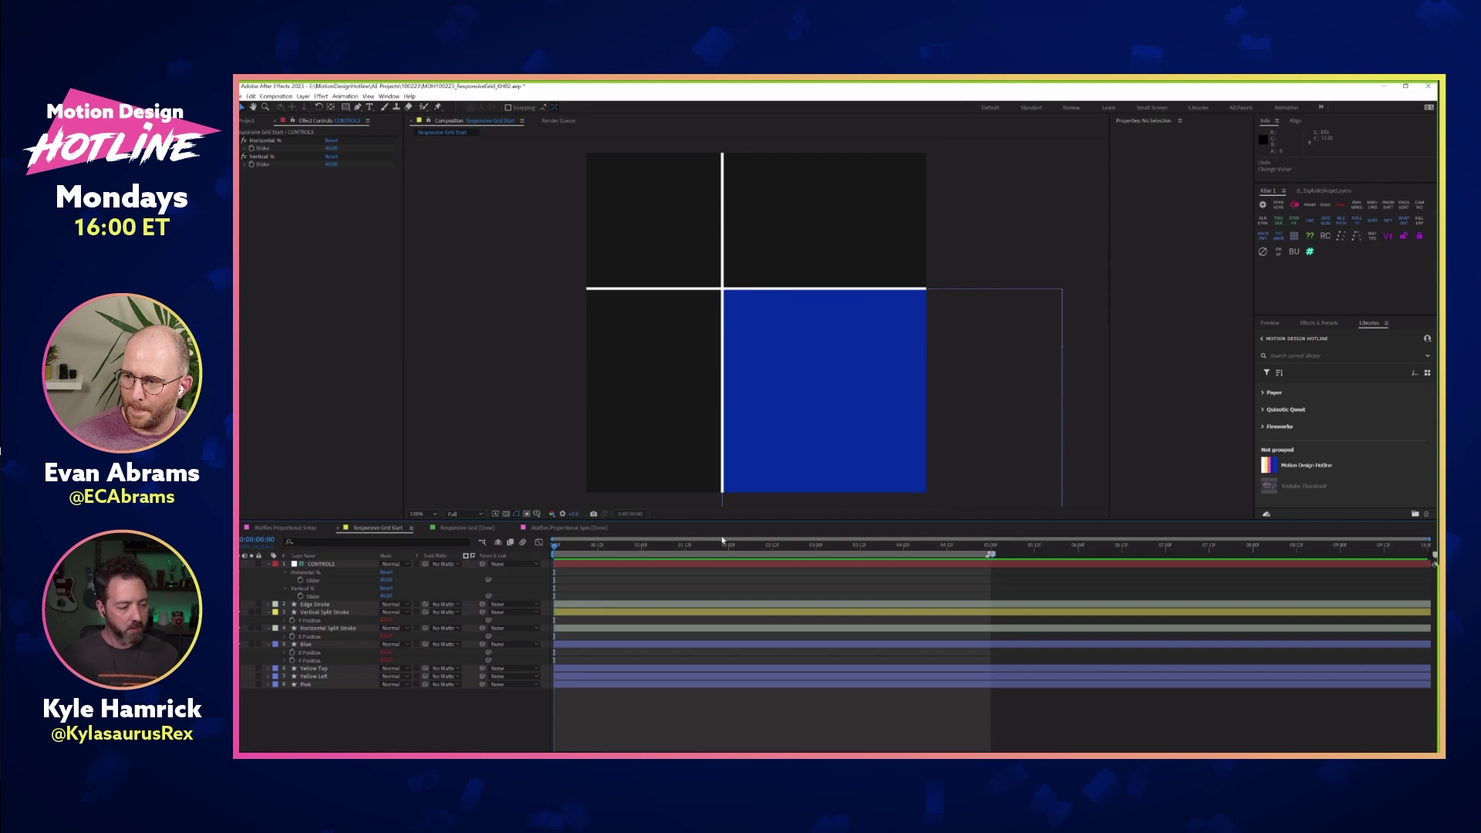
pyautogui.click(343, 685)
pyautogui.click(245, 684)
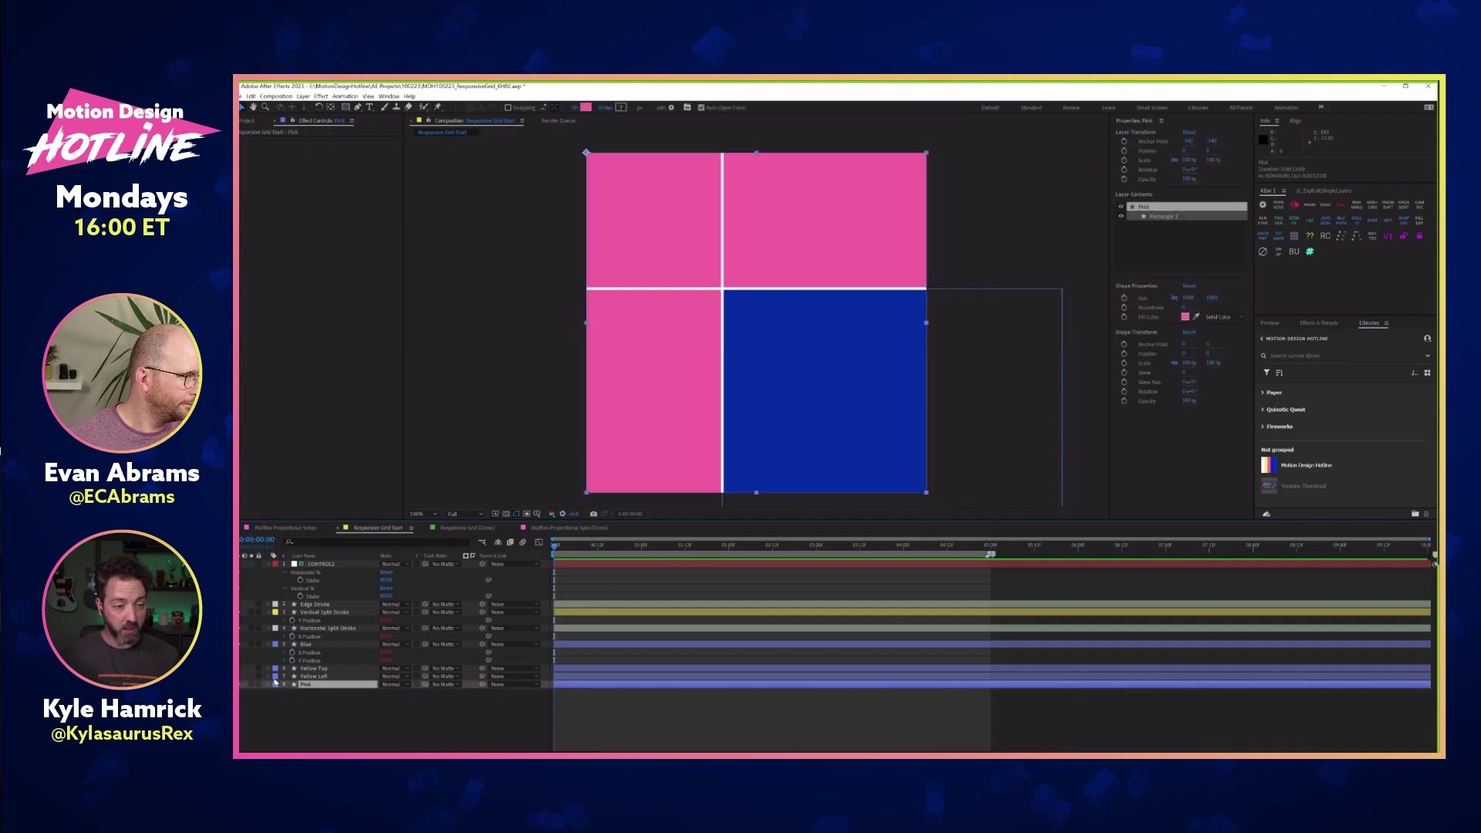
pyautogui.press('s')
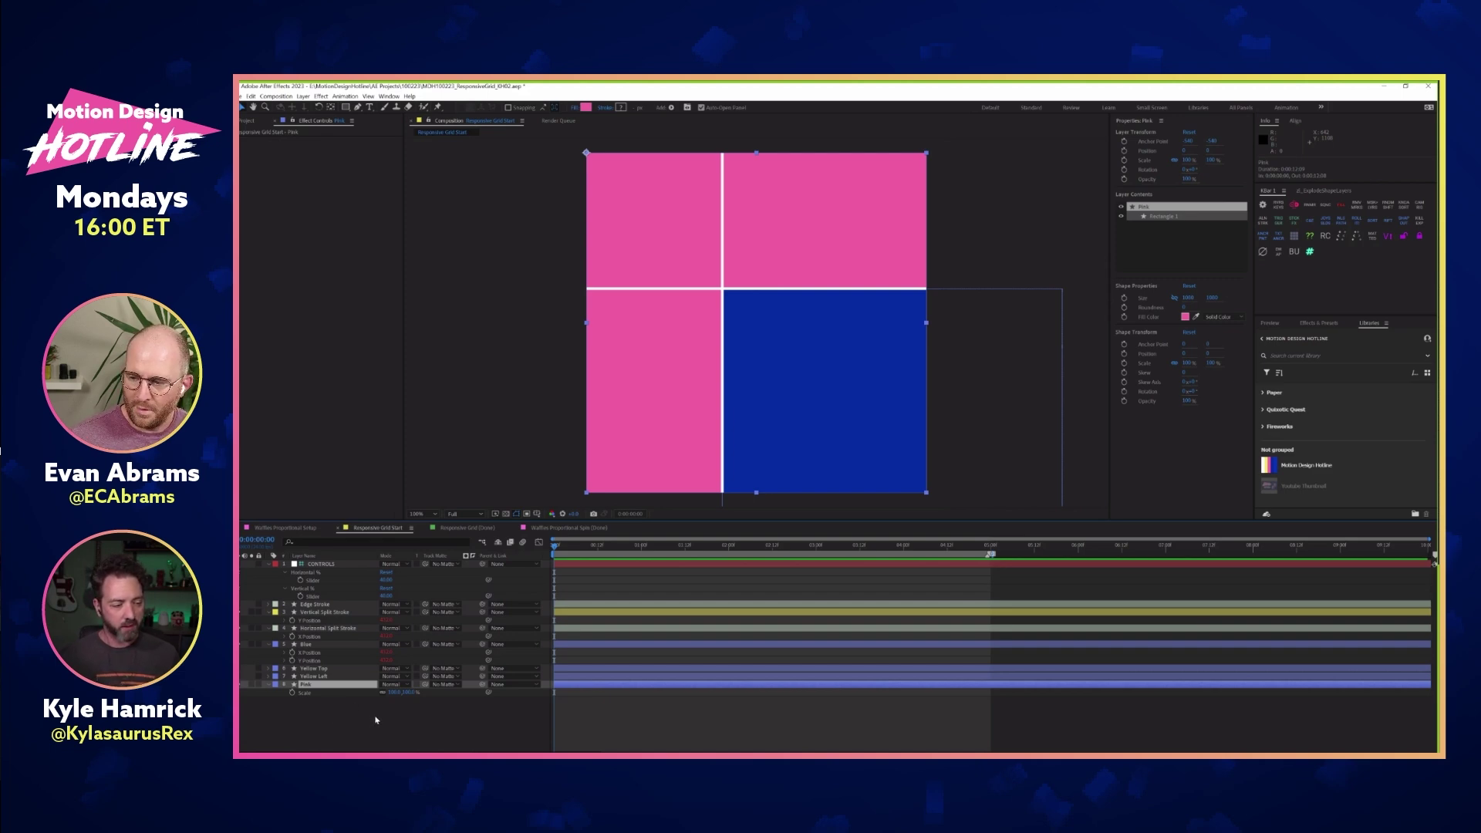
pyautogui.press('F2')
pyautogui.press('KP_1')
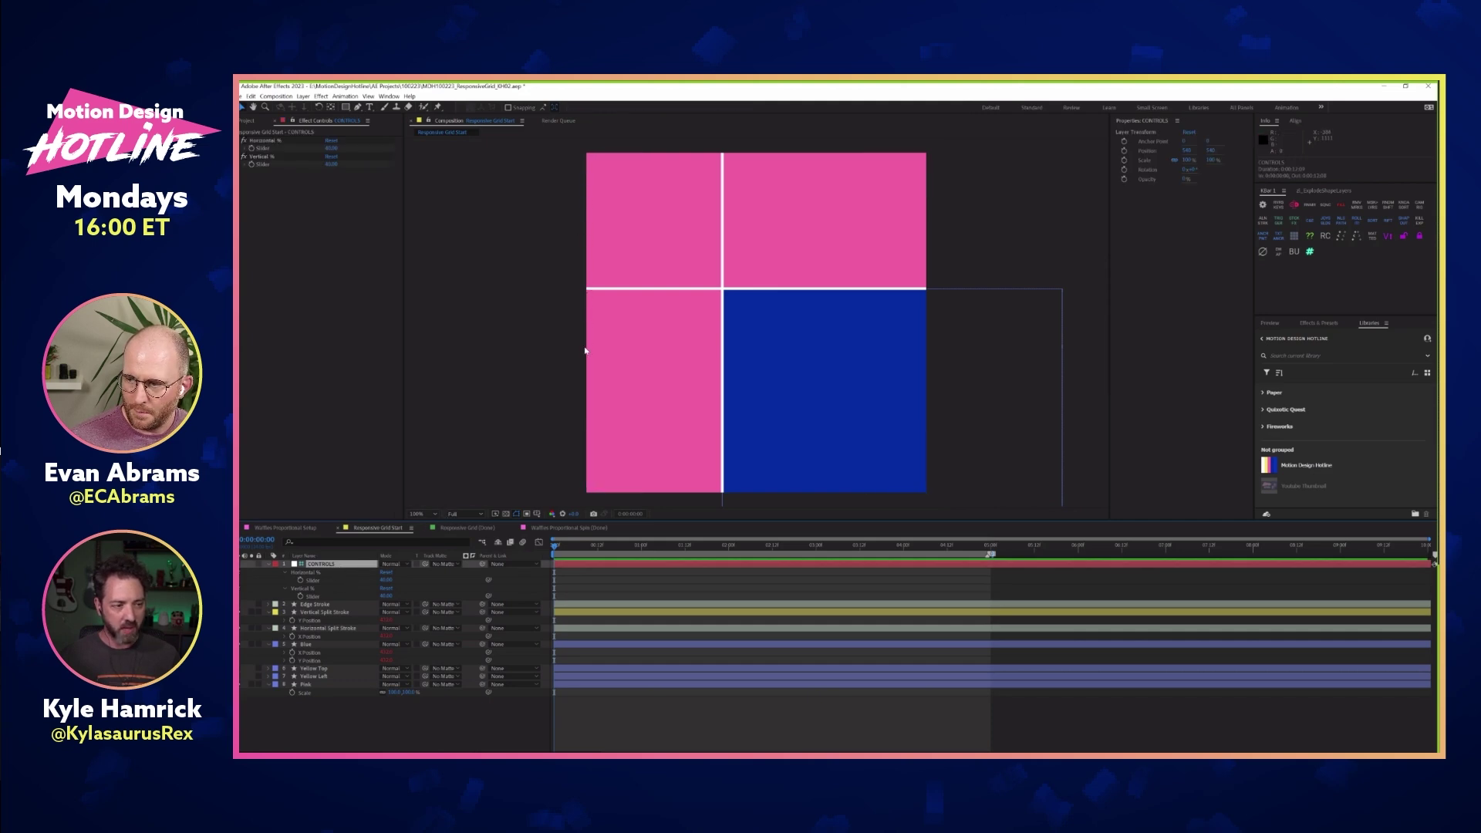
# Try the Horizontal % and Vertical % sliders on CONTROLS to compare the unlinked Pink panel with the moving split strokes
pyautogui.moveTo(386, 580); pyautogui.dragTo(355, 580)
pyautogui.hotkey('ctrl', 'z')
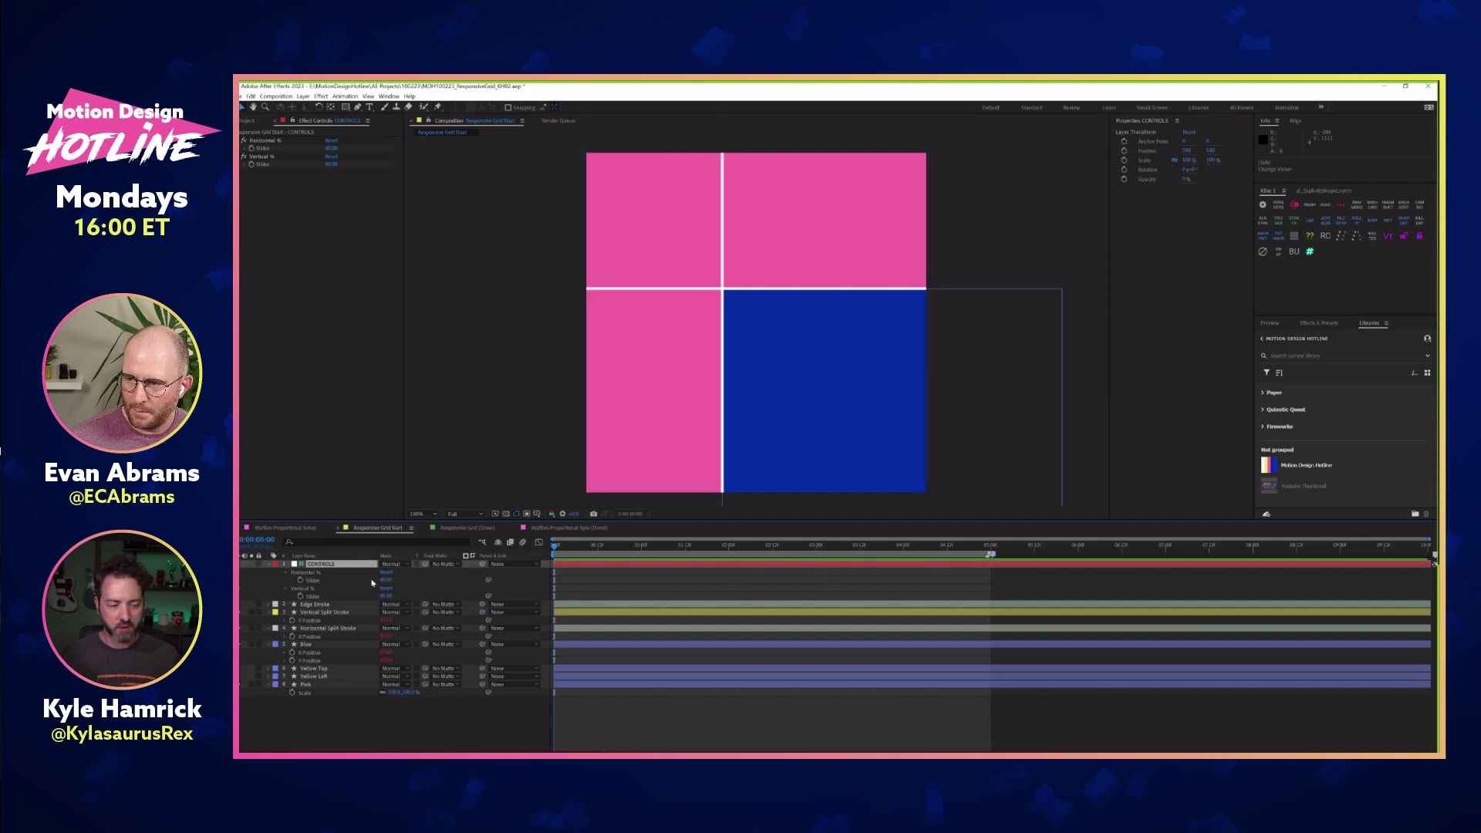
pyautogui.click(331, 685)
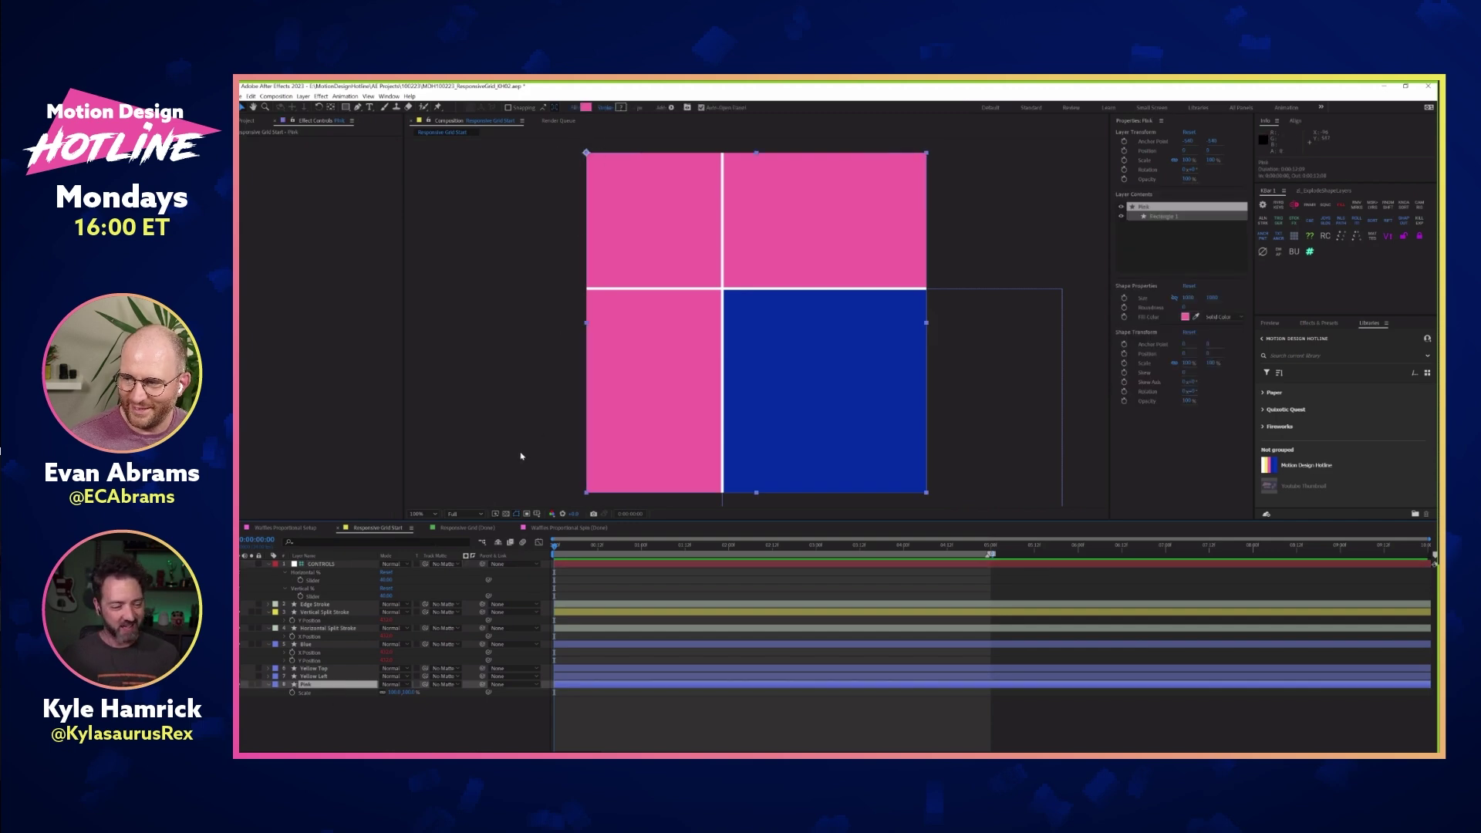
pyautogui.moveTo(386, 580)
pyautogui.mouseDown()
pyautogui.moveTo(371, 580)
pyautogui.moveTo(388, 596)
pyautogui.mouseUp()
# Start a Scale expression on the Pink layer that declares the variables x and y
pyautogui.click(305, 685)
pyautogui.keyDown('alt'); pyautogui.click(293, 692); pyautogui.keyUp('alt')
pyautogui.write('var x')
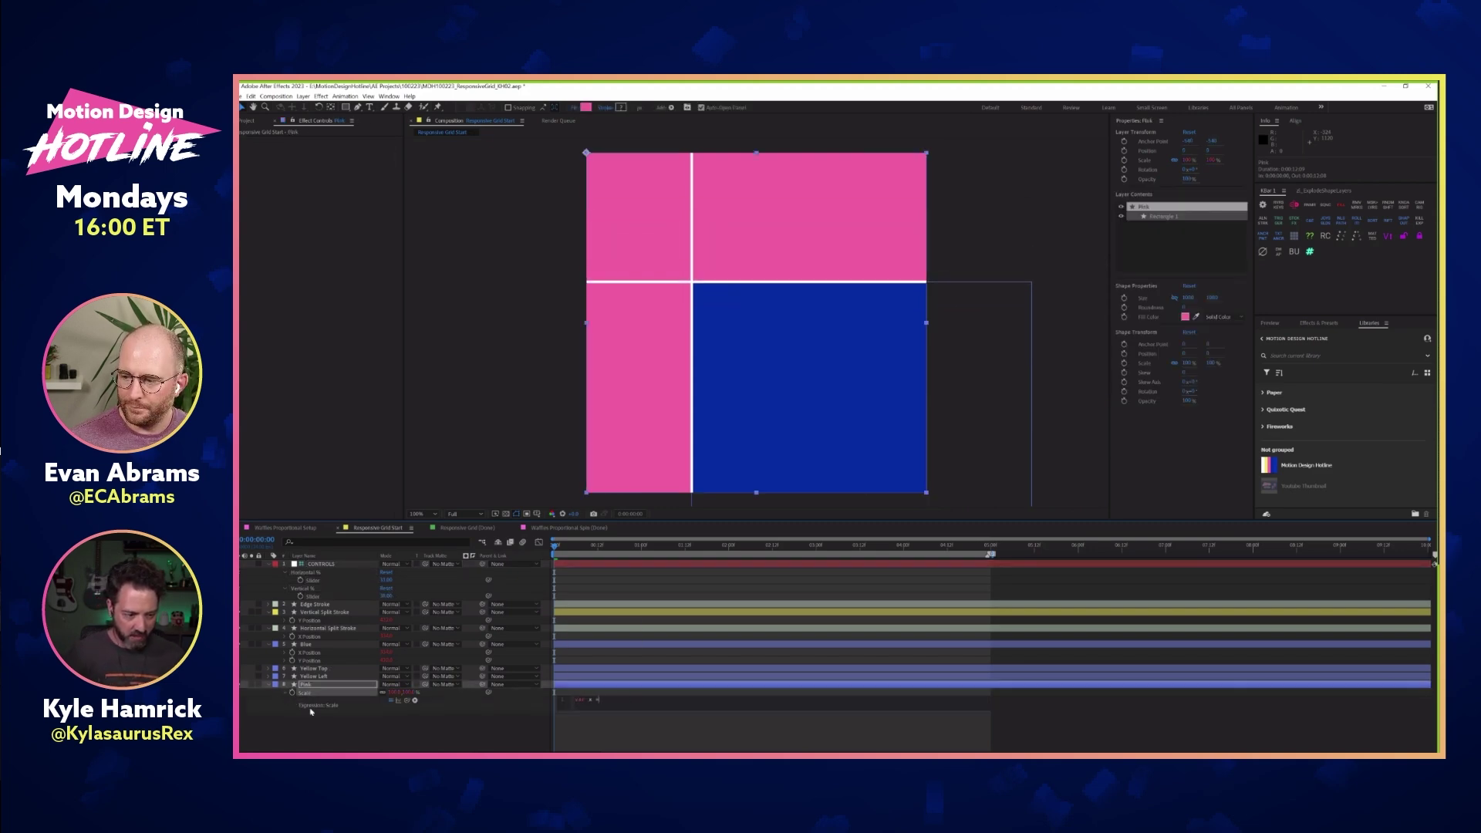
pyautogui.write(' =')
pyautogui.press('Return')
pyautogui.write('var y =')
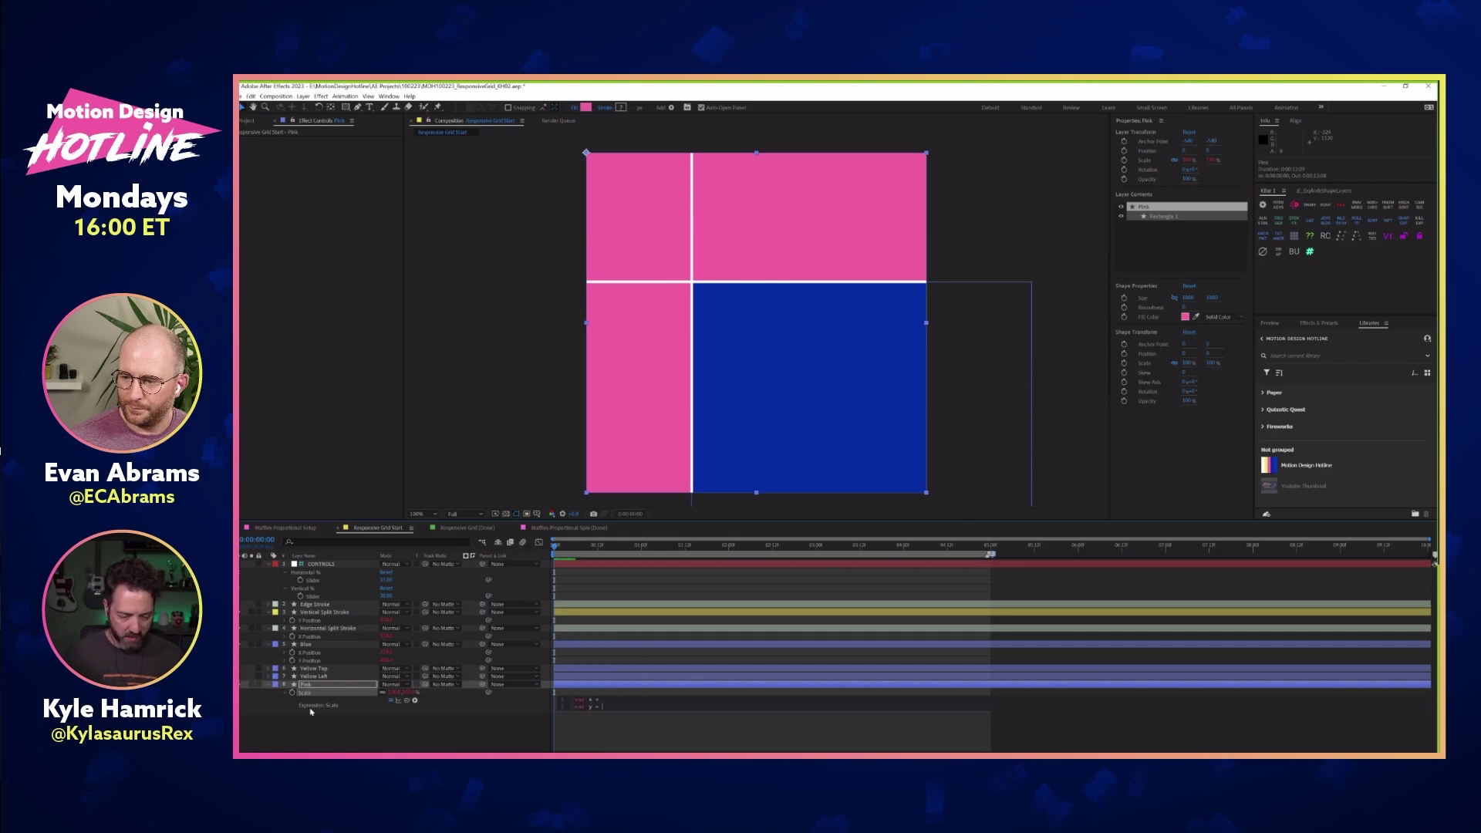
# Link x to the Horizontal % slider and y to the Vertical % slider, and return [x,y] as the Pink layer's Scale
pyautogui.moveTo(408, 701); pyautogui.dragTo(357, 585)
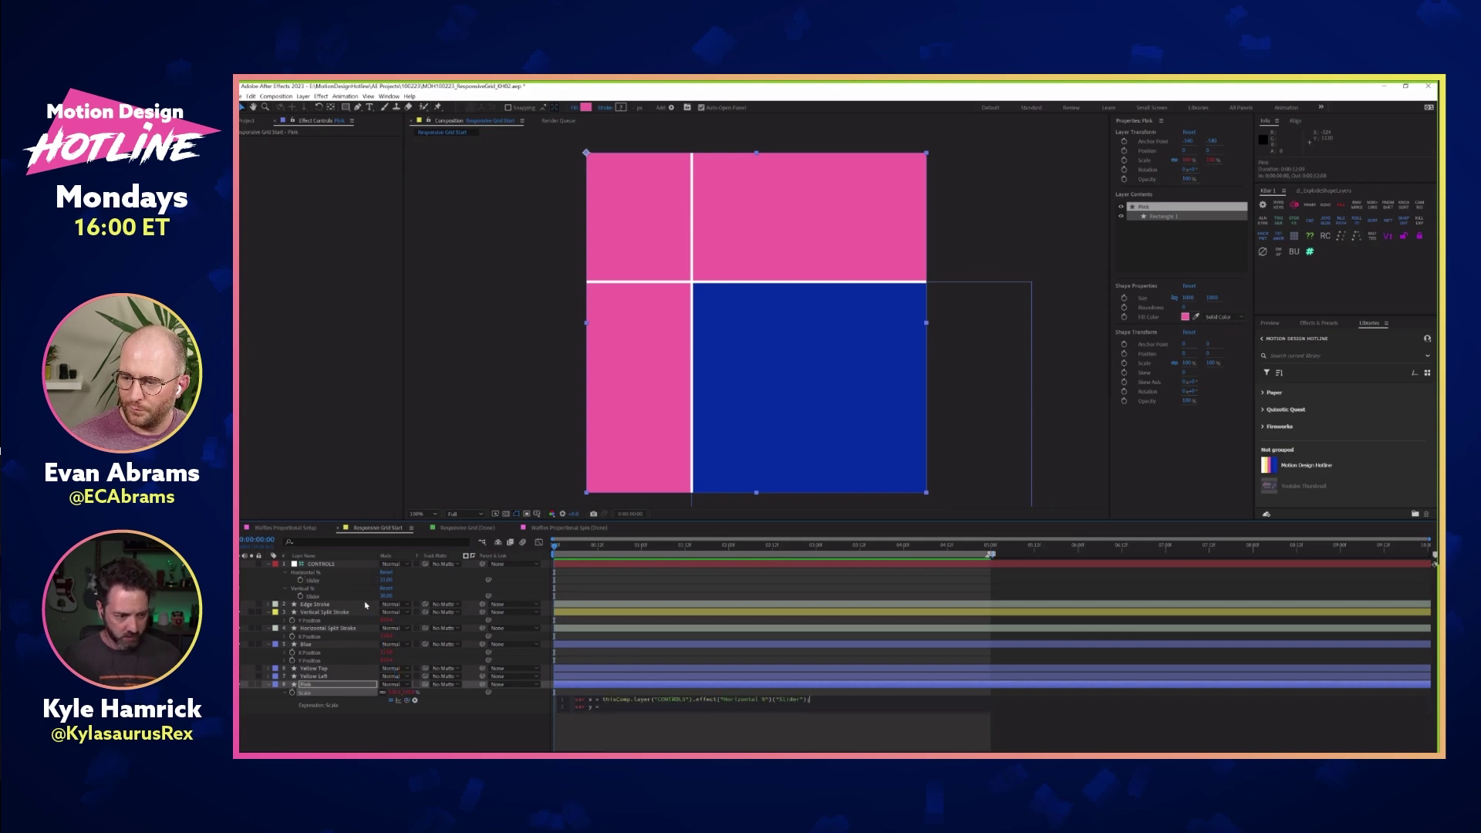
pyautogui.moveTo(408, 701); pyautogui.dragTo(359, 600)
pyautogui.press('Return')
pyautogui.press('Return')
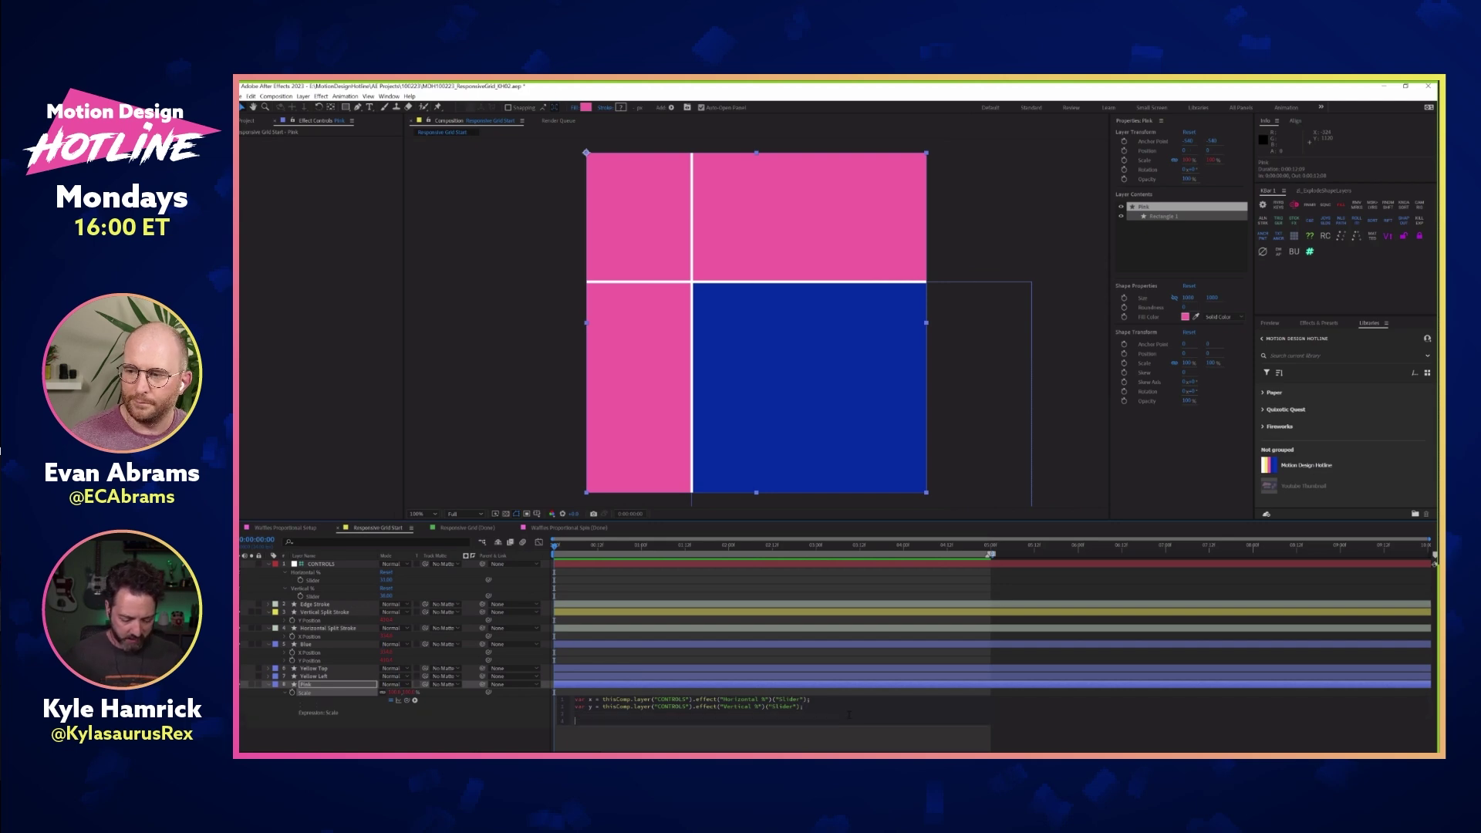
pyautogui.write('[x,y')
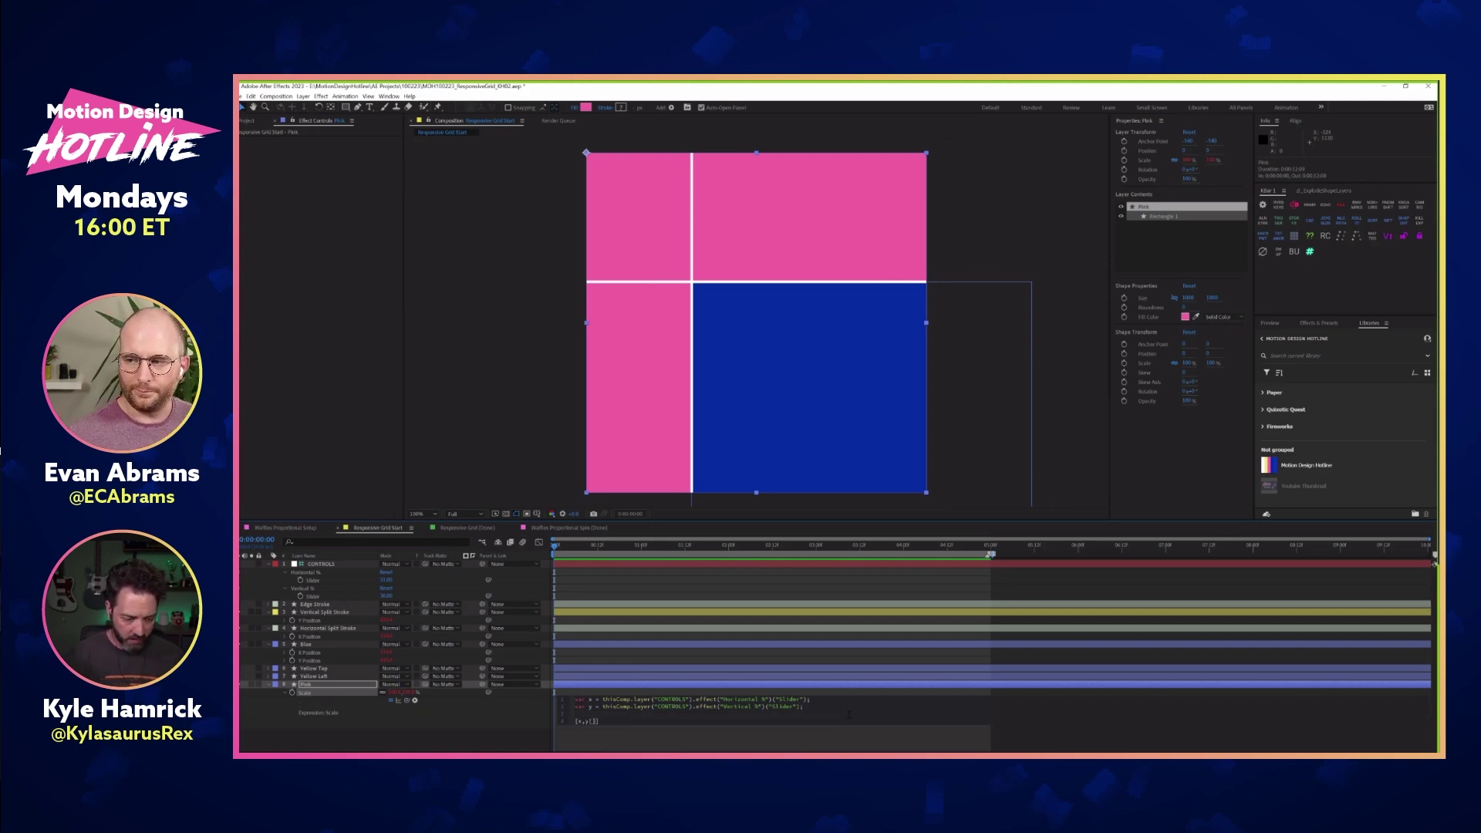
pyautogui.press('KP_Enter')
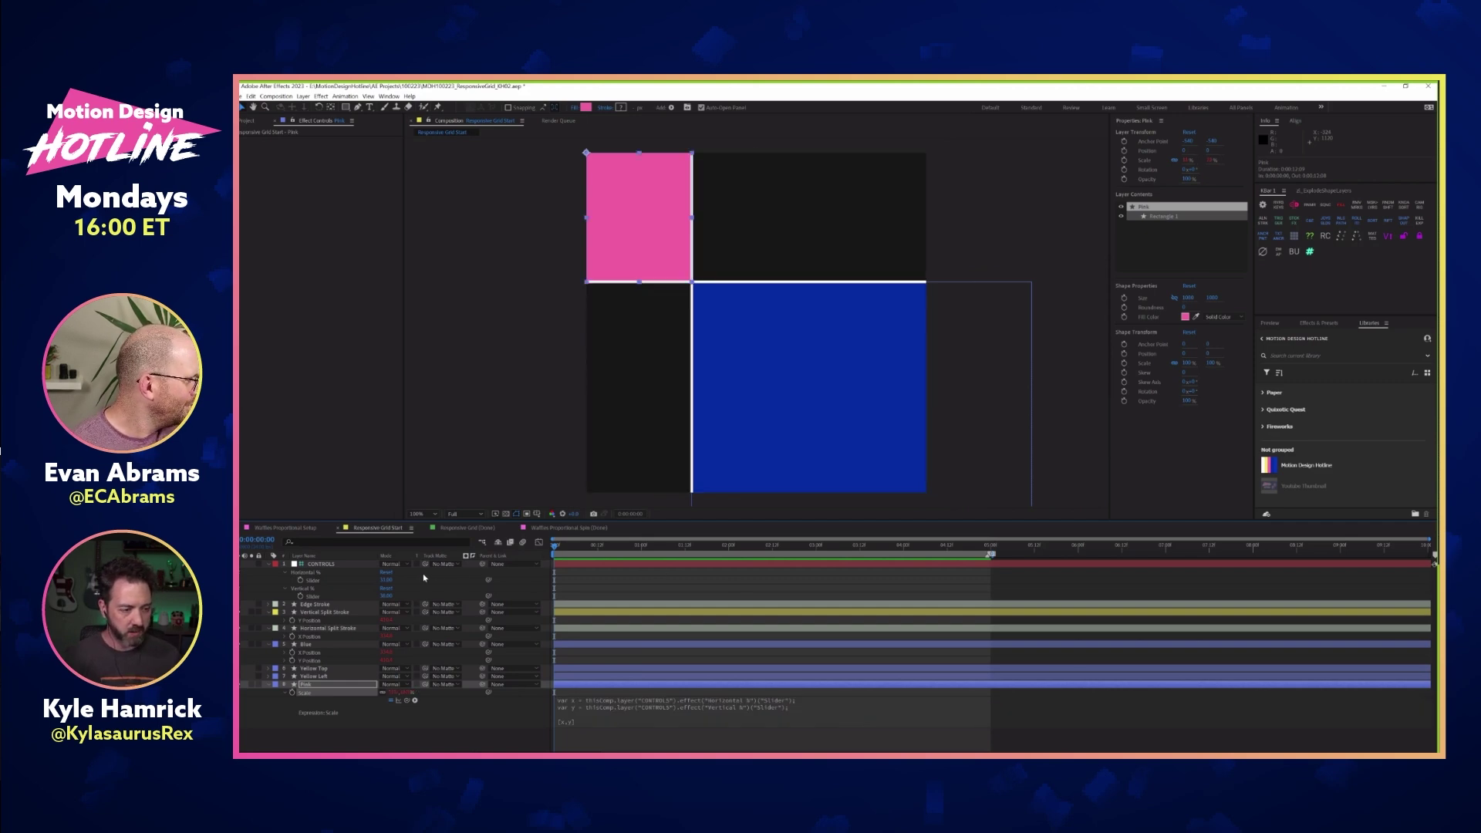
# Test the Pink panel's scaling with the CONTROLS sliders, and examine the Scale expressions in the finished responsive grid composition
pyautogui.moveTo(396, 580)
pyautogui.mouseDown()
pyautogui.moveTo(432, 582)
pyautogui.moveTo(396, 602)
pyautogui.mouseUp()
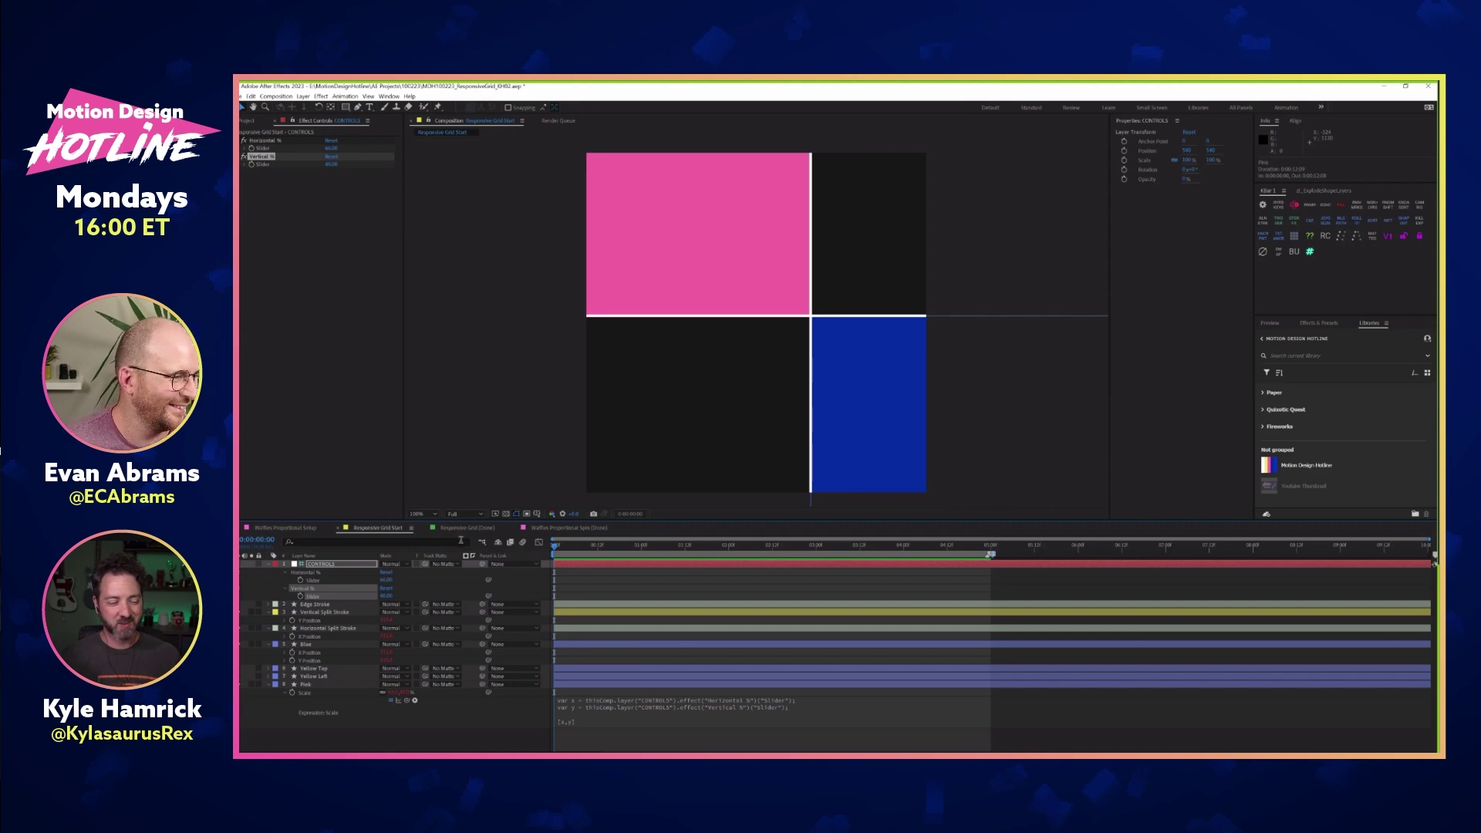
pyautogui.click(466, 528)
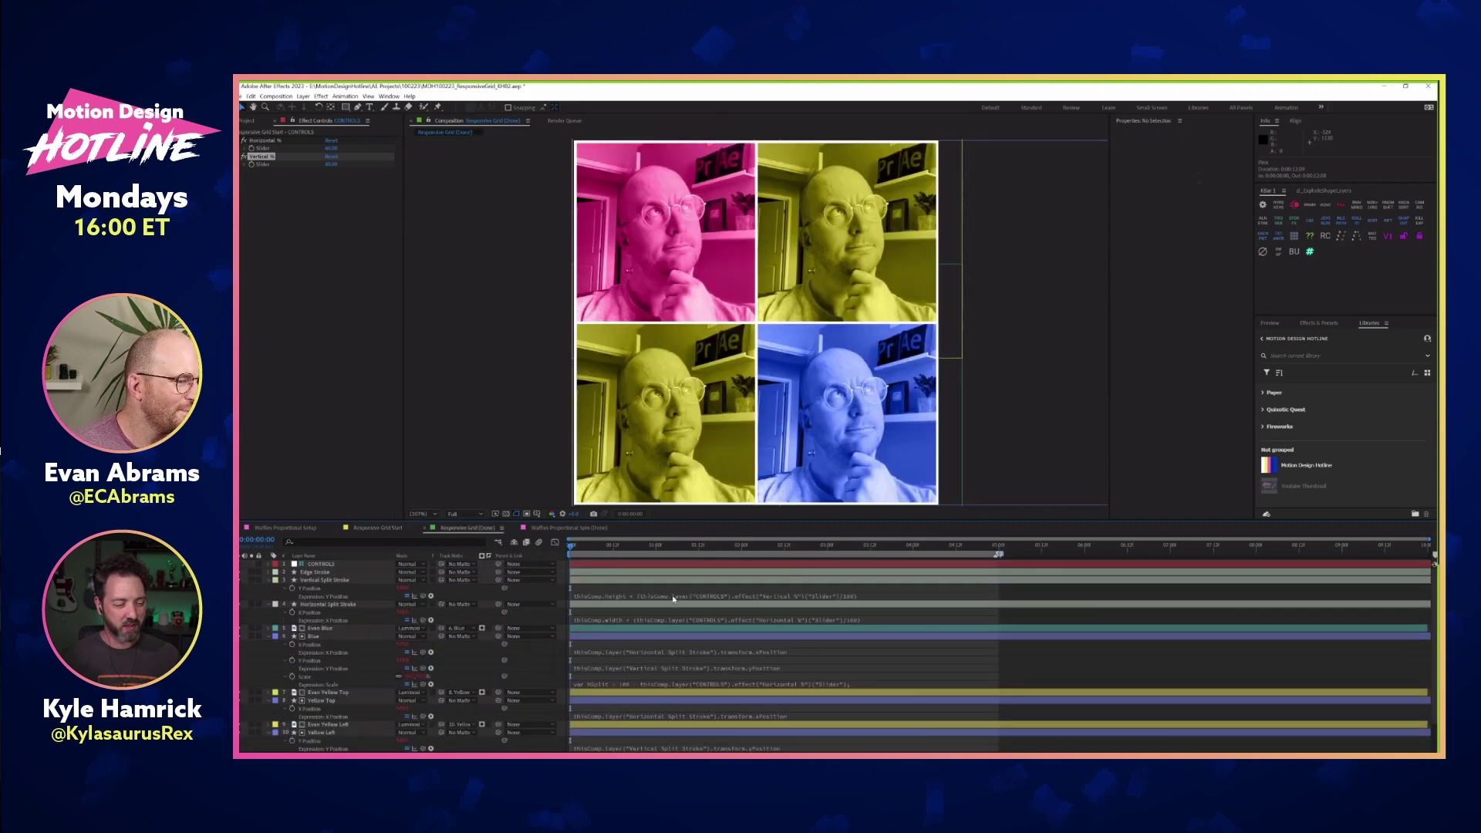
pyautogui.scroll(-2, 740, 645)
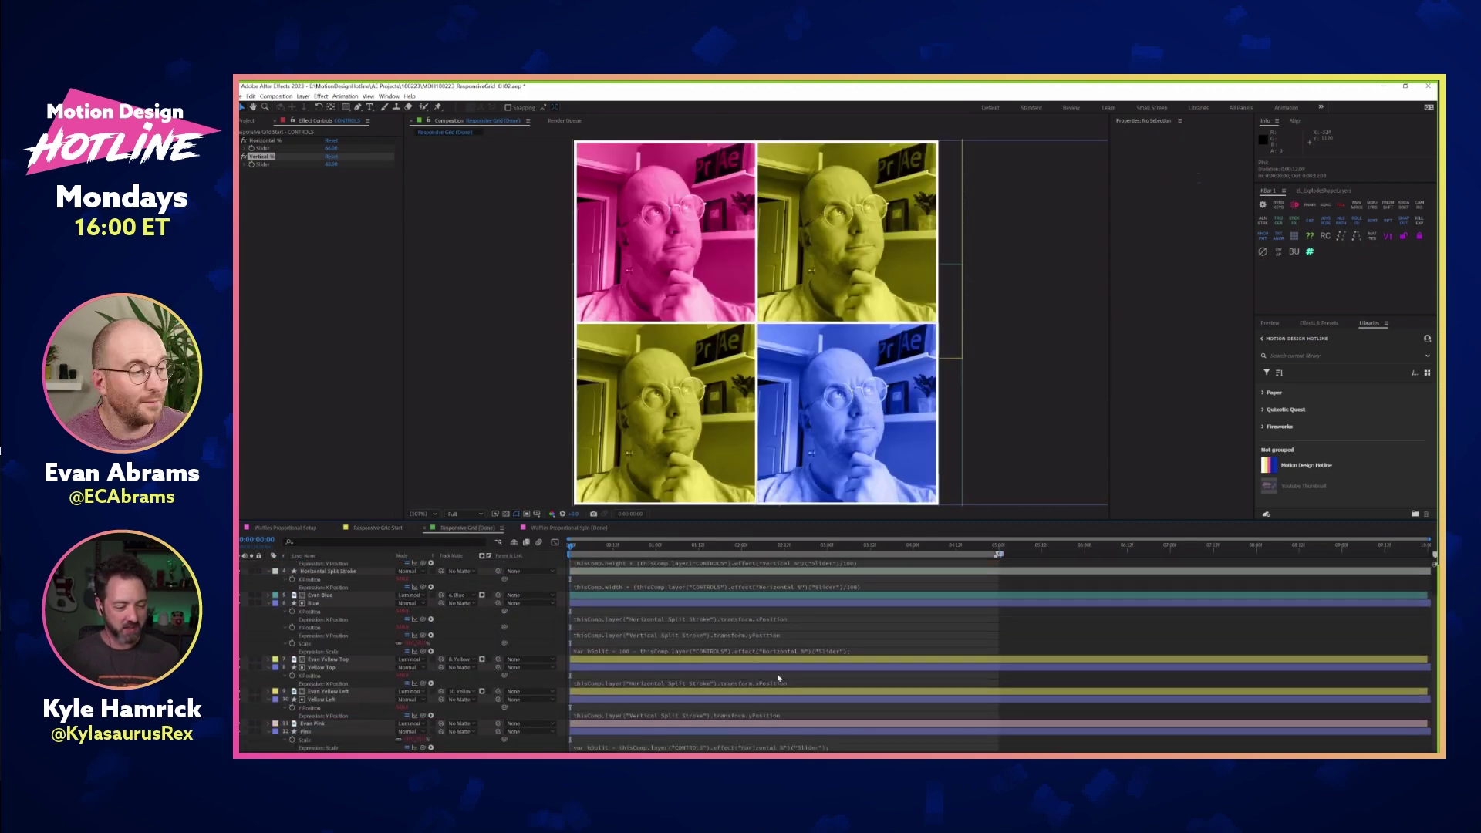
pyautogui.scroll(-1, 846, 734)
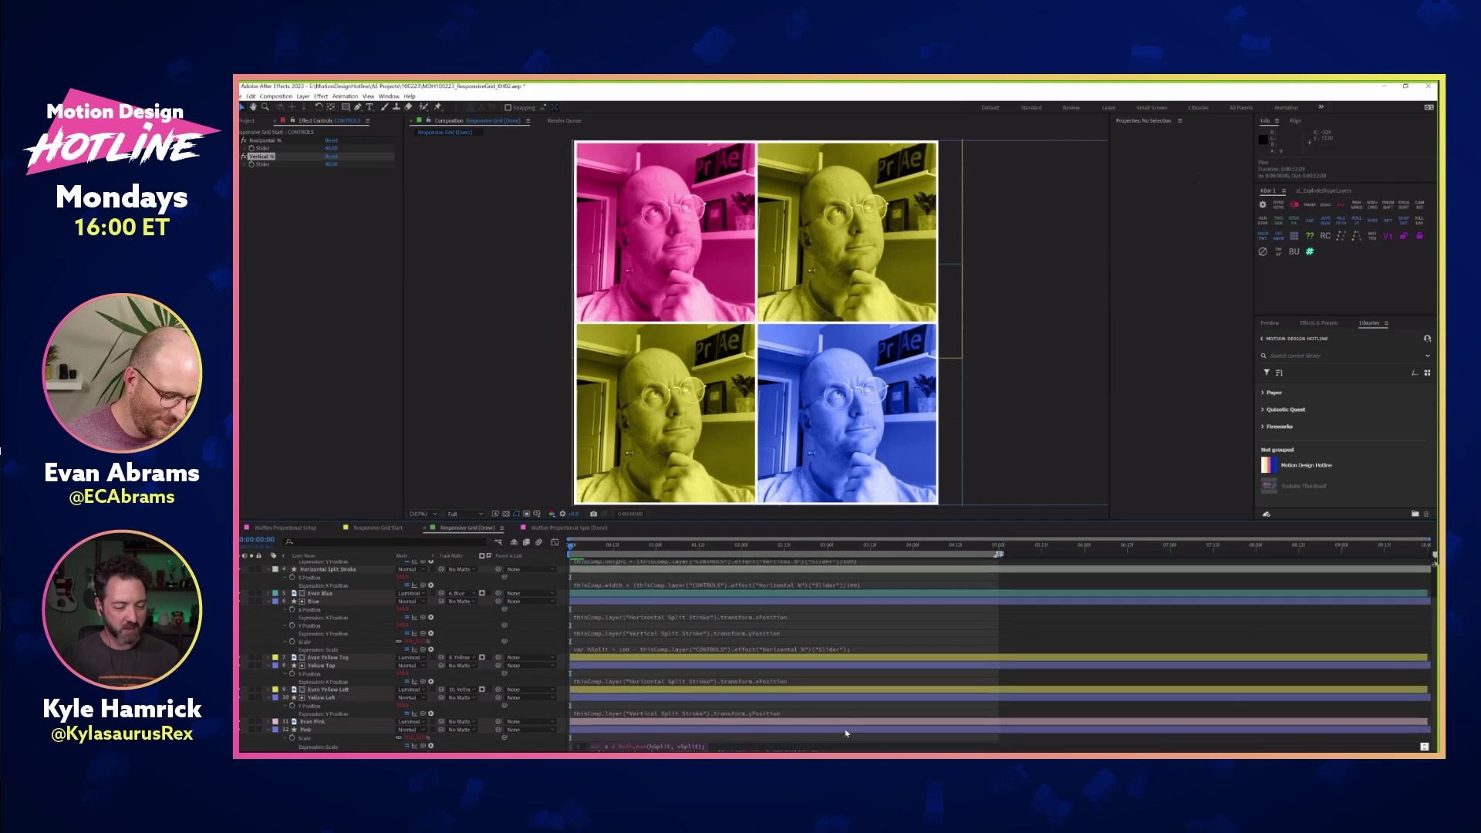
pyautogui.scroll(-1, 810, 742)
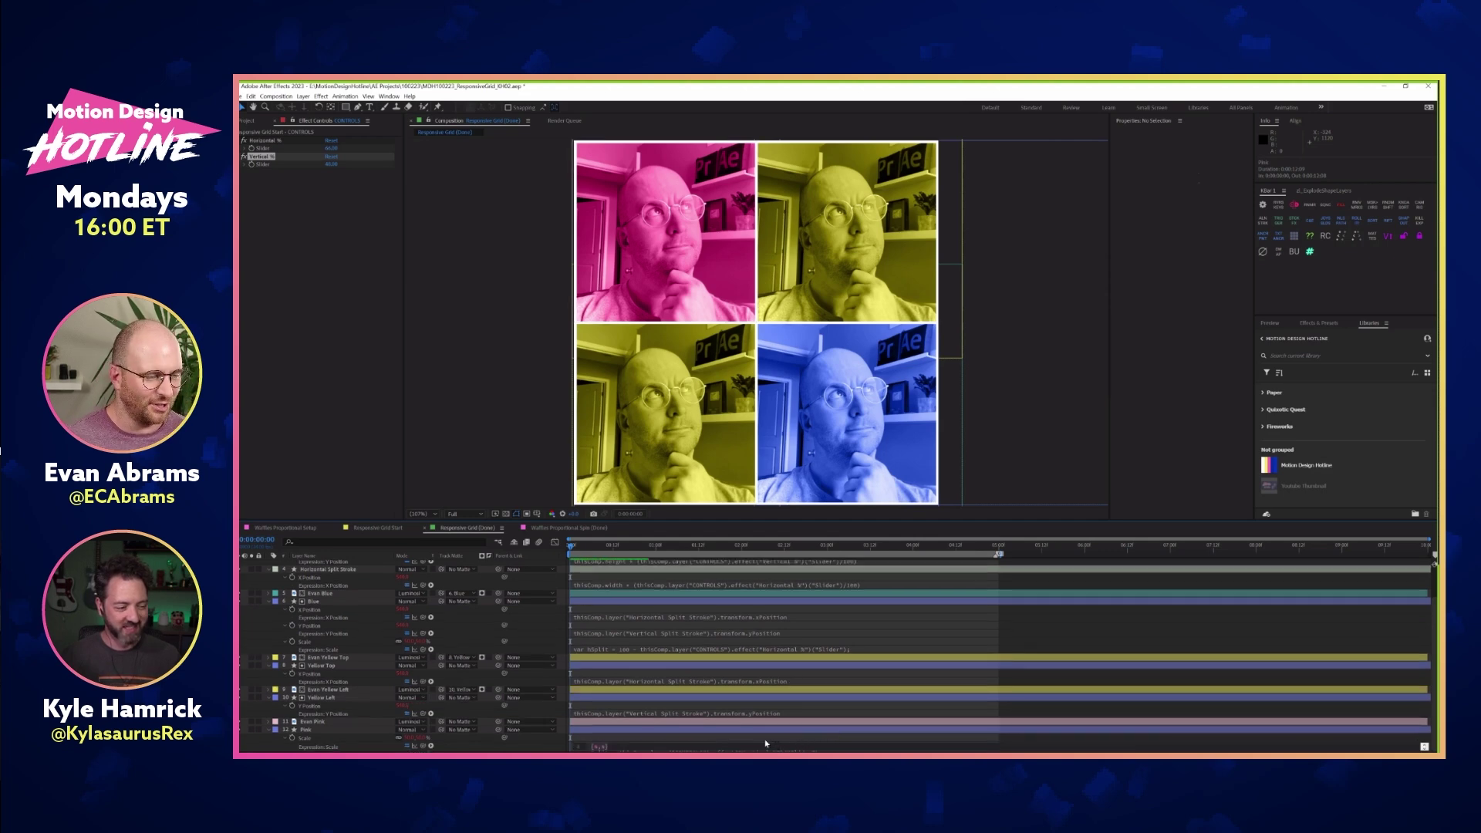
pyautogui.click(378, 527)
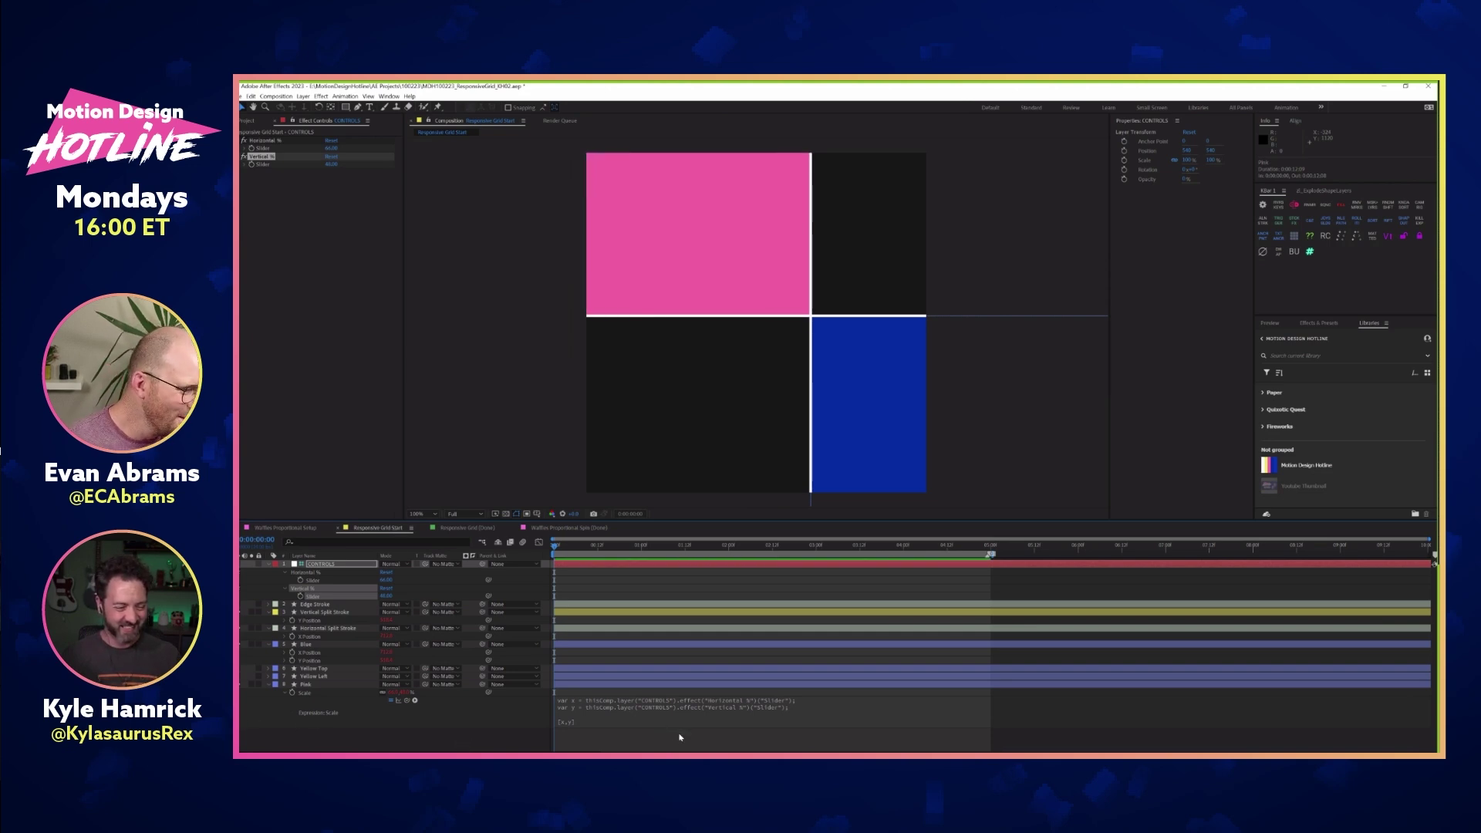
# Enlarge the Pink panel with both CONTROLS sliders, and compare the result with the finished grid composition
pyautogui.press('space')
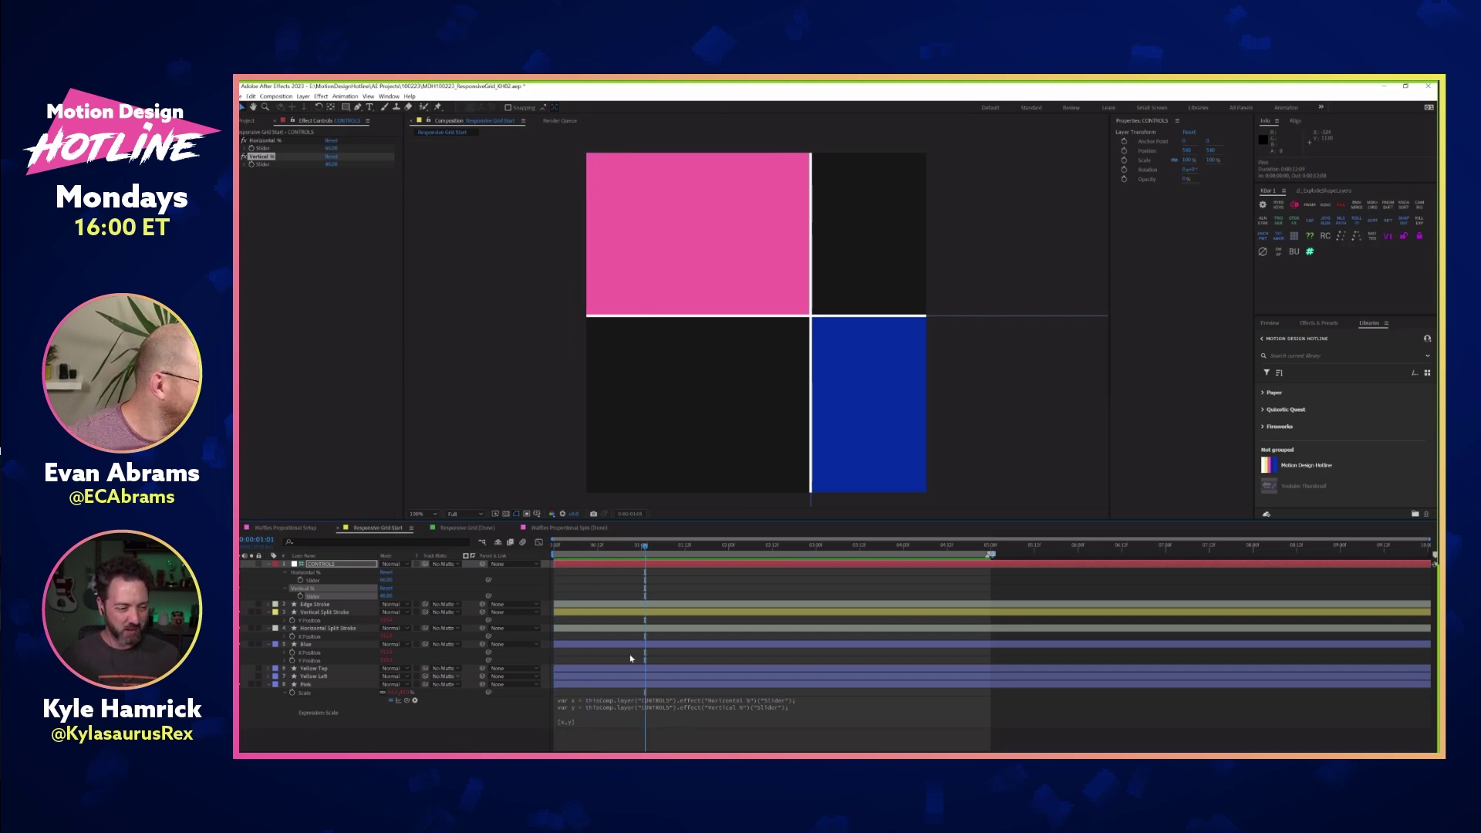
pyautogui.moveTo(386, 580)
pyautogui.mouseDown()
pyautogui.moveTo(417, 581)
pyautogui.moveTo(362, 580)
pyautogui.moveTo(401, 580)
pyautogui.moveTo(386, 586)
pyautogui.moveTo(405, 595)
pyautogui.moveTo(371, 596)
pyautogui.moveTo(403, 596)
pyautogui.mouseUp()
pyautogui.click(386, 595)
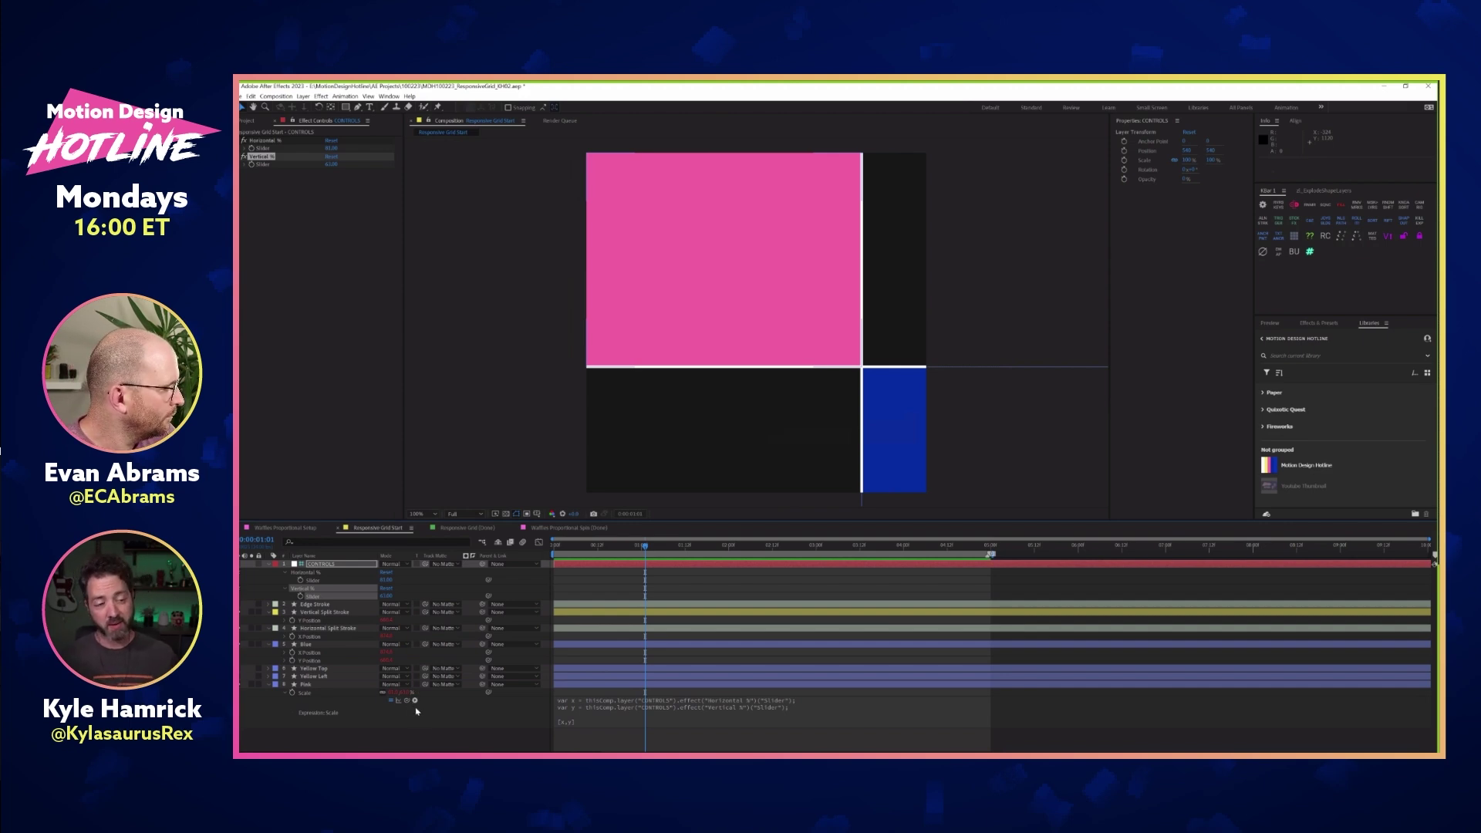
pyautogui.click(466, 528)
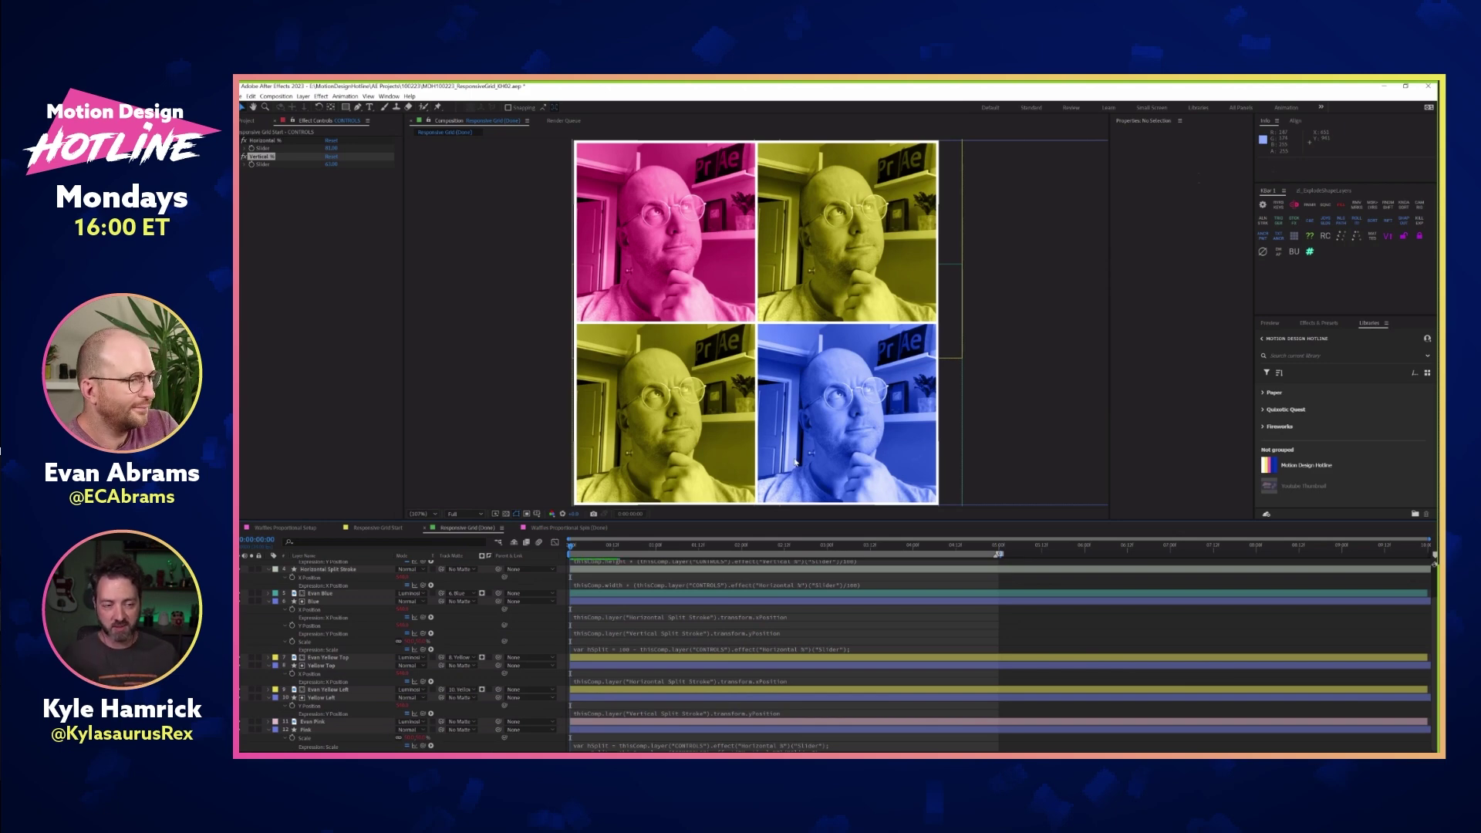
pyautogui.click(394, 529)
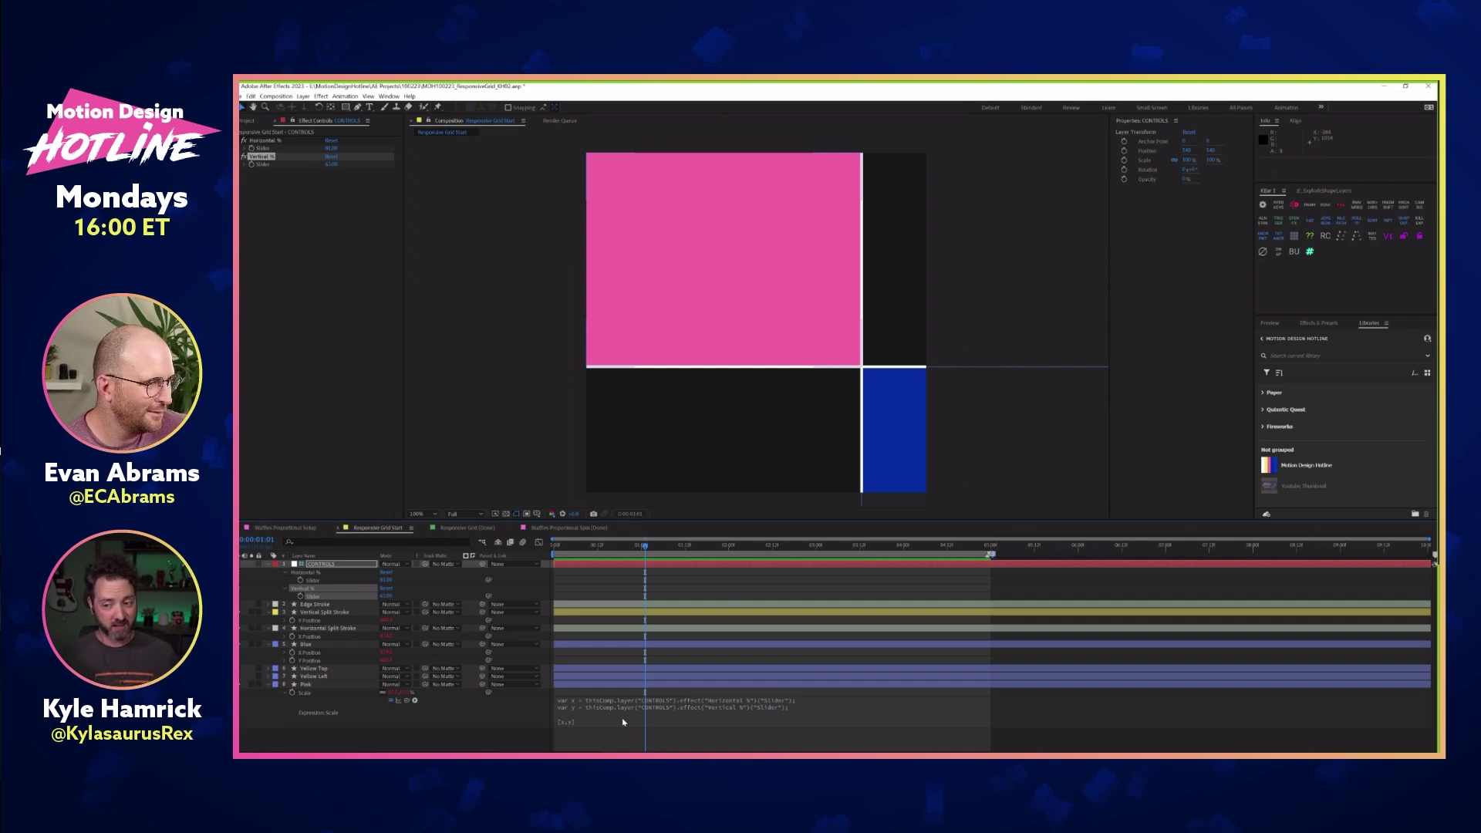
# Add var s = Math.max(x,y) to the Pink layer's Scale expression, and return [s,s] for proportional scaling
pyautogui.click(602, 719)
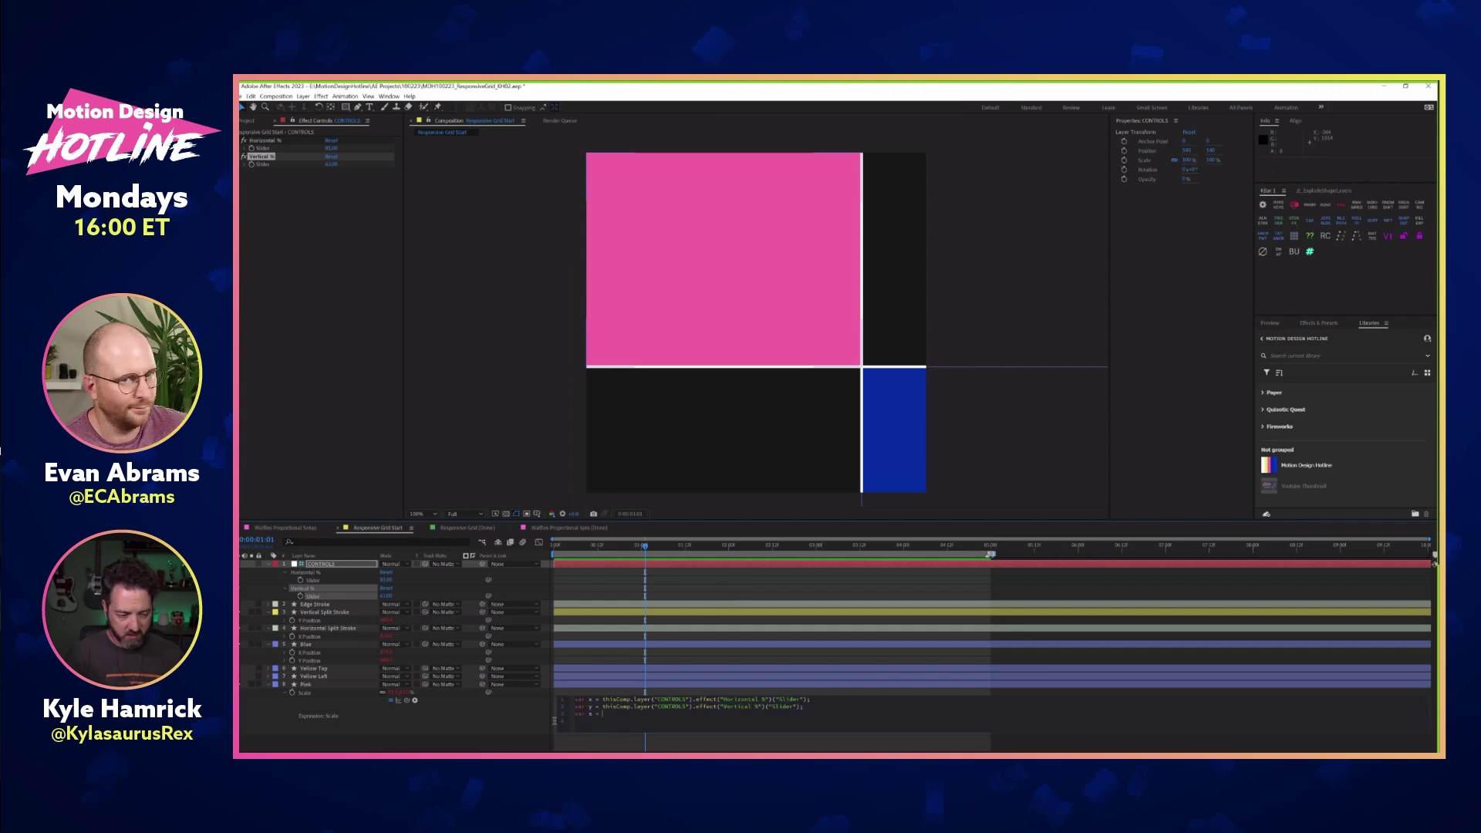
pyautogui.write('Math.ma')
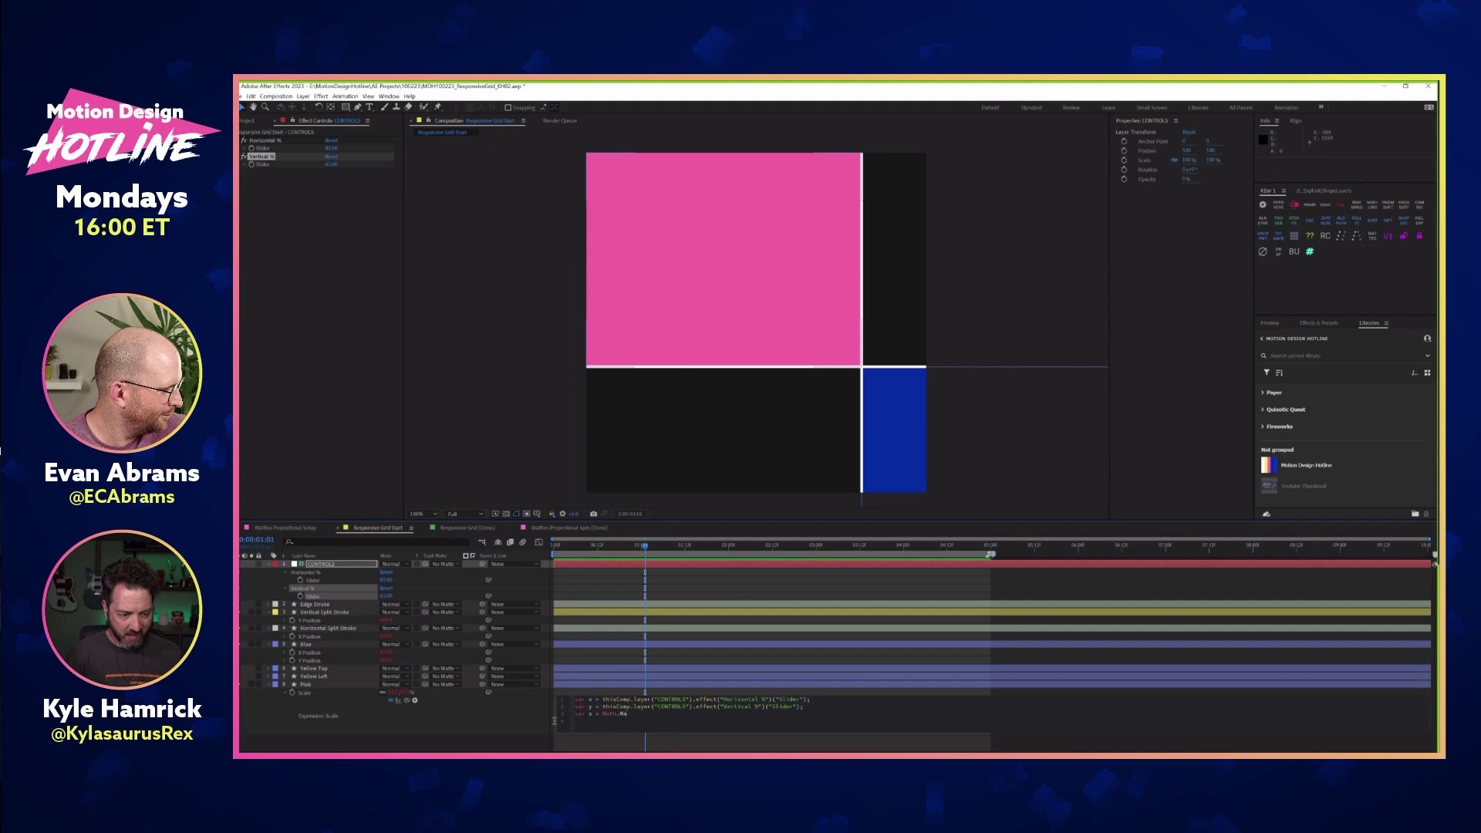
pyautogui.write('x')
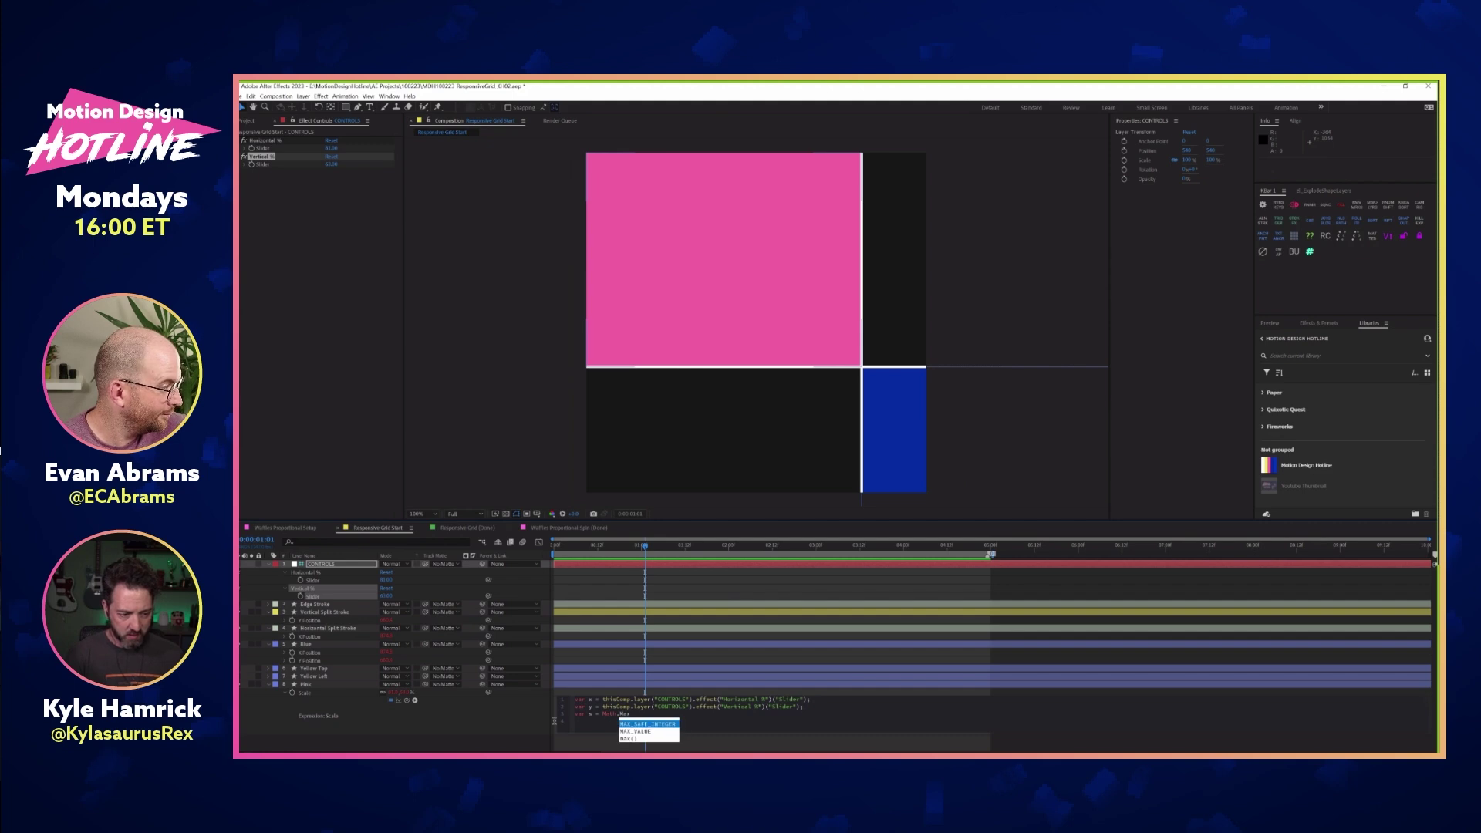
pyautogui.press('Down')
pyautogui.press('Down')
pyautogui.press('Return')
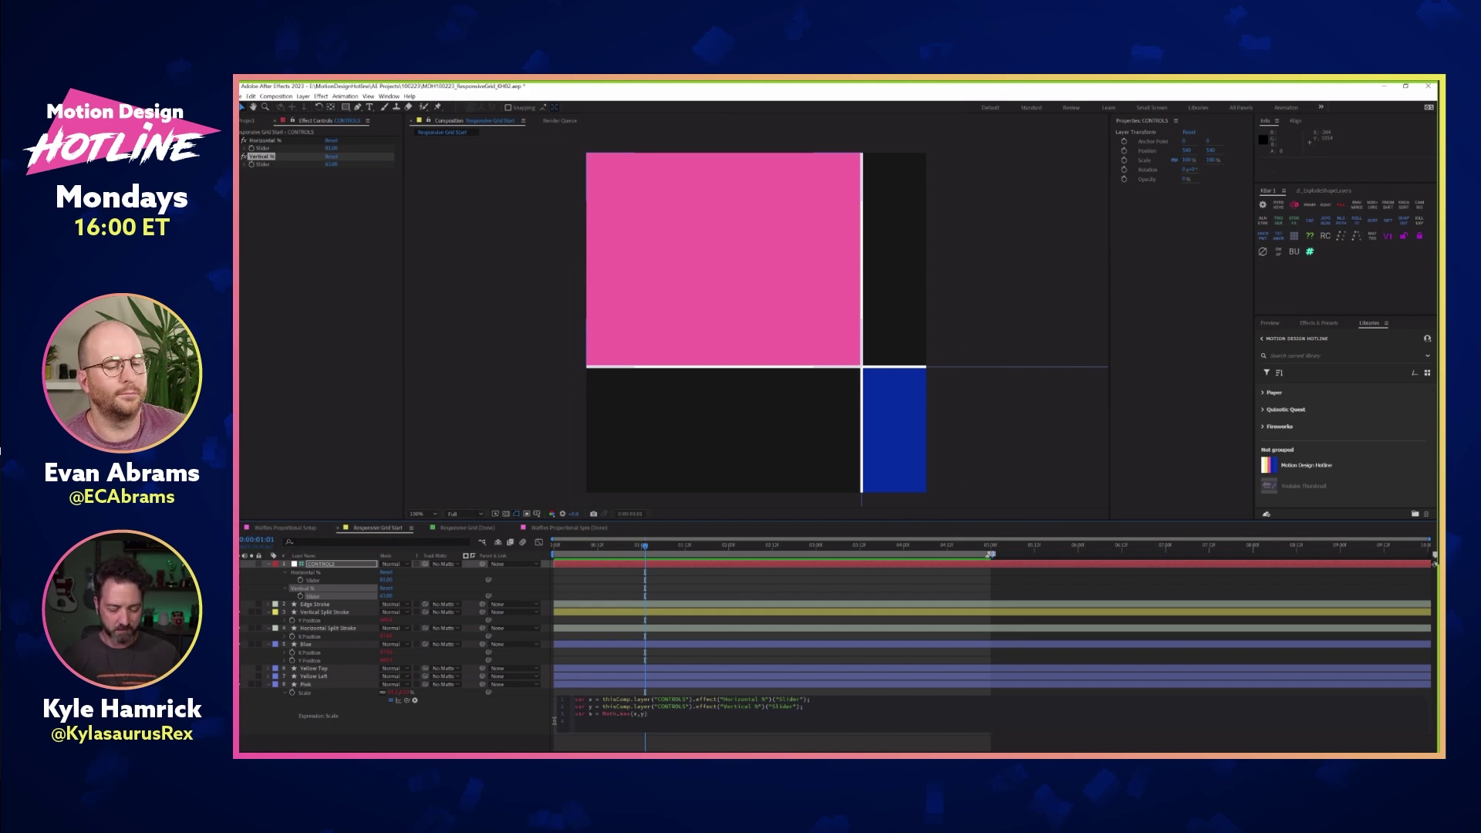
pyautogui.press('Return')
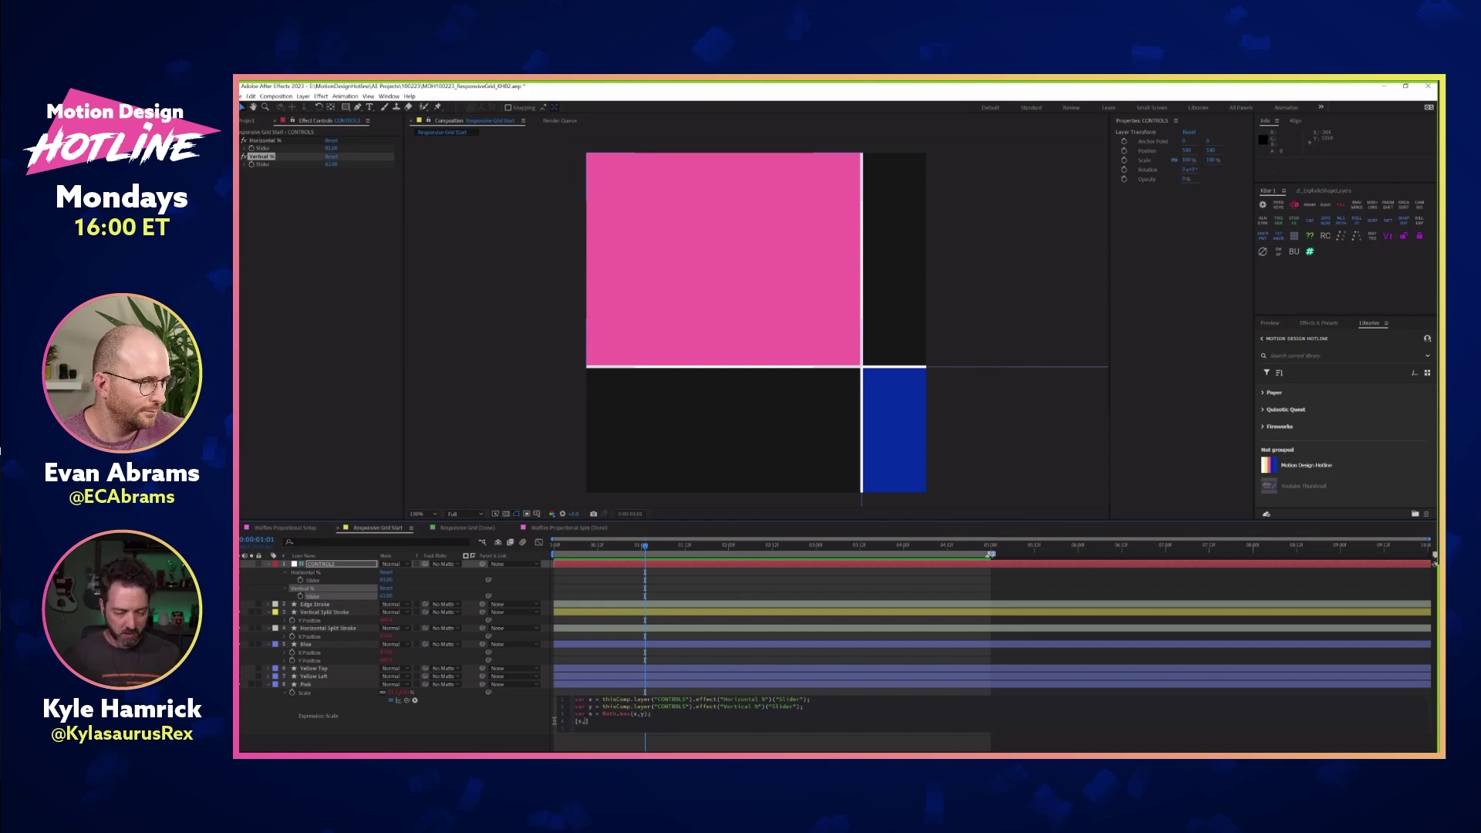
pyautogui.click(554, 719)
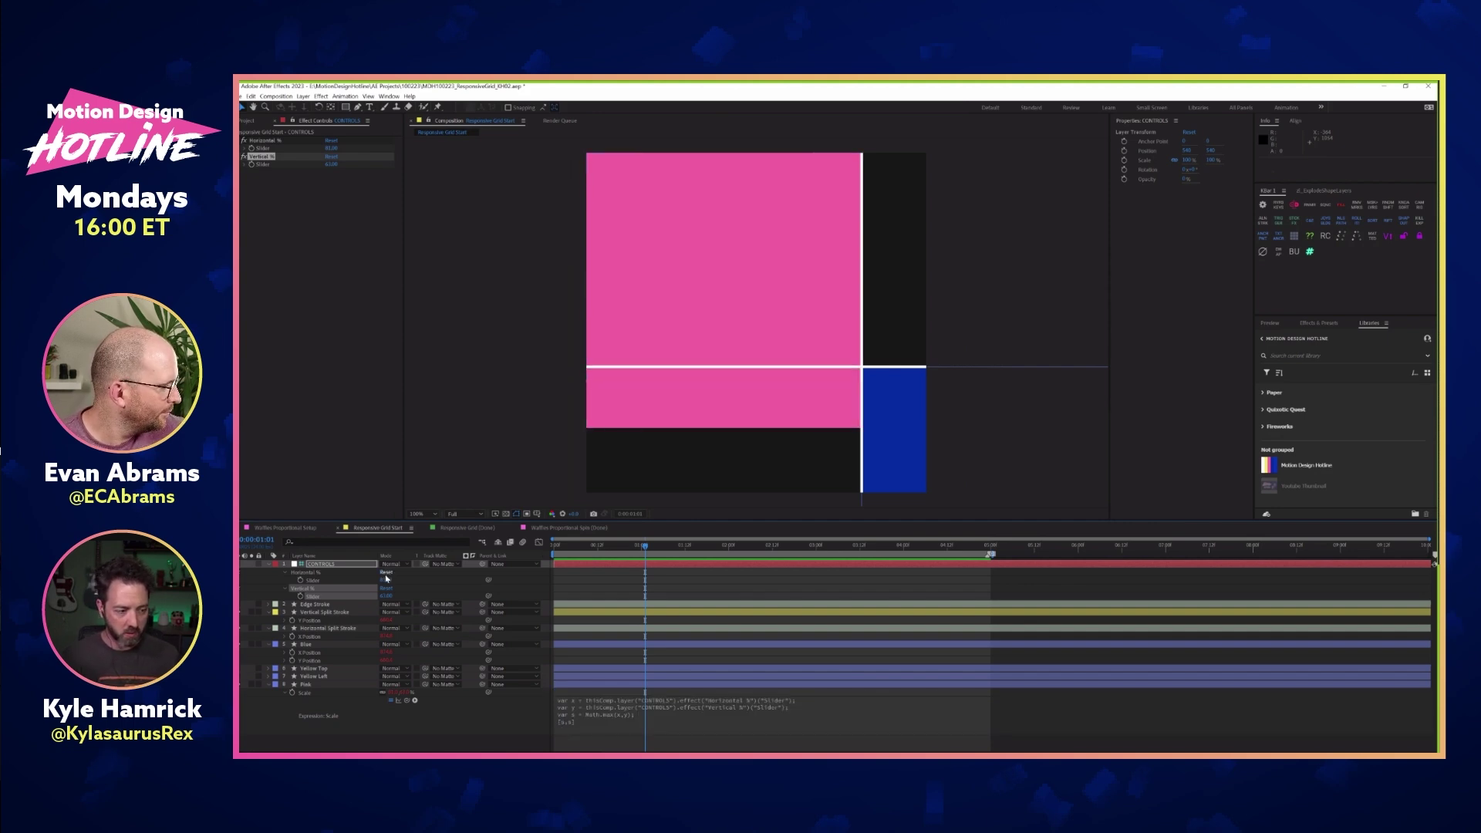
# Test the proportional Math.max scaling of the Pink panel with both sliders, and compare it with the finished grid composition
pyautogui.moveTo(386, 581); pyautogui.dragTo(361, 596)
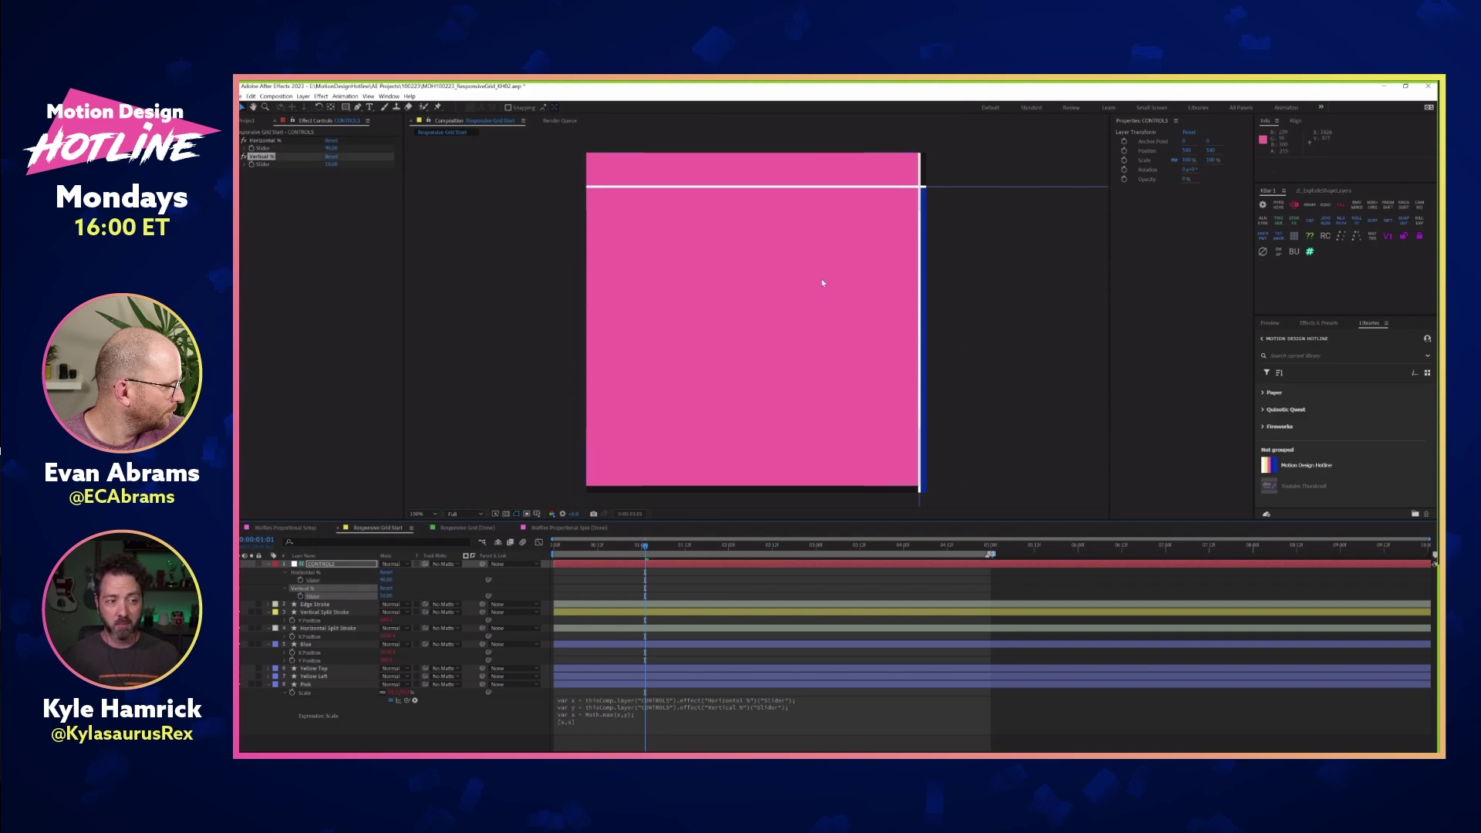
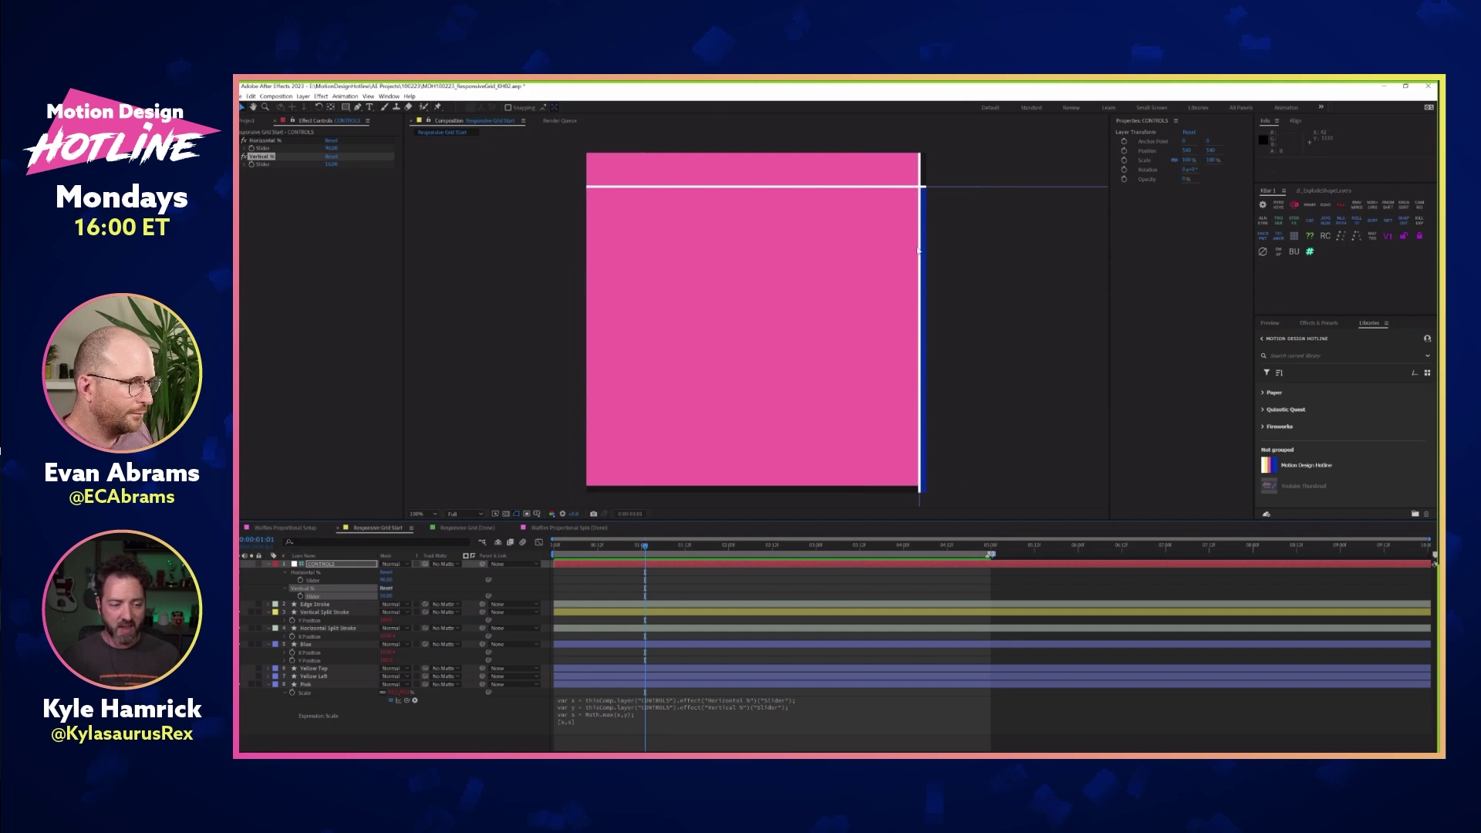
pyautogui.moveTo(387, 580); pyautogui.dragTo(385, 589)
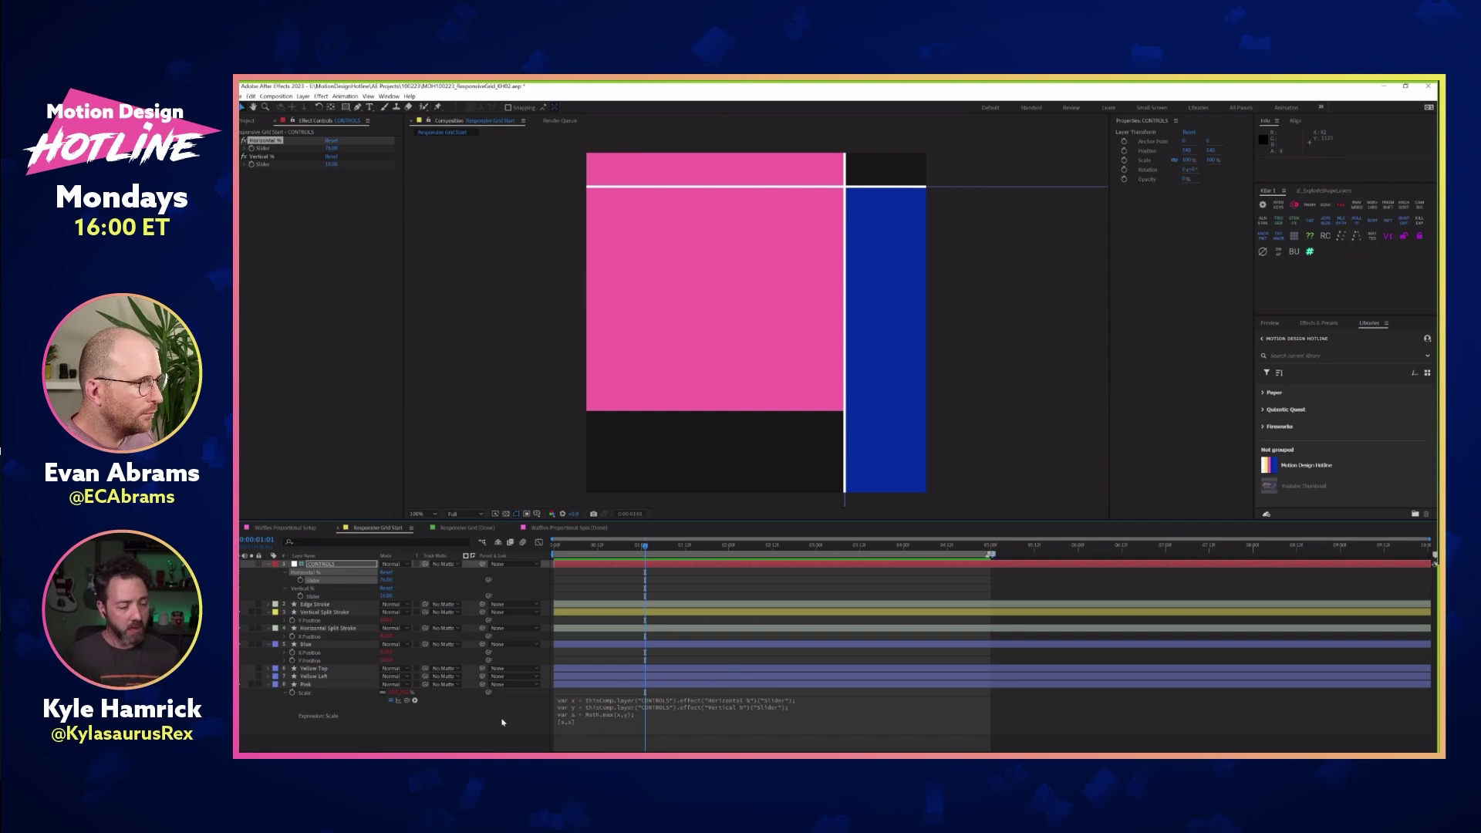
pyautogui.moveTo(385, 595); pyautogui.dragTo(698, 658)
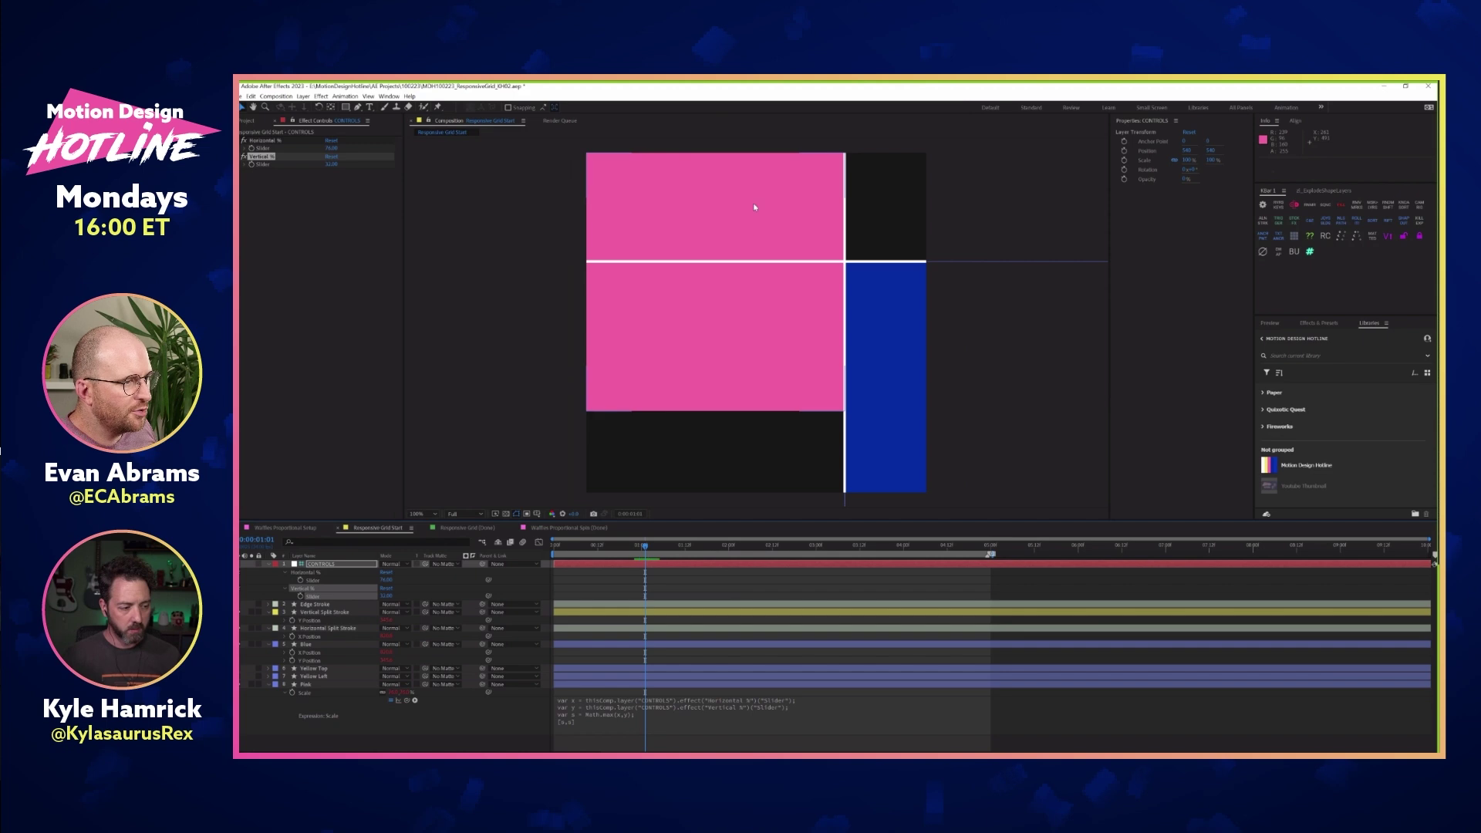
pyautogui.click(459, 527)
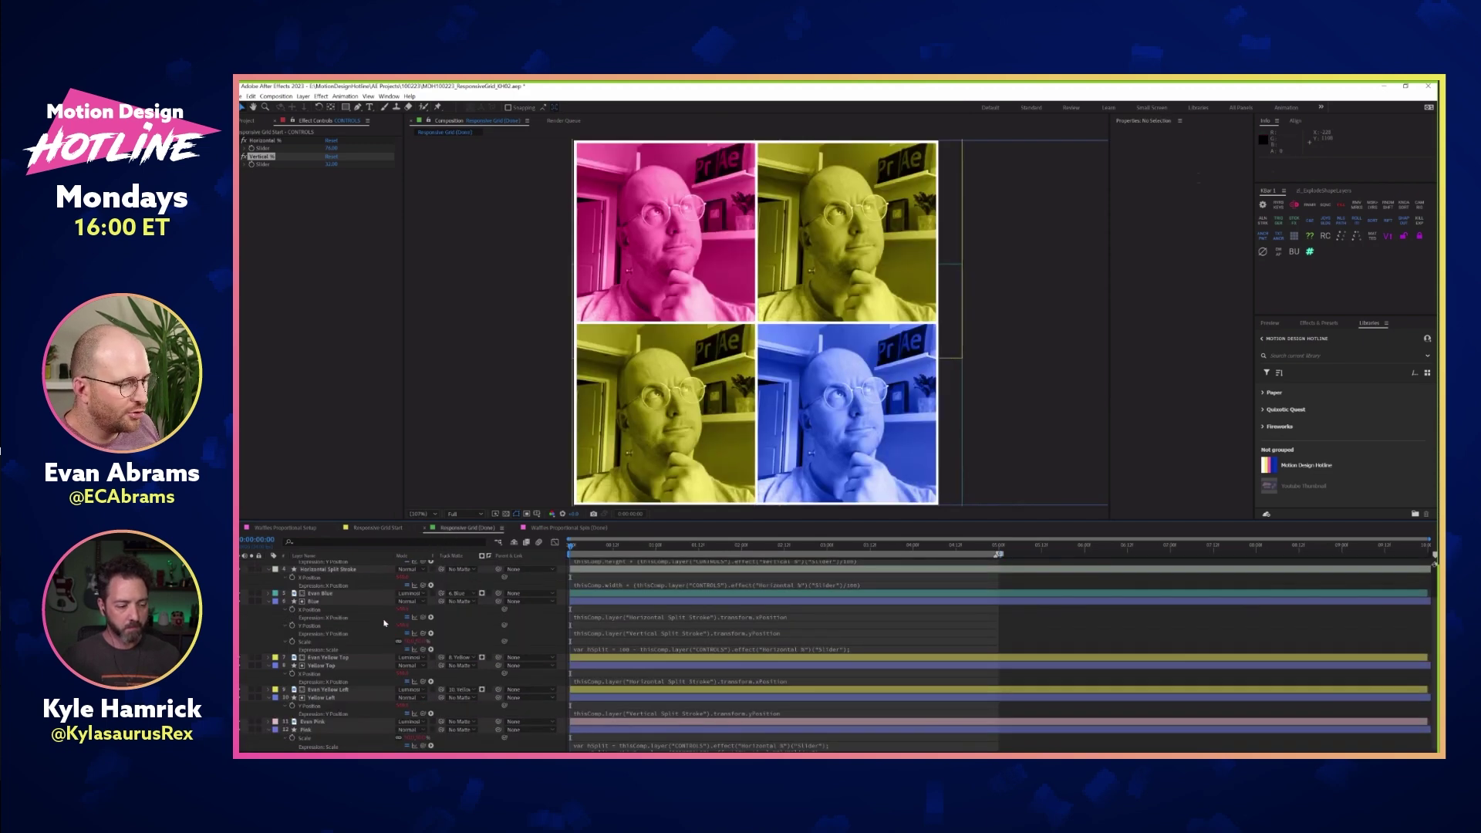
pyautogui.click(378, 528)
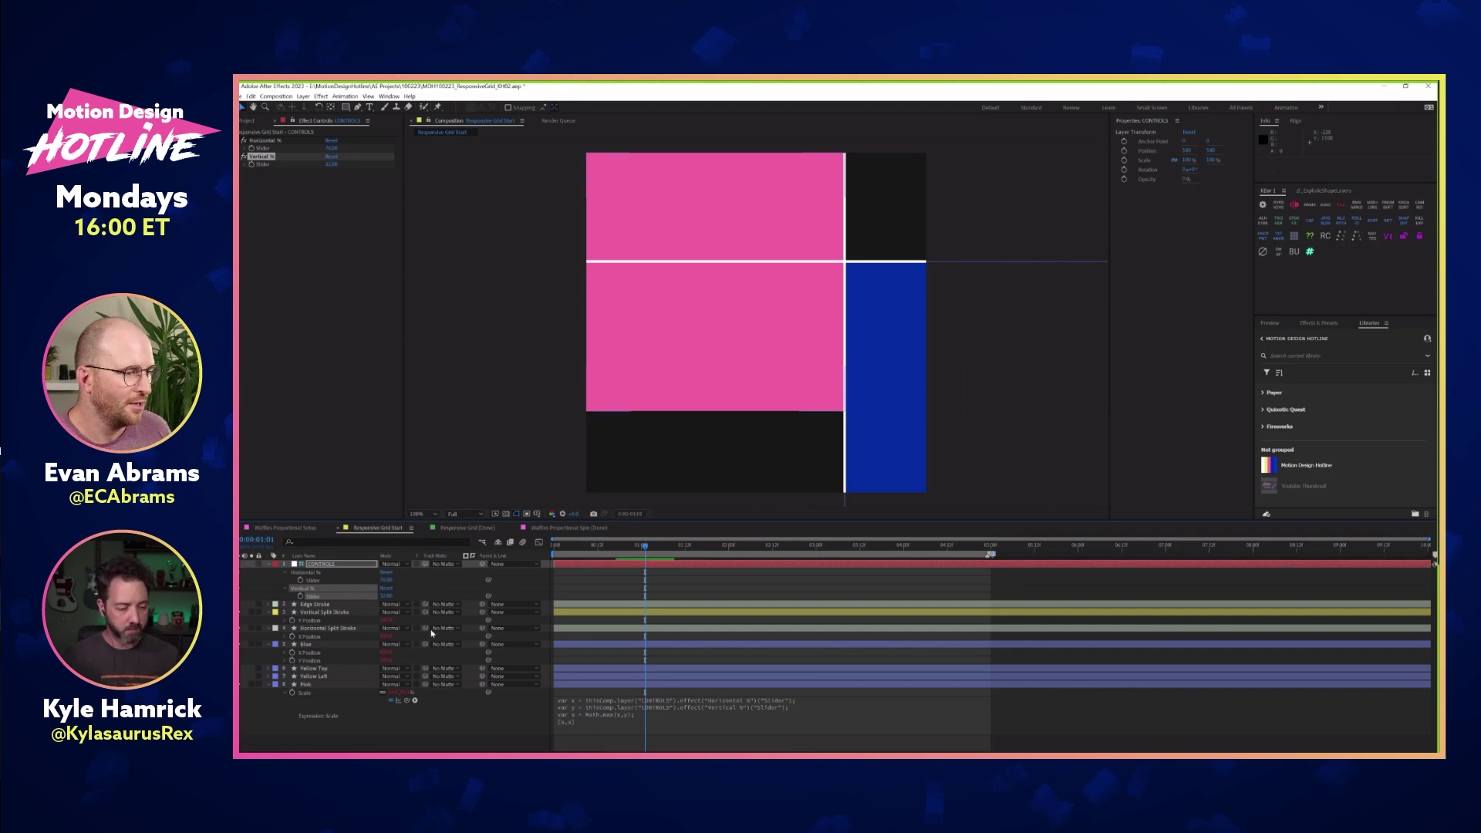
# Try Math.min instead of Math.max in the Pink layer's Scale expression, and test it with the CONTROLS sliders
pyautogui.doubleClick(626, 713)
pyautogui.write('min')
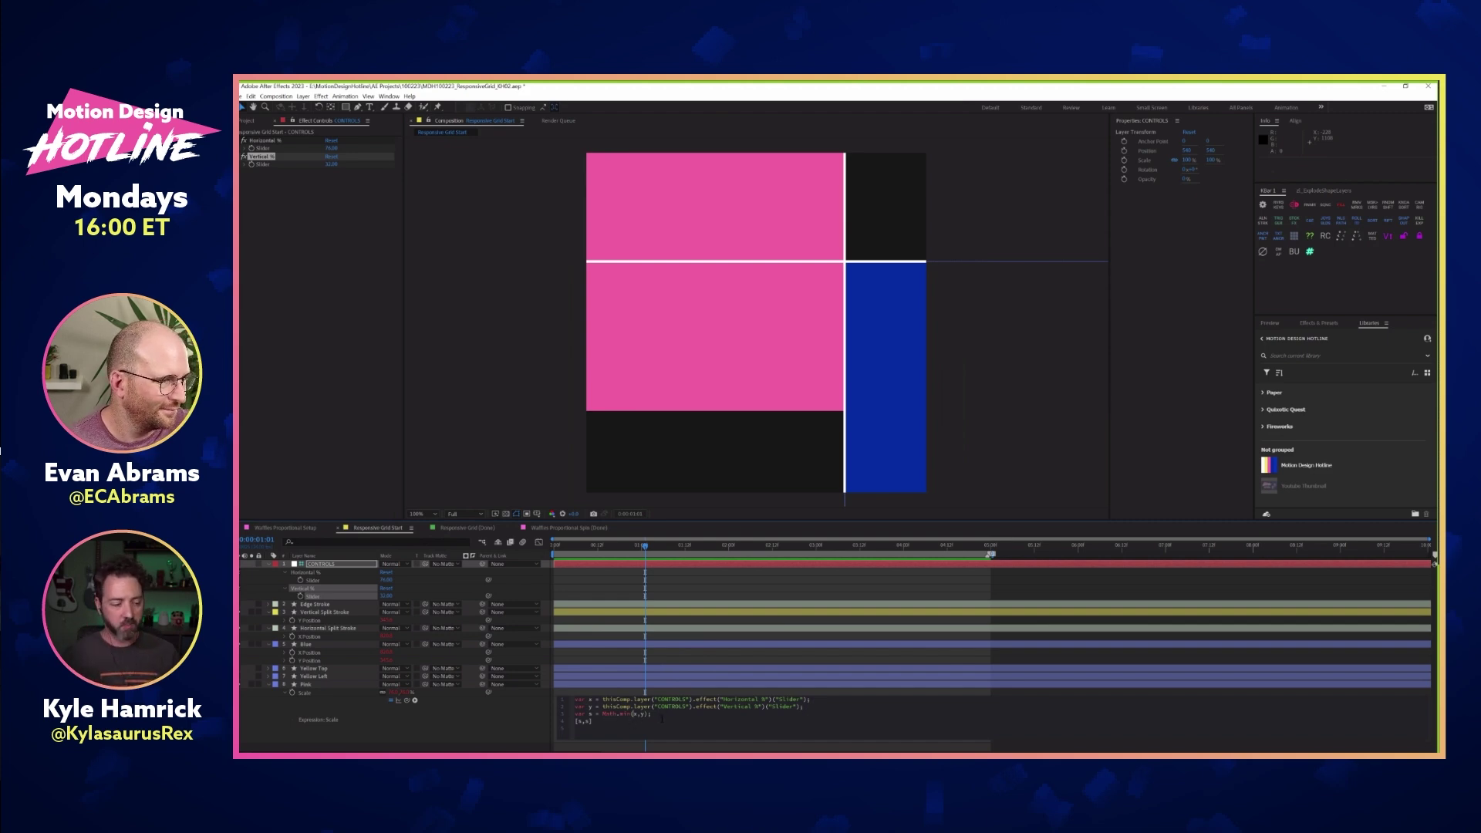
pyautogui.click(372, 746)
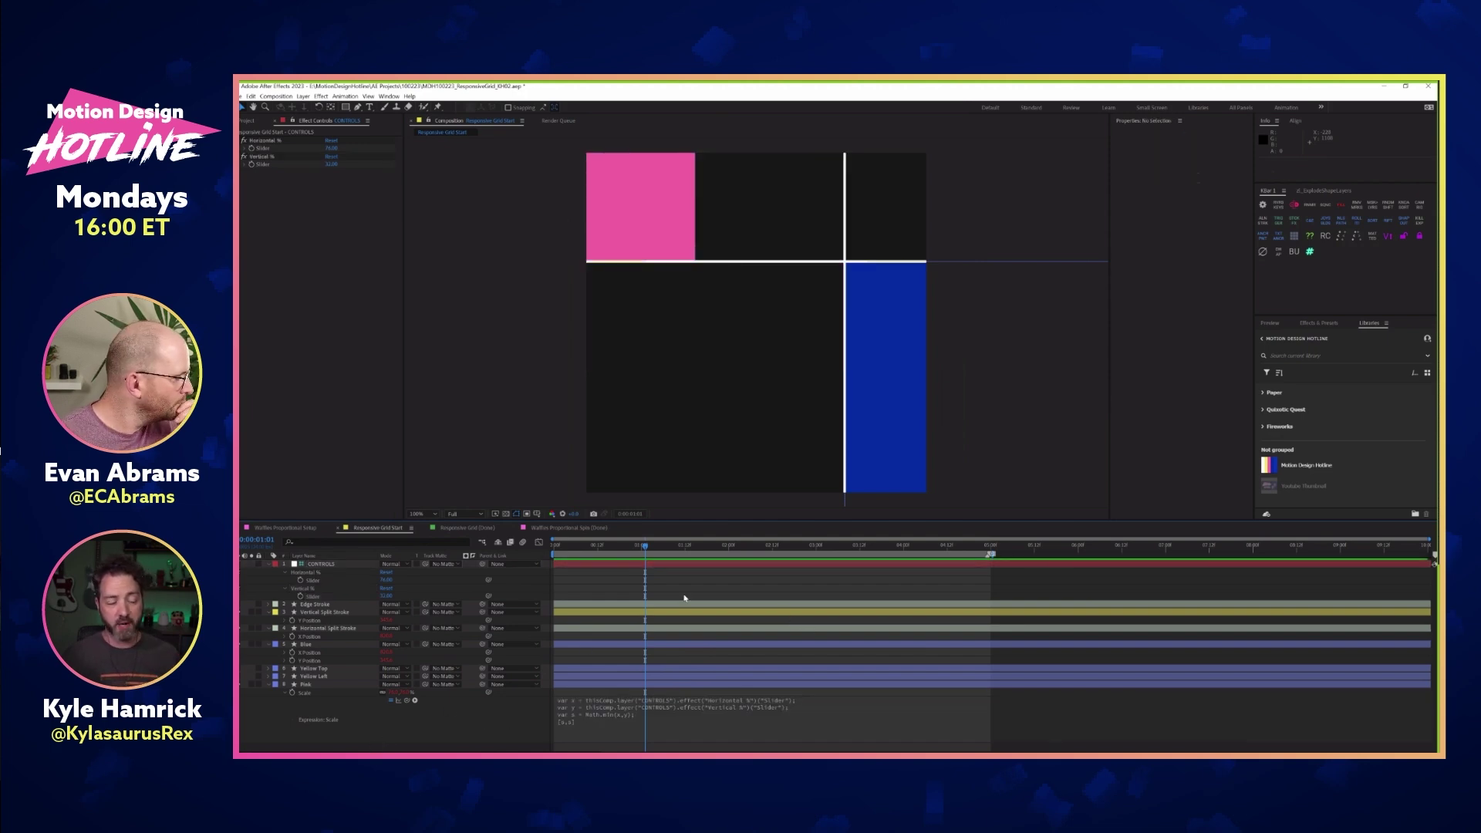
pyautogui.moveTo(388, 597)
pyautogui.mouseDown()
pyautogui.moveTo(415, 596)
pyautogui.moveTo(357, 582)
pyautogui.moveTo(387, 580)
pyautogui.mouseUp()
pyautogui.click(395, 590)
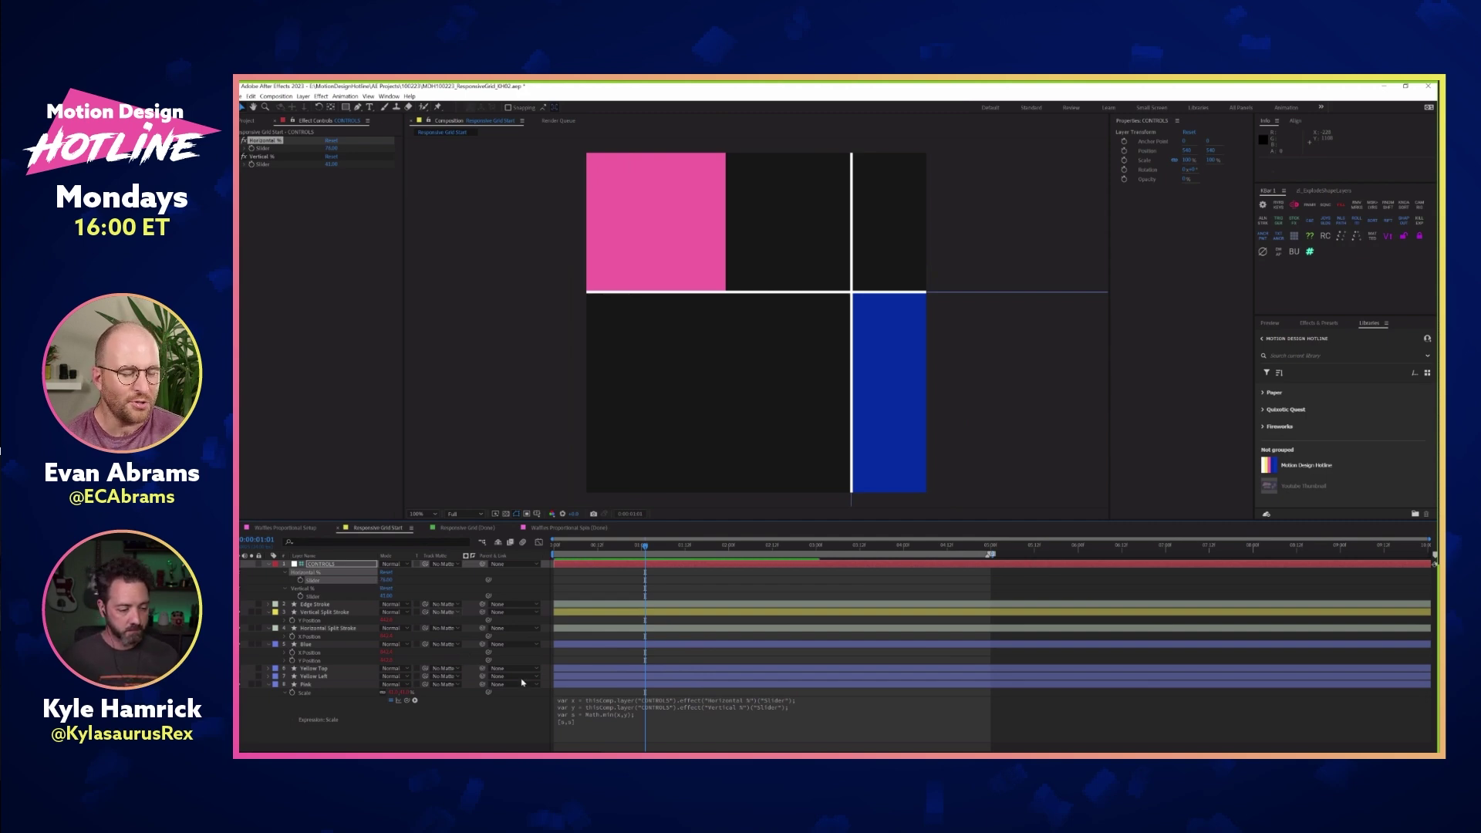
# Restore Math.max in place of Math.min in the Pink layer's Scale expression, and browse the JavaScript Math expression functions
pyautogui.doubleClick(609, 715)
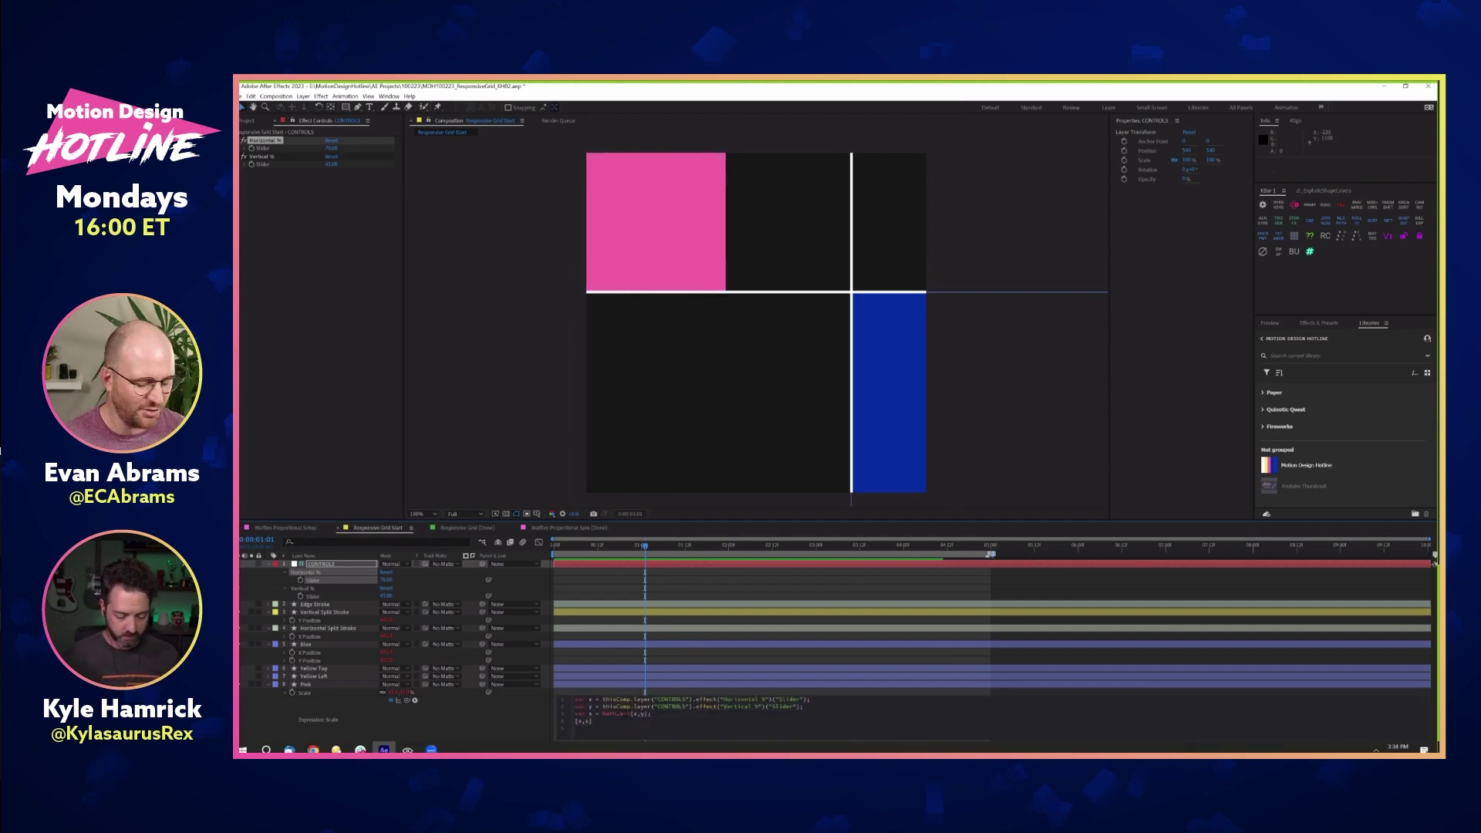
pyautogui.write('max')
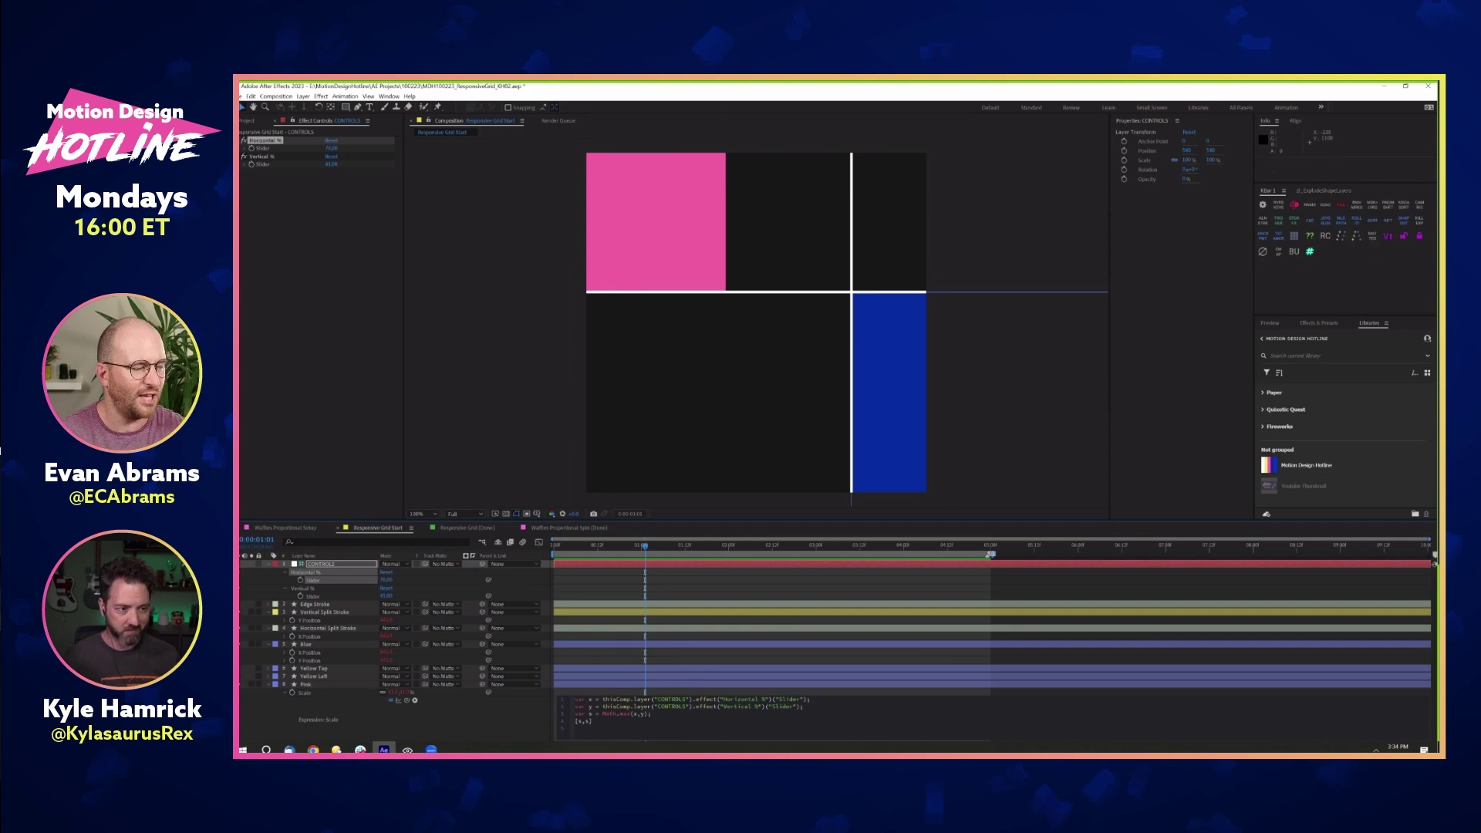
pyautogui.press('KP_Enter')
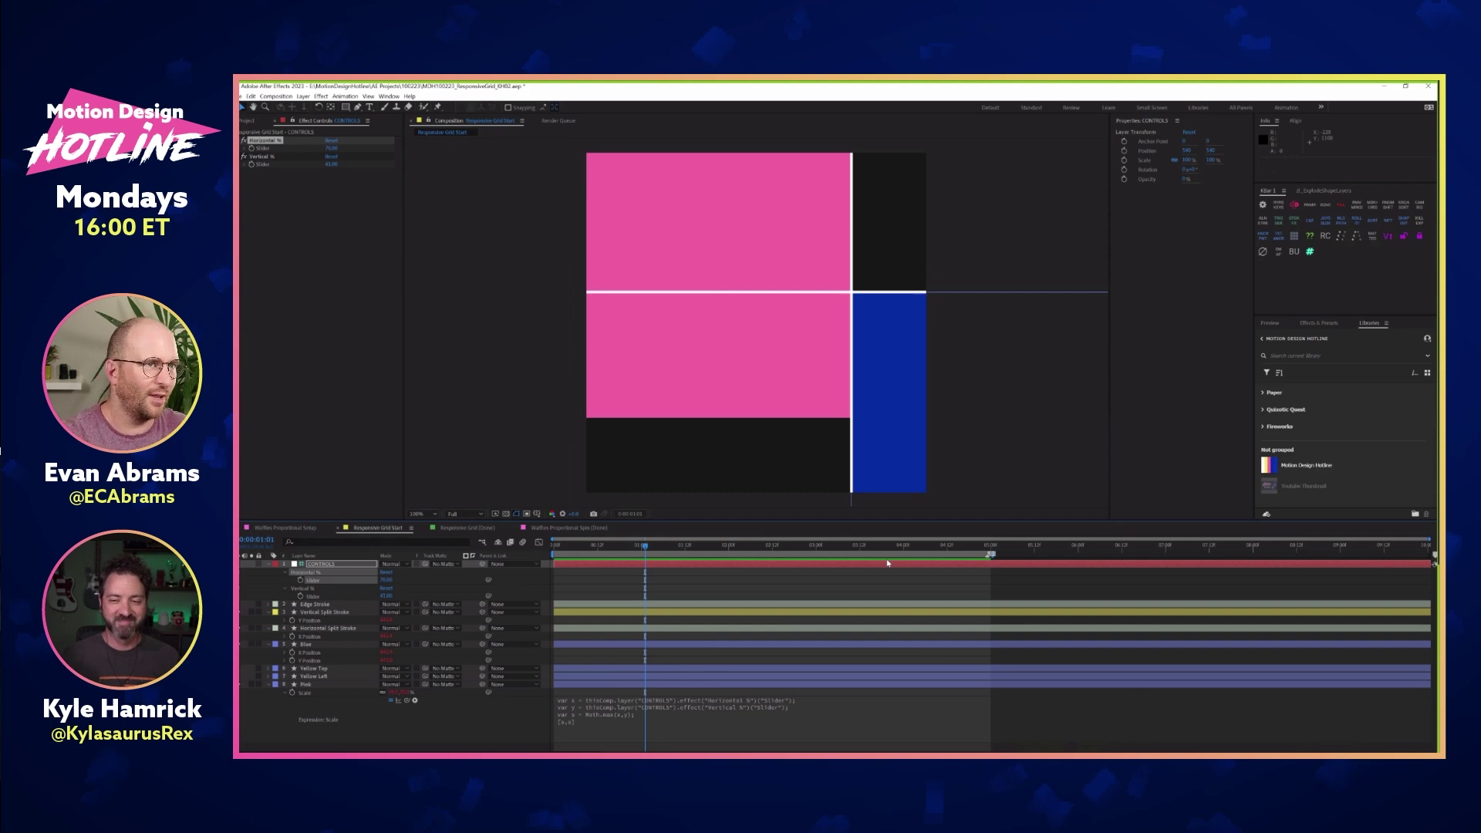
pyautogui.click(415, 701)
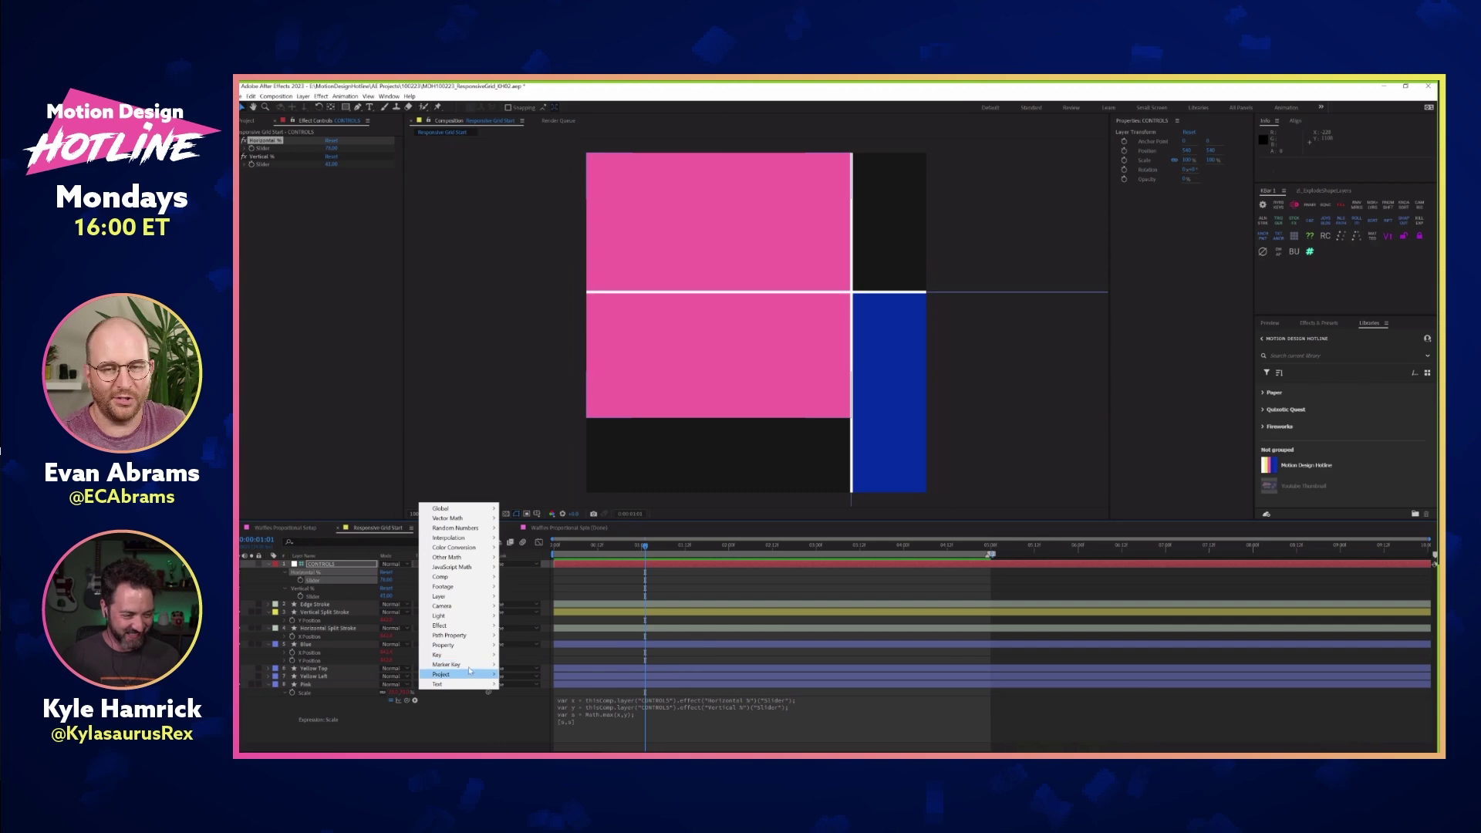
pyautogui.moveTo(473, 520)
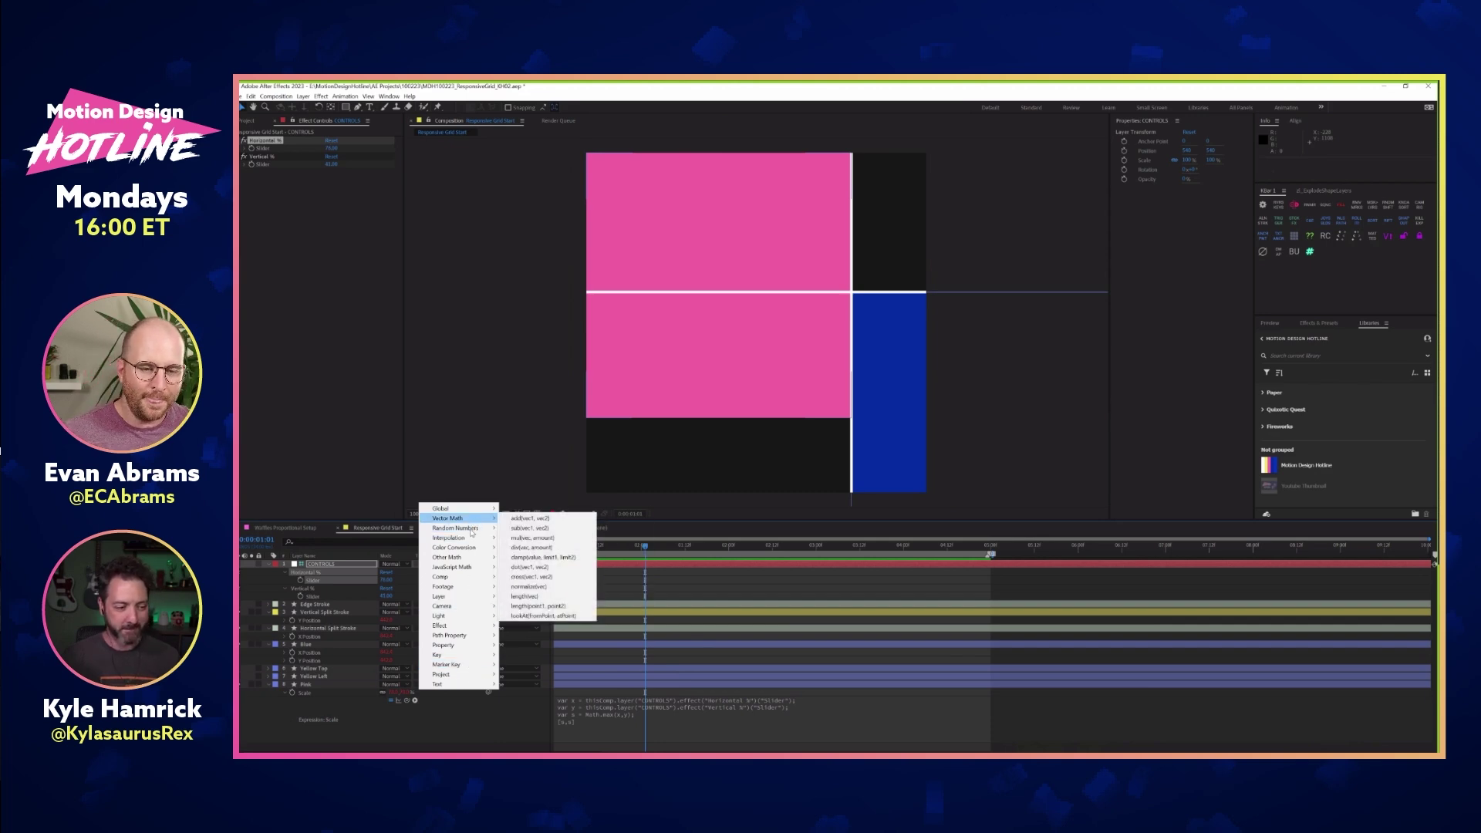
pyautogui.moveTo(472, 561)
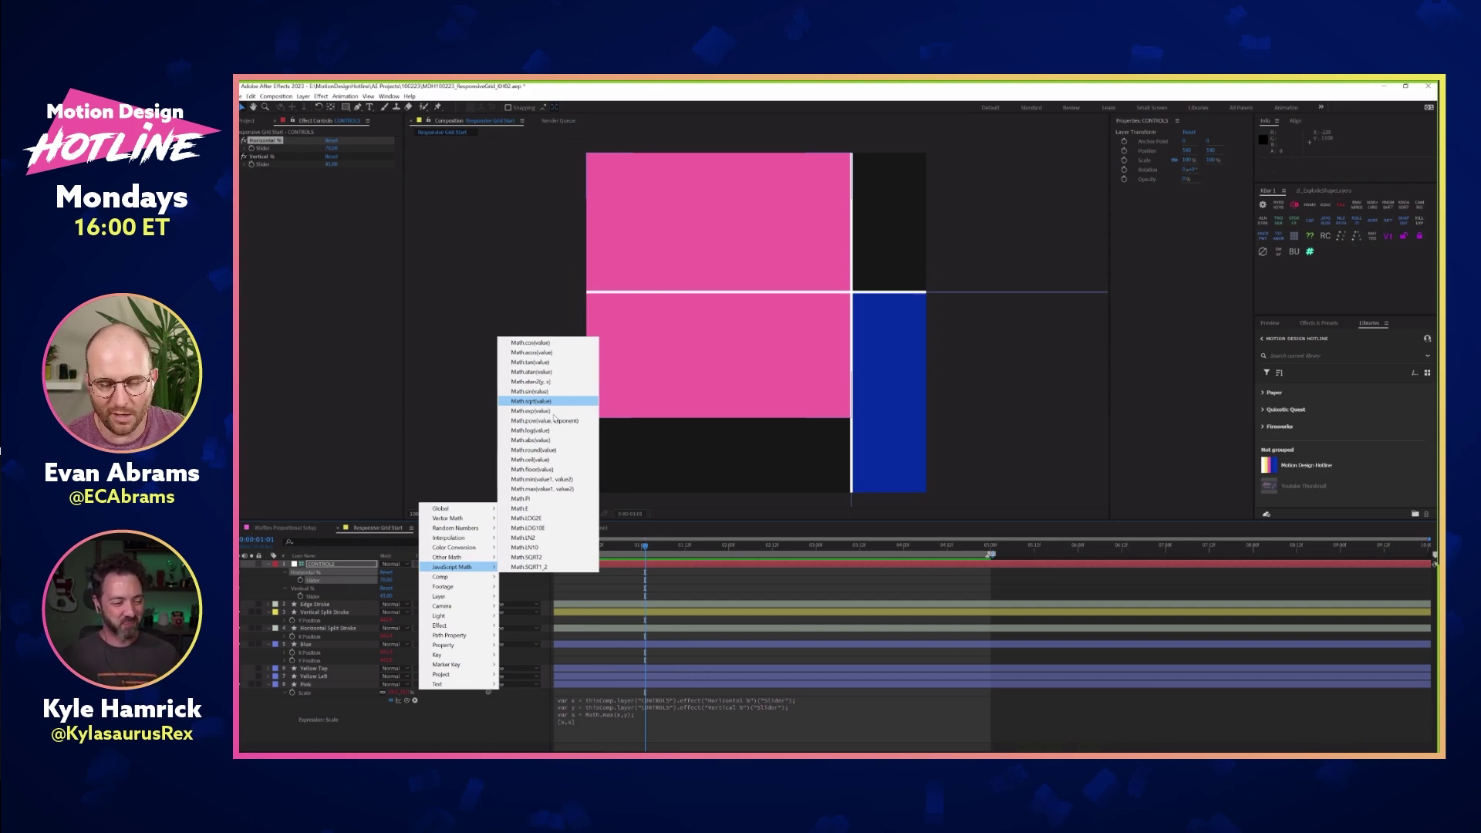
pyautogui.click(442, 558)
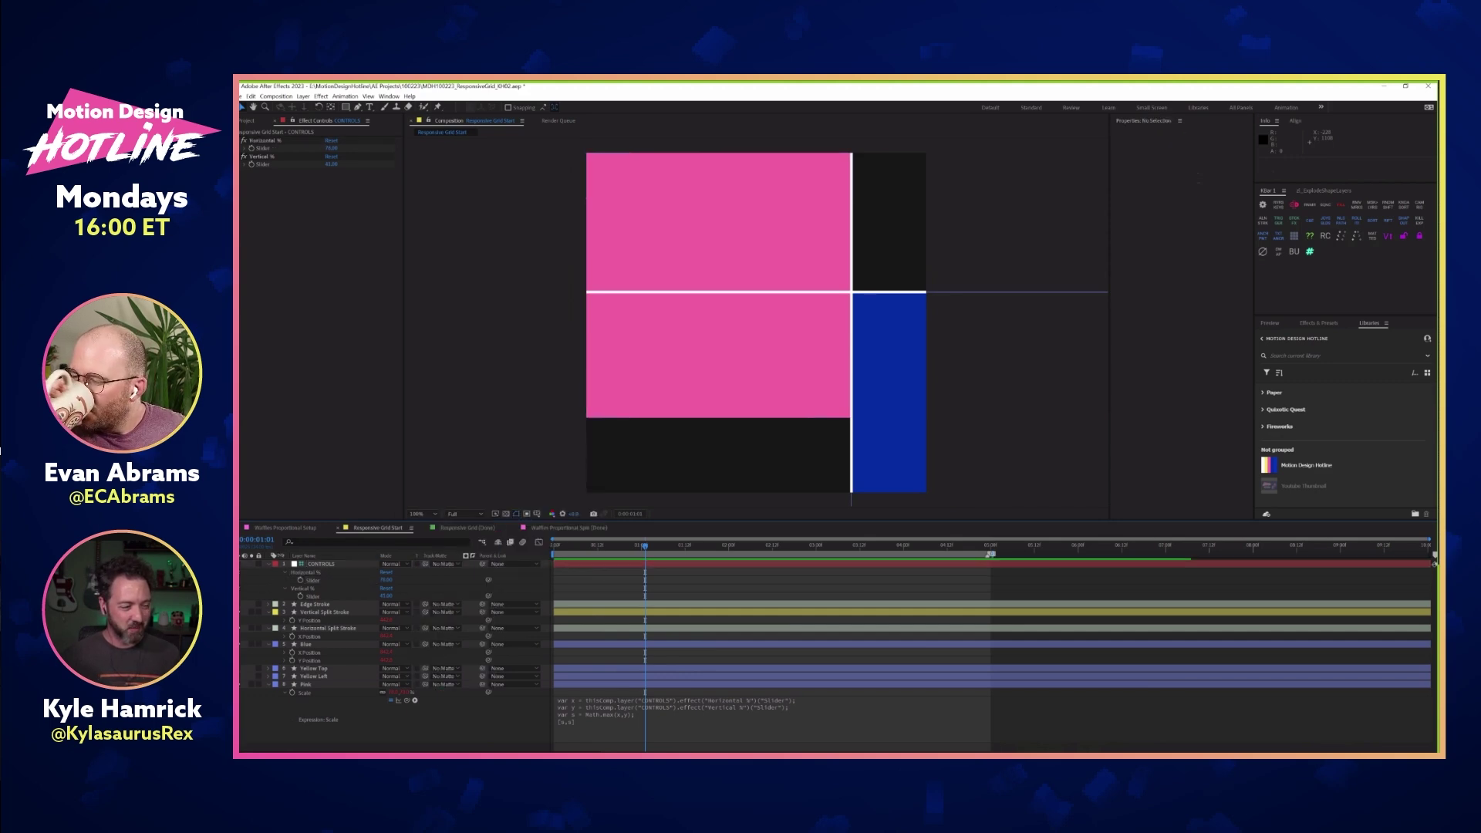
# Copy the pink portrait layer from the finished grid composition into Responsive Grid Start, and reveal its expressions
pyautogui.click(473, 529)
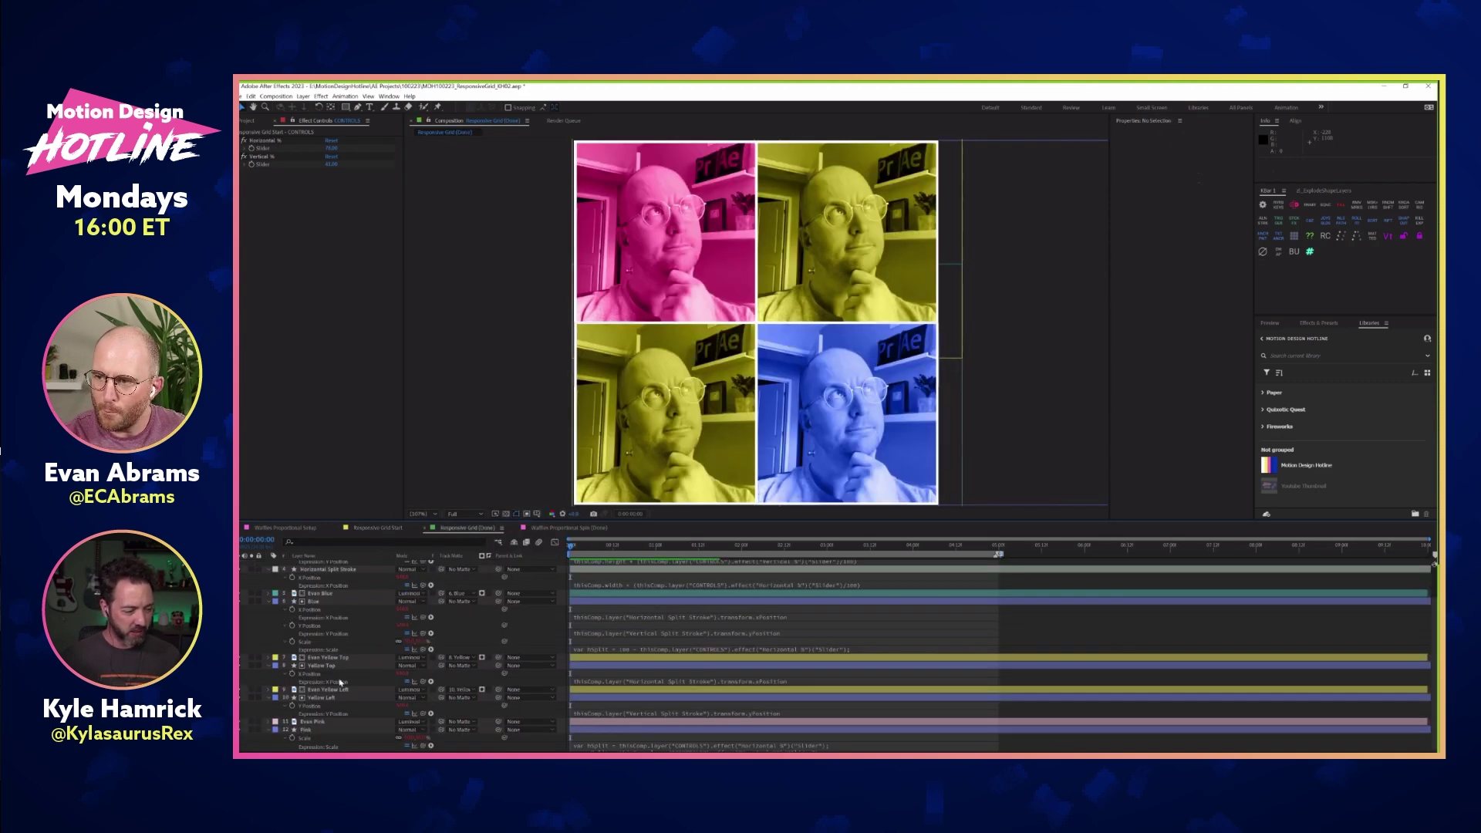
pyautogui.click(324, 722)
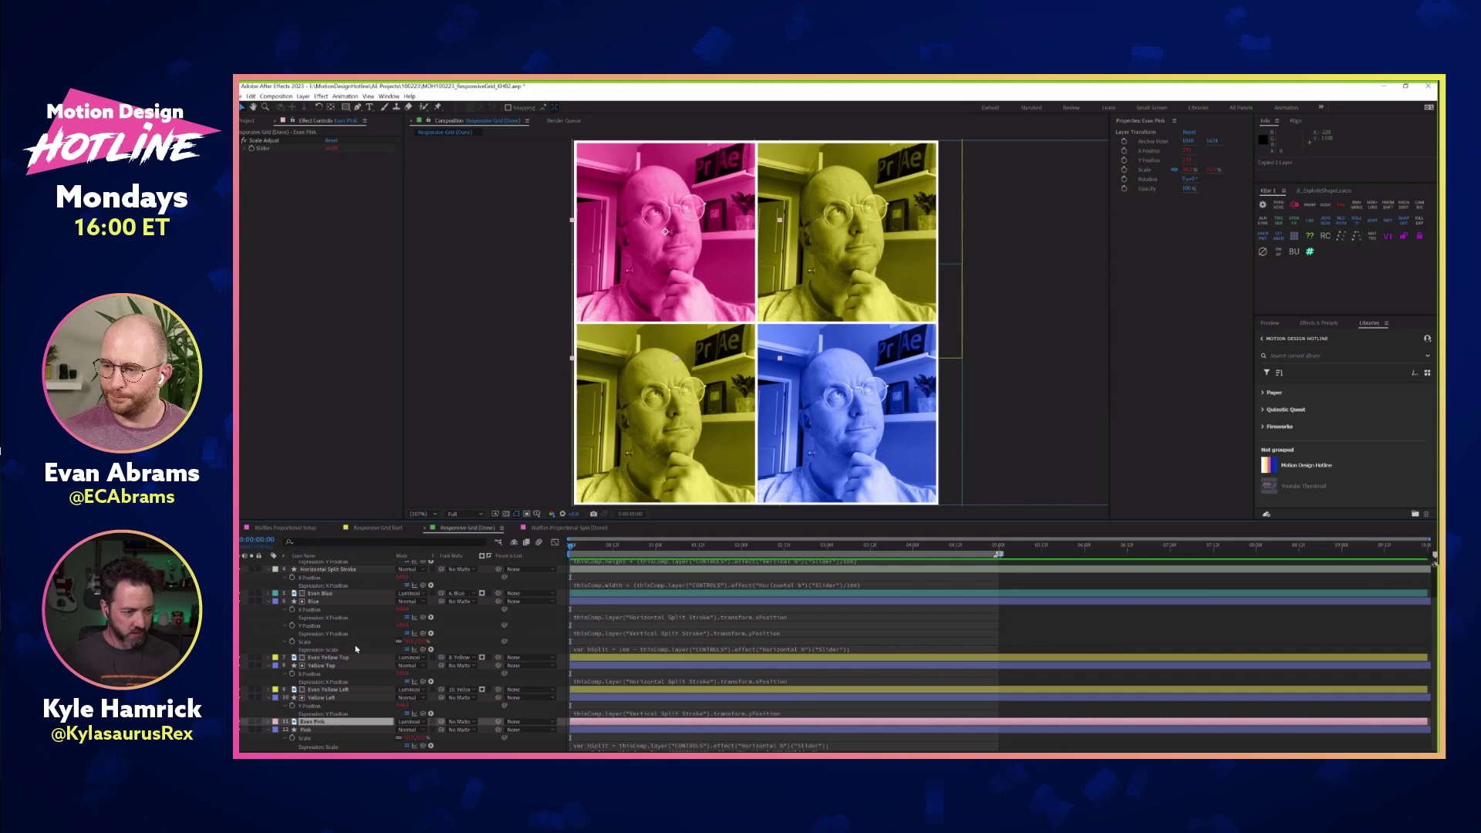
pyautogui.click(378, 527)
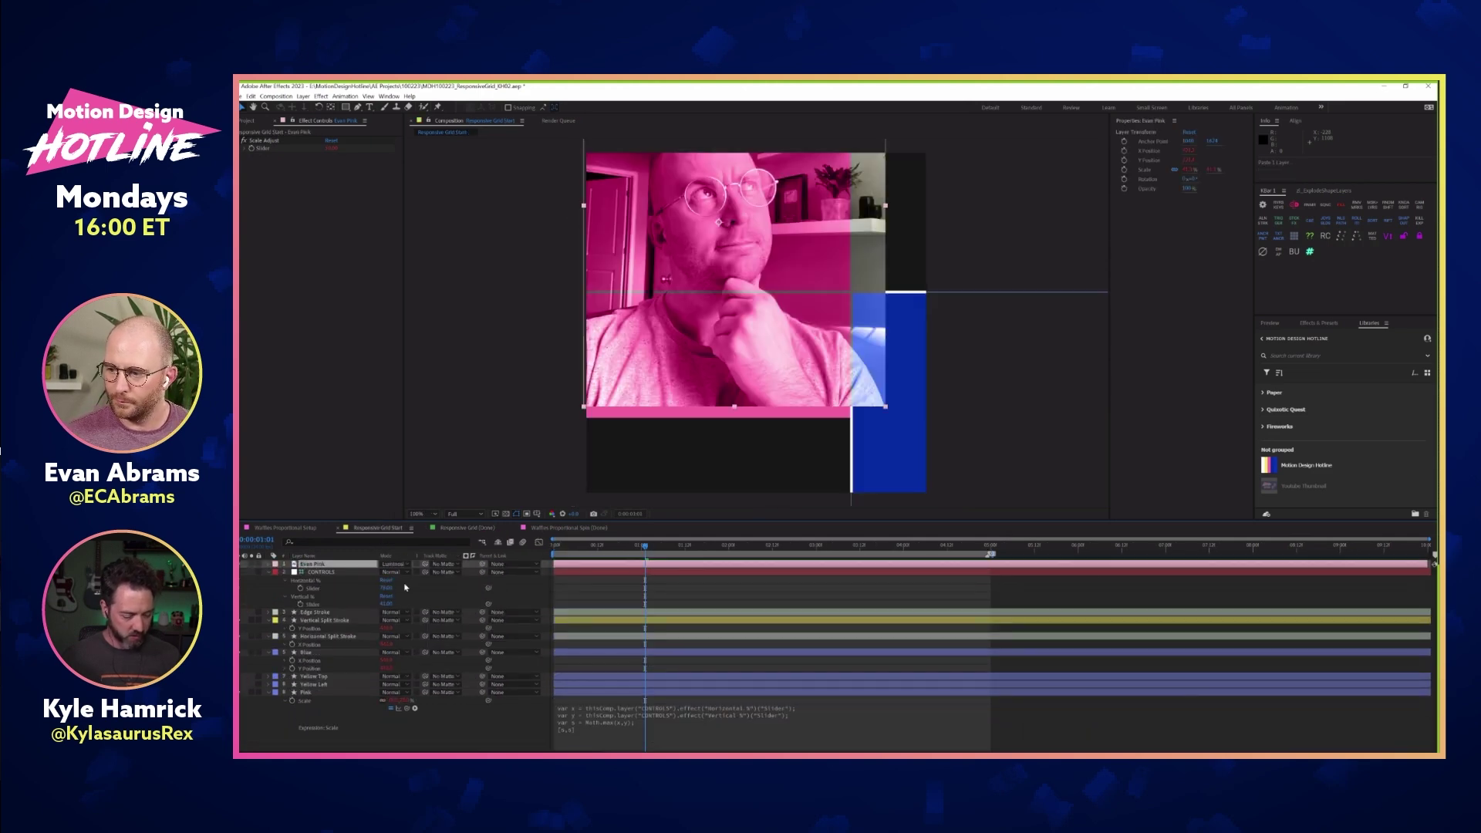
pyautogui.press('e')
pyautogui.press('e')
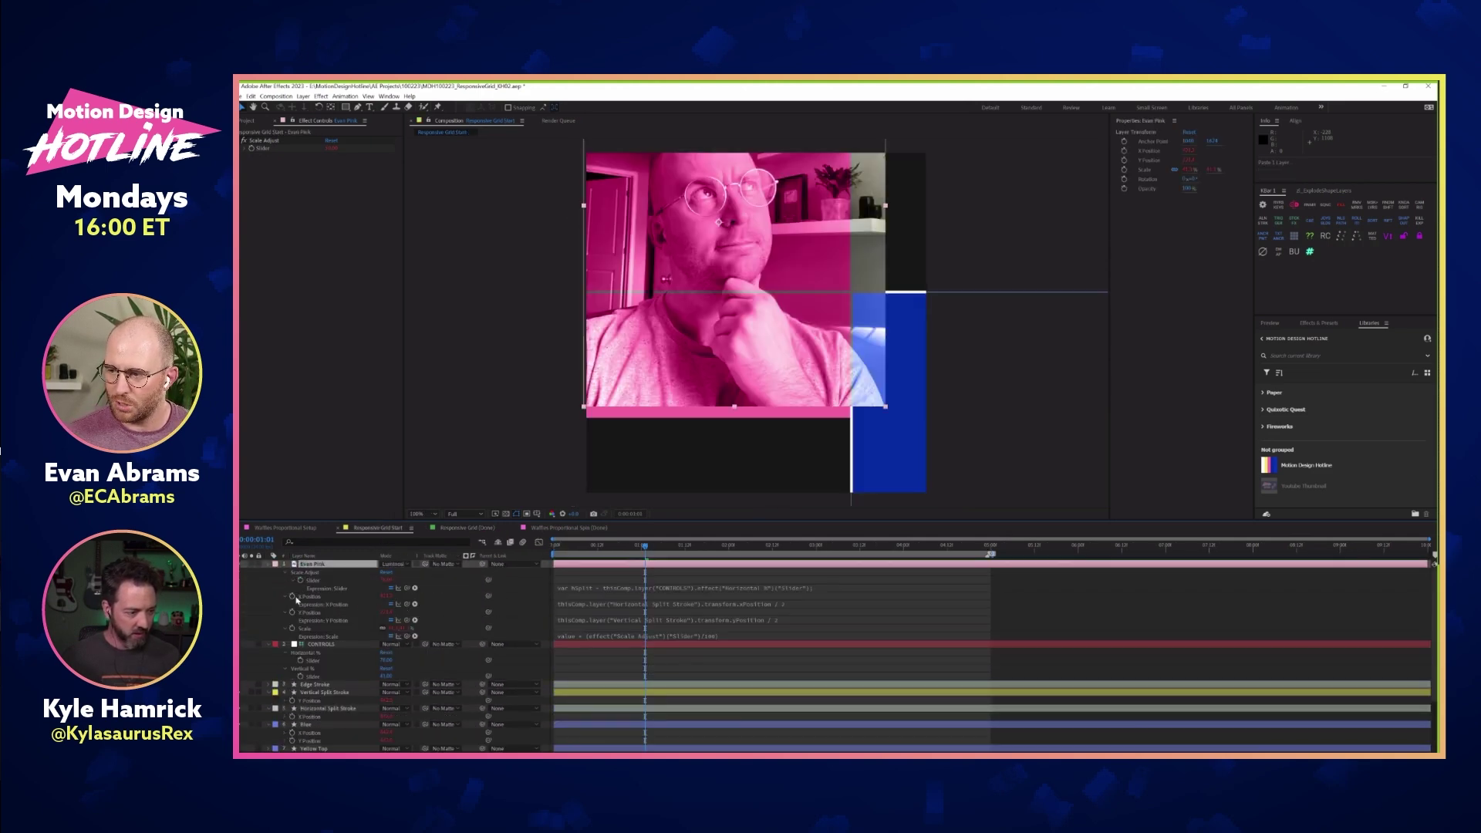
# Expand the pasted portrait layer's effect and transform properties, and remove its X Position and Y Position expressions
pyautogui.click(269, 564)
pyautogui.keyDown('ctrl'); pyautogui.click(268, 564); pyautogui.keyUp('ctrl')
pyautogui.click(307, 580)
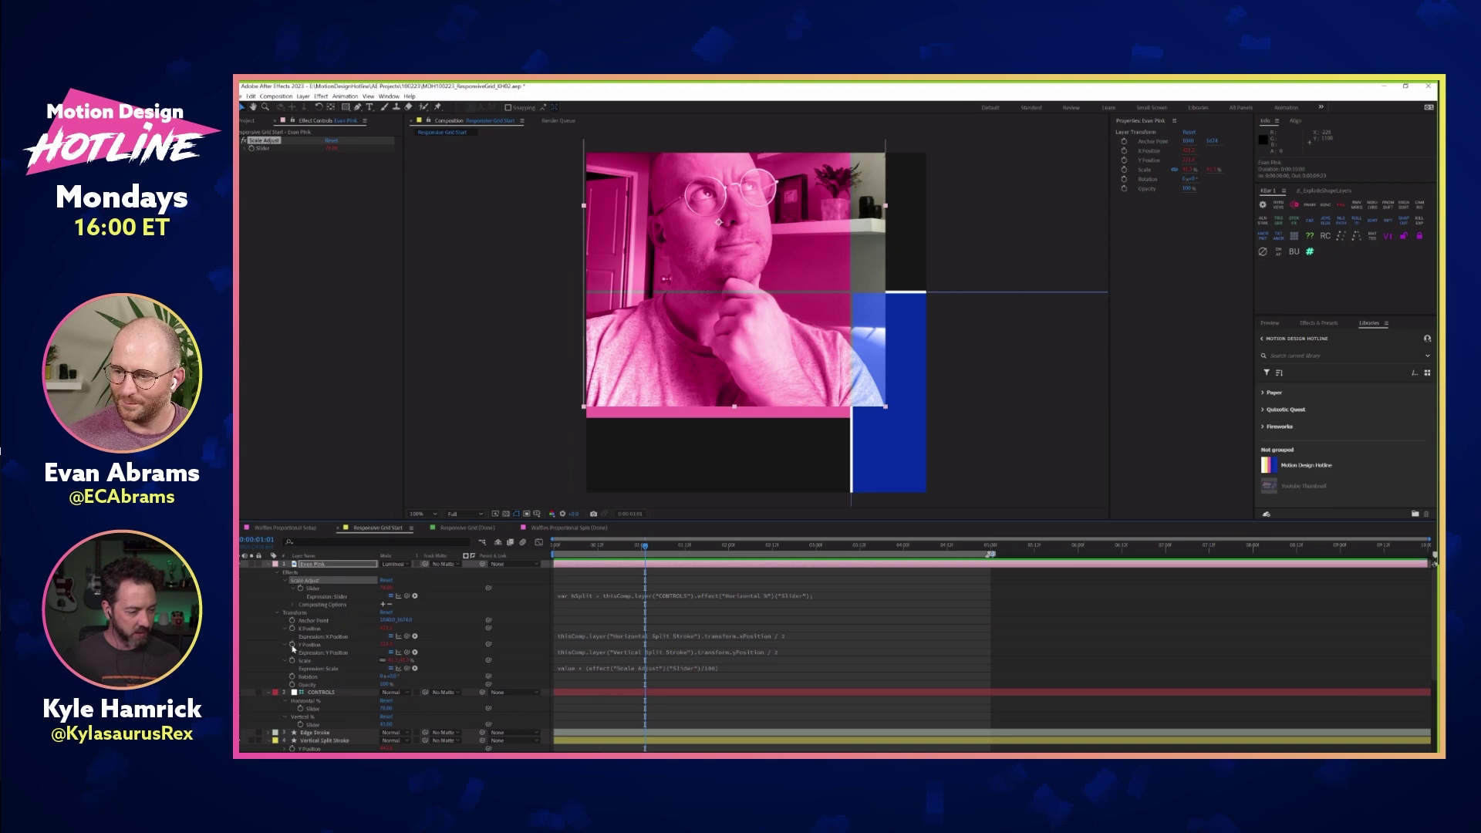
pyautogui.keyDown('alt'); pyautogui.click(293, 644); pyautogui.keyUp('alt')
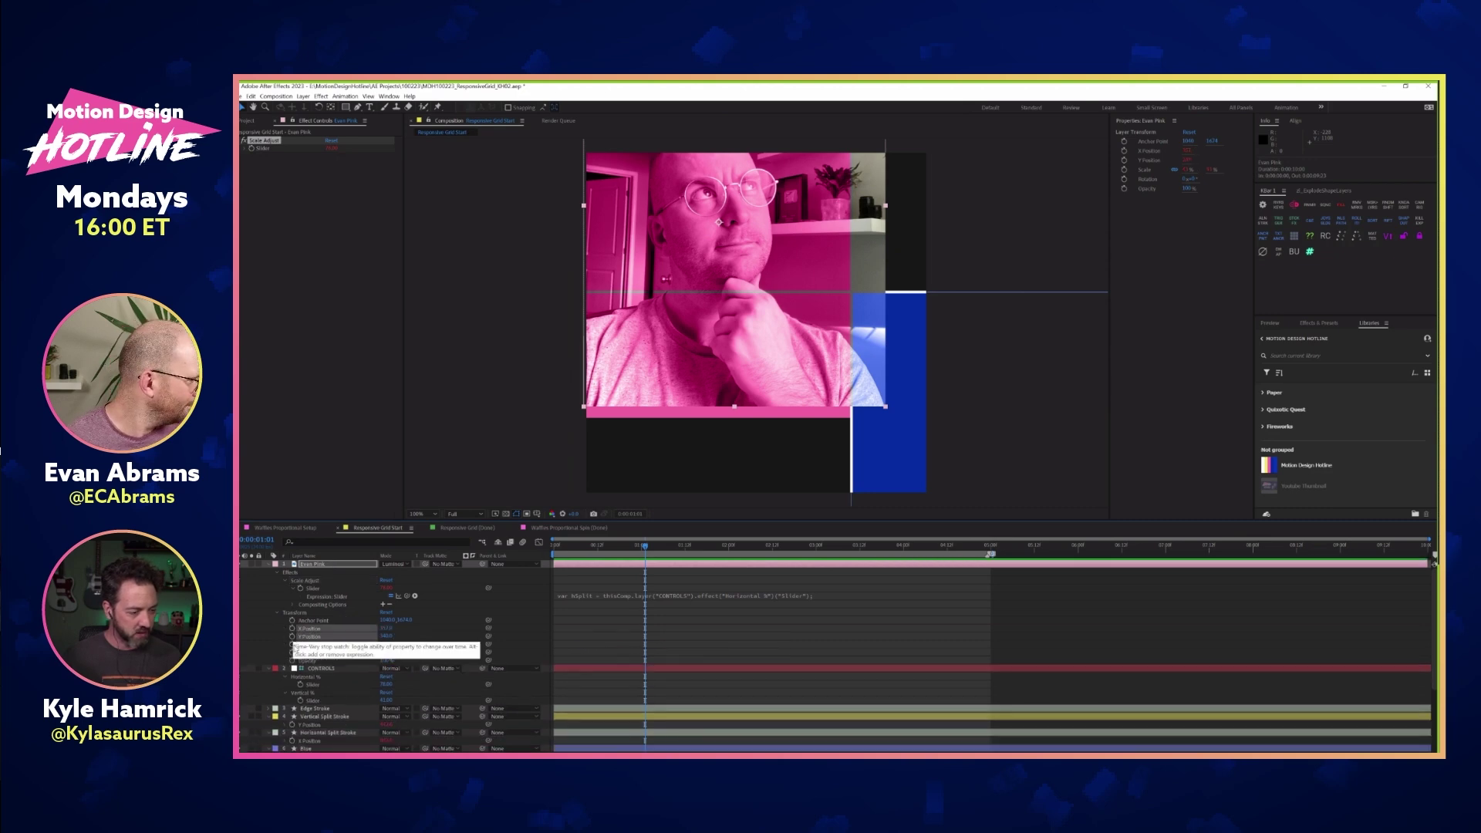
pyautogui.keyDown('alt'); pyautogui.click(291, 644); pyautogui.keyUp('alt')
pyautogui.hotkey('ctrl', 'z')
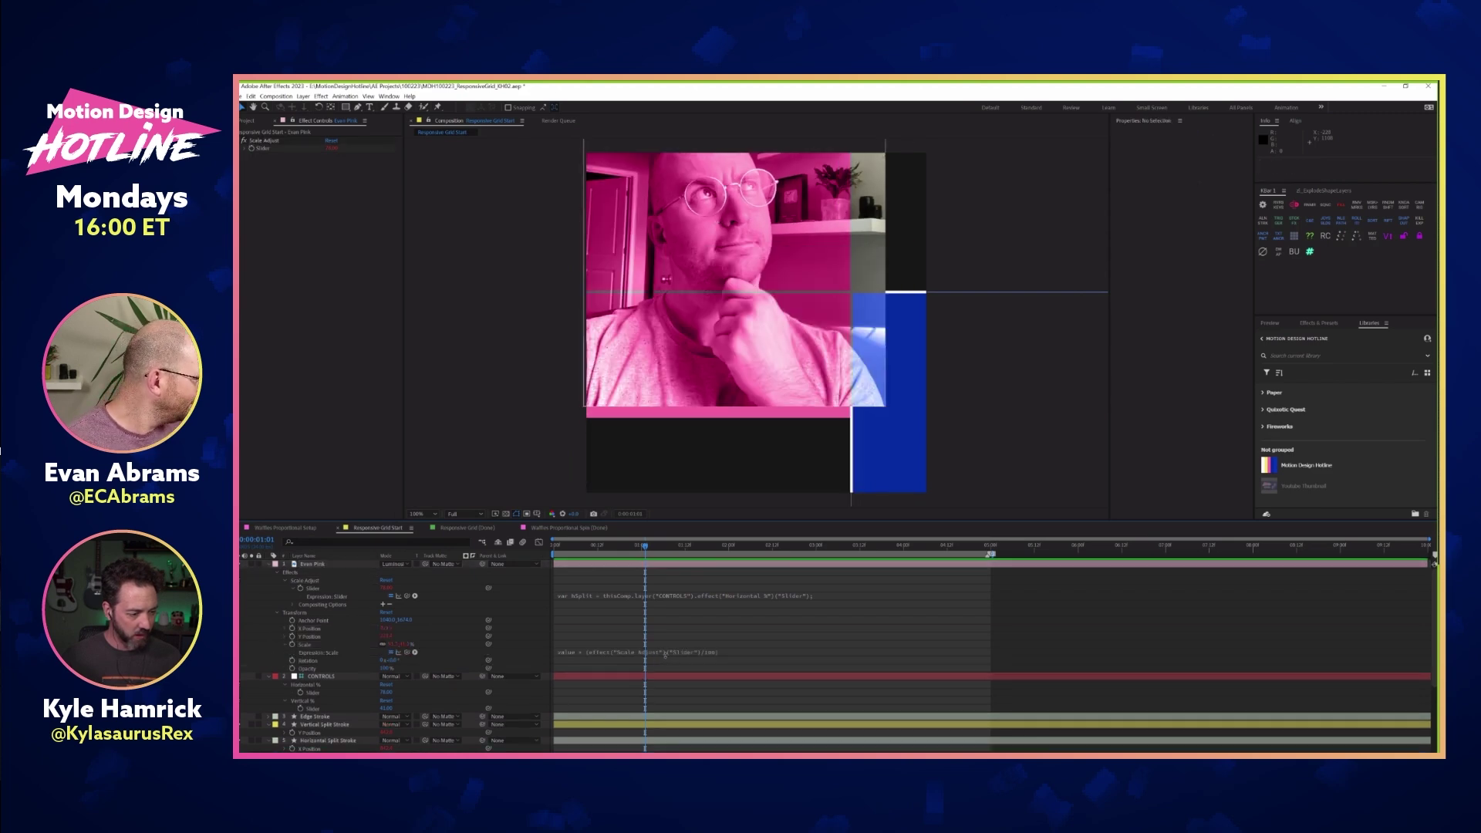
pyautogui.keyDown('alt'); pyautogui.click(293, 634); pyautogui.keyUp('alt')
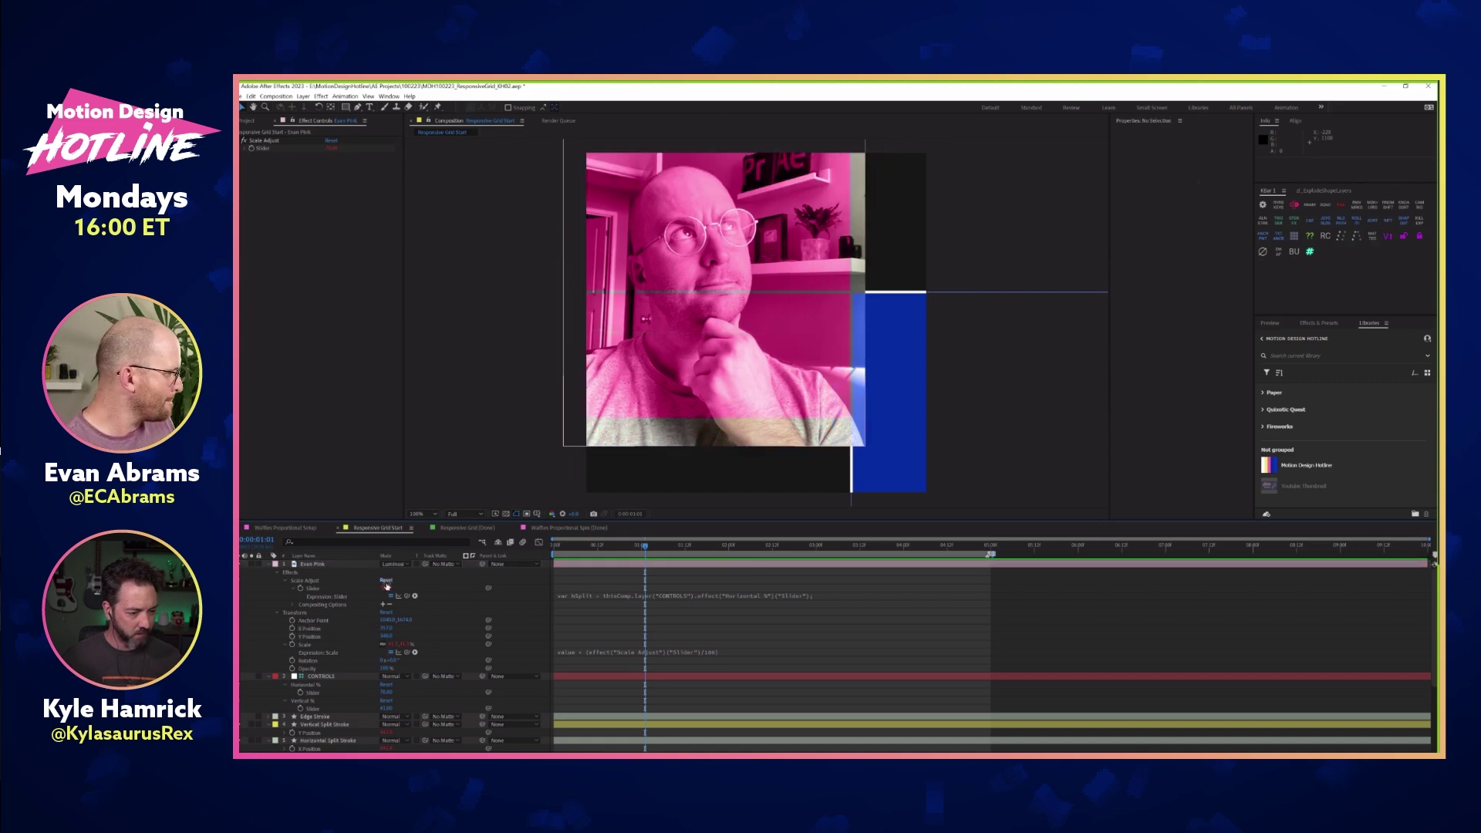
# Enlarge the portrait layer's Scale Adjust slider expression, and examine how Math.max(hSplit, vSplit) combines both CONTROLS sliders
pyautogui.moveTo(764, 598)
pyautogui.mouseDown()
pyautogui.moveTo(766, 633)
pyautogui.moveTo(763, 617)
pyautogui.mouseUp()
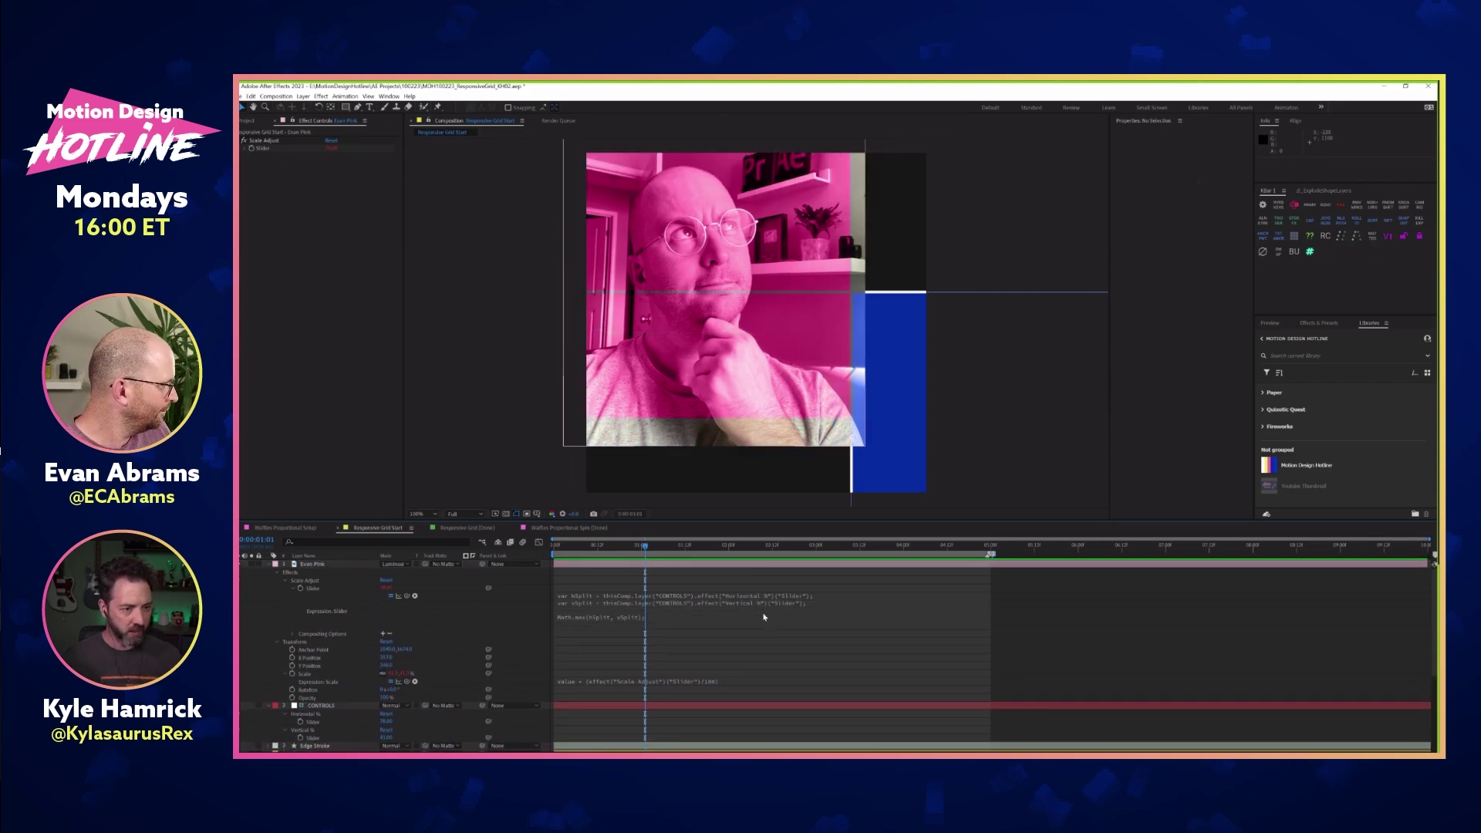
pyautogui.click(321, 583)
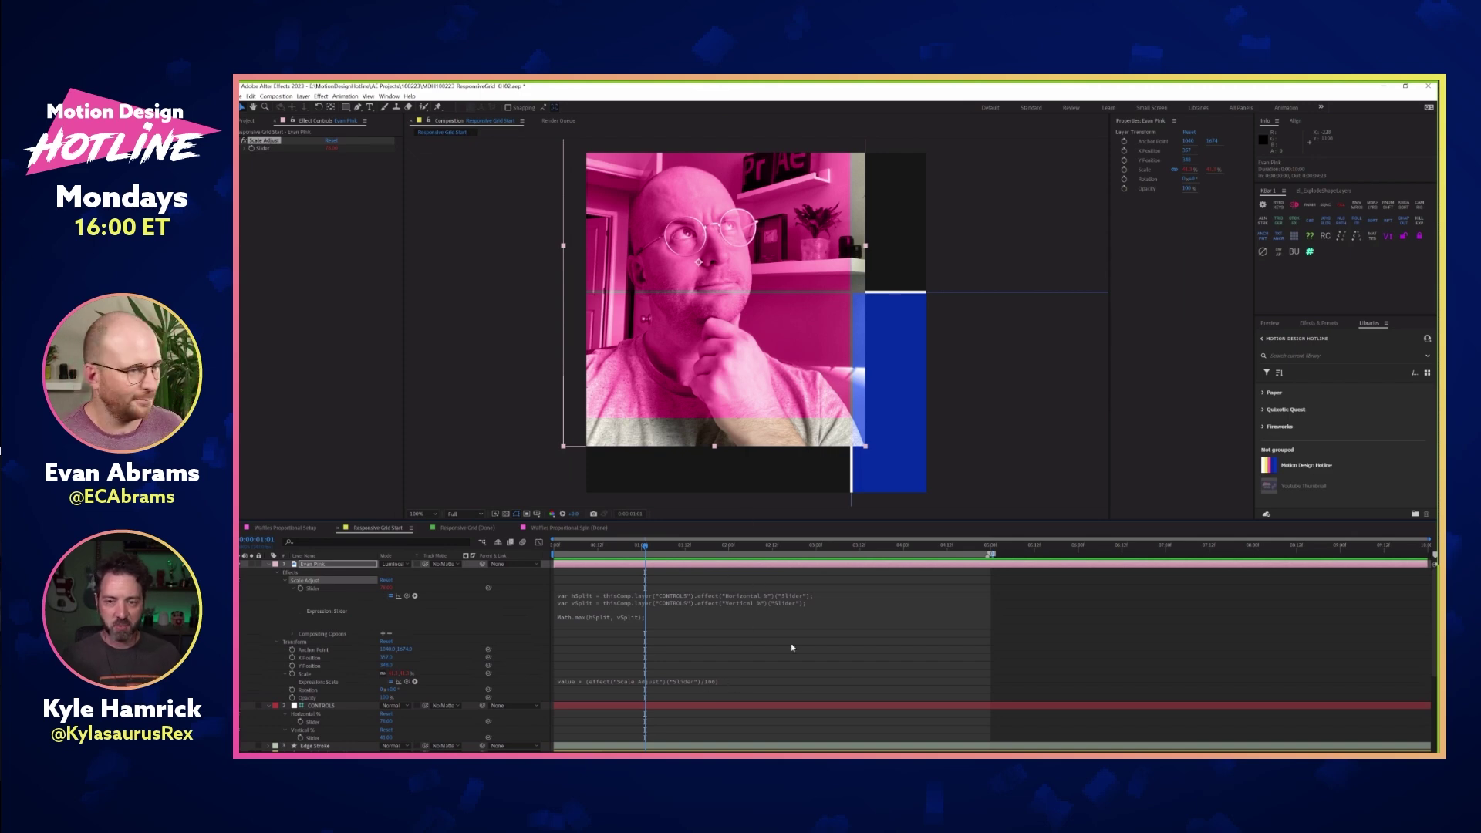
pyautogui.click(334, 568)
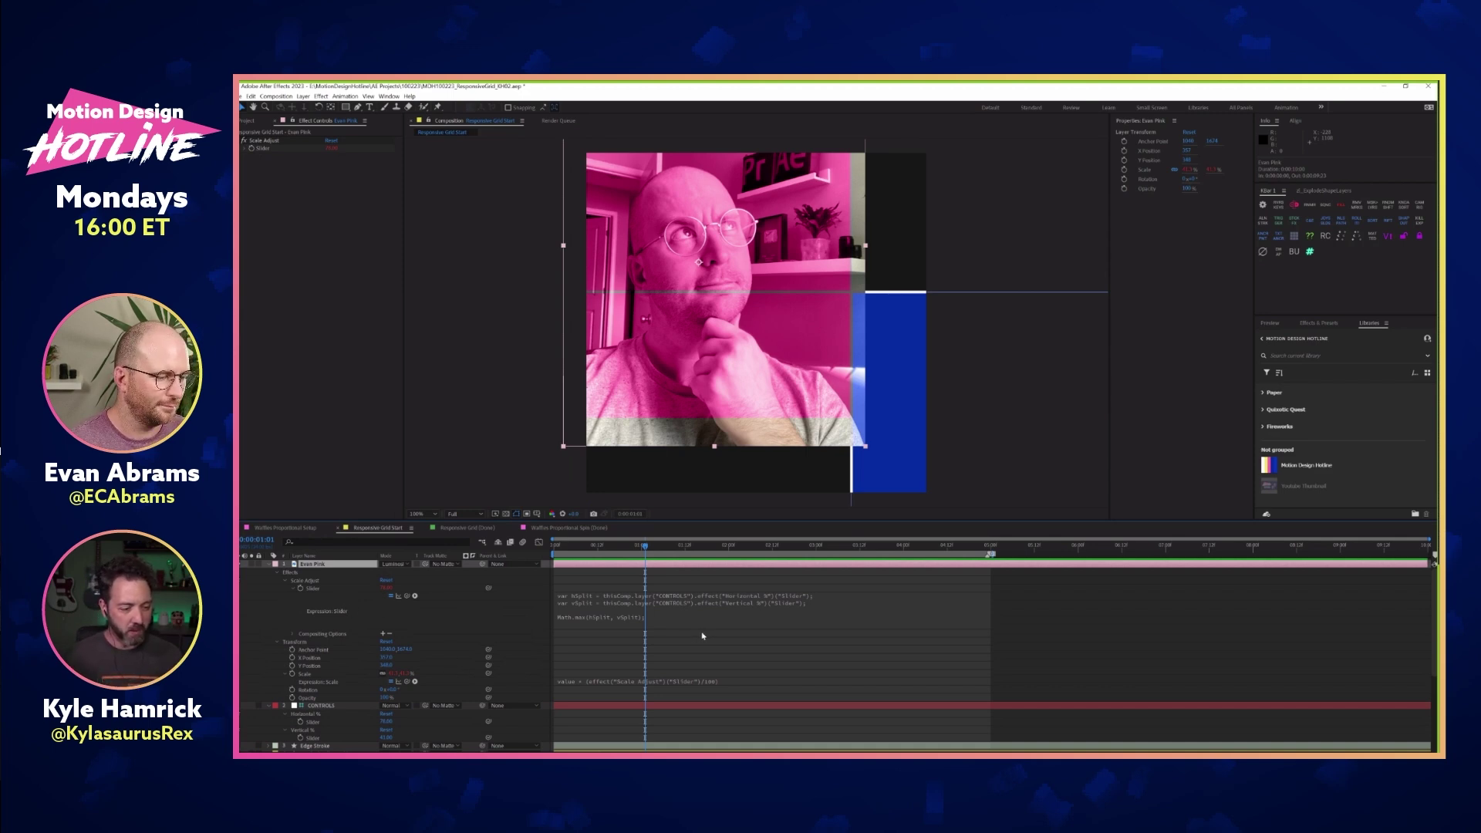
pyautogui.scroll(-1, 540, 617)
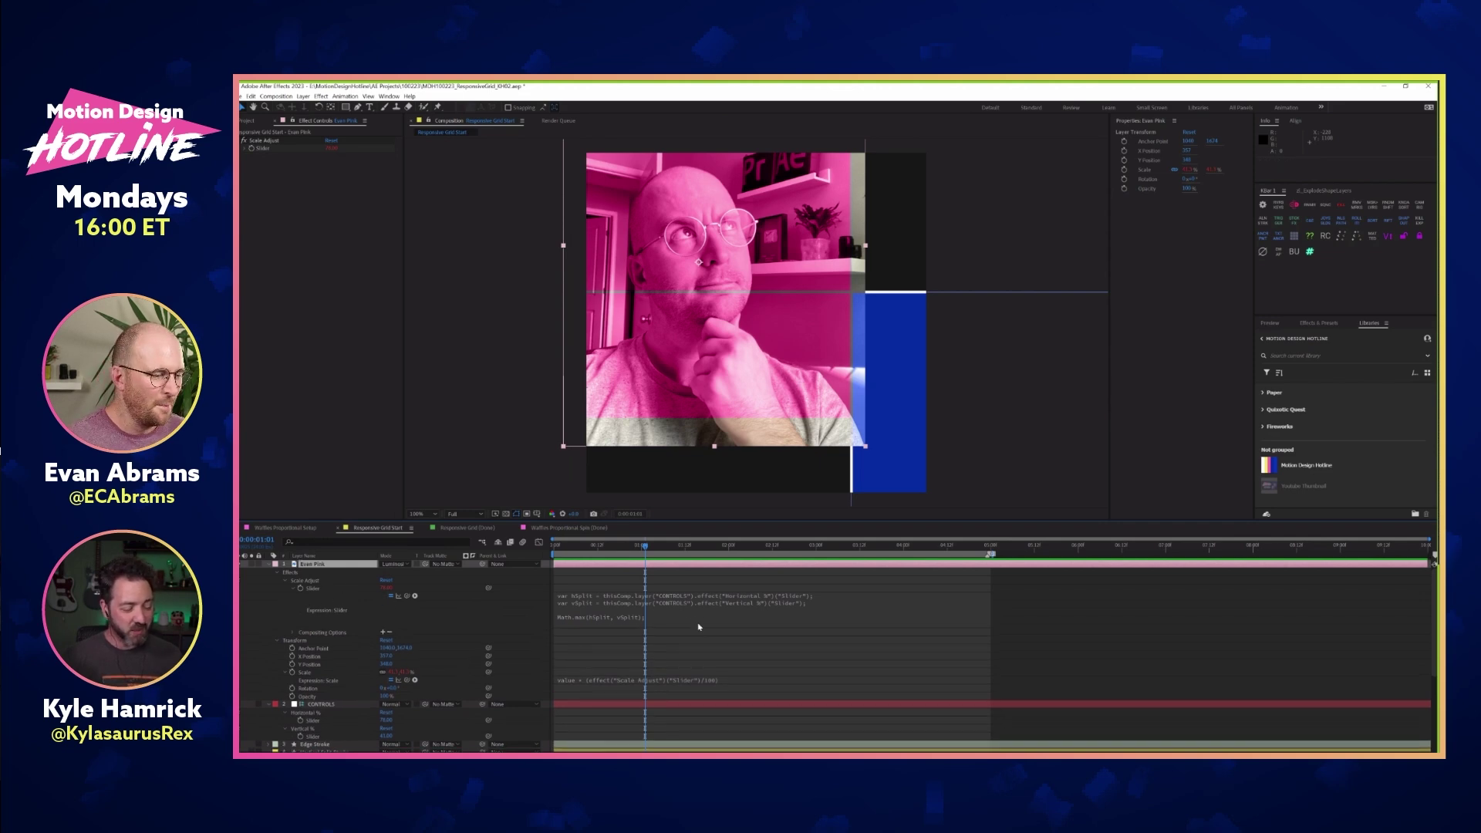
pyautogui.moveTo(650, 551); pyautogui.dragTo(836, 554)
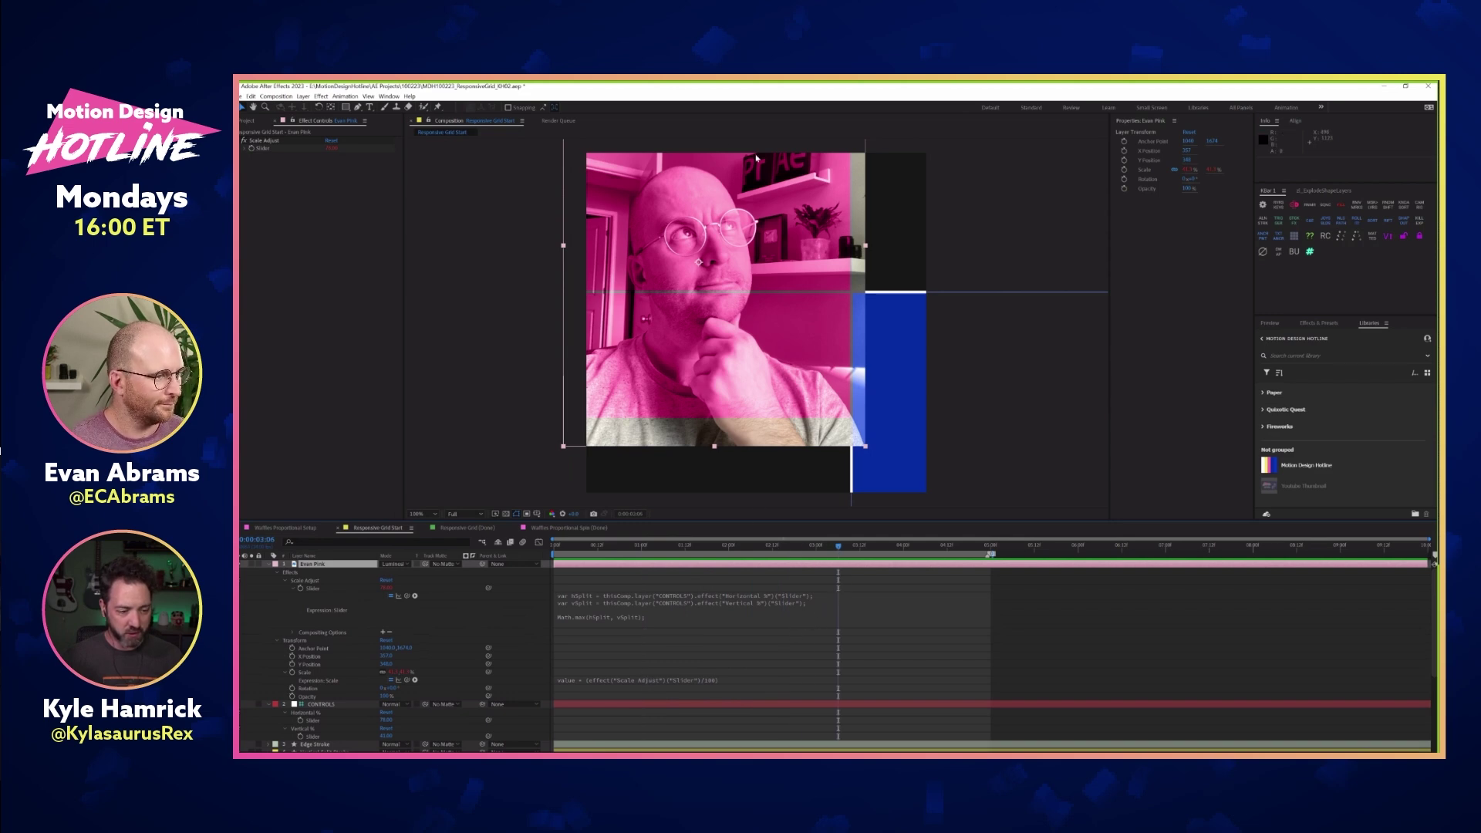
# Move the pink portrait layer down the layer stack until it sits directly above the Pink layer
pyautogui.hotkey('ctrl', '[')
pyautogui.hotkey('ctrl', '[')
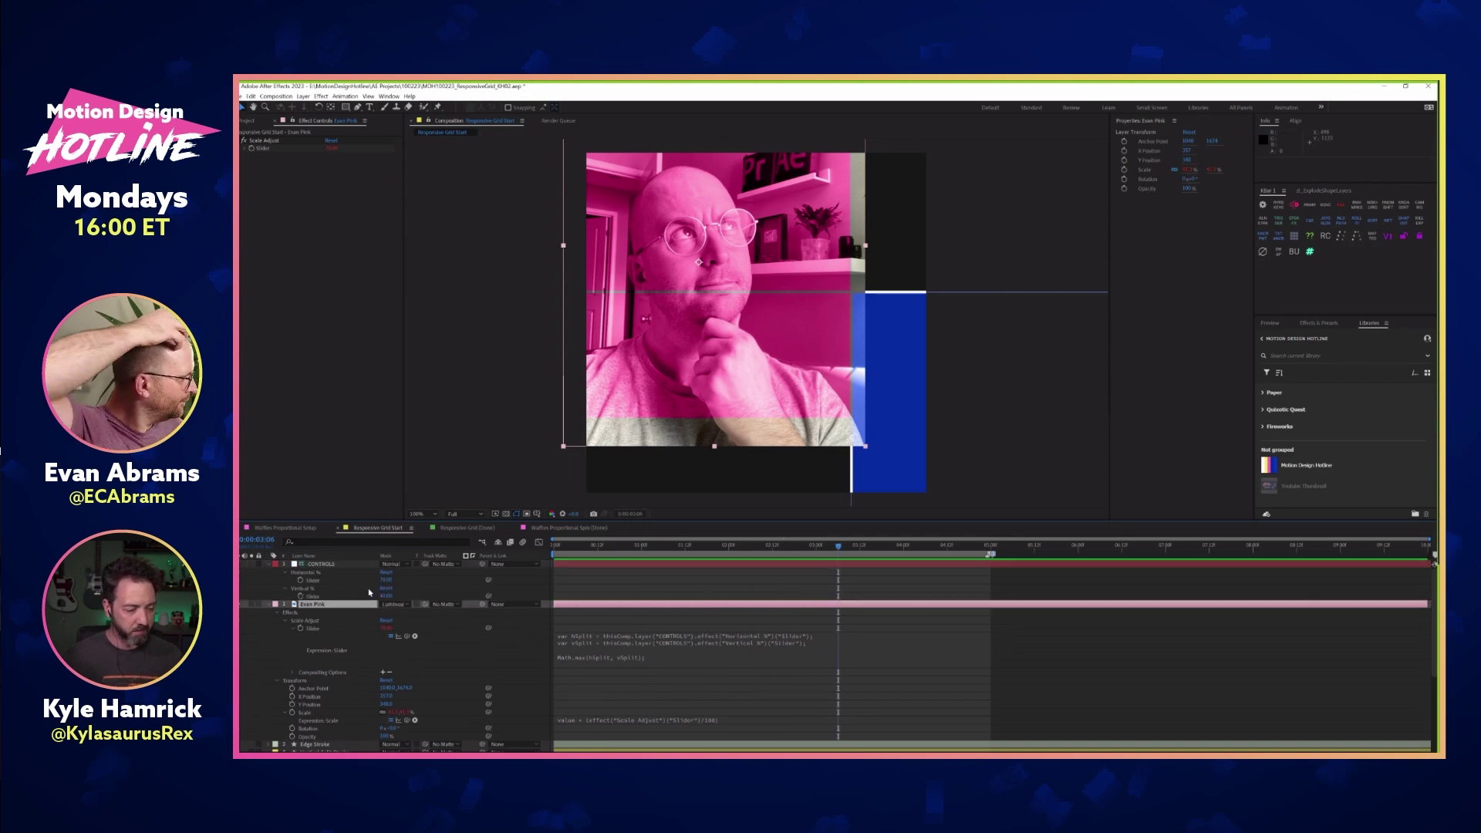
pyautogui.hotkey('ctrl', '[')
pyautogui.hotkey('ctrl', '[')
pyautogui.hotkey('ctrl', '[')
pyautogui.hotkey('ctrl', '[')
pyautogui.hotkey('ctrl', '[')
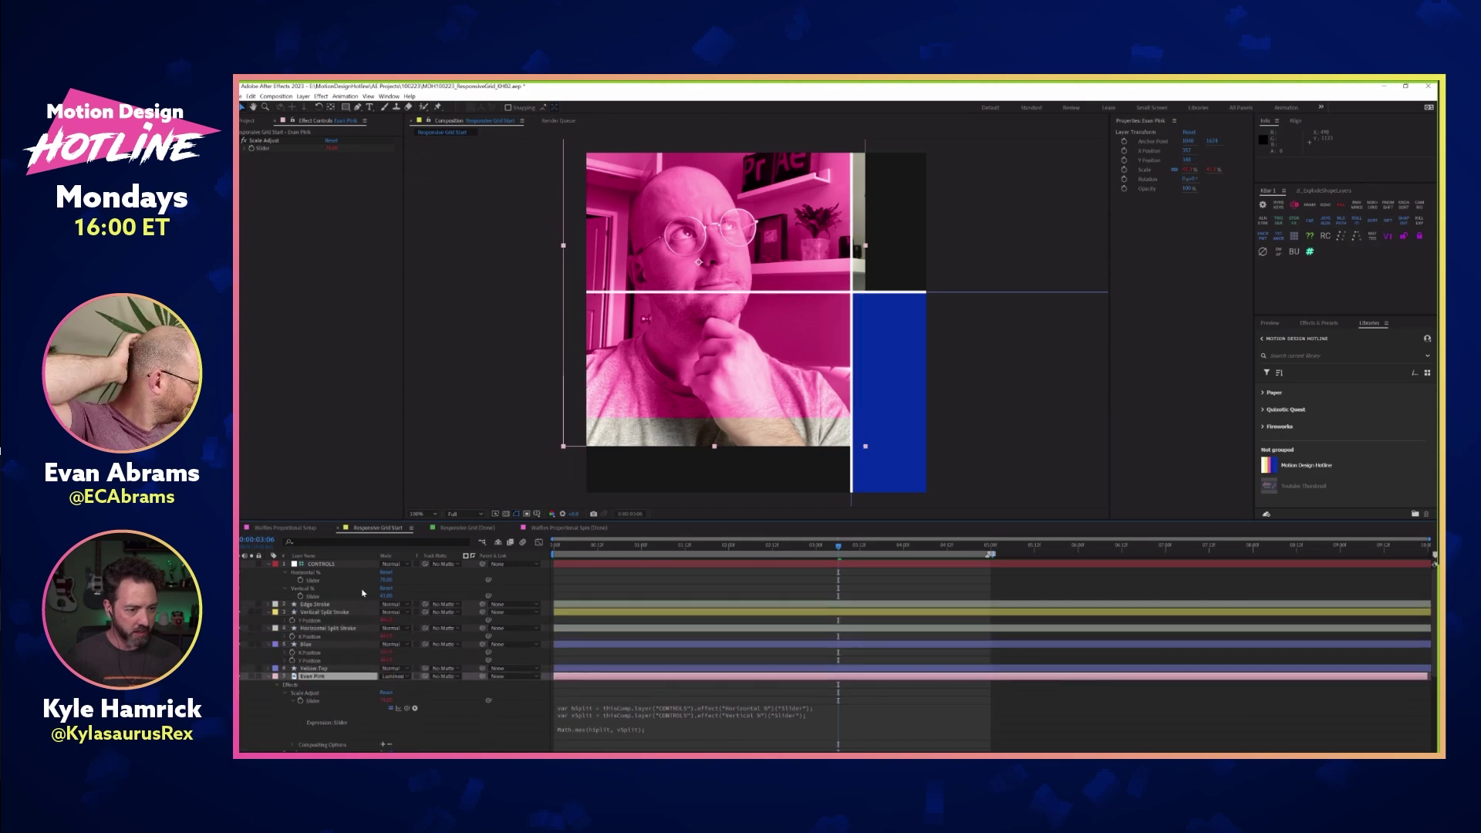
pyautogui.hotkey('ctrl', '[')
pyautogui.hotkey('ctrl', ']')
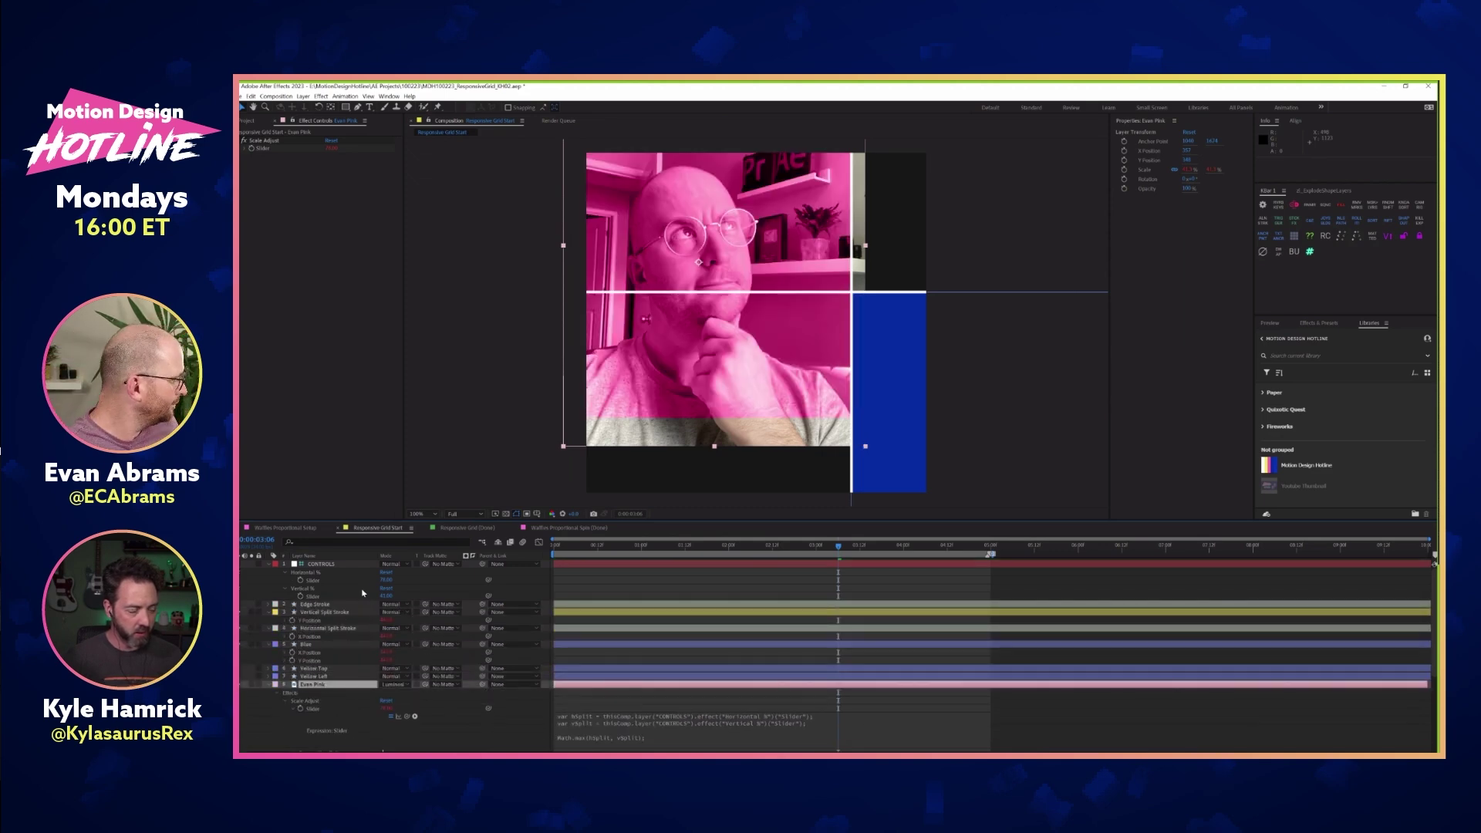
# Review the portrait layer's expressions, and lower the Horizontal % slider on CONTROLS to test its scaling
pyautogui.scroll(-5, 940, 622)
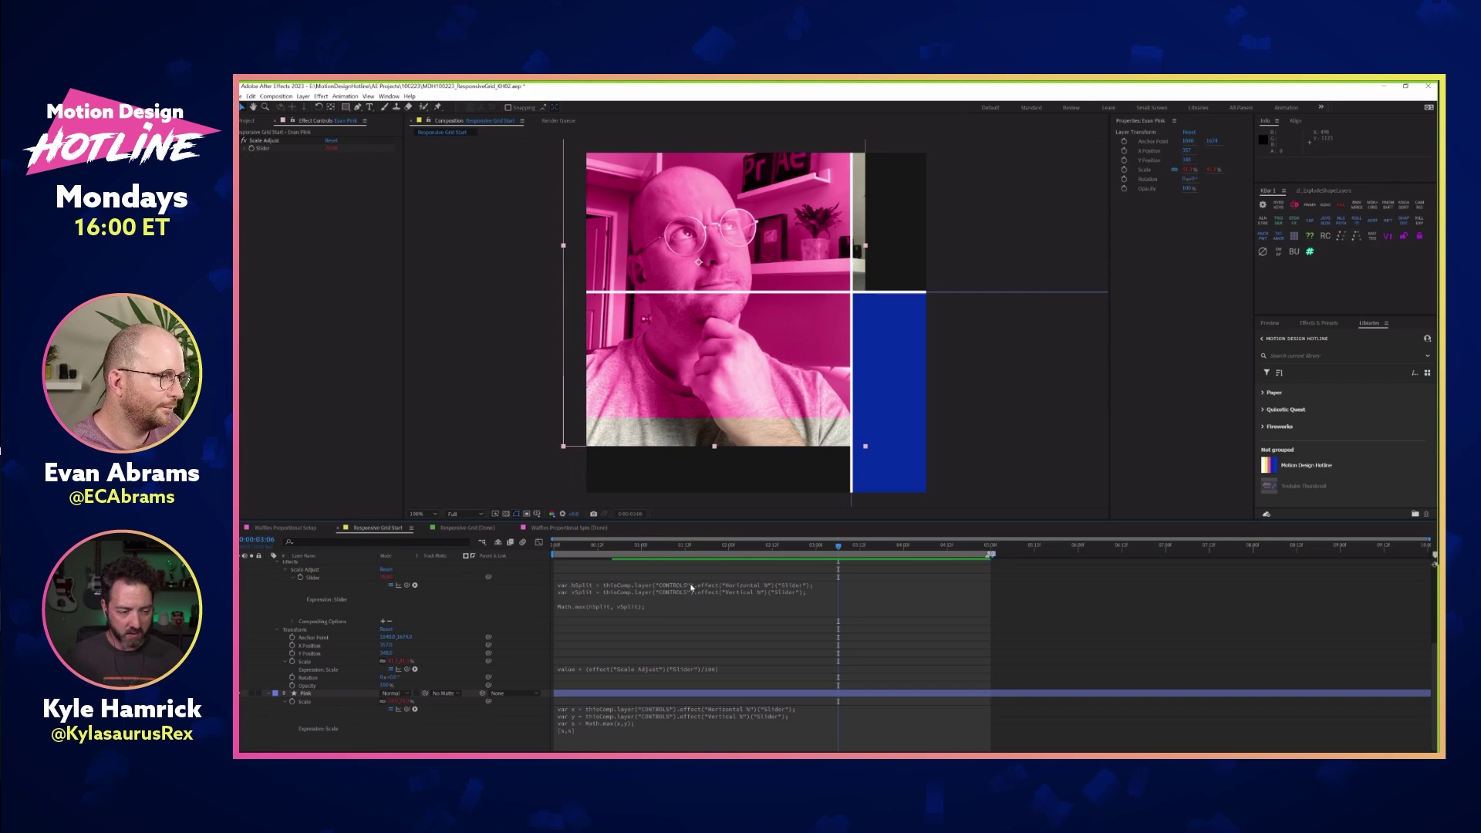
pyautogui.click(567, 611)
pyautogui.scroll(5, 432, 618)
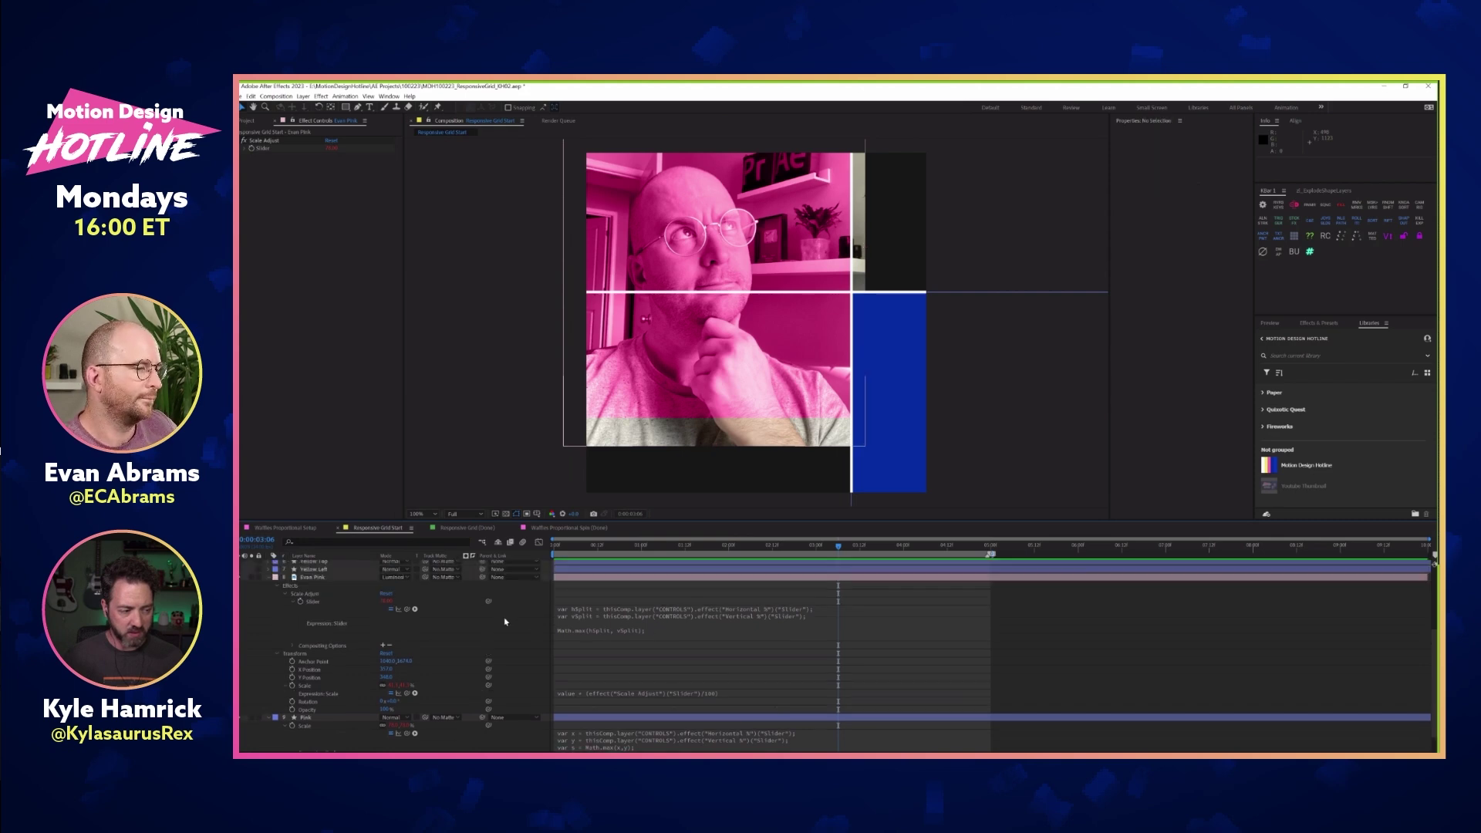
pyautogui.moveTo(386, 580)
pyautogui.mouseDown()
pyautogui.moveTo(409, 581)
pyautogui.moveTo(371, 580)
pyautogui.mouseUp()
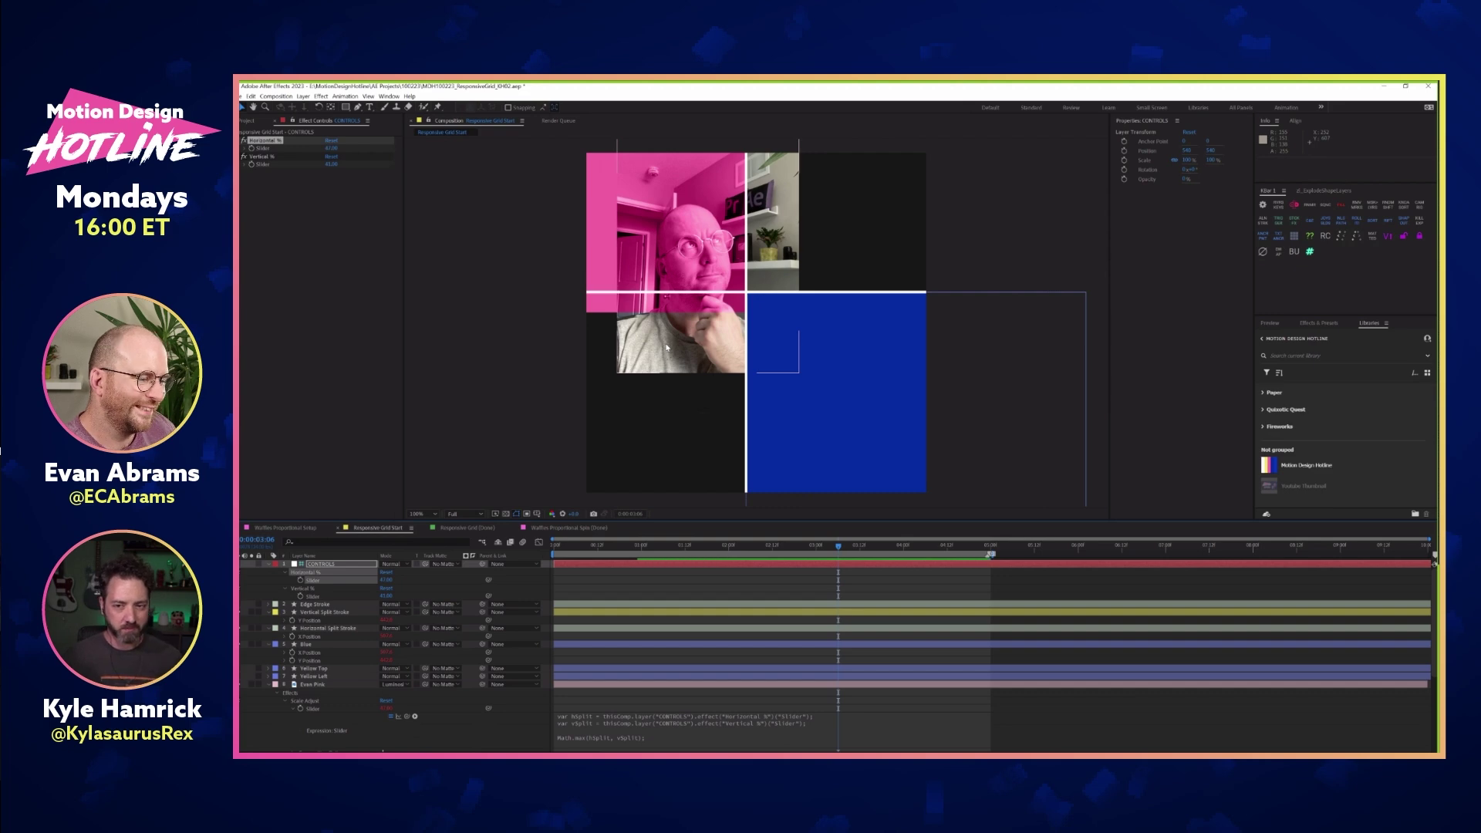
# Collapse the portrait layer's Scale Adjust effect, and hide its Anchor Point, Rotation, Opacity and Scale expression rows
pyautogui.scroll(-5, 337, 631)
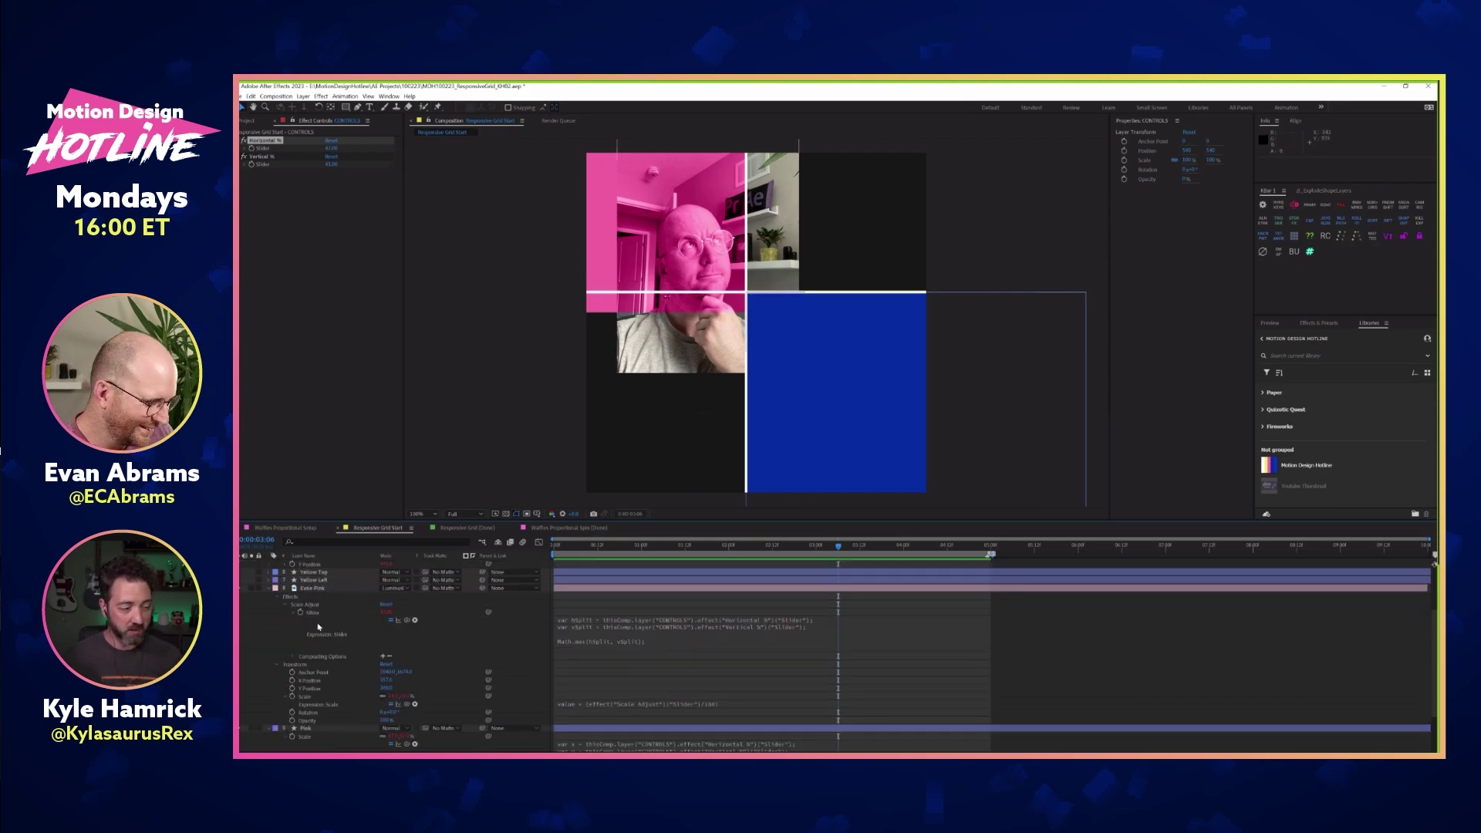
pyautogui.scroll(3, 340, 640)
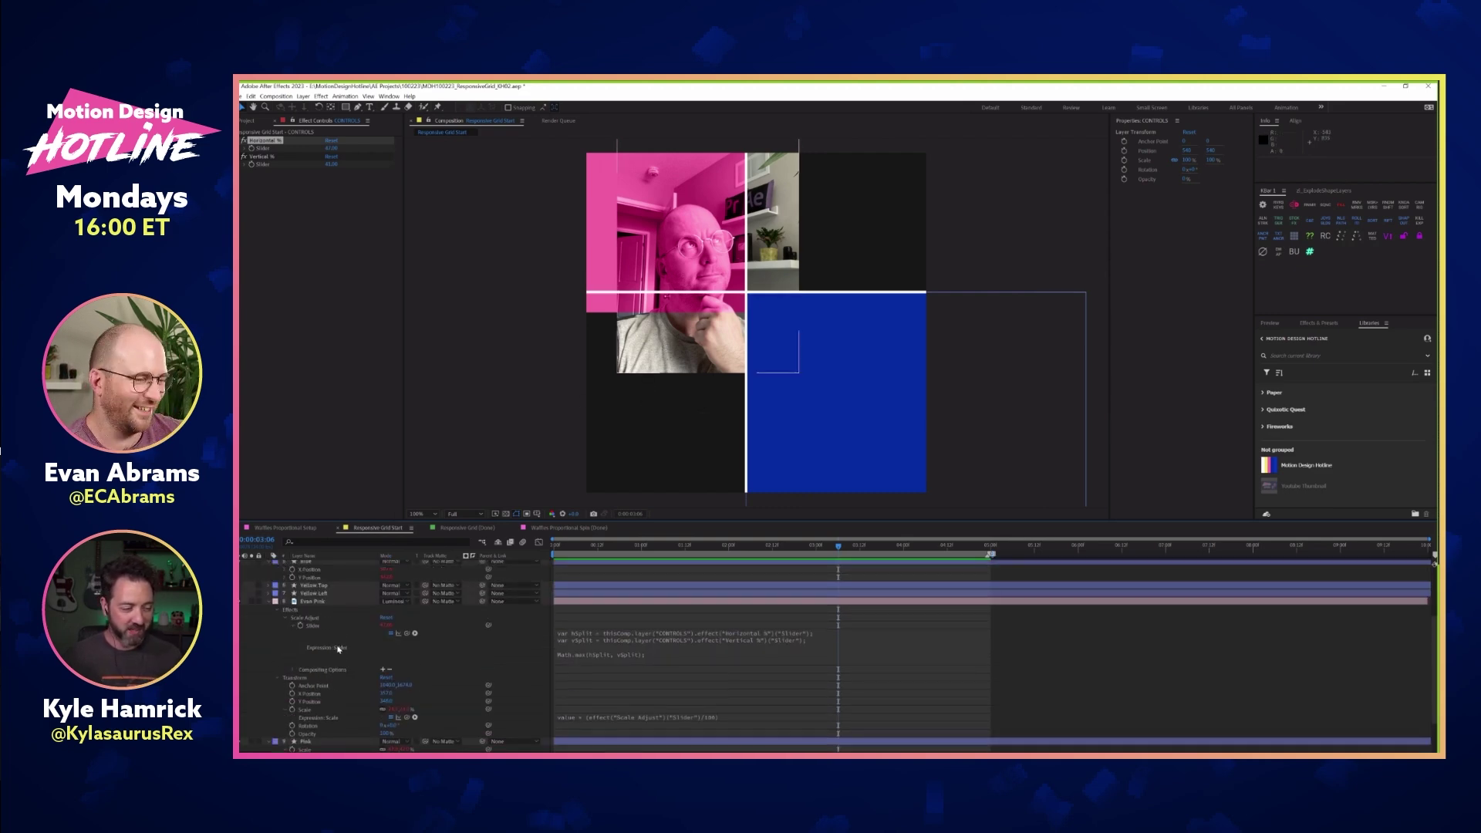
pyautogui.click(333, 602)
pyautogui.click(284, 618)
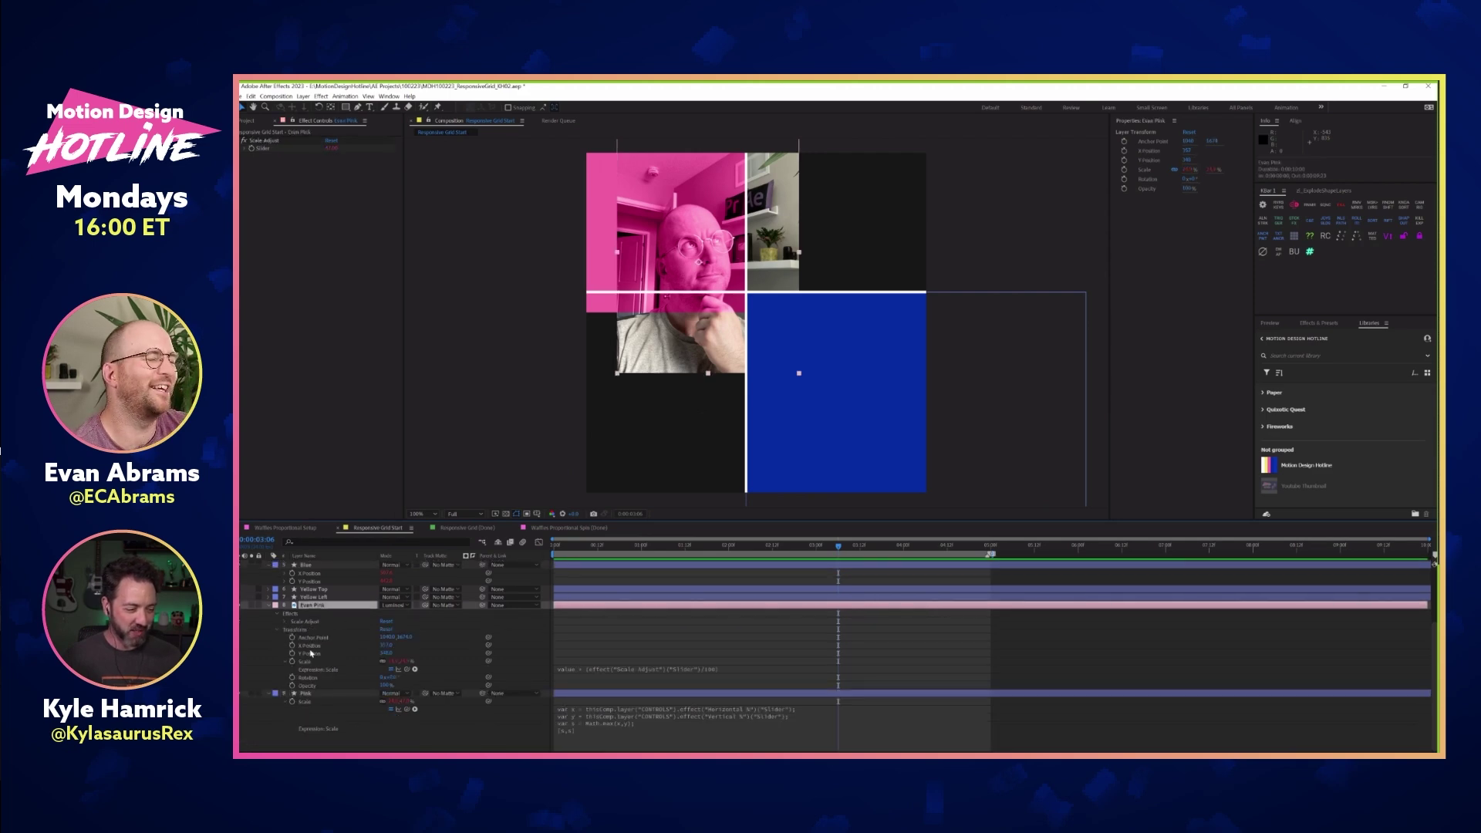
pyautogui.scroll(1, 287, 669)
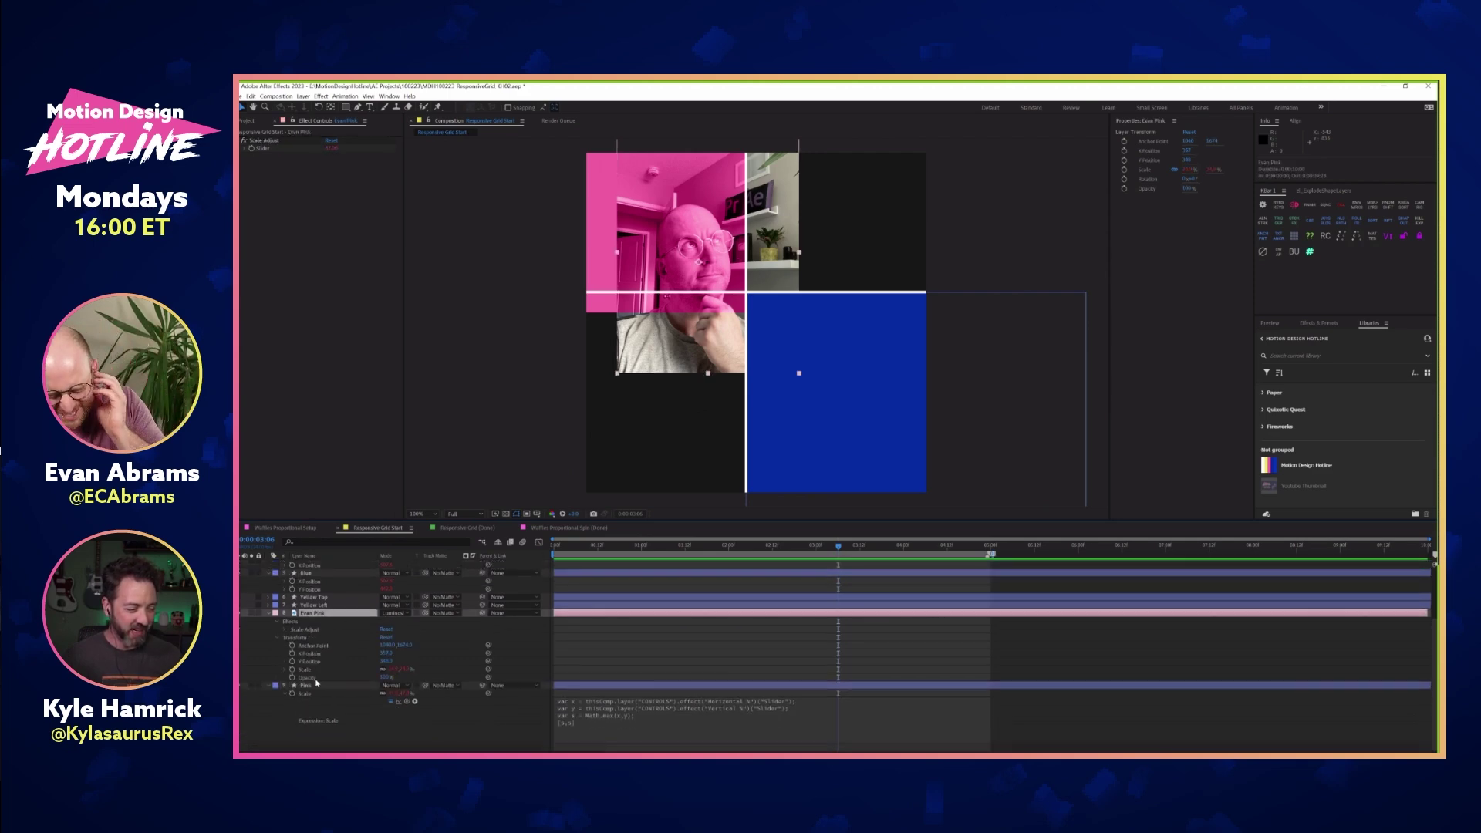
pyautogui.click(287, 670)
pyautogui.keyDown('alt'); pyautogui.keyDown('shift'); pyautogui.click(322, 648); pyautogui.keyUp('shift'); pyautogui.keyUp('alt')
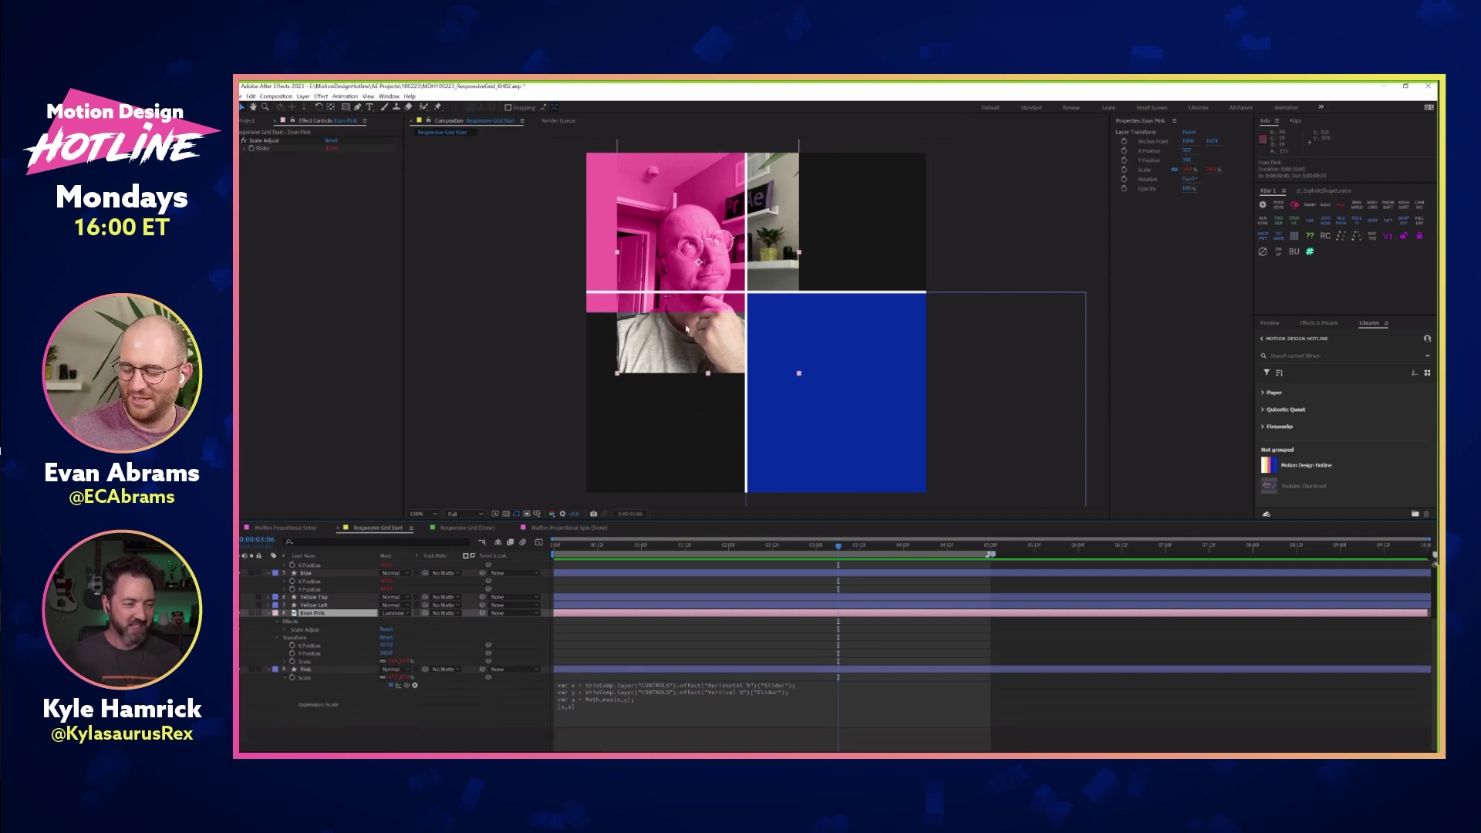
# Reposition the portrait over the pink cell, and adjust its anchor point on the face
pyautogui.moveTo(725, 353); pyautogui.dragTo(689, 339)
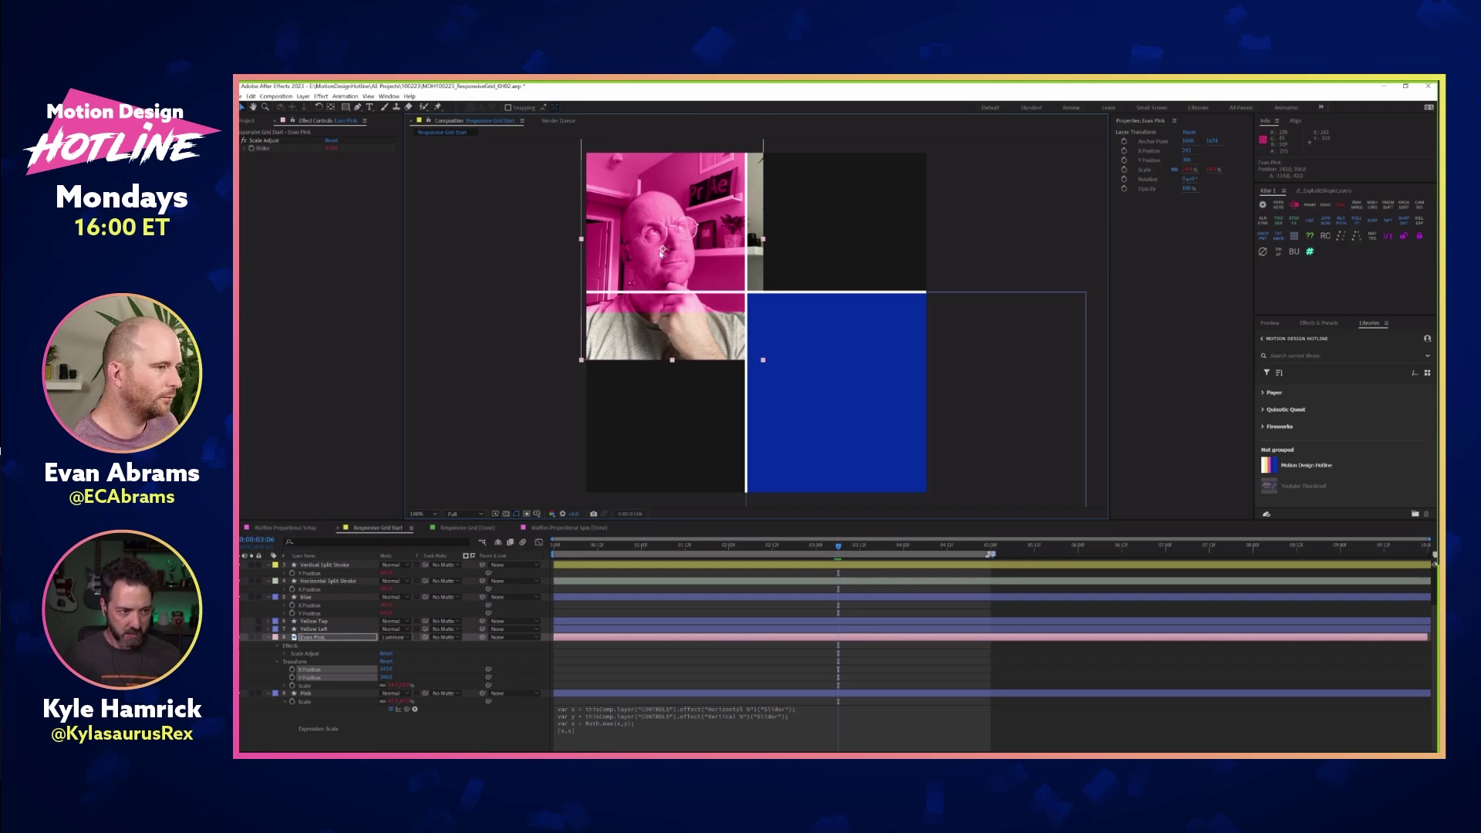
pyautogui.press('y')
pyautogui.moveTo(665, 253)
pyautogui.mouseDown()
pyautogui.moveTo(674, 236)
pyautogui.moveTo(677, 256)
pyautogui.mouseUp()
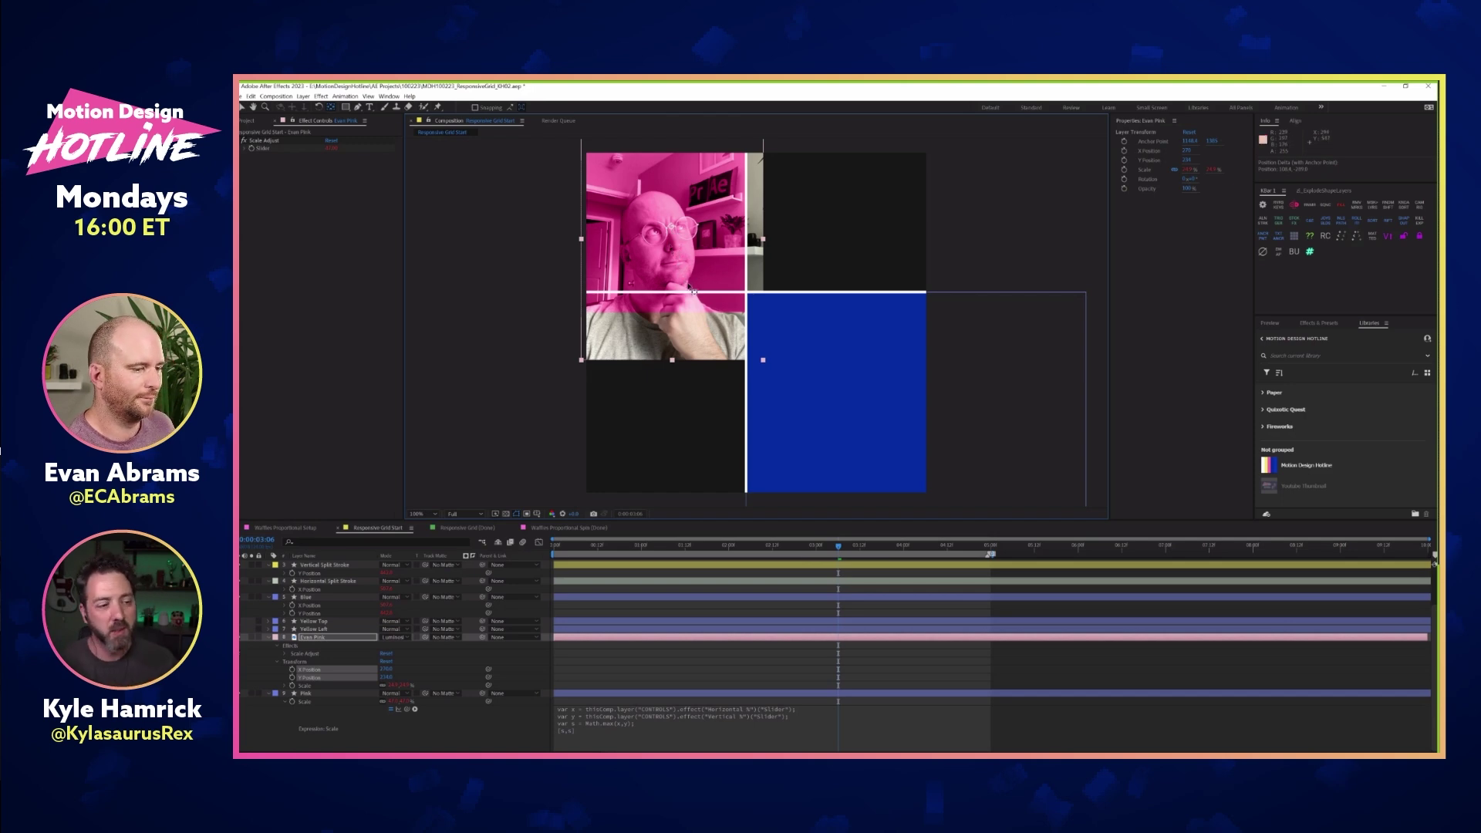
pyautogui.press('v')
pyautogui.moveTo(697, 291); pyautogui.dragTo(677, 330)
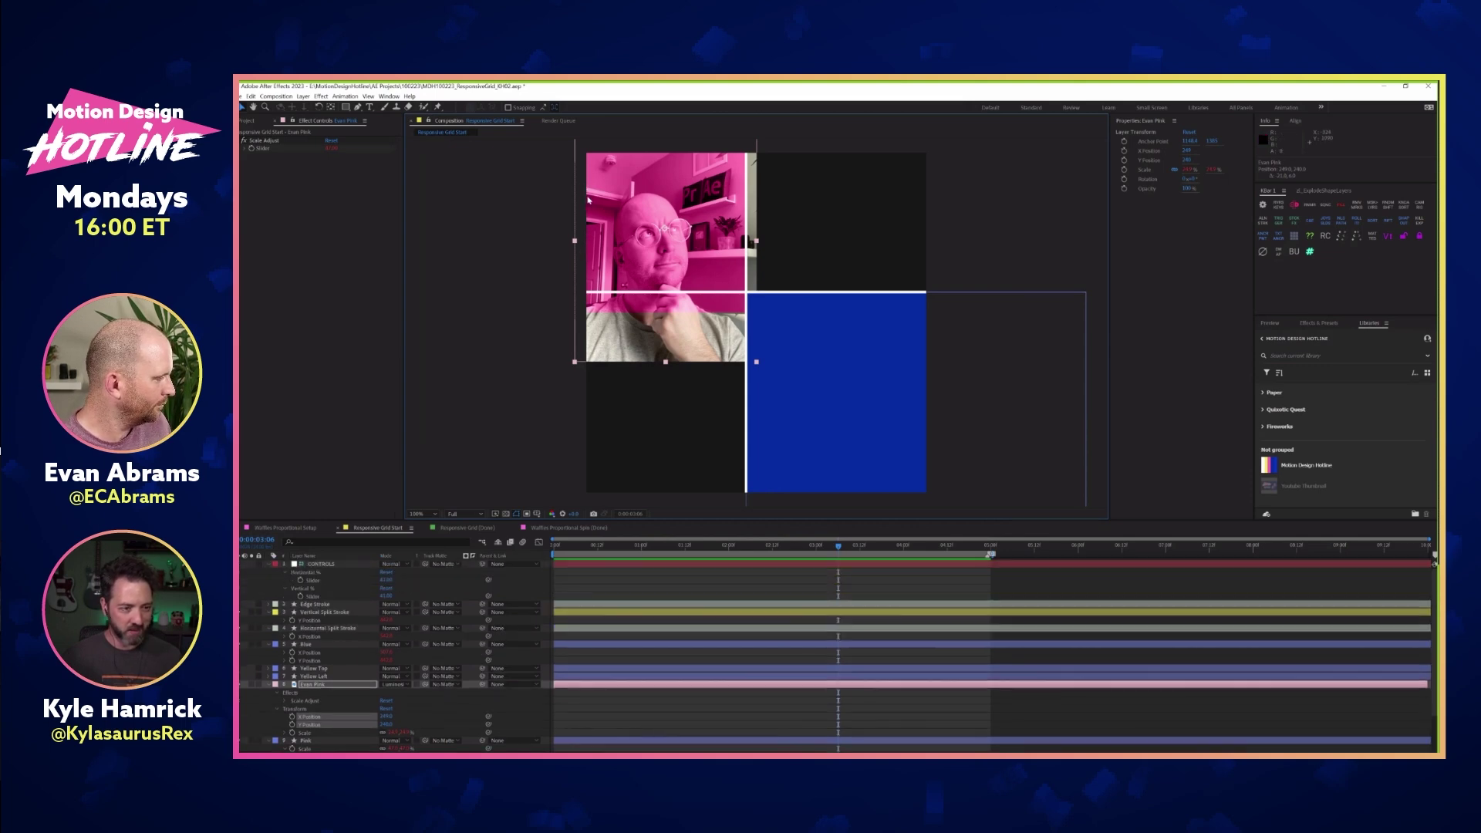
pyautogui.press('KP_4')
pyautogui.press('Return')
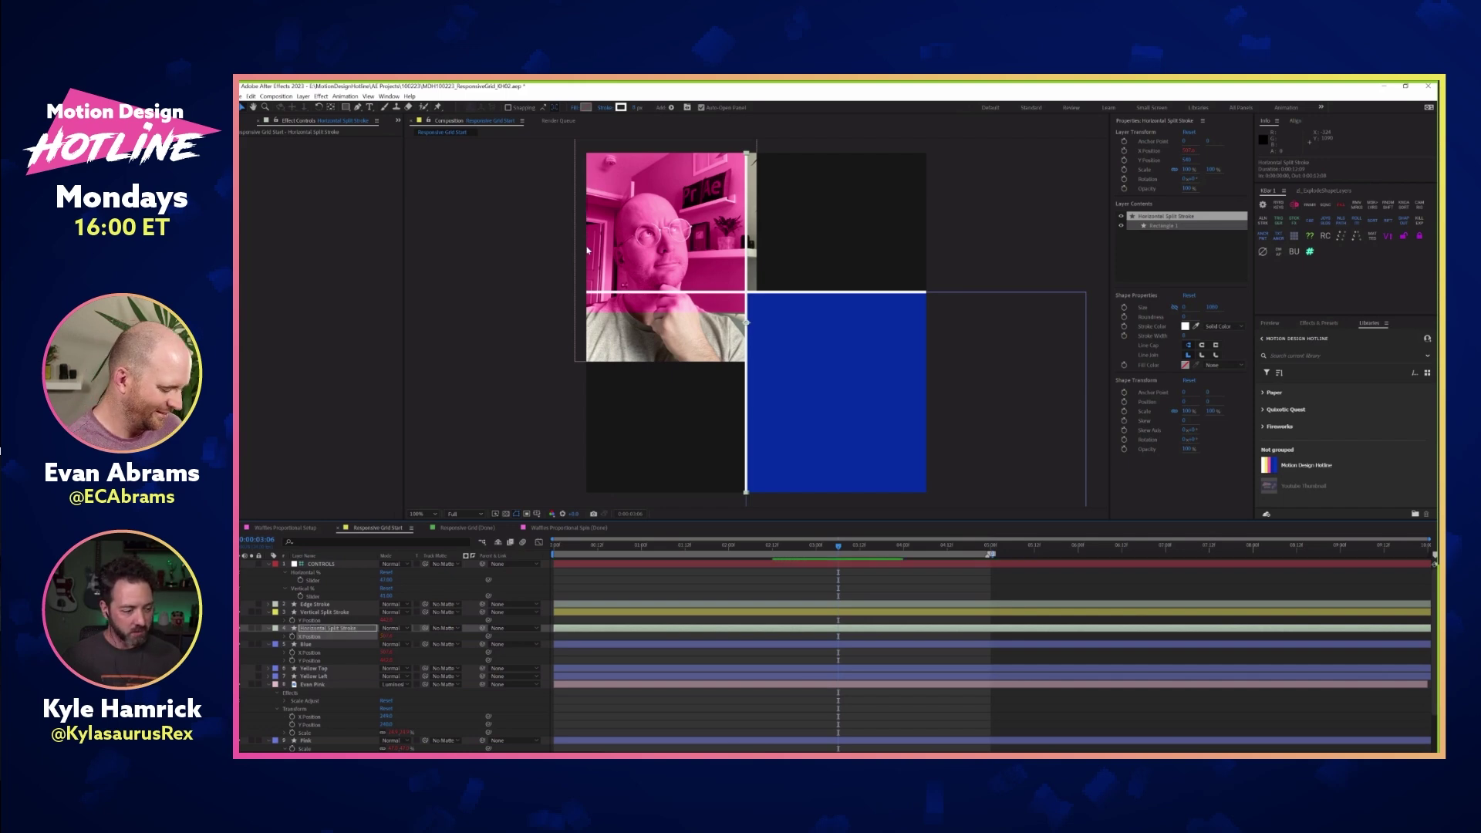
# Start an X Position expression on the pink portrait with left as 0 and right linked to Horizontal Split Stroke's X Position
pyautogui.click(747, 164)
pyautogui.hotkey('alt', 'shift', '=')
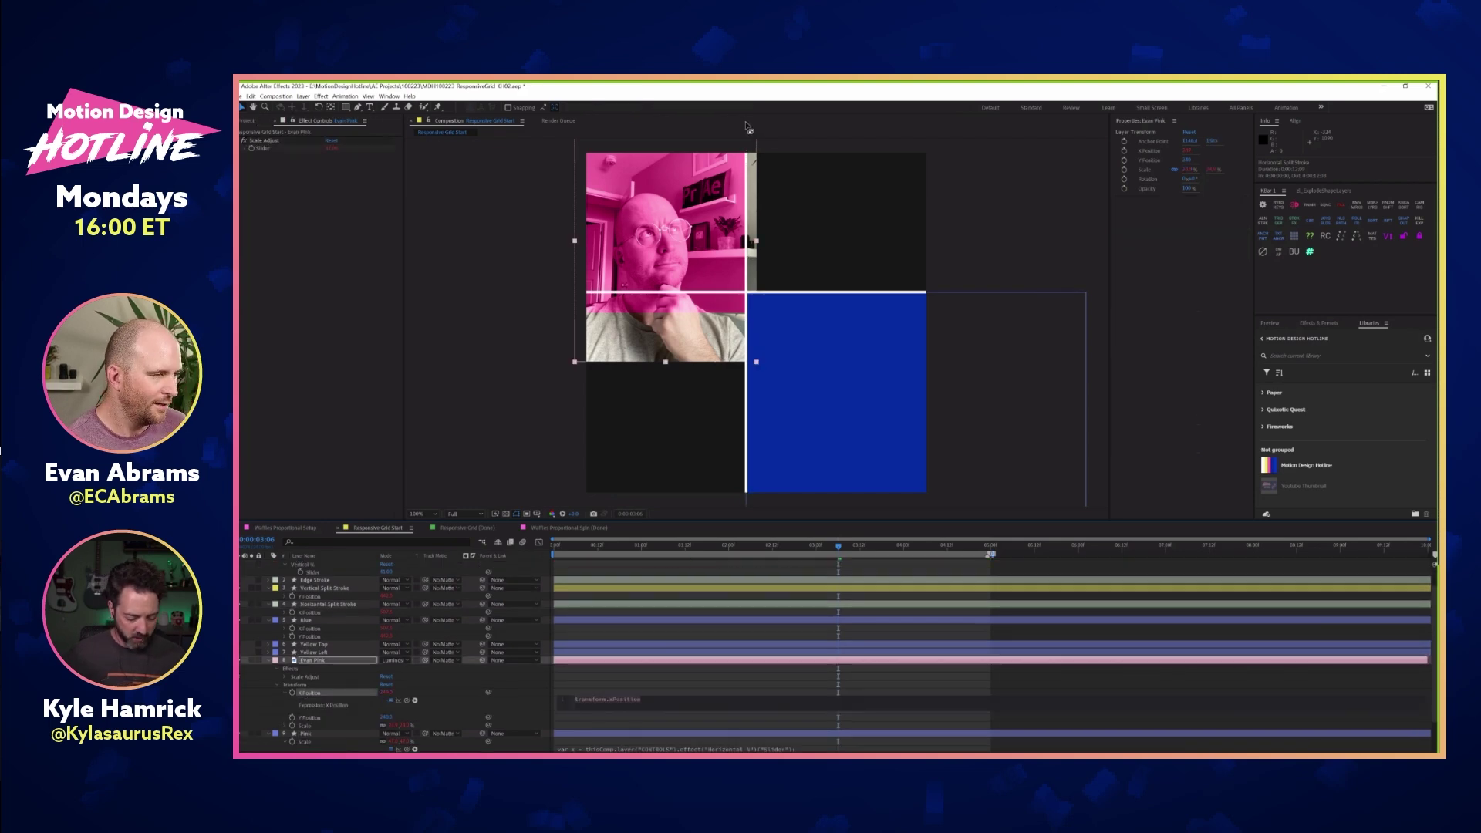
pyautogui.write('var left')
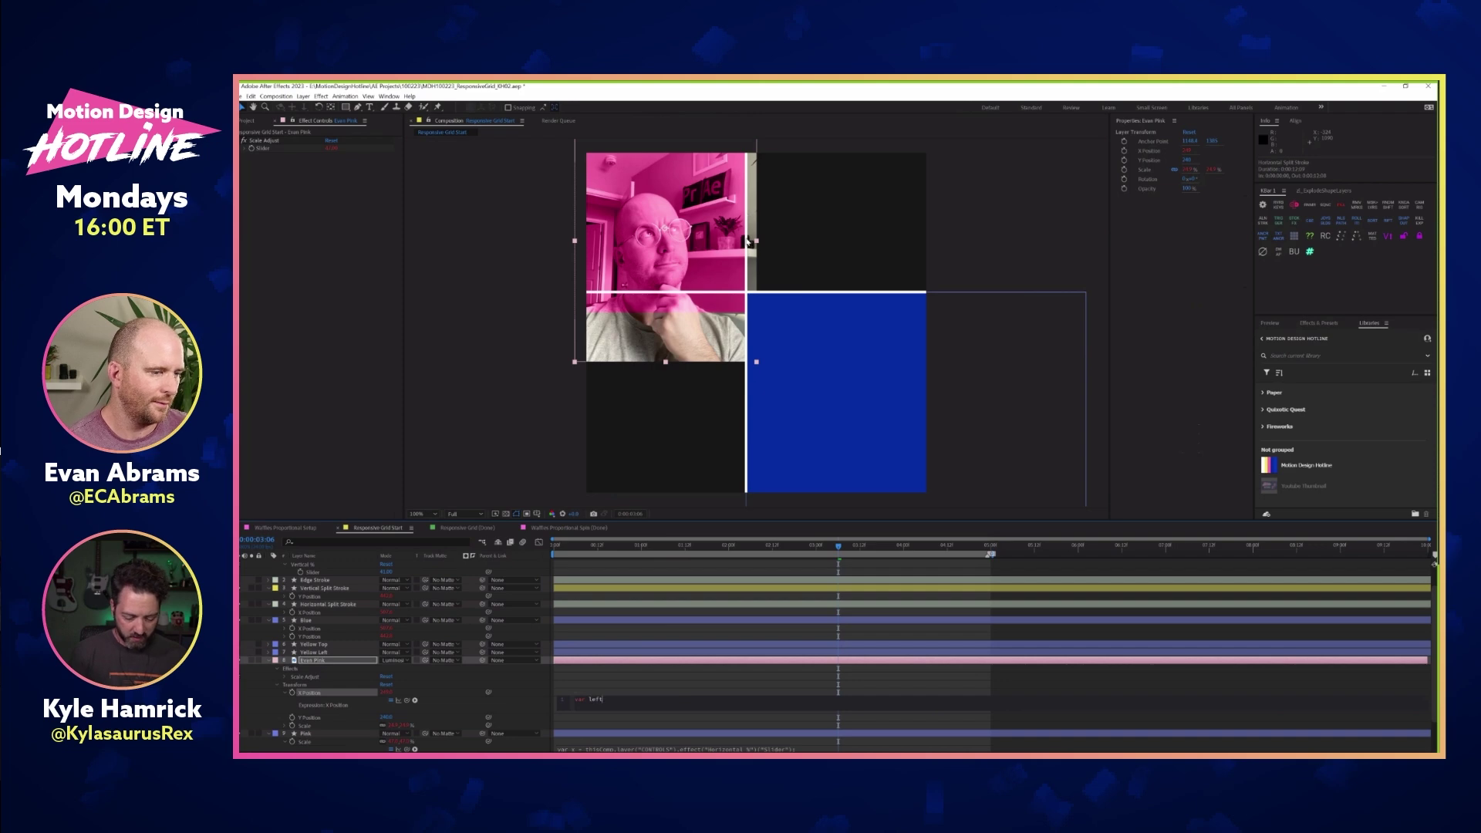
pyautogui.write('var right =')
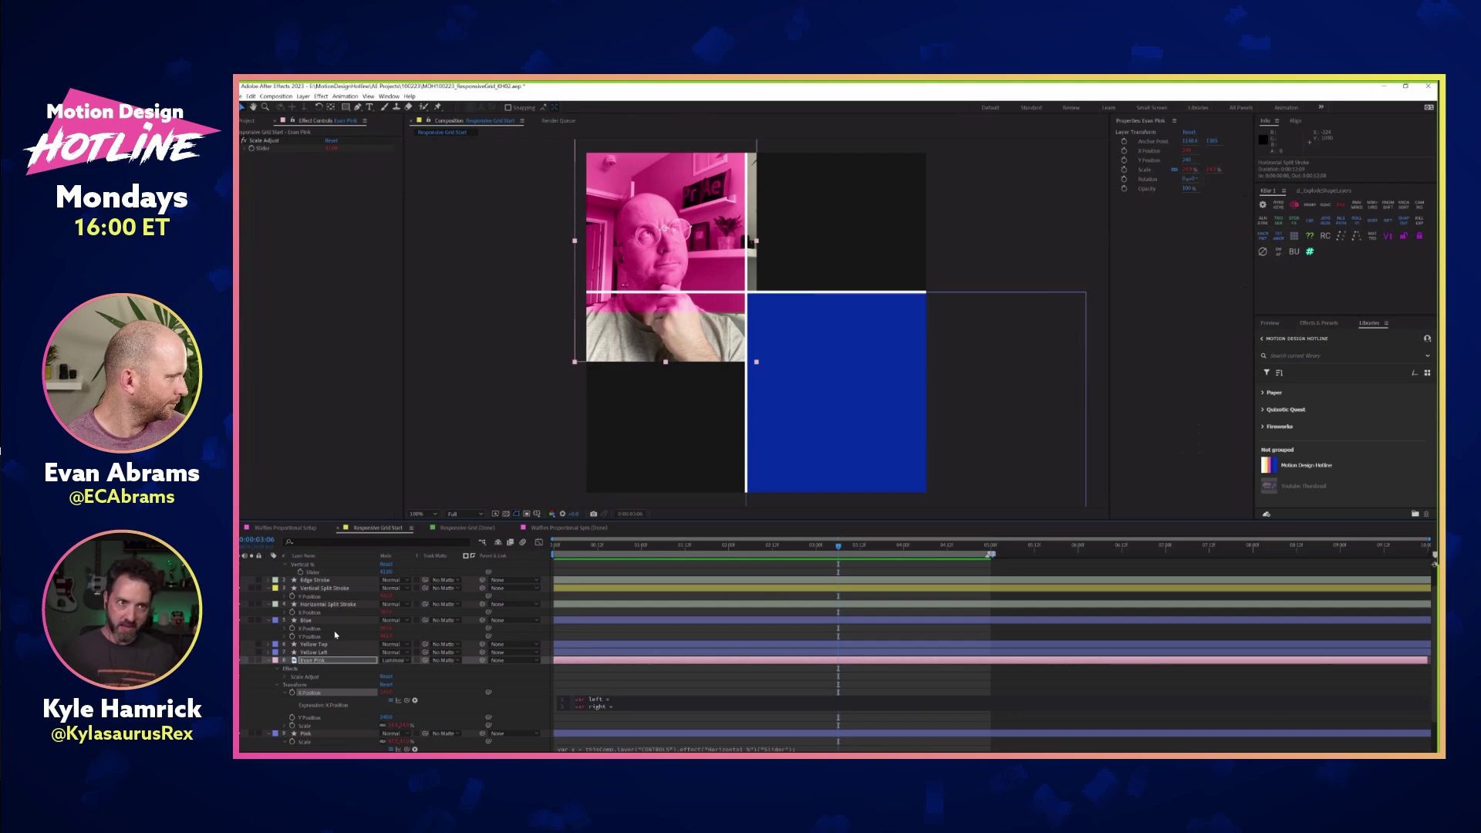
pyautogui.write('0;')
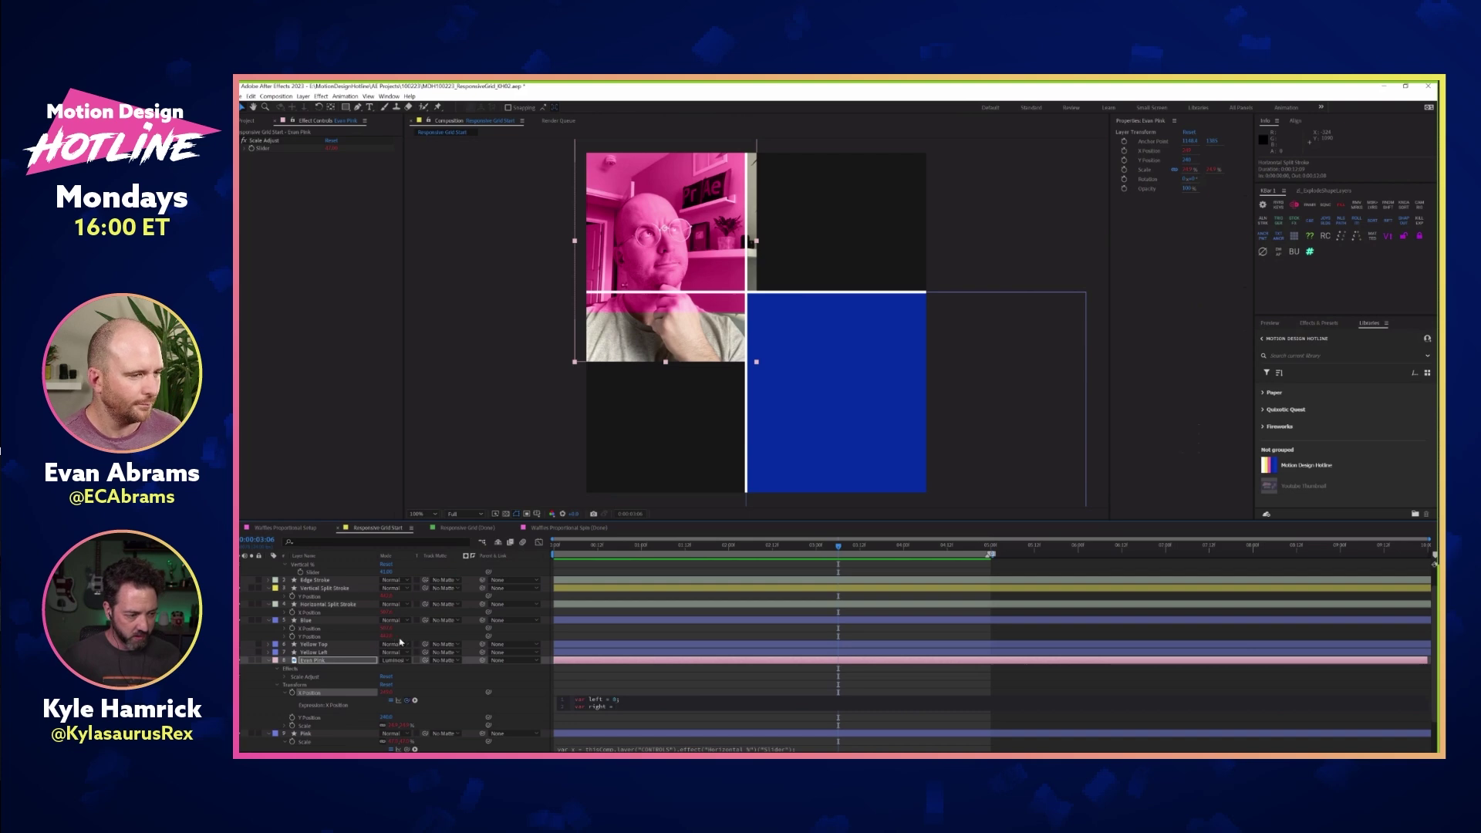
pyautogui.moveTo(407, 700); pyautogui.dragTo(341, 612)
pyautogui.moveTo(341, 669); pyautogui.dragTo(341, 613)
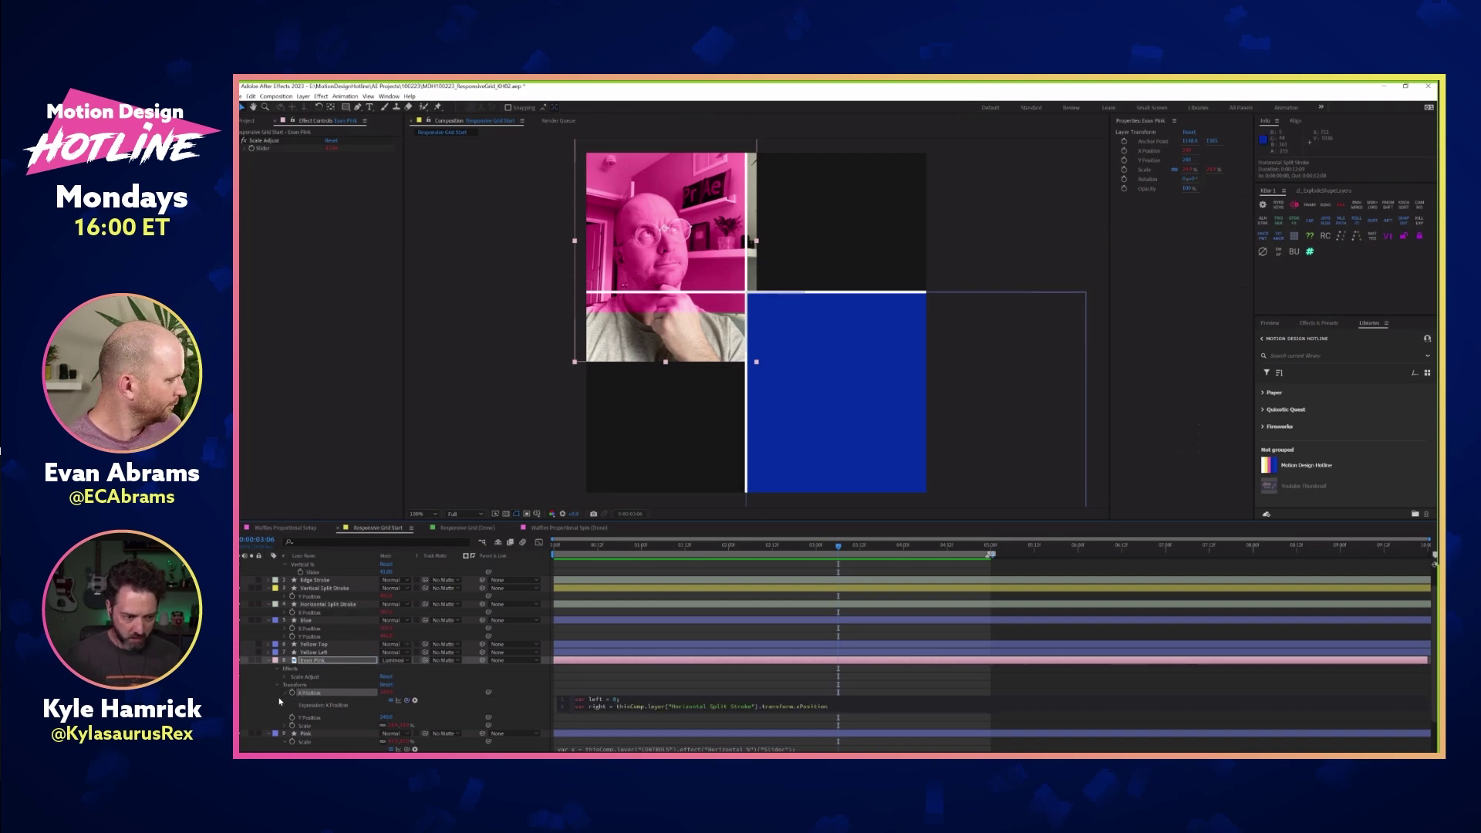
pyautogui.write(';')
pyautogui.press('Return')
pyautogui.press('Return')
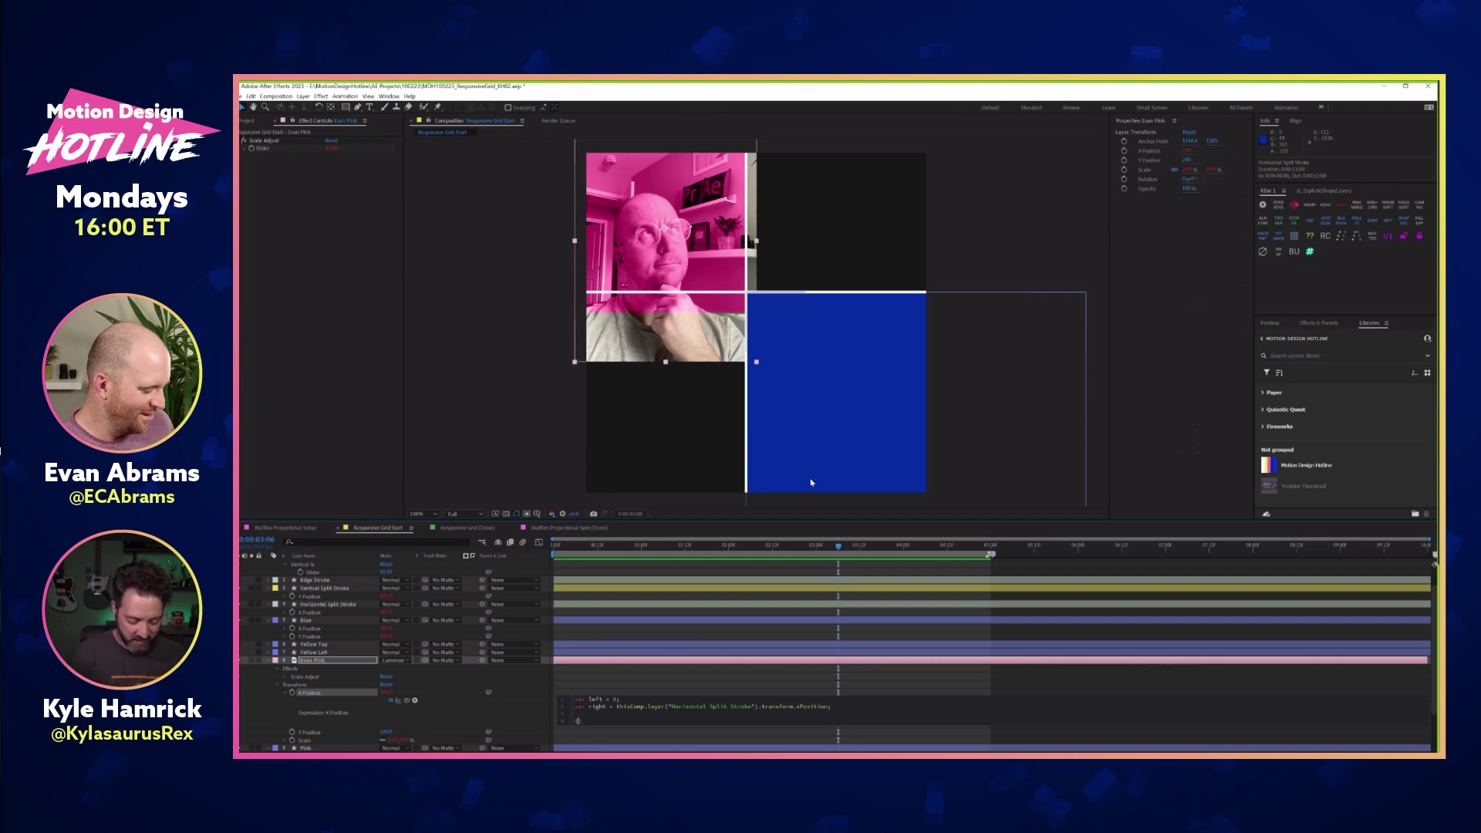
# Complete the X Position expression with (left + right) / 2, and raise the Horizontal % slider on CONTROLS to test it
pyautogui.write('left - right')
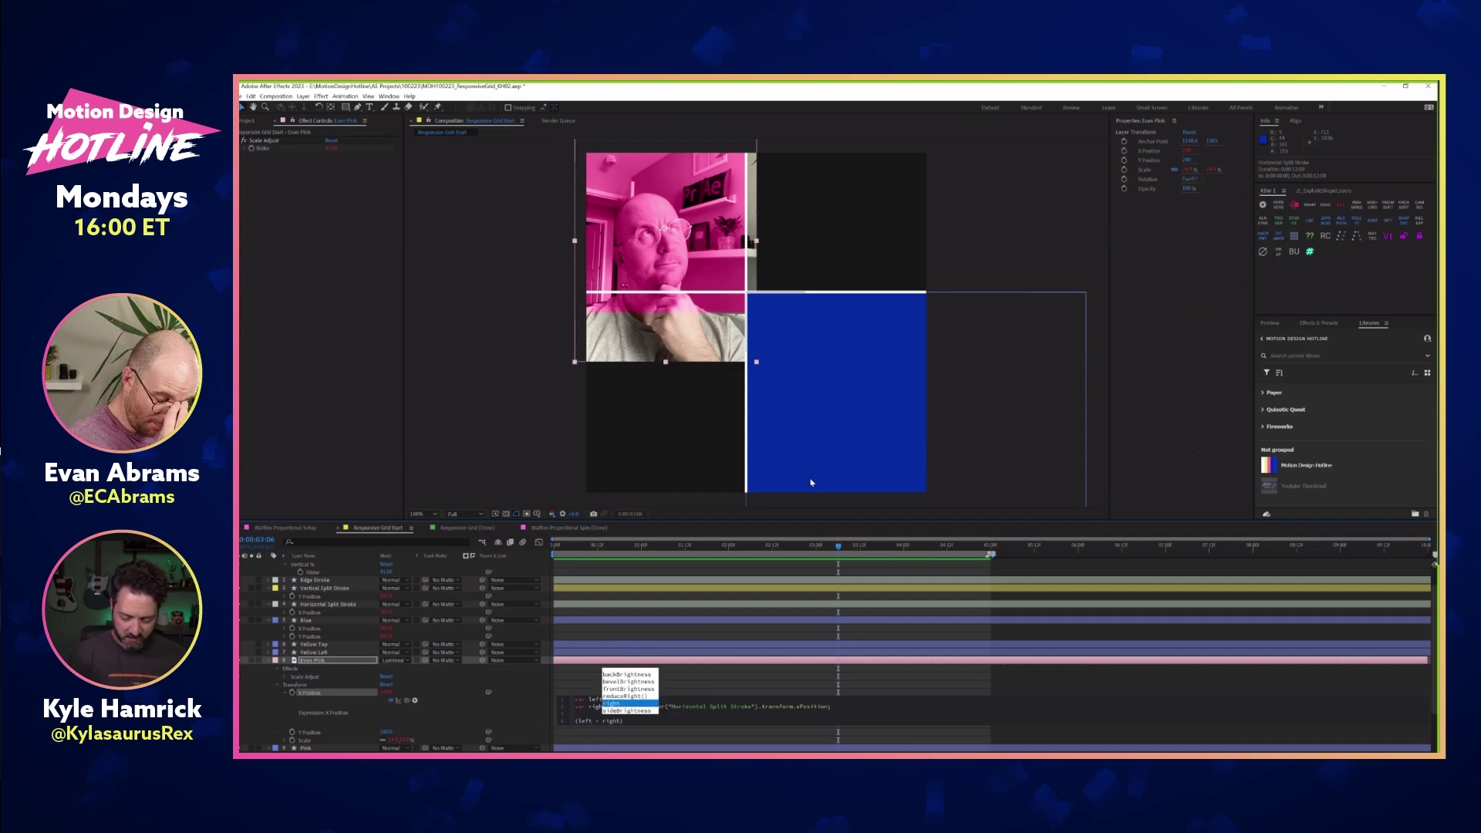
pyautogui.write(') / 2')
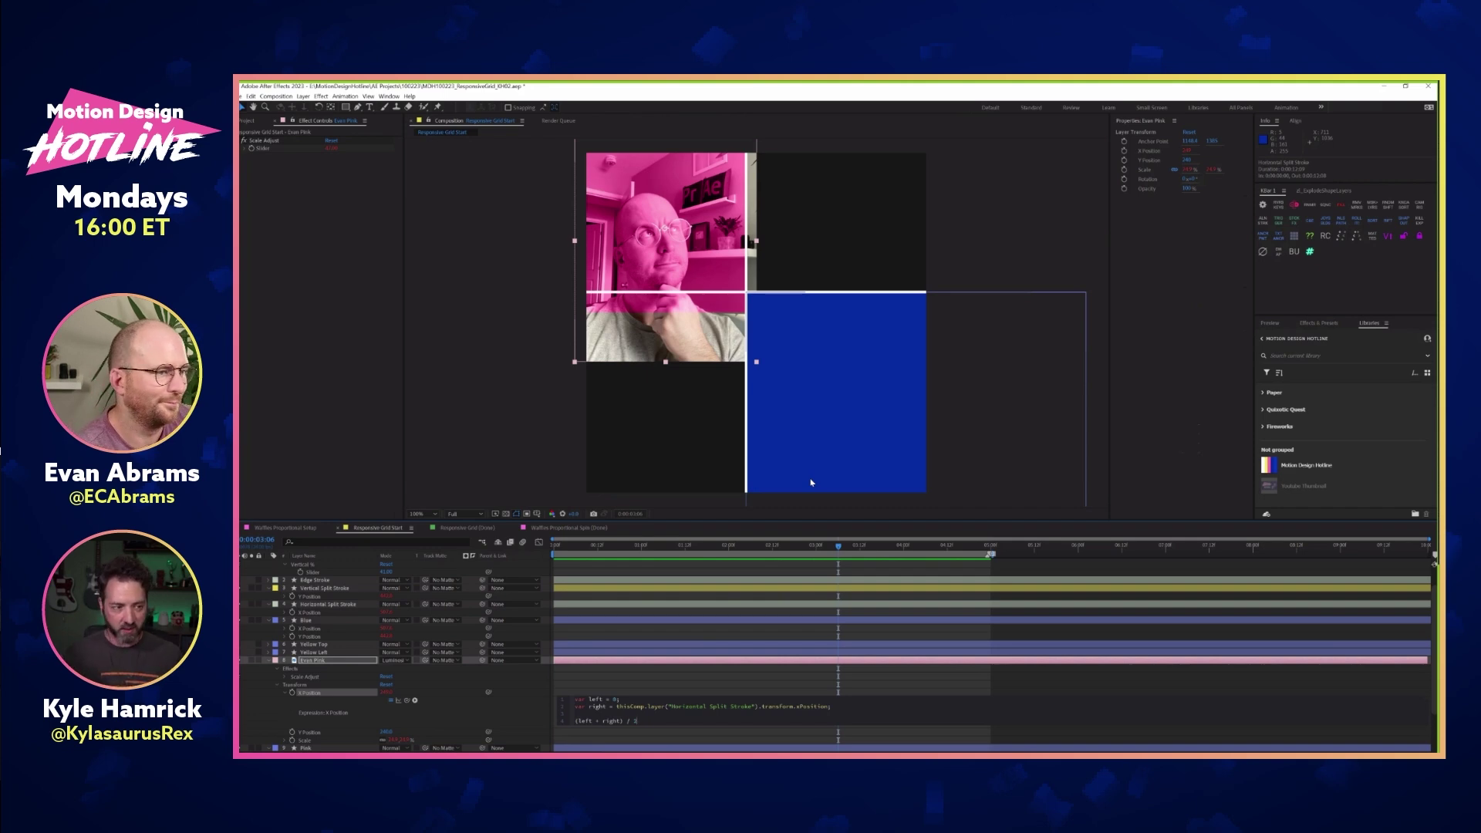
pyautogui.press('KP_Enter')
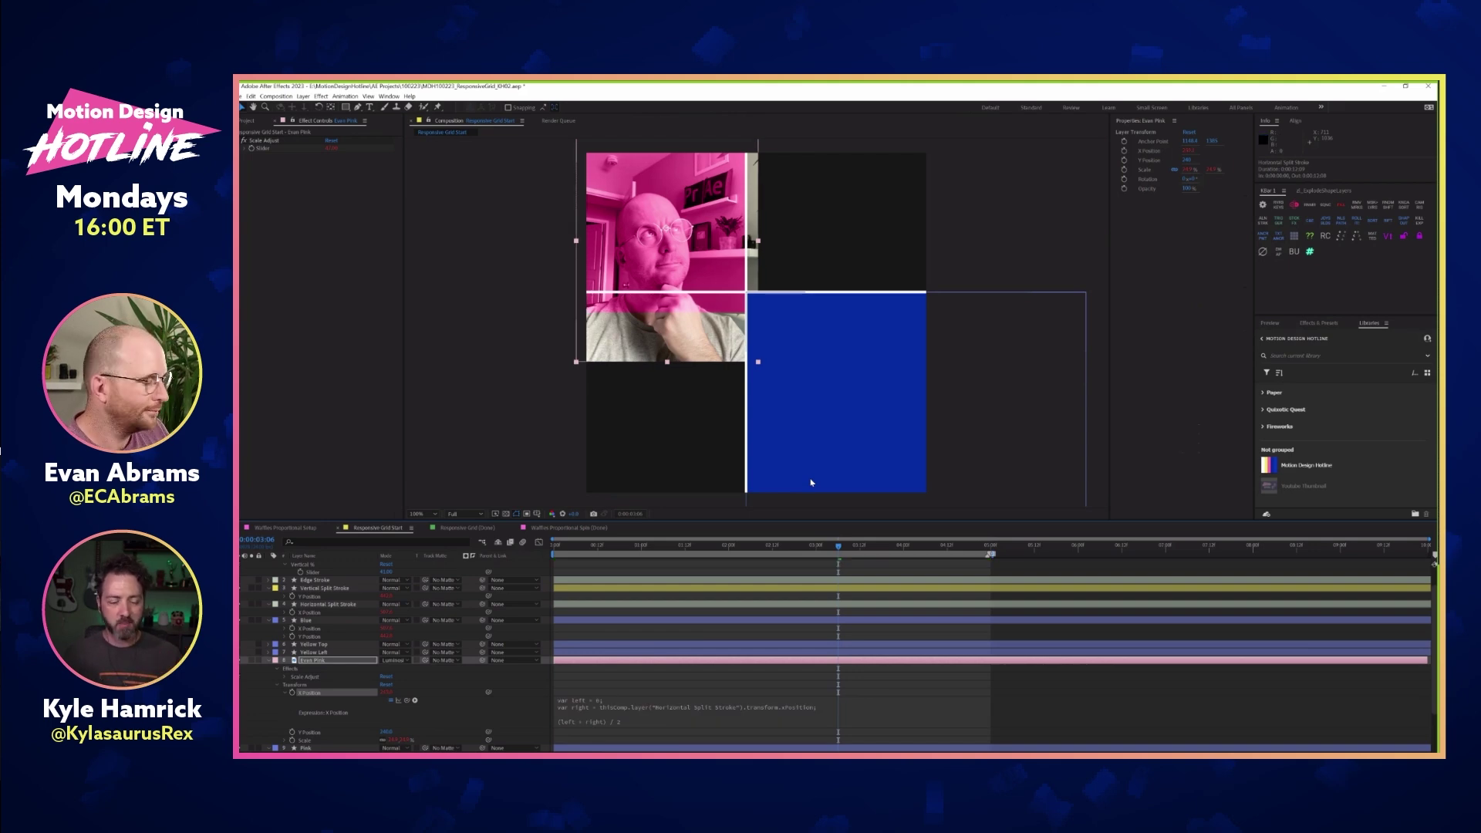
pyautogui.scroll(1, 428, 615)
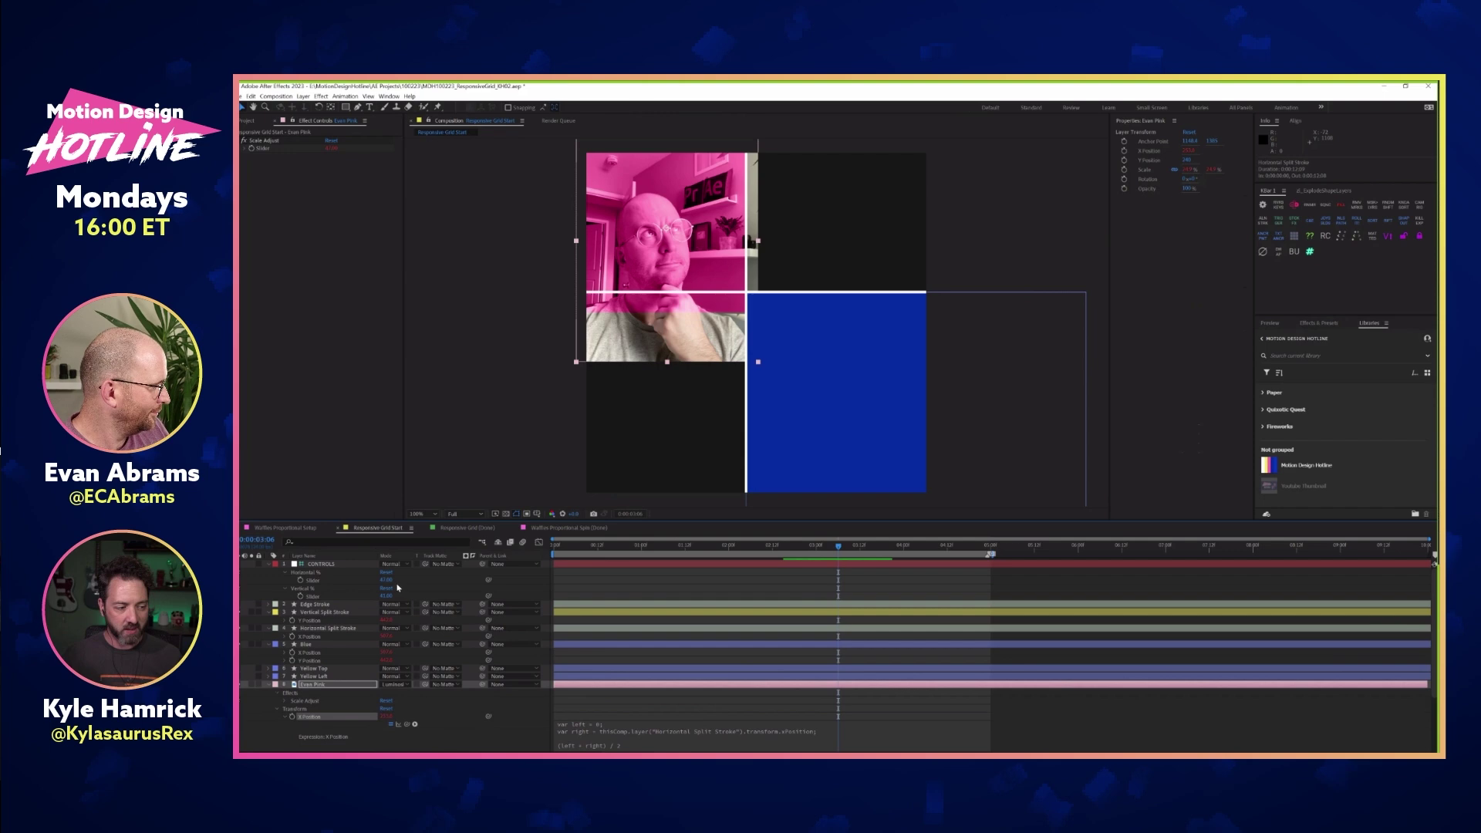
pyautogui.moveTo(390, 580)
pyautogui.mouseDown()
pyautogui.moveTo(410, 579)
pyautogui.moveTo(373, 576)
pyautogui.mouseUp()
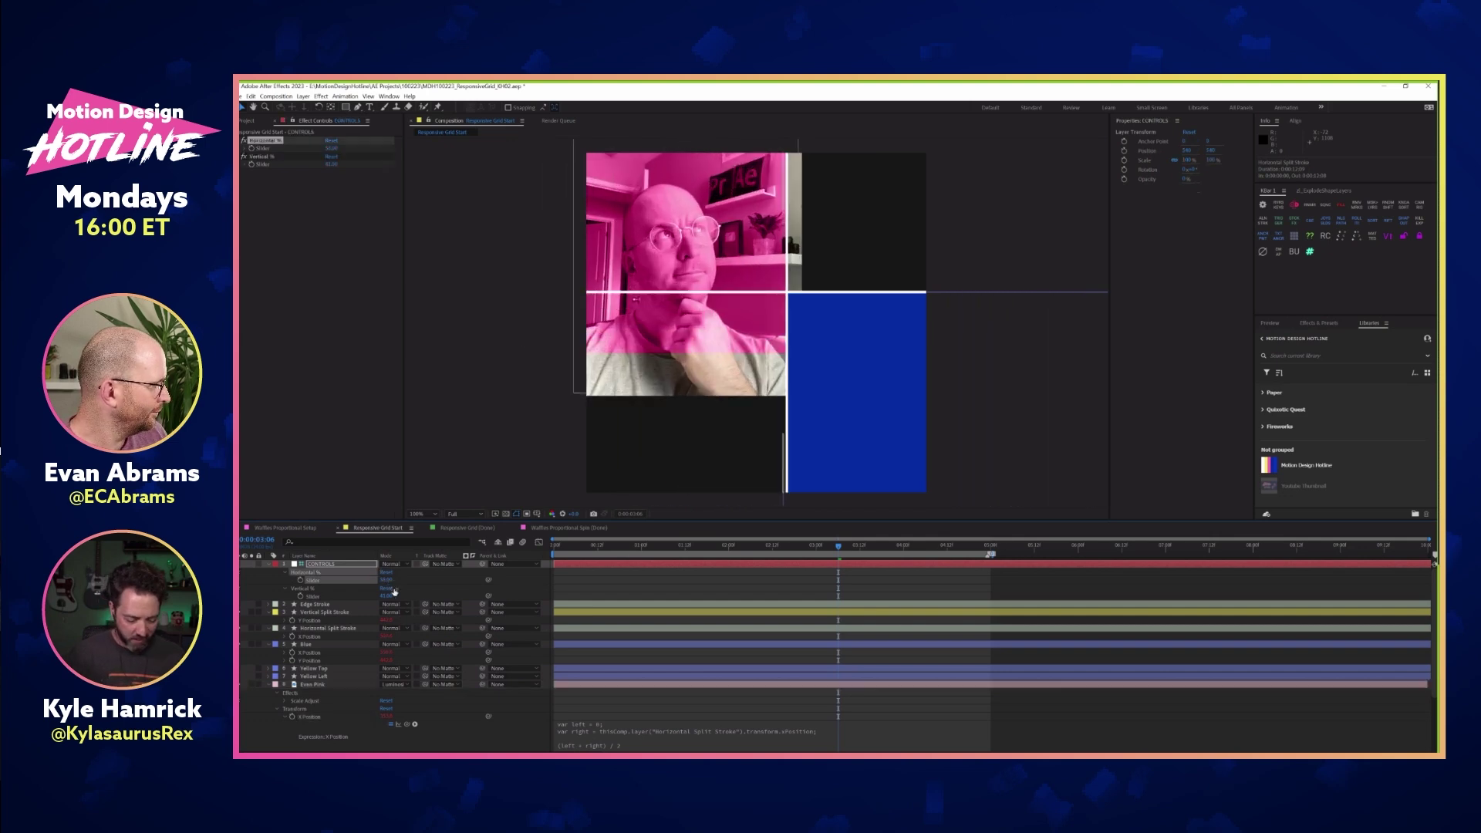
# Start a Y Position expression on the pink portrait with top as 0 and bottom linked to Vertical Split Stroke's Y Position
pyautogui.scroll(-3, 568, 689)
pyautogui.scroll(-1, 567, 689)
pyautogui.click(676, 684)
pyautogui.hotkey('alt', 'shift', '=')
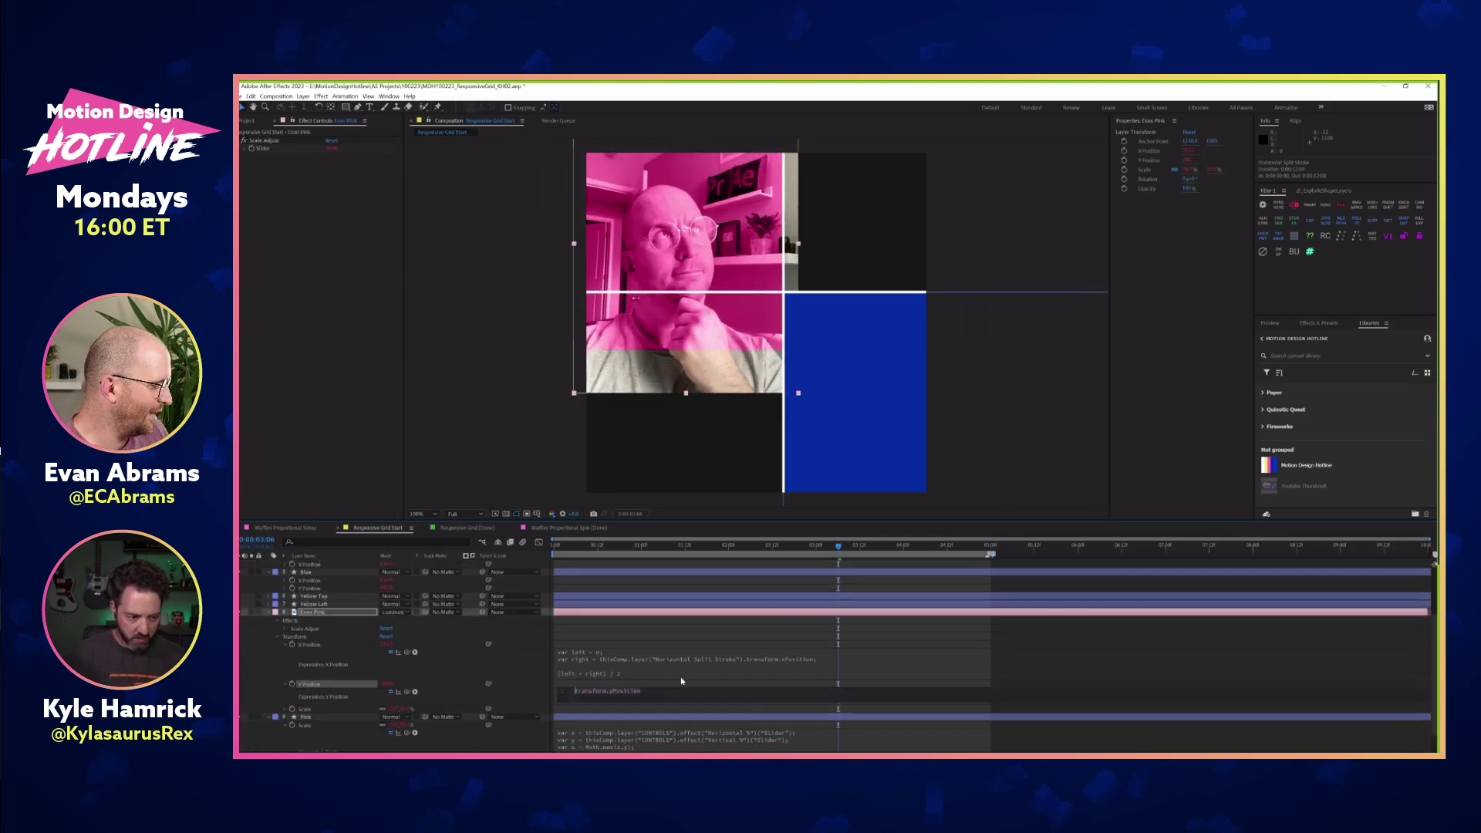
pyautogui.write('var top =')
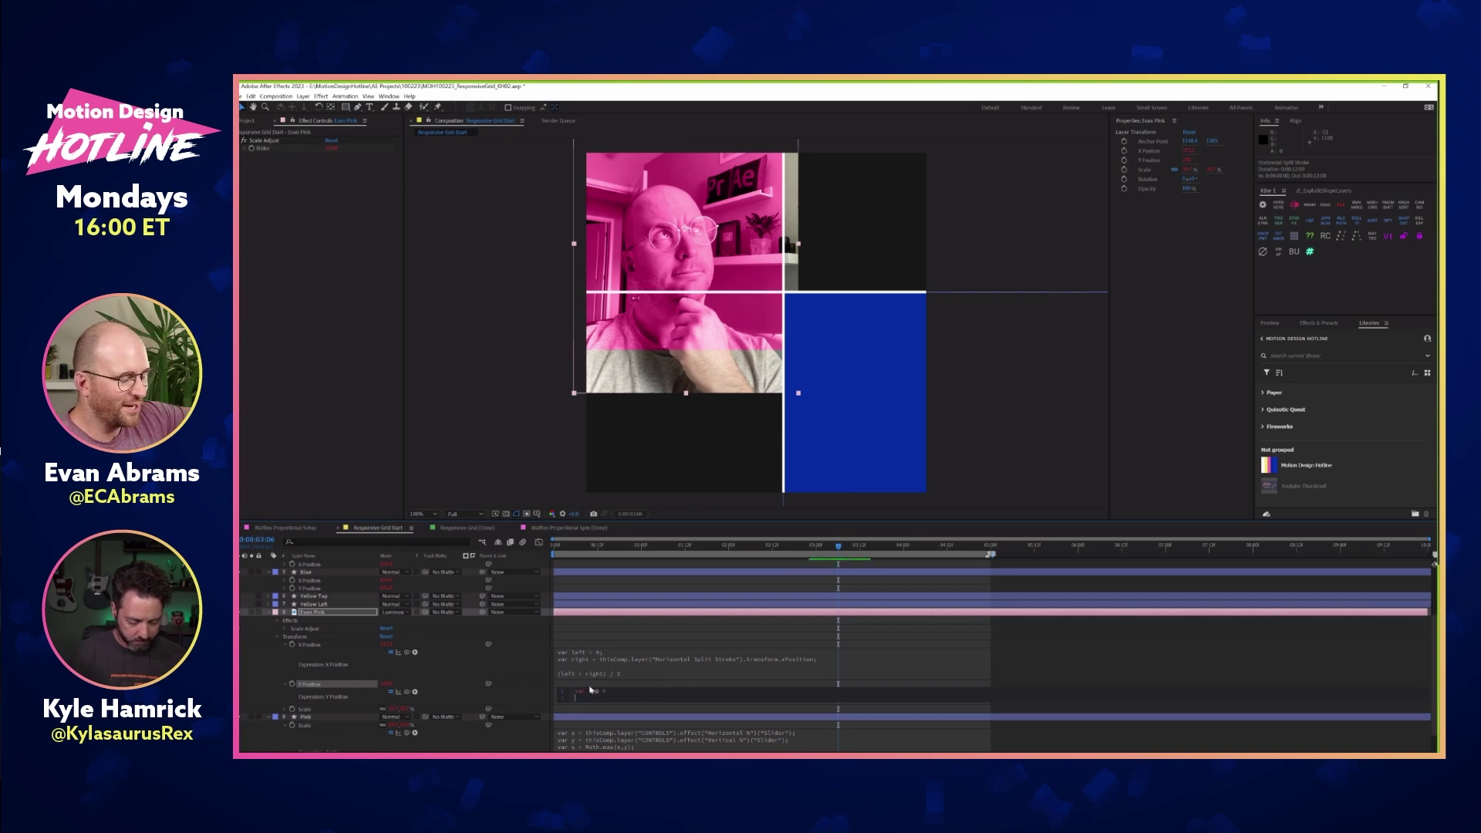
pyautogui.press('Return')
pyautogui.write('var bottom =')
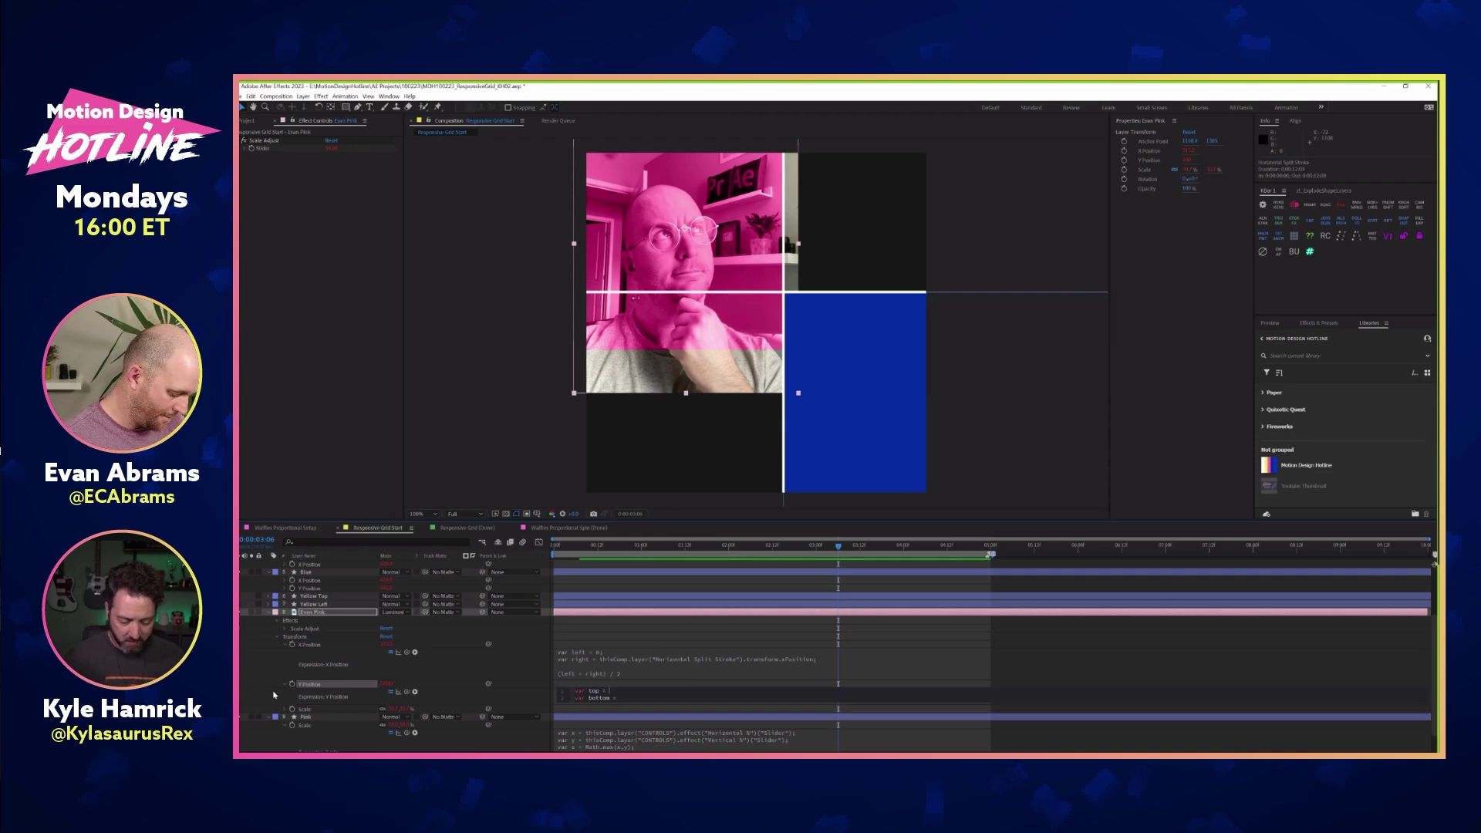
pyautogui.press('Up')
pyautogui.write('0;')
pyautogui.press('Down')
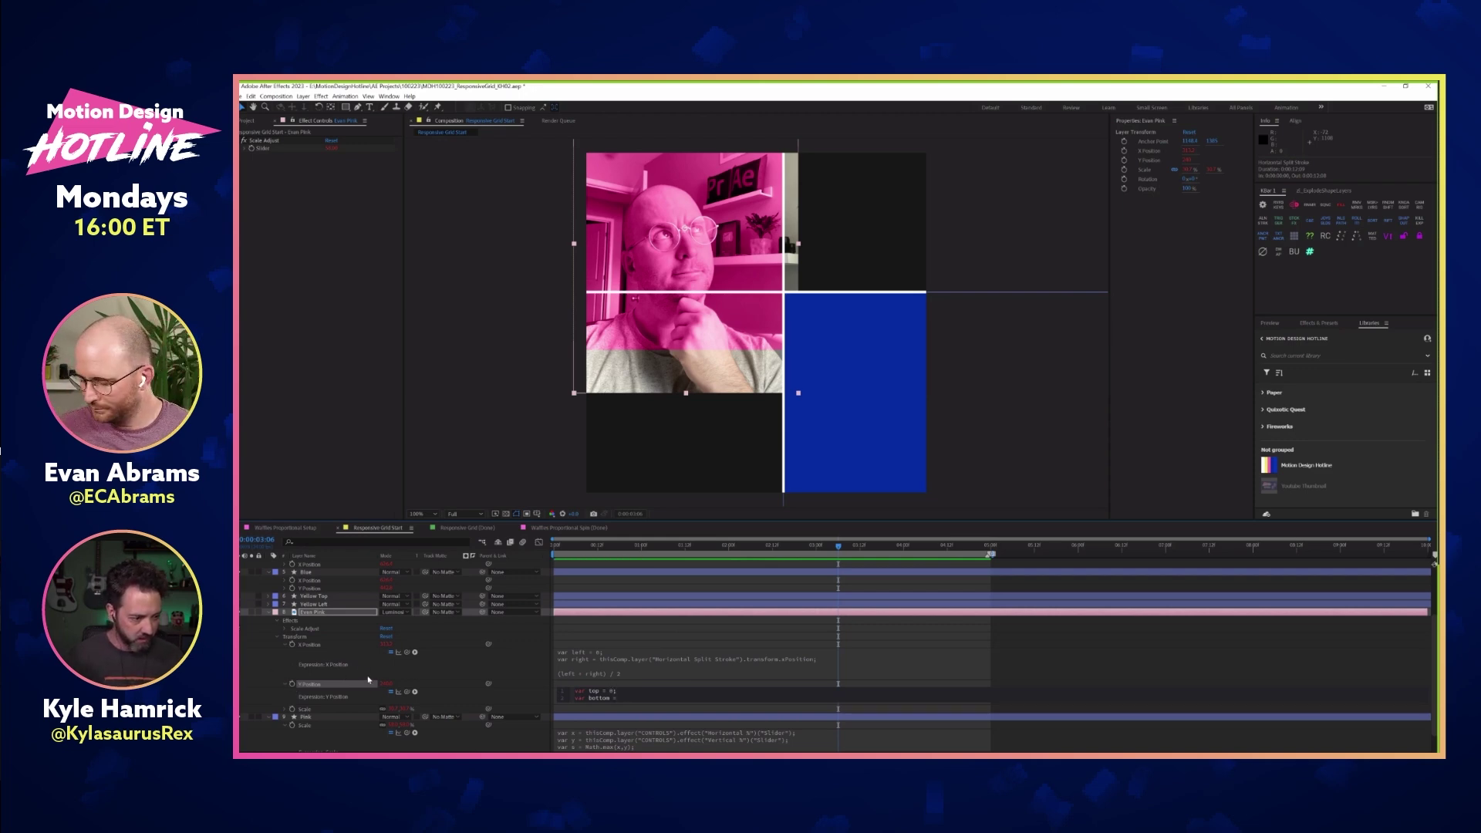
pyautogui.scroll(1, 399, 703)
pyautogui.moveTo(407, 717); pyautogui.dragTo(337, 573)
pyautogui.write(';')
pyautogui.press('Return')
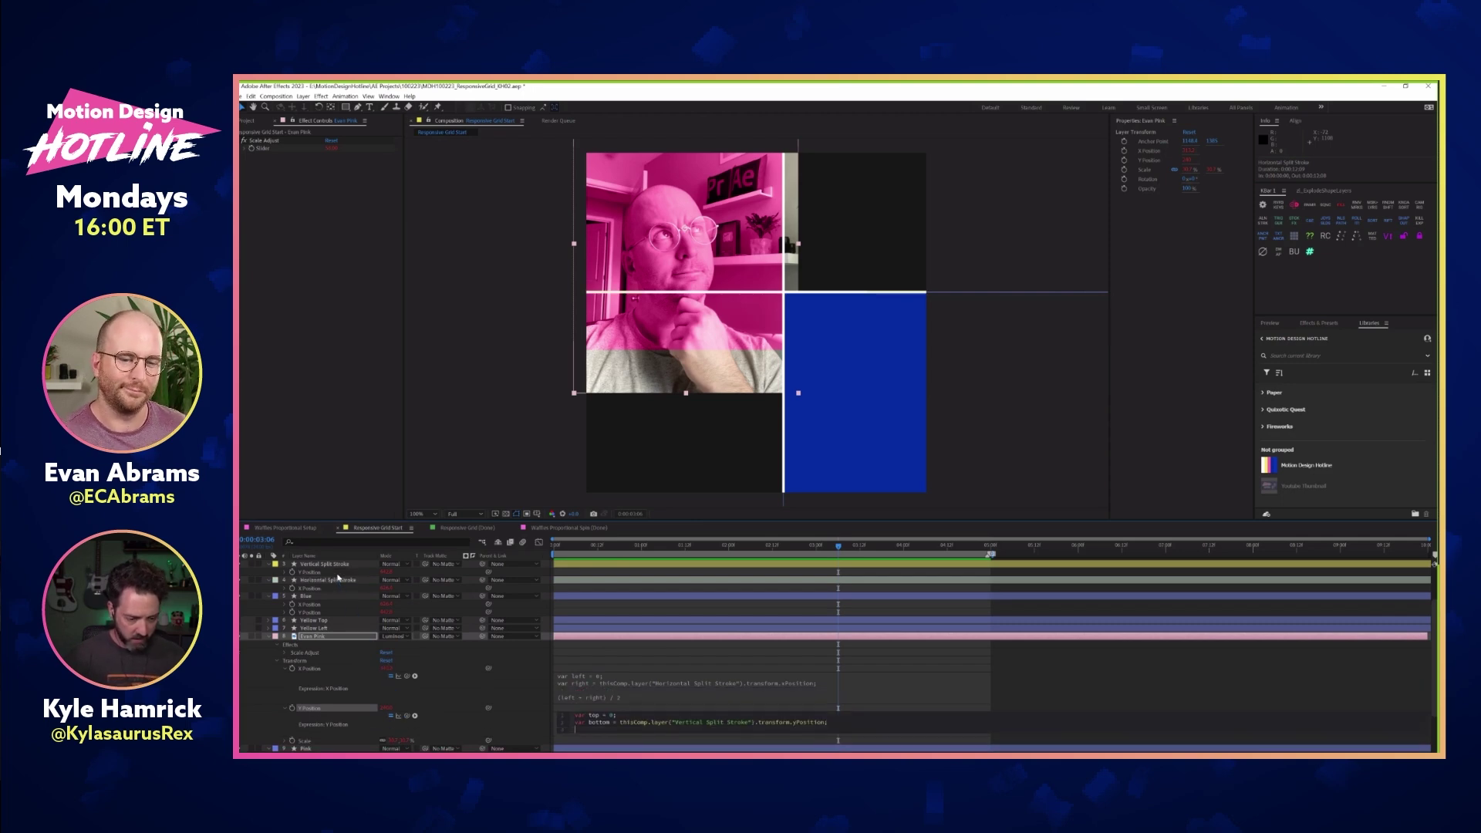
# Complete the Y Position expression with (top + bottom) / 2, and adjust the Horizontal % and Vertical % sliders to test the centering
pyautogui.write('(top + bottom')
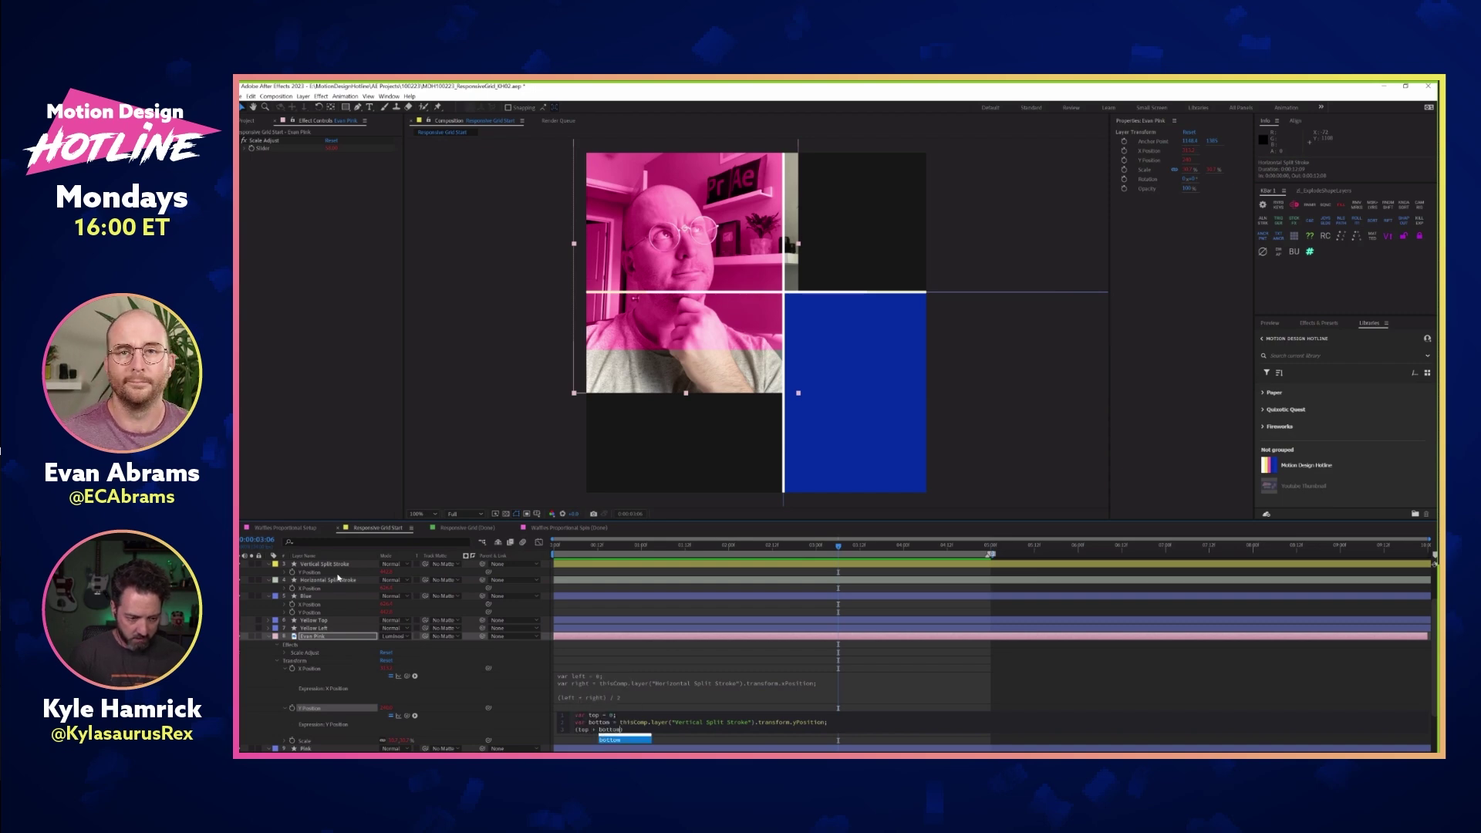
pyautogui.write(') / 2')
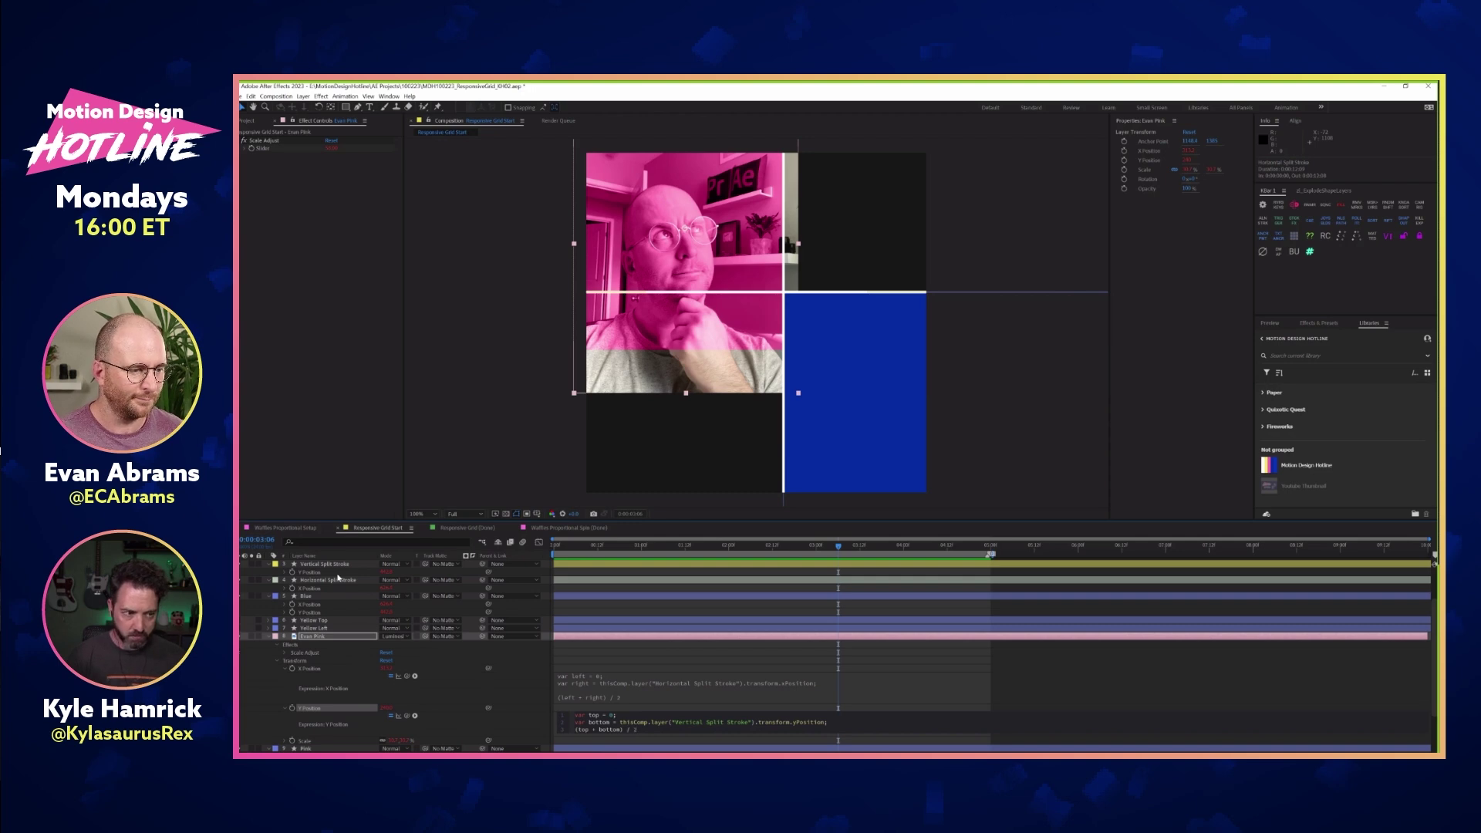
pyautogui.press('KP_Enter')
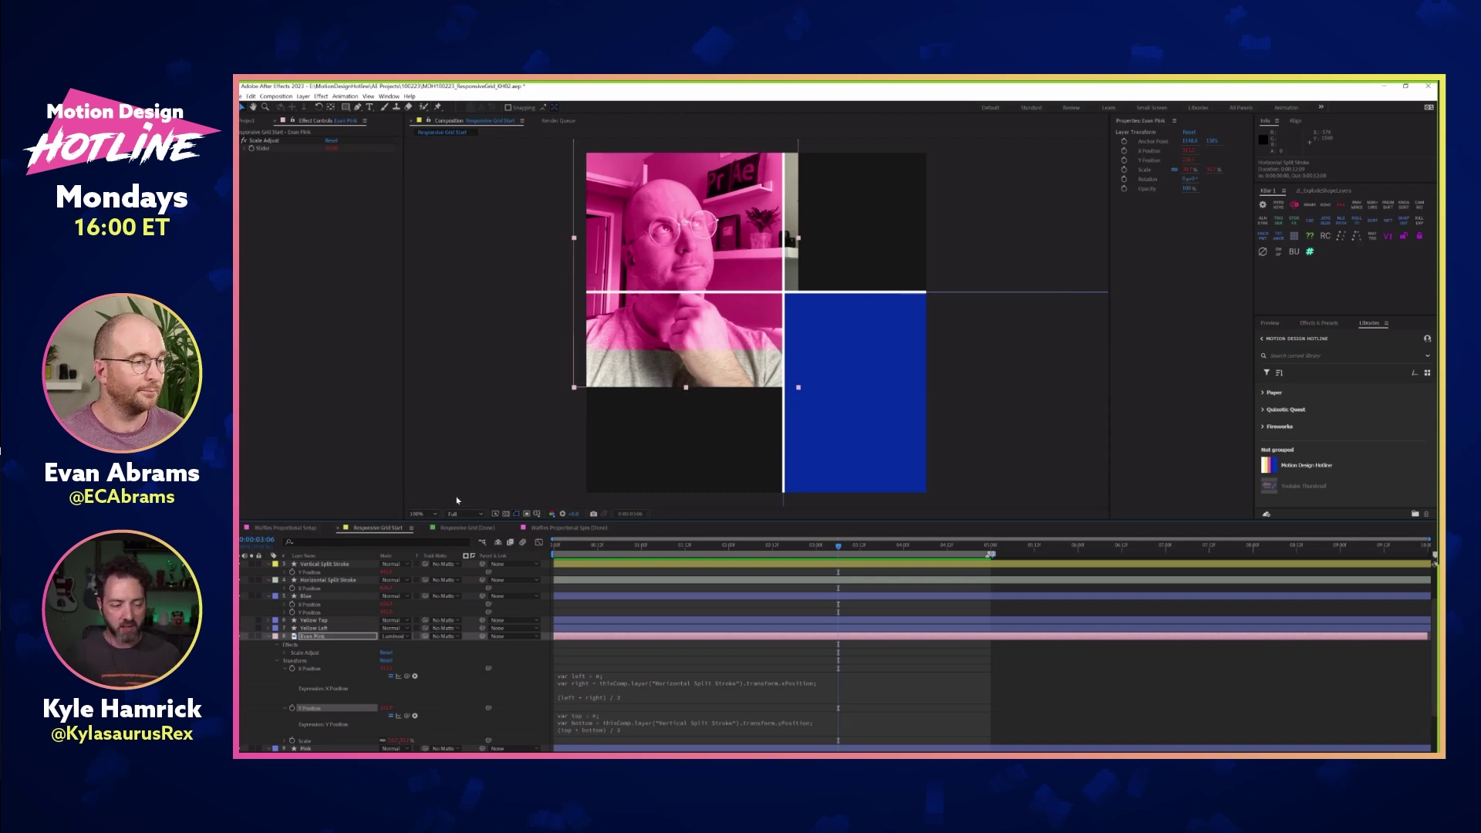
pyautogui.scroll(3, 391, 584)
pyautogui.moveTo(390, 584)
pyautogui.mouseDown()
pyautogui.moveTo(373, 596)
pyautogui.moveTo(409, 592)
pyautogui.moveTo(387, 590)
pyautogui.mouseUp()
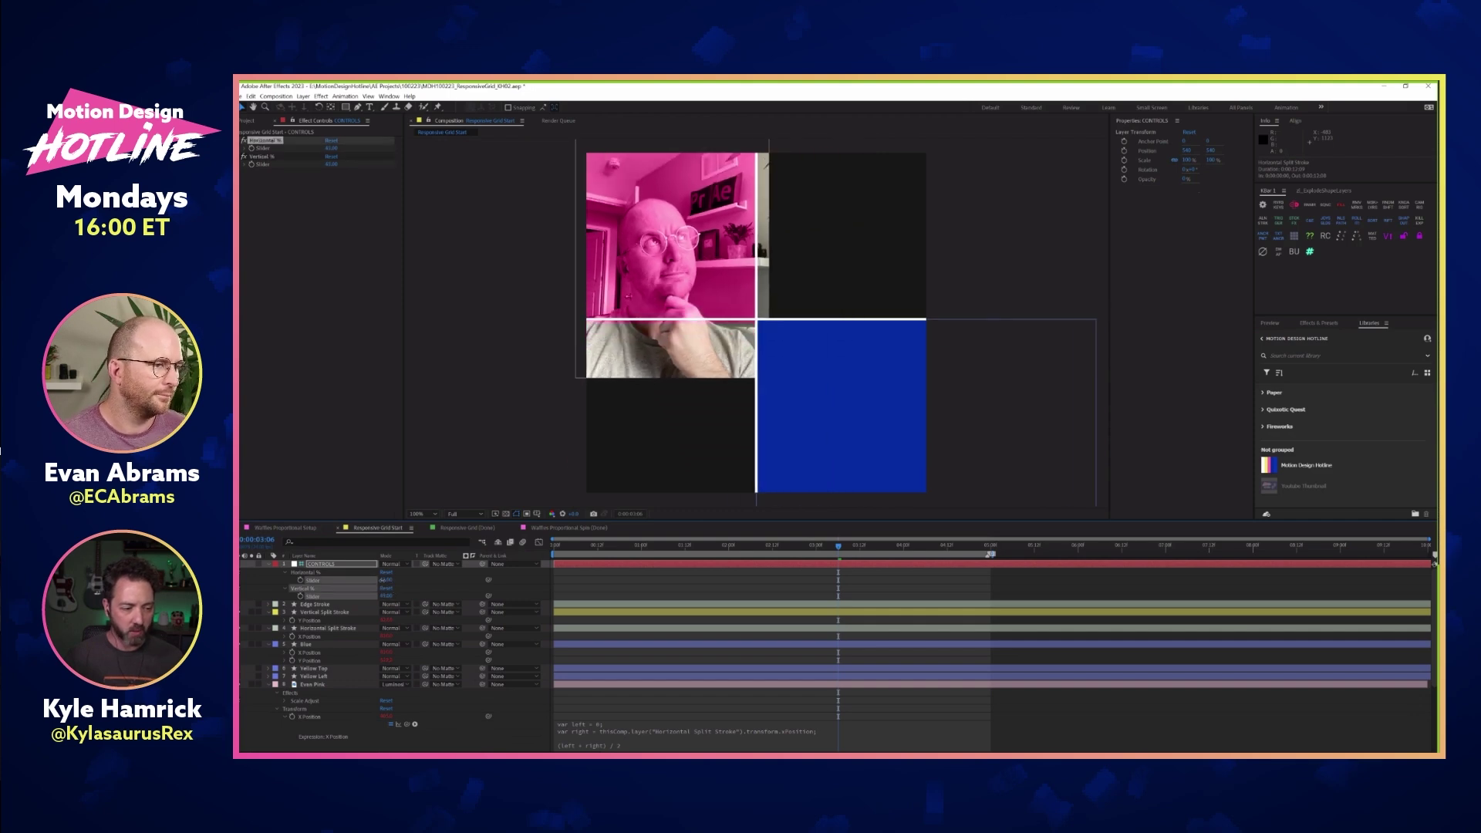
# Open the finished Responsive Grid composition and preview its animation
pyautogui.click(451, 529)
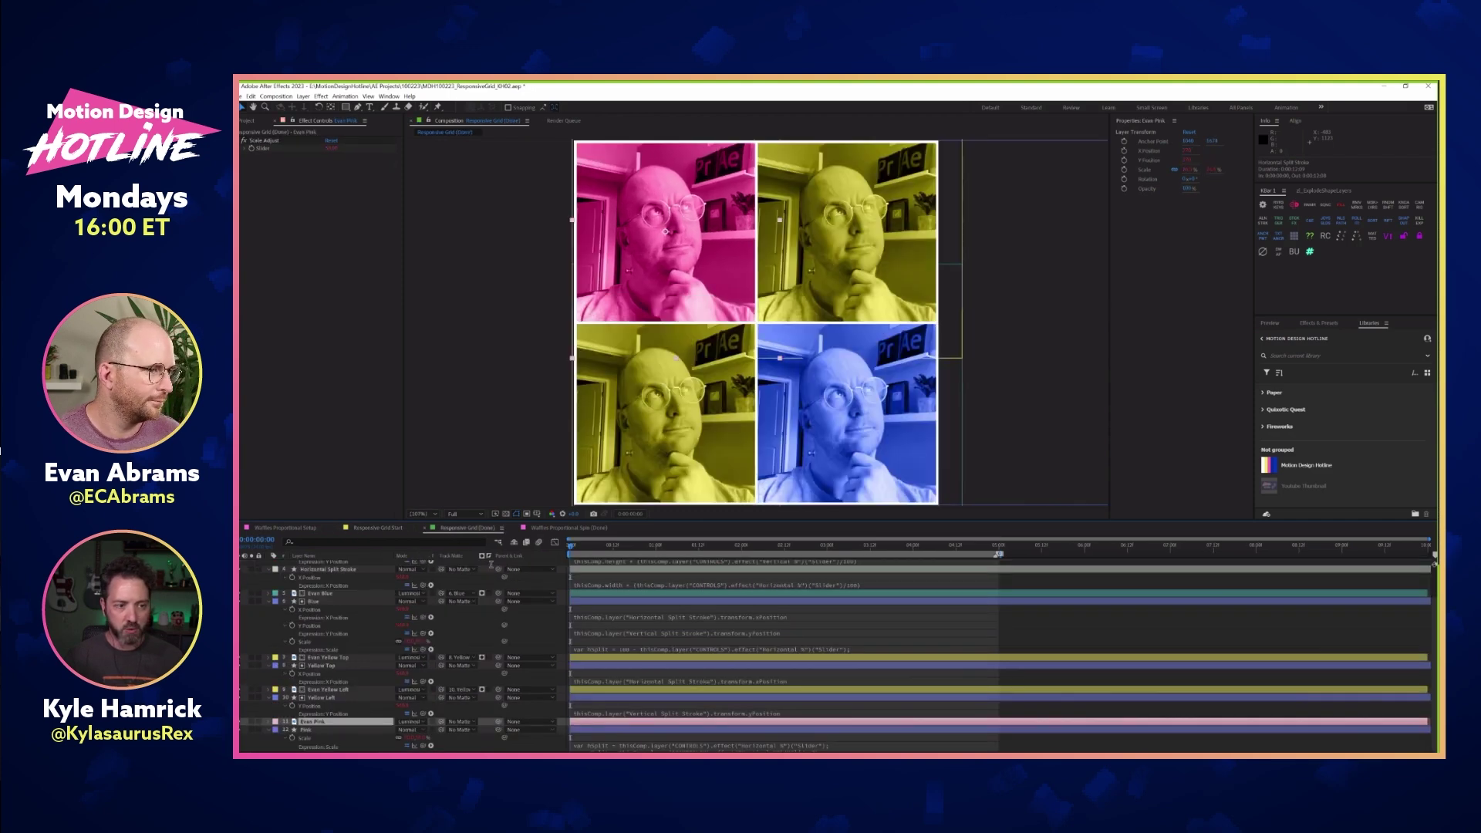
pyautogui.press('space')
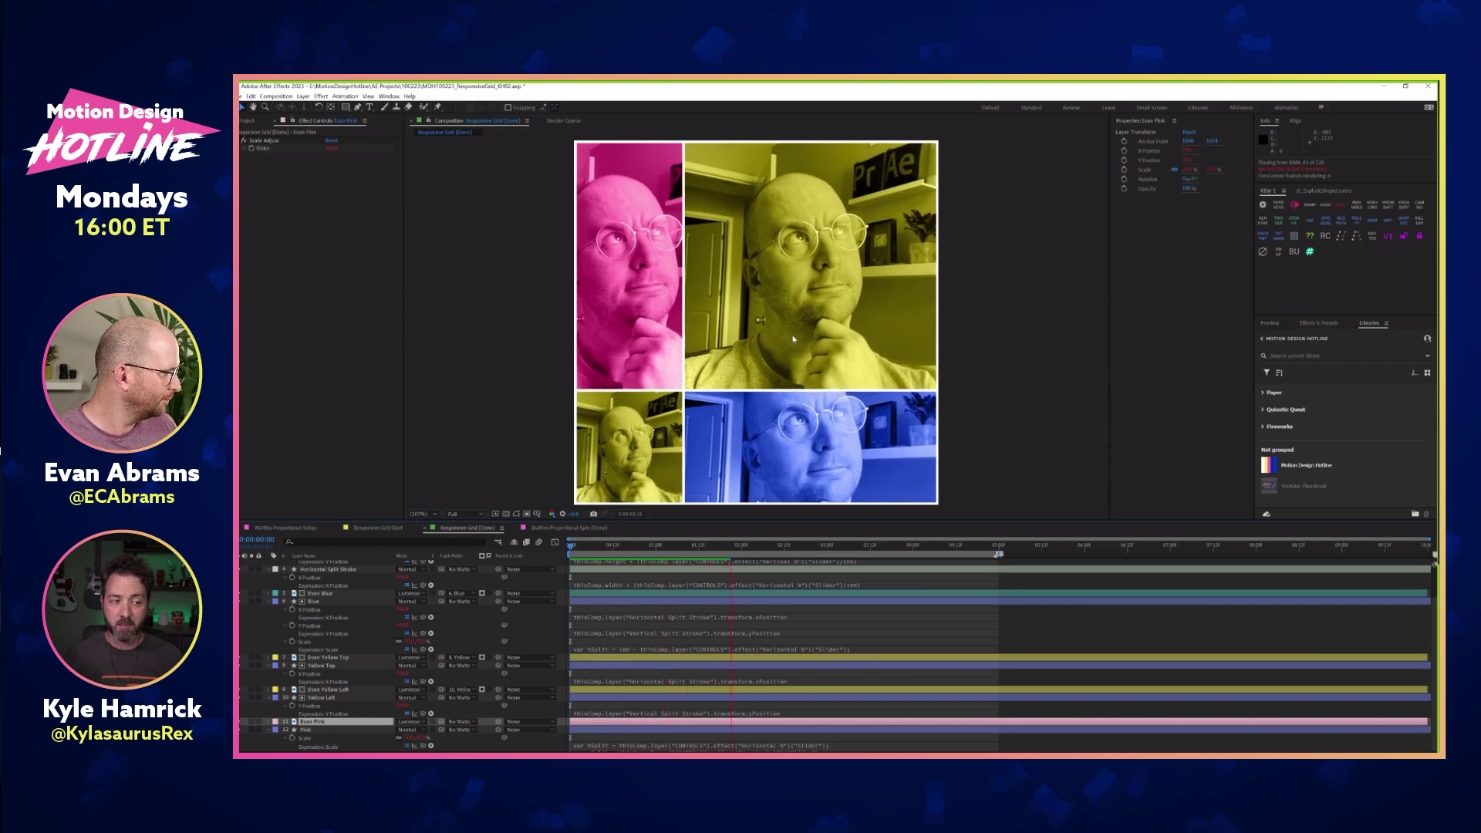
pyautogui.press('space')
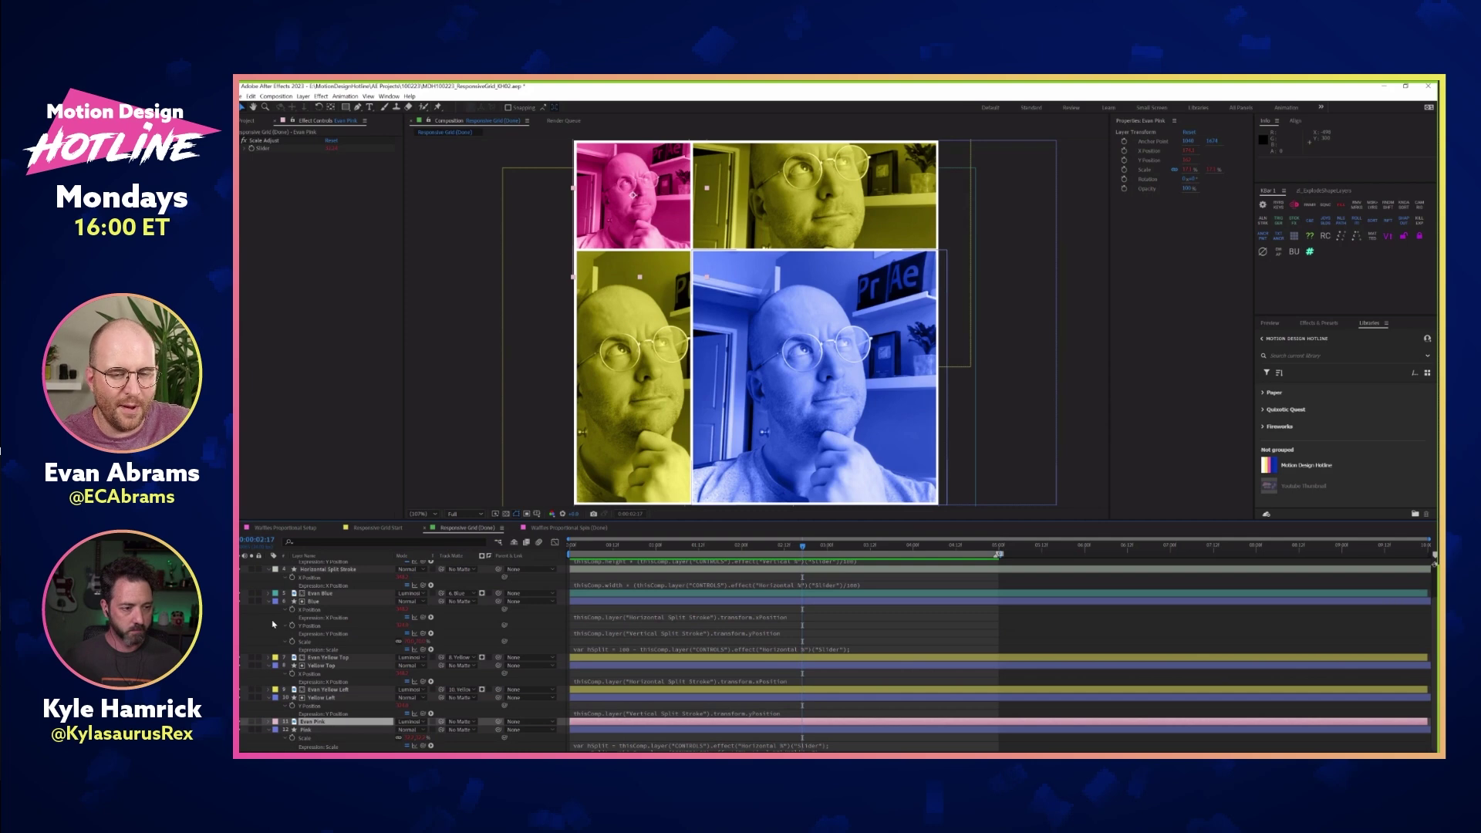
# Review the expressions on all layers of the finished grid with the timeline temporarily maximized
pyautogui.press('`')
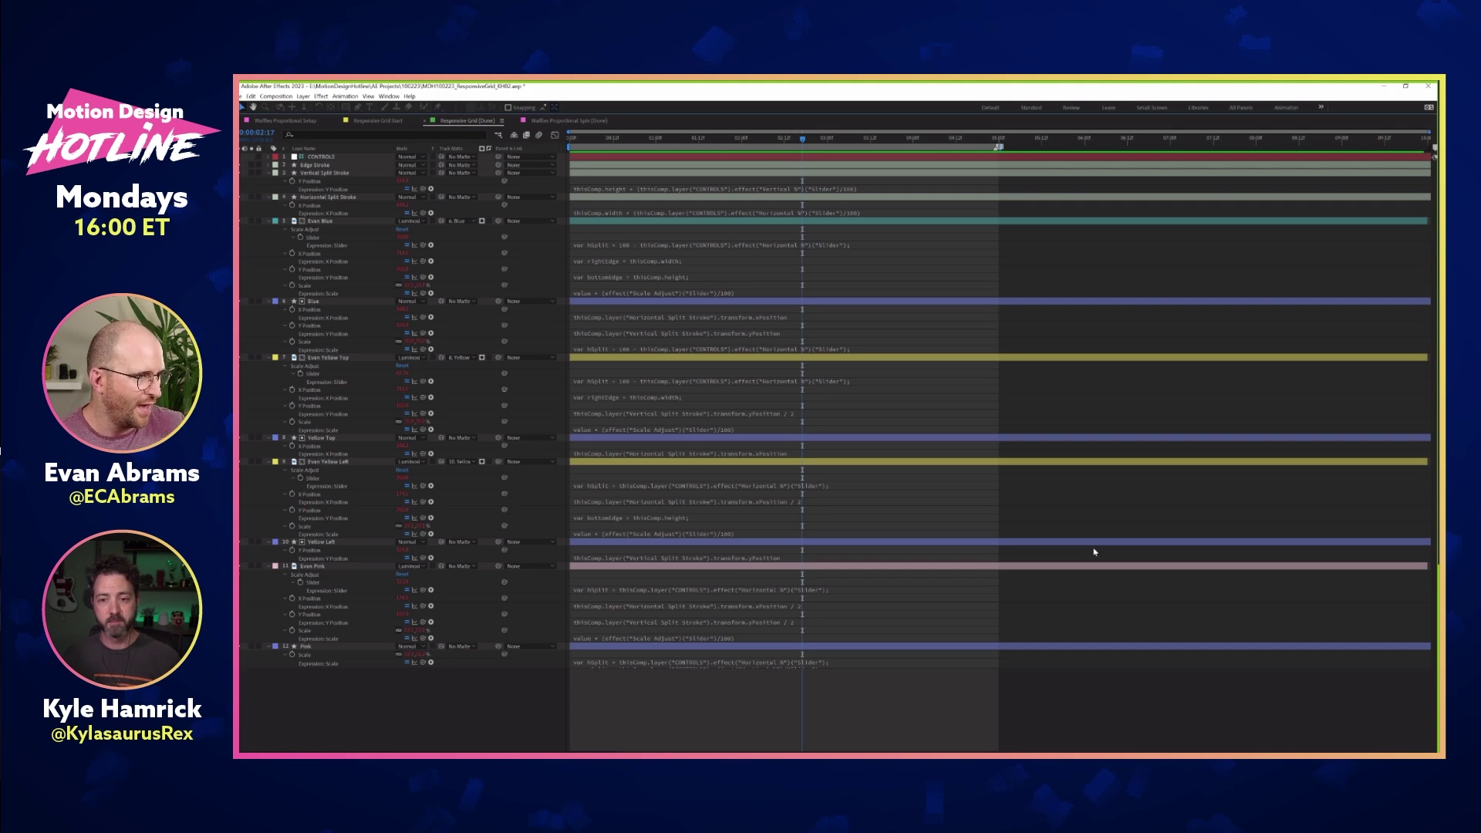
pyautogui.press('`')
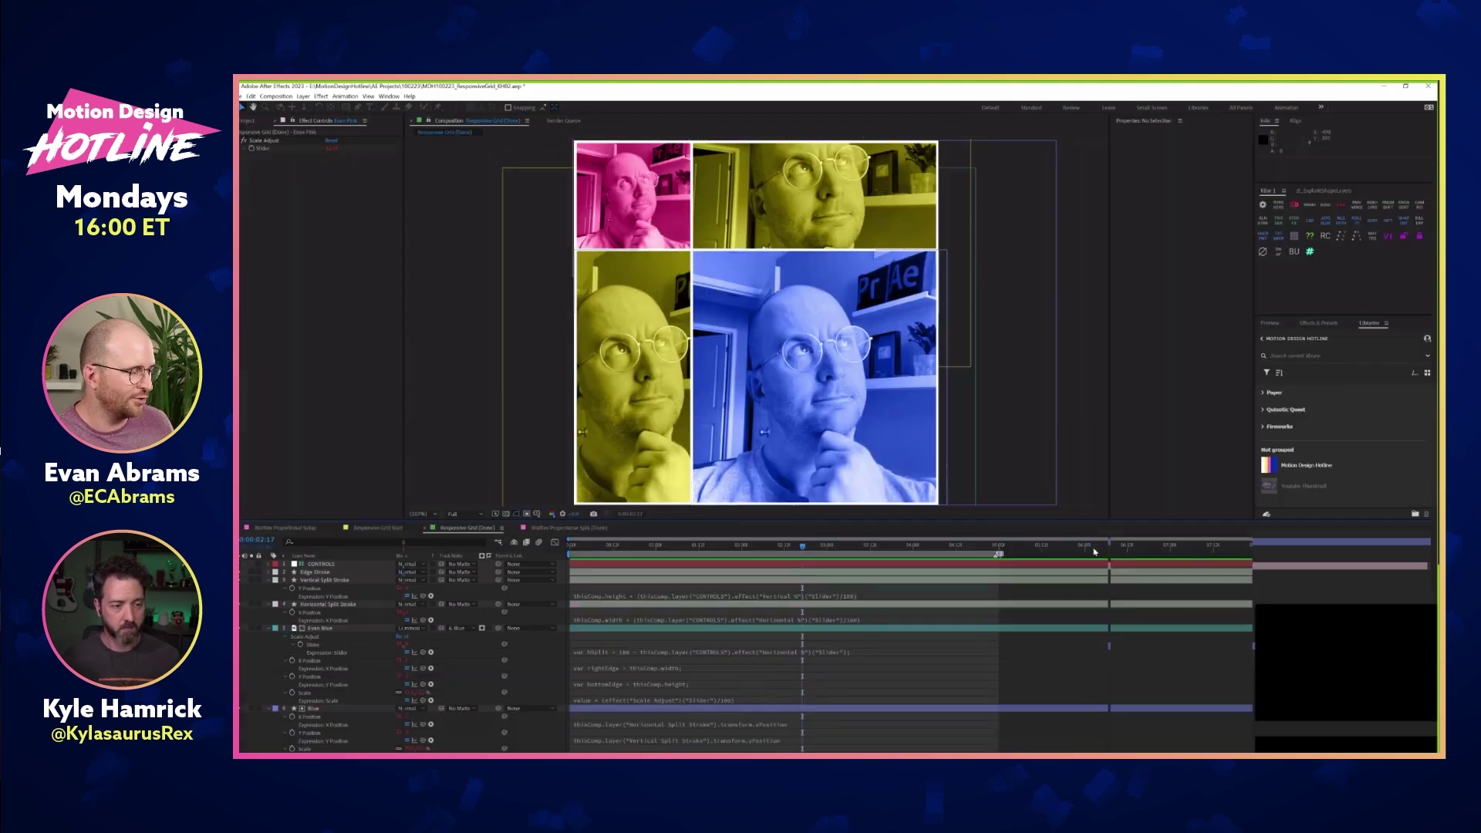
pyautogui.click(344, 574)
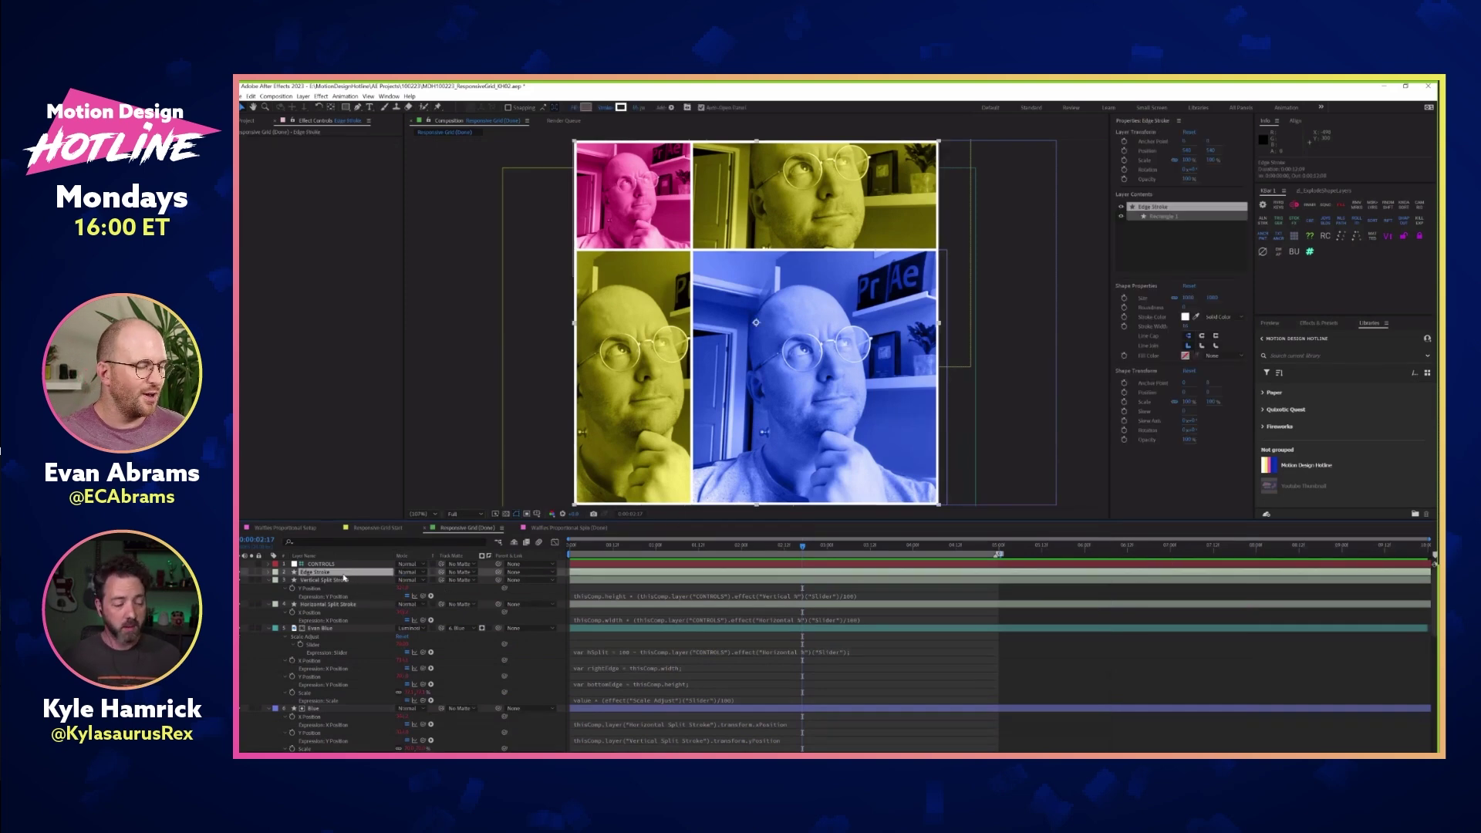
pyautogui.scroll(-1, 368, 661)
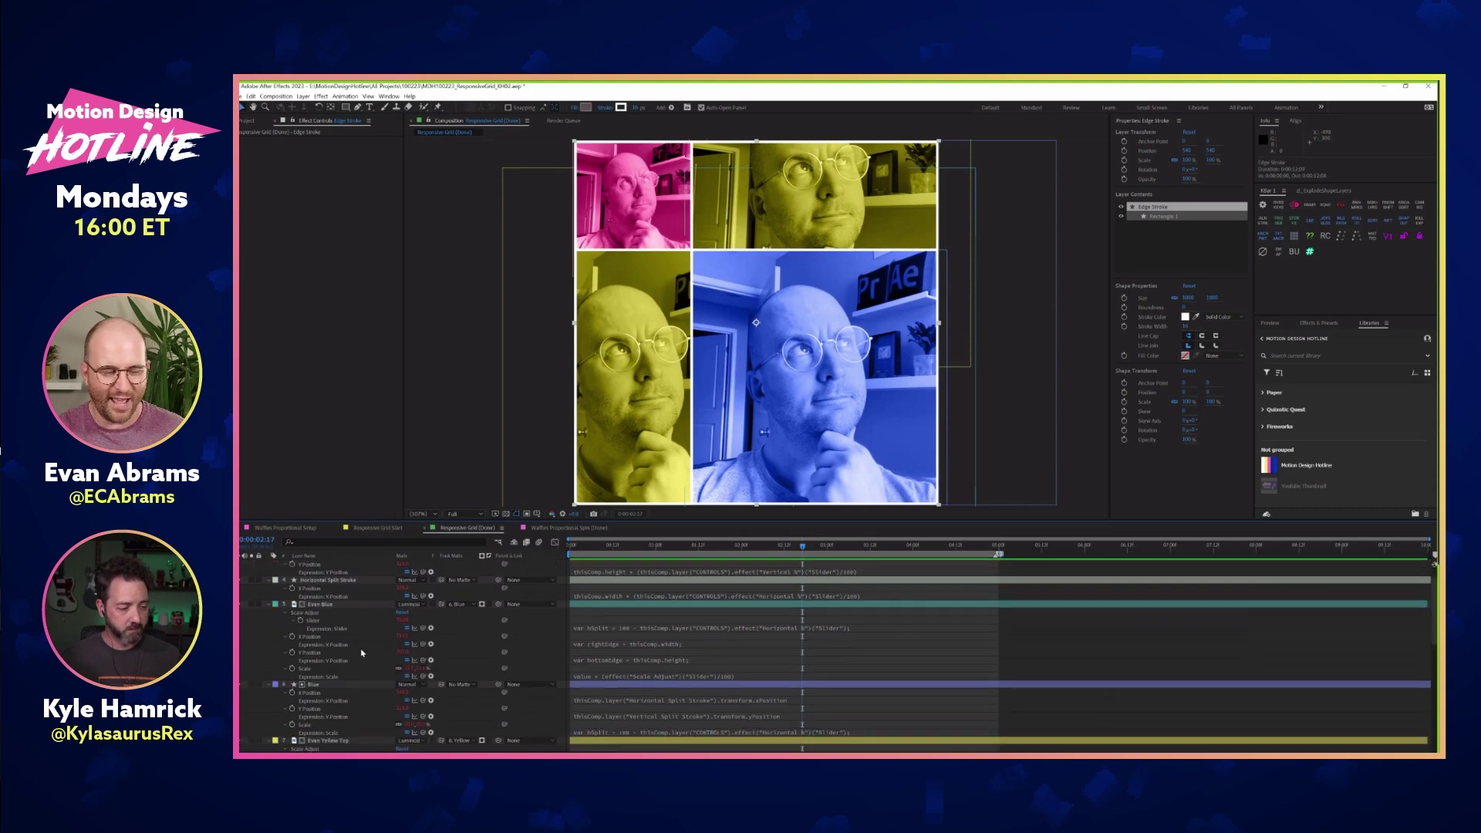
# Collapse the properties of all layers in the finished grid, and select only the CONTROLS layer
pyautogui.hotkey('ctrl', 'a')
pyautogui.hotkey('ctrl', '`')
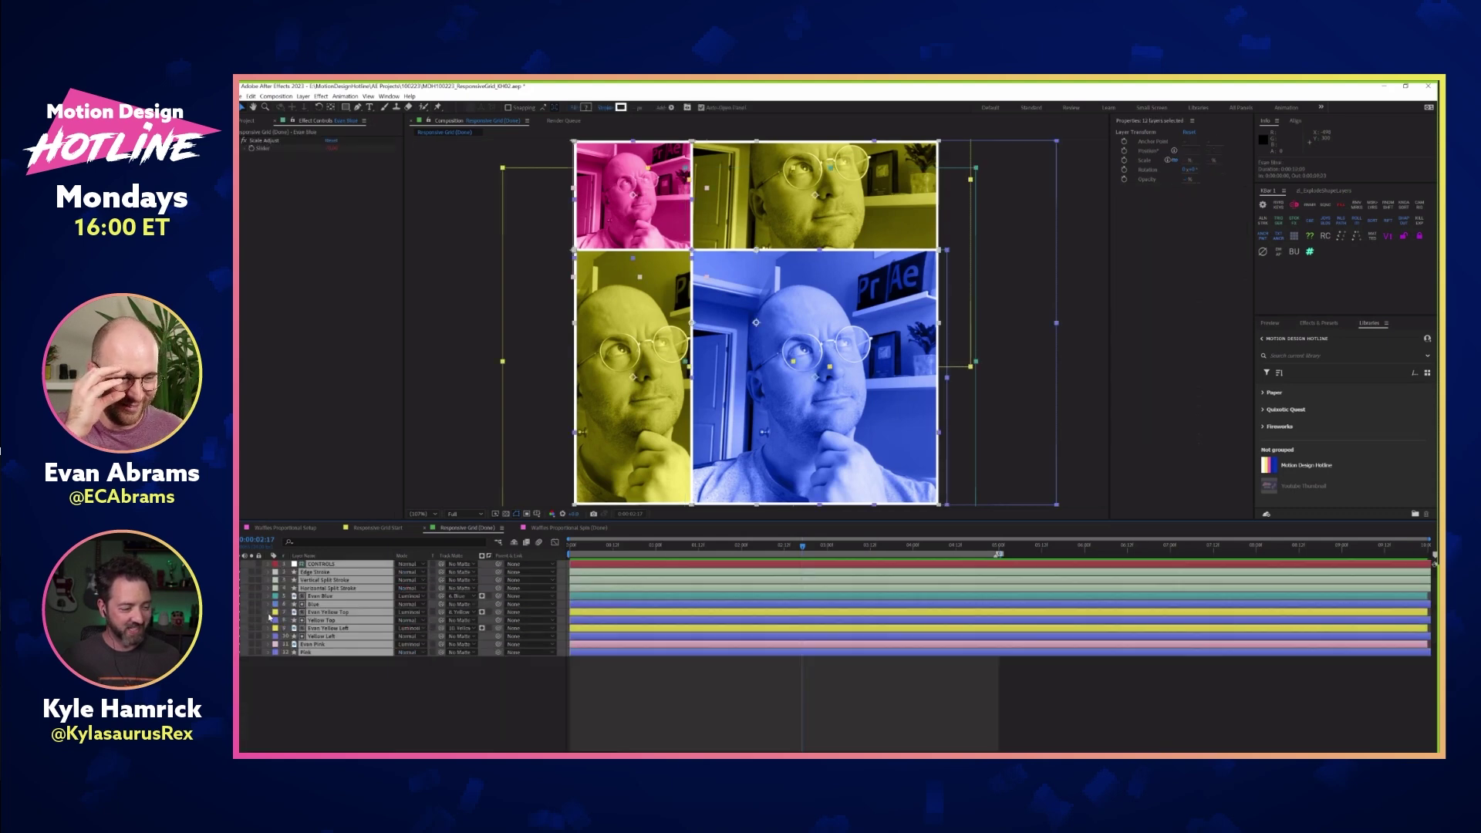
pyautogui.click(340, 675)
pyautogui.click(323, 566)
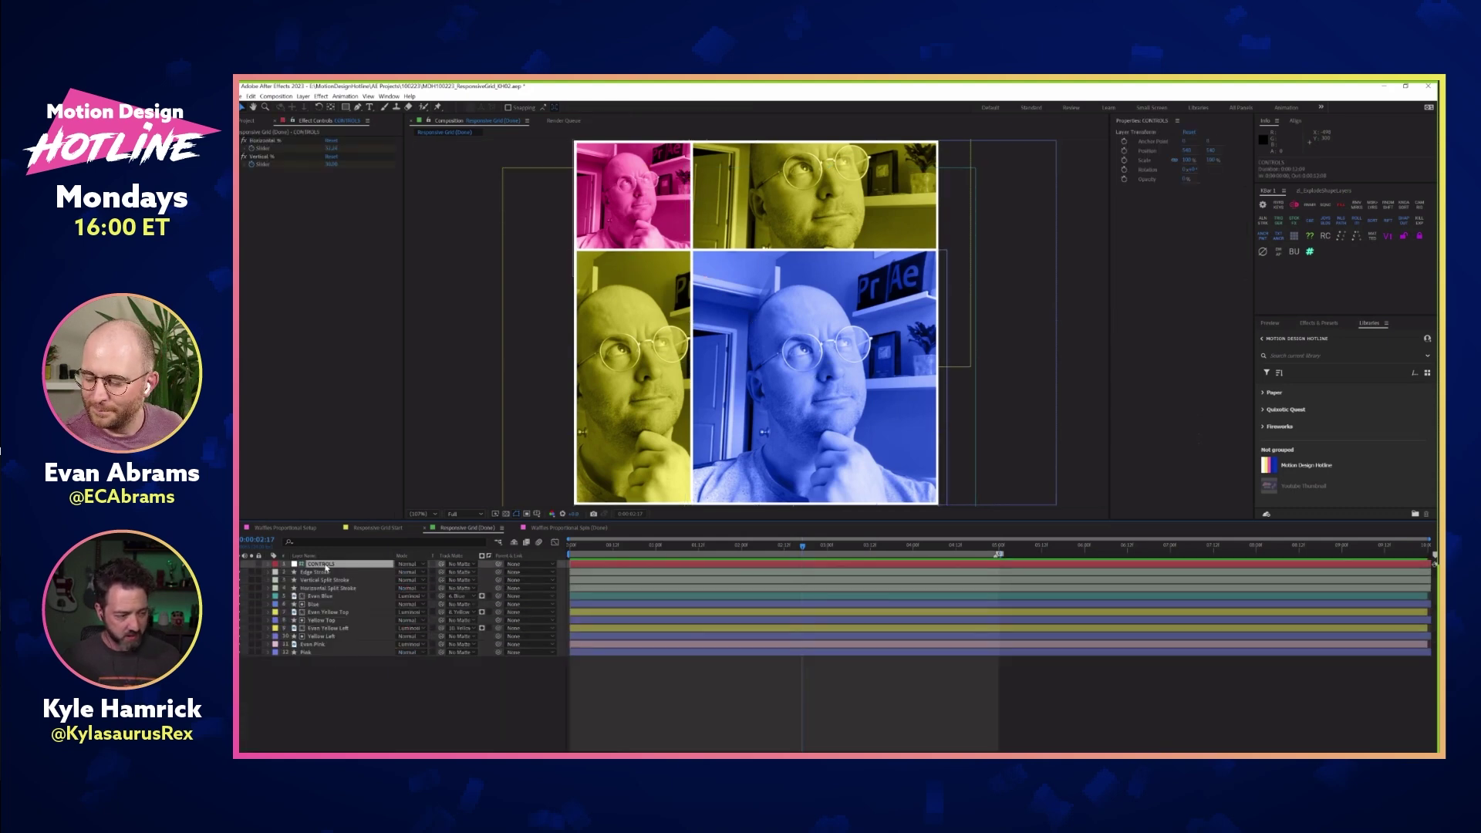
# Reveal the CONTROLS layer's keyframed properties and open the composition in Essential Graphics
pyautogui.press('u')
pyautogui.rightClick(412, 730)
pyautogui.click(482, 692)
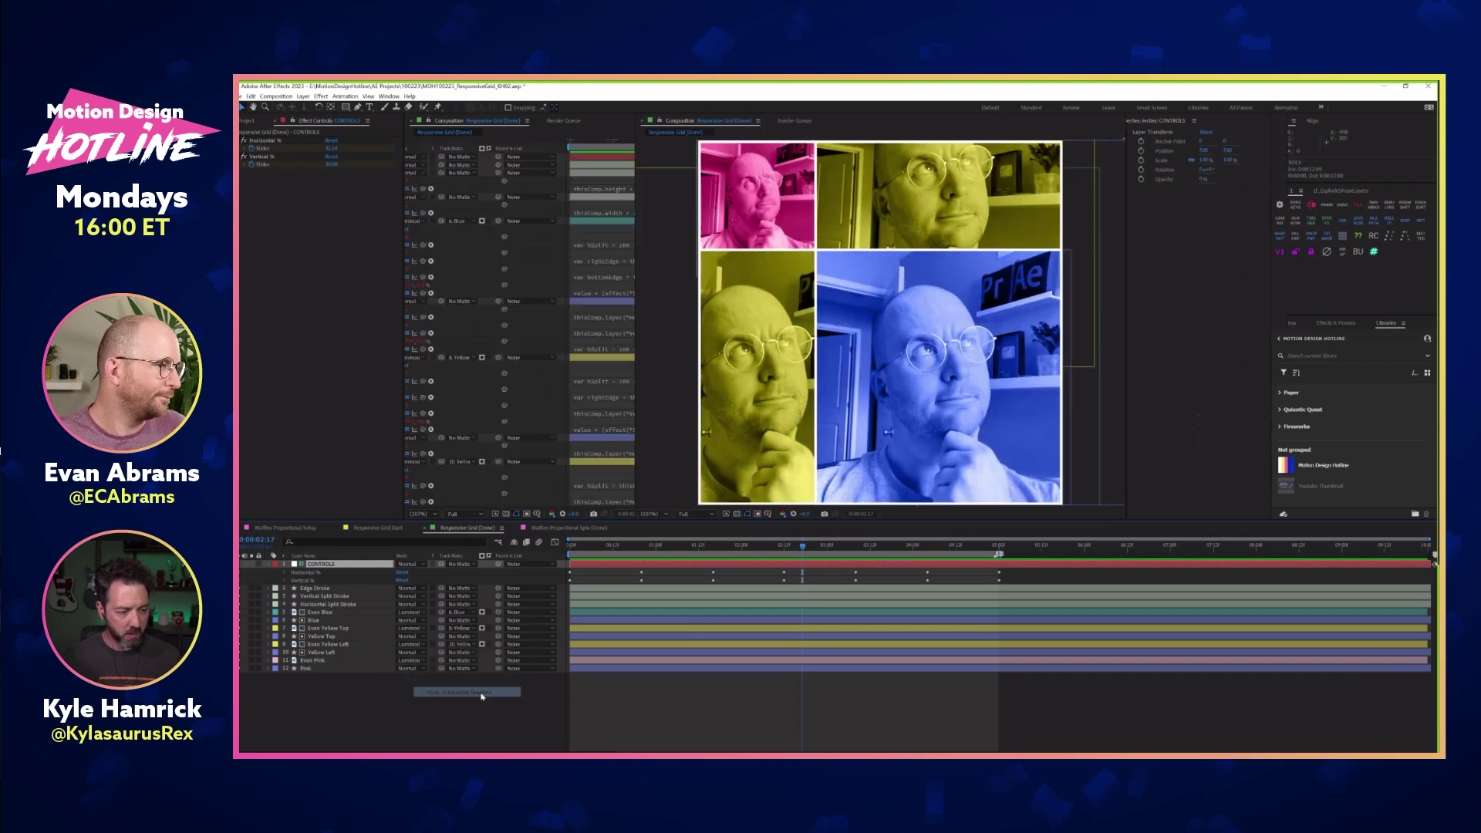
# Add the CONTROLS layer's Horizontal % and Vertical % sliders to Essential Graphics and inspect the Vertical % slider's range
pyautogui.click(285, 580)
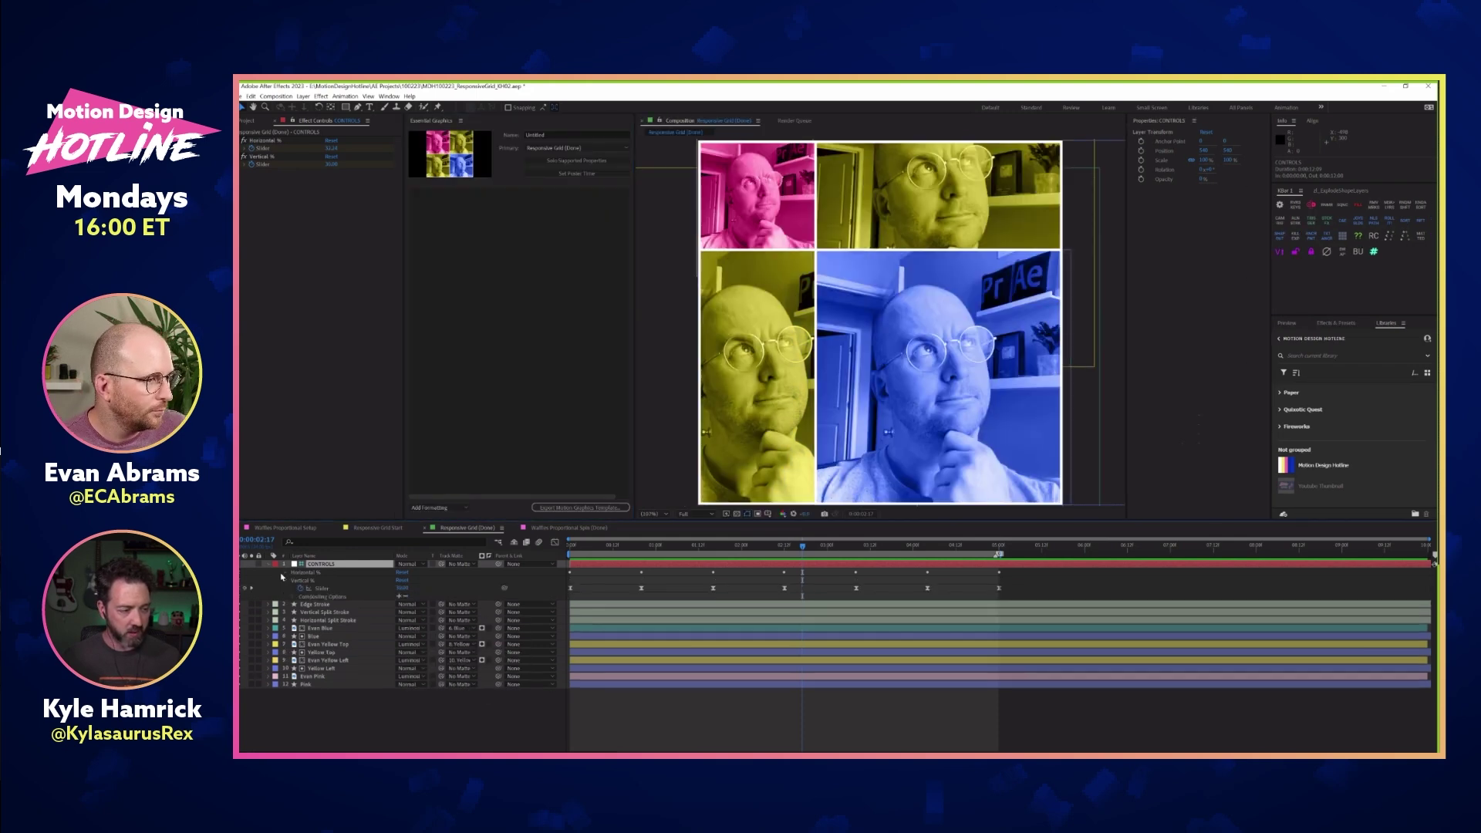
pyautogui.click(286, 572)
pyautogui.click(322, 580)
pyautogui.moveTo(321, 580); pyautogui.dragTo(462, 208)
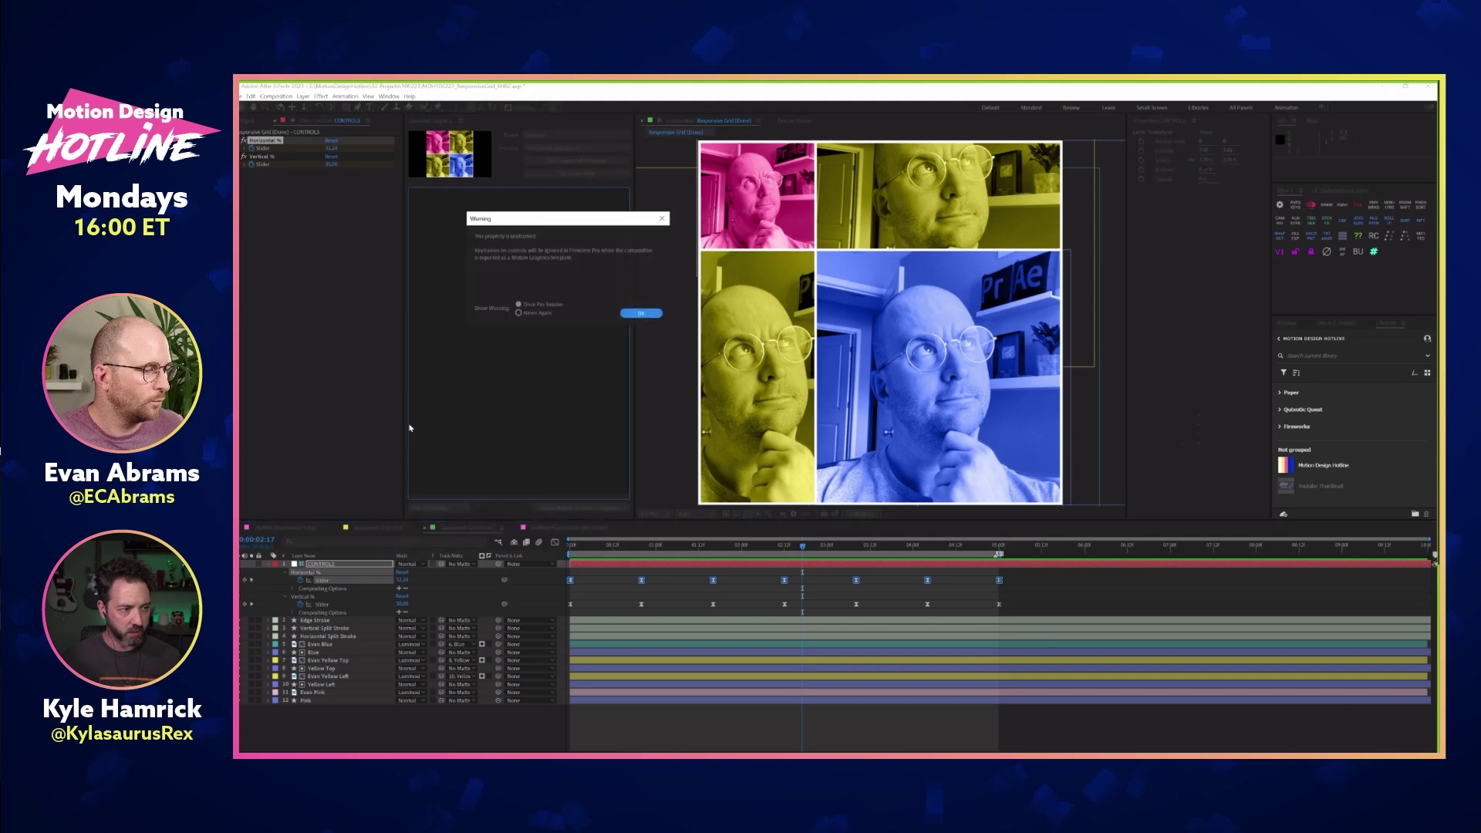
pyautogui.click(322, 604)
pyautogui.moveTo(321, 604); pyautogui.dragTo(507, 329)
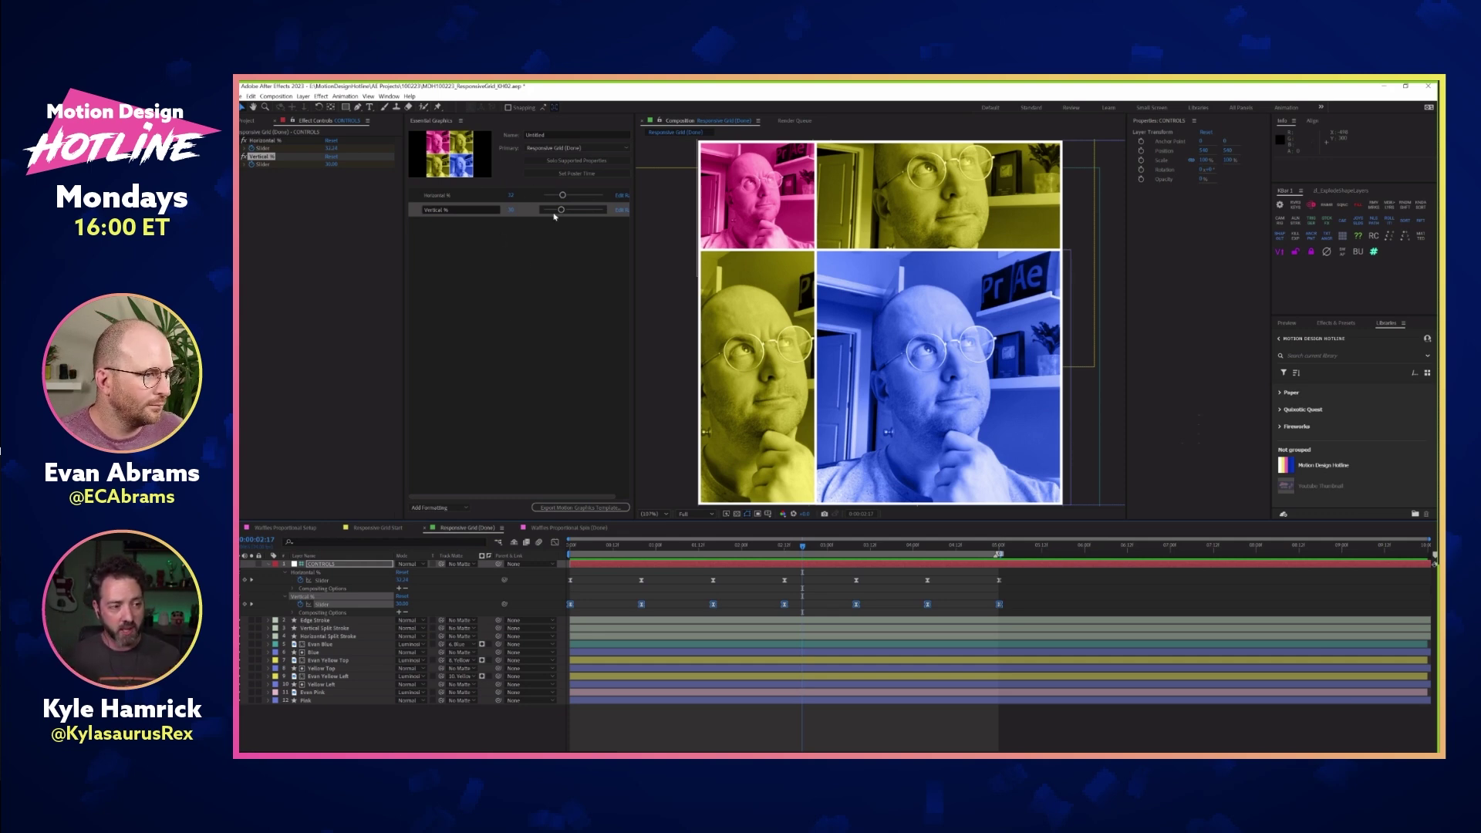
pyautogui.click(621, 210)
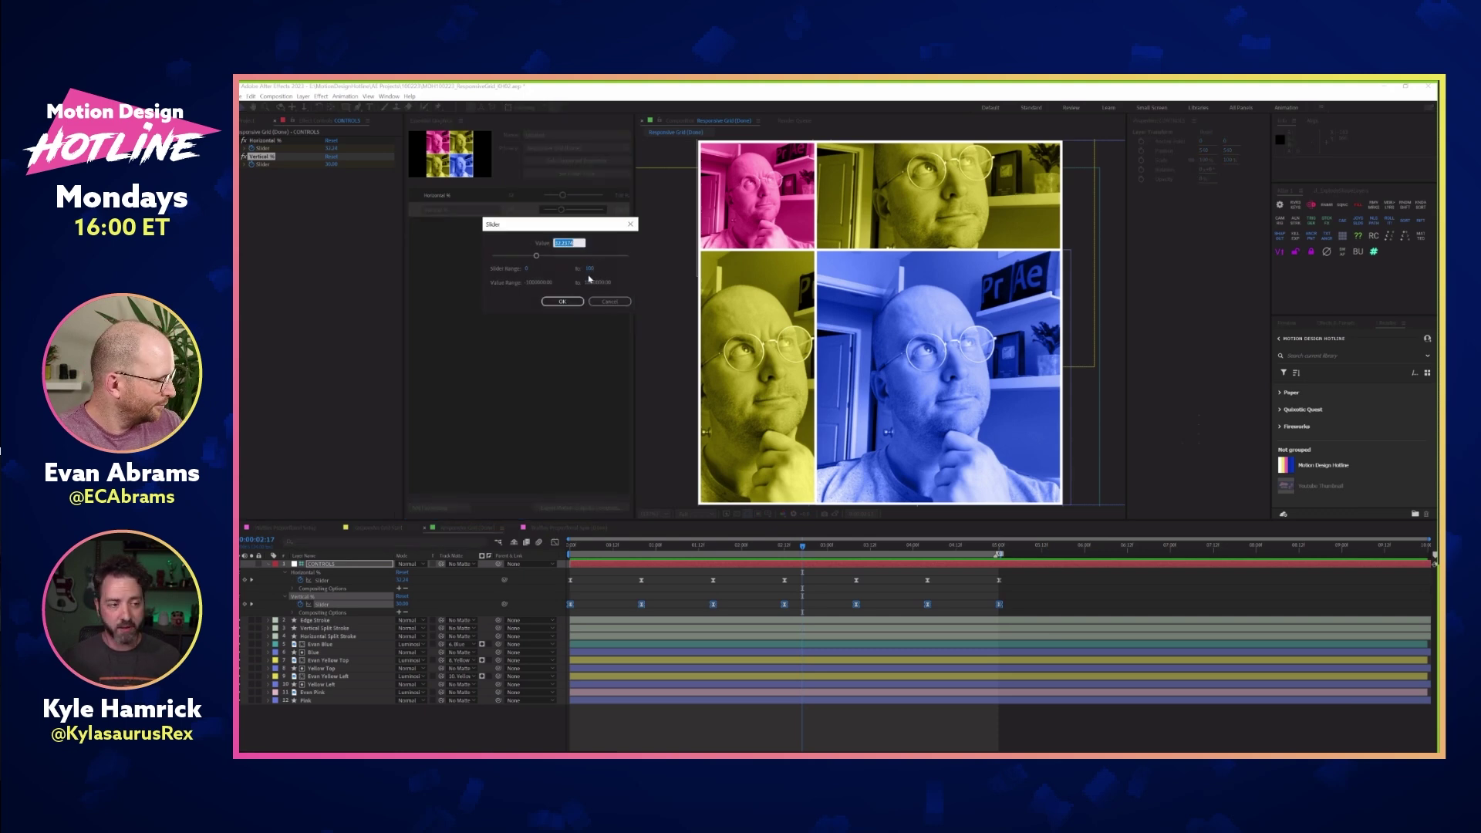
pyautogui.click(611, 301)
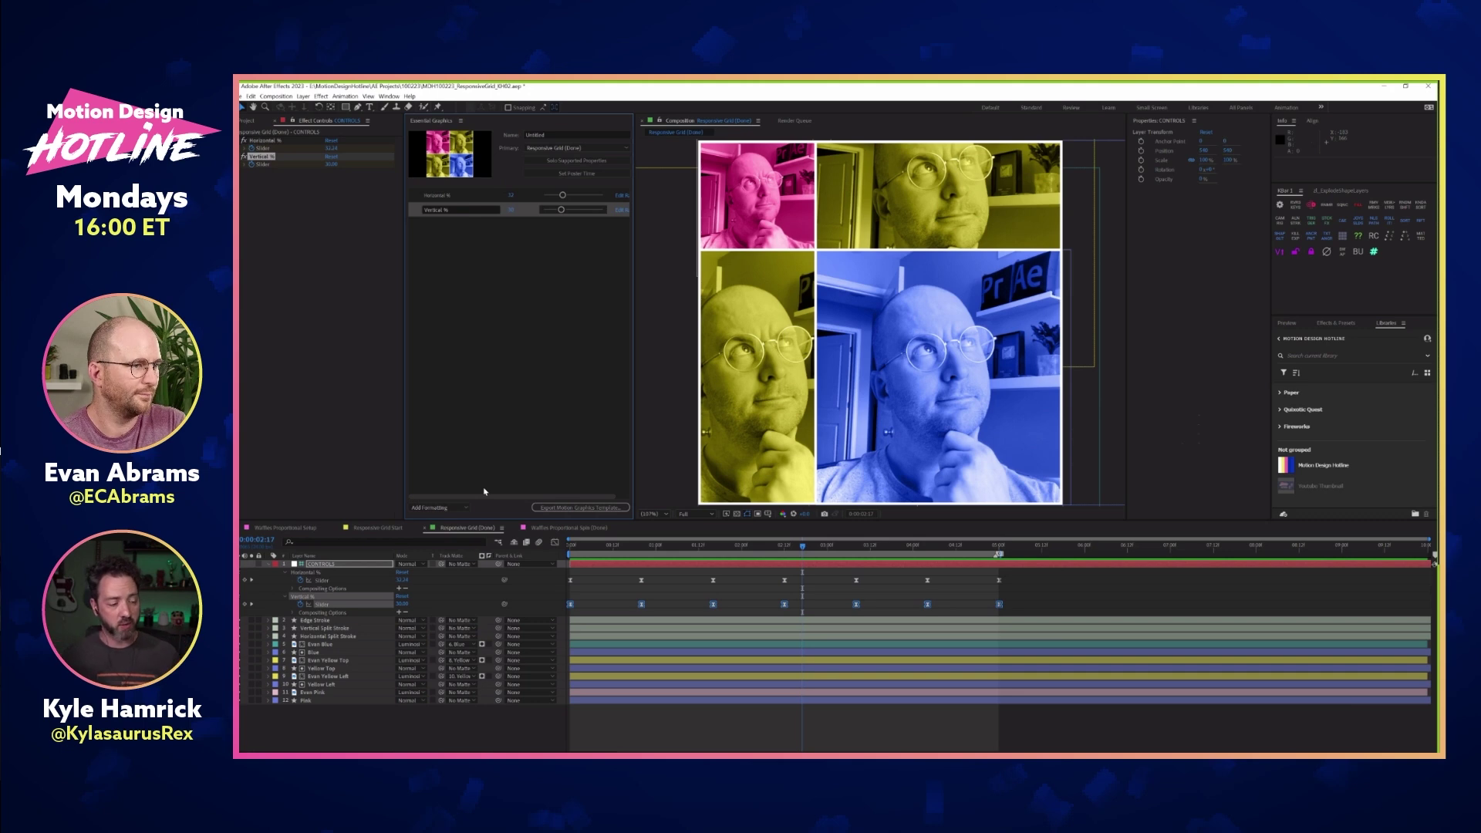
# Add the pink, left yellow, top yellow and blue footage layers to Essential Graphics as replaceable media
pyautogui.click(340, 692)
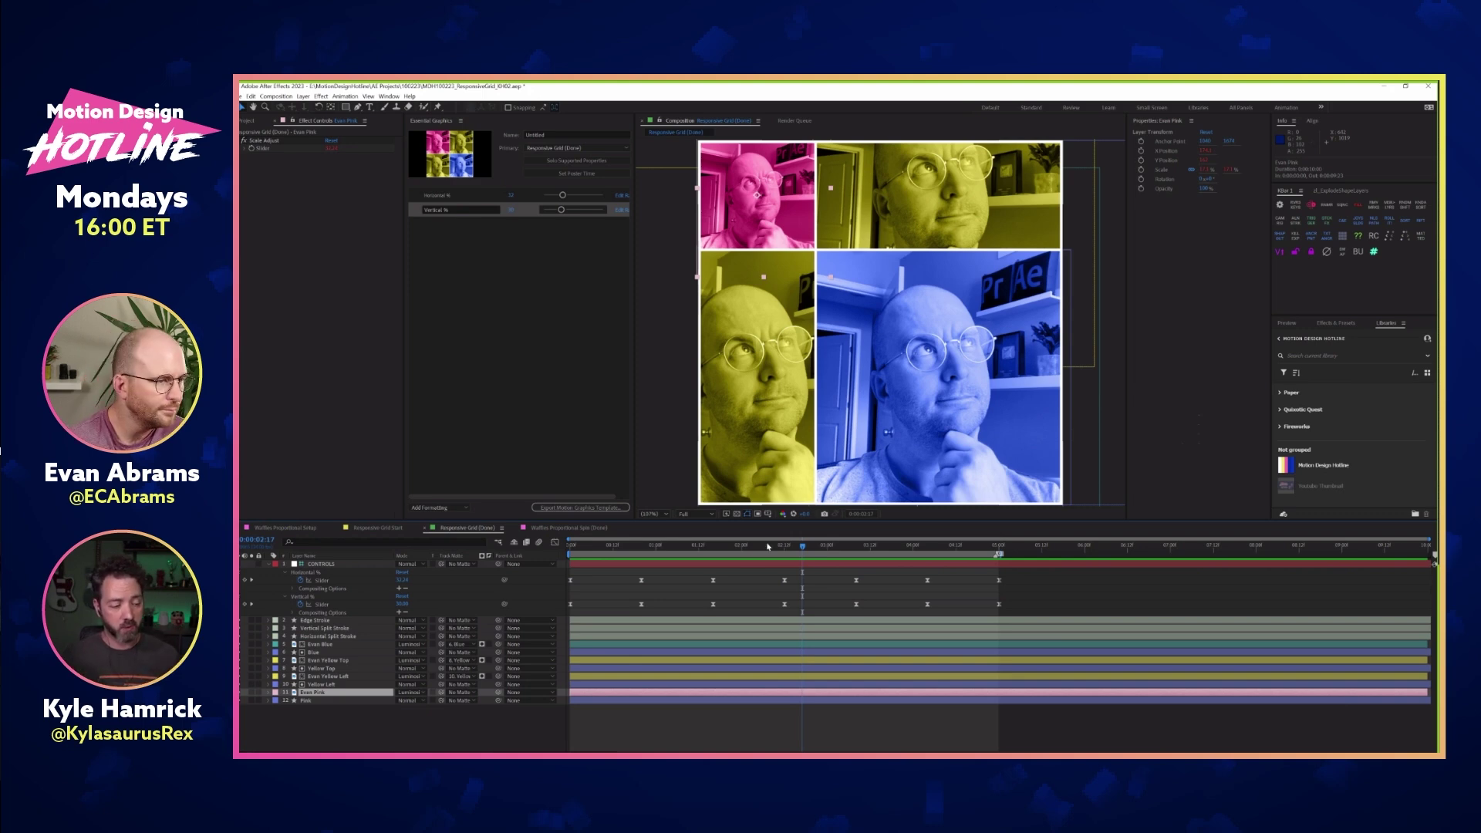
pyautogui.moveTo(319, 694); pyautogui.dragTo(489, 310)
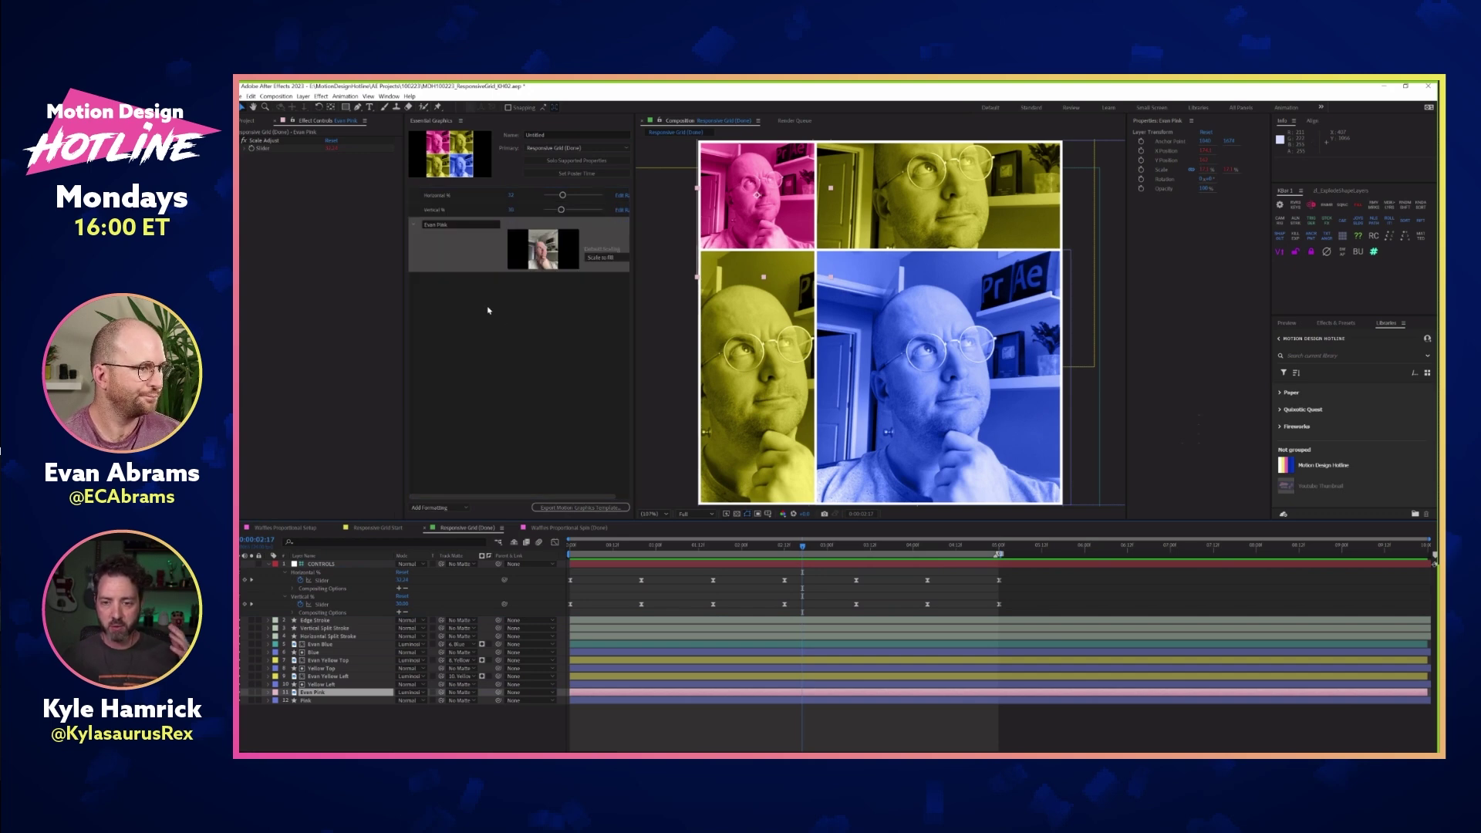
pyautogui.moveTo(324, 676); pyautogui.dragTo(417, 443)
pyautogui.moveTo(328, 660); pyautogui.dragTo(463, 355)
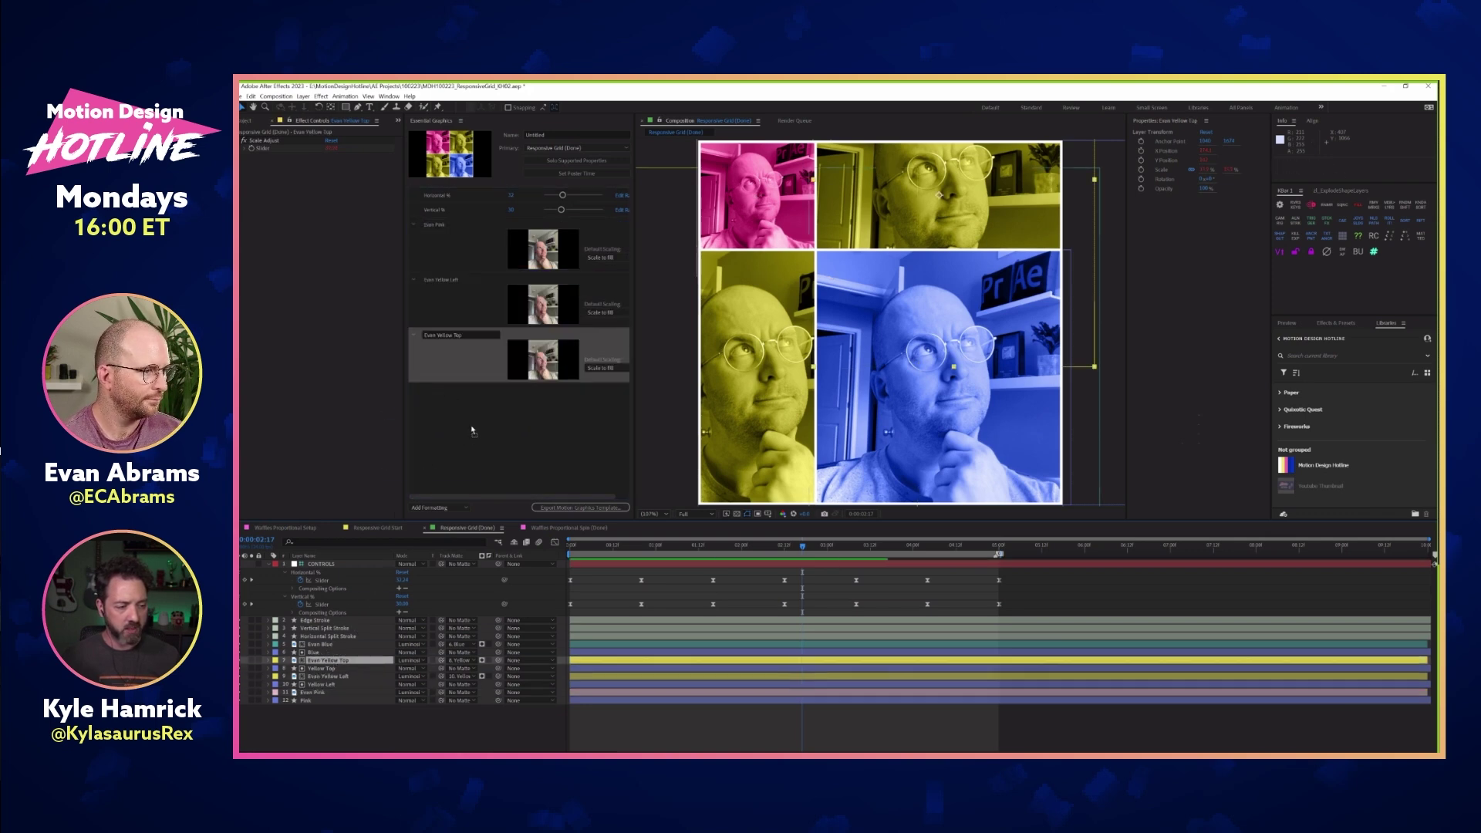
pyautogui.moveTo(332, 644); pyautogui.dragTo(463, 389)
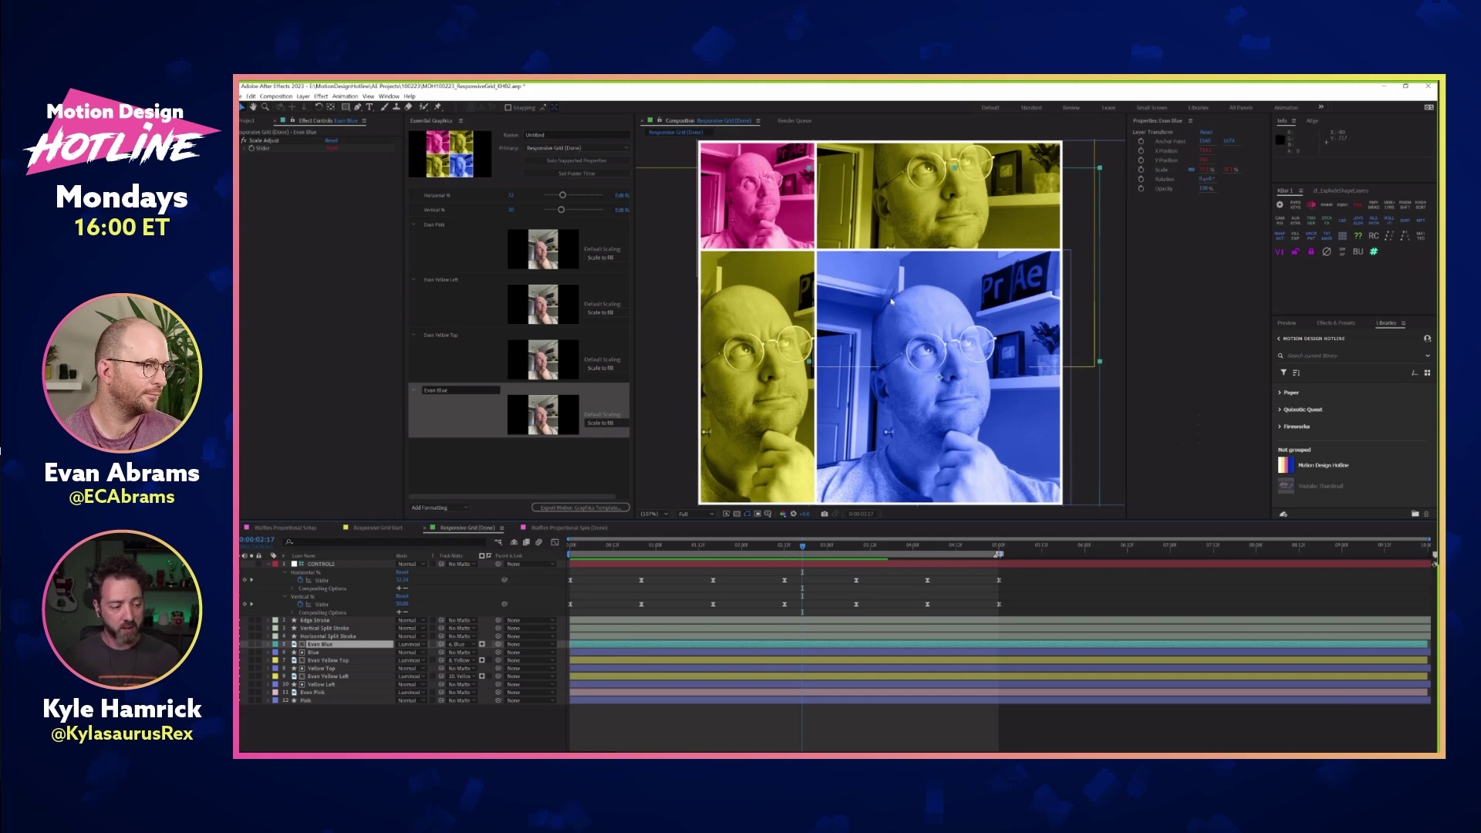
# Add the Blue shape layer's Fill 1 color to Essential Graphics
pyautogui.click(313, 652)
pyautogui.press('u')
pyautogui.press('u')
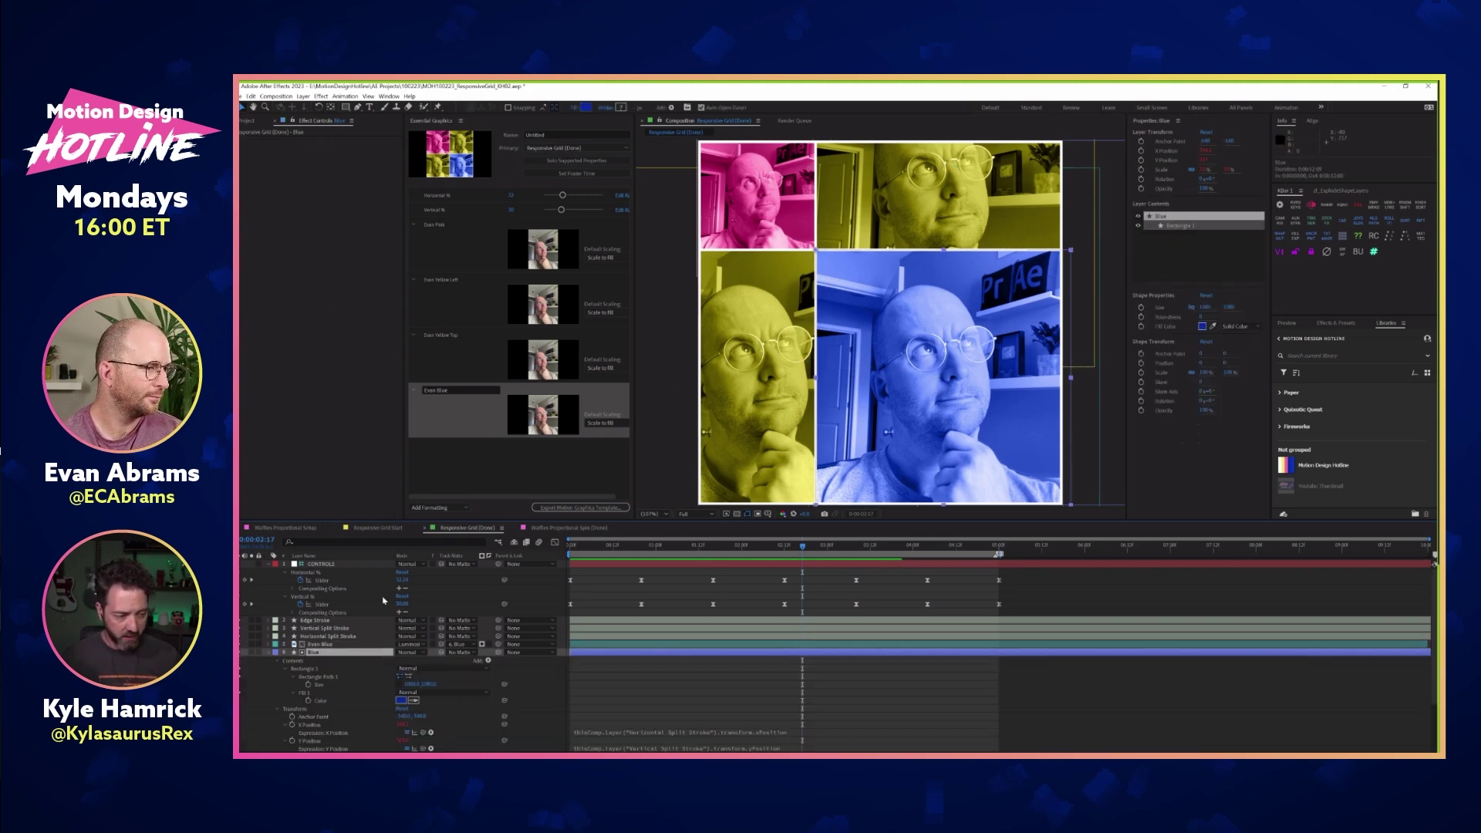
pyautogui.click(320, 700)
pyautogui.moveTo(320, 700); pyautogui.dragTo(463, 445)
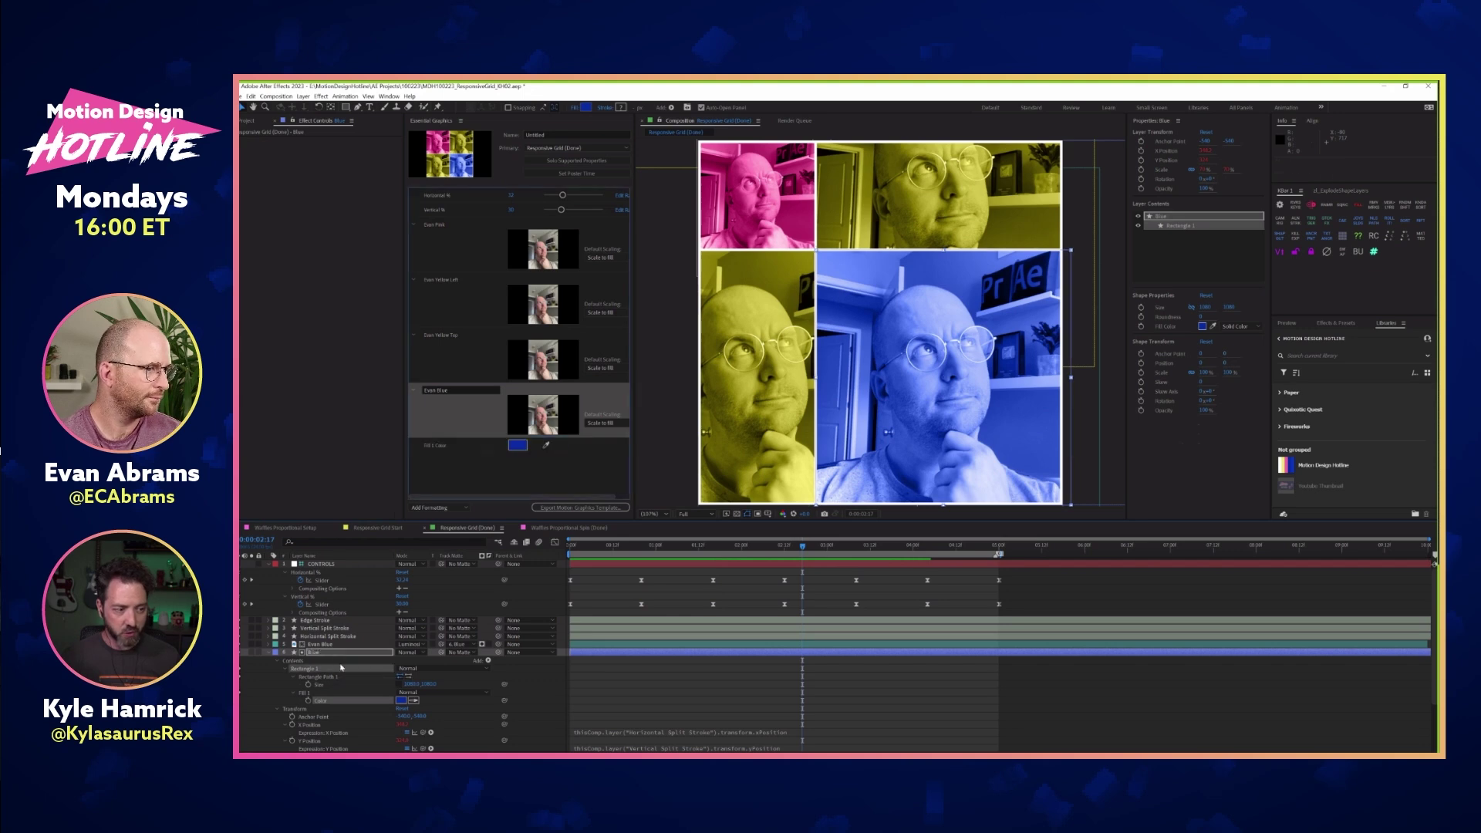
# Create an Essential Graphics group named Lower Right and move the blue media and Fill 1 Color into it
pyautogui.click(436, 507)
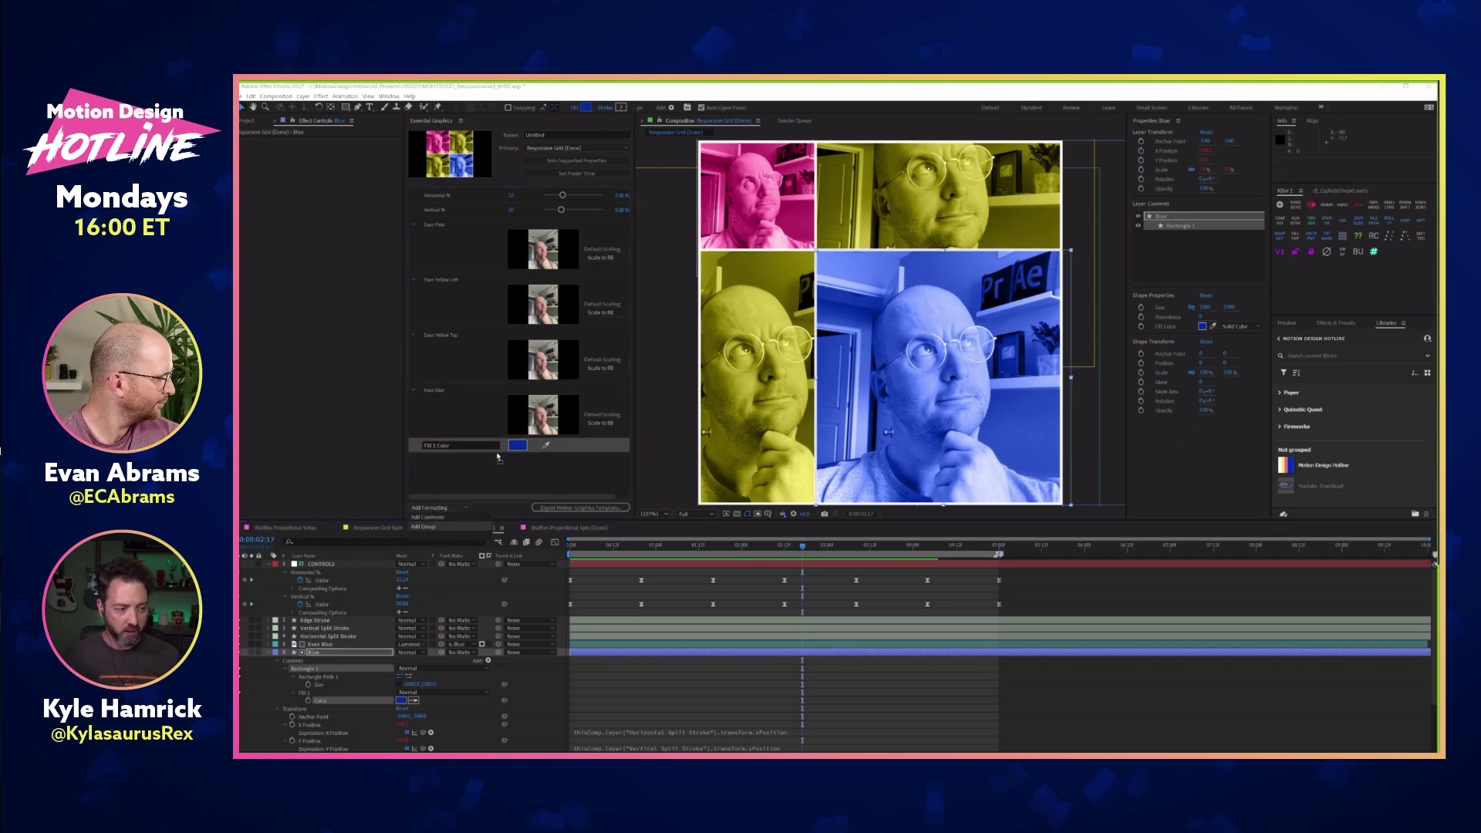
pyautogui.click(448, 526)
pyautogui.write('Lo')
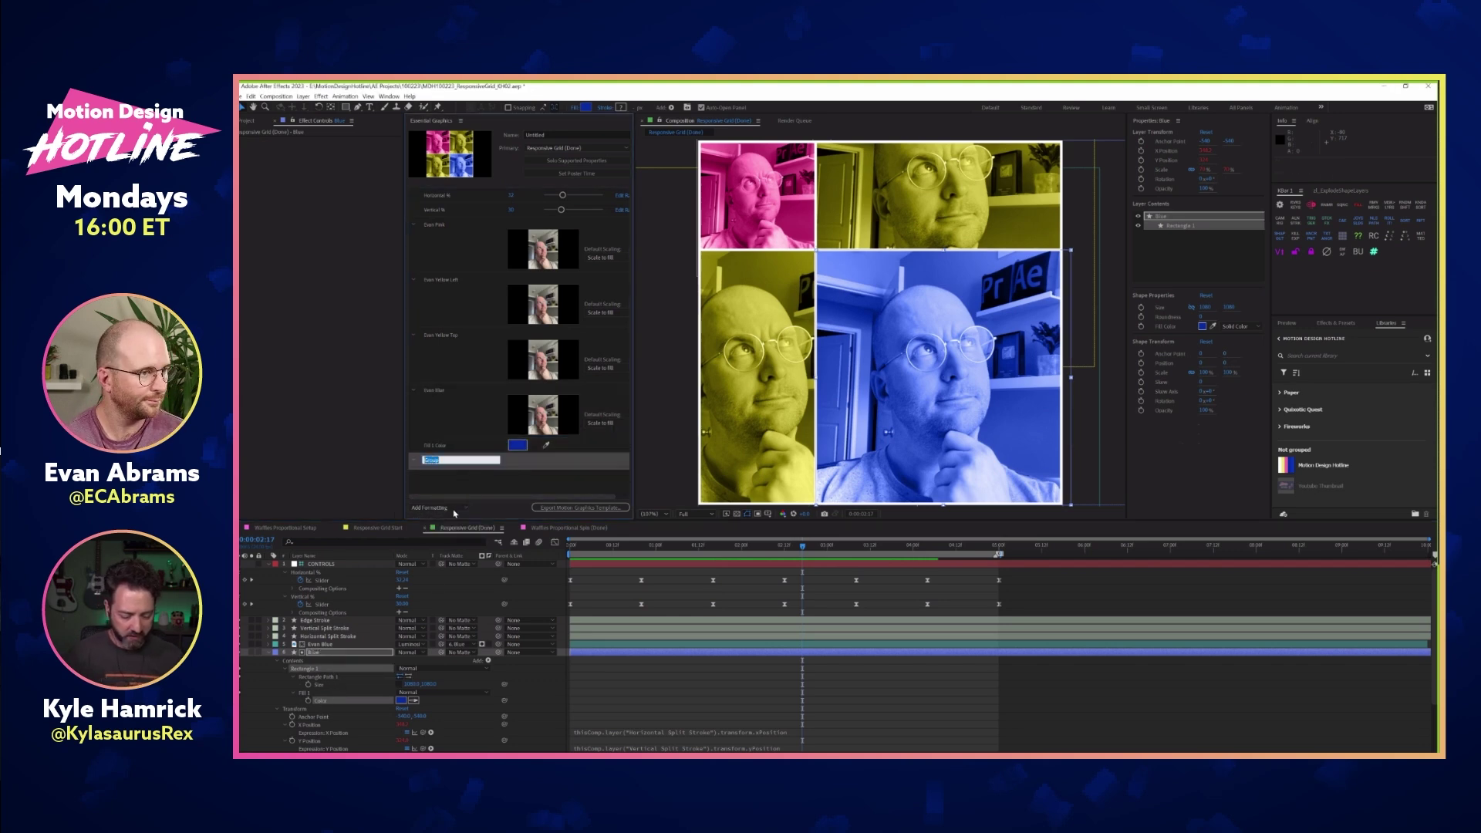
pyautogui.write('wer Right')
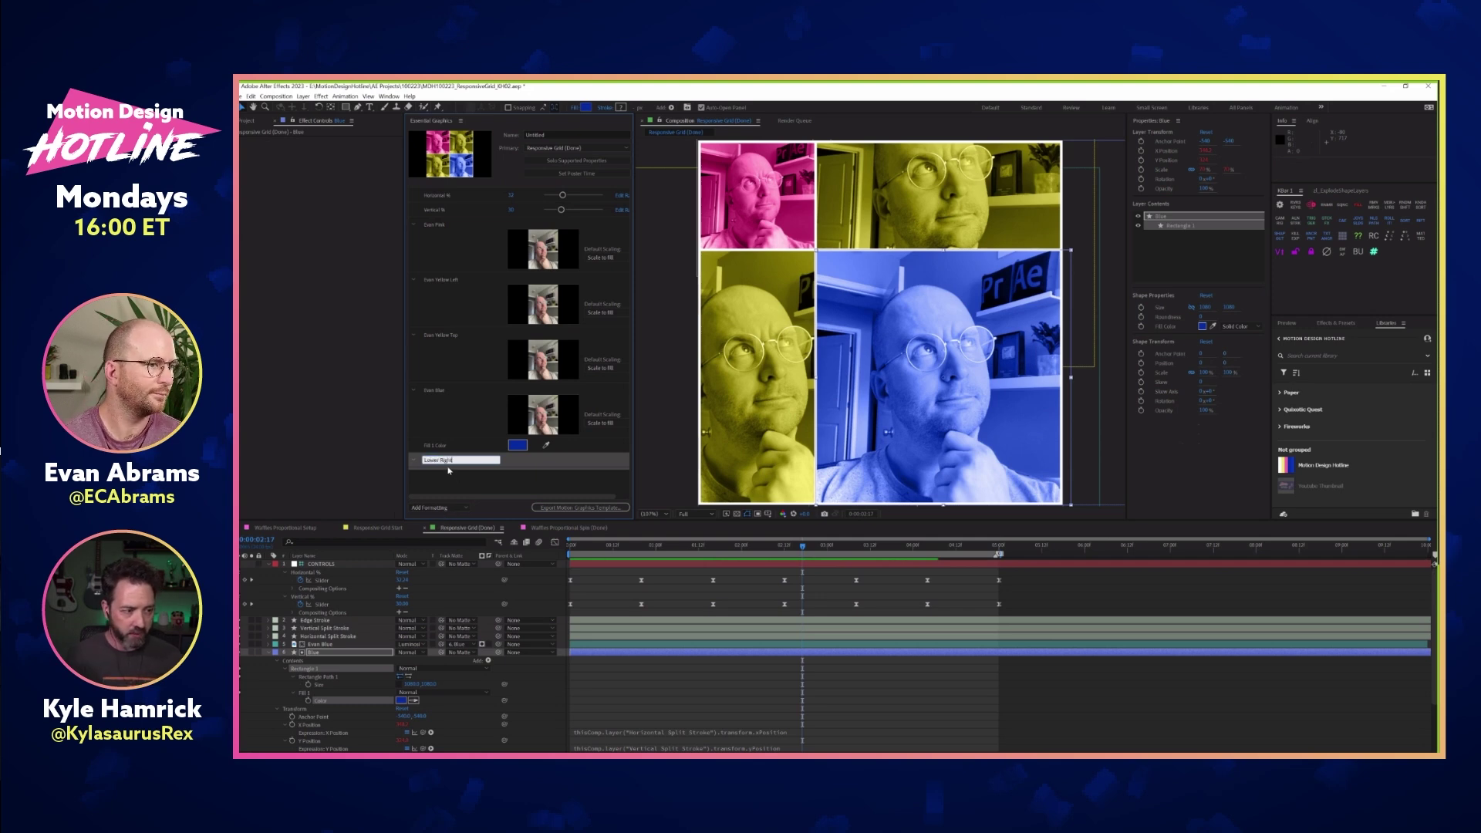
pyautogui.press('Return')
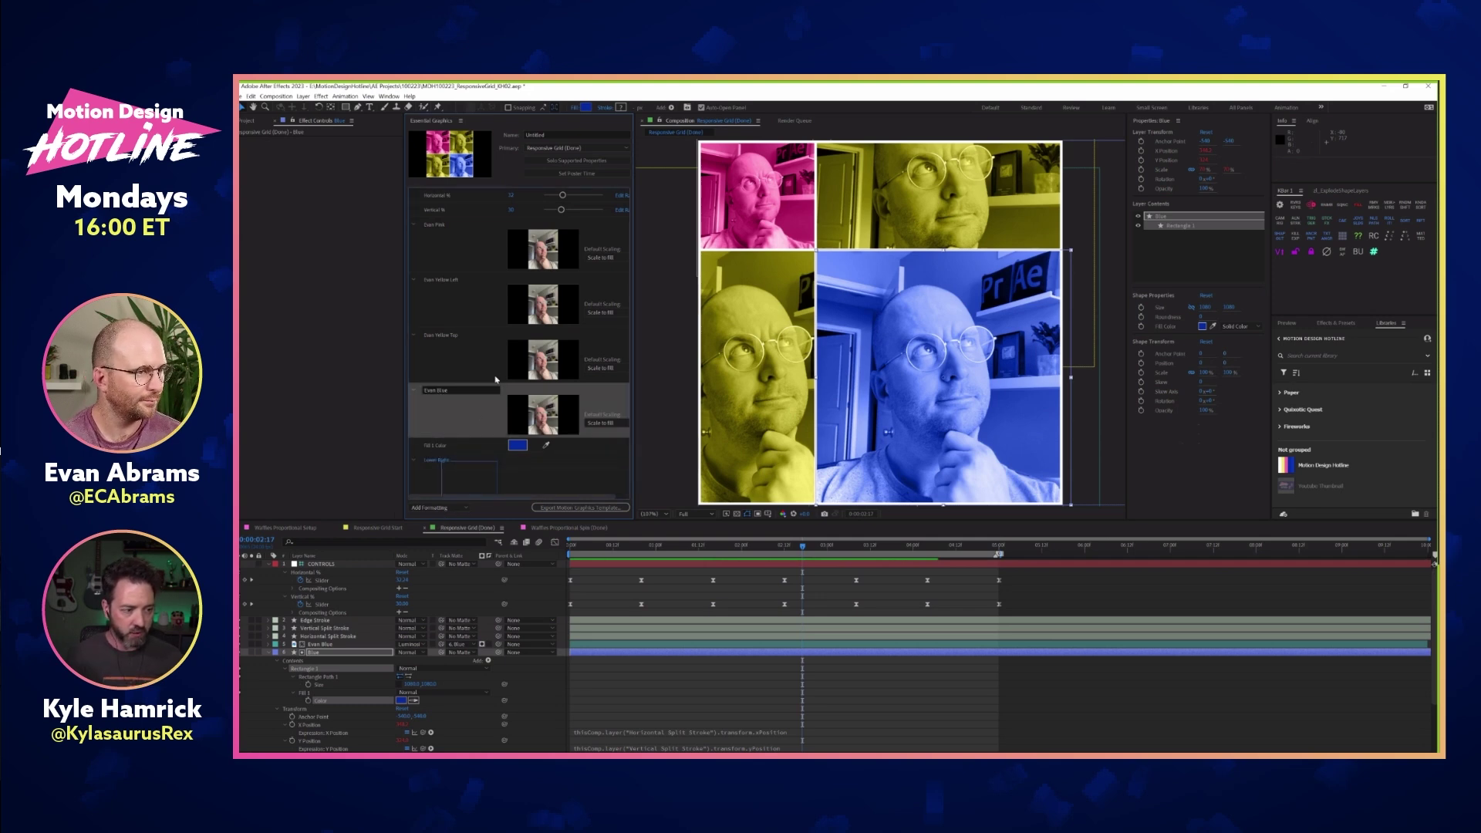
pyautogui.moveTo(484, 390); pyautogui.dragTo(477, 452)
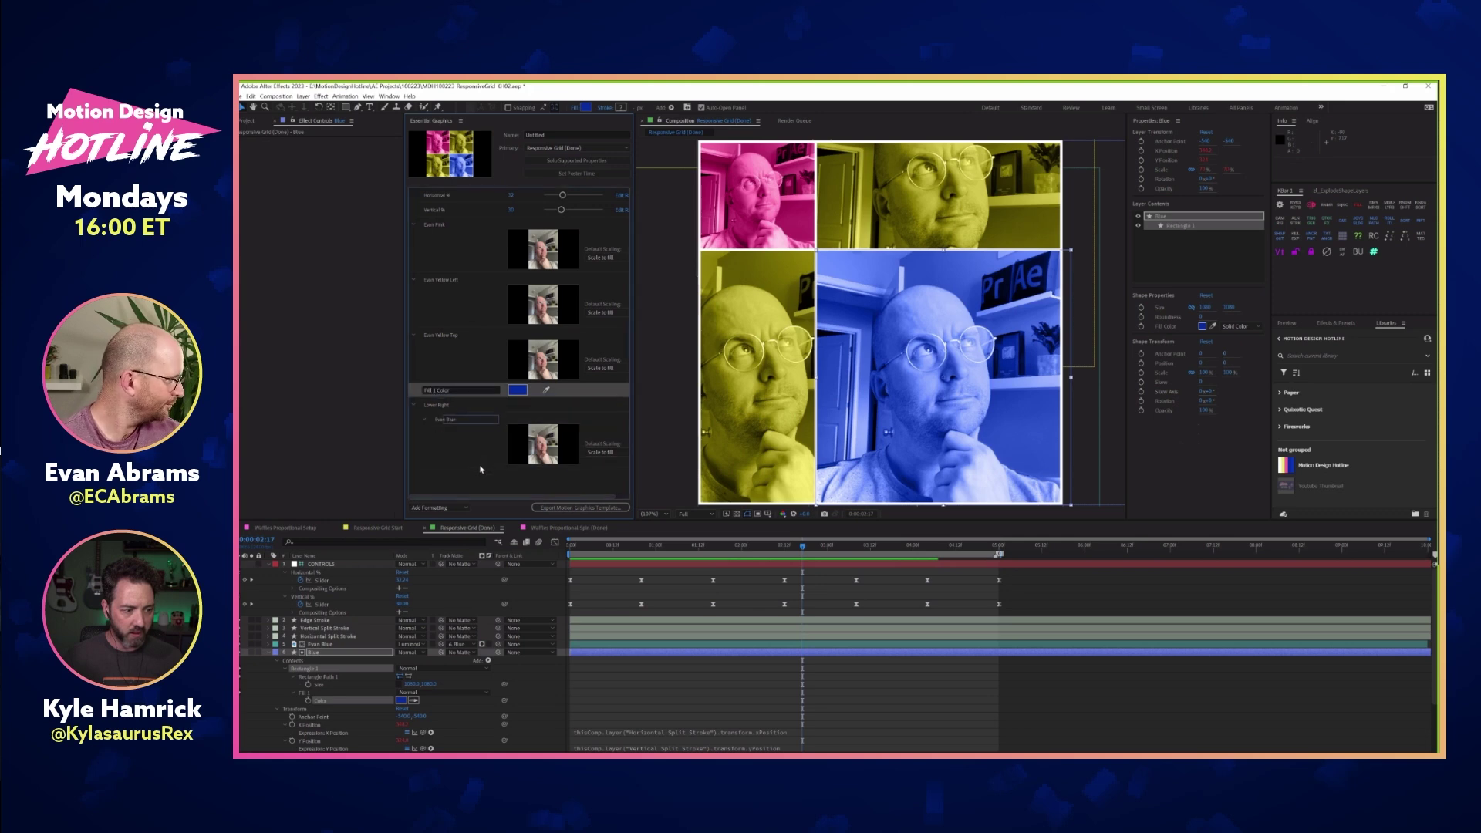
pyautogui.moveTo(462, 394); pyautogui.dragTo(477, 449)
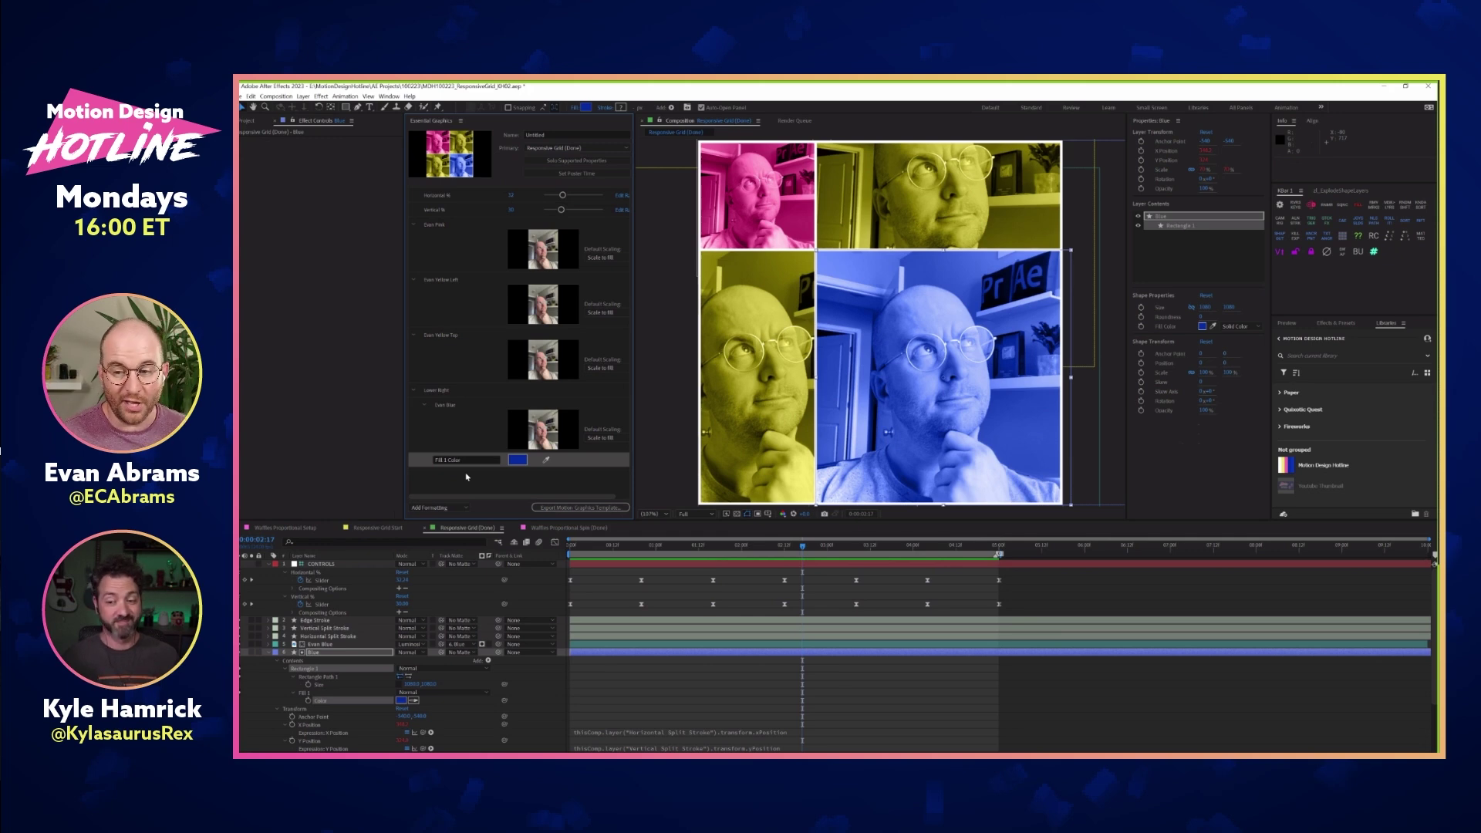
# Nest the Responsive Grid (Done) composition in a new composition and increase the nested layer's Horizontal % at the first frame
pyautogui.click(248, 121)
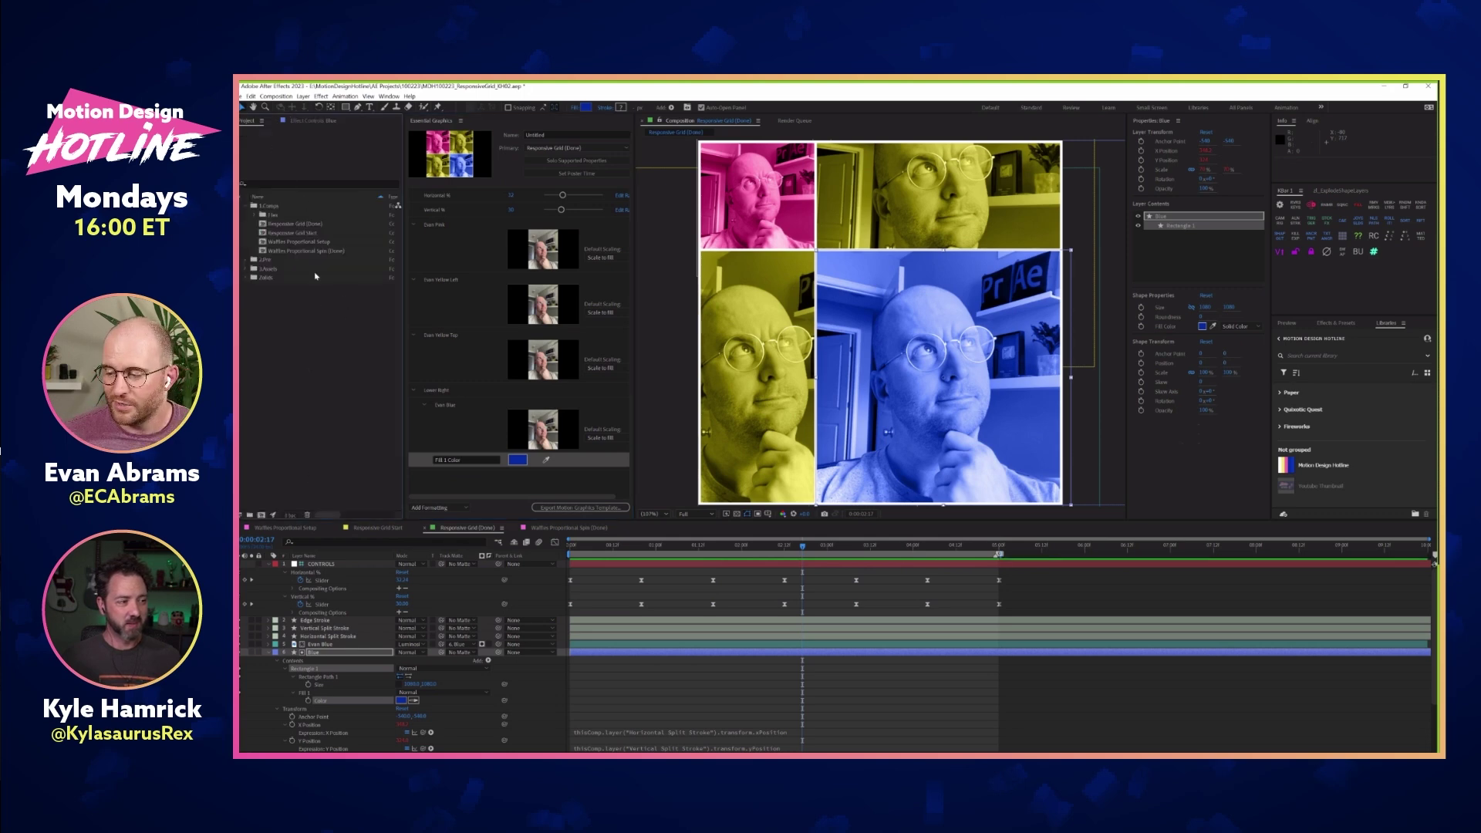
pyautogui.click(305, 223)
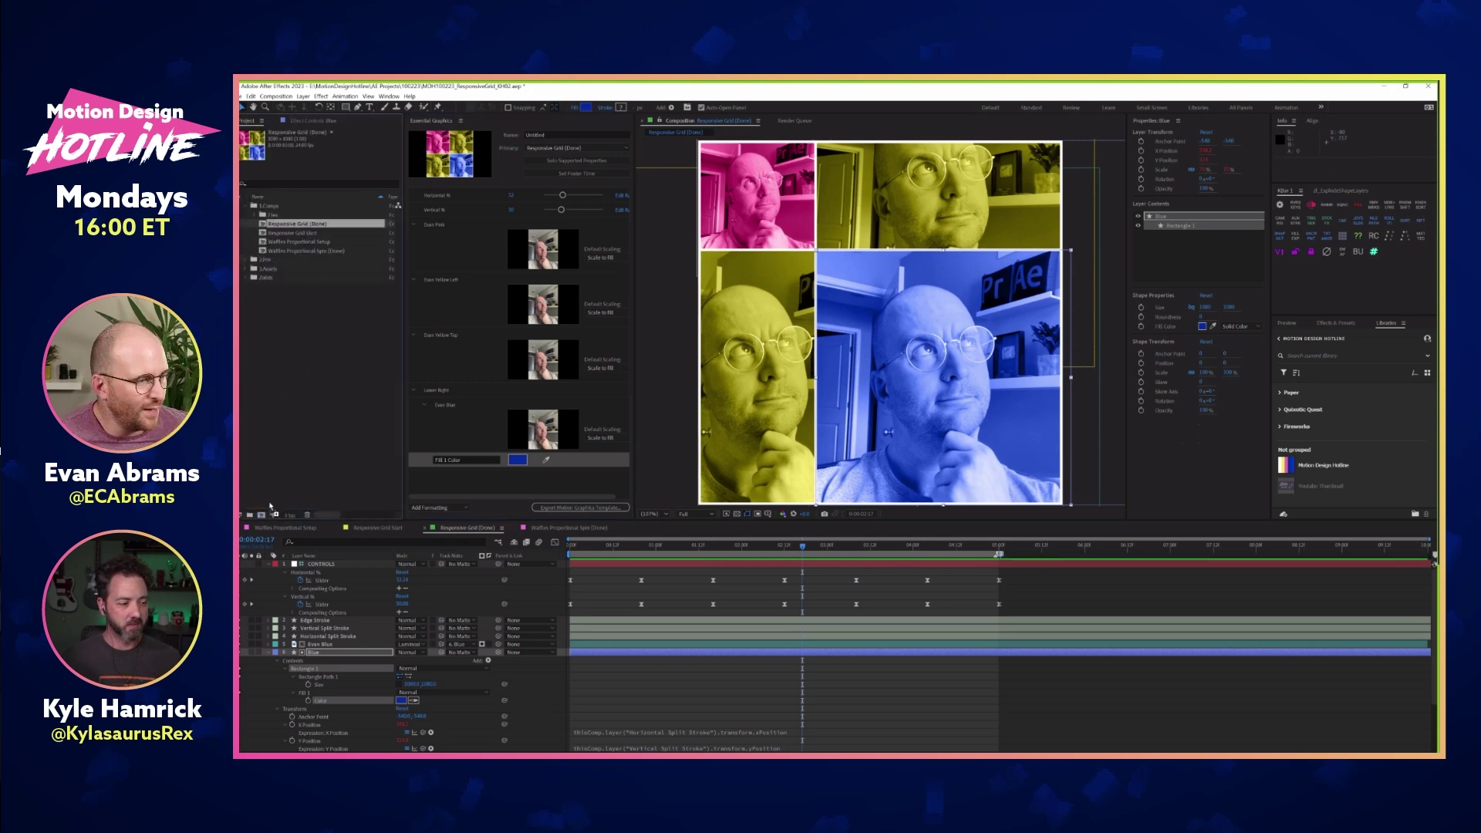
pyautogui.moveTo(270, 506); pyautogui.dragTo(273, 514)
pyautogui.press('u')
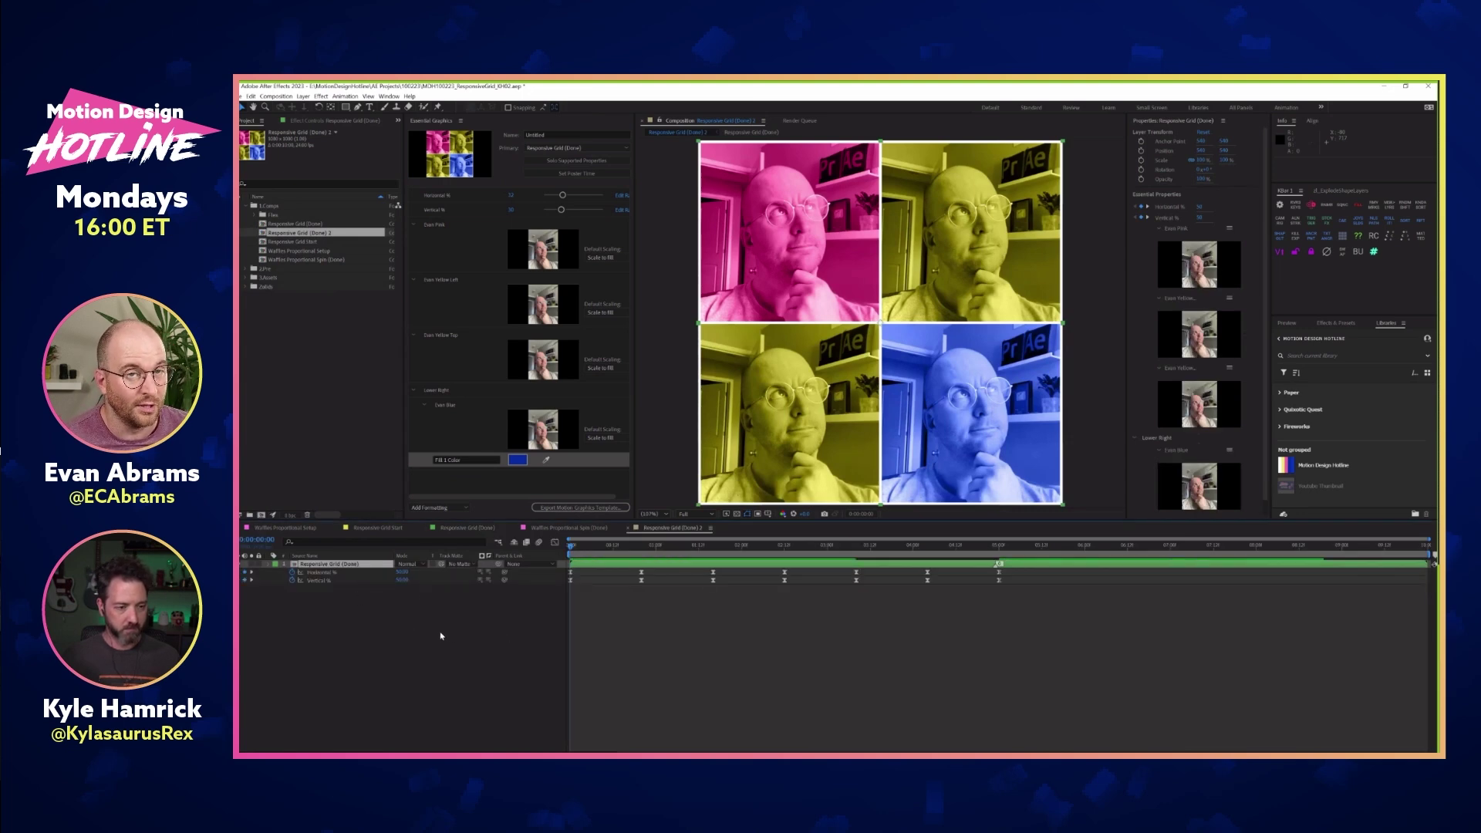
pyautogui.moveTo(402, 573); pyautogui.dragTo(467, 572)
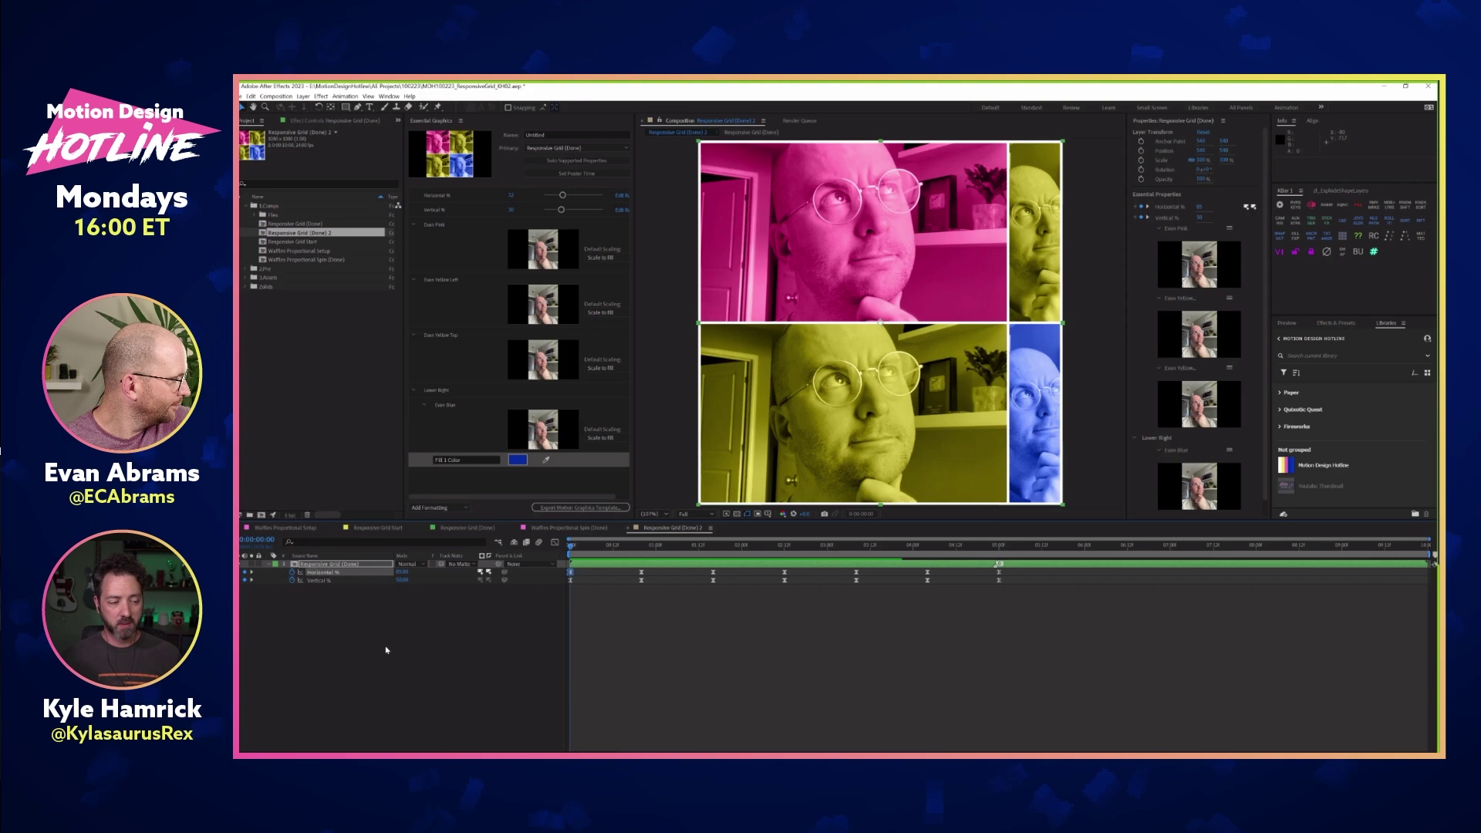
# Expand the nested layer's Essential Properties and replace the Lower Right blue media with the Waffles Proportional Spin (Done) composition
pyautogui.click(269, 565)
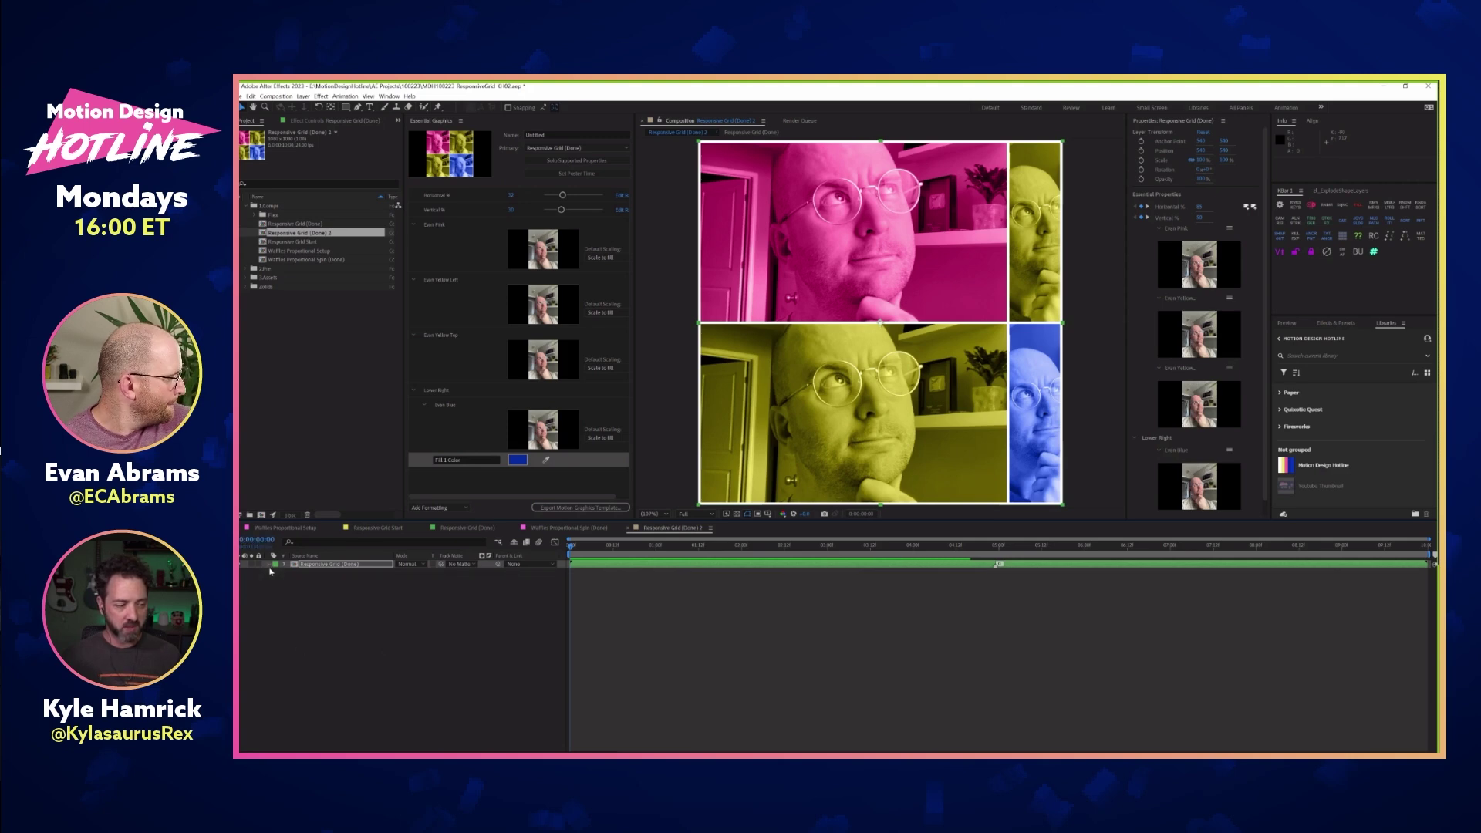
pyautogui.click(269, 567)
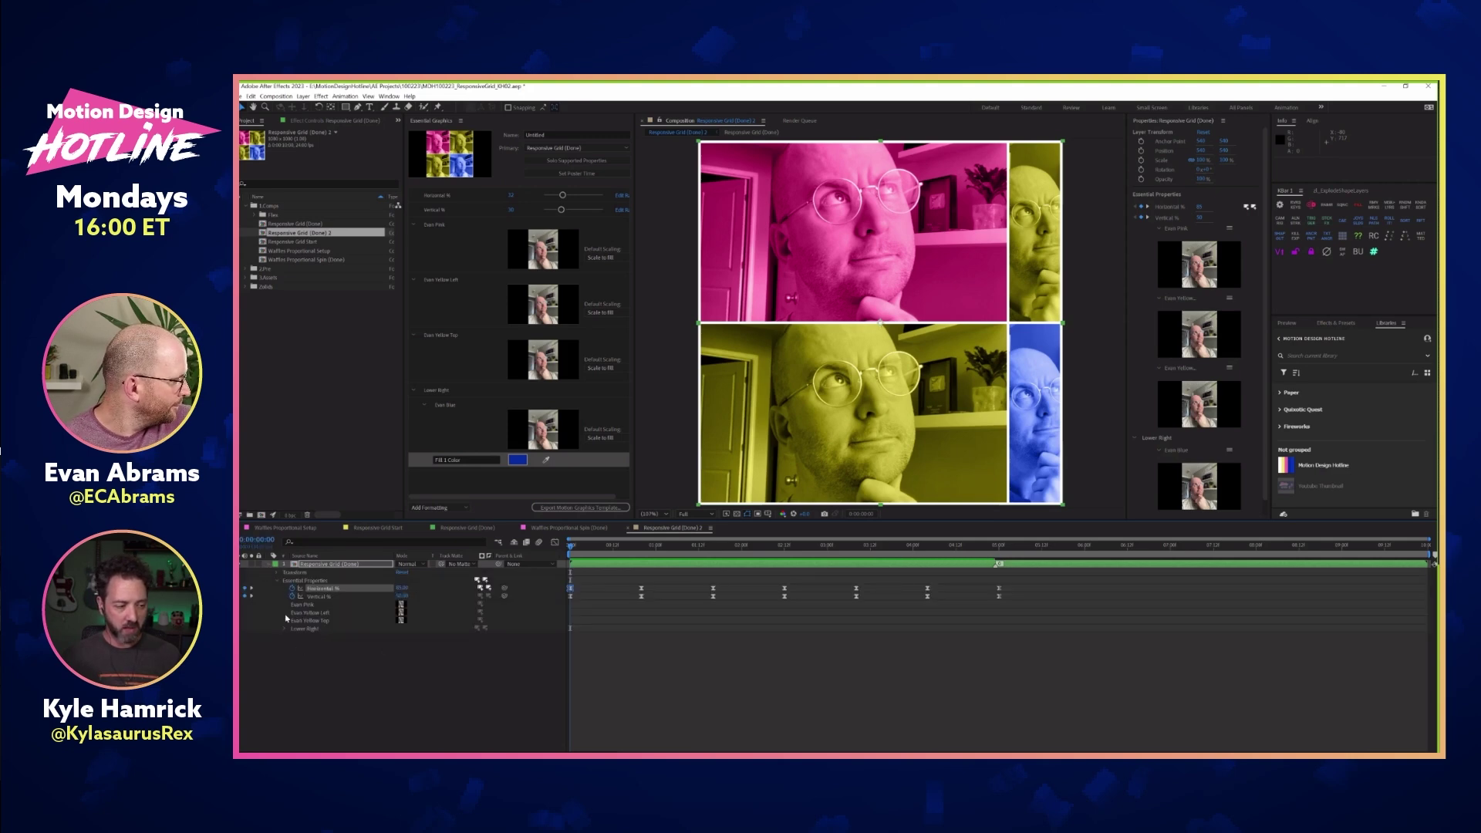
pyautogui.click(332, 583)
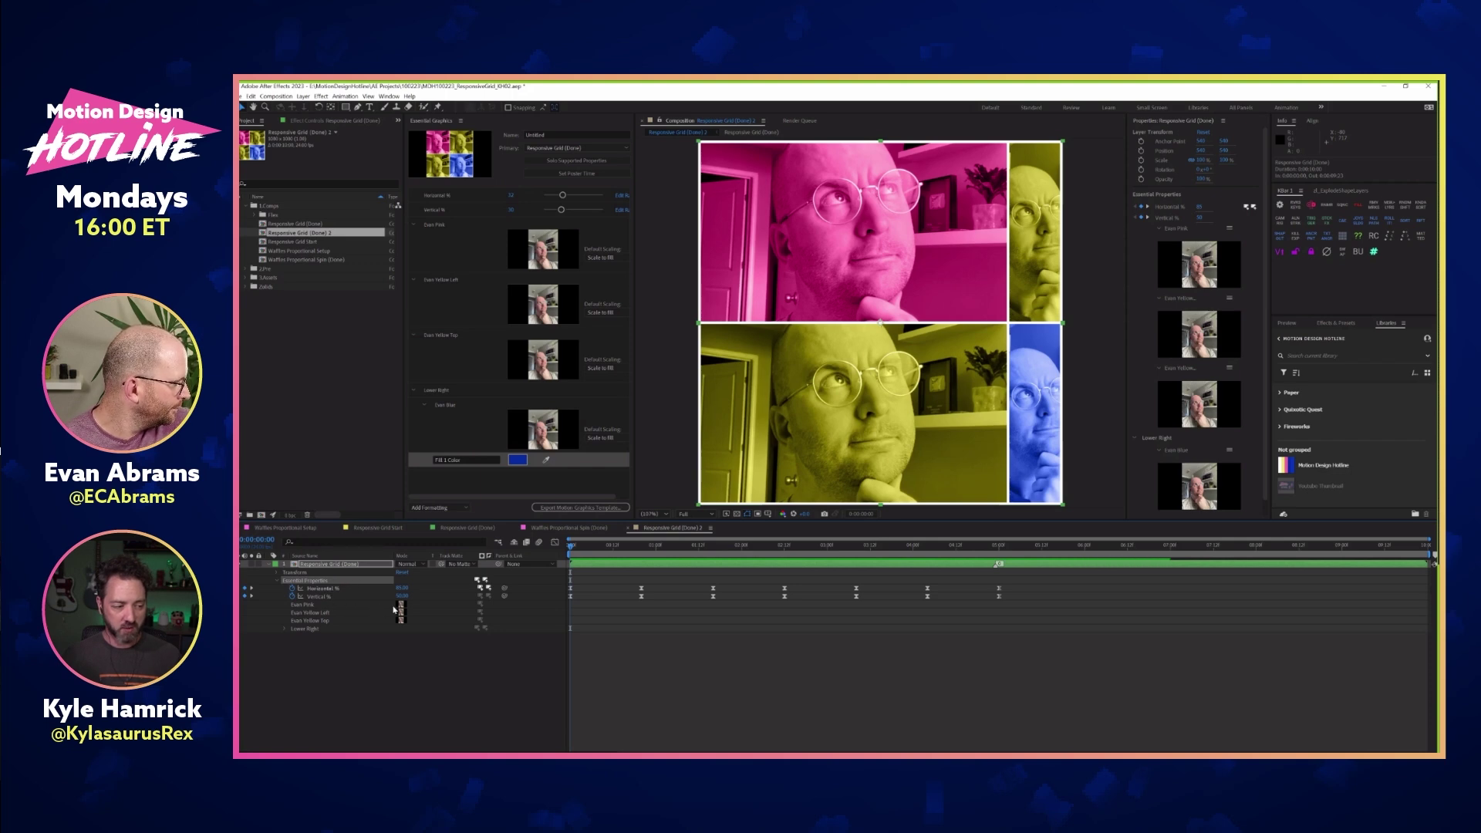
pyautogui.click(300, 629)
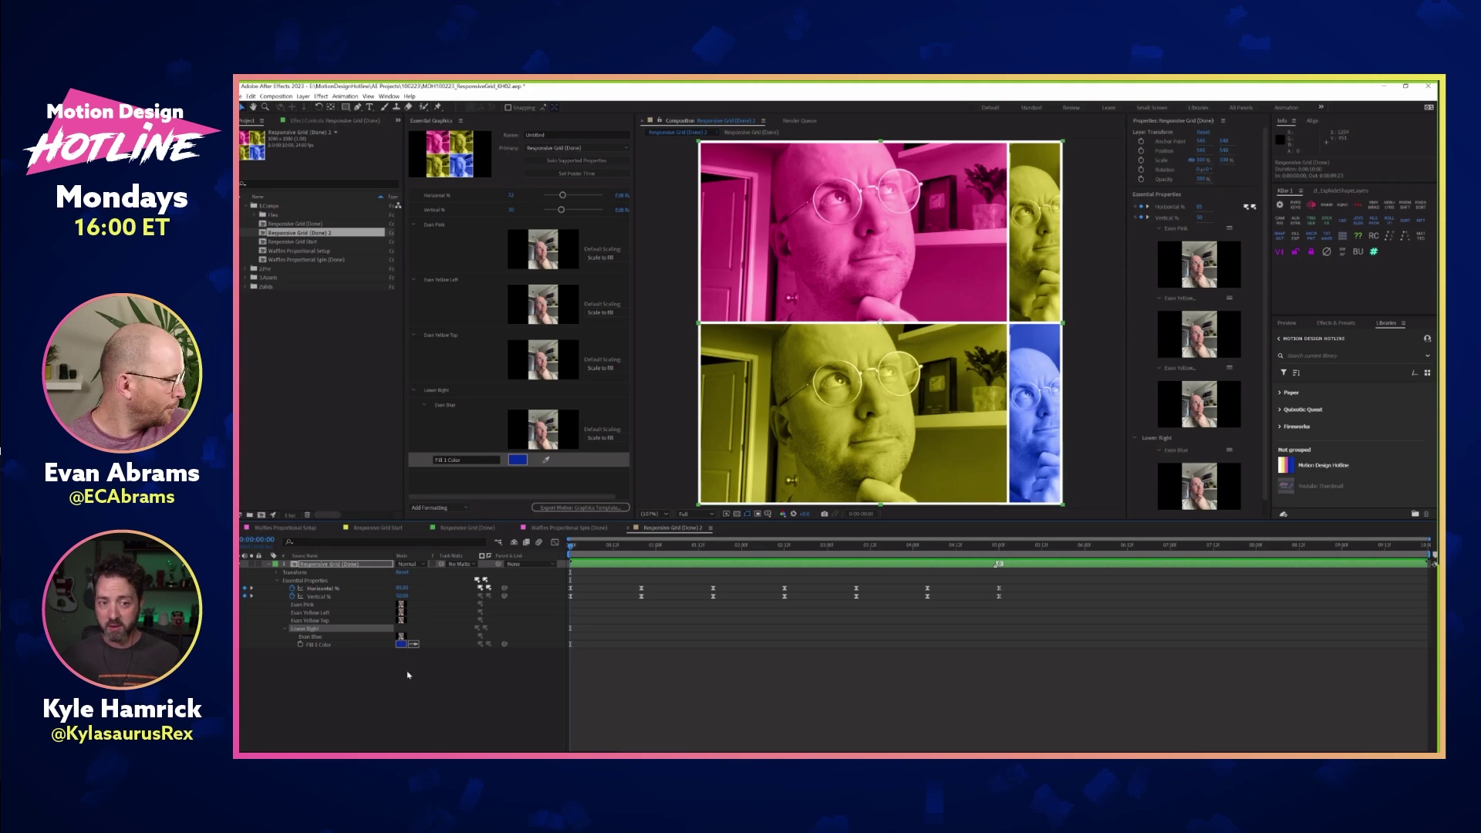
pyautogui.scroll(-1, 1188, 129)
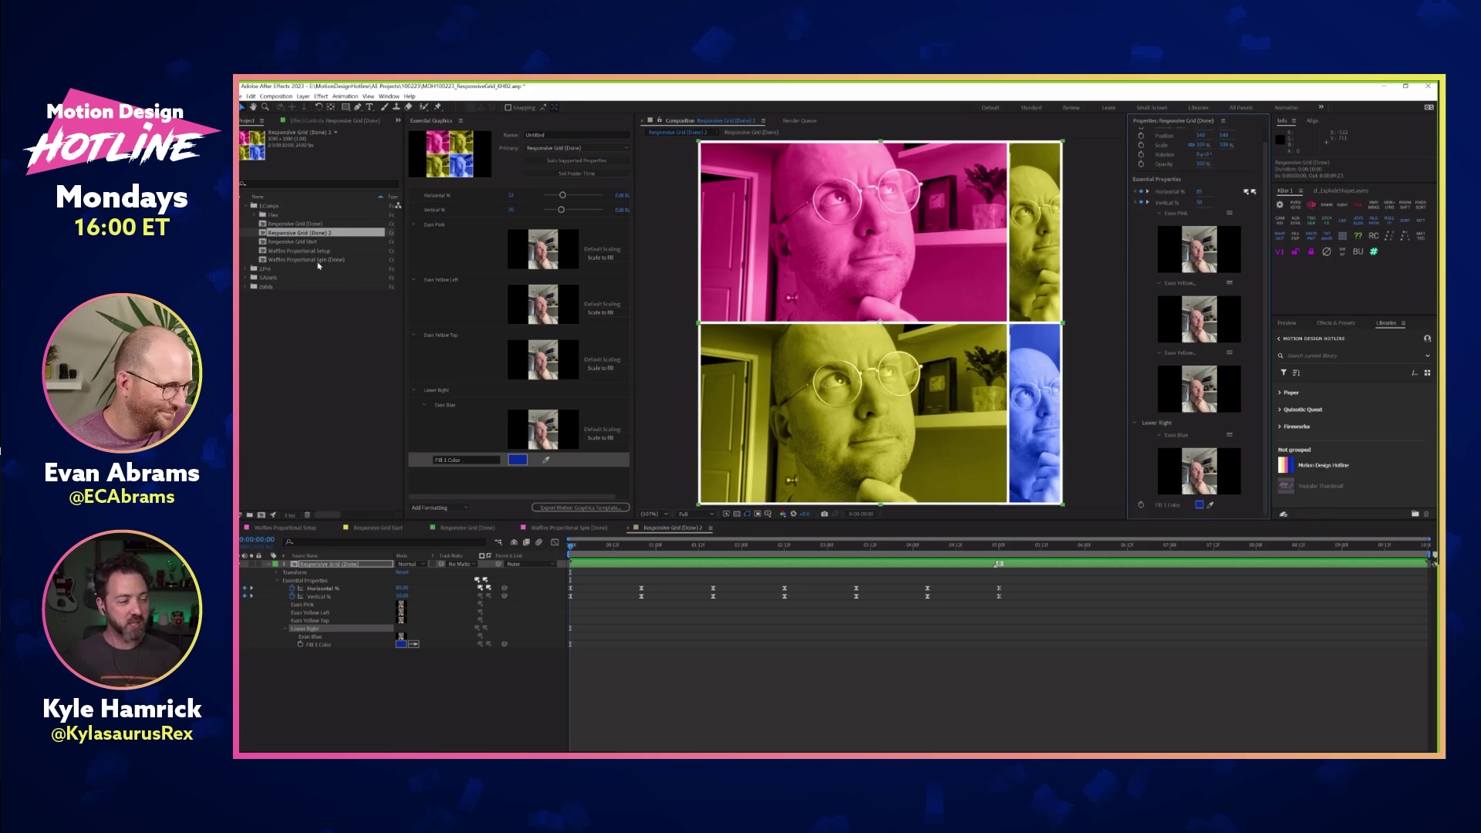
pyautogui.moveTo(305, 263); pyautogui.dragTo(1198, 477)
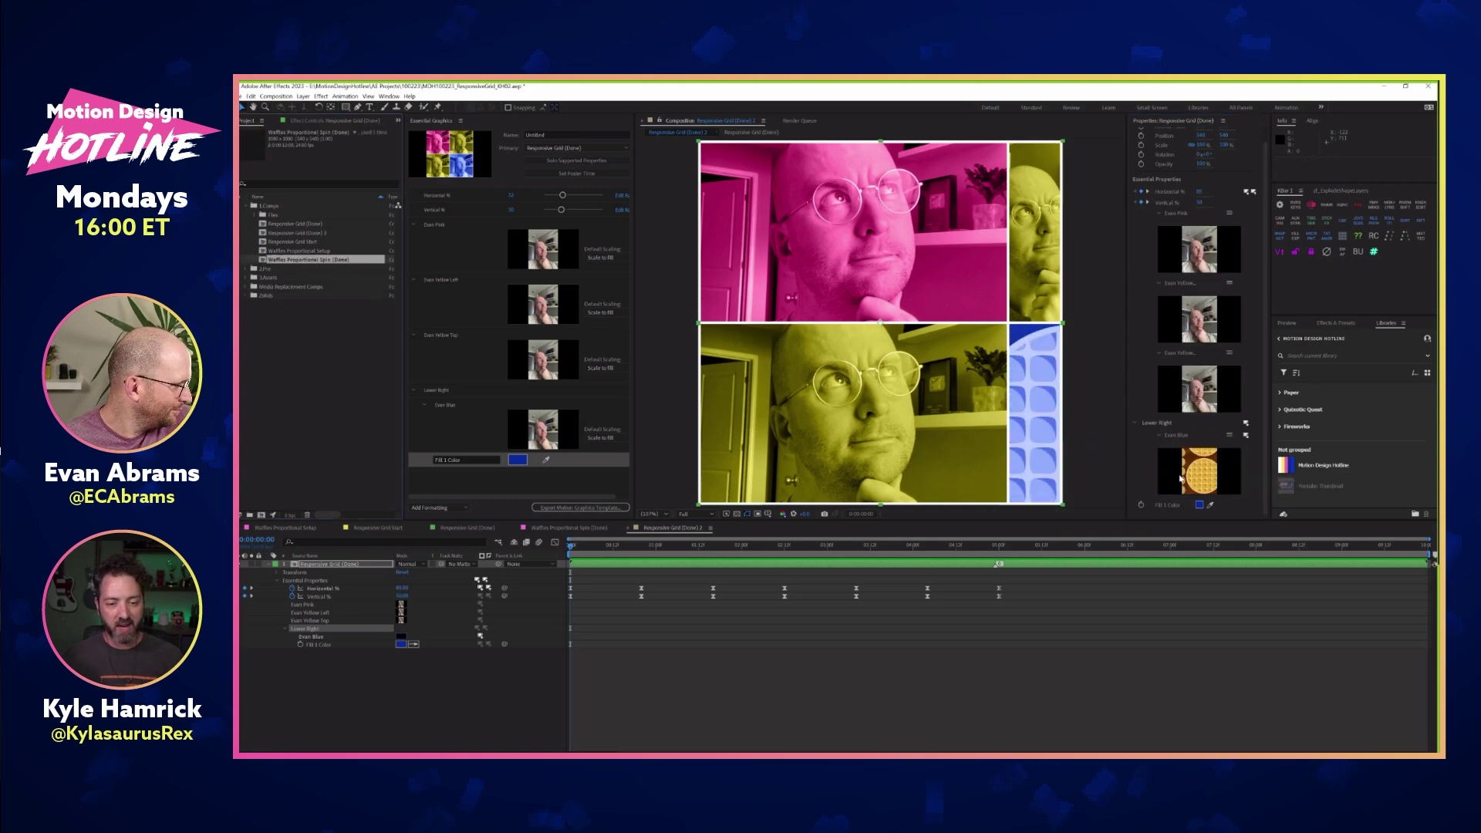
# Scrub and play back the nested grid to check the replaced media as the cells resize
pyautogui.click(611, 547)
pyautogui.moveTo(636, 554); pyautogui.dragTo(783, 559)
pyautogui.press('space')
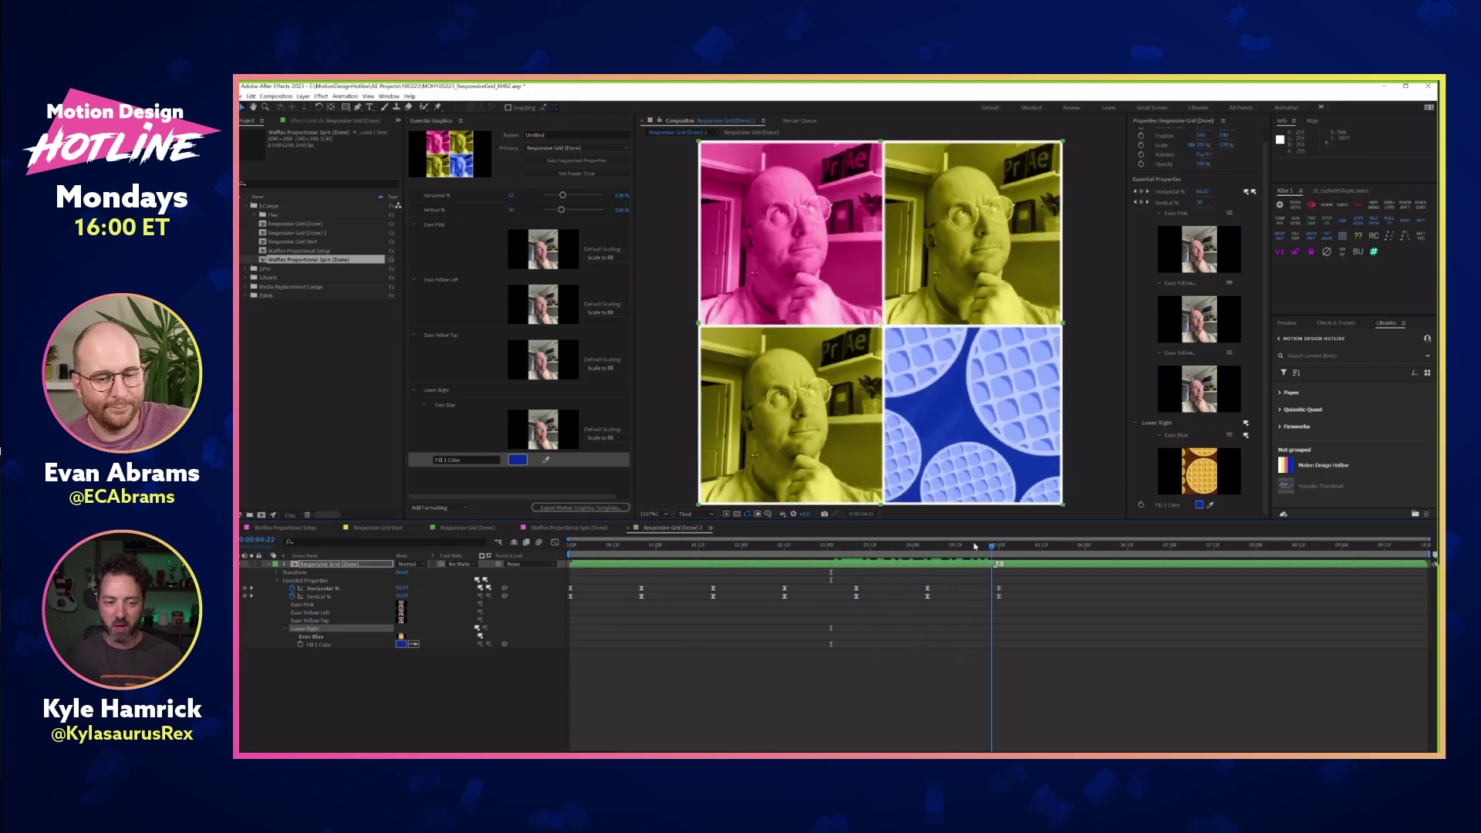
pyautogui.click(941, 545)
pyautogui.moveTo(1007, 546); pyautogui.dragTo(645, 529)
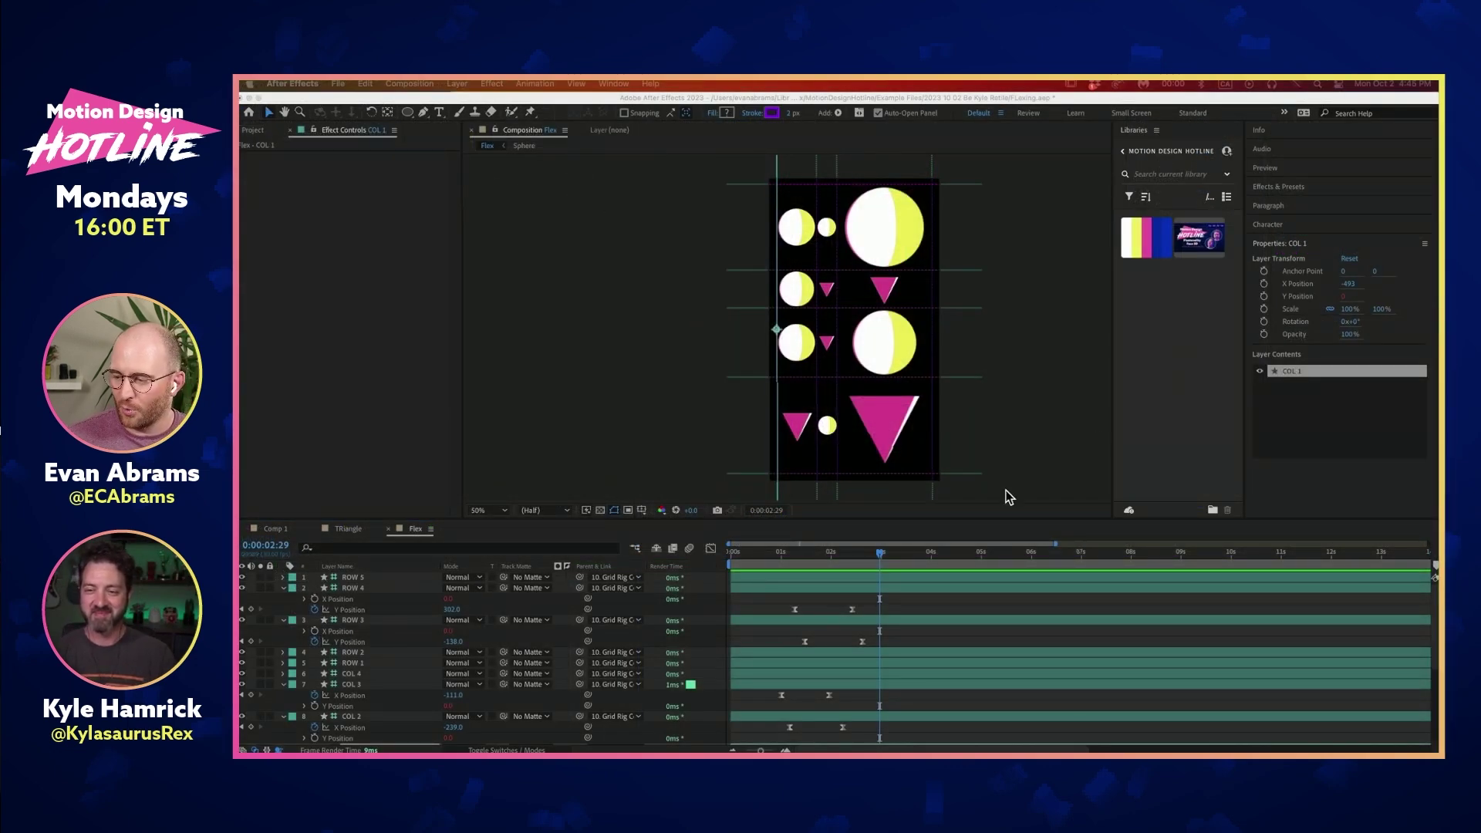
# Scrub and play back the Flex composition to check its row and column animation, and deselect the COL 1 layer
pyautogui.click(839, 580)
pyautogui.moveTo(819, 563); pyautogui.dragTo(701, 561)
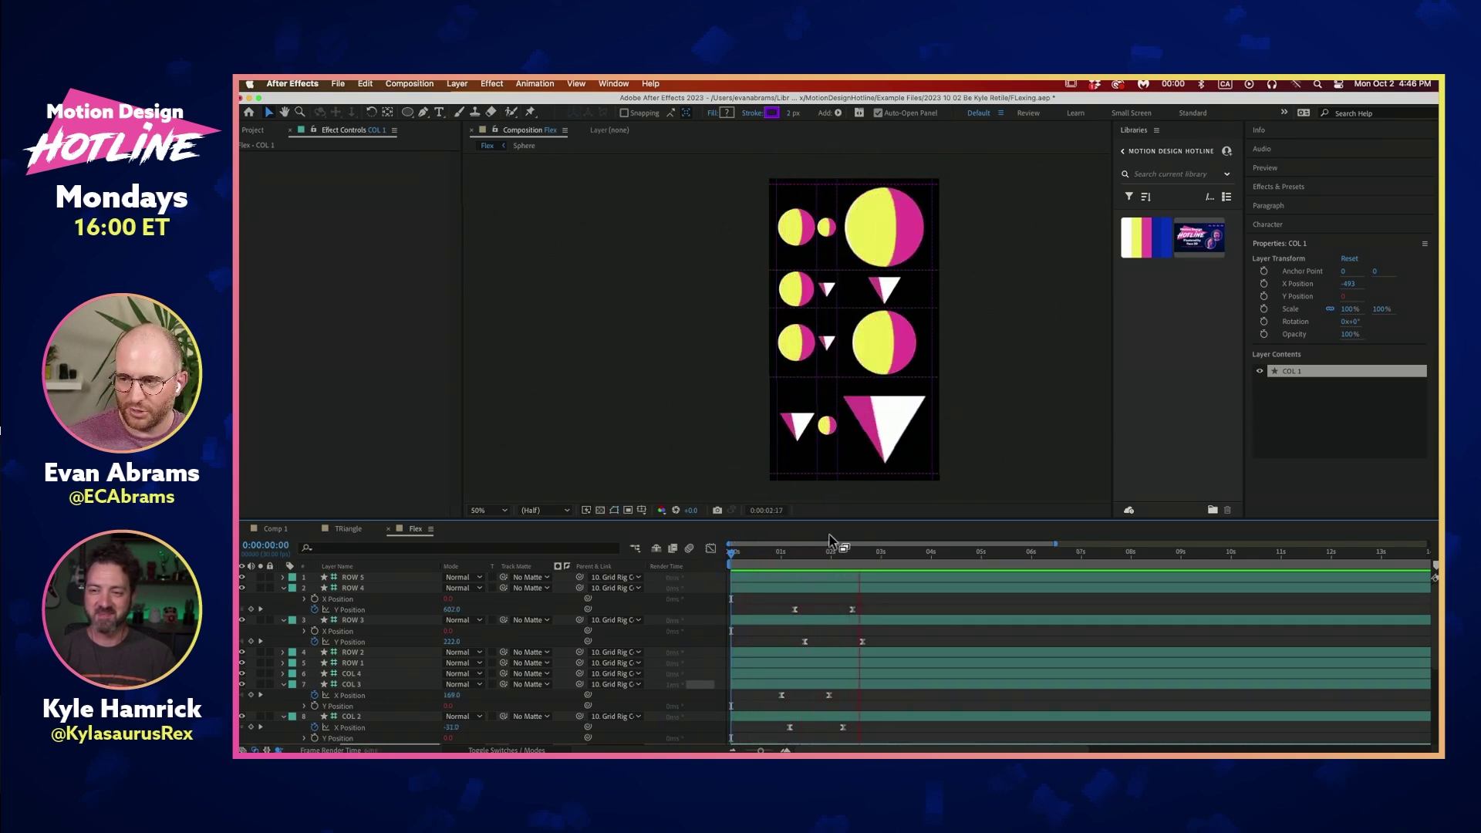
pyautogui.press('space')
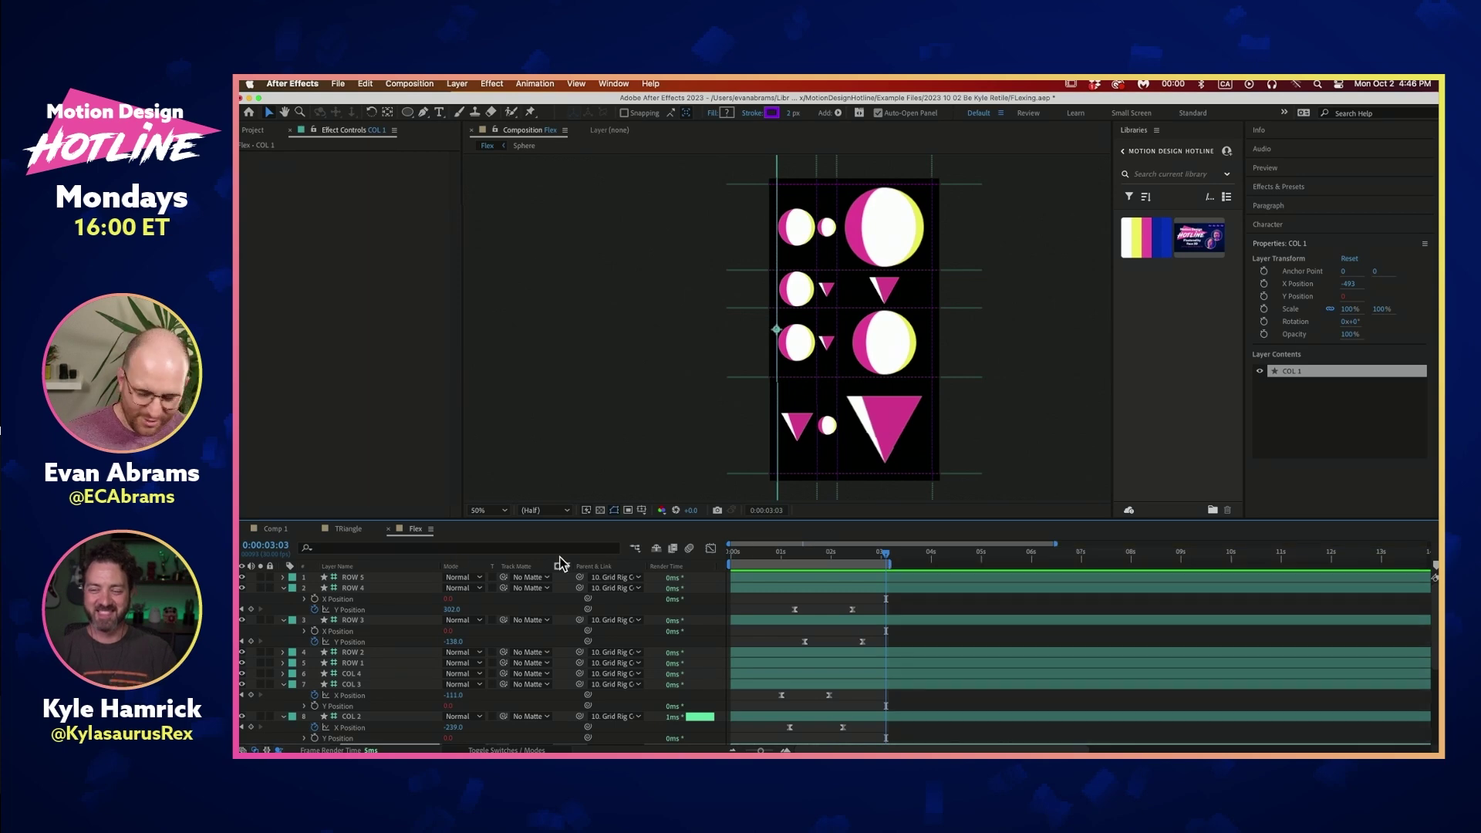
pyautogui.press('space')
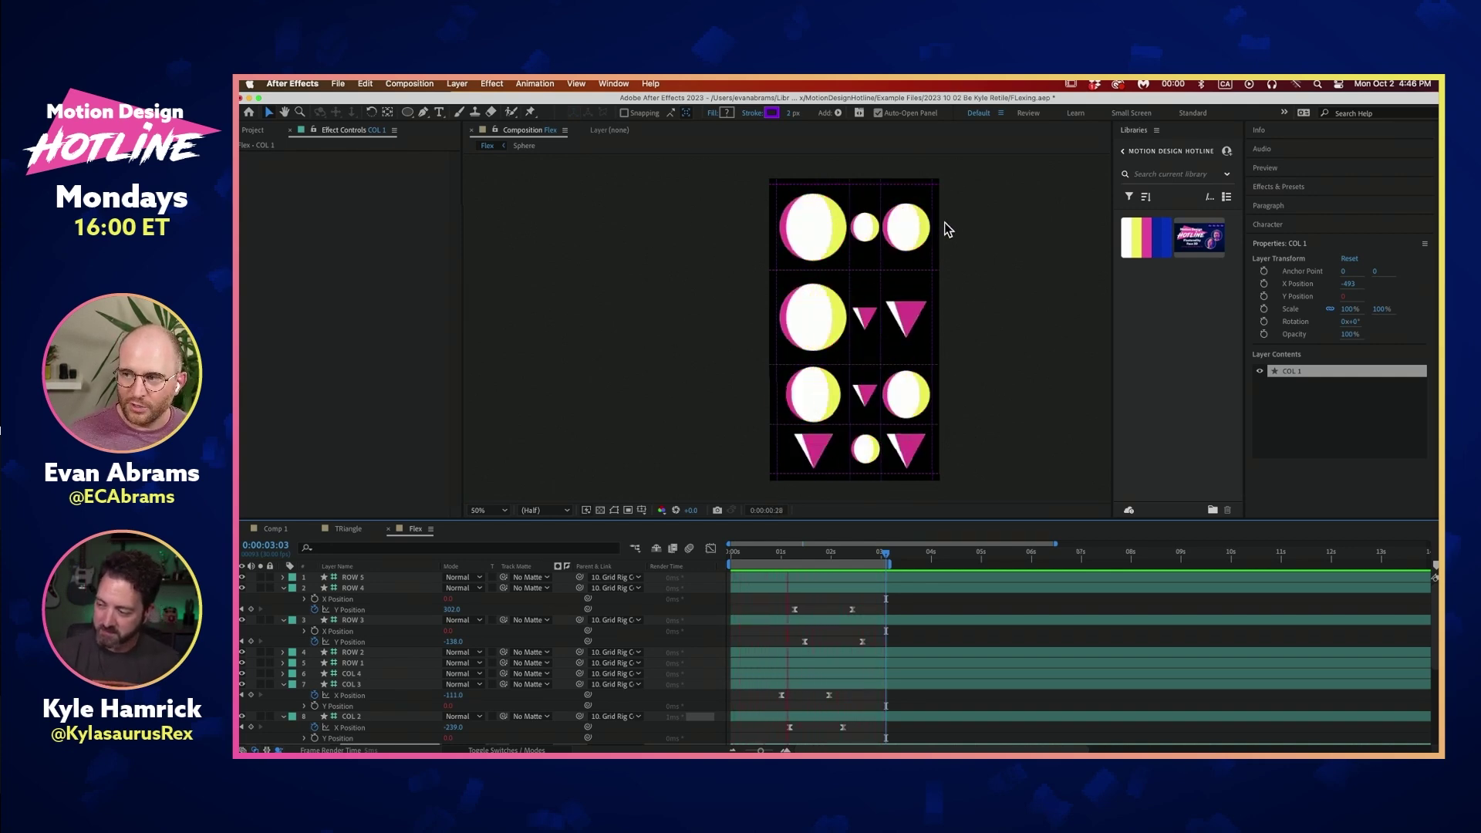
pyautogui.press('space')
pyautogui.moveTo(928, 561); pyautogui.dragTo(949, 556)
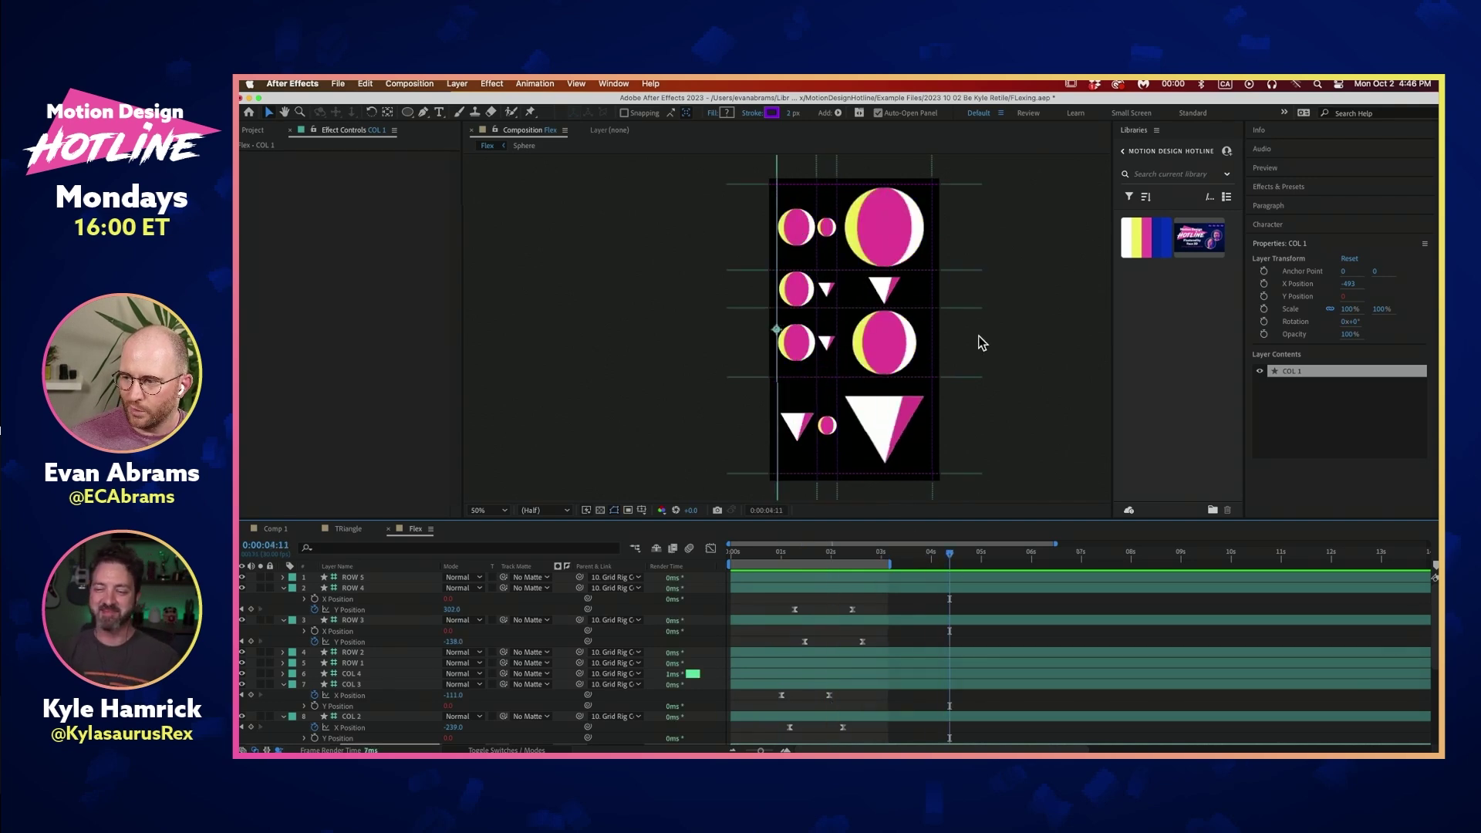
pyautogui.click(966, 316)
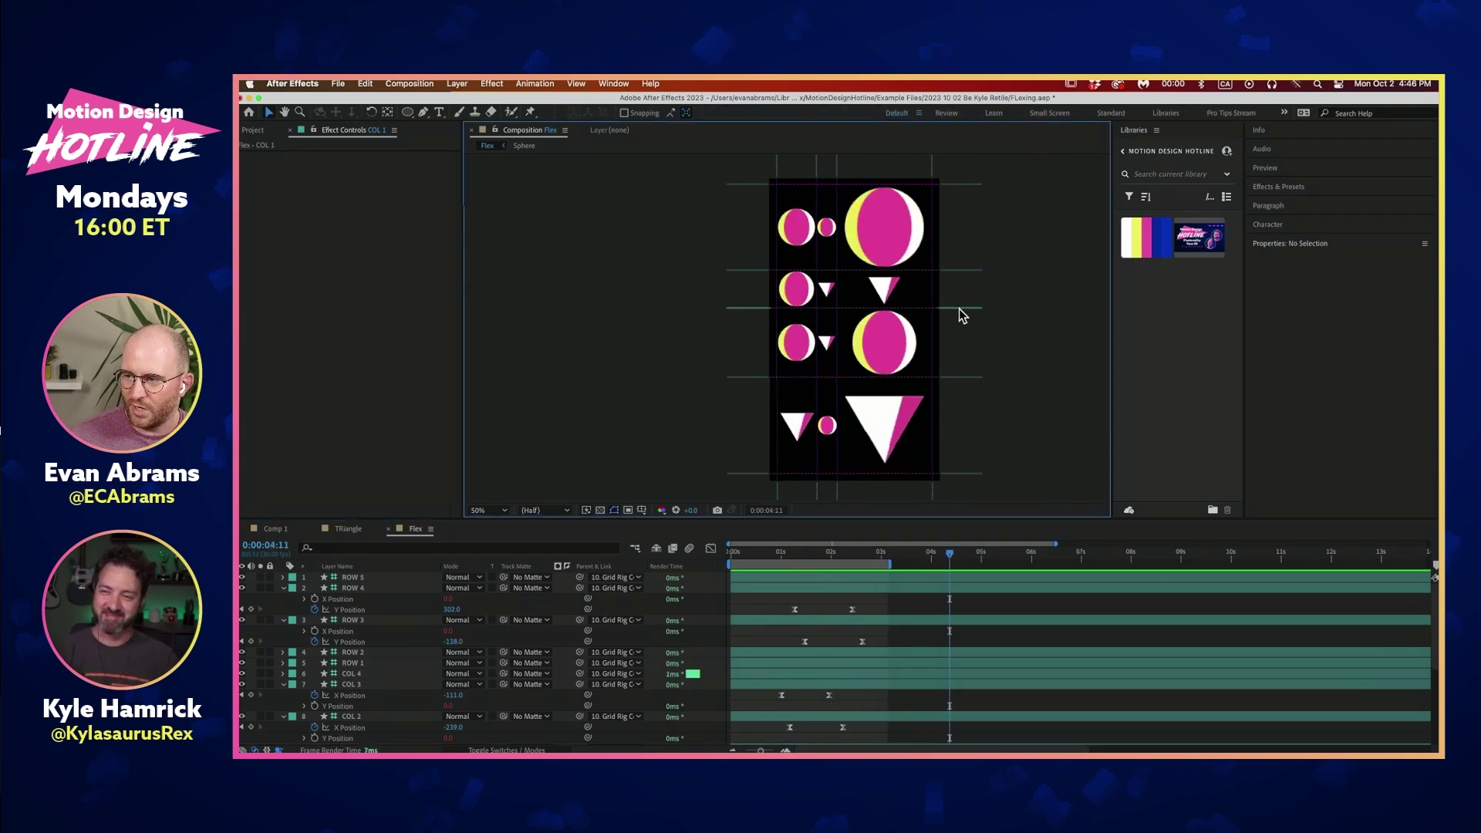
# Try moving the ROW 3 guide downward, undo the move, and deselect the guide
pyautogui.click(956, 312)
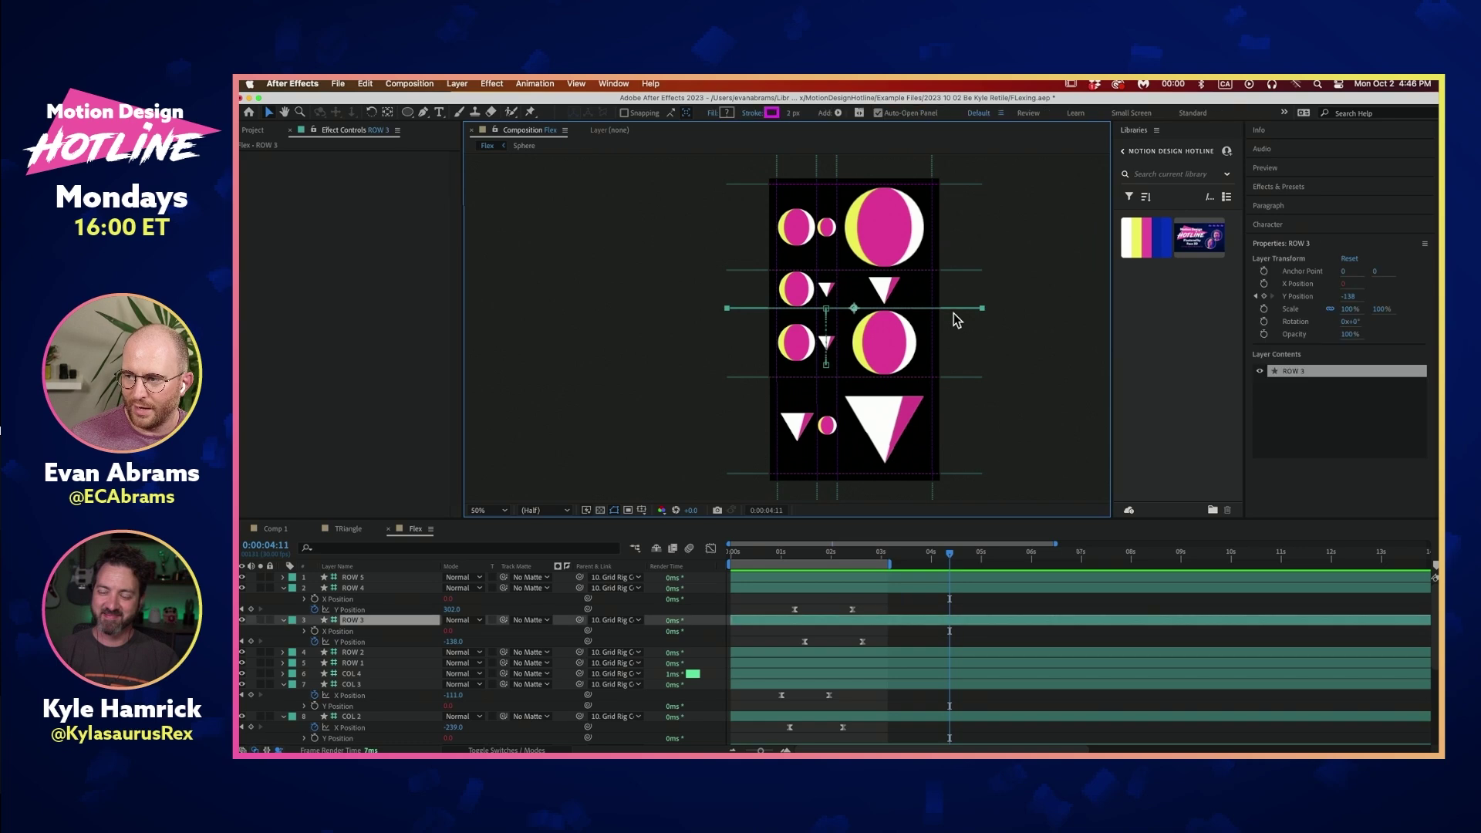
pyautogui.moveTo(856, 334)
pyautogui.mouseDown()
pyautogui.moveTo(855, 366)
pyautogui.moveTo(852, 275)
pyautogui.moveTo(851, 355)
pyautogui.moveTo(868, 316)
pyautogui.moveTo(874, 405)
pyautogui.moveTo(864, 317)
pyautogui.mouseUp()
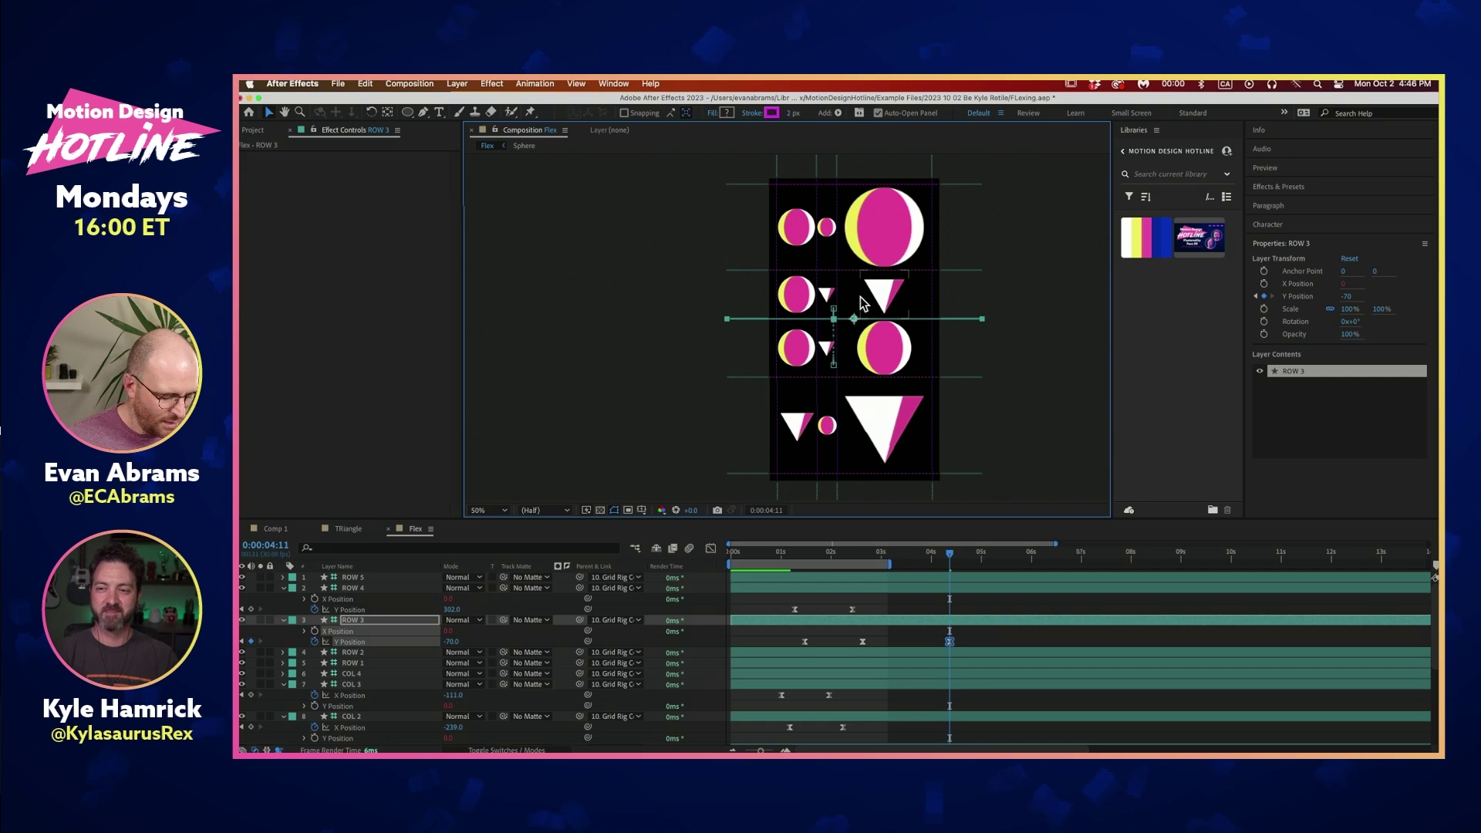
pyautogui.press('super+z')
pyautogui.click(1009, 354)
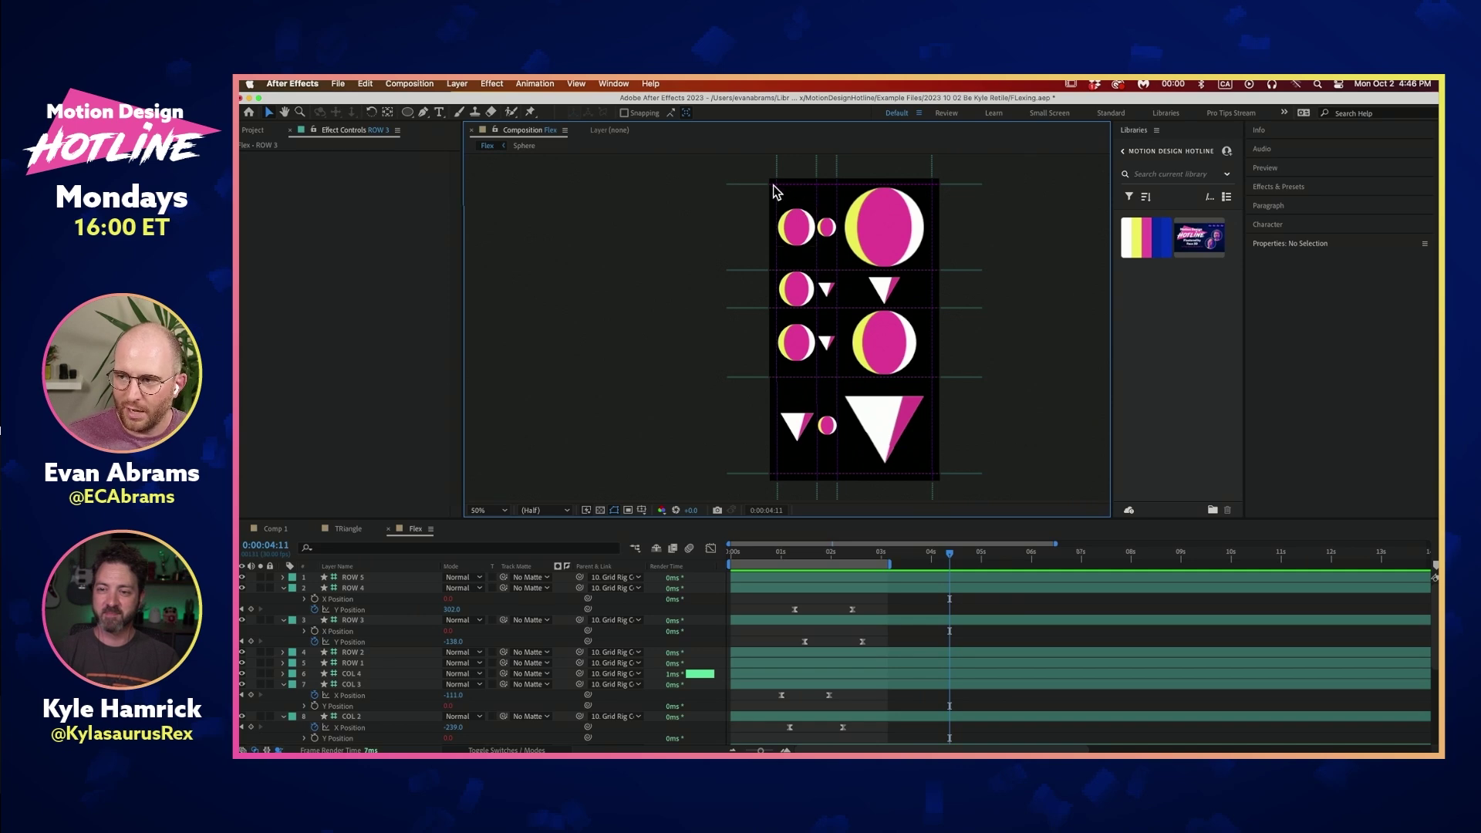
# Try moving the ROW 1 guide downward, undo the move, and deselect the guide
pyautogui.click(740, 186)
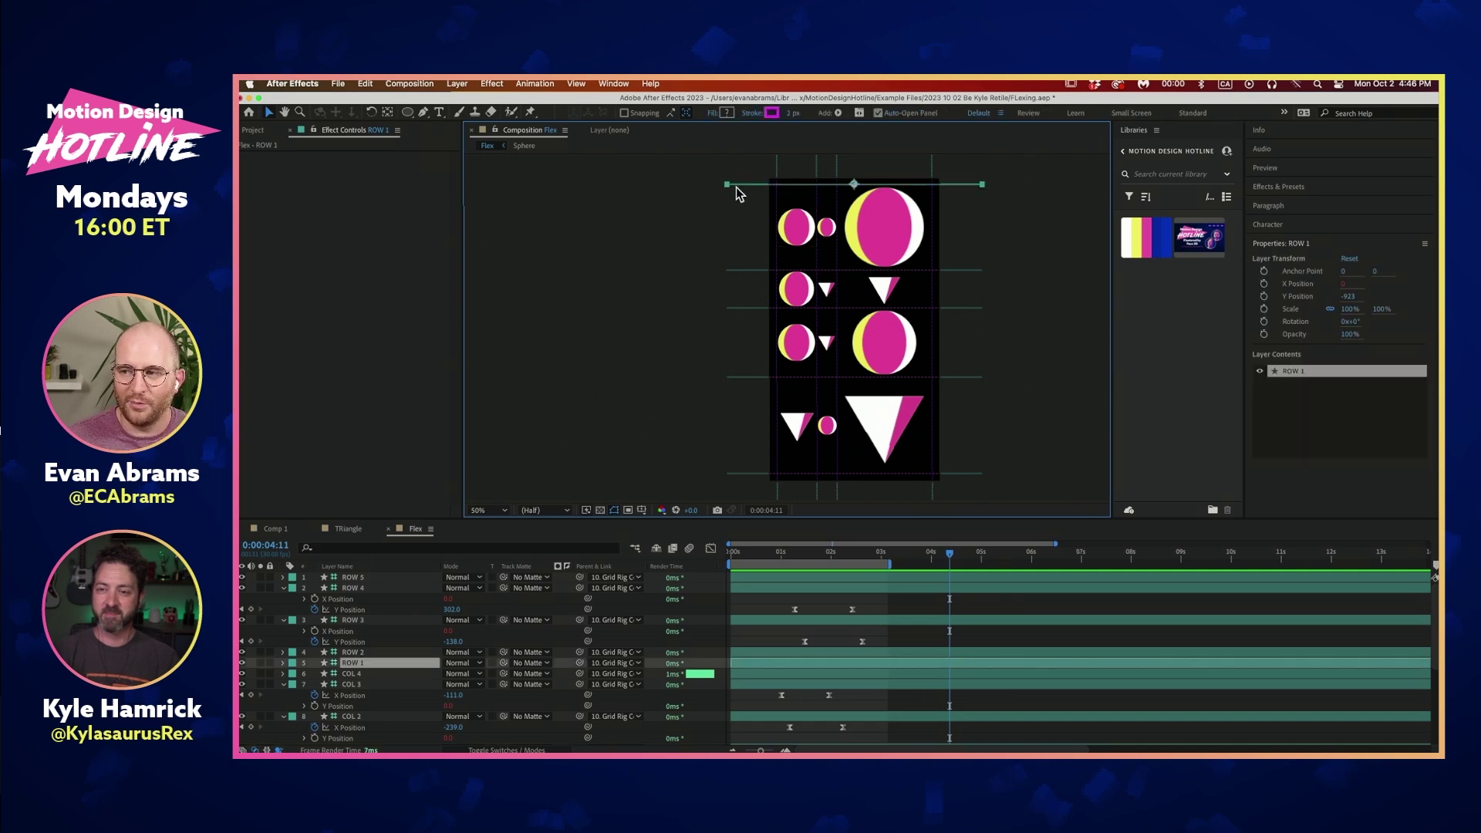
pyautogui.click(854, 185)
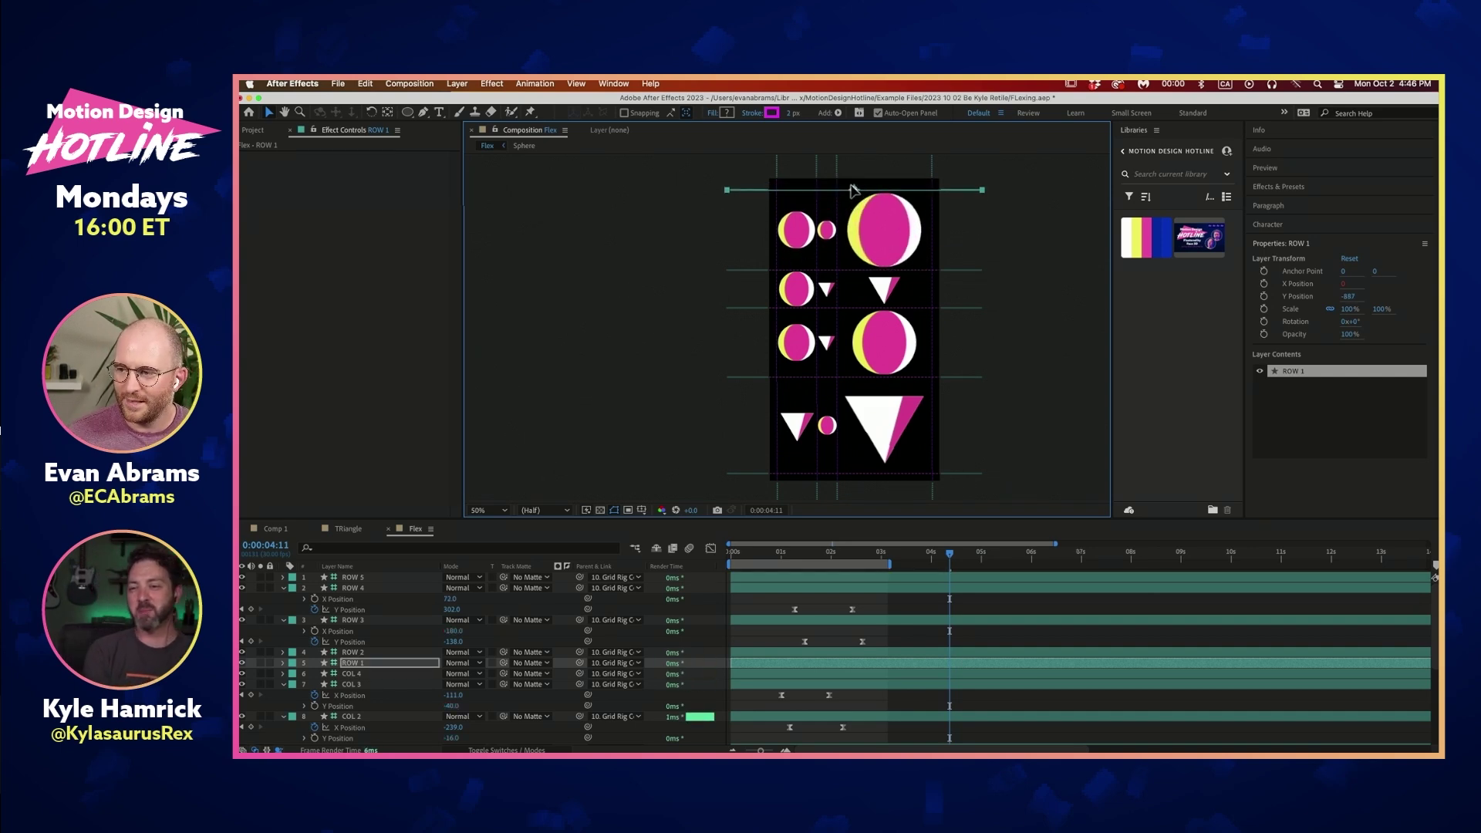
pyautogui.click(965, 163)
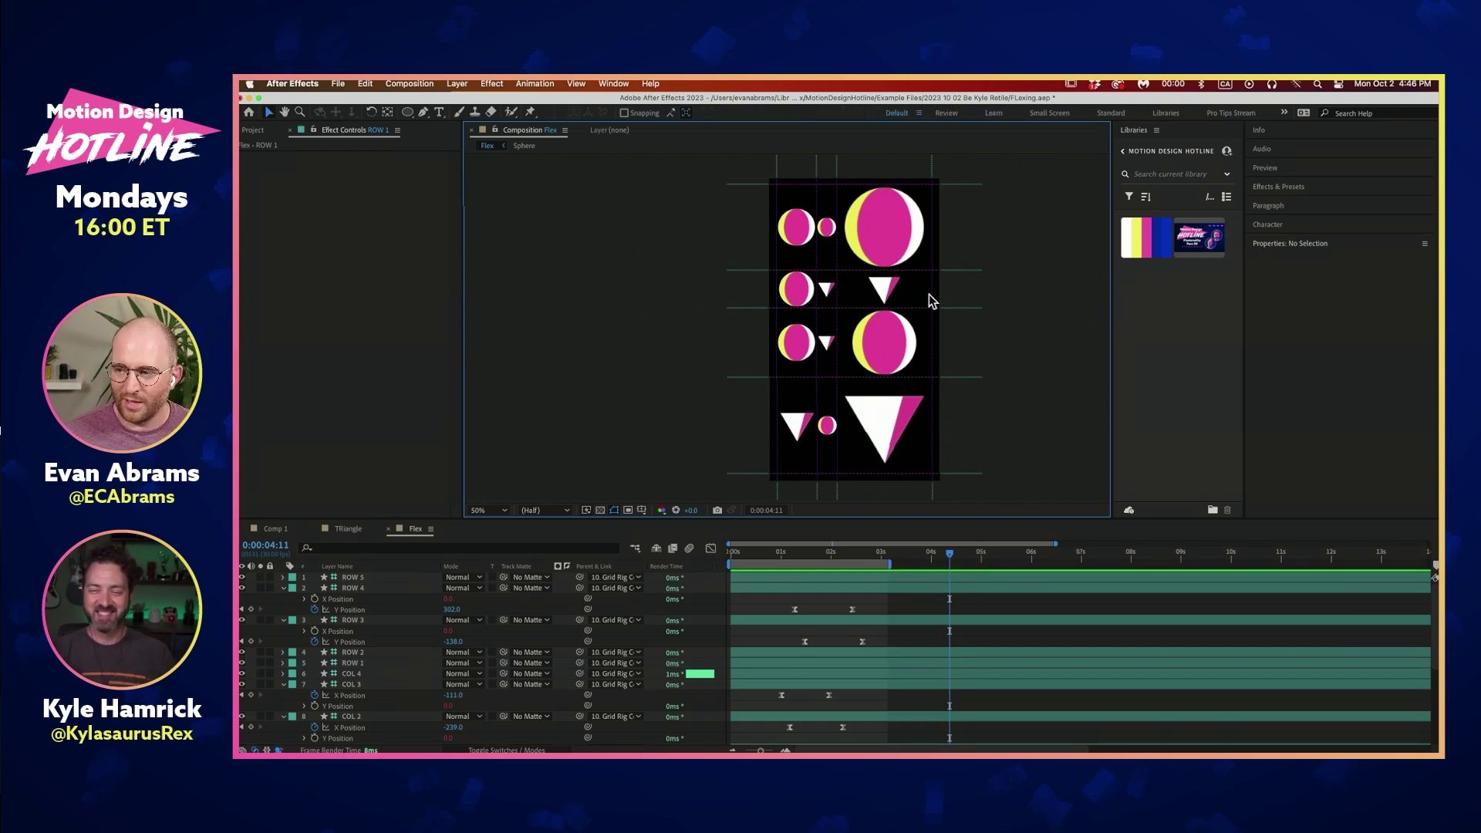
# Move the ROW 3 guide down to a Y Position of about -26 at 0:00:04:11, and collapse all layers' properties
pyautogui.click(972, 310)
pyautogui.moveTo(854, 312)
pyautogui.mouseDown()
pyautogui.moveTo(848, 343)
pyautogui.moveTo(839, 312)
pyautogui.mouseUp()
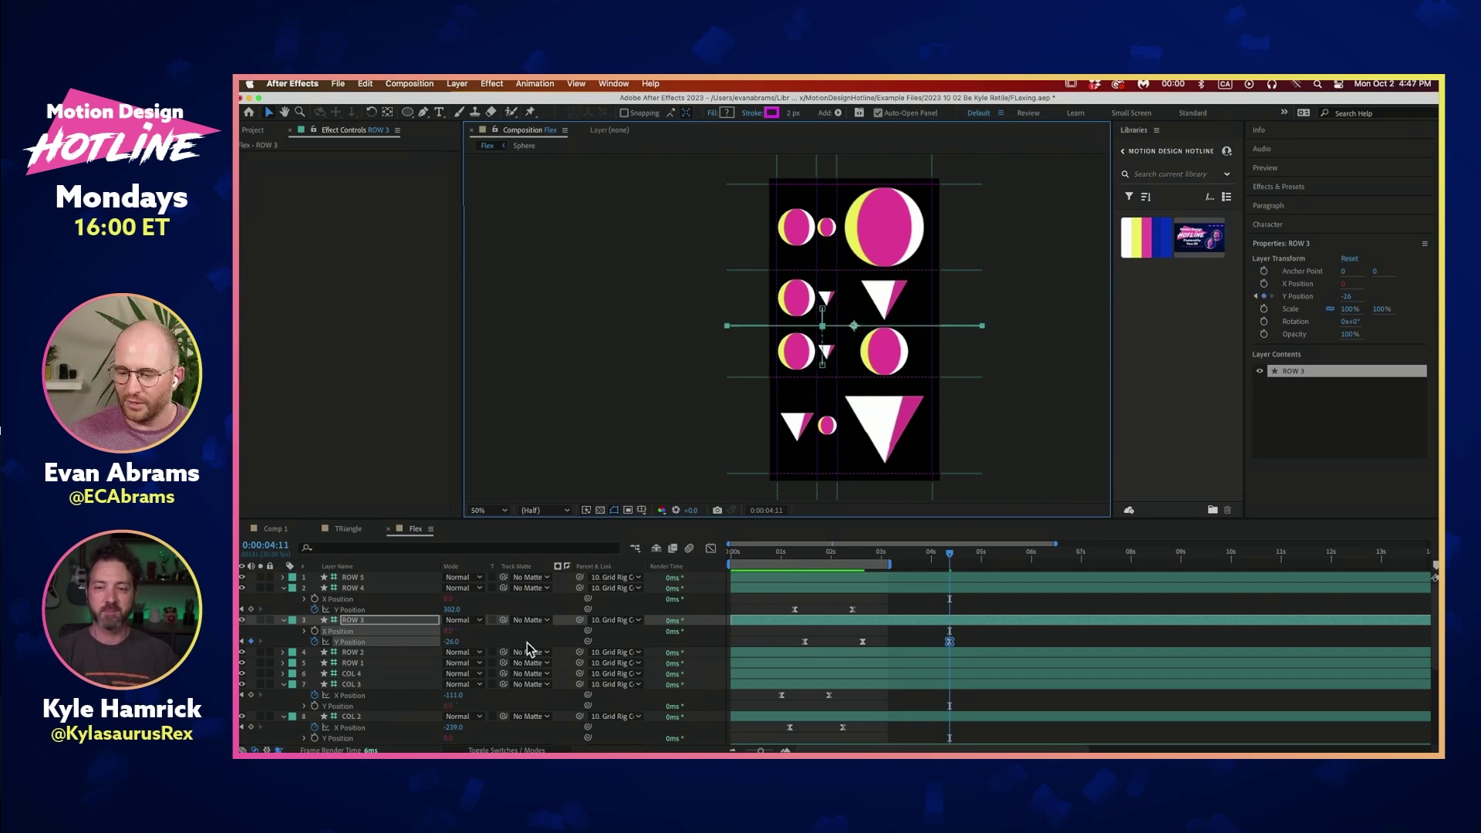
pyautogui.press('super+a')
pyautogui.press('u')
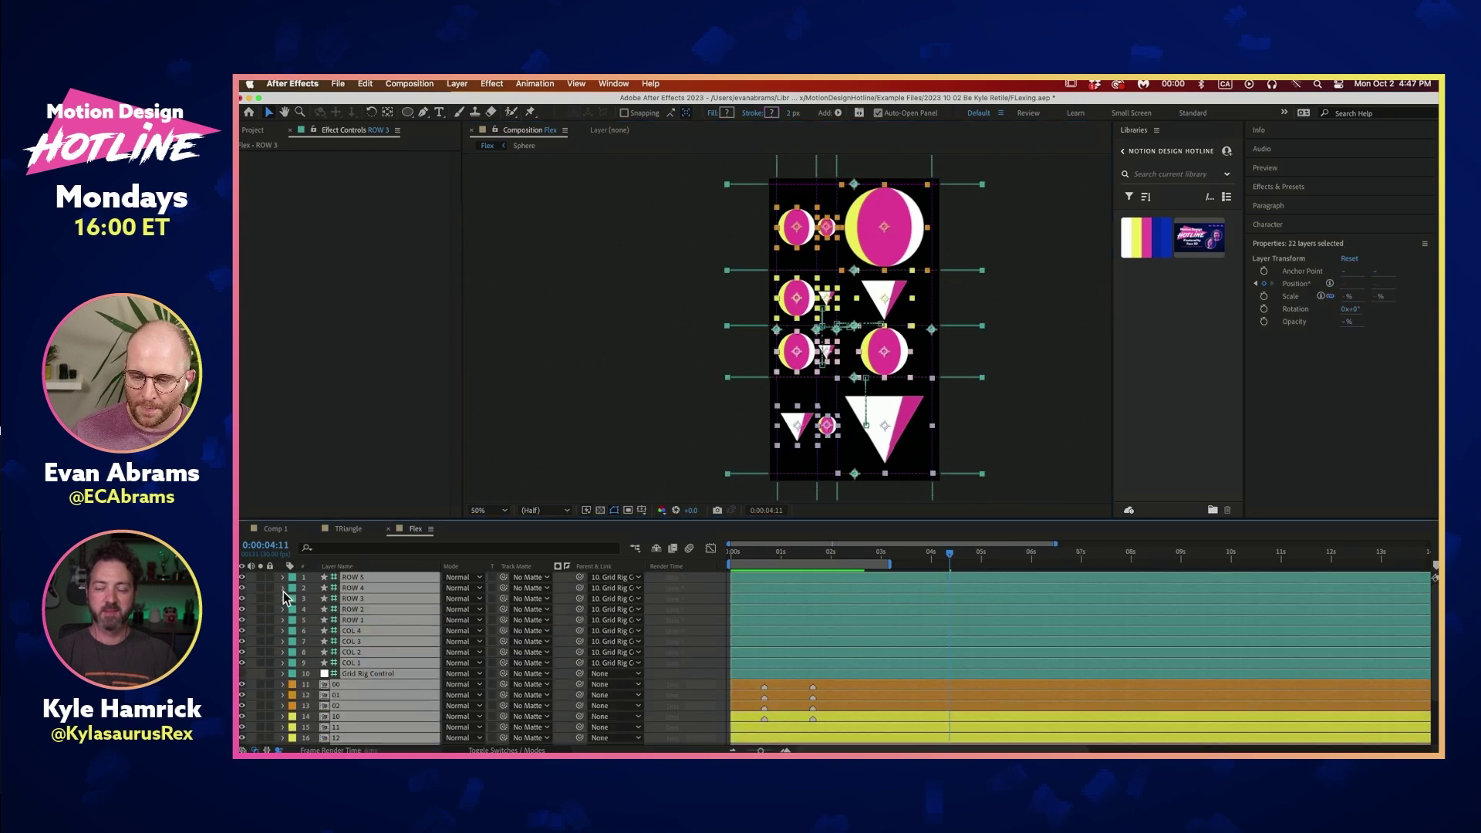
pyautogui.click(1070, 415)
pyautogui.click(601, 84)
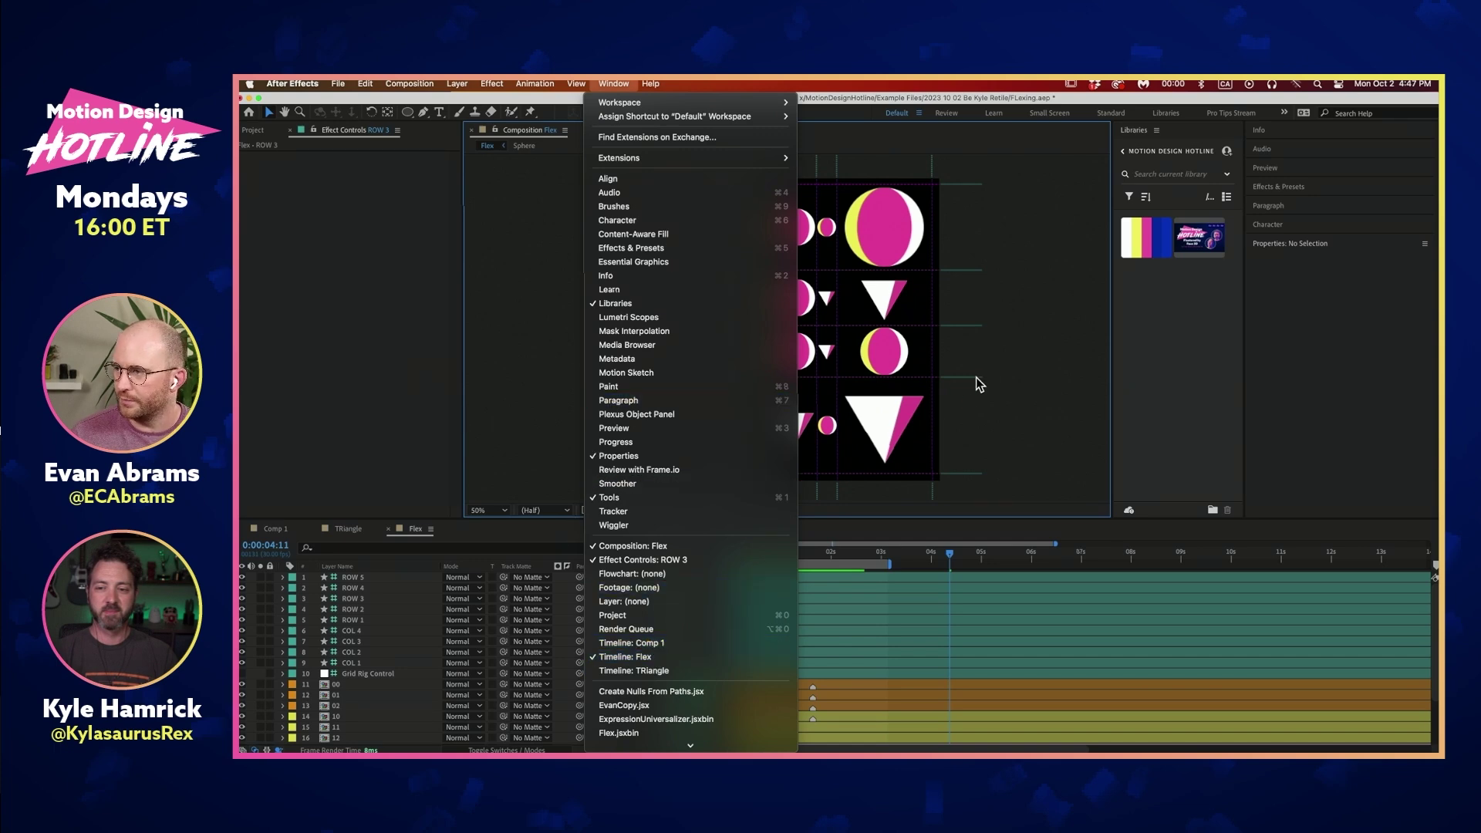
pyautogui.click(513, 461)
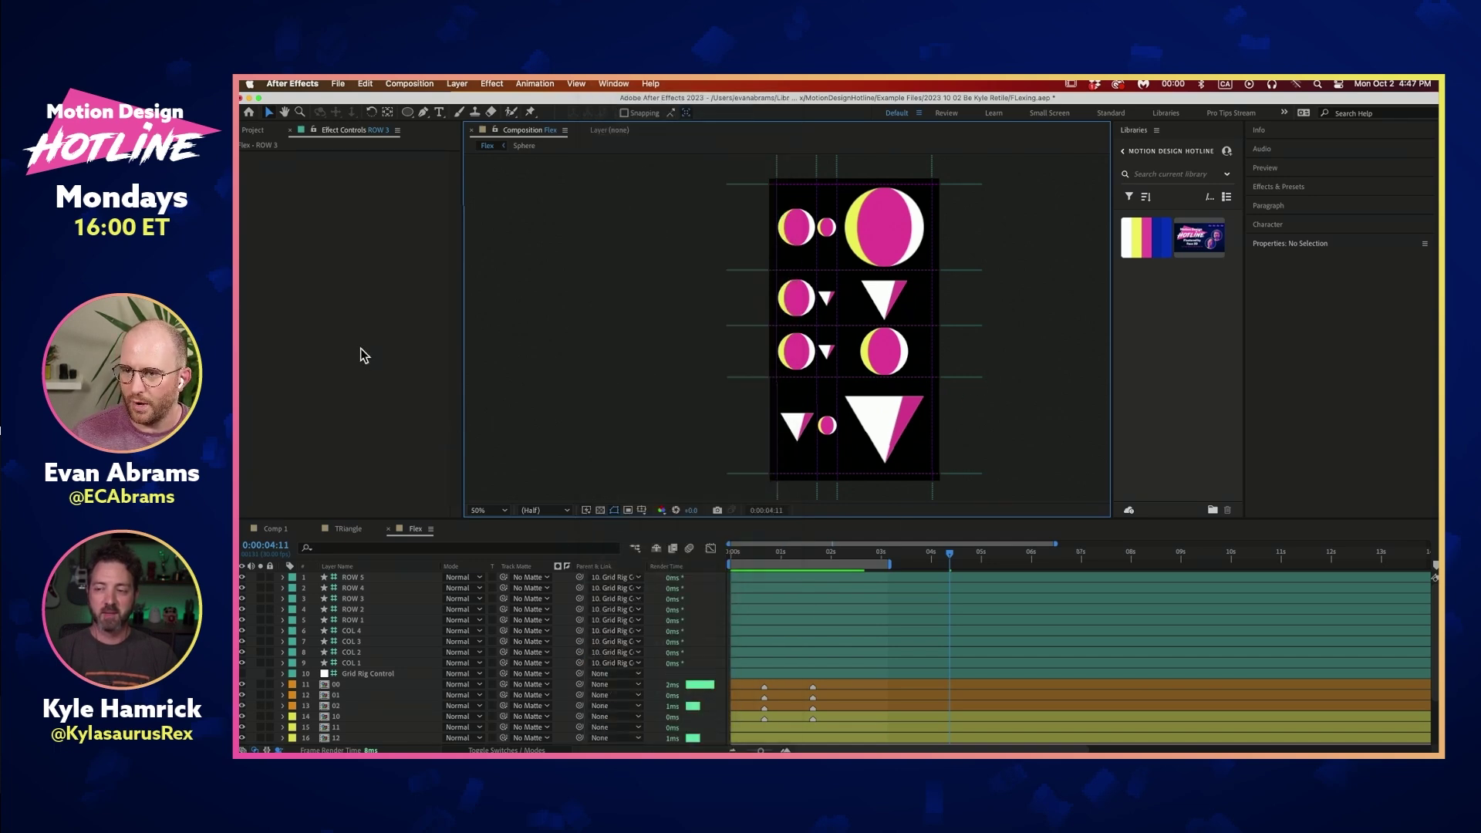
pyautogui.click(368, 531)
pyautogui.click(401, 532)
pyautogui.click(614, 83)
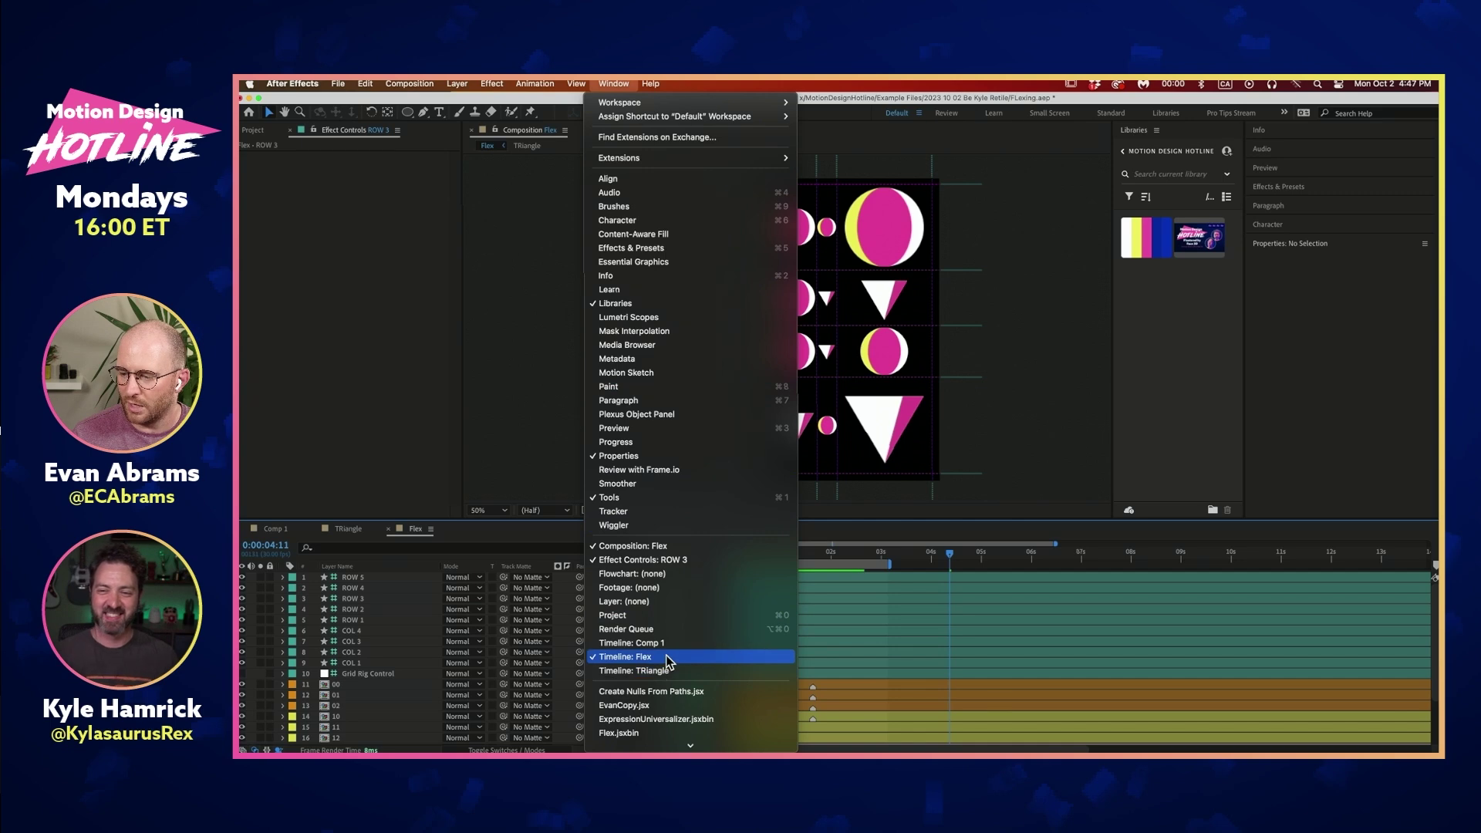
pyautogui.click(652, 670)
pyautogui.click(613, 83)
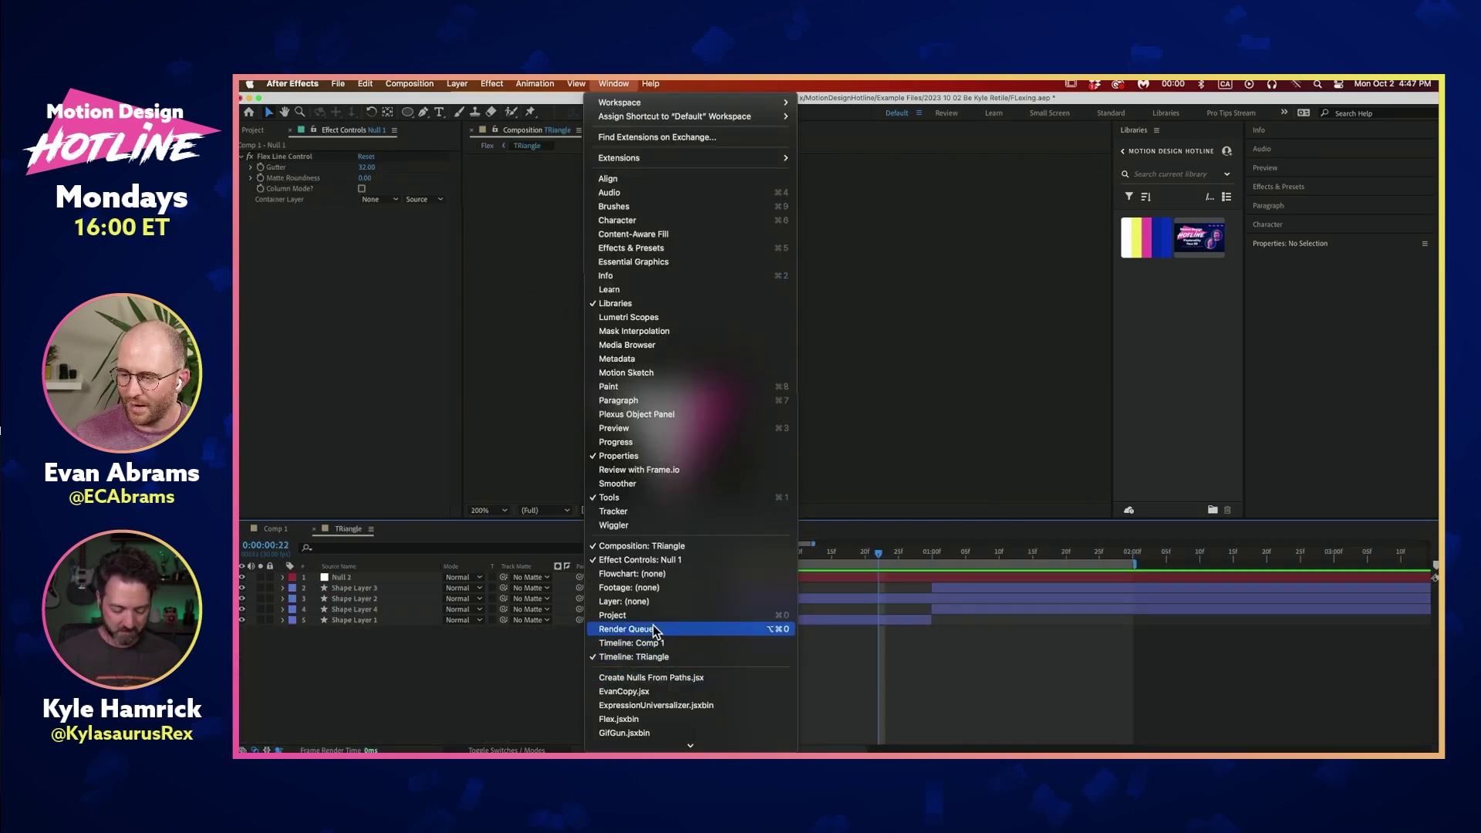
pyautogui.click(340, 338)
pyautogui.moveTo(638, 298); pyautogui.dragTo(710, 239)
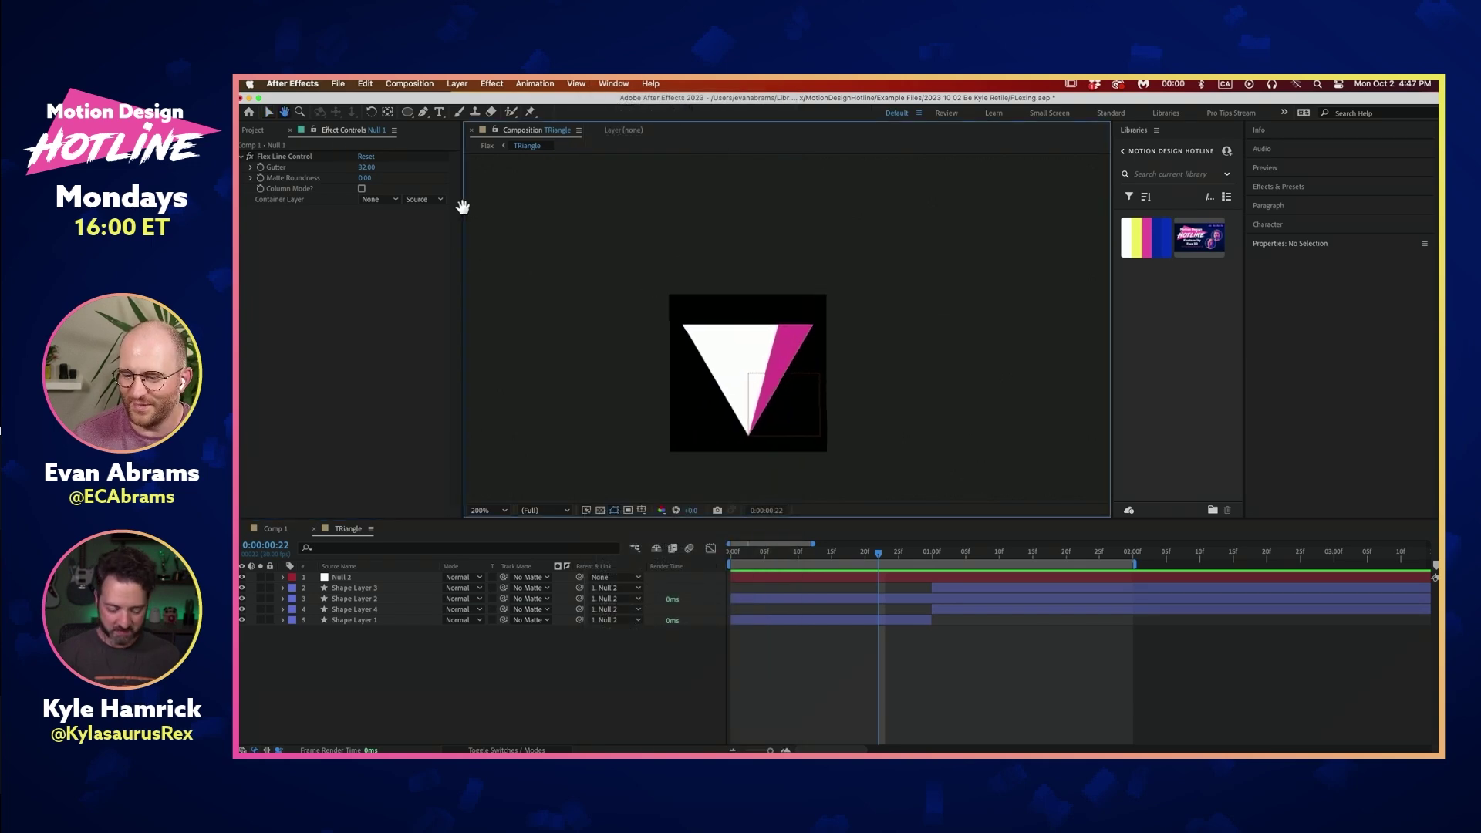
pyautogui.click(253, 129)
pyautogui.doubleClick(266, 256)
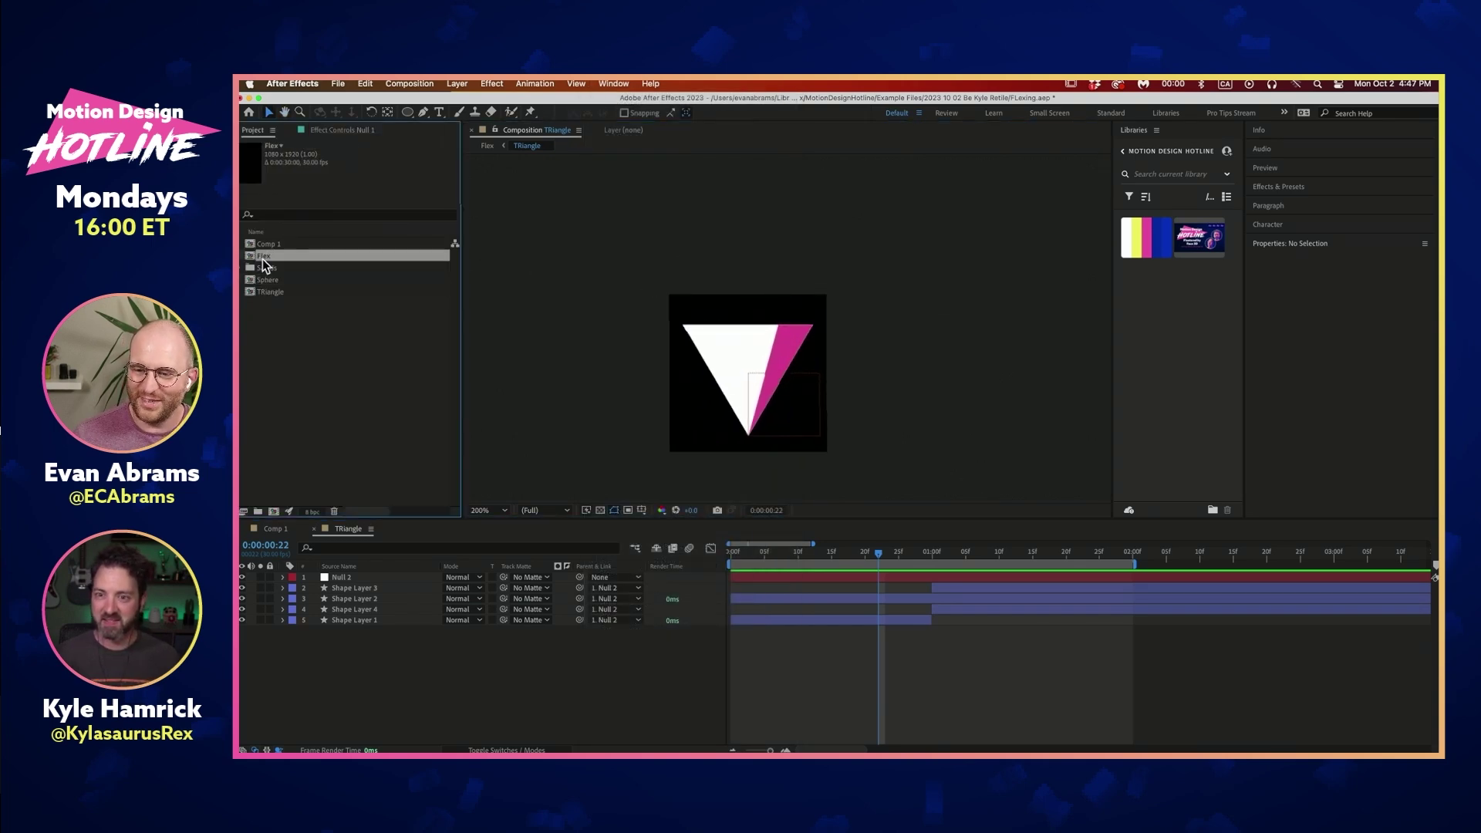
# Open the Flex.jsxbin script panel and dock it between the project and composition panels
pyautogui.click(613, 83)
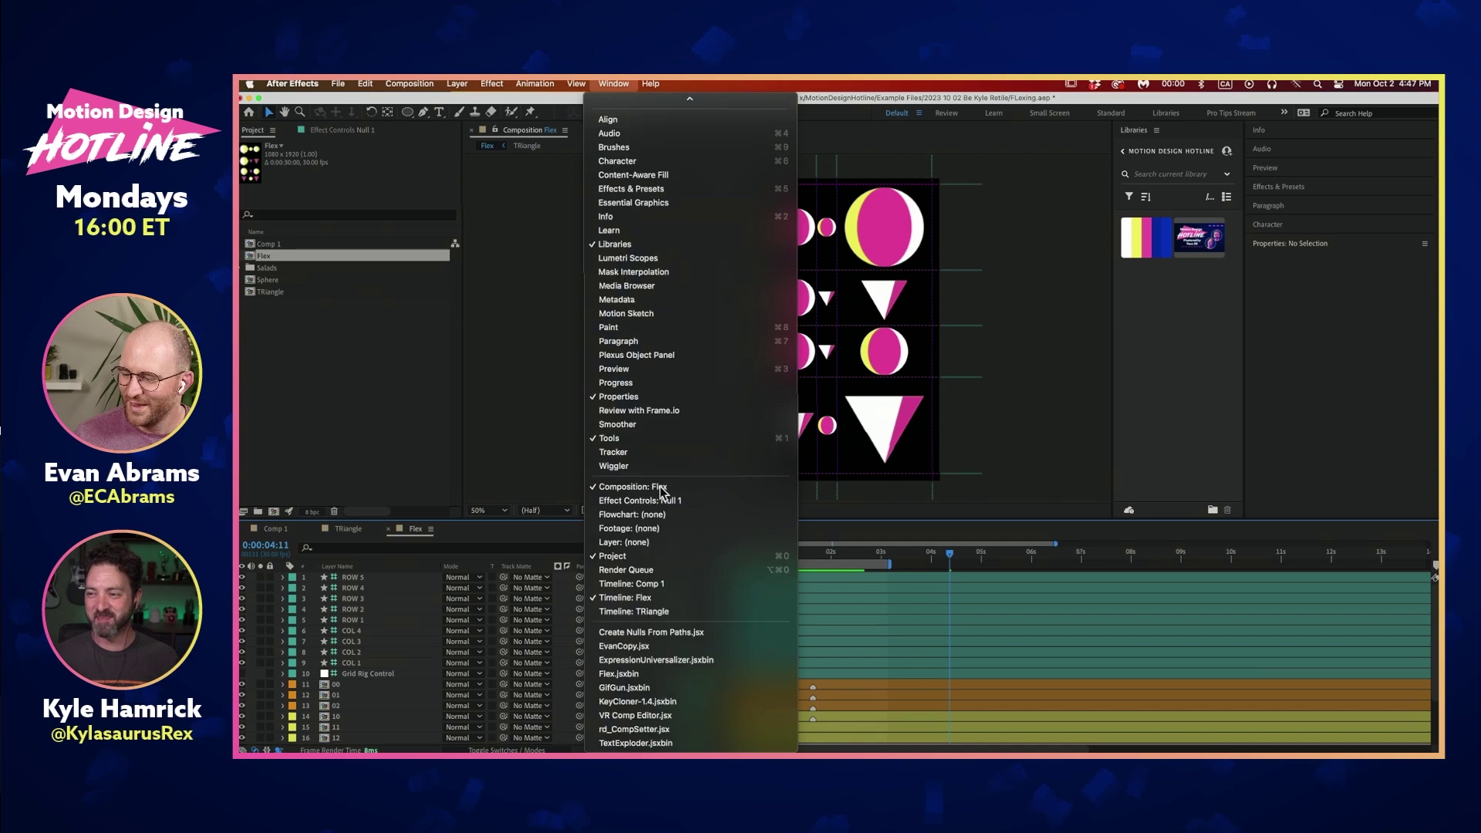
pyautogui.click(621, 676)
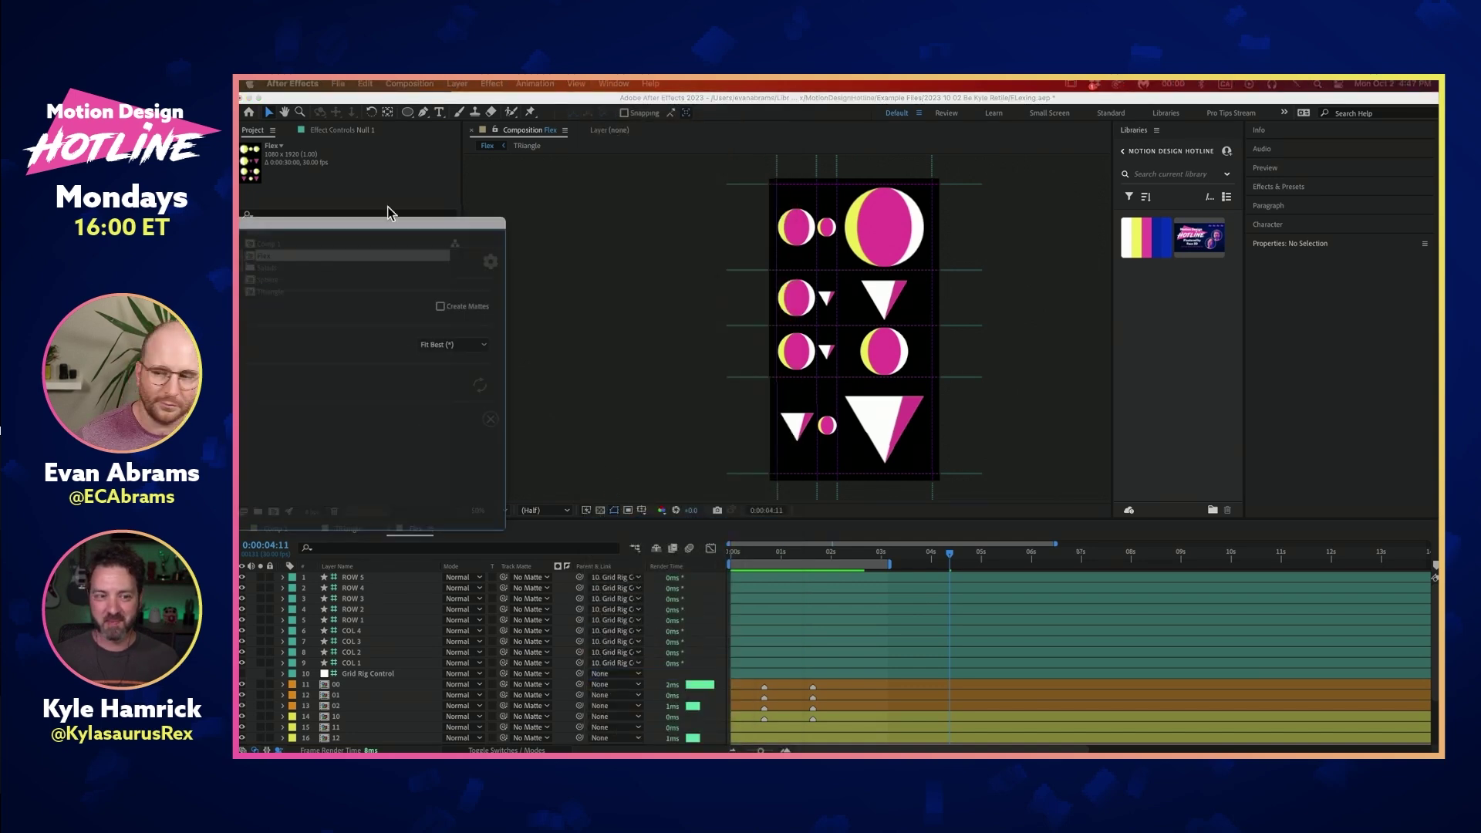
pyautogui.moveTo(589, 219); pyautogui.dragTo(473, 267)
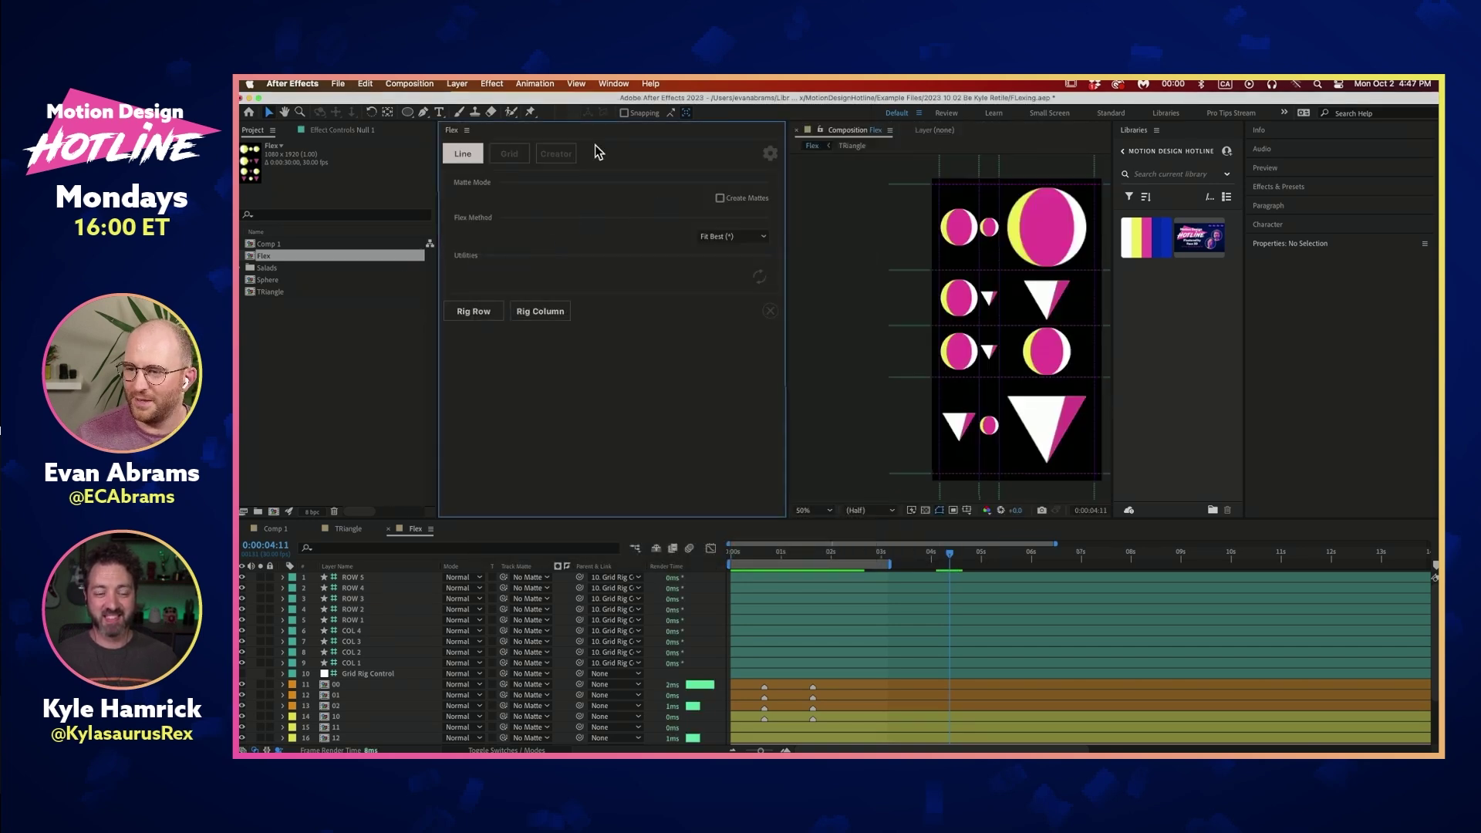
# Create a new composition named Comp 2 with the Social Media Portrait HD preset, 1080x1920 at 30 fps
pyautogui.click(358, 307)
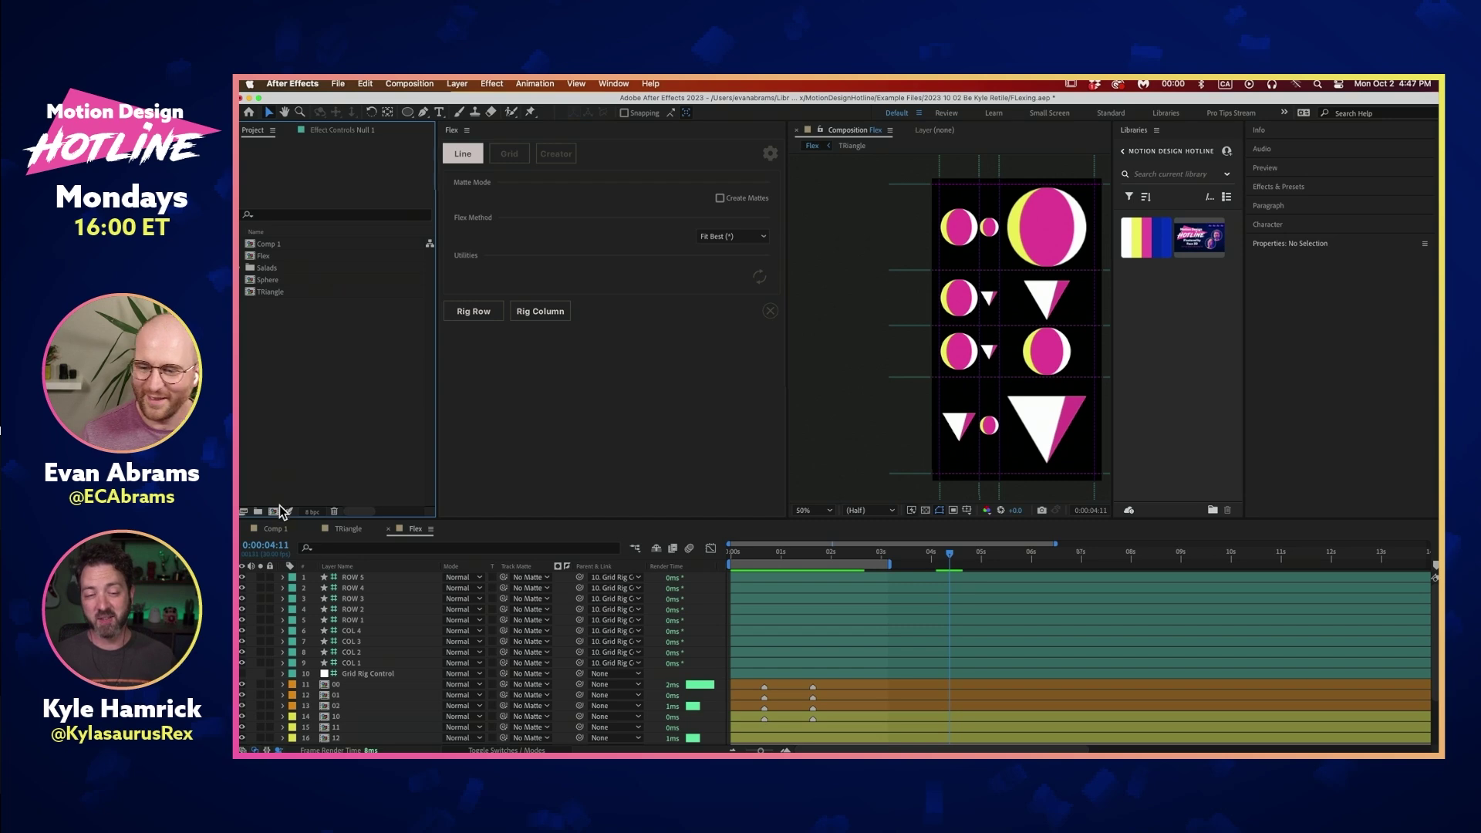
pyautogui.click(240, 397)
pyautogui.press('super+n')
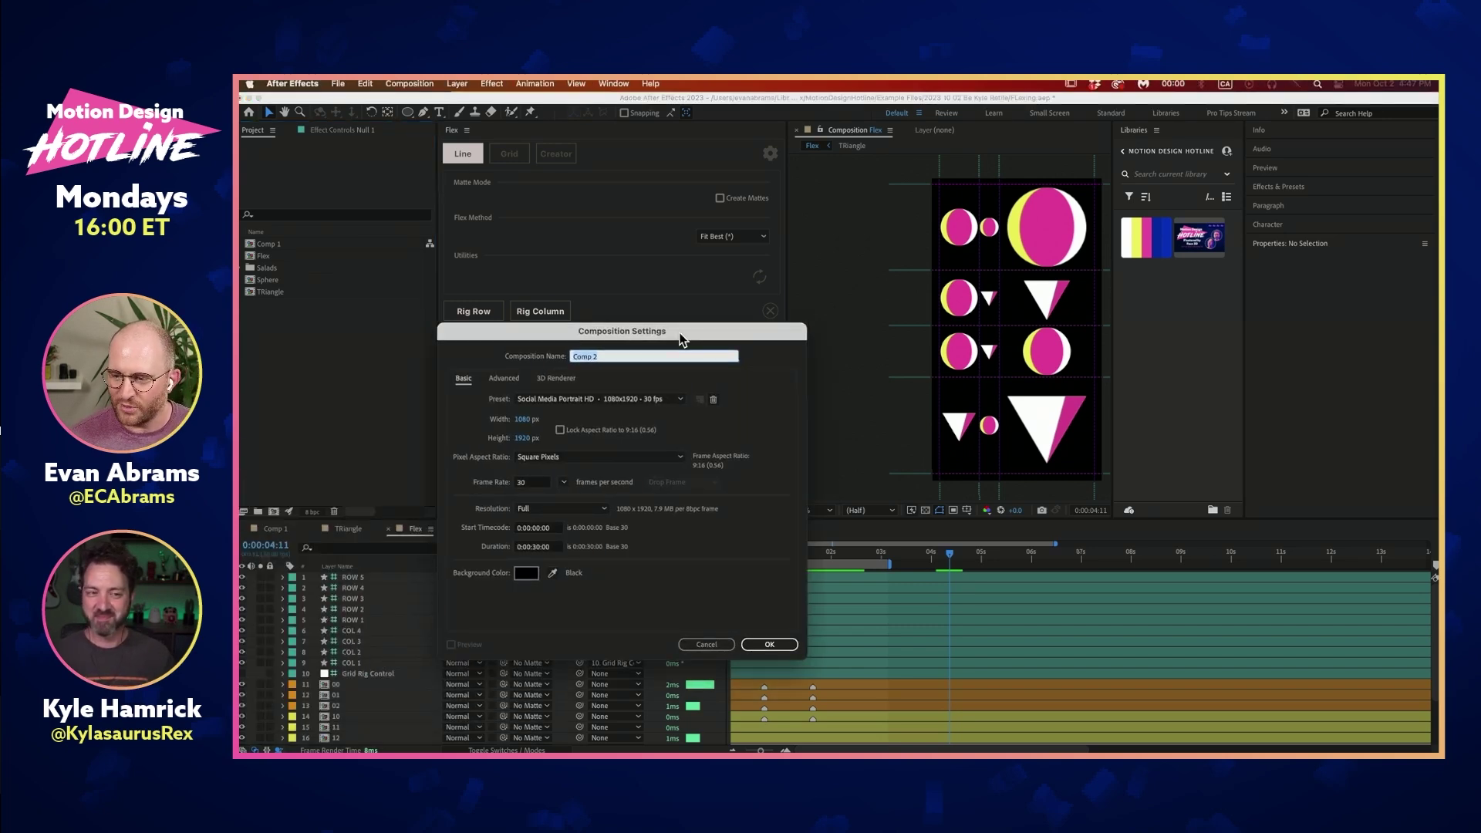
pyautogui.press('Return')
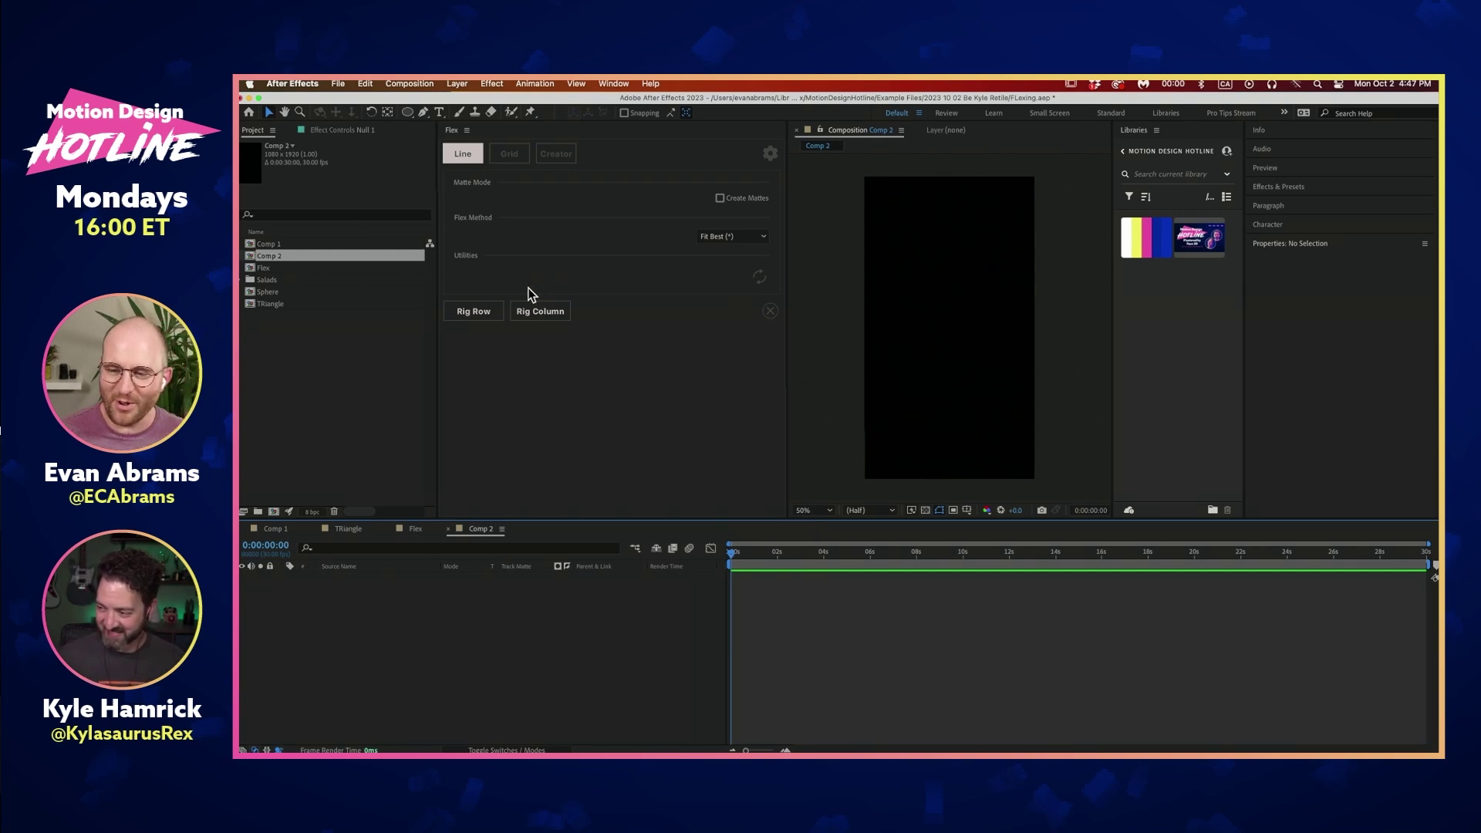
# Place the Sphere composition in the upper part of Comp 2 and play back its spin
pyautogui.moveTo(313, 296); pyautogui.dragTo(953, 238)
pyautogui.press('space')
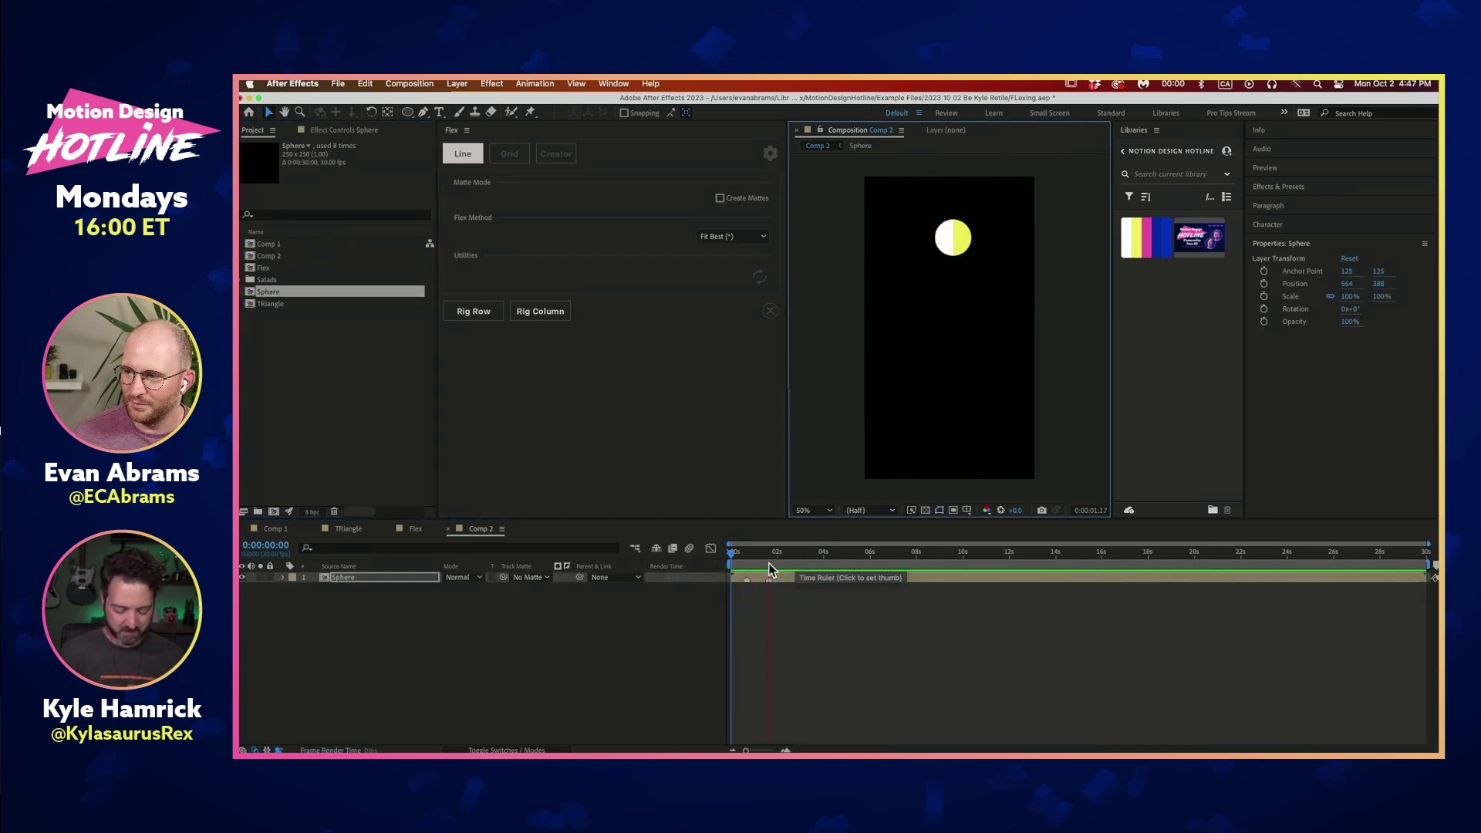
pyautogui.press('space')
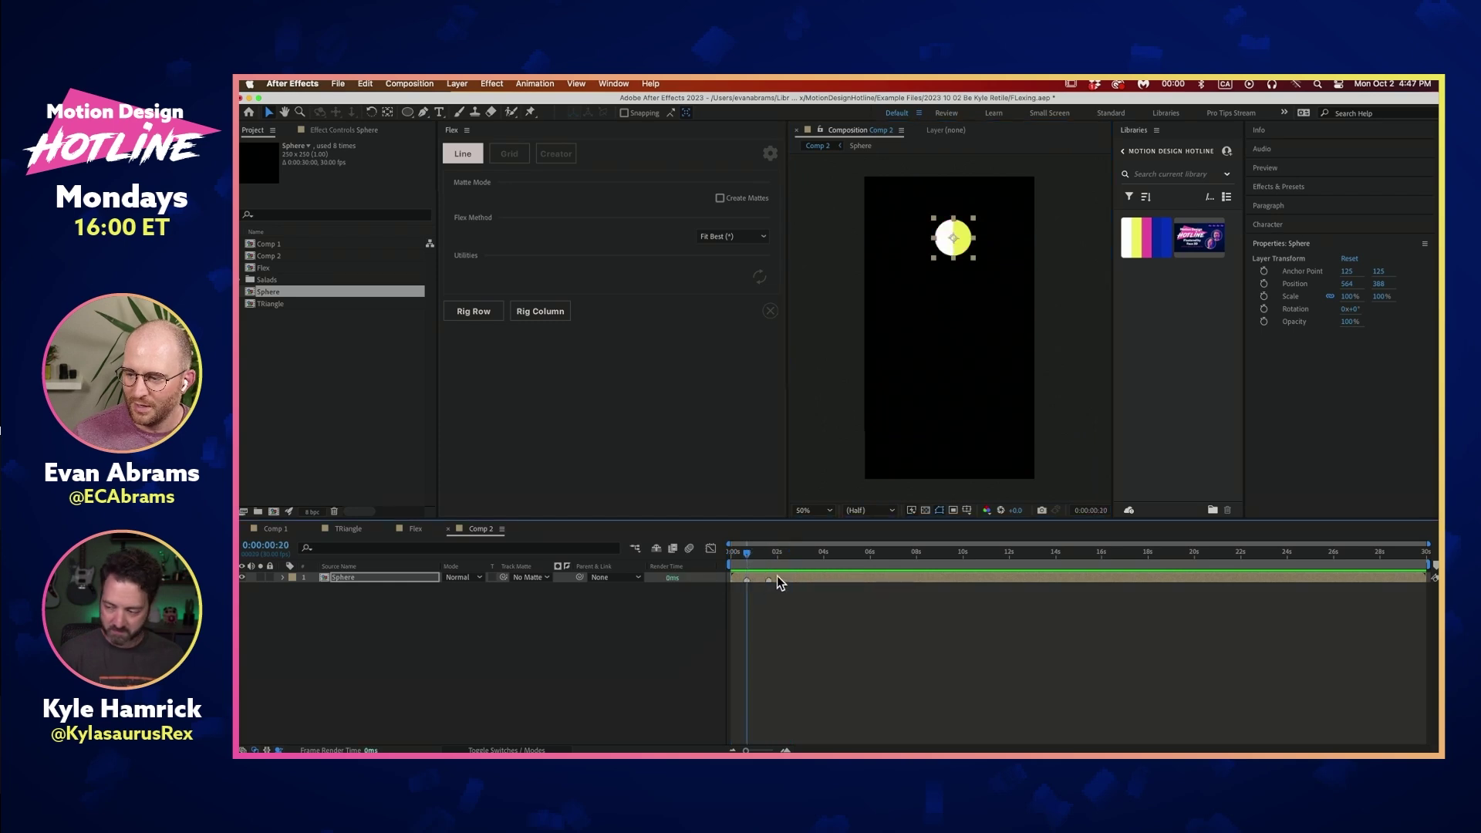
# Enable time remapping on the Sphere layer, keyframe it at 0:00:00:20 and 0:00:01:19, and remove the end keyframe
pyautogui.click(457, 84)
pyautogui.moveTo(538, 259)
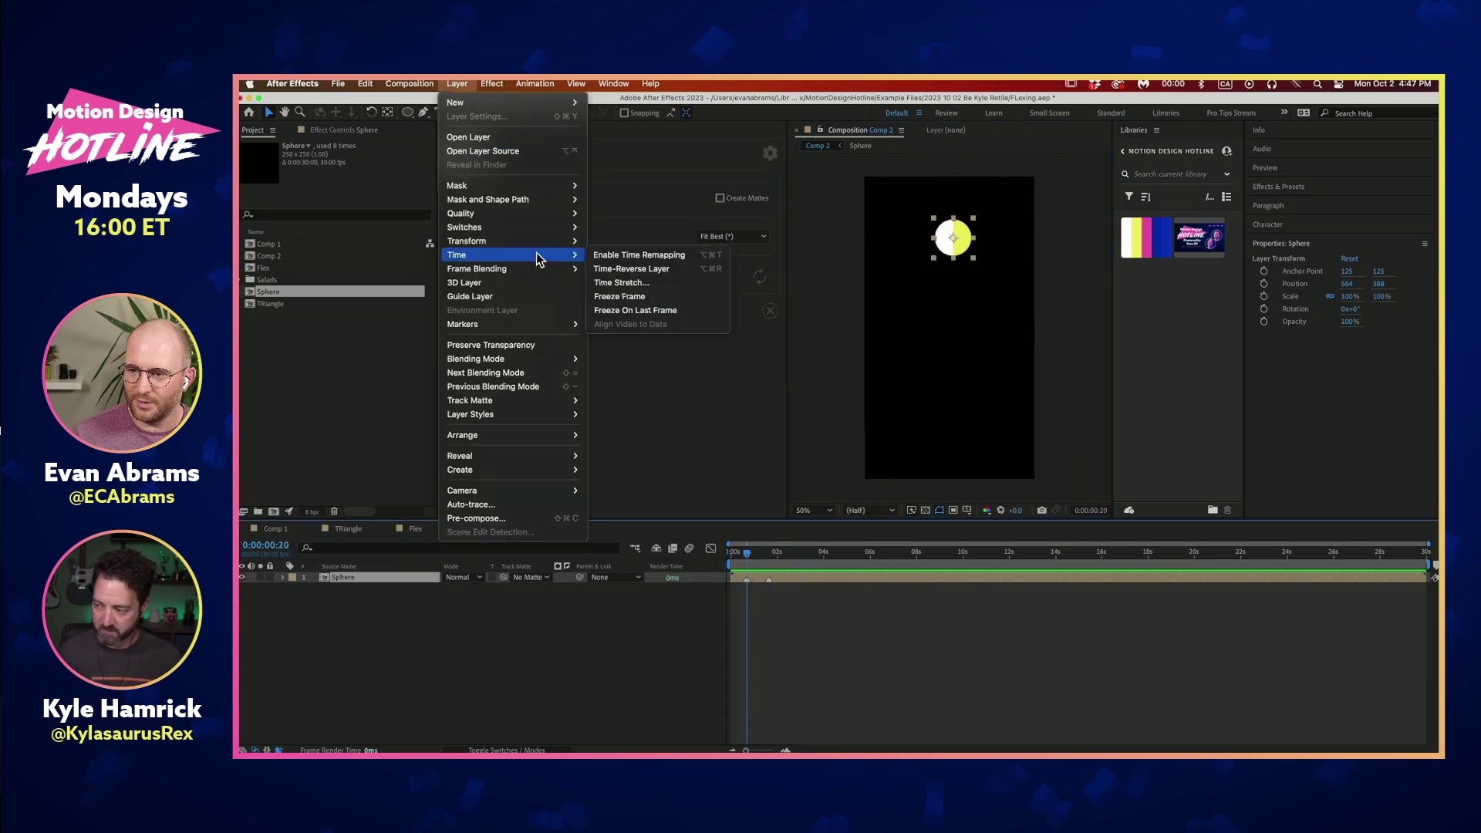
pyautogui.click(638, 254)
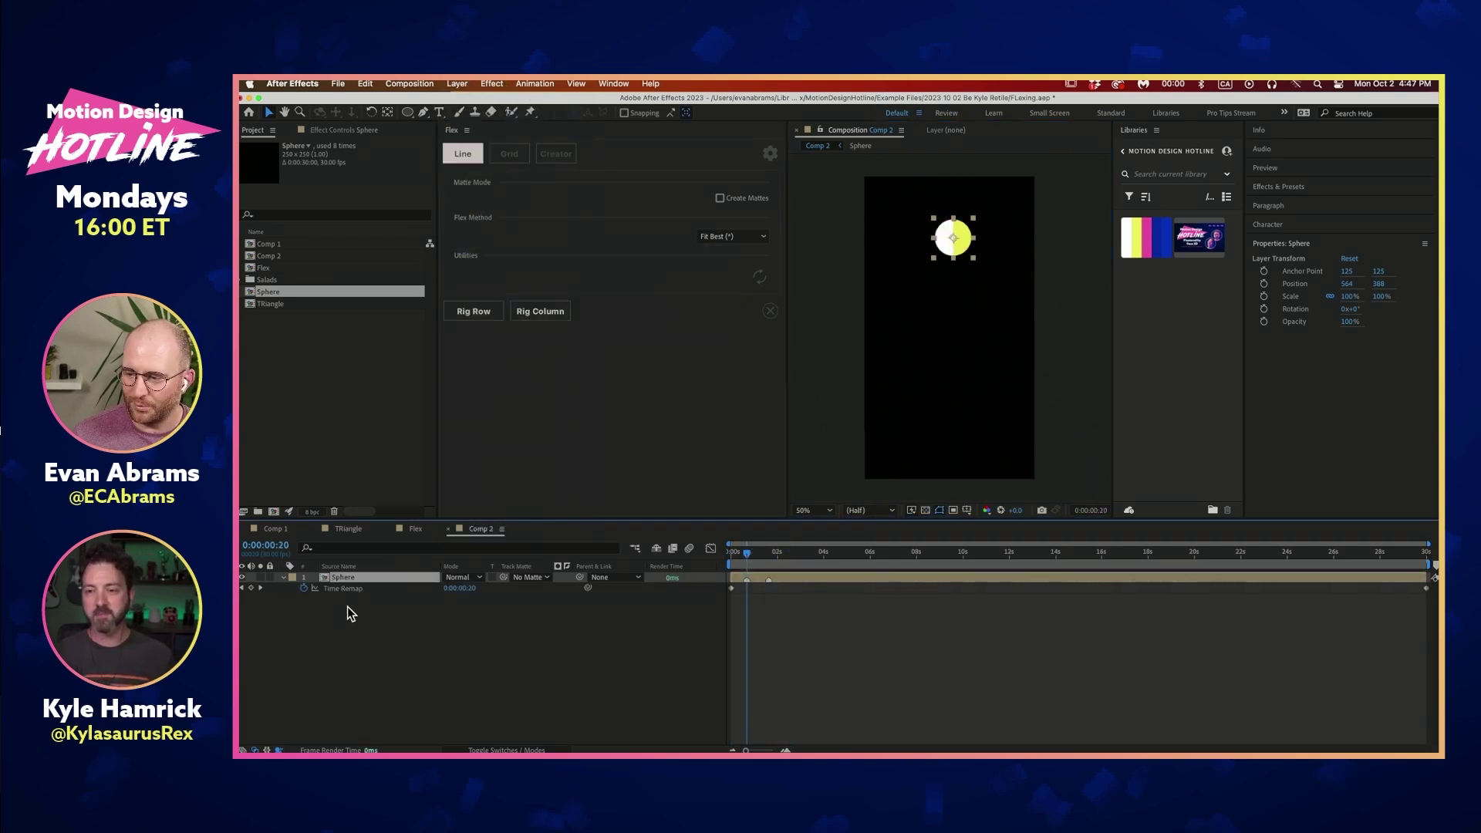
pyautogui.click(252, 588)
pyautogui.moveTo(764, 554); pyautogui.dragTo(769, 554)
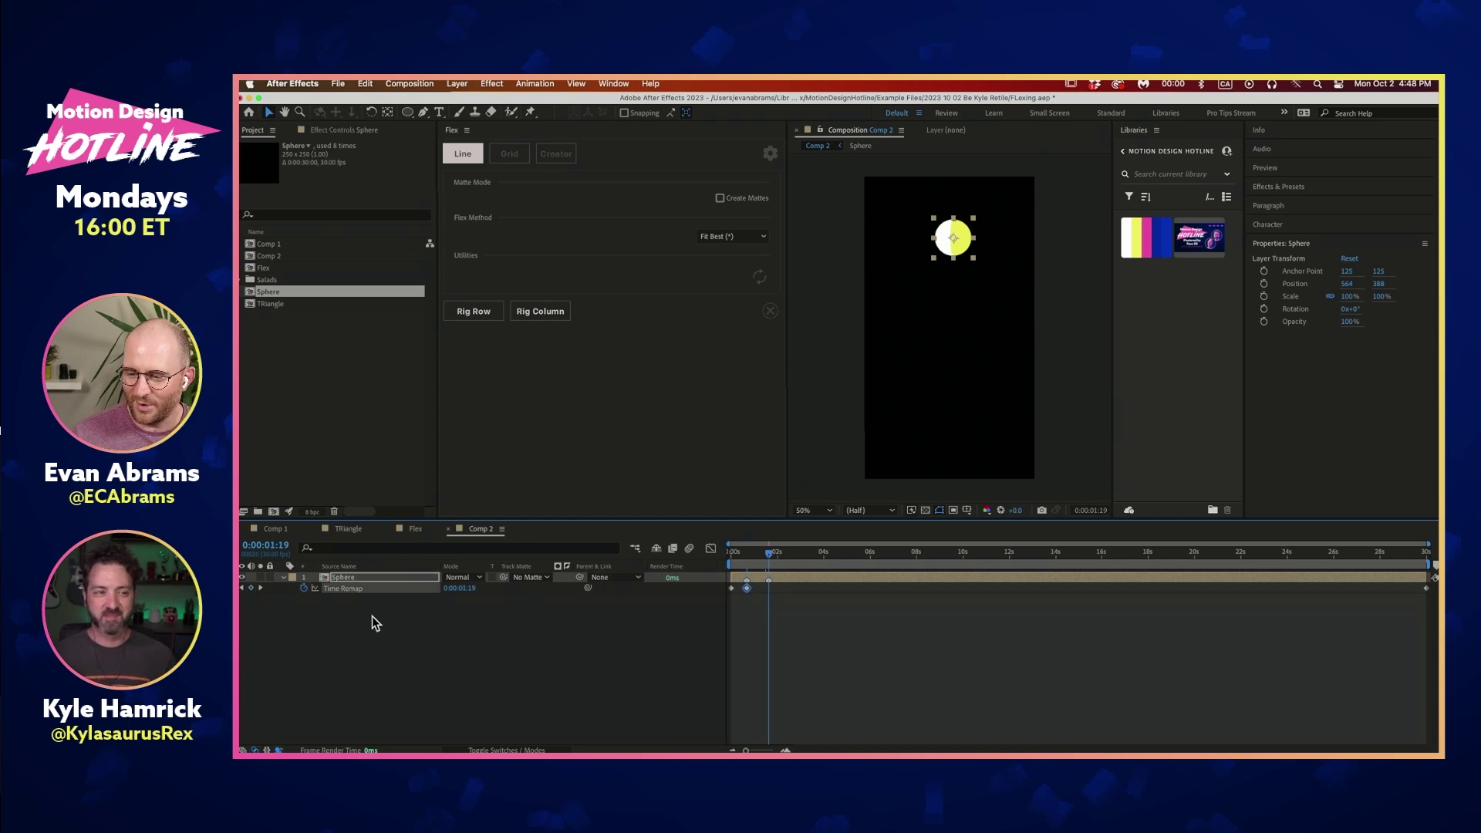
pyautogui.click(242, 588)
pyautogui.click(242, 587)
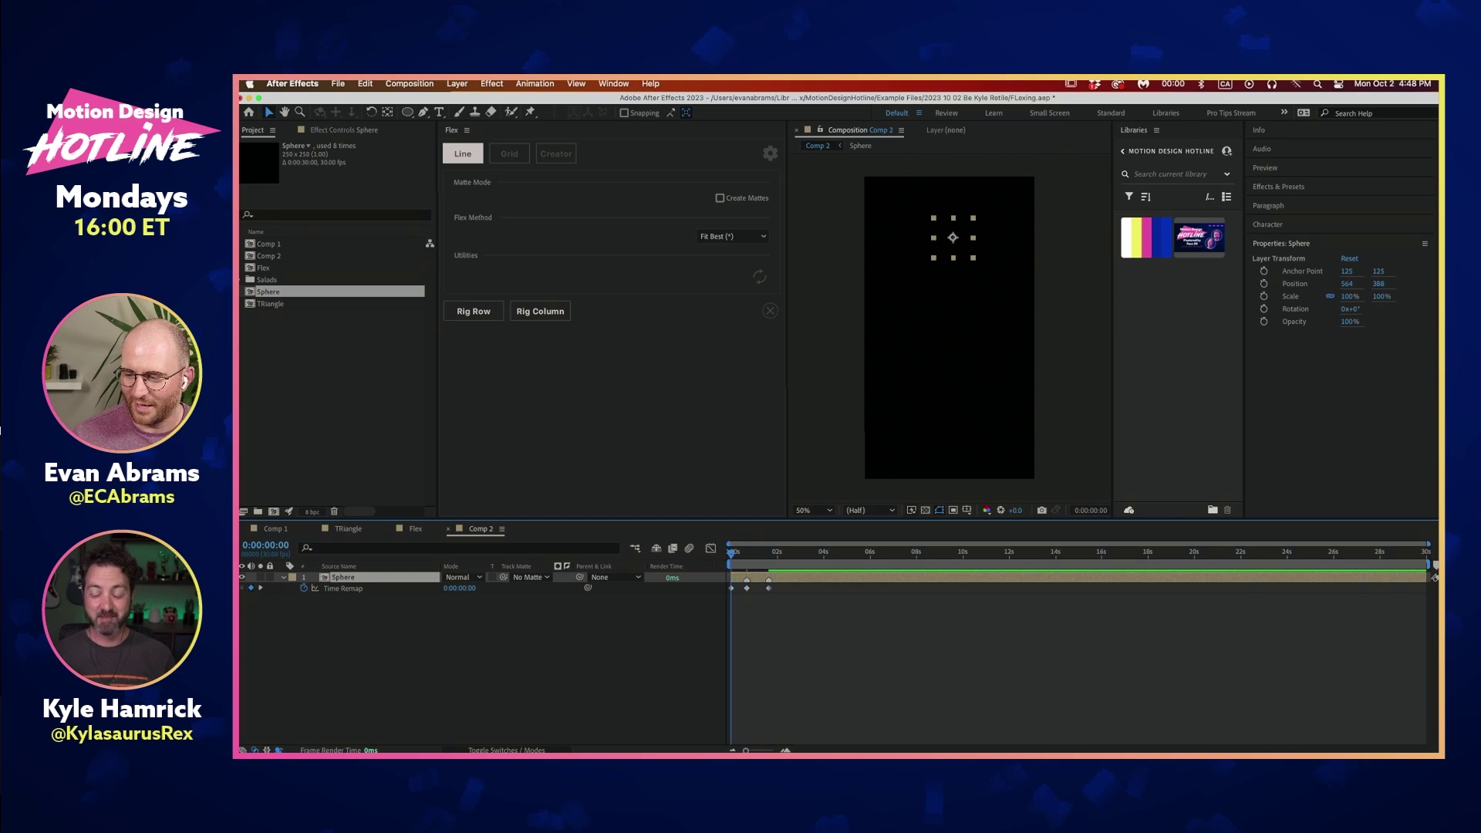
# Remove the Sphere's first Time Remap keyframe and shift the remaining two keyframes to the start of the composition
pyautogui.click(252, 589)
pyautogui.moveTo(933, 617); pyautogui.dragTo(726, 588)
pyautogui.click(750, 595)
pyautogui.click(747, 554)
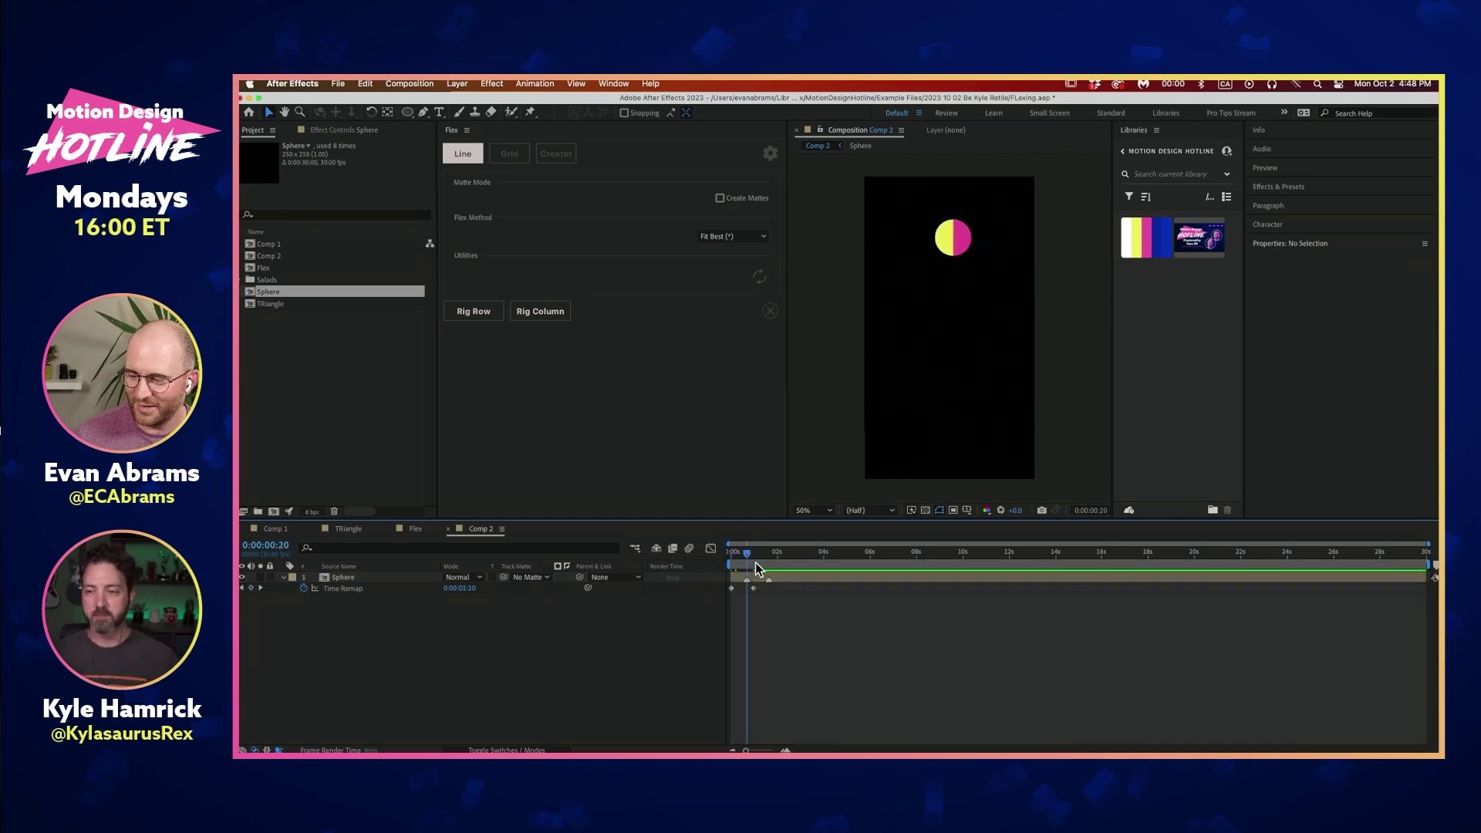
# Apply a loopOut() expression to the Sphere layer's Time Remap property
pyautogui.keyDown('alt'); pyautogui.click(303, 589); pyautogui.keyUp('alt')
pyautogui.write('llop')
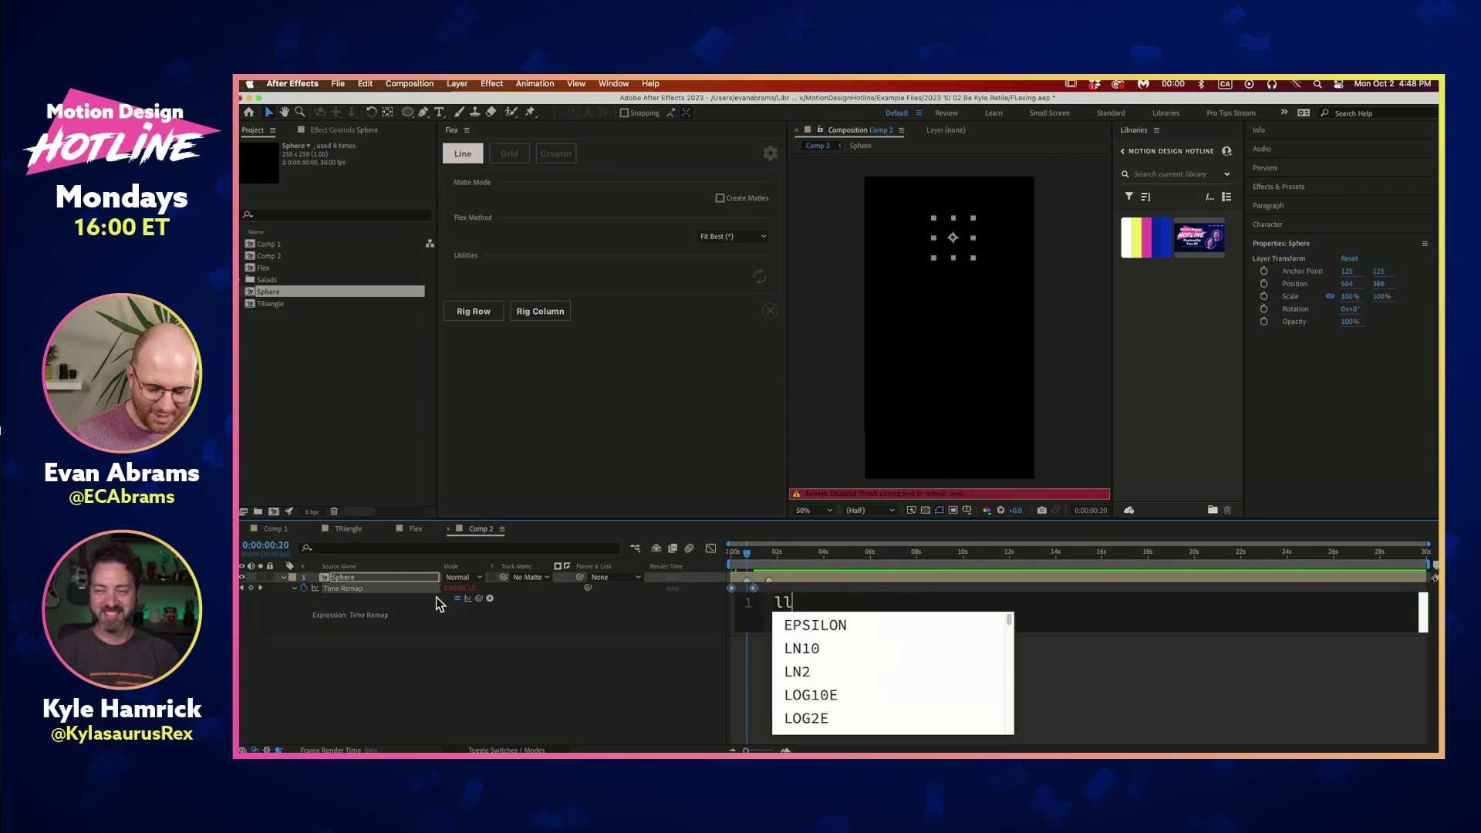
pyautogui.press('BackSpace')
pyautogui.press('BackSpace')
pyautogui.press('BackSpace')
pyautogui.press('BackSpace')
pyautogui.write('loop')
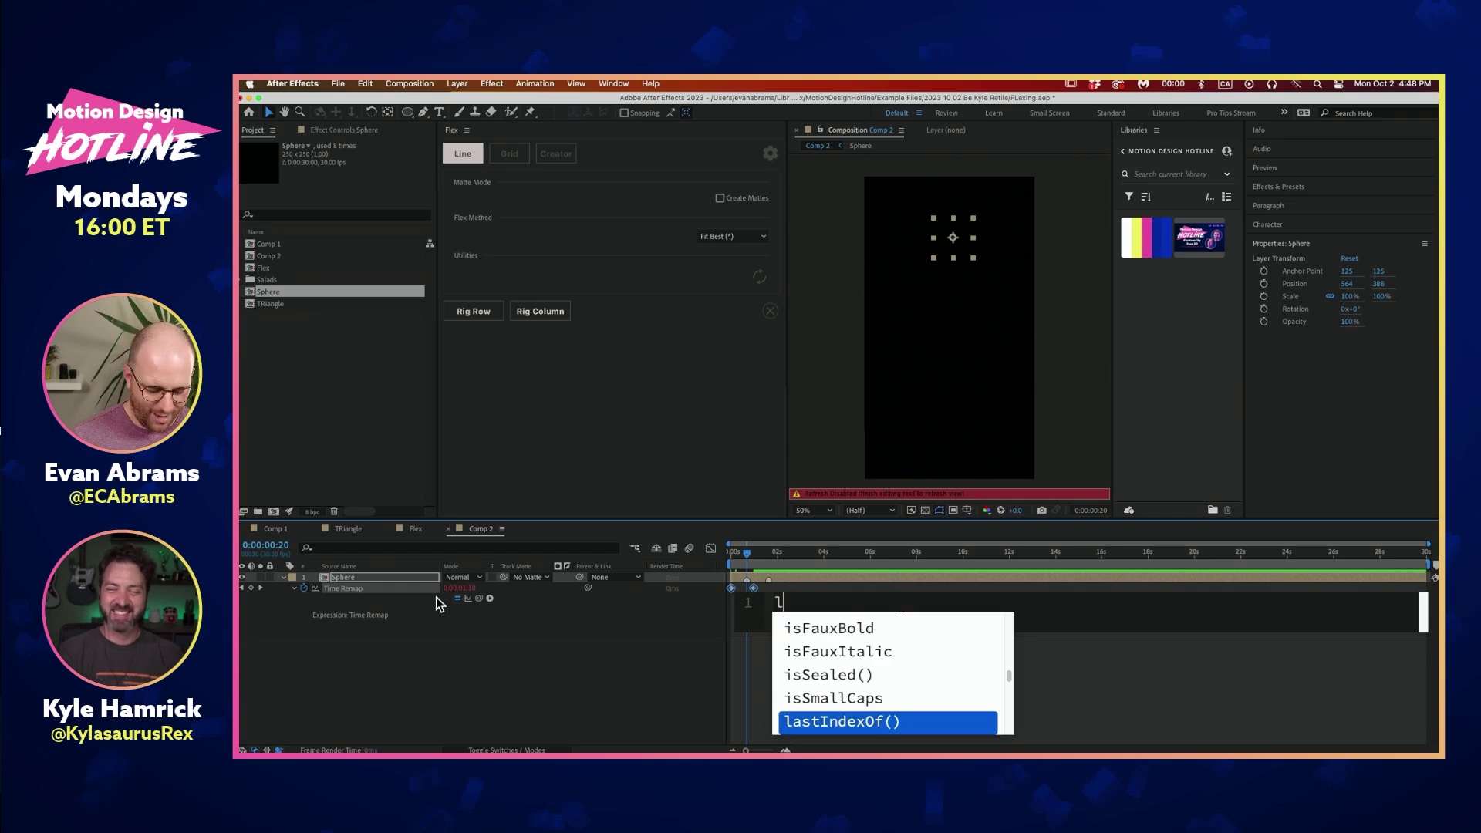
pyautogui.press('Down')
pyautogui.press('Return')
pyautogui.click(437, 597)
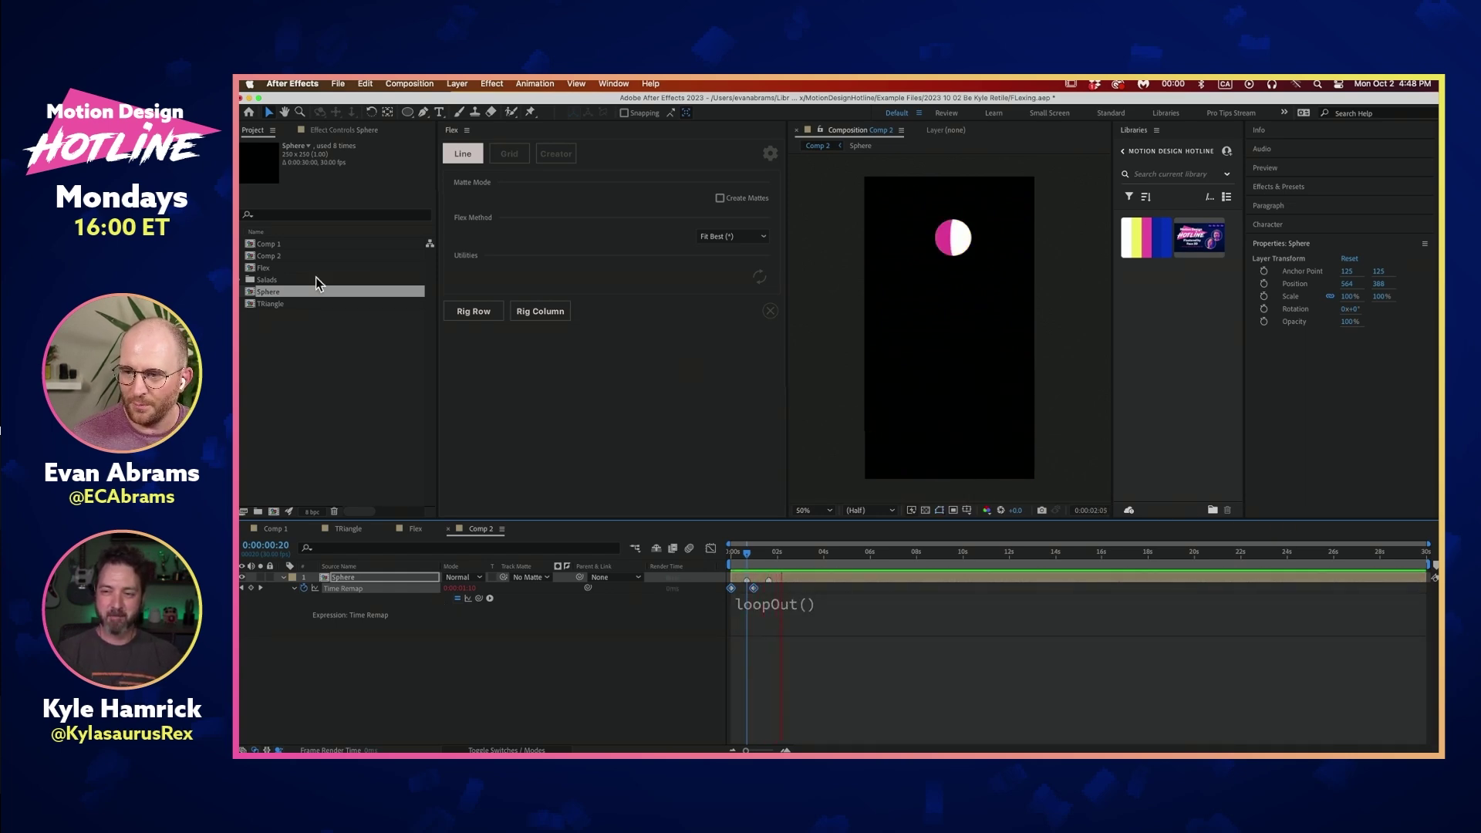
# Place the TRiangle composition below the sphere in Comp 2, enable time remapping on it, and play back its animation
pyautogui.moveTo(291, 304); pyautogui.dragTo(935, 363)
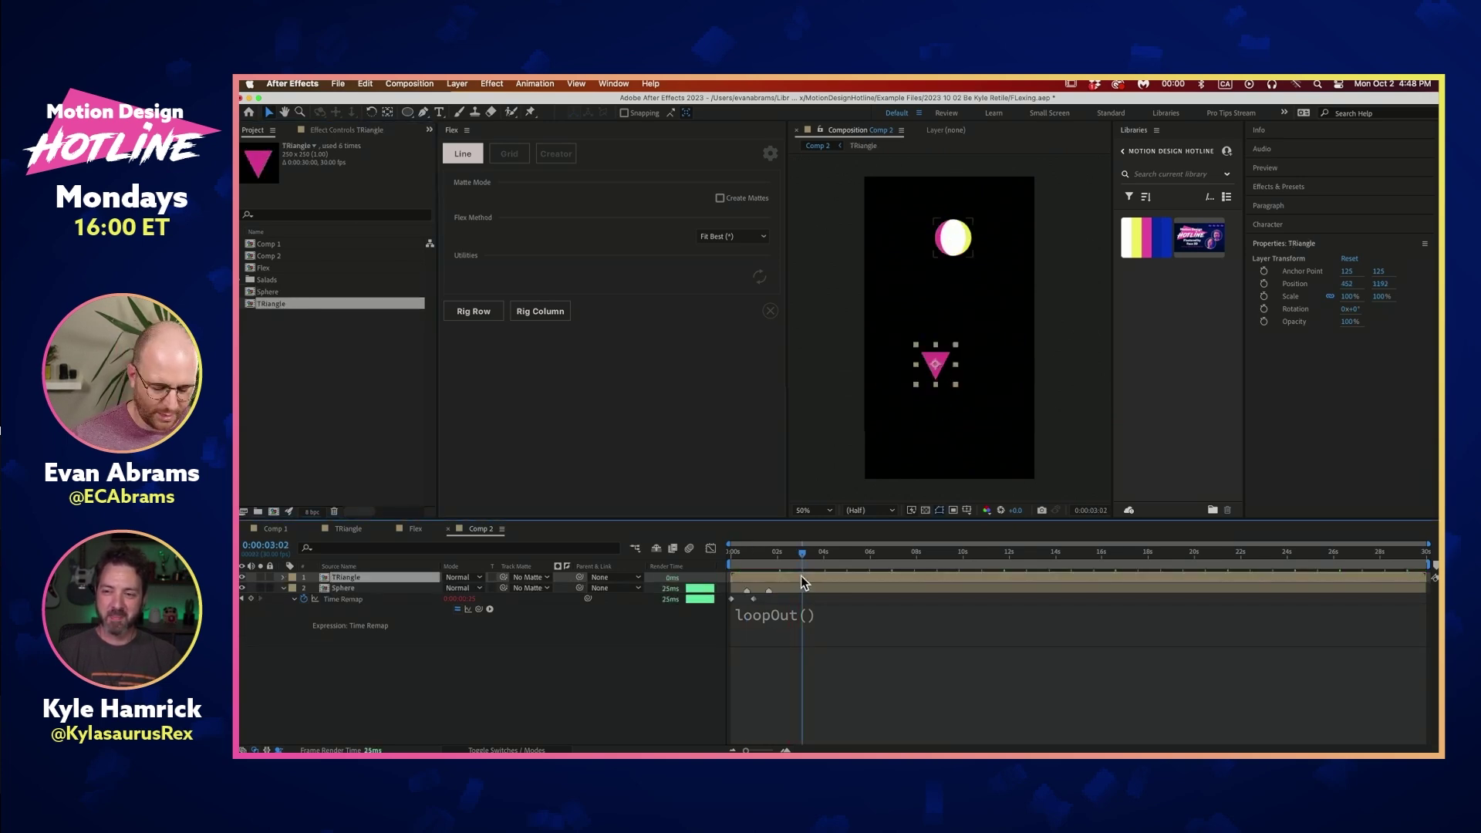
pyautogui.press('Home')
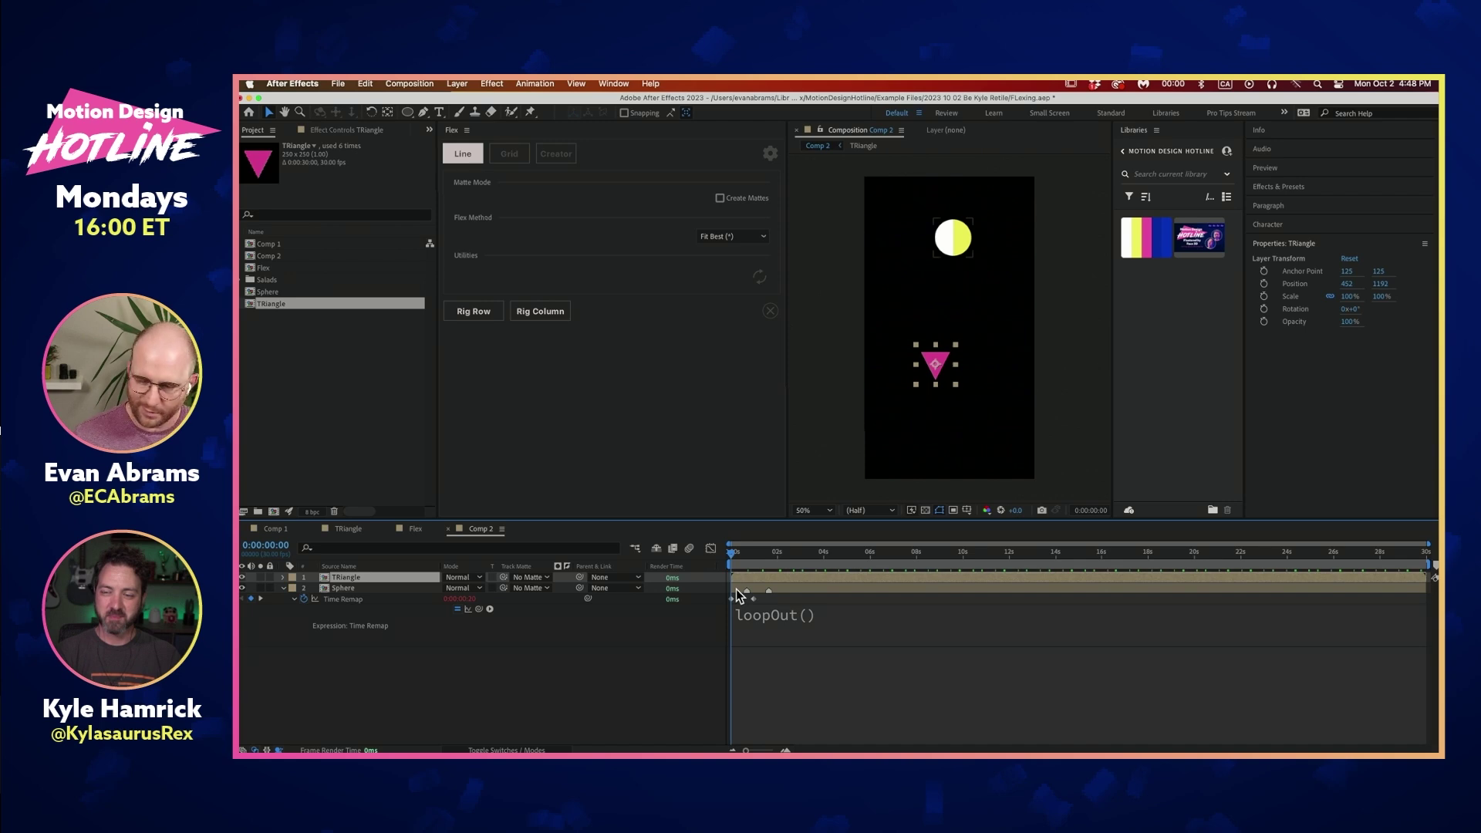
pyautogui.click(456, 84)
pyautogui.moveTo(536, 254)
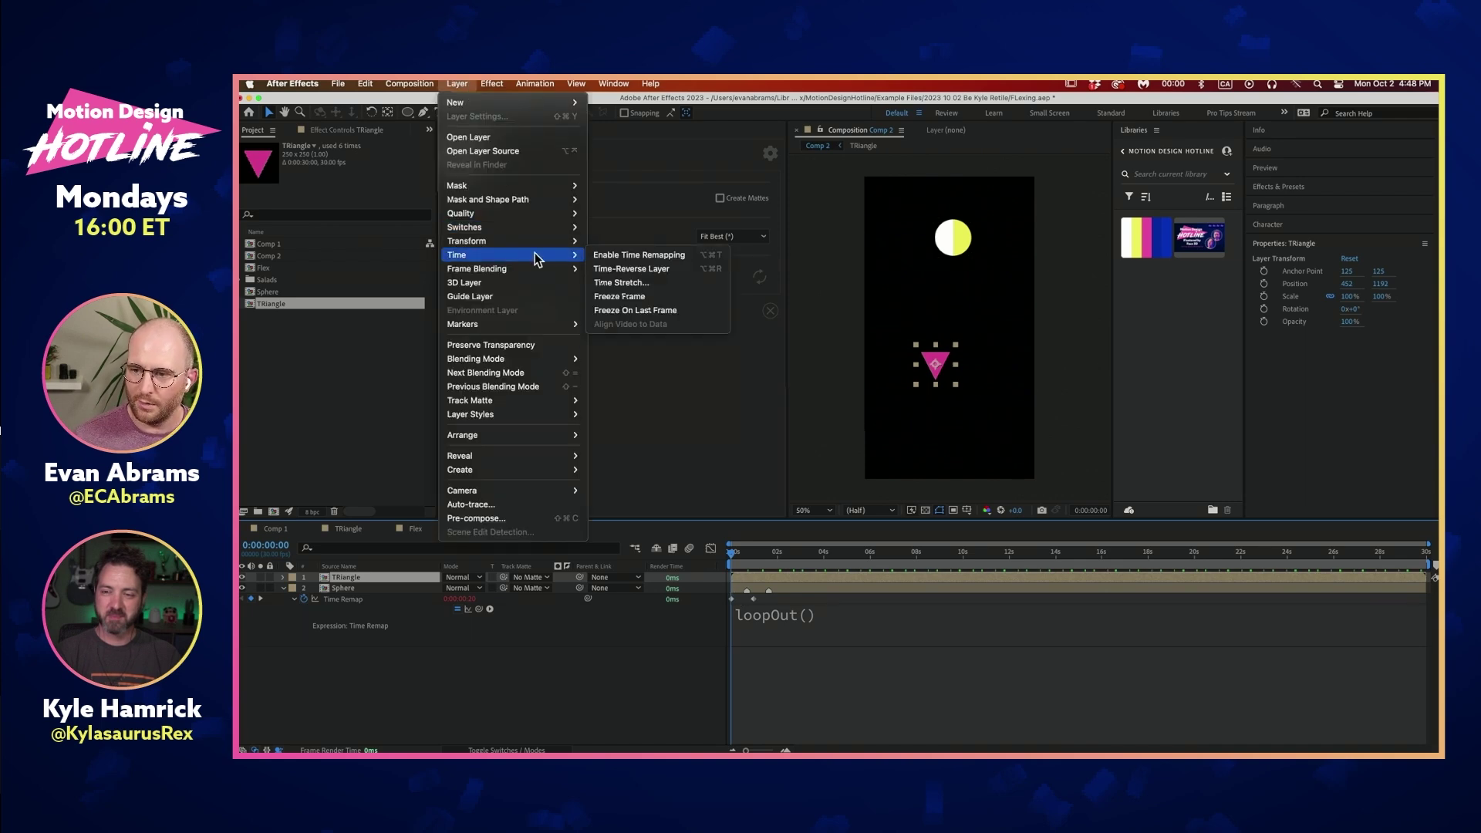
pyautogui.click(617, 258)
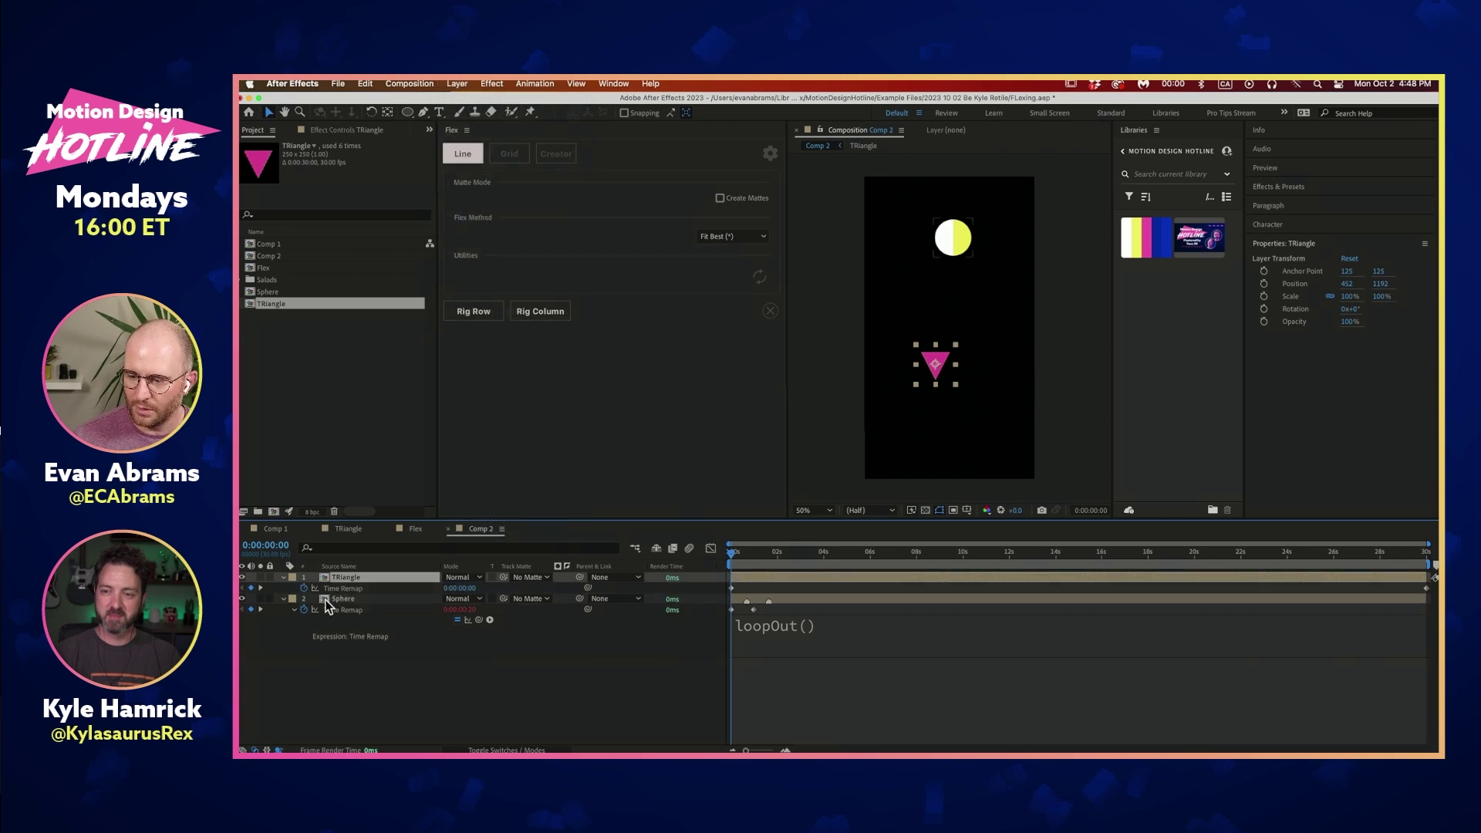
pyautogui.press('space')
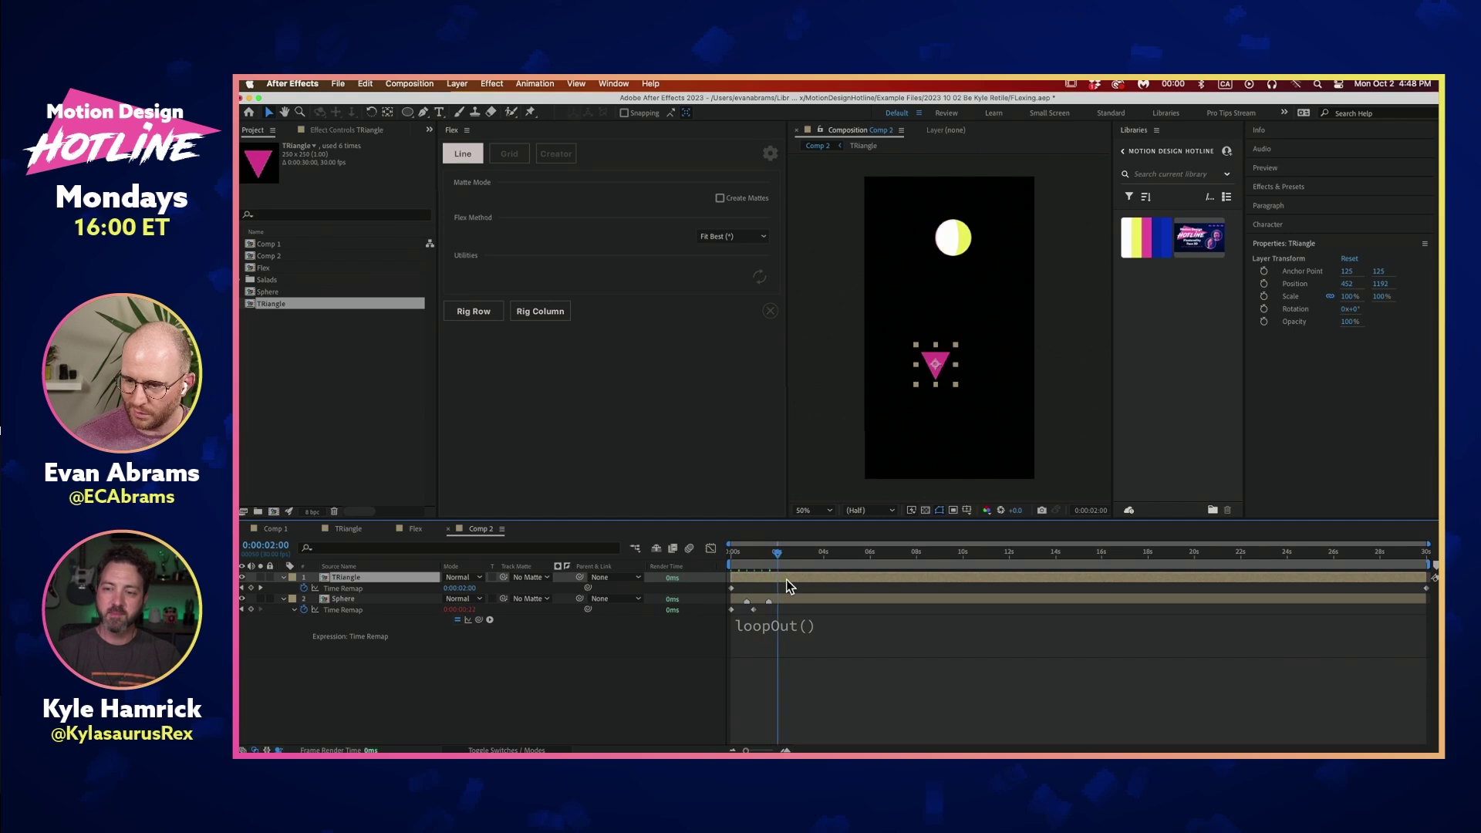
# Keyframe the TRiangle layer's Time Remap at 0:00:02:00 in place of its end keyframe and apply a loopOut() expression to it
pyautogui.click(250, 587)
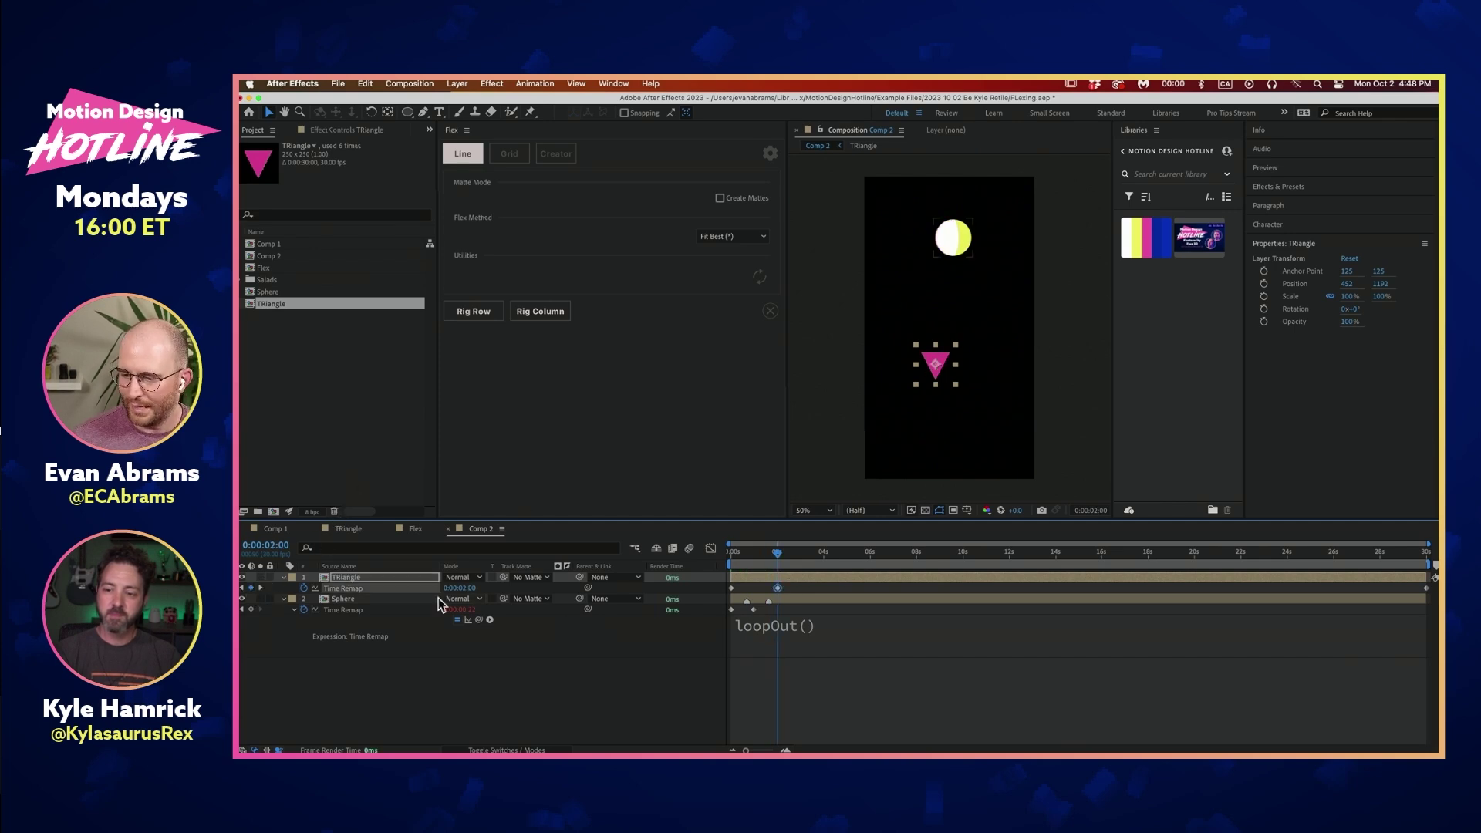
pyautogui.click(253, 590)
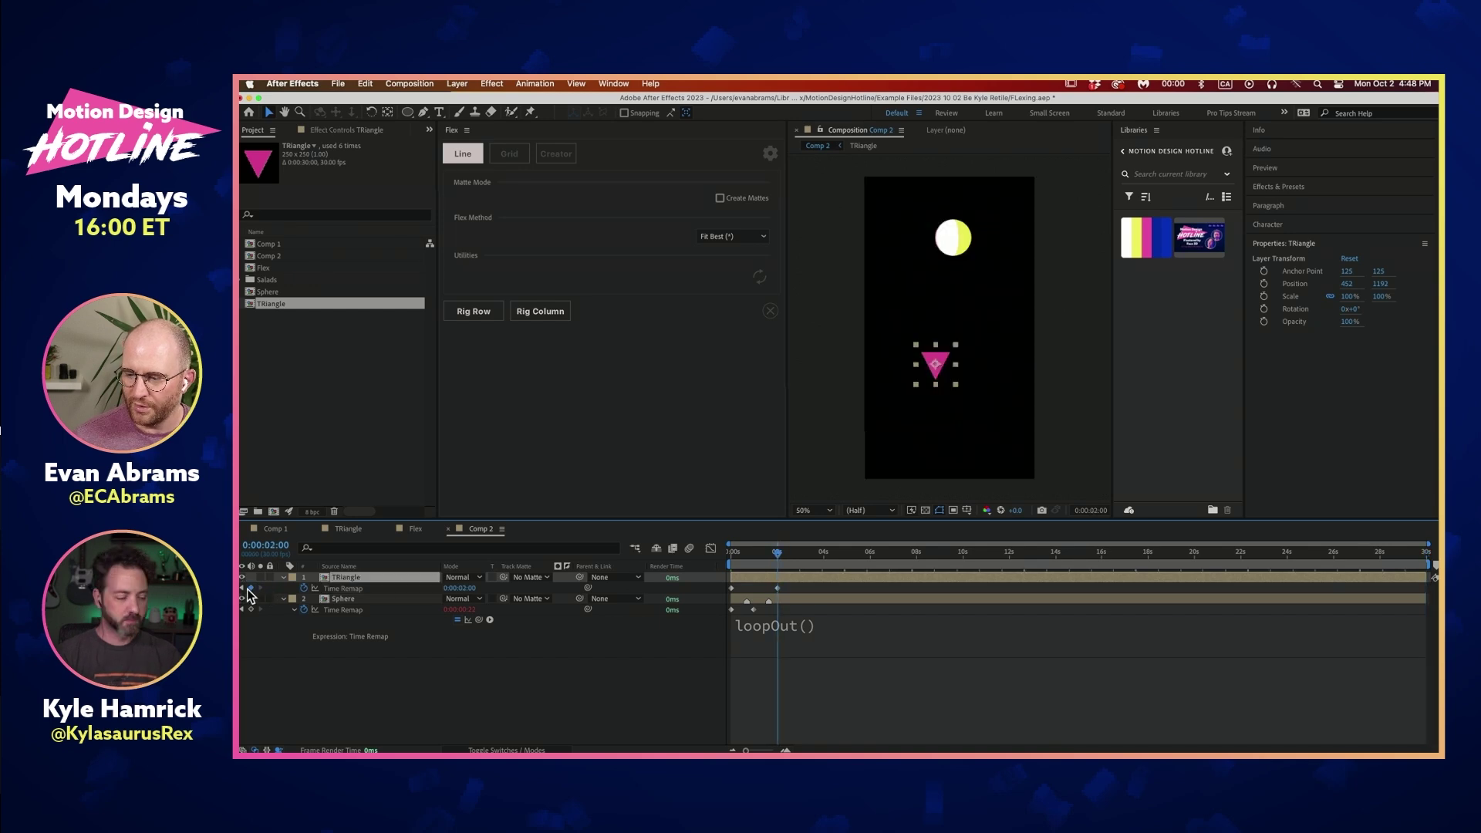
pyautogui.keyDown('alt'); pyautogui.click(304, 589); pyautogui.keyUp('alt')
pyautogui.write('lo')
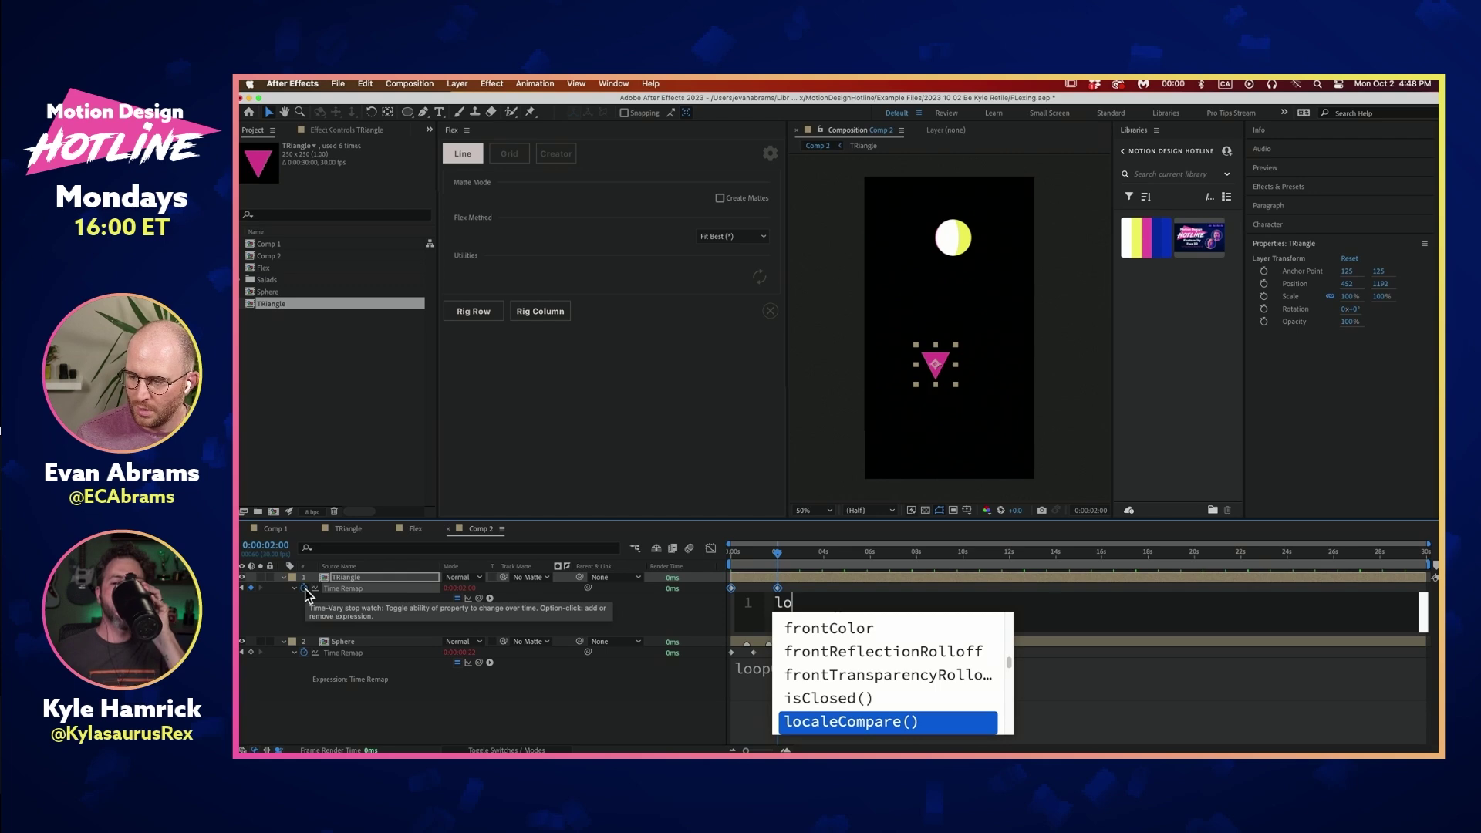
pyautogui.write('opO')
pyautogui.press('Return')
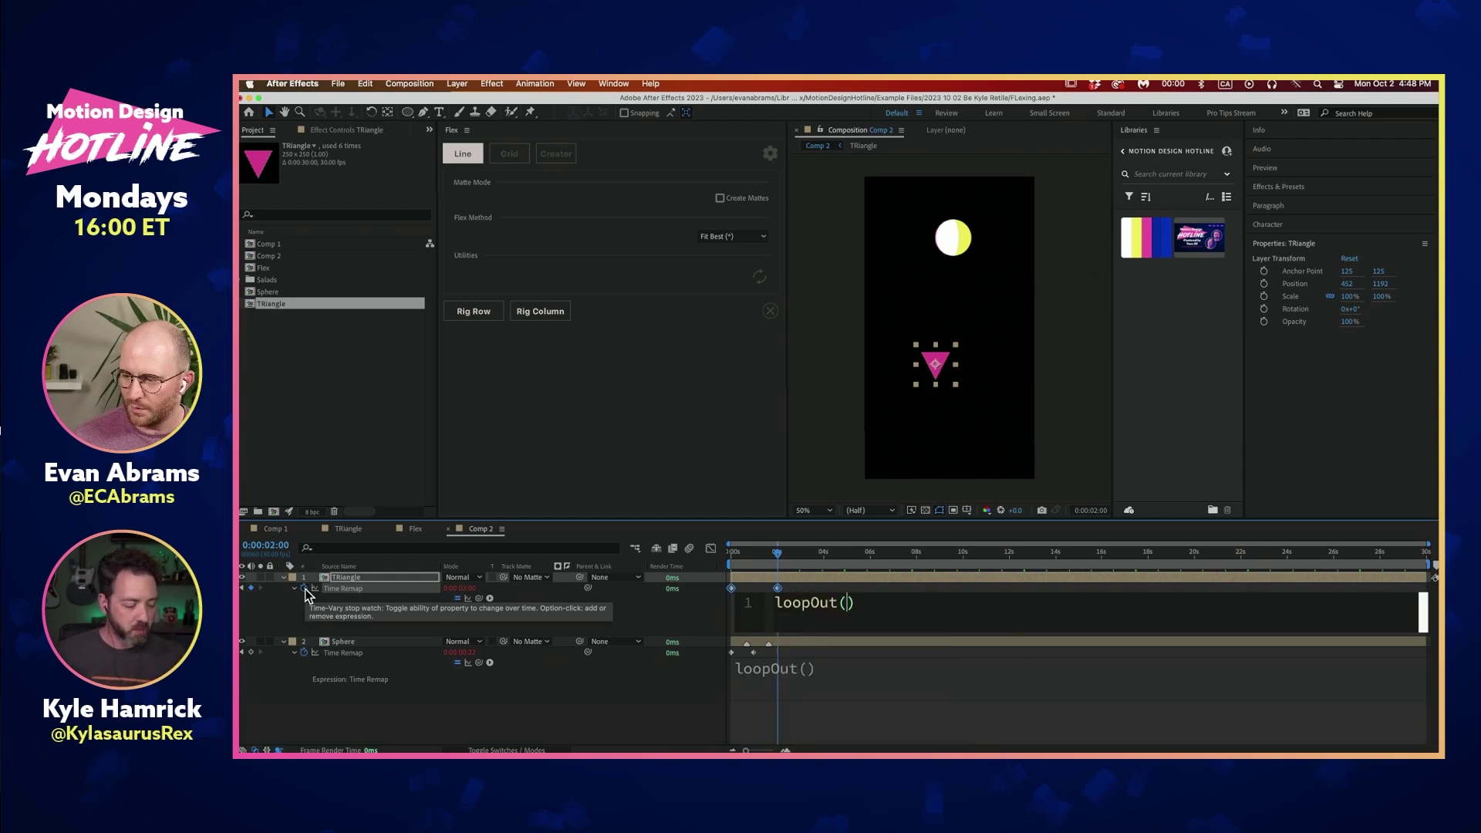
pyautogui.press('KP_Enter')
# Play back the looping shapes and shift the TRiangle's Time Remap keyframes about one second earlier
pyautogui.press('space')
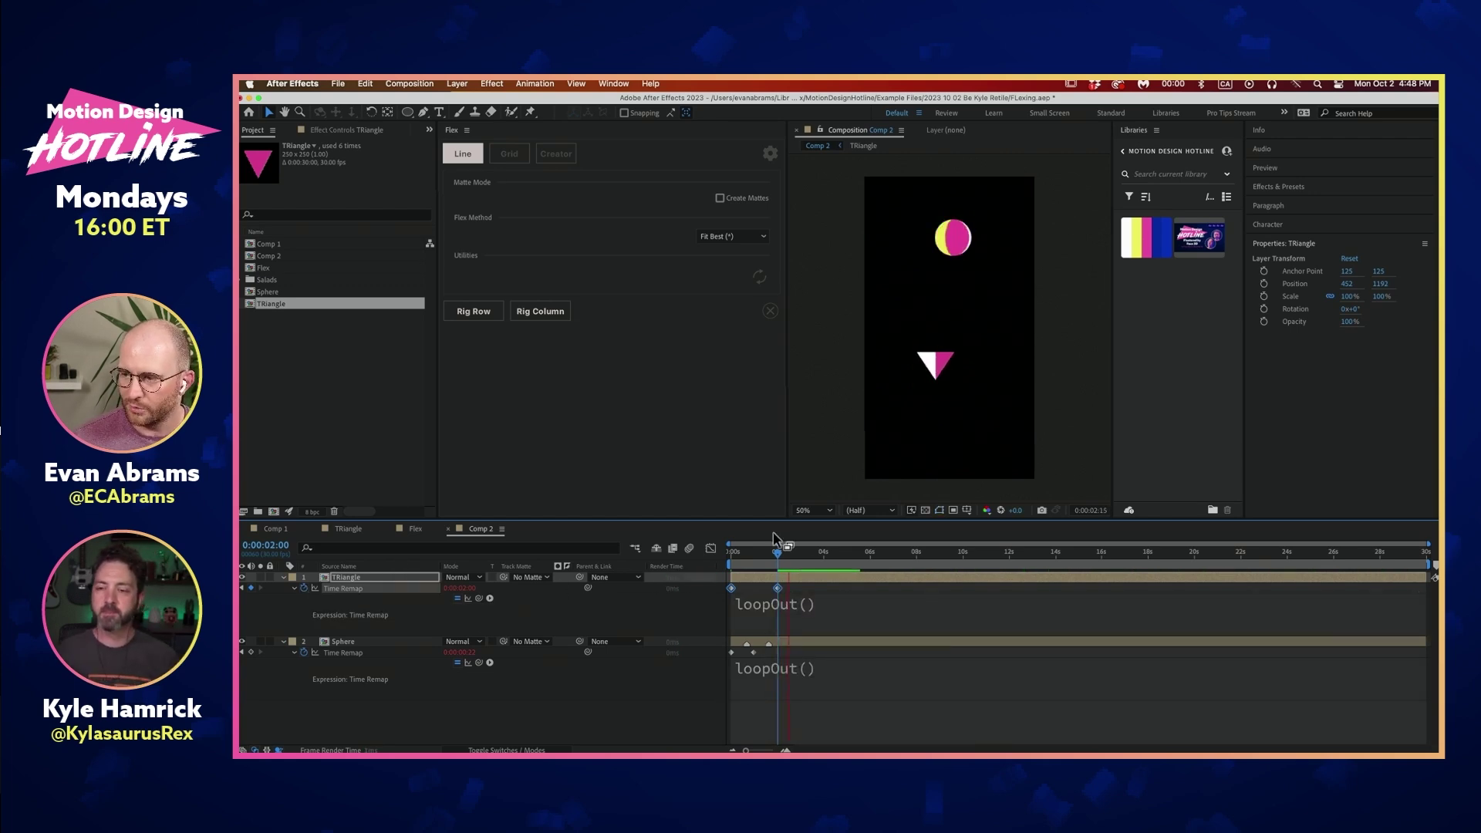
pyautogui.click(777, 589)
pyautogui.moveTo(784, 591); pyautogui.dragTo(761, 591)
# Duplicate the sphere once and the triangle twice, arranging the five shapes in a loose vertical column
pyautogui.press('super+d')
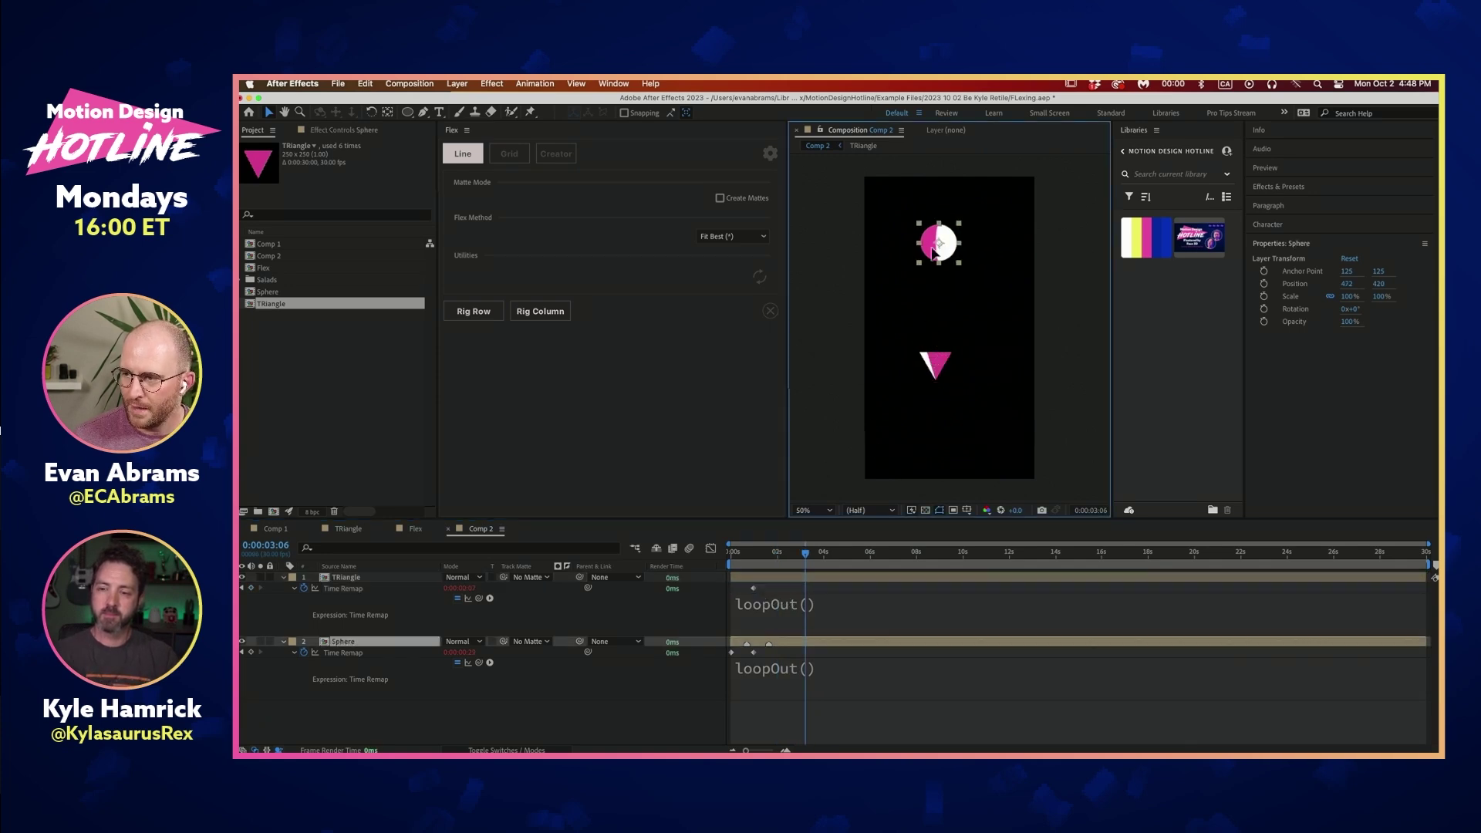
pyautogui.moveTo(933, 383); pyautogui.dragTo(929, 447)
pyautogui.press('super+d')
pyautogui.click(937, 257)
pyautogui.moveTo(937, 258)
pyautogui.mouseDown()
pyautogui.moveTo(935, 294)
pyautogui.moveTo(939, 241)
pyautogui.mouseUp()
pyautogui.press('super+d')
pyautogui.moveTo(947, 333)
pyautogui.mouseDown()
pyautogui.moveTo(965, 287)
pyautogui.moveTo(932, 336)
pyautogui.mouseUp()
pyautogui.click(943, 284)
pyautogui.moveTo(943, 284); pyautogui.dragTo(938, 281)
pyautogui.moveTo(937, 355); pyautogui.dragTo(942, 350)
# Try to rig all five shape layers as a column with Flex in Line mode
pyautogui.moveTo(995, 228); pyautogui.dragTo(906, 494)
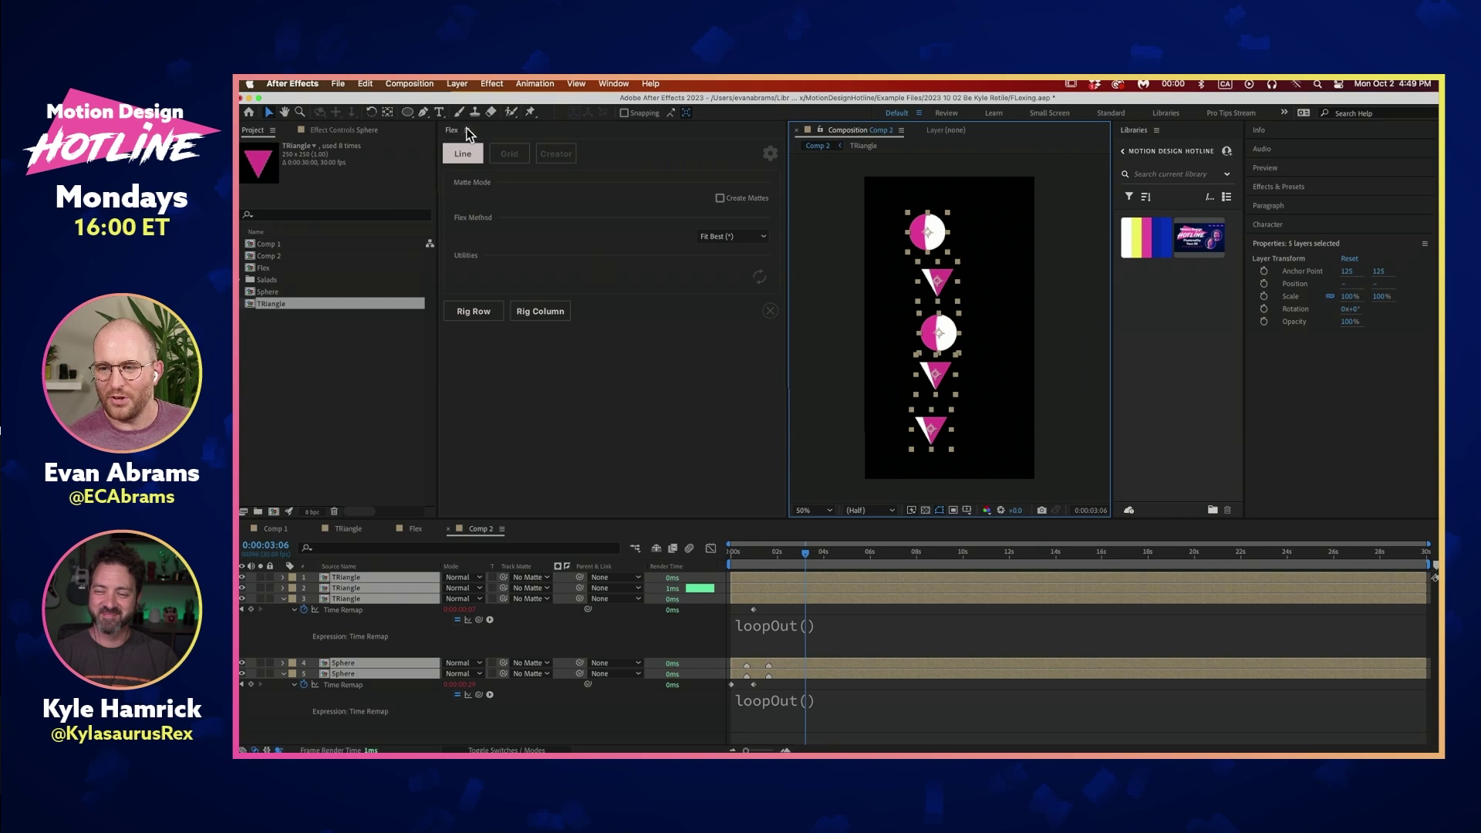
pyautogui.click(463, 154)
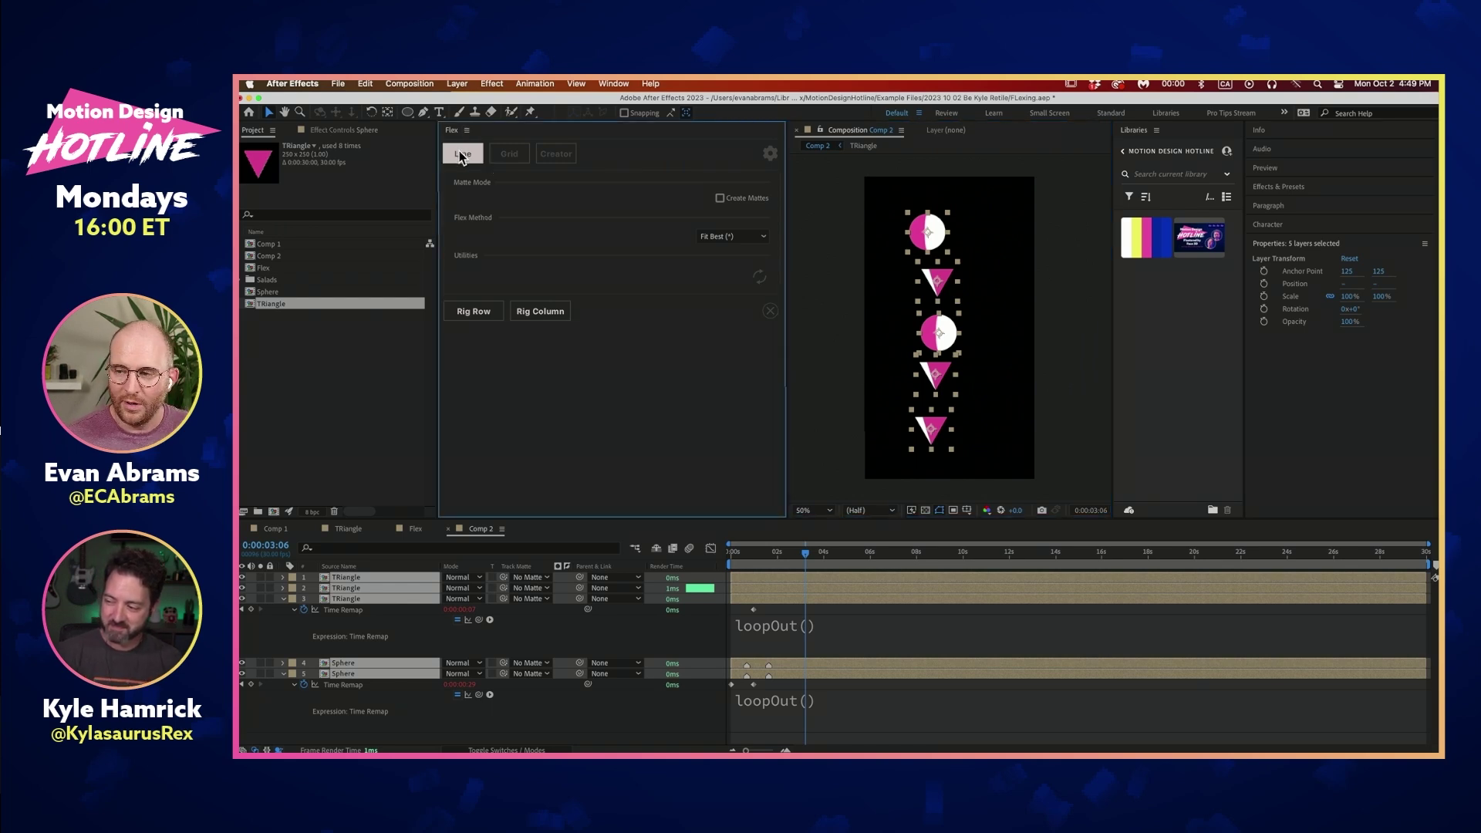
pyautogui.click(561, 314)
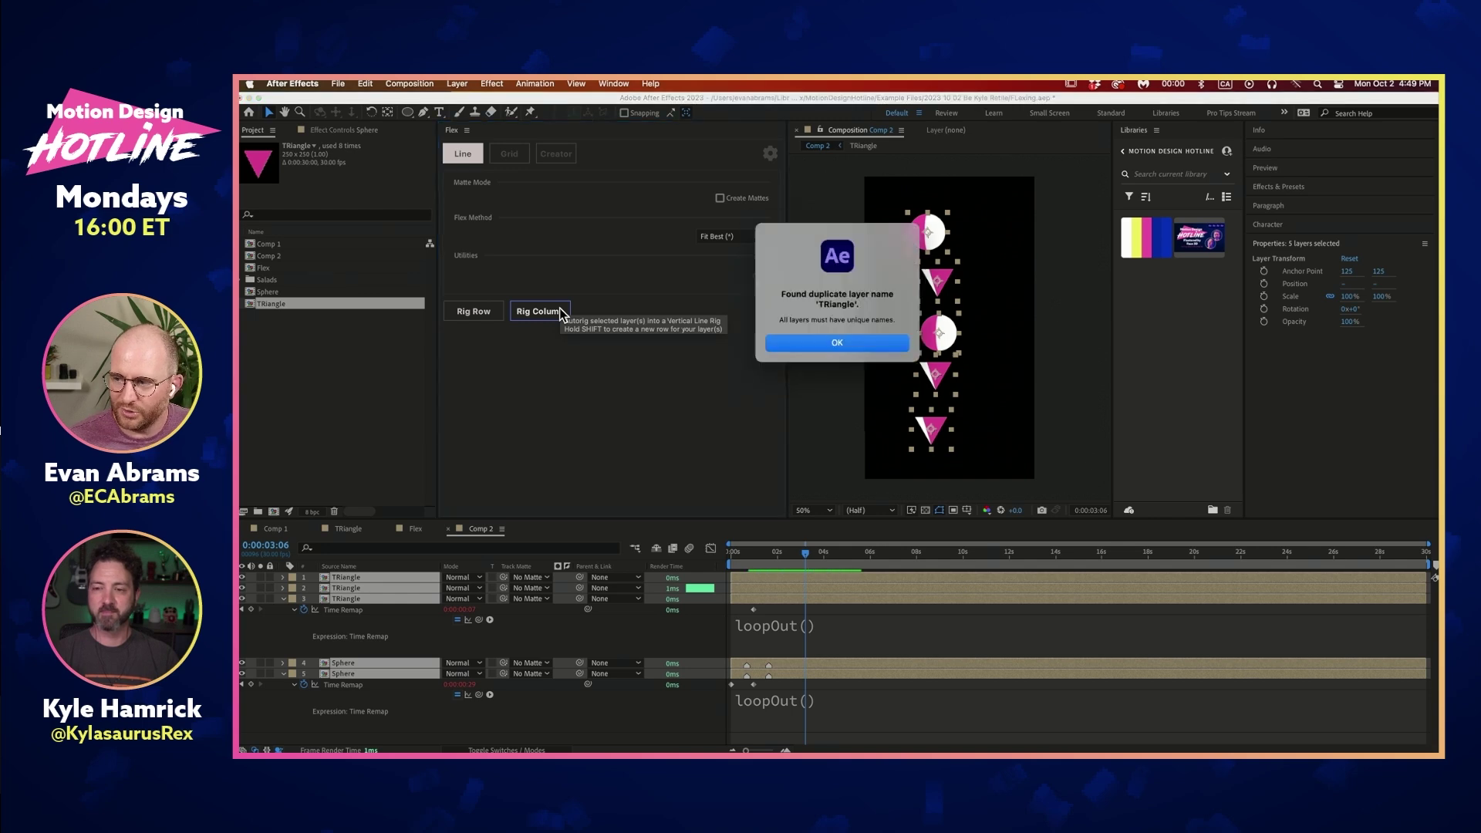
pyautogui.click(887, 349)
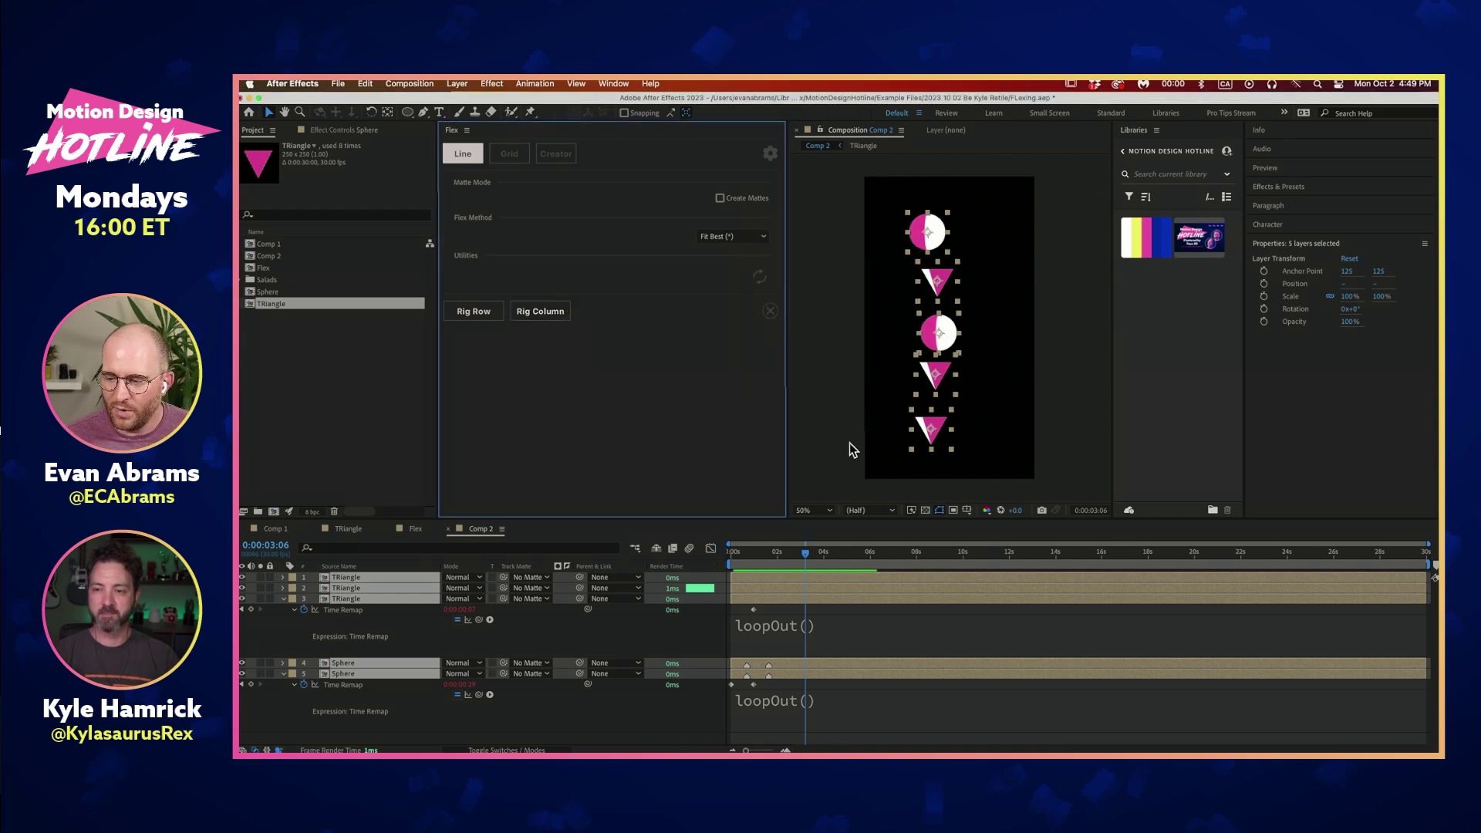
# Collapse the layer properties and rename the three TRiangle layers 01, 02 and 03
pyautogui.click(281, 599)
pyautogui.click(367, 581)
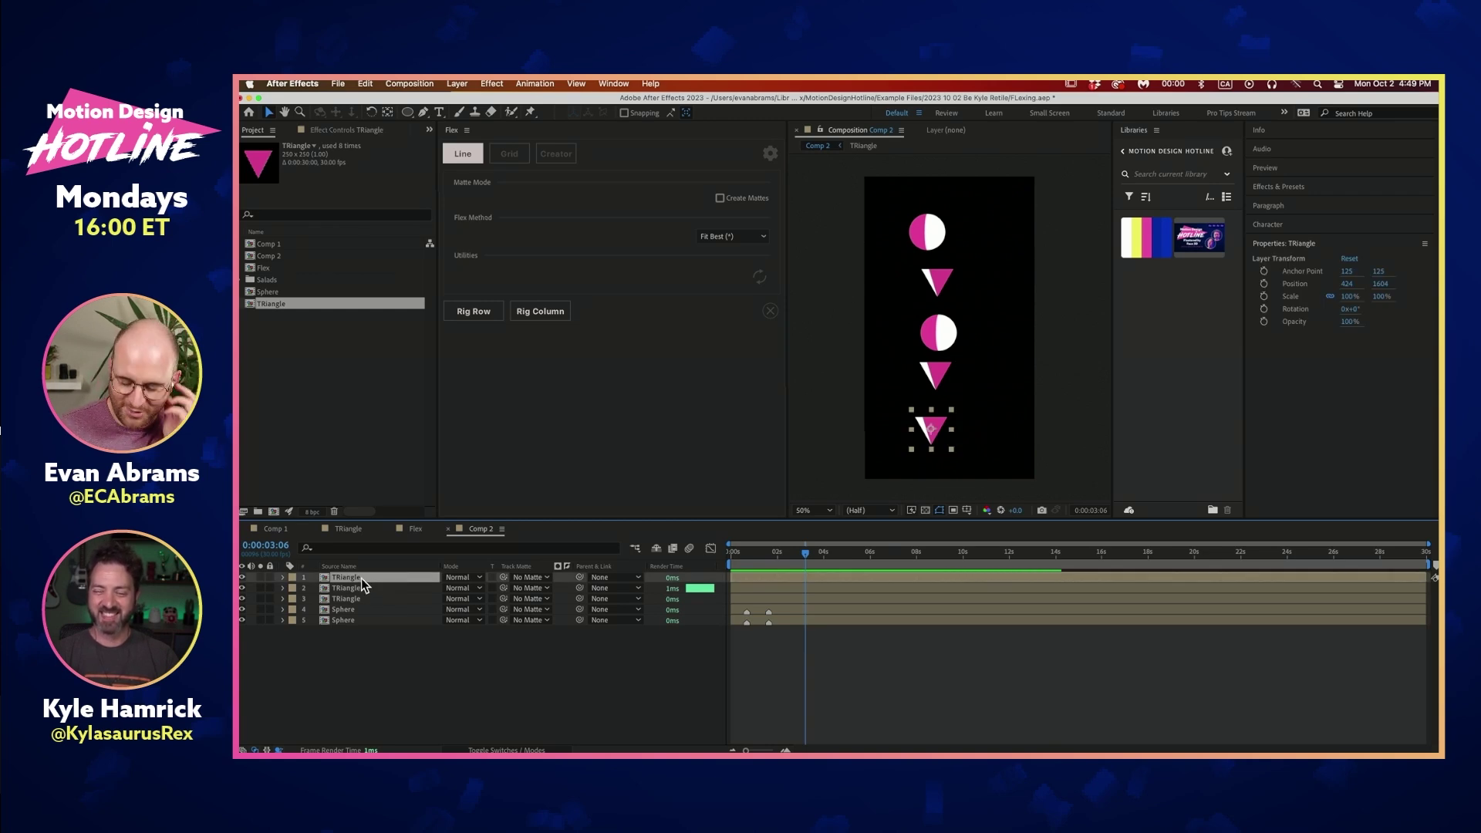
pyautogui.press('Return')
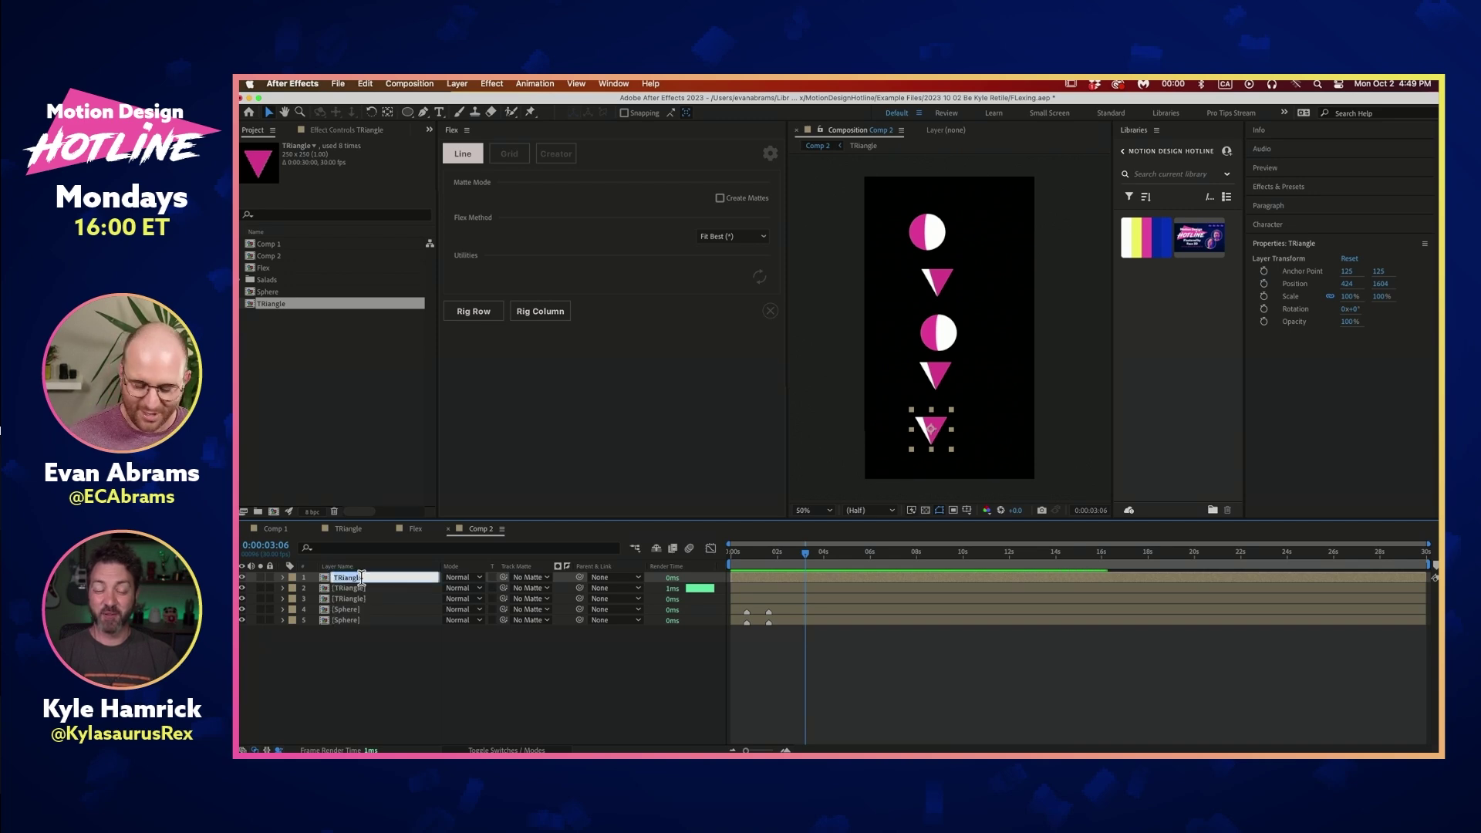
pyautogui.write('01')
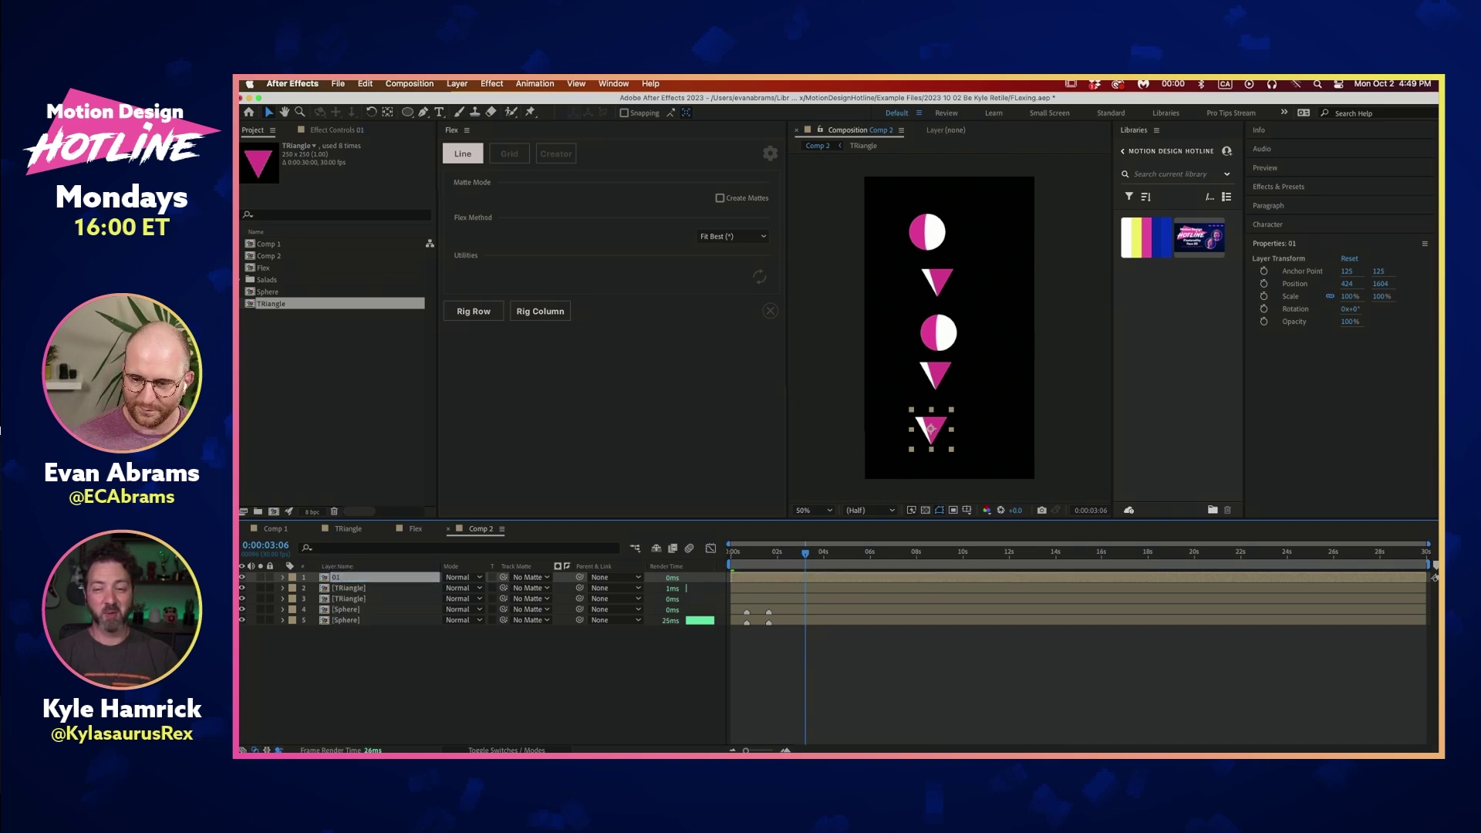
pyautogui.press('Tab')
pyautogui.write('02')
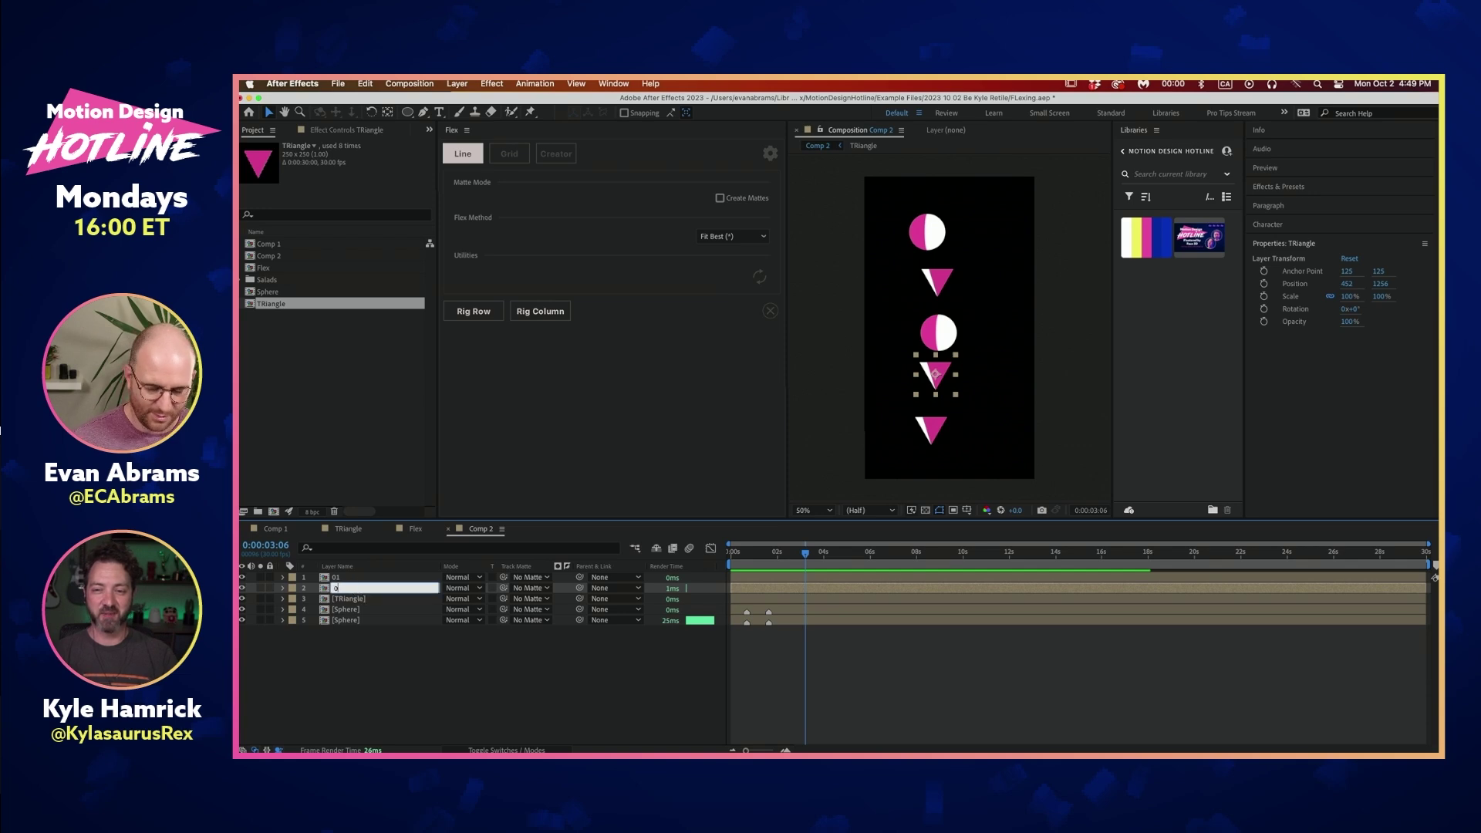
pyautogui.press('Return')
pyautogui.click(363, 599)
pyautogui.press('Return')
pyautogui.write('03')
pyautogui.press('Return')
# Rename the two Sphere layers 04 and 05
pyautogui.click(405, 610)
pyautogui.press('Return')
pyautogui.write('04')
pyautogui.press('Return')
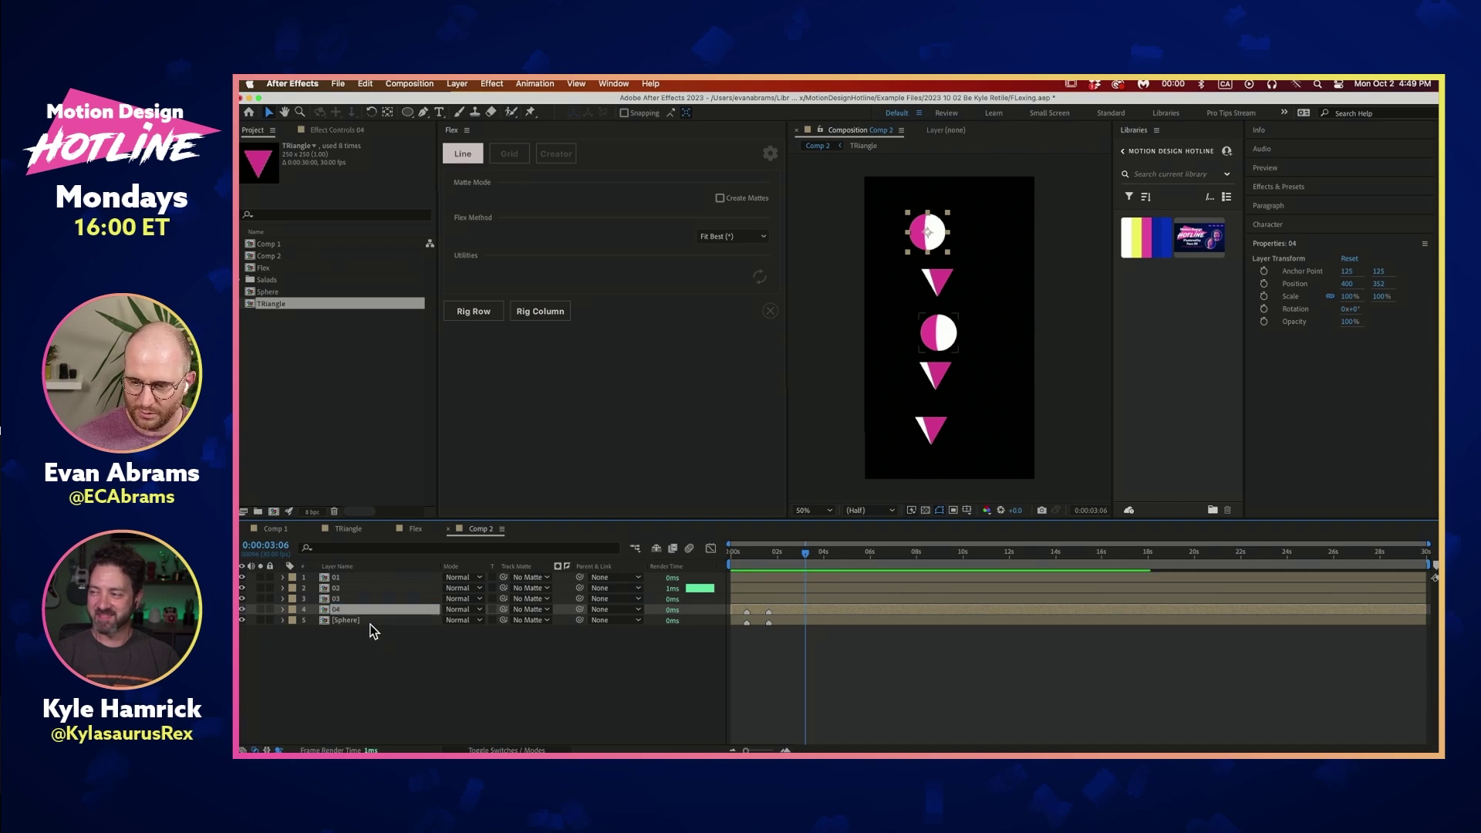
pyautogui.click(370, 622)
pyautogui.press('Return')
pyautogui.write('05')
pyautogui.press('Return')
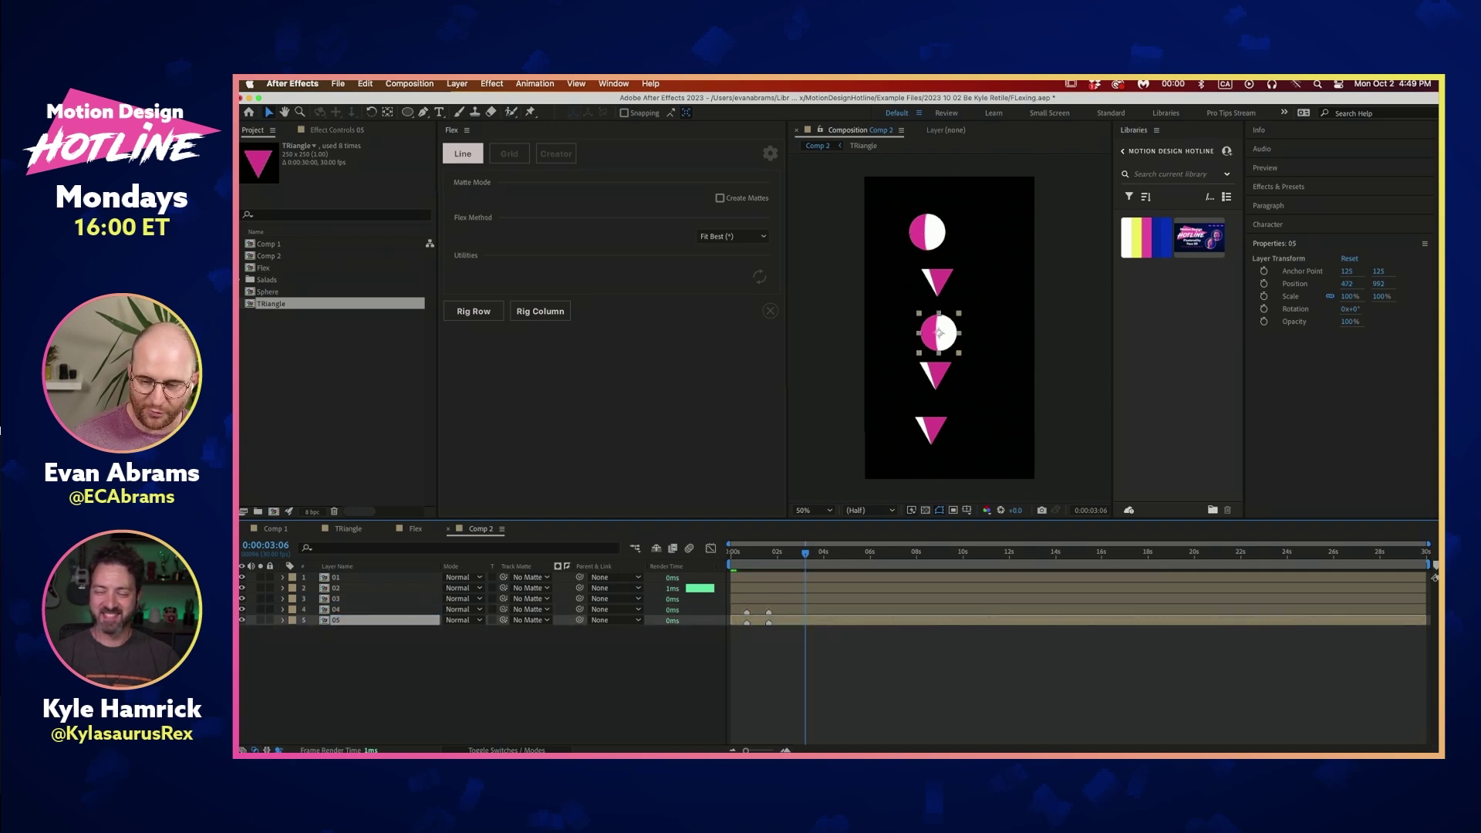
# Select all five renamed layers and rig them as a Flex column
pyautogui.click(907, 713)
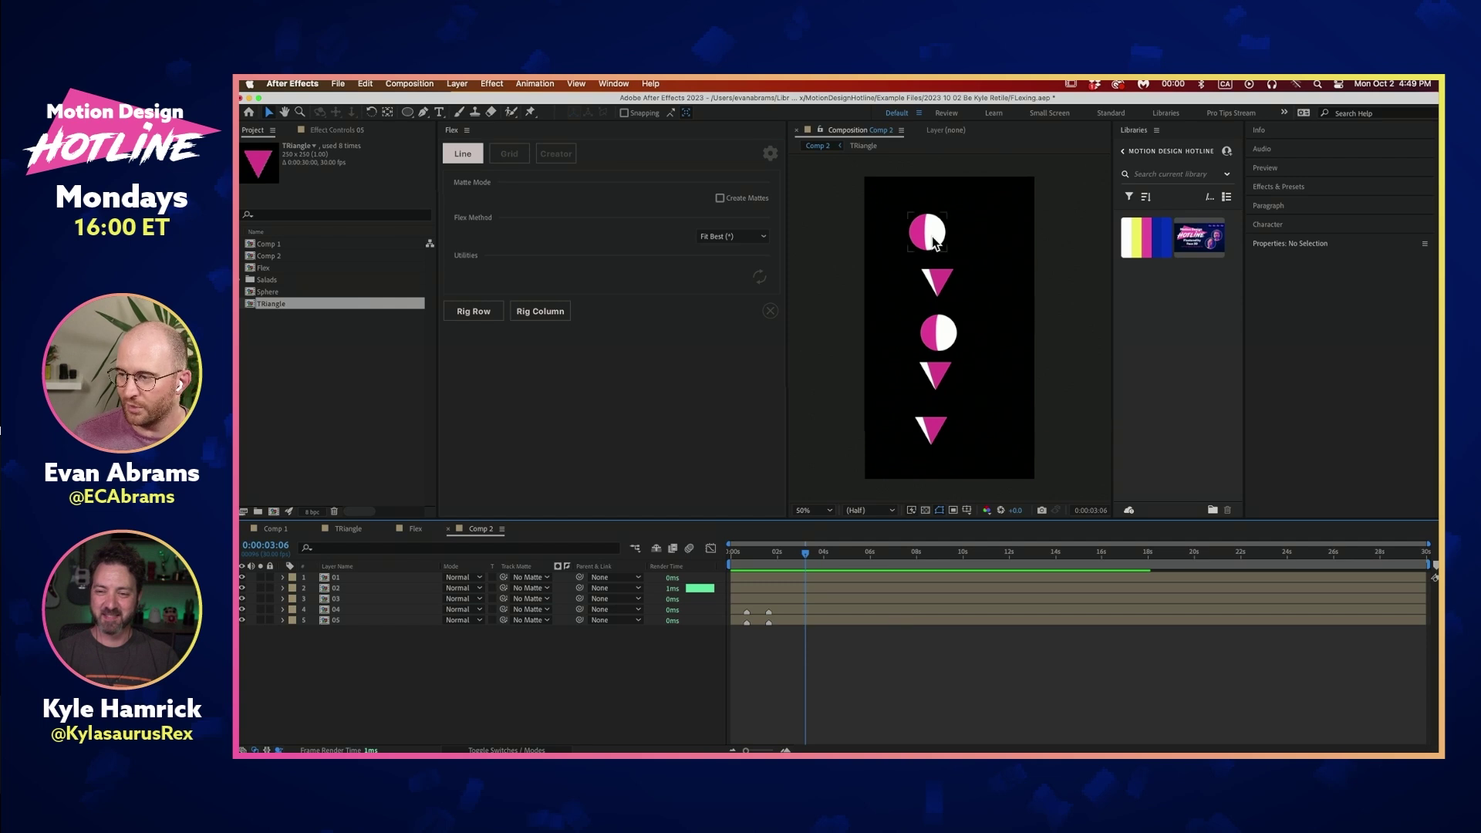
pyautogui.moveTo(877, 225); pyautogui.dragTo(974, 468)
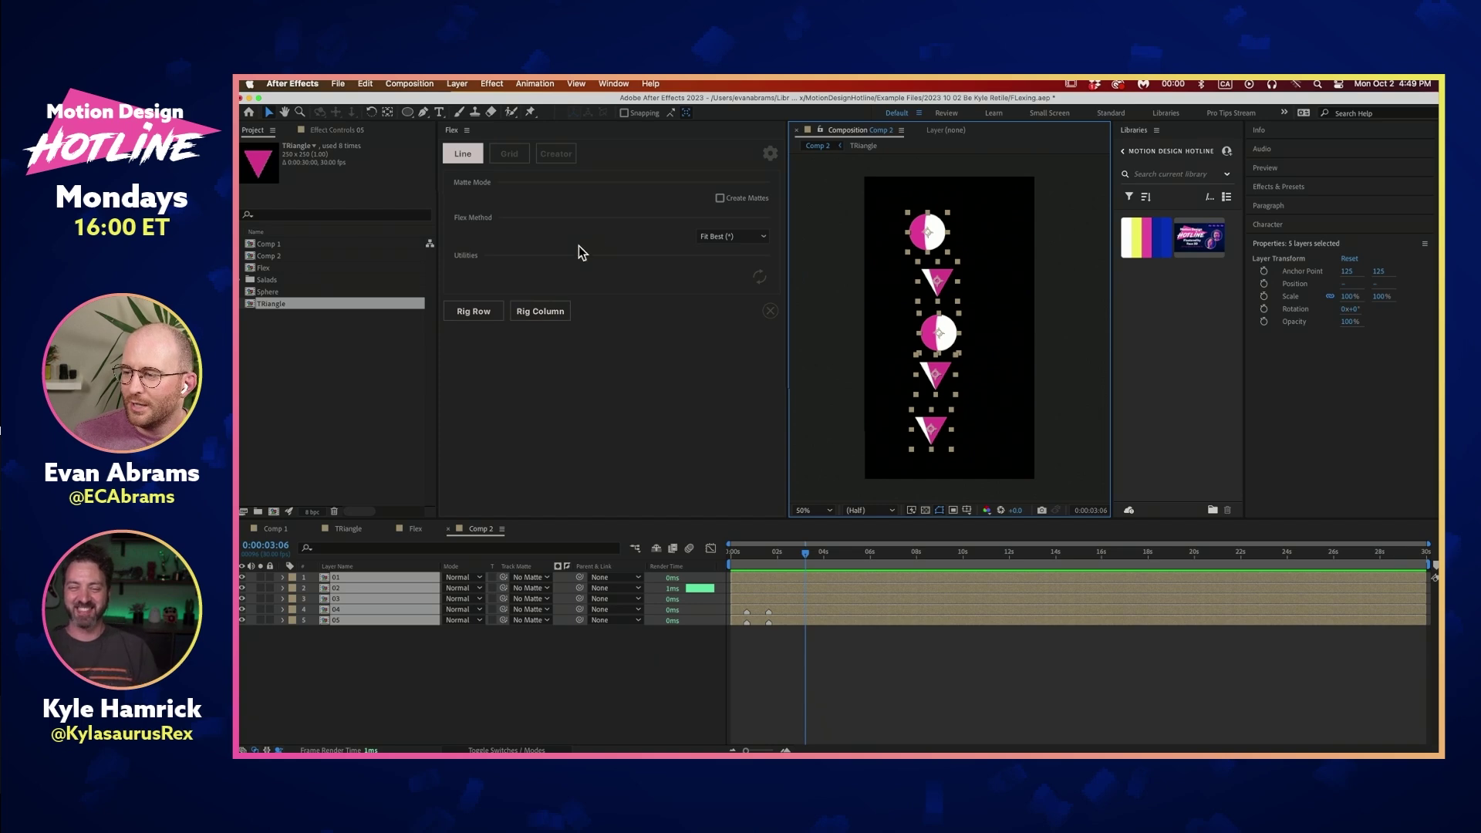
pyautogui.click(533, 312)
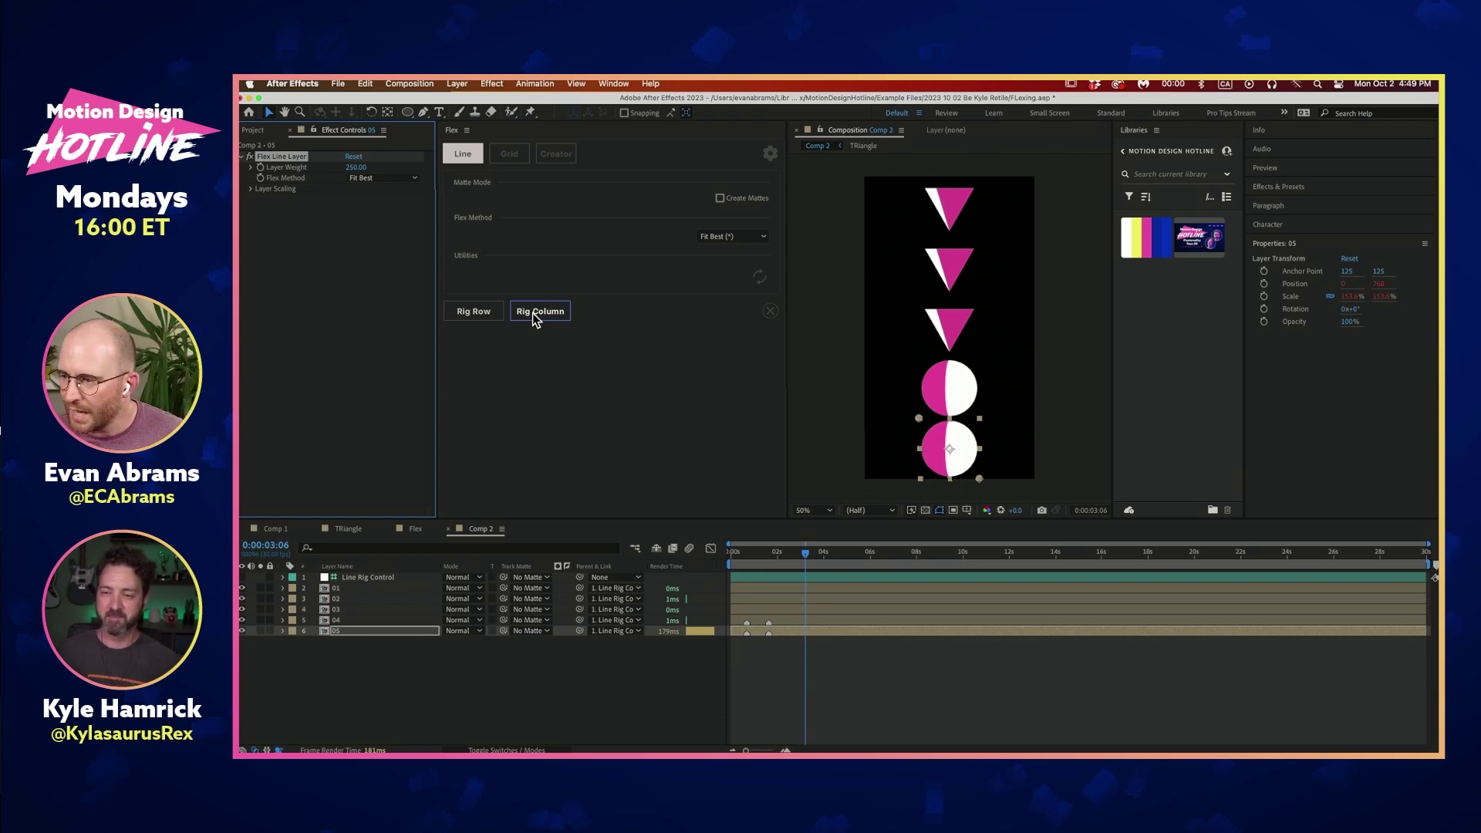
# Increase the Gutter on the Line Rig Control layer and select all five shapes to examine the spacing between them
pyautogui.click(400, 577)
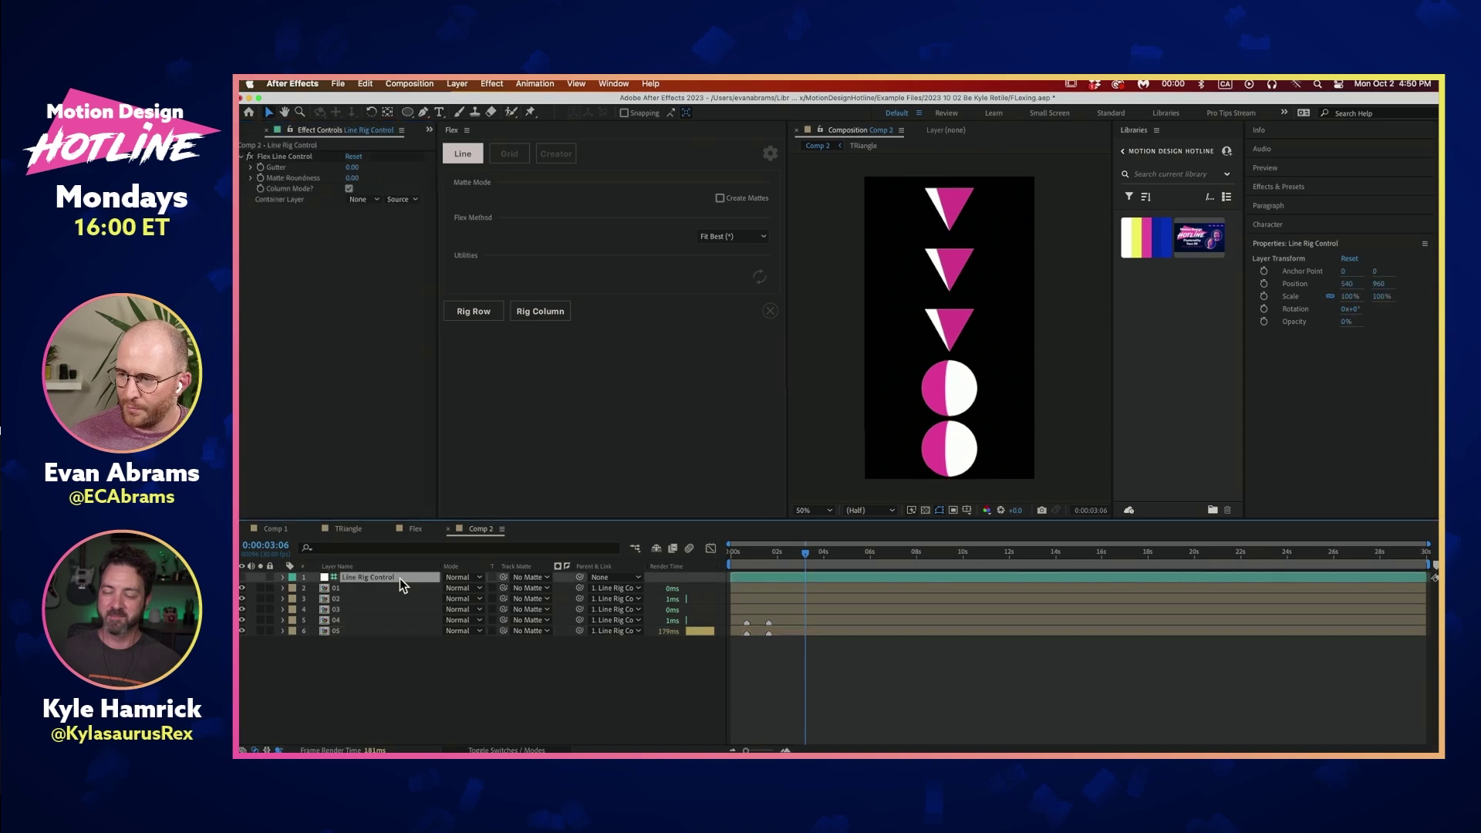
pyautogui.click(290, 156)
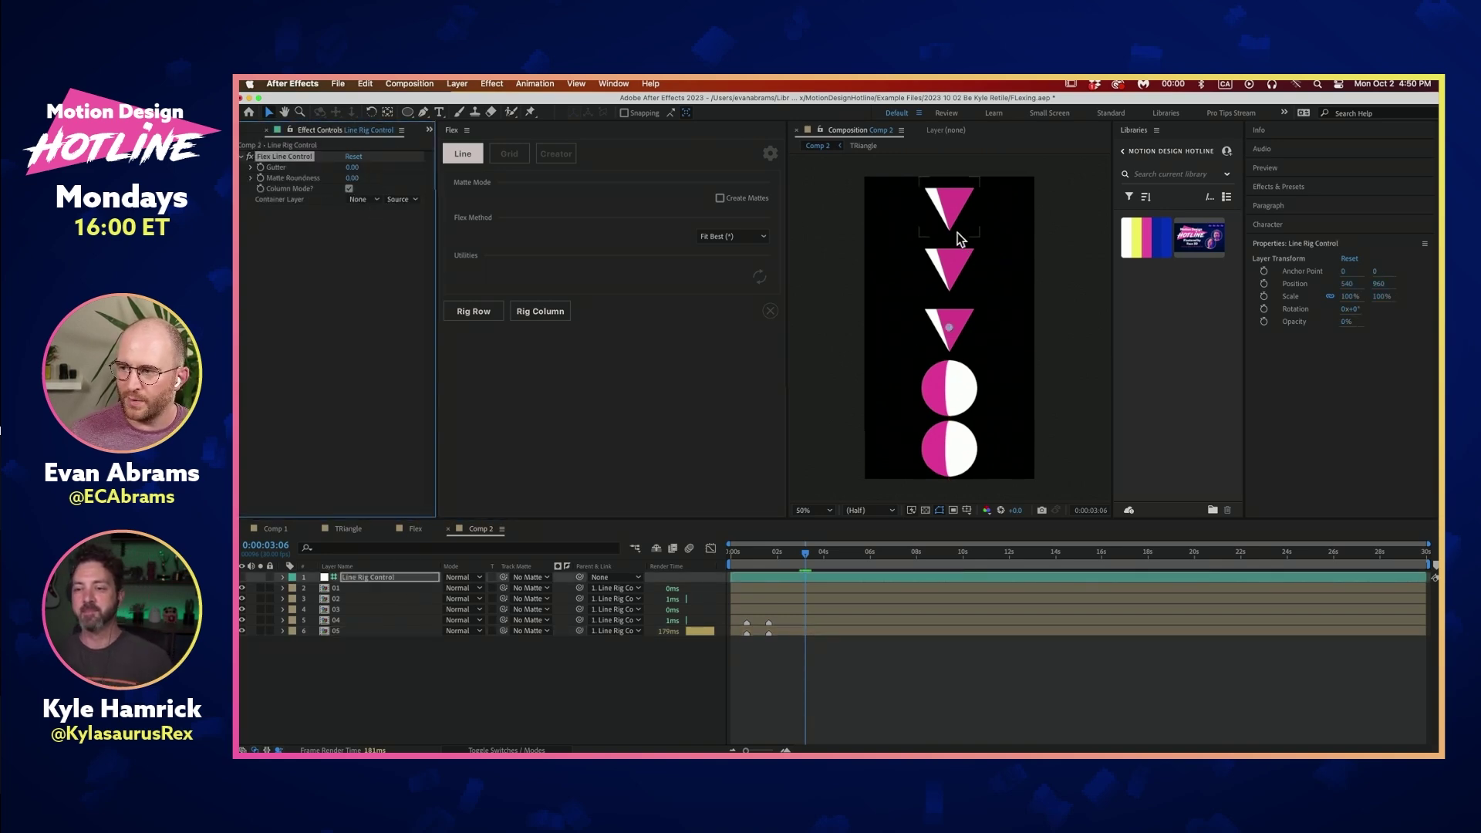
pyautogui.moveTo(937, 414); pyautogui.dragTo(955, 199)
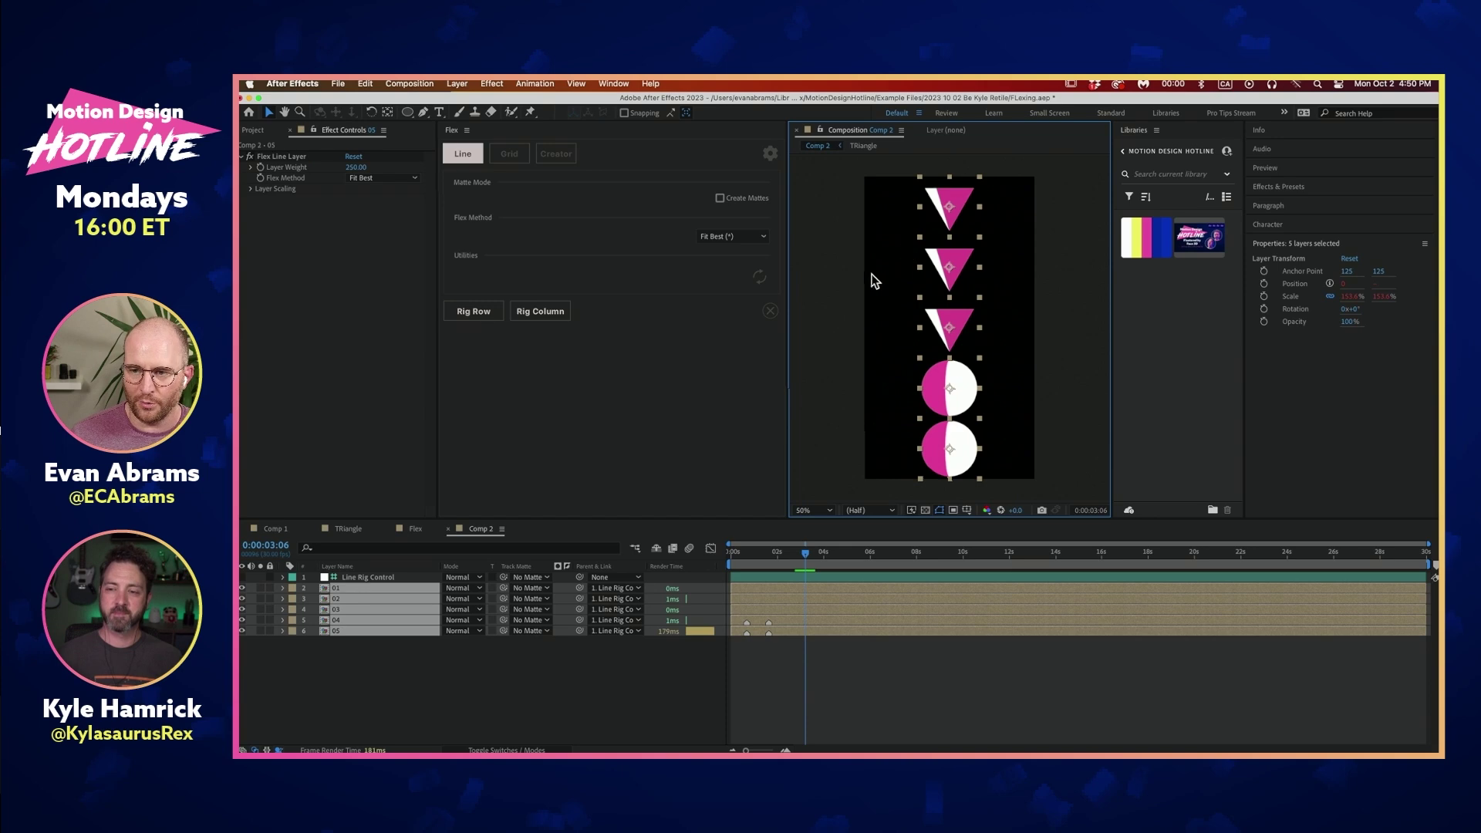
pyautogui.click(384, 579)
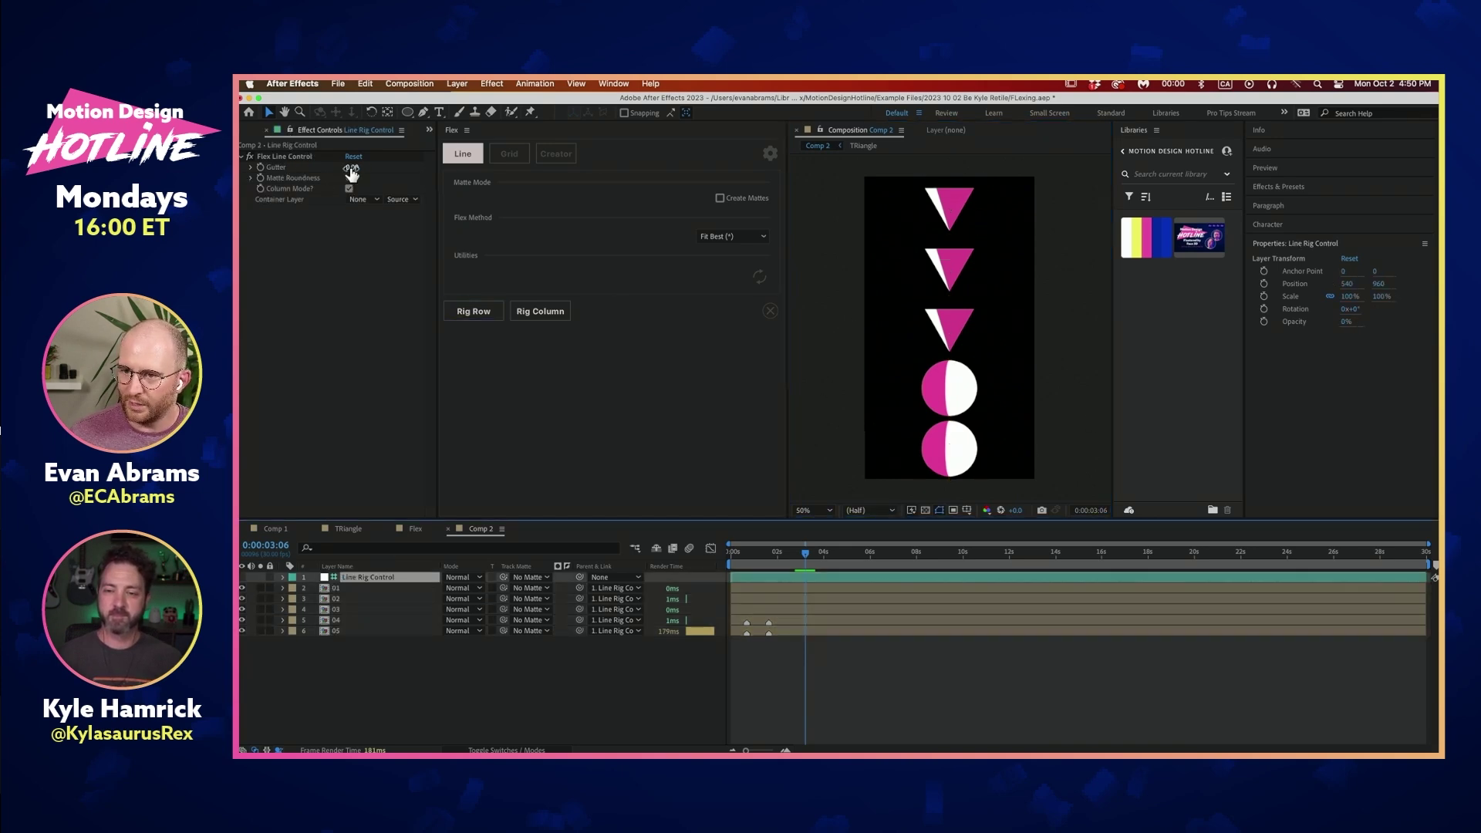
pyautogui.moveTo(351, 171); pyautogui.dragTo(373, 174)
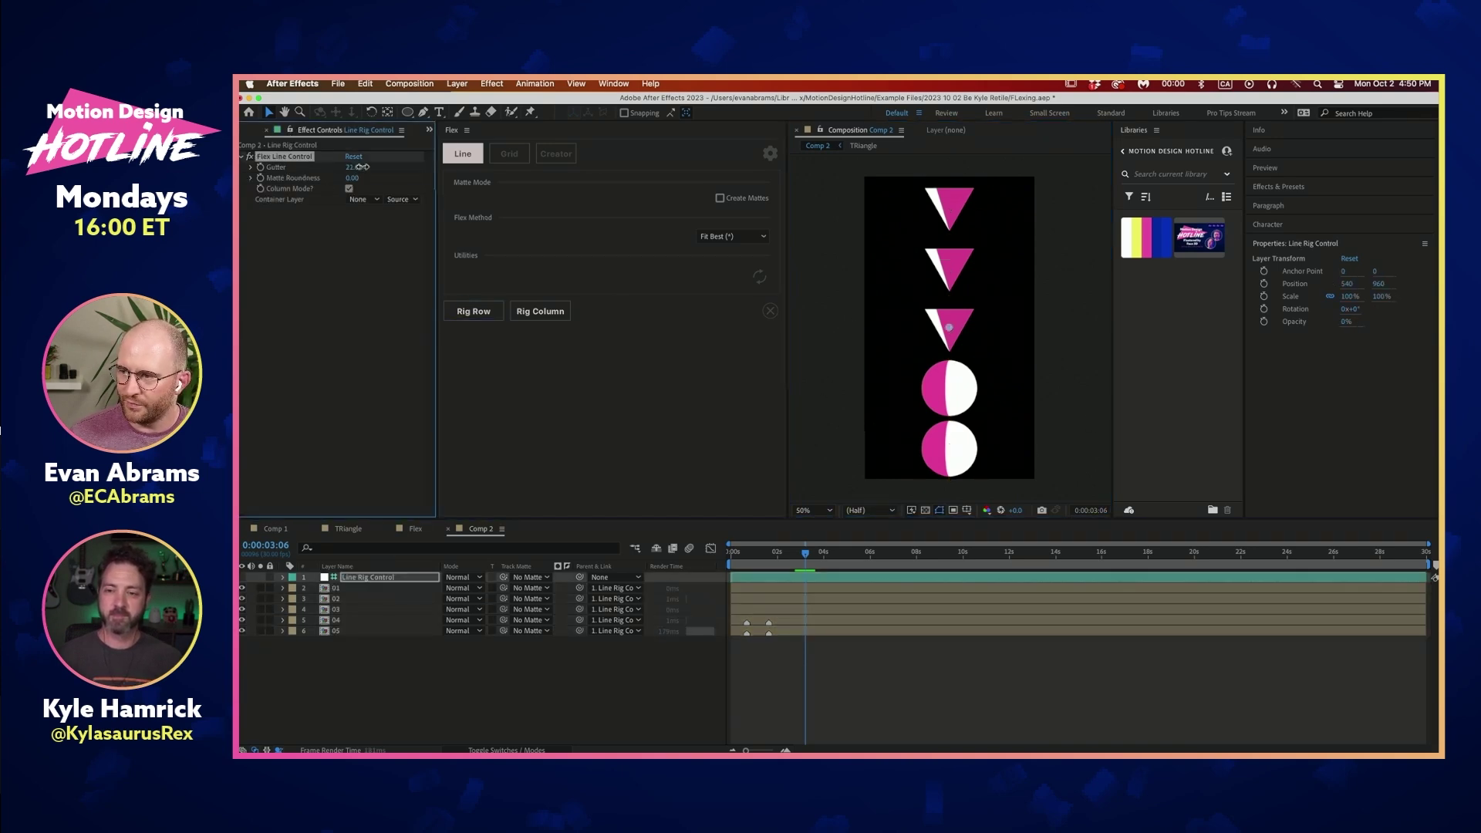
pyautogui.click(951, 213)
pyautogui.keyDown('shift'); pyautogui.click(949, 267); pyautogui.keyUp('shift')
pyautogui.keyDown('shift'); pyautogui.click(948, 328); pyautogui.keyUp('shift')
pyautogui.keyDown('shift'); pyautogui.click(949, 388); pyautogui.keyUp('shift')
pyautogui.keyDown('shift'); pyautogui.click(953, 453); pyautogui.keyUp('shift')
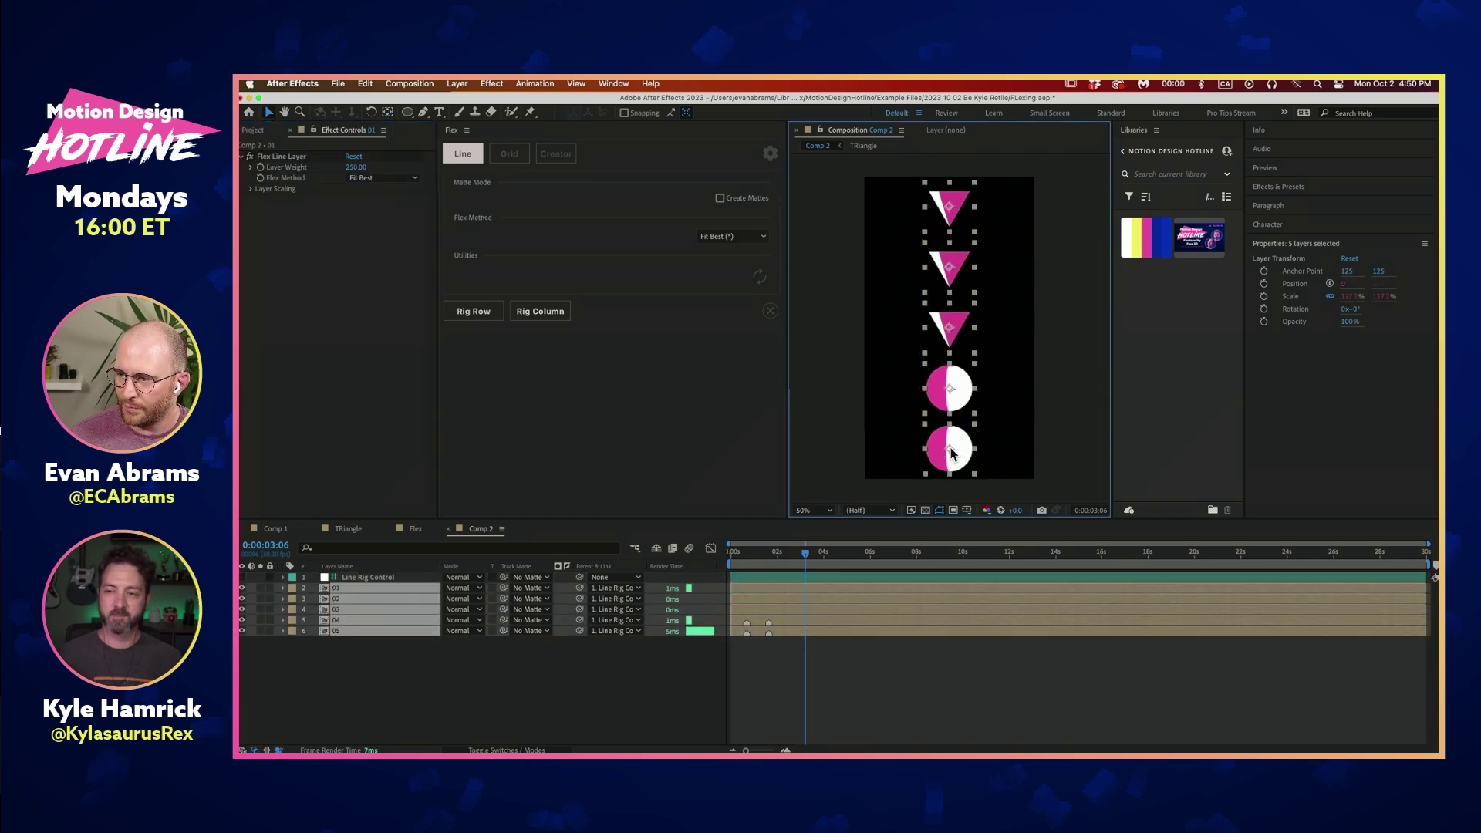
# Set the Line Rig Control's Gutter to 0
pyautogui.click(363, 577)
pyautogui.click(352, 167)
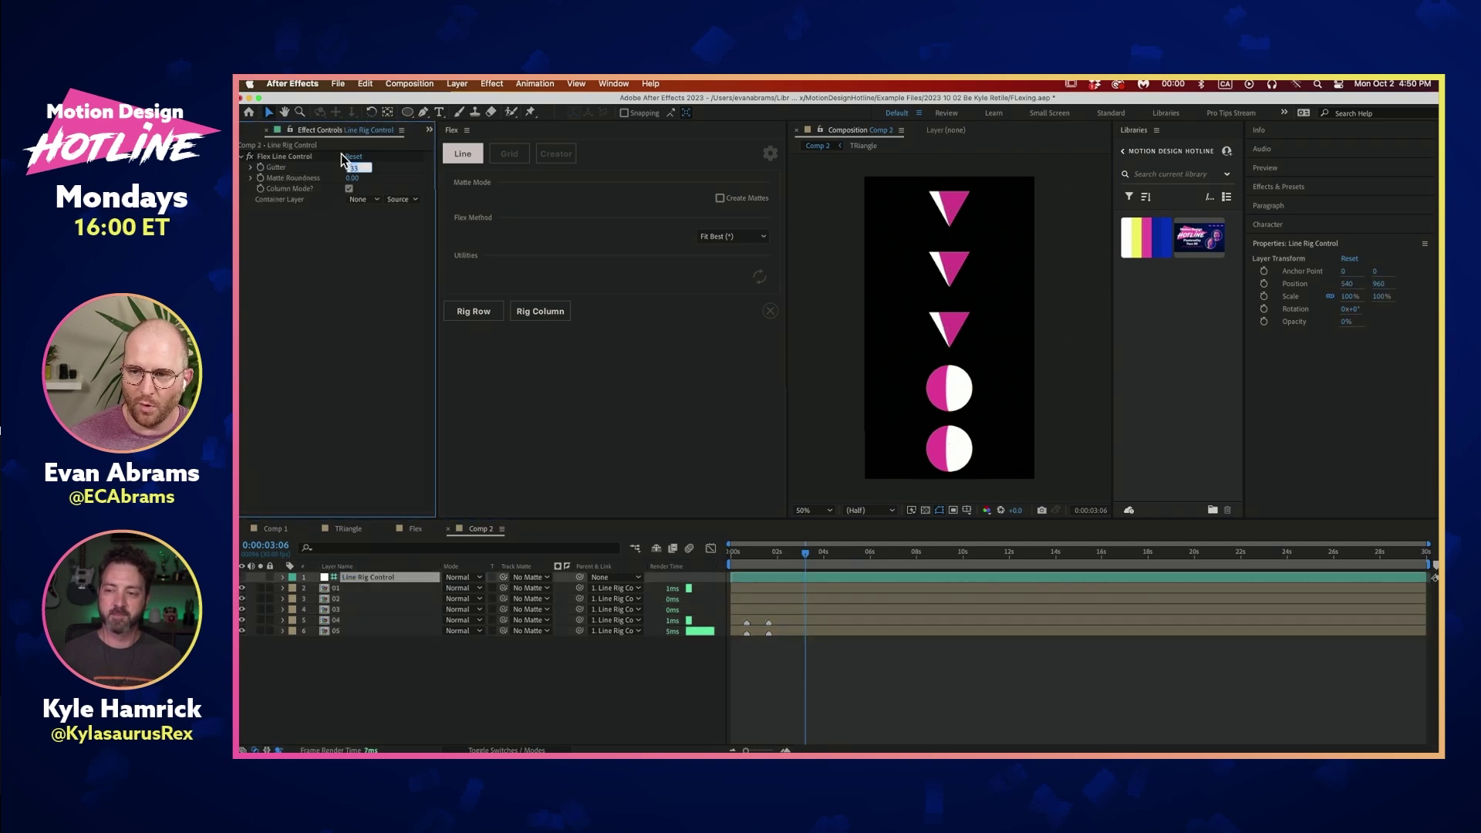
pyautogui.write('0')
pyautogui.press('Return')
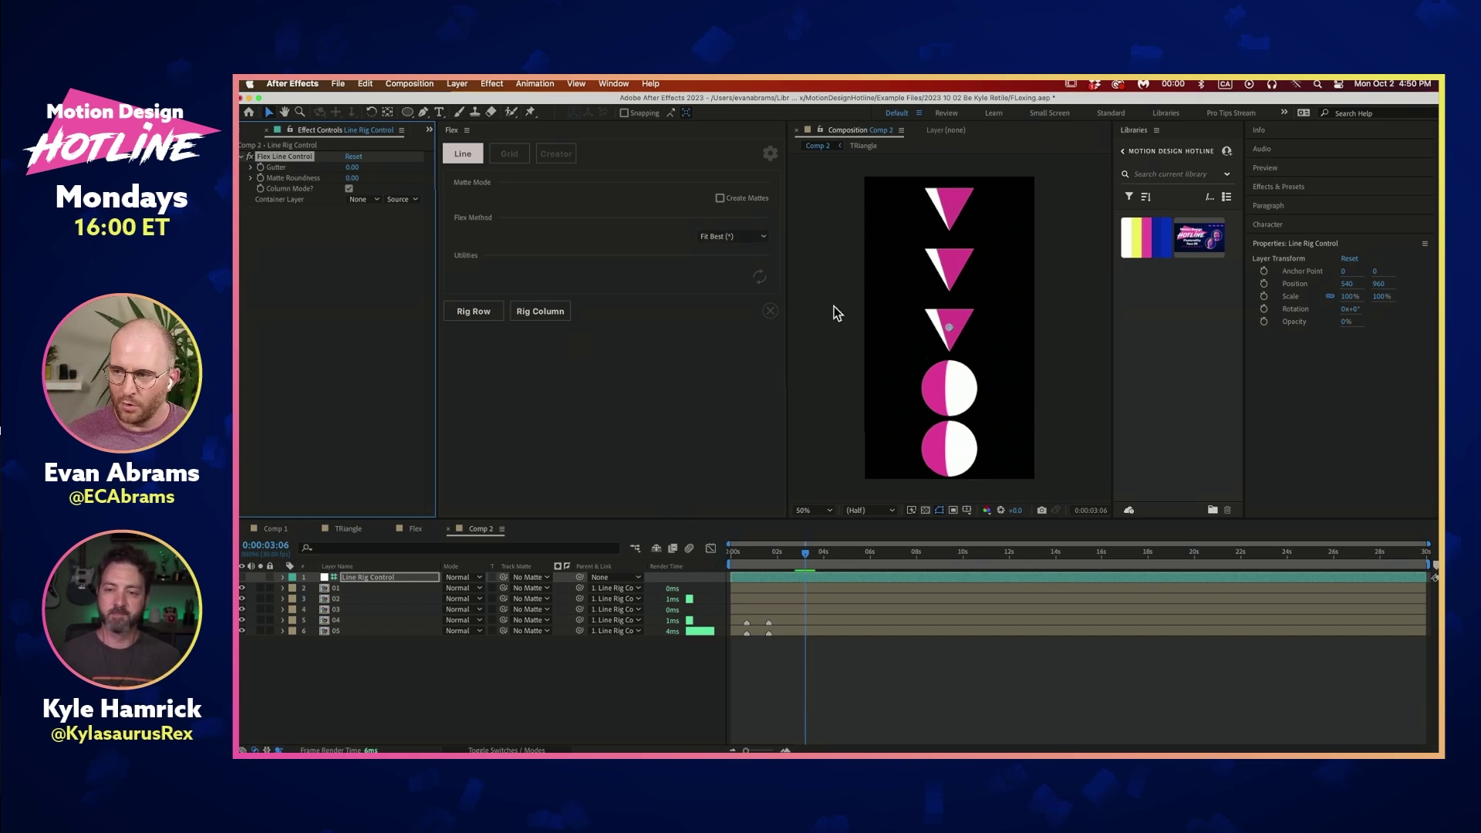
# Vary the triangles' Flex Layer Weights so that the third and first grow and the second shrinks
pyautogui.click(960, 325)
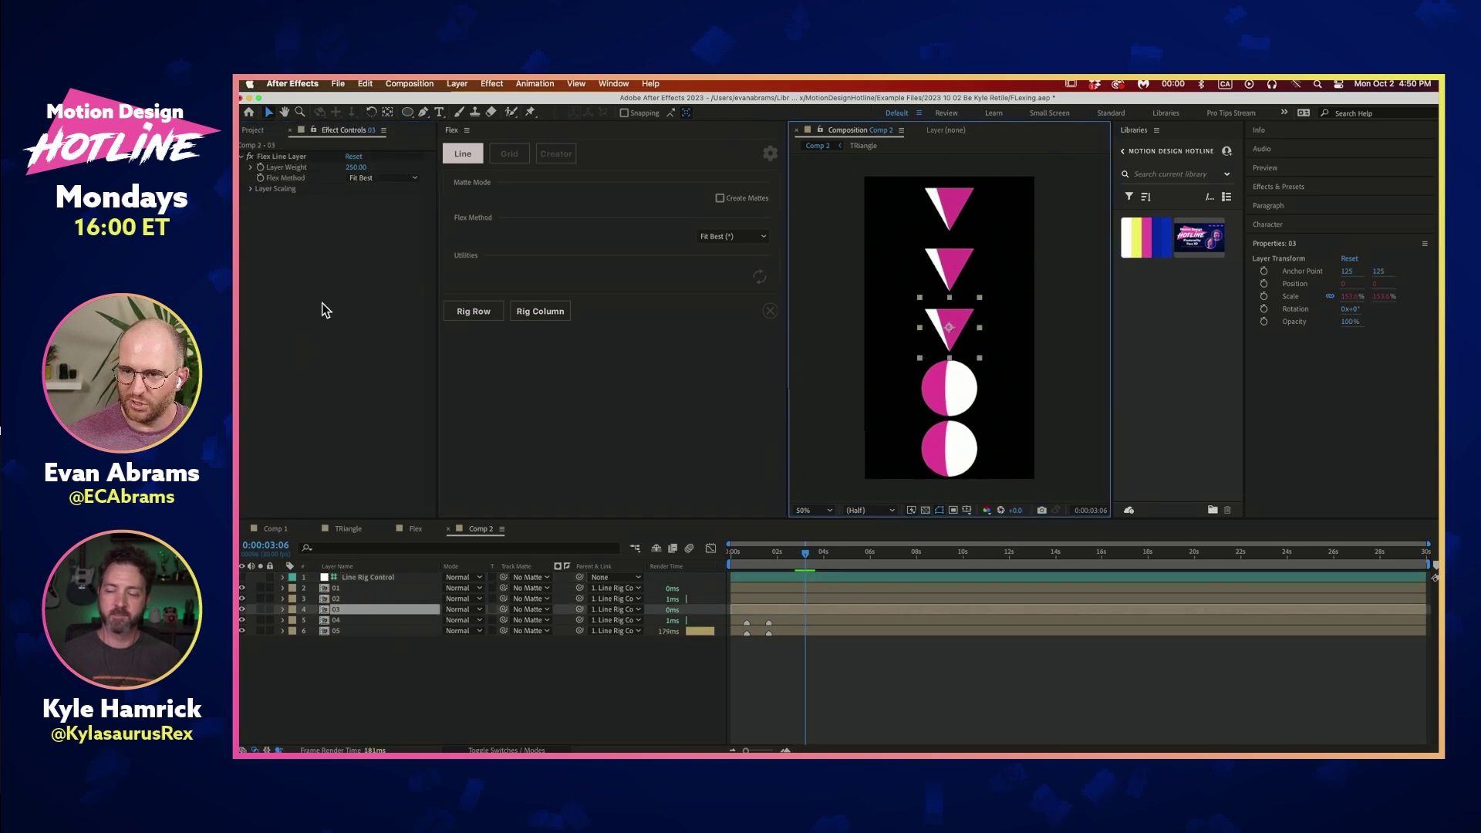
pyautogui.moveTo(355, 167)
pyautogui.mouseDown()
pyautogui.moveTo(371, 172)
pyautogui.moveTo(341, 178)
pyautogui.moveTo(354, 182)
pyautogui.mouseUp()
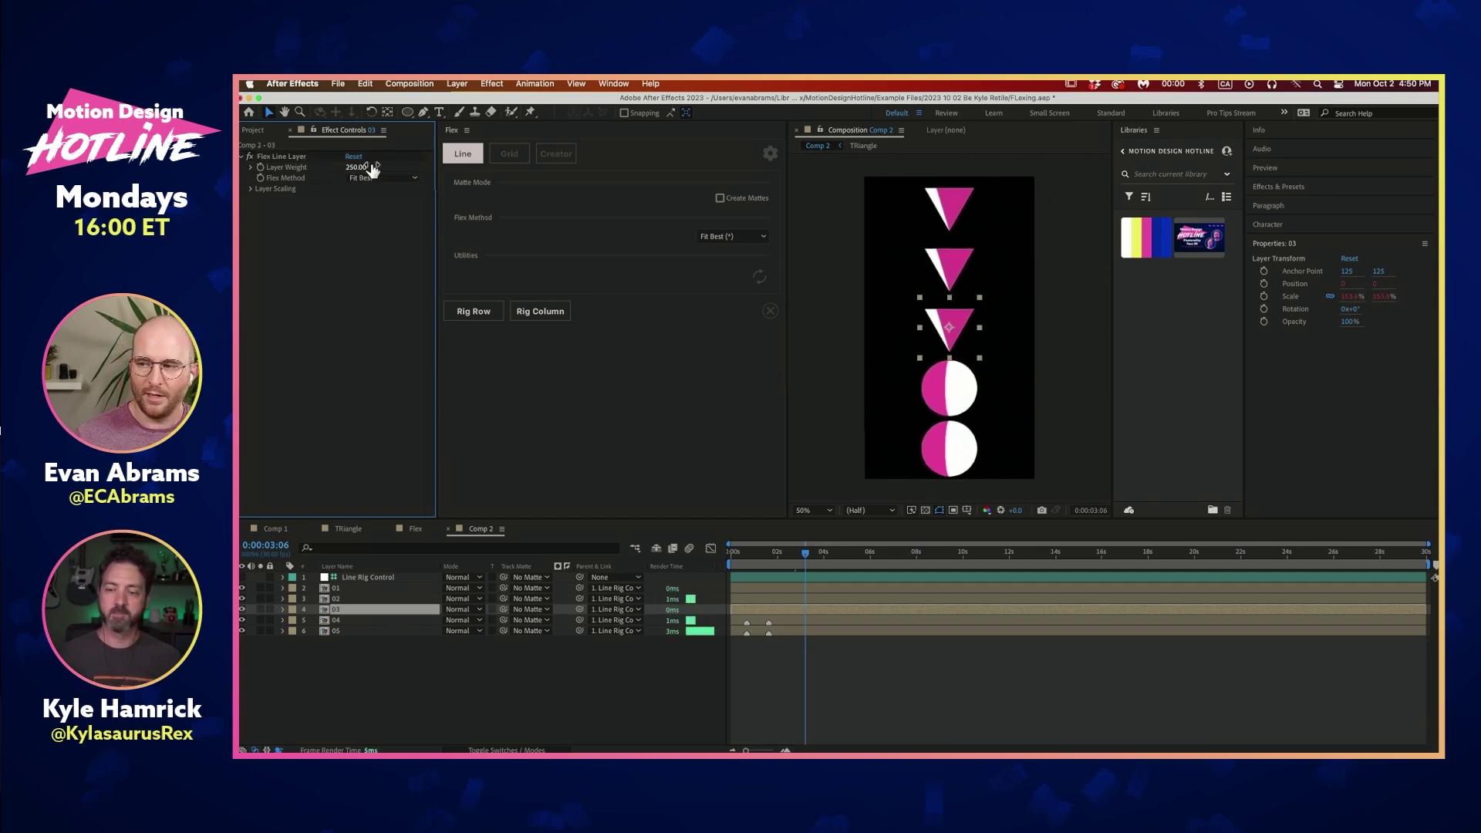
pyautogui.moveTo(358, 167)
pyautogui.mouseDown()
pyautogui.moveTo(376, 167)
pyautogui.moveTo(343, 172)
pyautogui.moveTo(380, 173)
pyautogui.mouseUp()
pyautogui.press('super+Up')
pyautogui.click(955, 201)
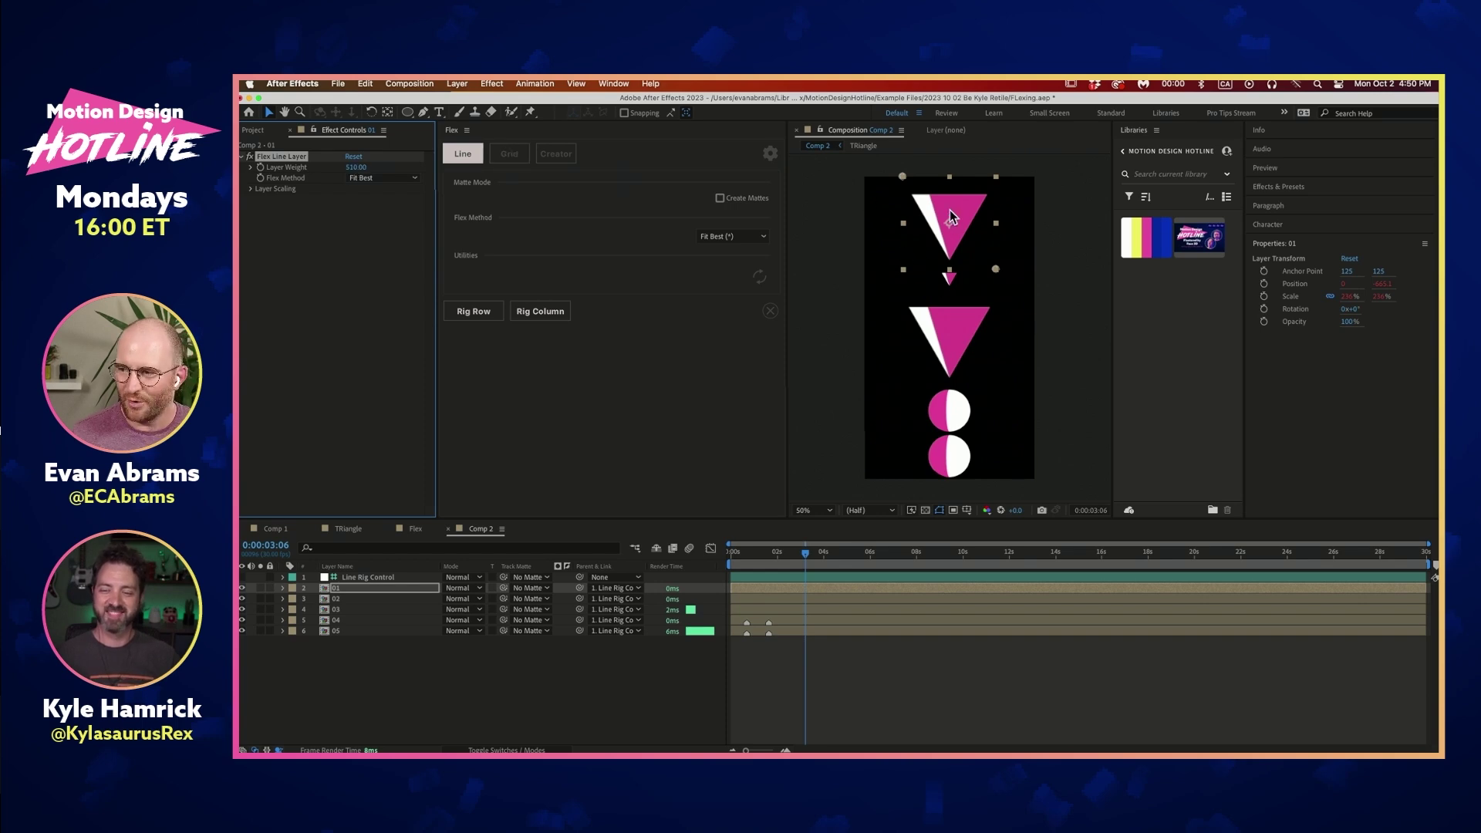
# Set the Layer Weight of the bottom sphere, layer 05, to about 360
pyautogui.click(956, 446)
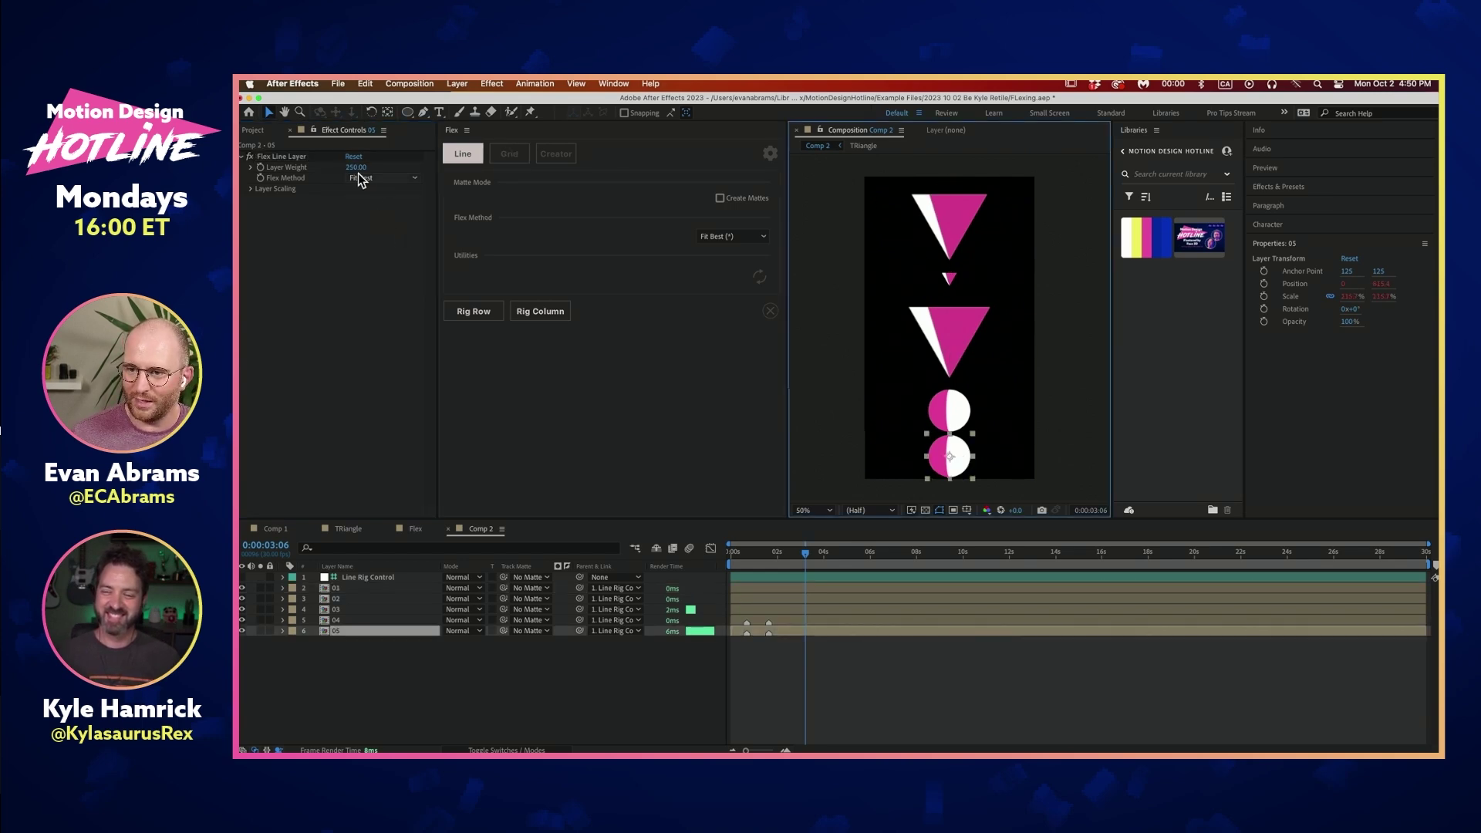
pyautogui.moveTo(355, 167)
pyautogui.mouseDown()
pyautogui.moveTo(419, 177)
pyautogui.moveTo(369, 178)
pyautogui.mouseUp()
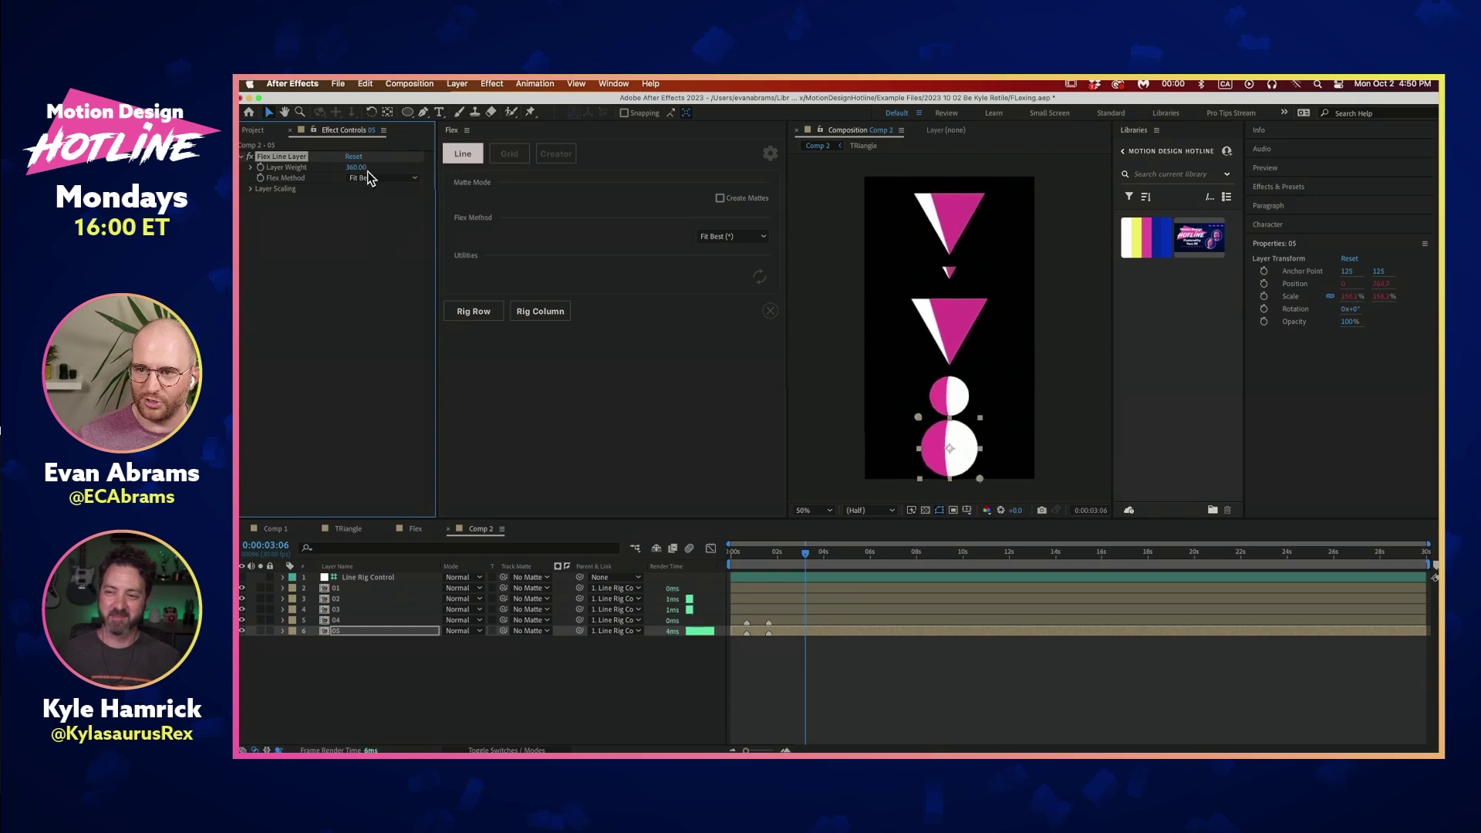
# Examine the column's layout with all shapes selected, then expand layer 05's Layer Scaling settings
pyautogui.moveTo(985, 392); pyautogui.dragTo(946, 237)
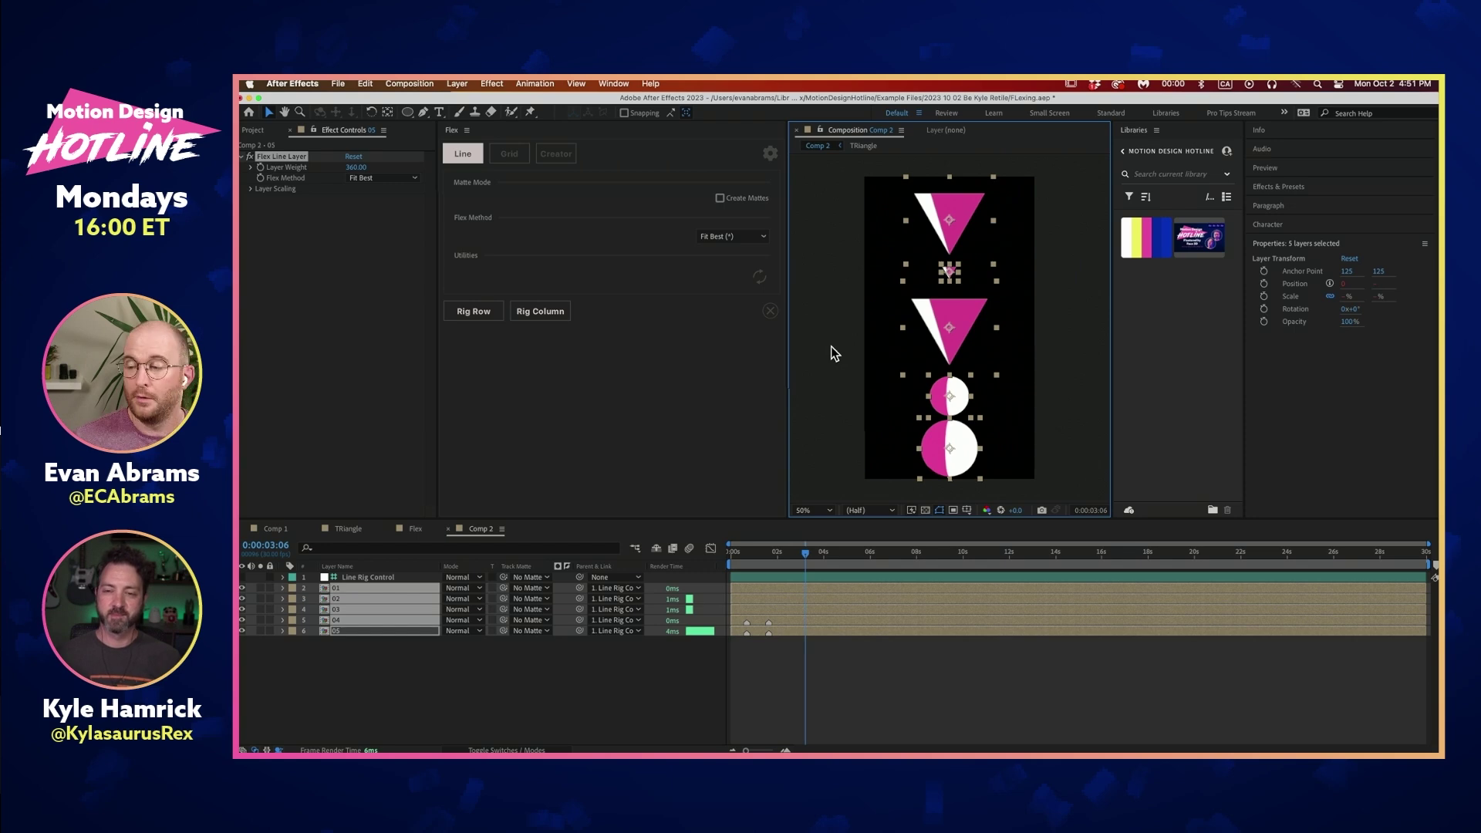
pyautogui.click(876, 653)
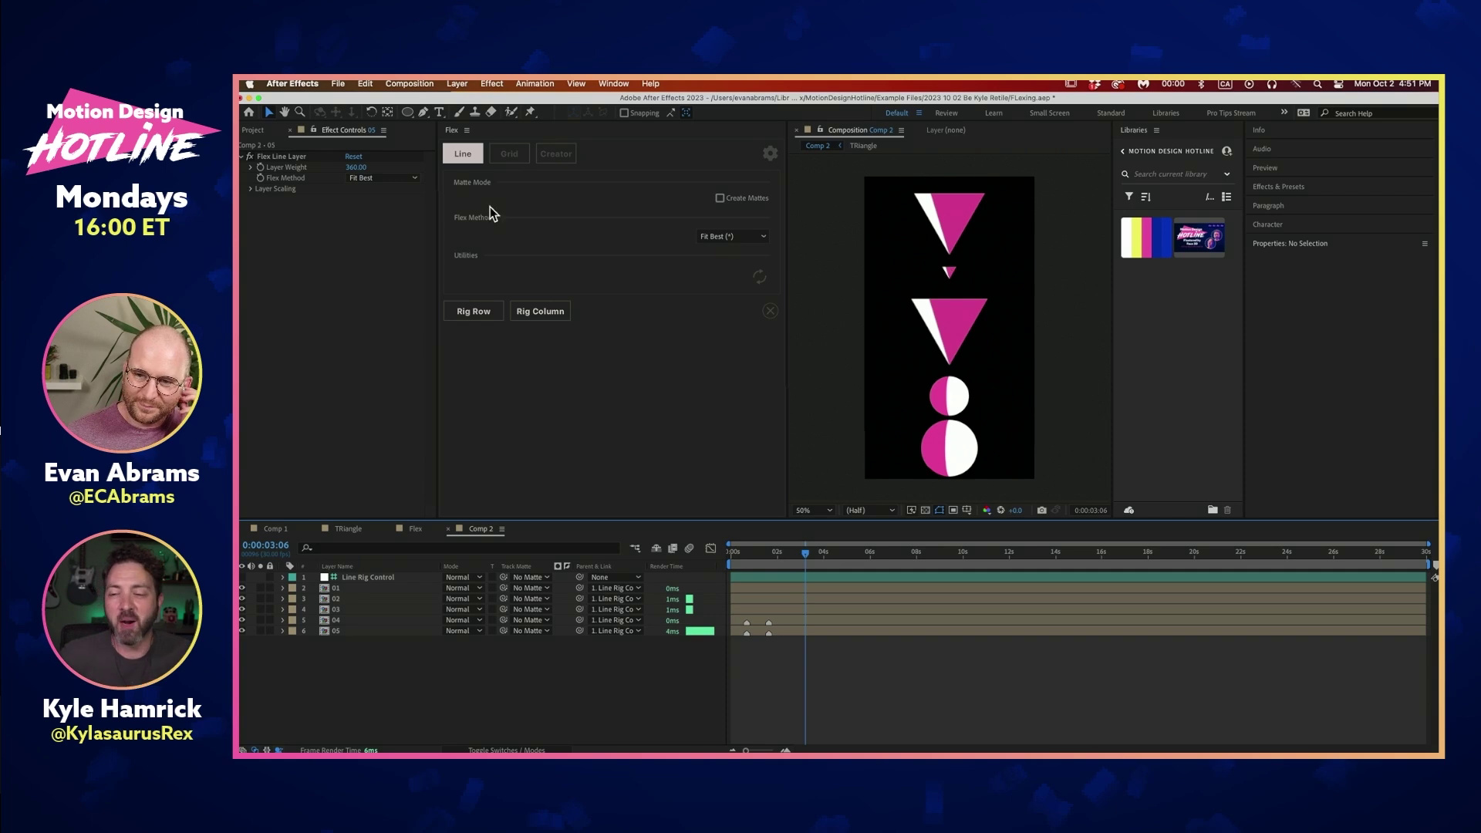
pyautogui.click(251, 189)
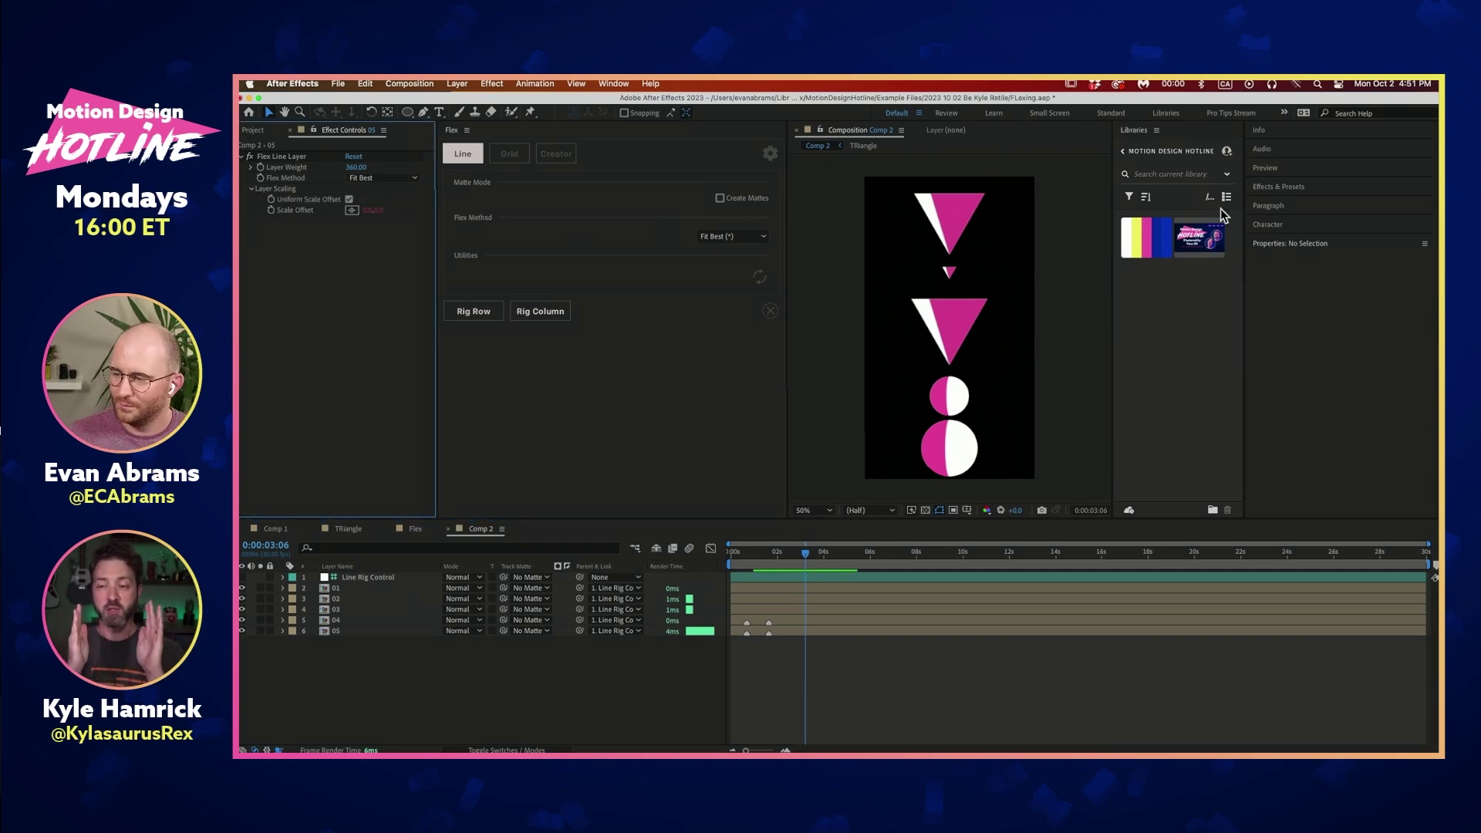
# Select all five shapes in the column and reveal their Scale properties in the timeline
pyautogui.click(925, 217)
pyautogui.keyDown('shift'); pyautogui.click(946, 275); pyautogui.keyUp('shift')
pyautogui.keyDown('shift'); pyautogui.click(947, 344); pyautogui.keyUp('shift')
pyautogui.keyDown('shift'); pyautogui.click(950, 397); pyautogui.keyUp('shift')
pyautogui.keyDown('shift'); pyautogui.click(948, 428); pyautogui.keyUp('shift')
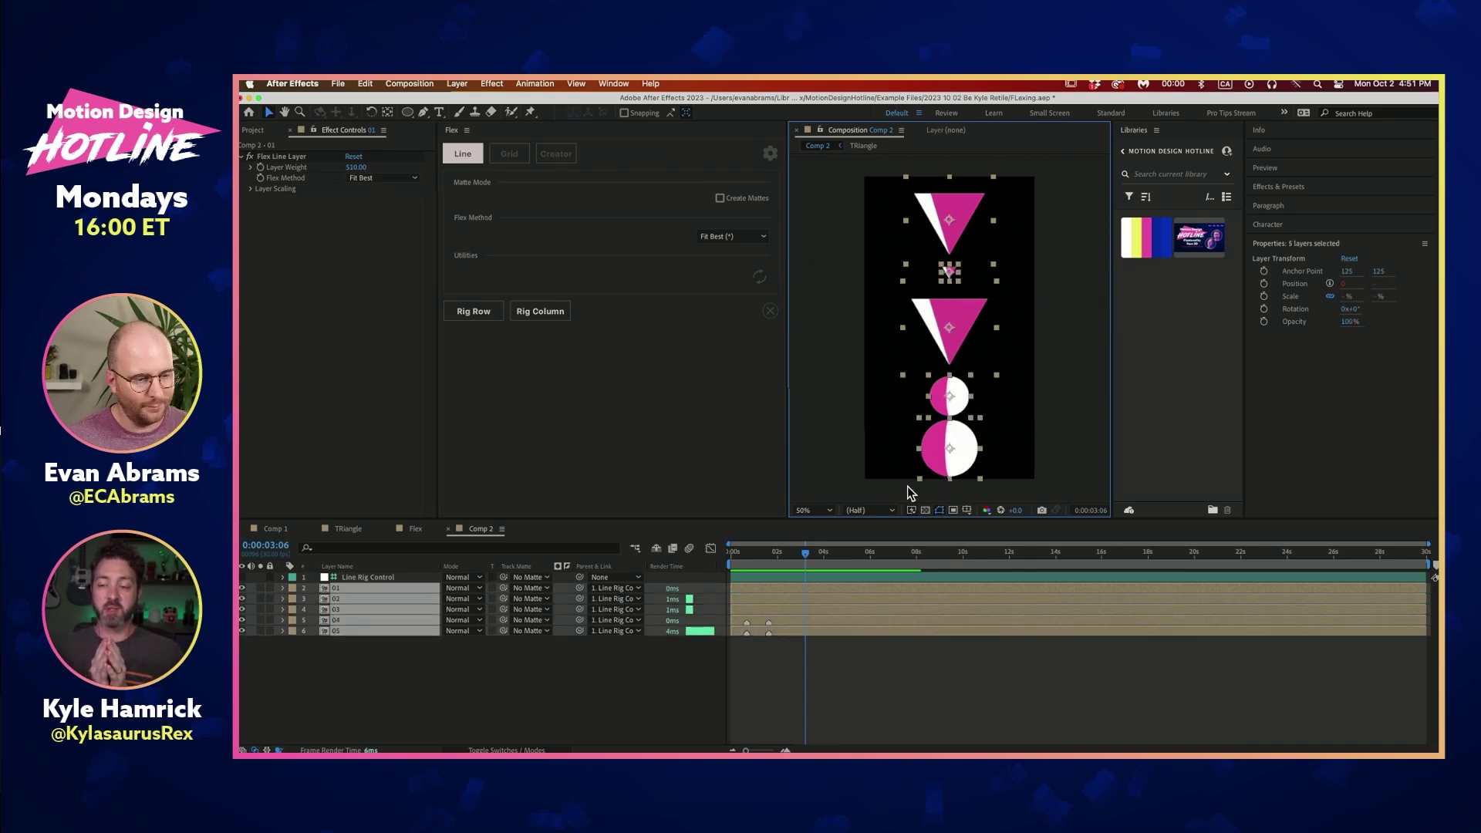
pyautogui.press('s')
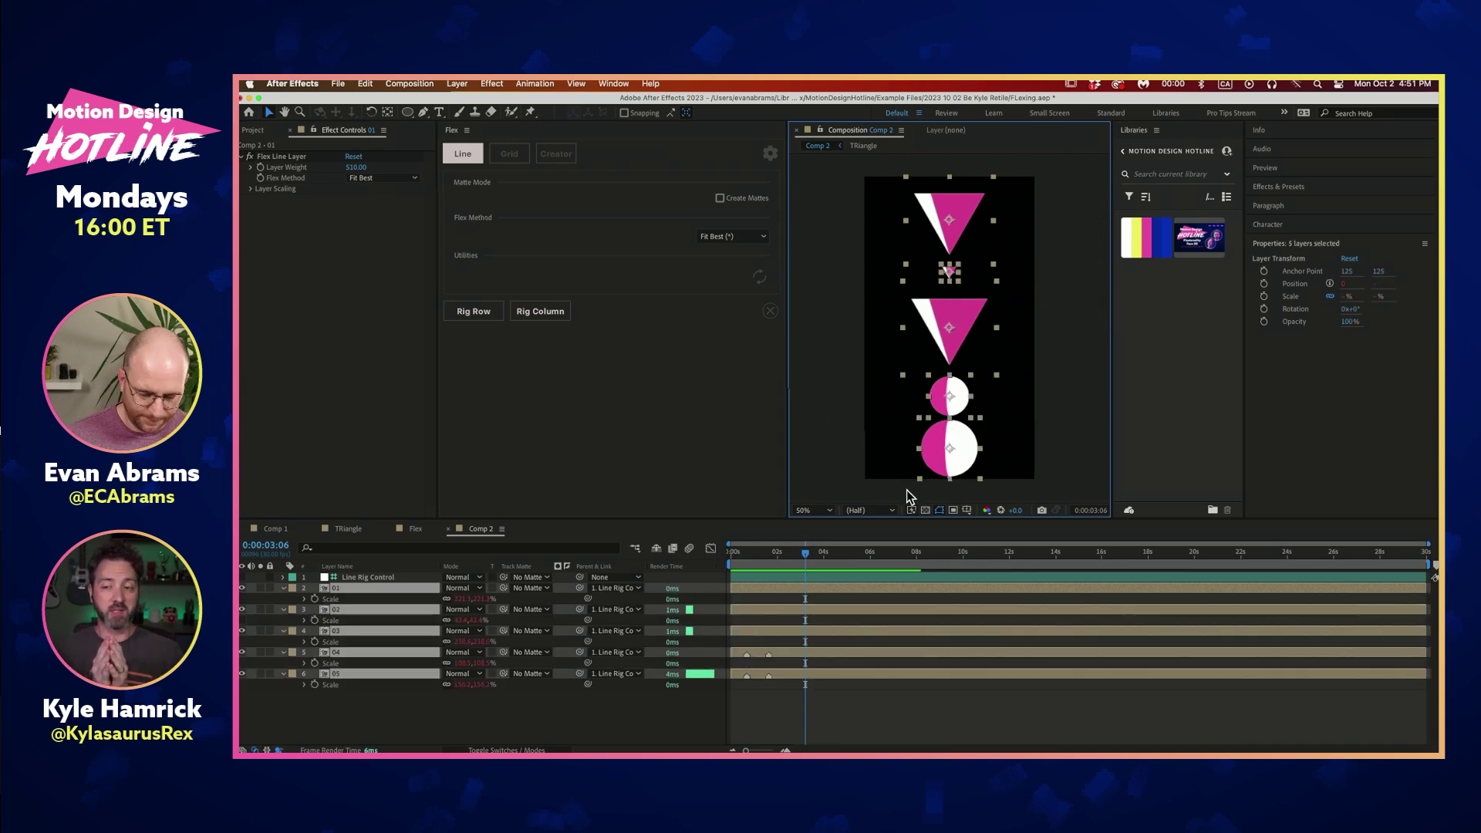
pyautogui.click(798, 698)
# Set the bottom sphere's Layer Weight to 750 and check the four shapes above it by selecting them
pyautogui.click(949, 454)
pyautogui.moveTo(369, 168); pyautogui.dragTo(401, 181)
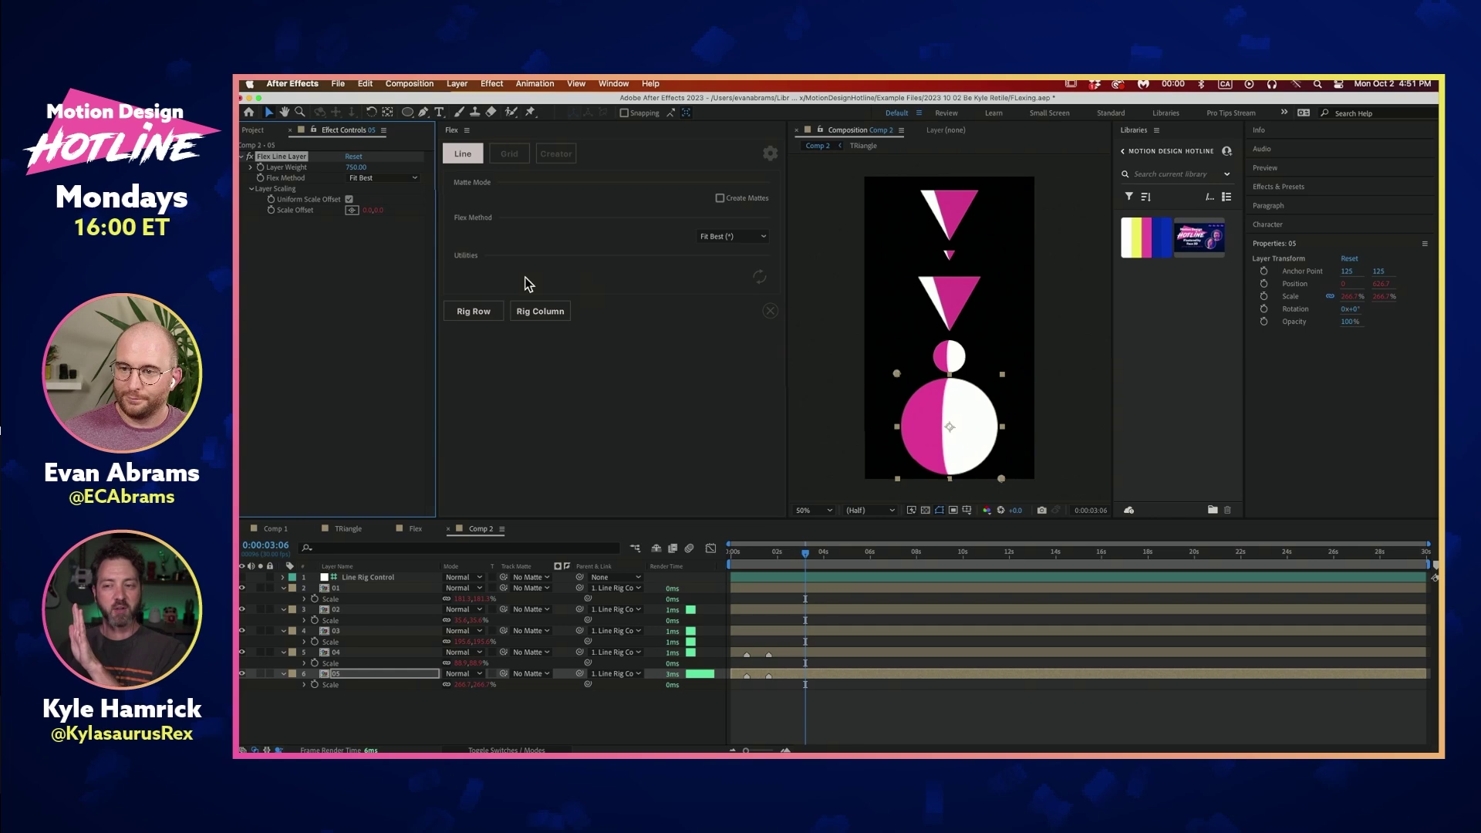
pyautogui.moveTo(956, 259); pyautogui.dragTo(959, 371)
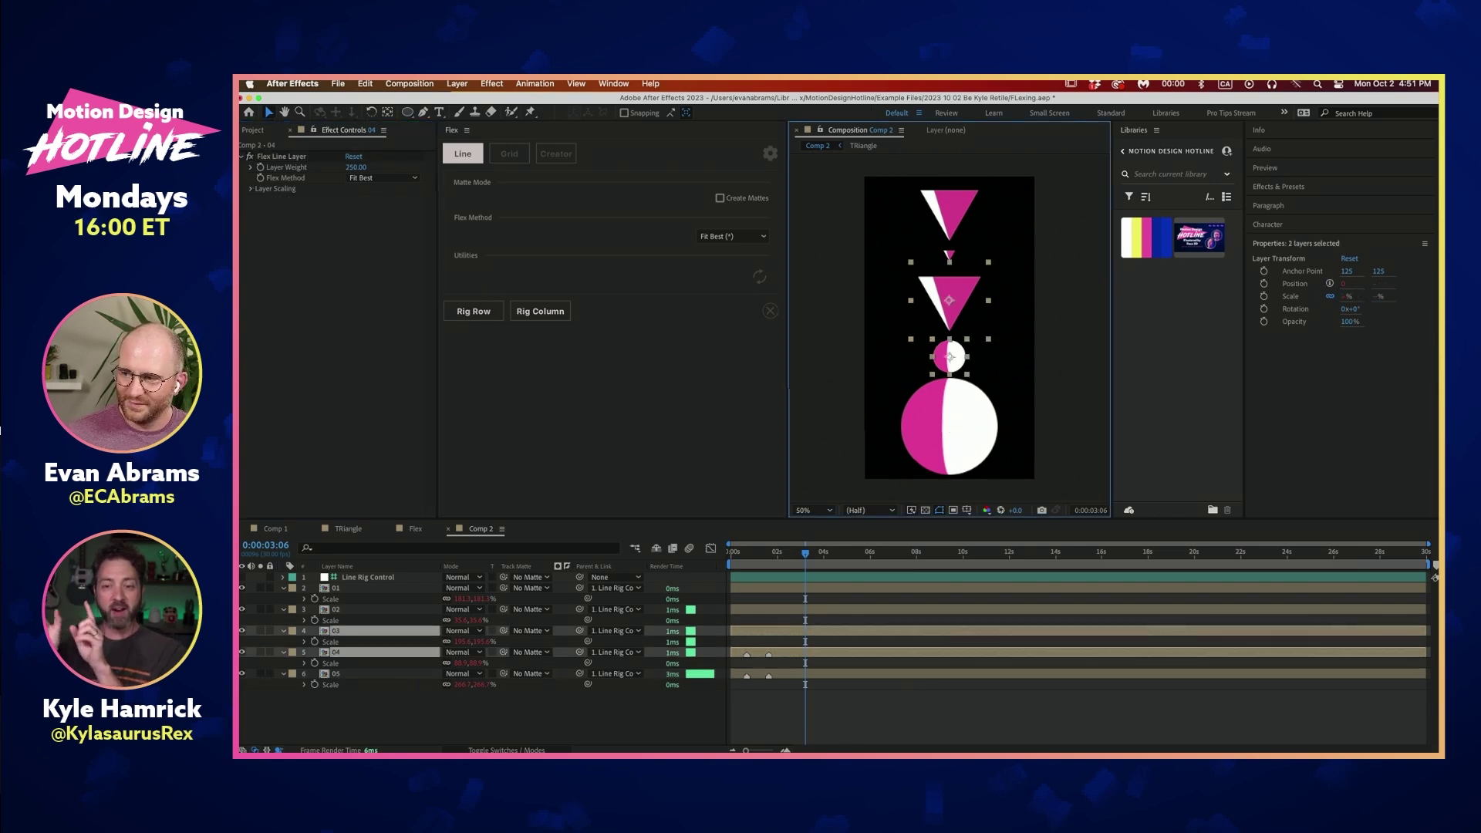
pyautogui.keyDown('shift'); pyautogui.click(949, 256); pyautogui.keyUp('shift')
pyautogui.keyDown('shift'); pyautogui.click(954, 224); pyautogui.keyUp('shift')
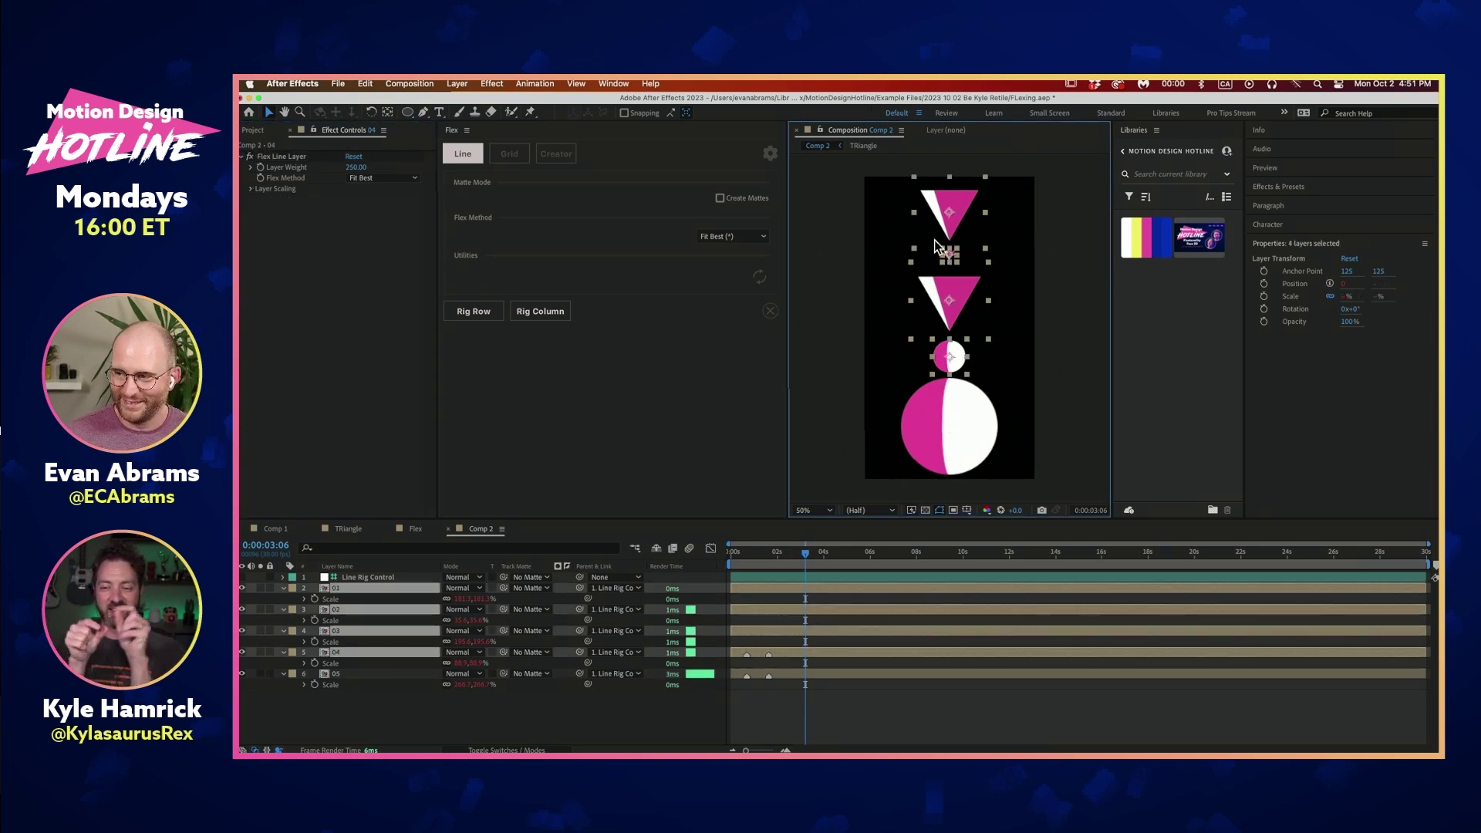
pyautogui.click(810, 702)
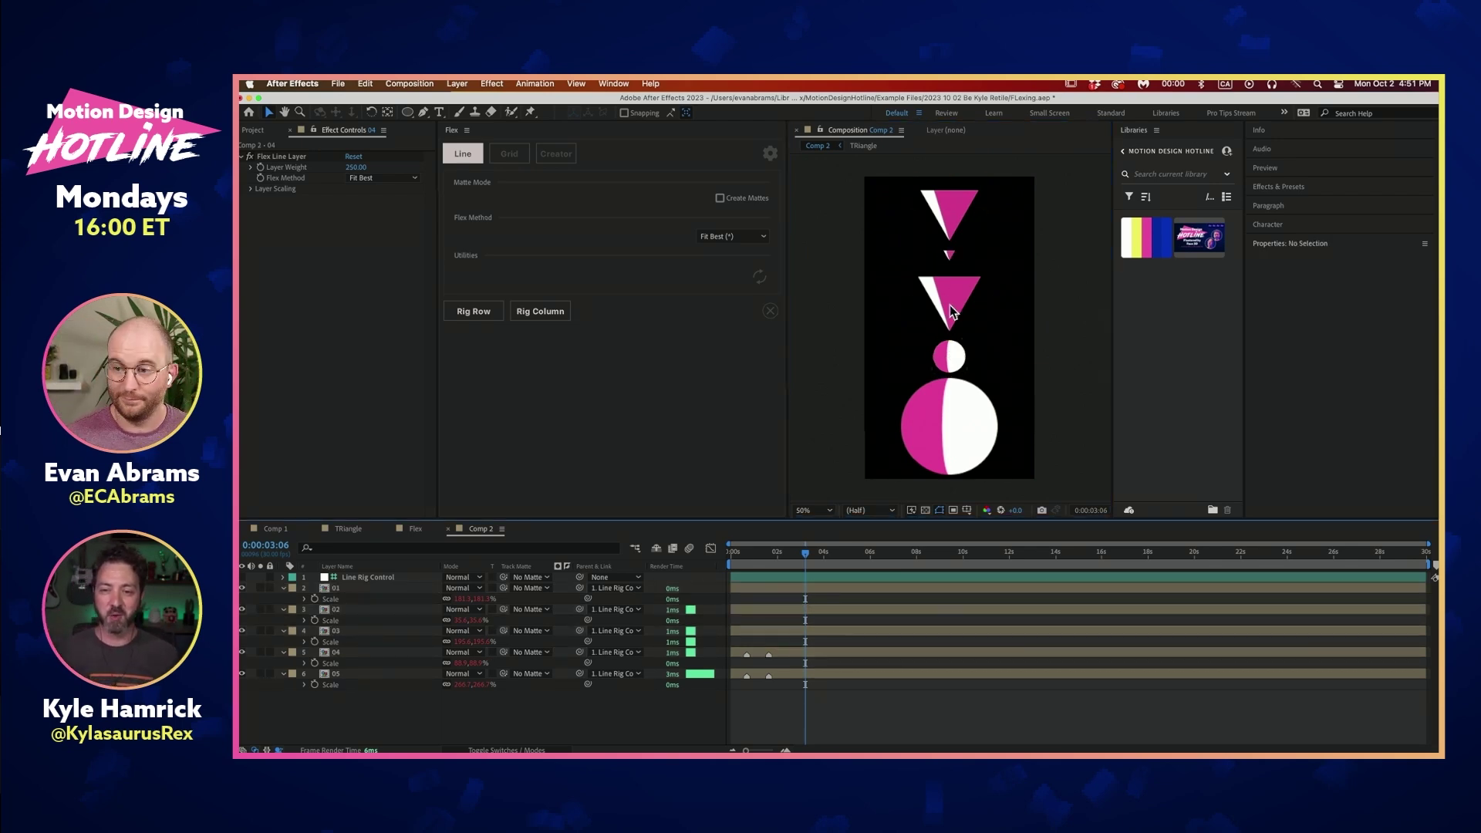
# Inspect the expressions on all five column layers, and list only their Flex Line Layer effects in the timeline
pyautogui.click(937, 222)
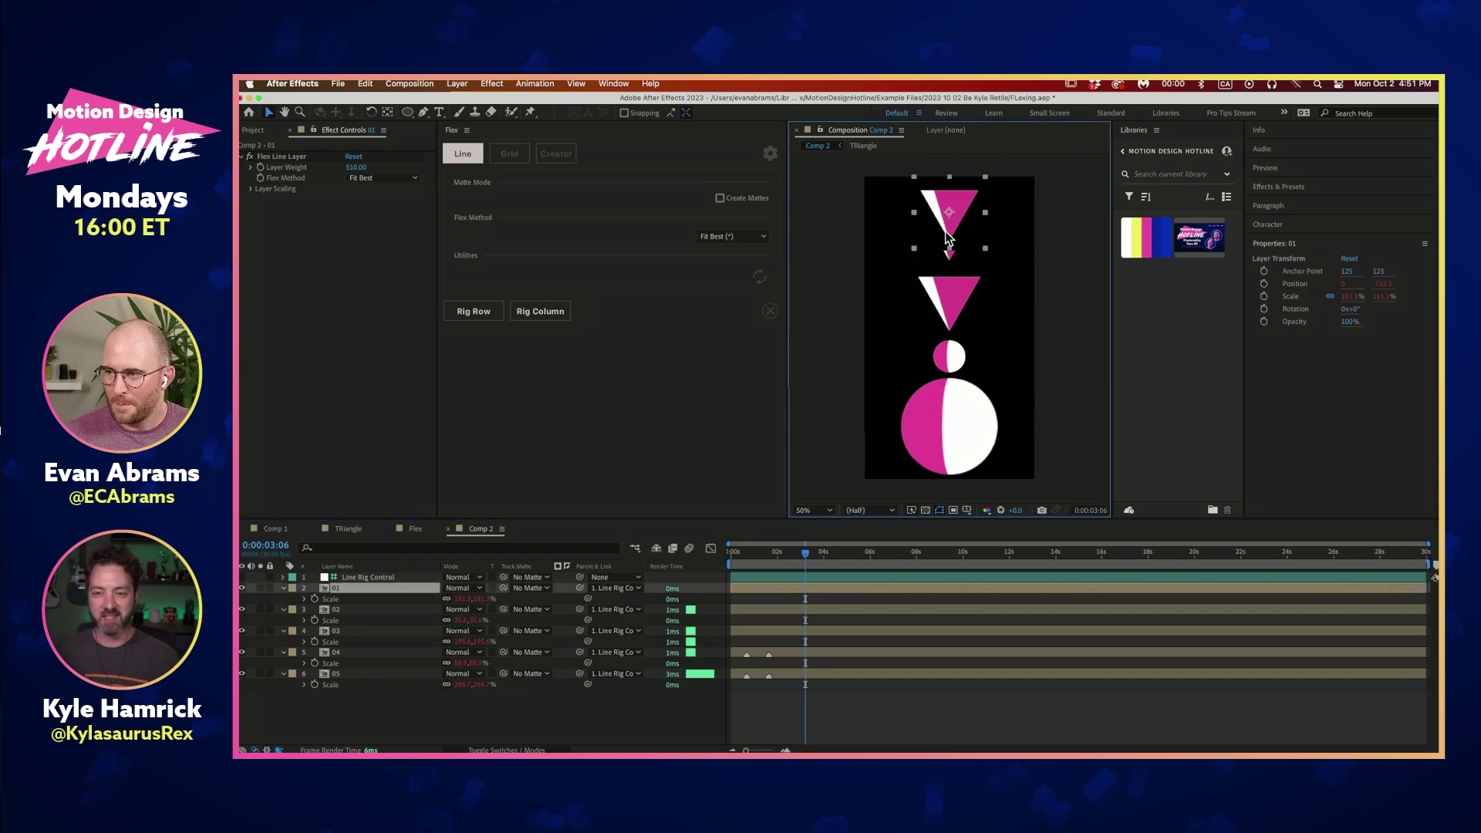
pyautogui.keyDown('shift'); pyautogui.click(812, 676); pyautogui.keyUp('shift')
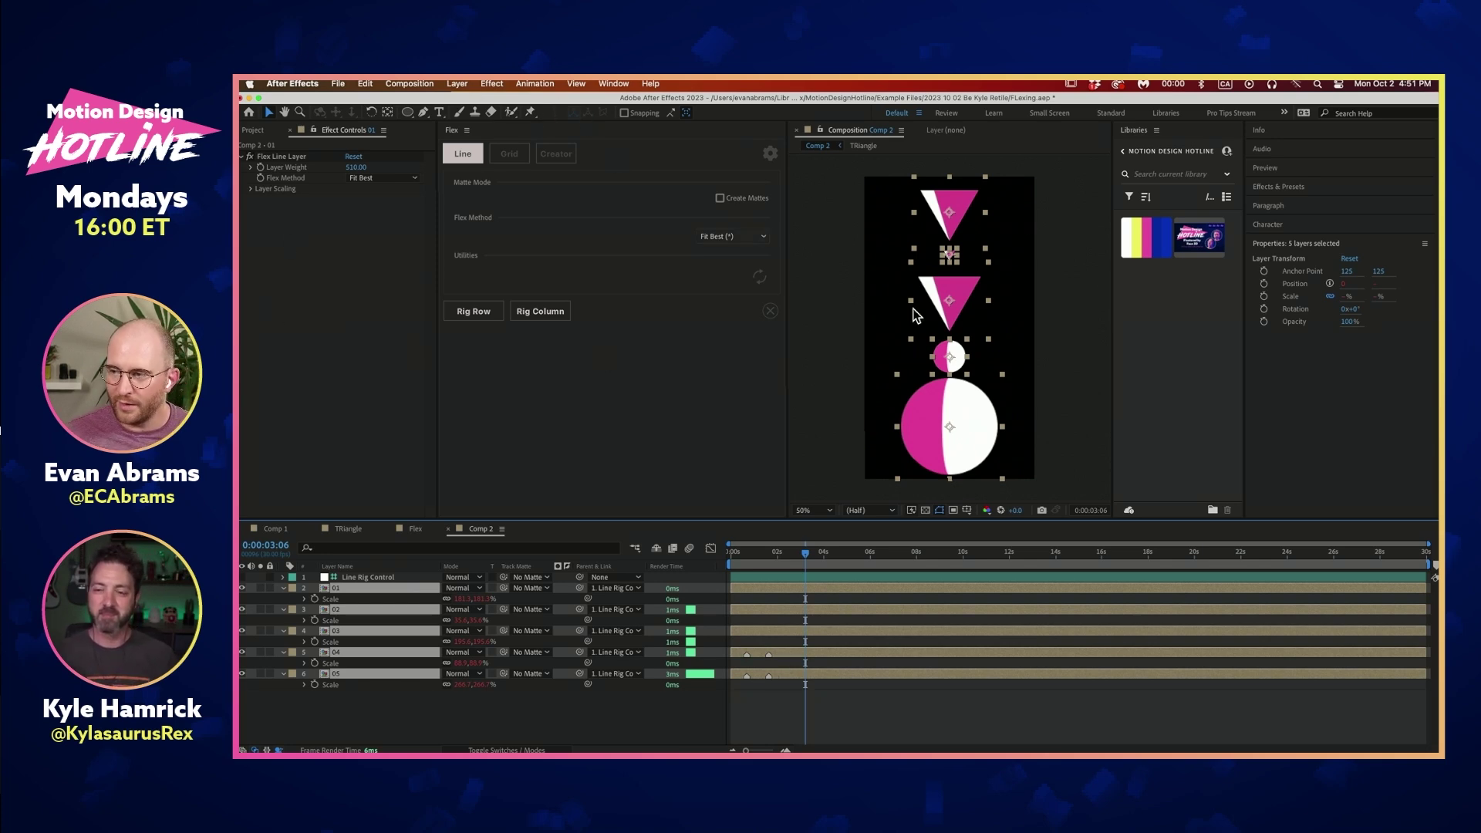
pyautogui.press('e')
pyautogui.press('e')
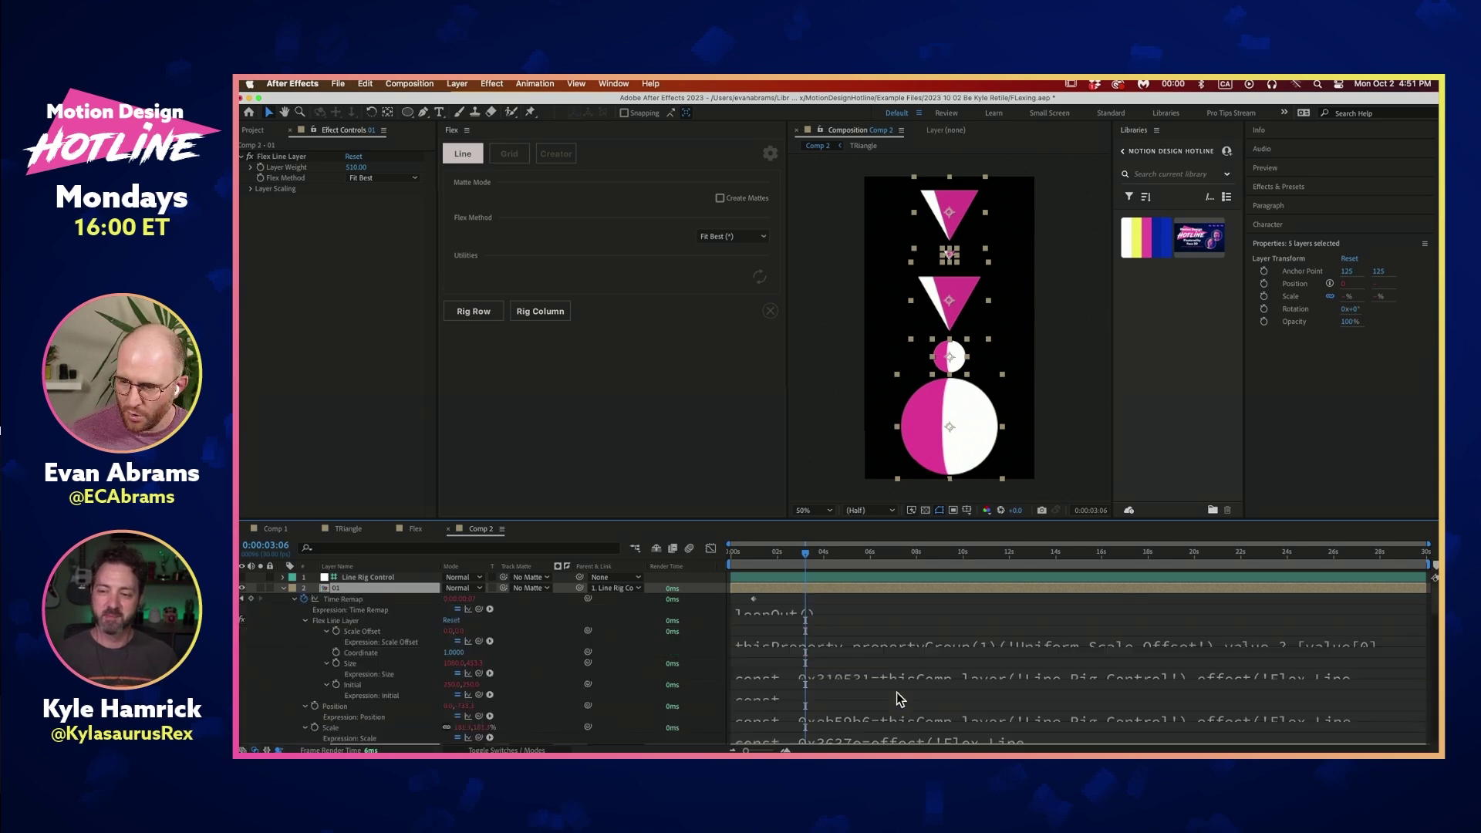
pyautogui.scroll(-3, 860, 604)
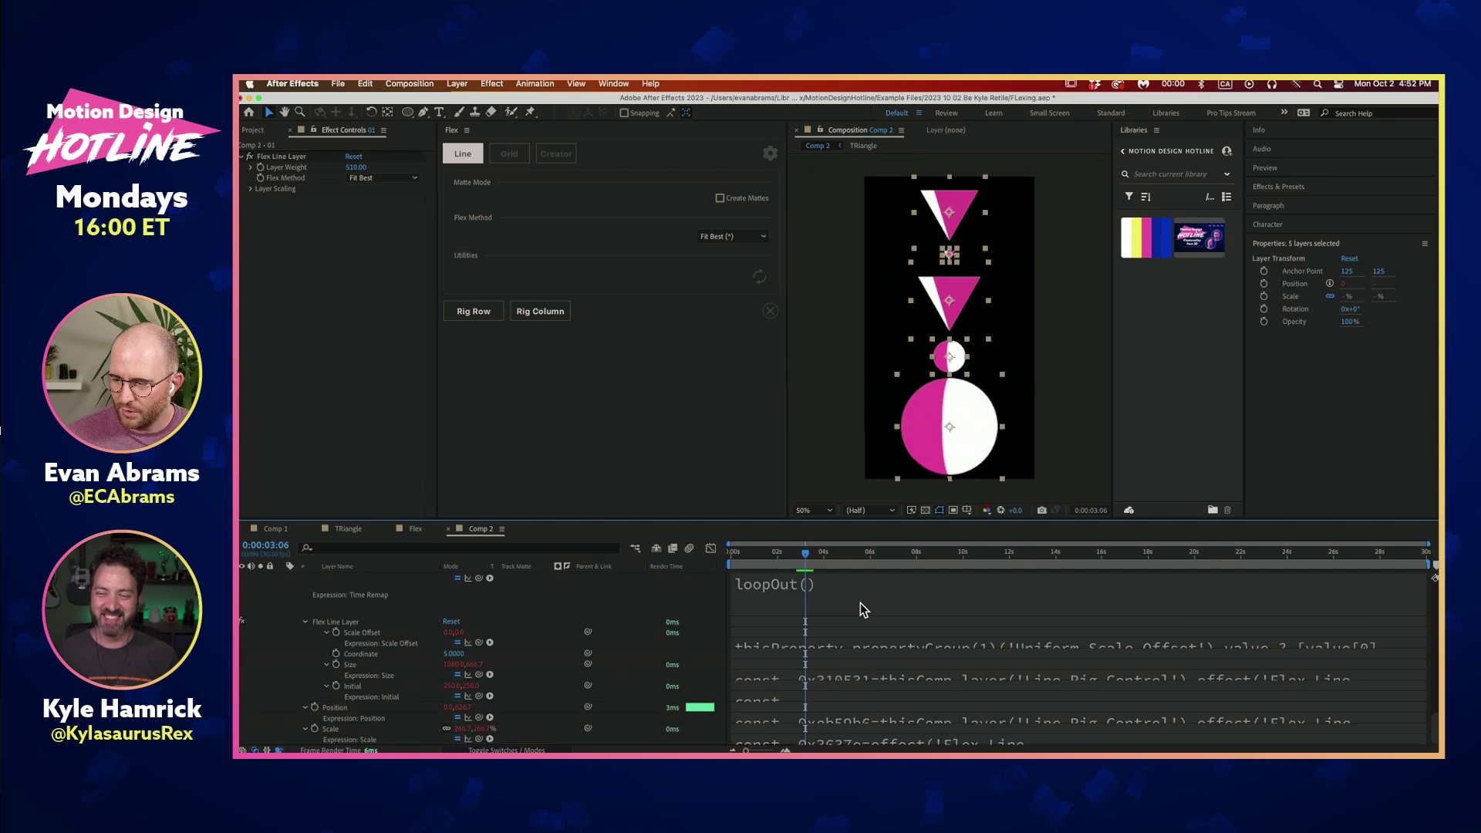
pyautogui.press('e')
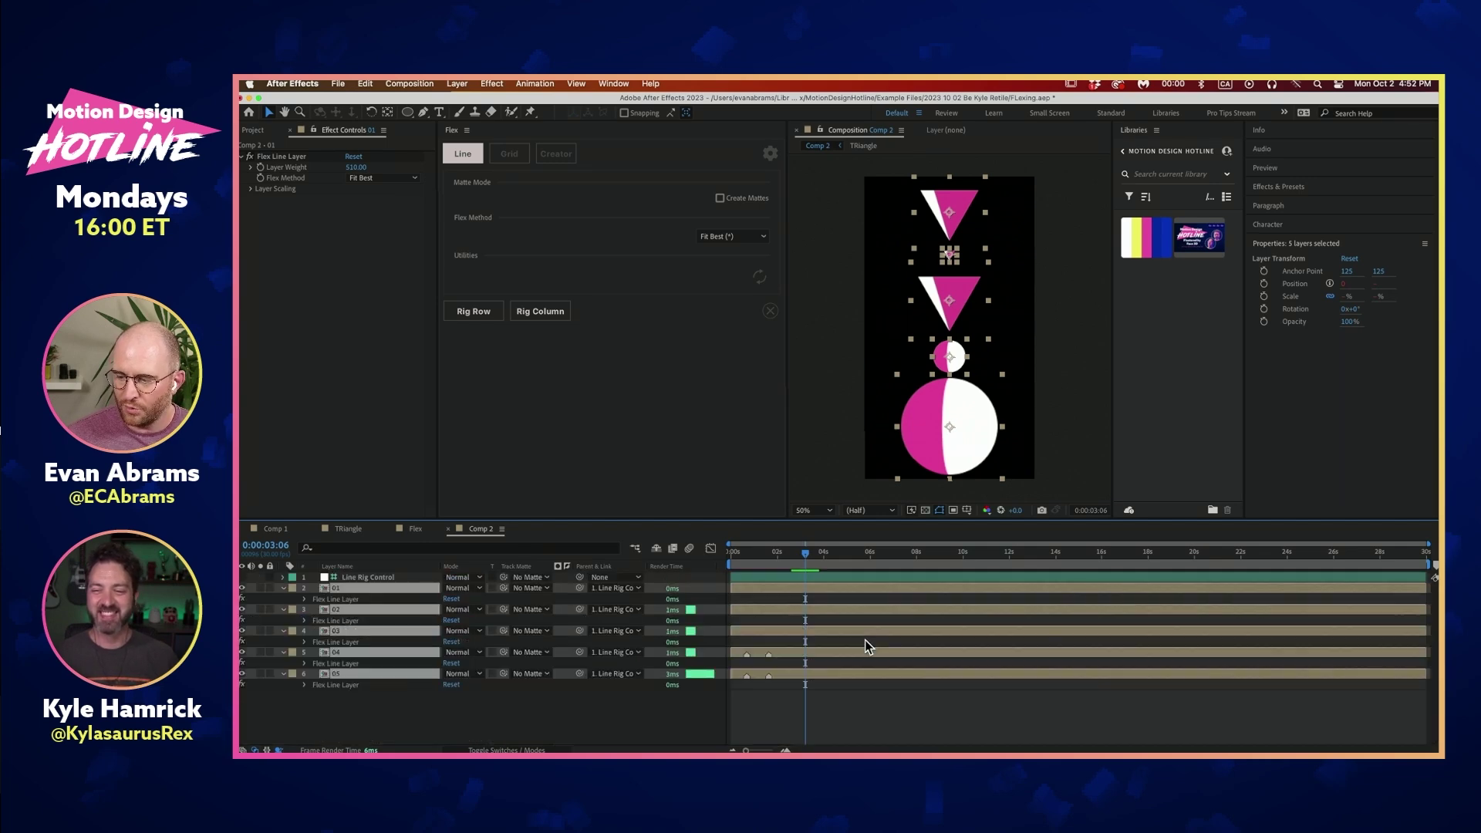
pyautogui.click(844, 741)
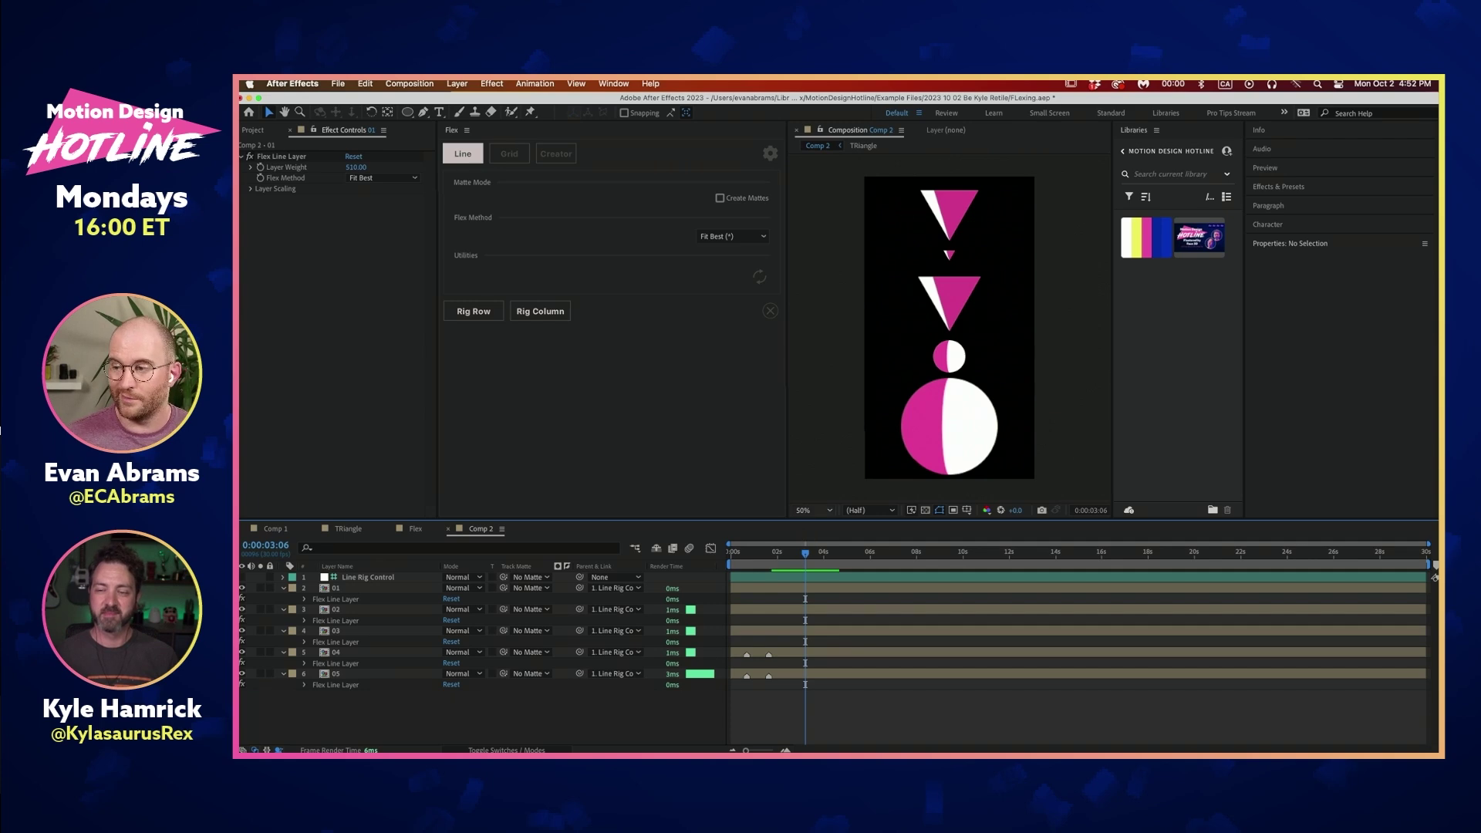
# Set the Flex Method of all five column layers to Stretch
pyautogui.click(952, 259)
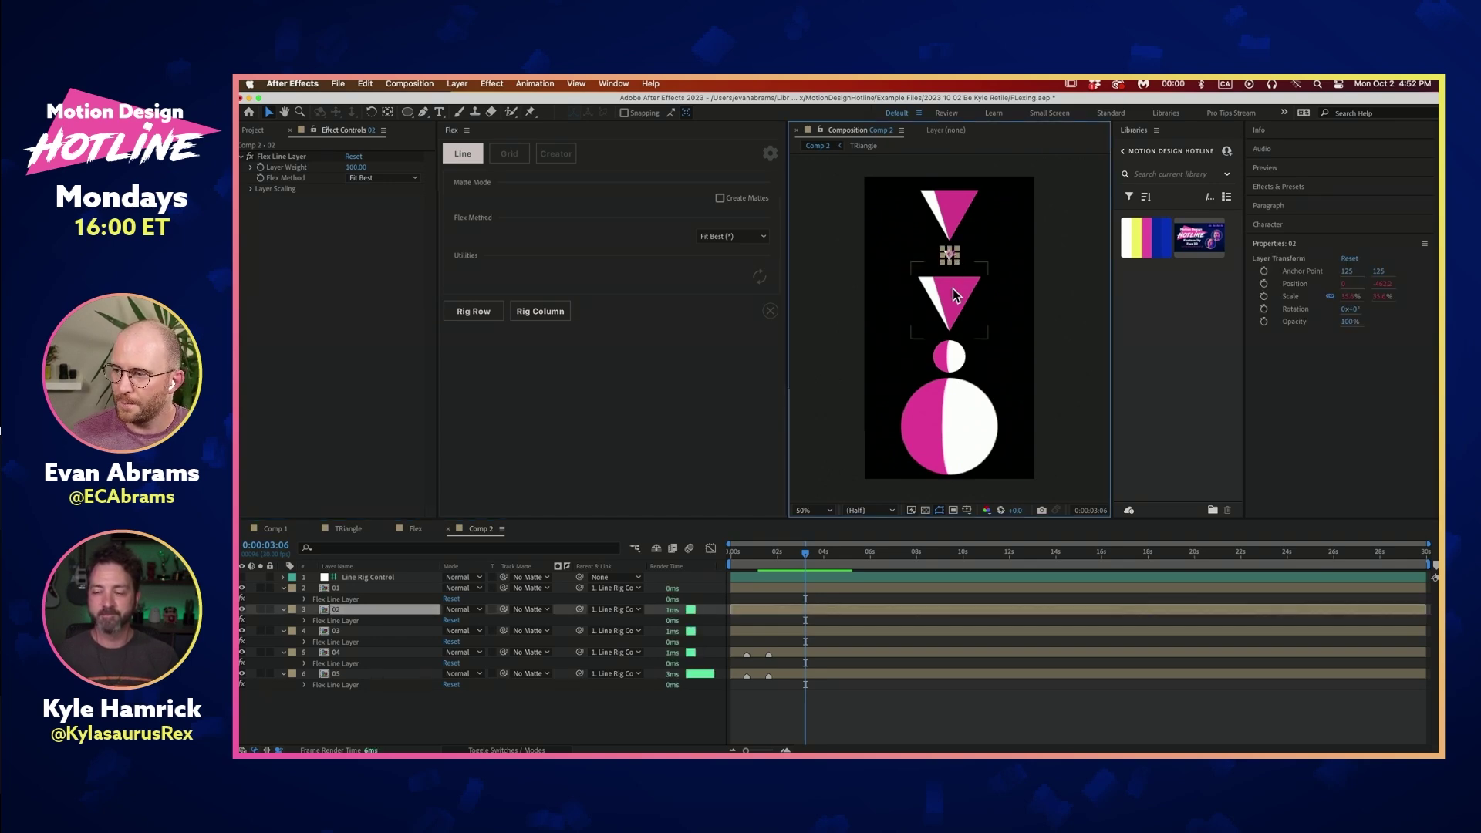
pyautogui.keyDown('shift'); pyautogui.click(954, 293); pyautogui.keyUp('shift')
pyautogui.keyDown('shift'); pyautogui.click(961, 206); pyautogui.keyUp('shift')
pyautogui.keyDown('shift'); pyautogui.click(961, 363); pyautogui.keyUp('shift')
pyautogui.keyDown('shift'); pyautogui.click(947, 422); pyautogui.keyUp('shift')
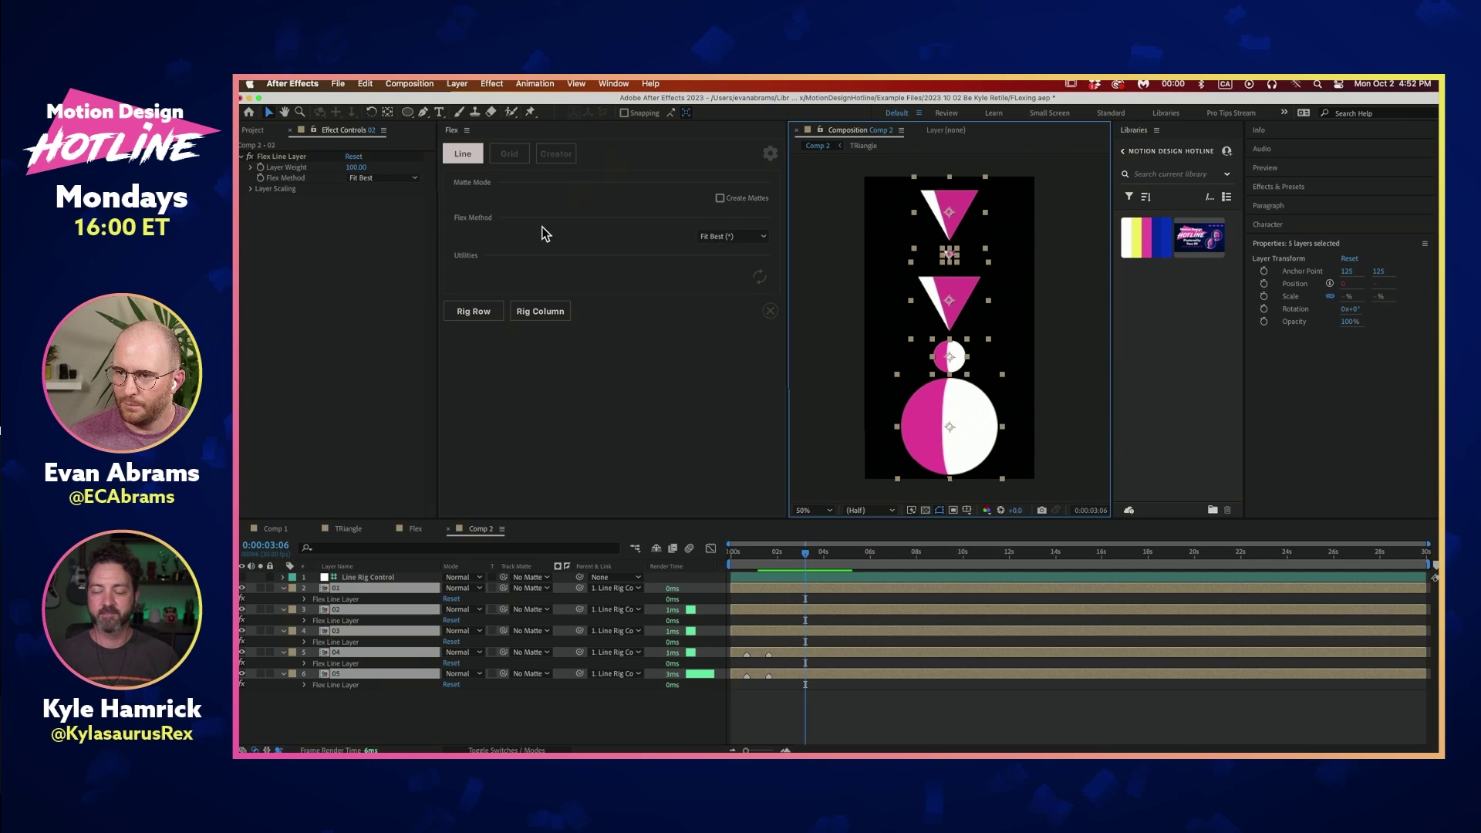
pyautogui.click(713, 237)
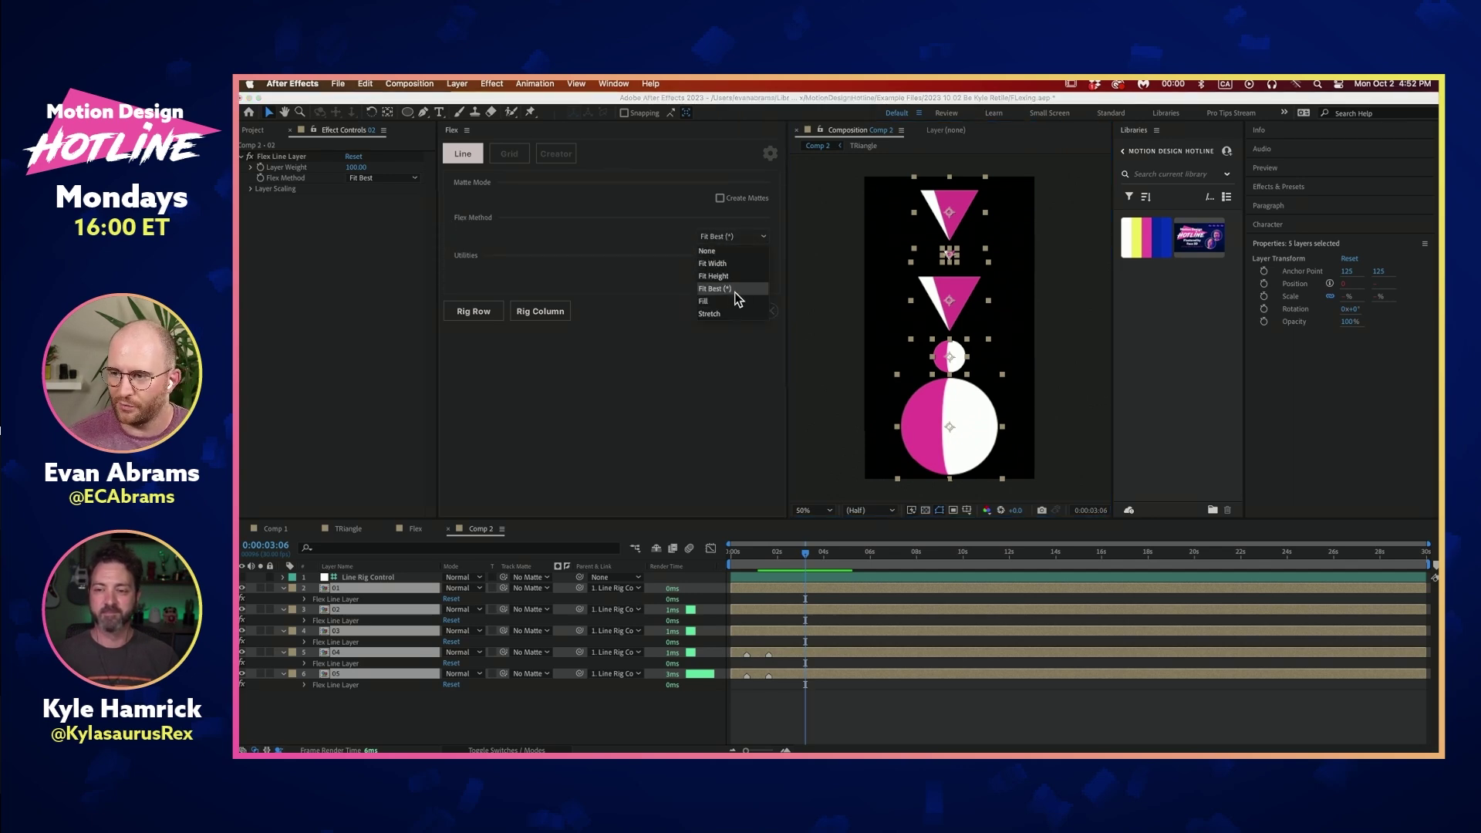
pyautogui.click(727, 314)
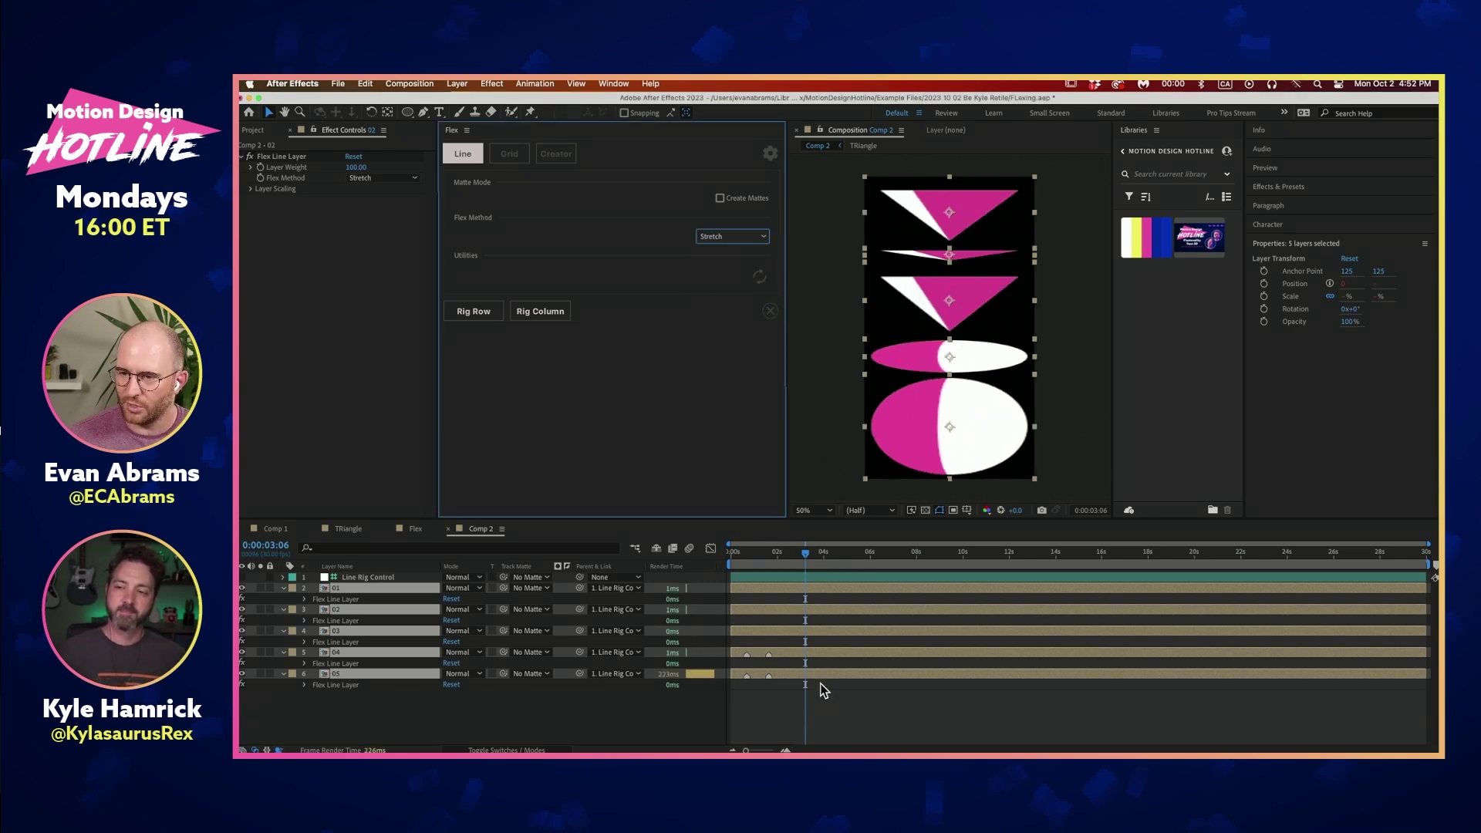
# Try a different Layer Weight on layer 03 with stretched shapes, and undo both that and the Stretch change
pyautogui.click(836, 641)
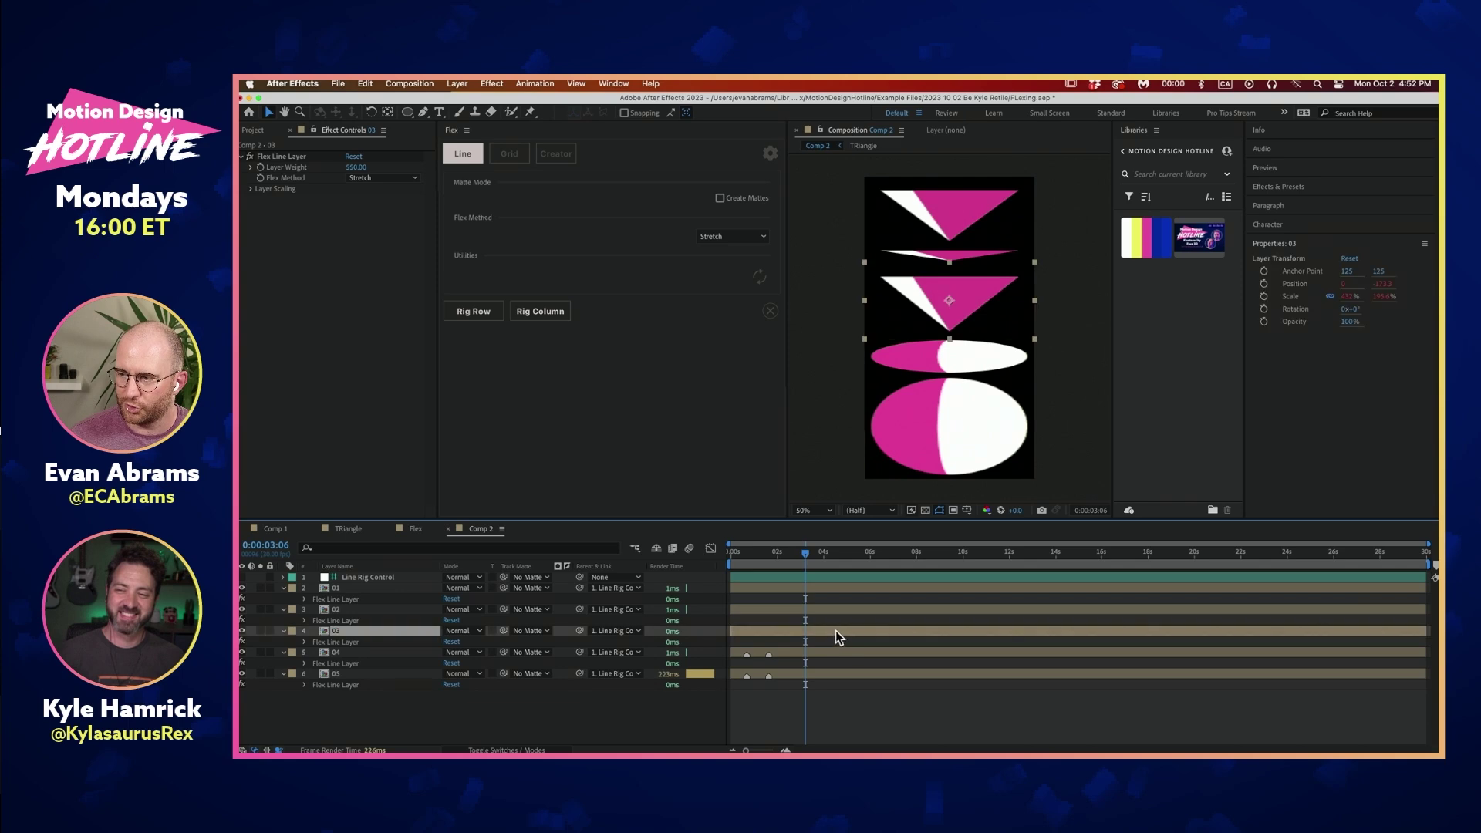
pyautogui.moveTo(356, 167); pyautogui.dragTo(375, 163)
pyautogui.press('super+z')
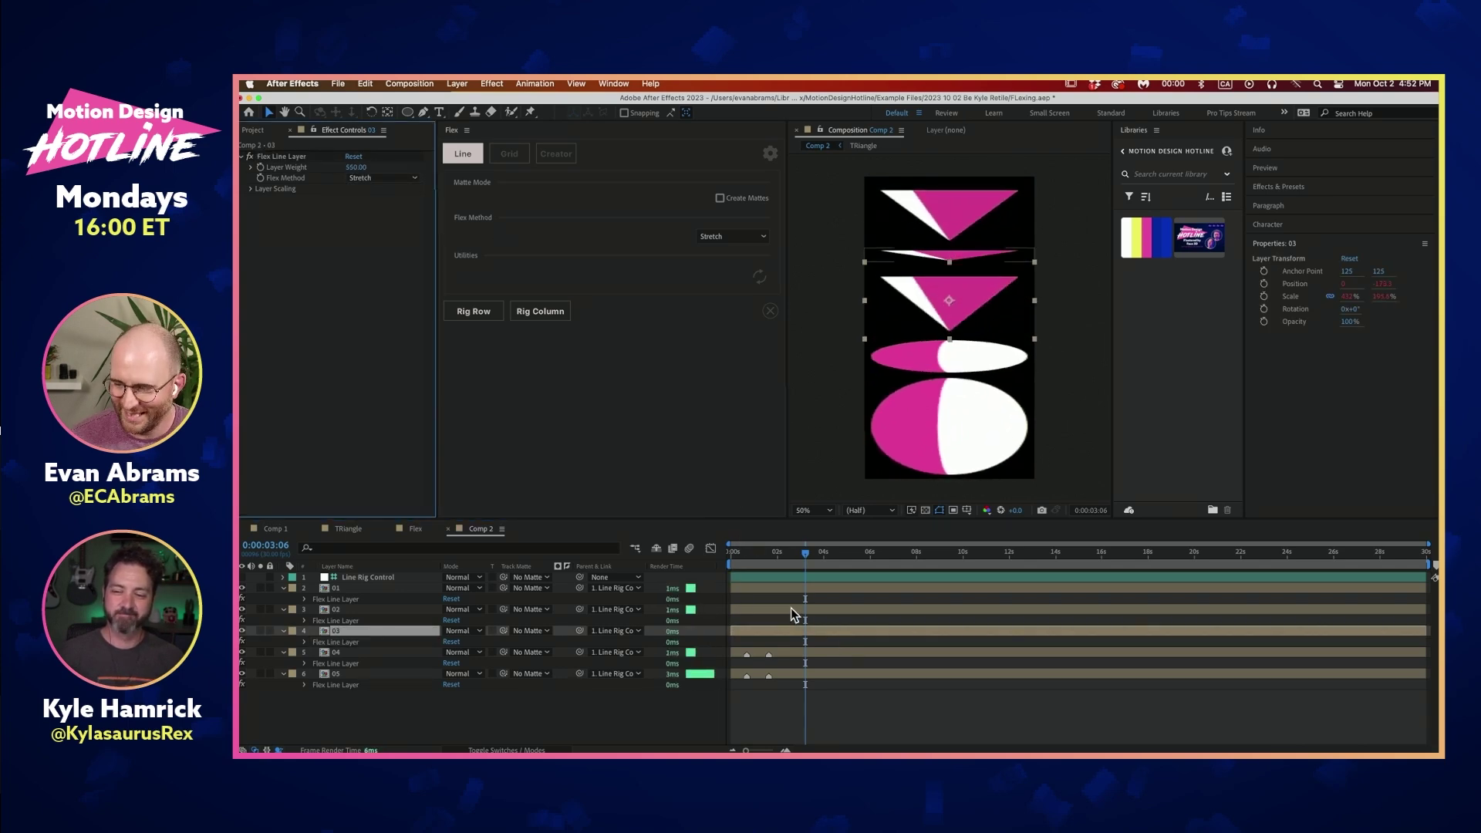
pyautogui.press('super+z')
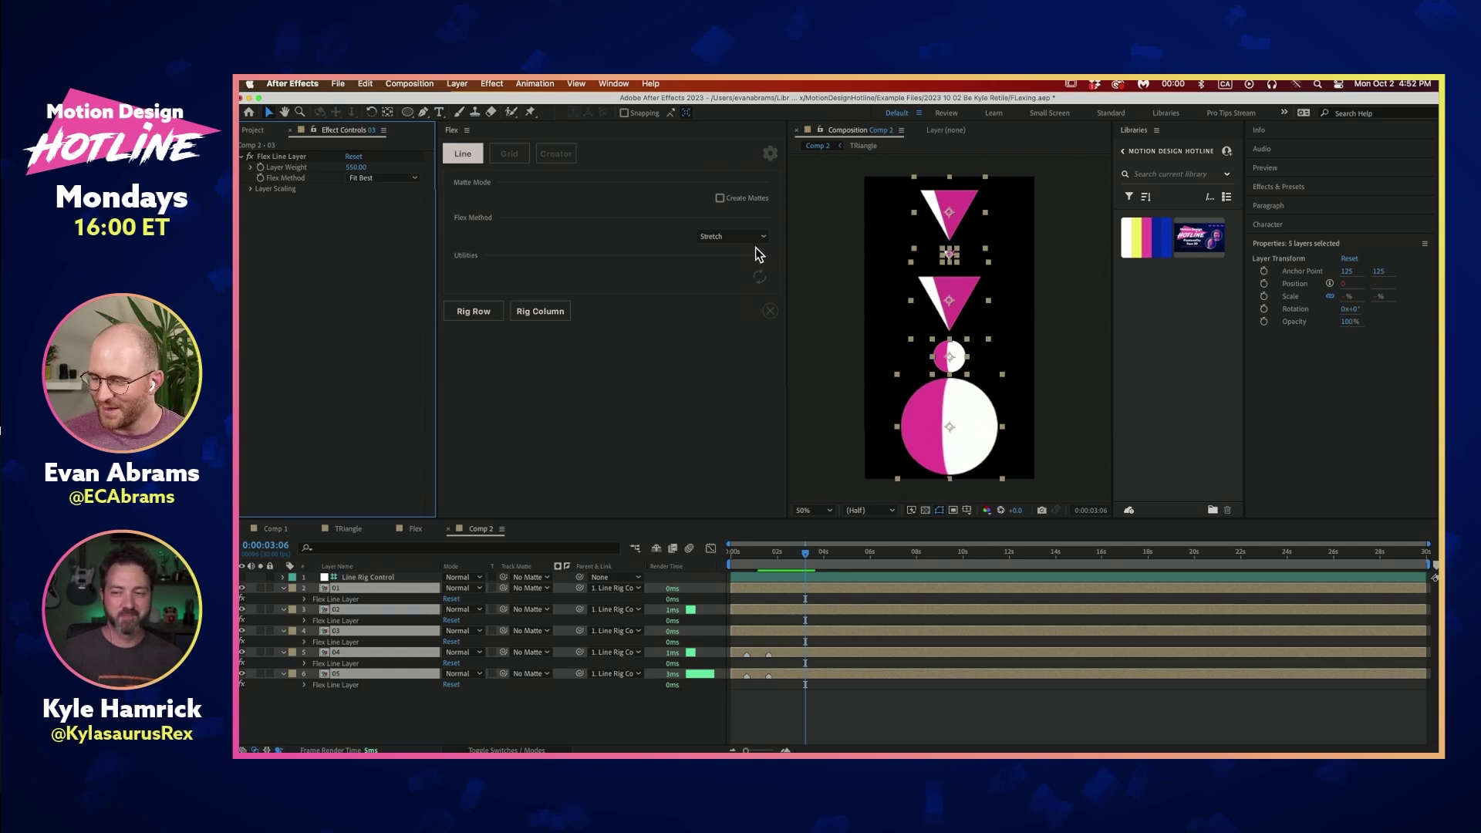
# Set the Flex Method of all five layers to None and try a larger Layer Weight on layer 03
pyautogui.click(721, 238)
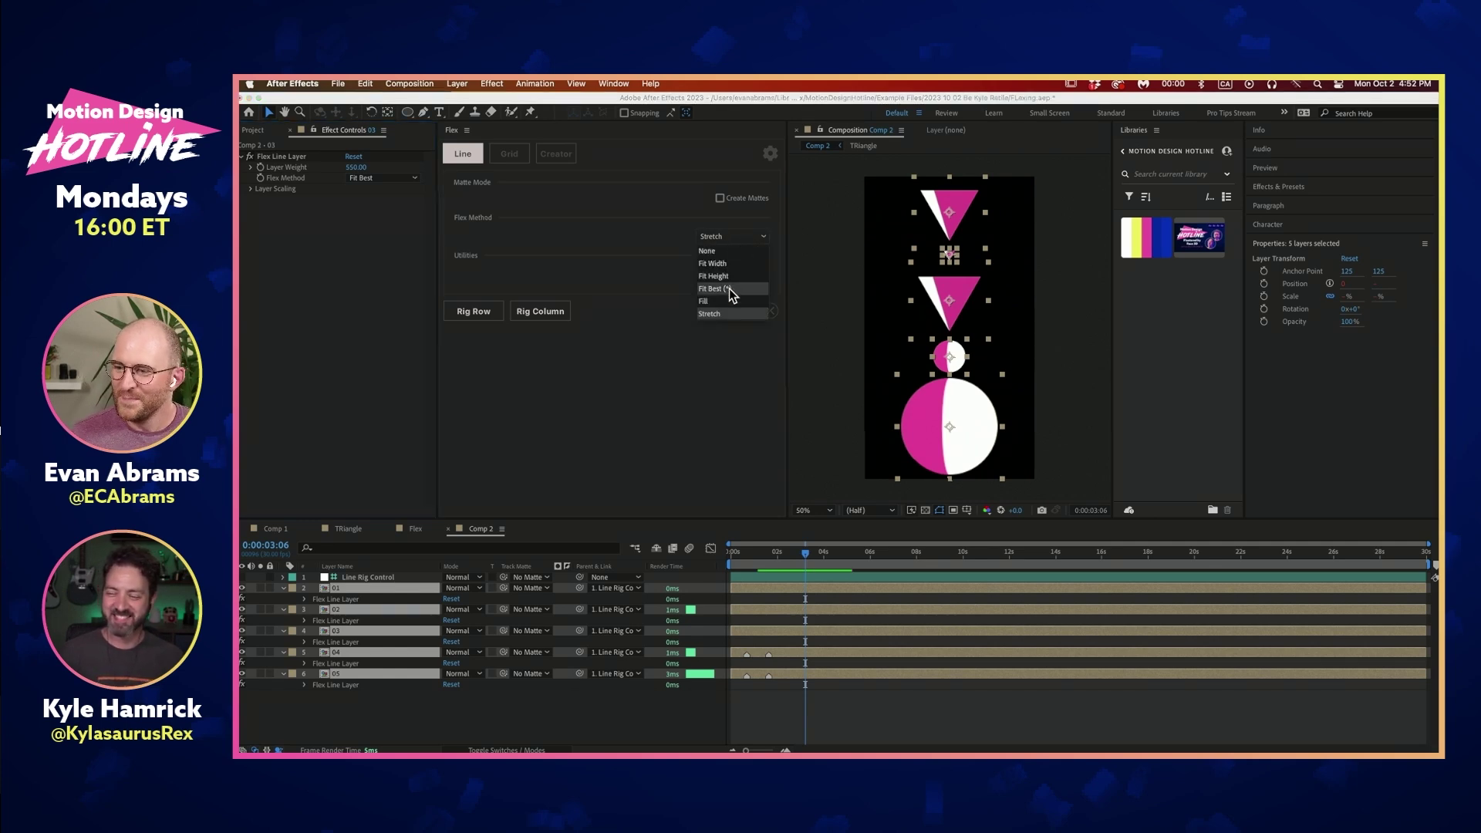
pyautogui.click(708, 251)
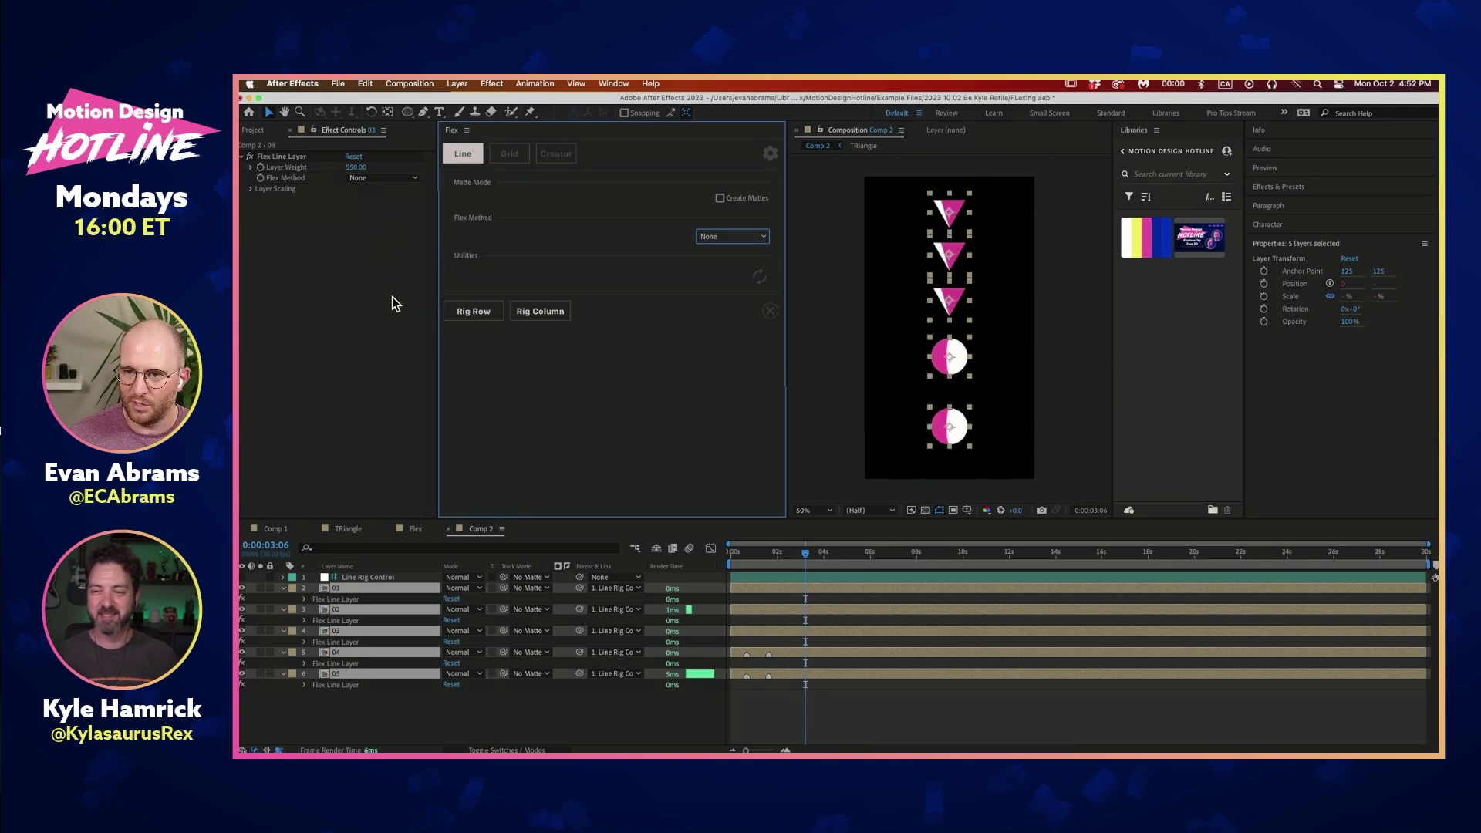
pyautogui.click(827, 682)
pyautogui.click(848, 631)
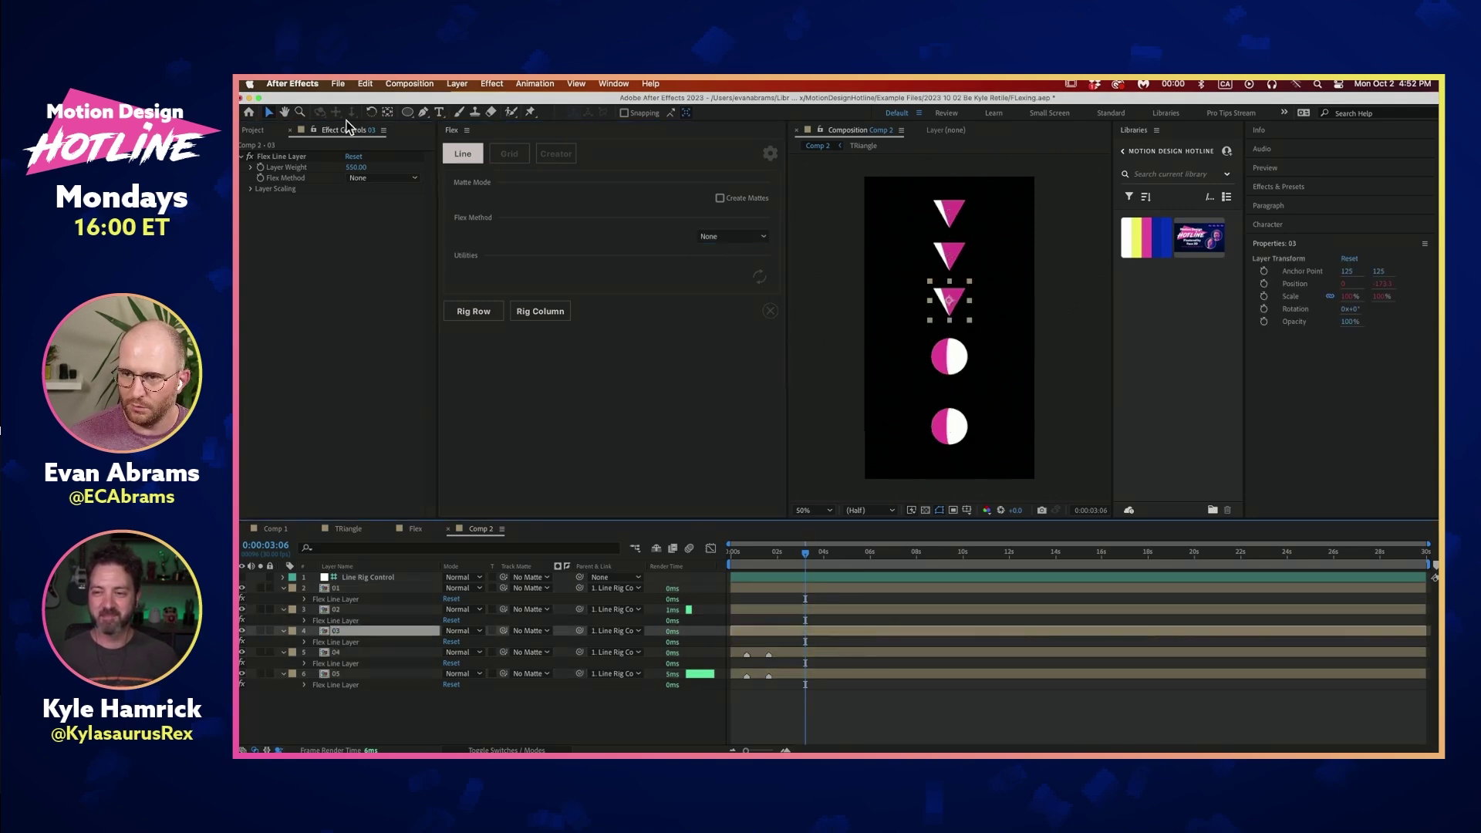
pyautogui.moveTo(359, 171); pyautogui.dragTo(414, 178)
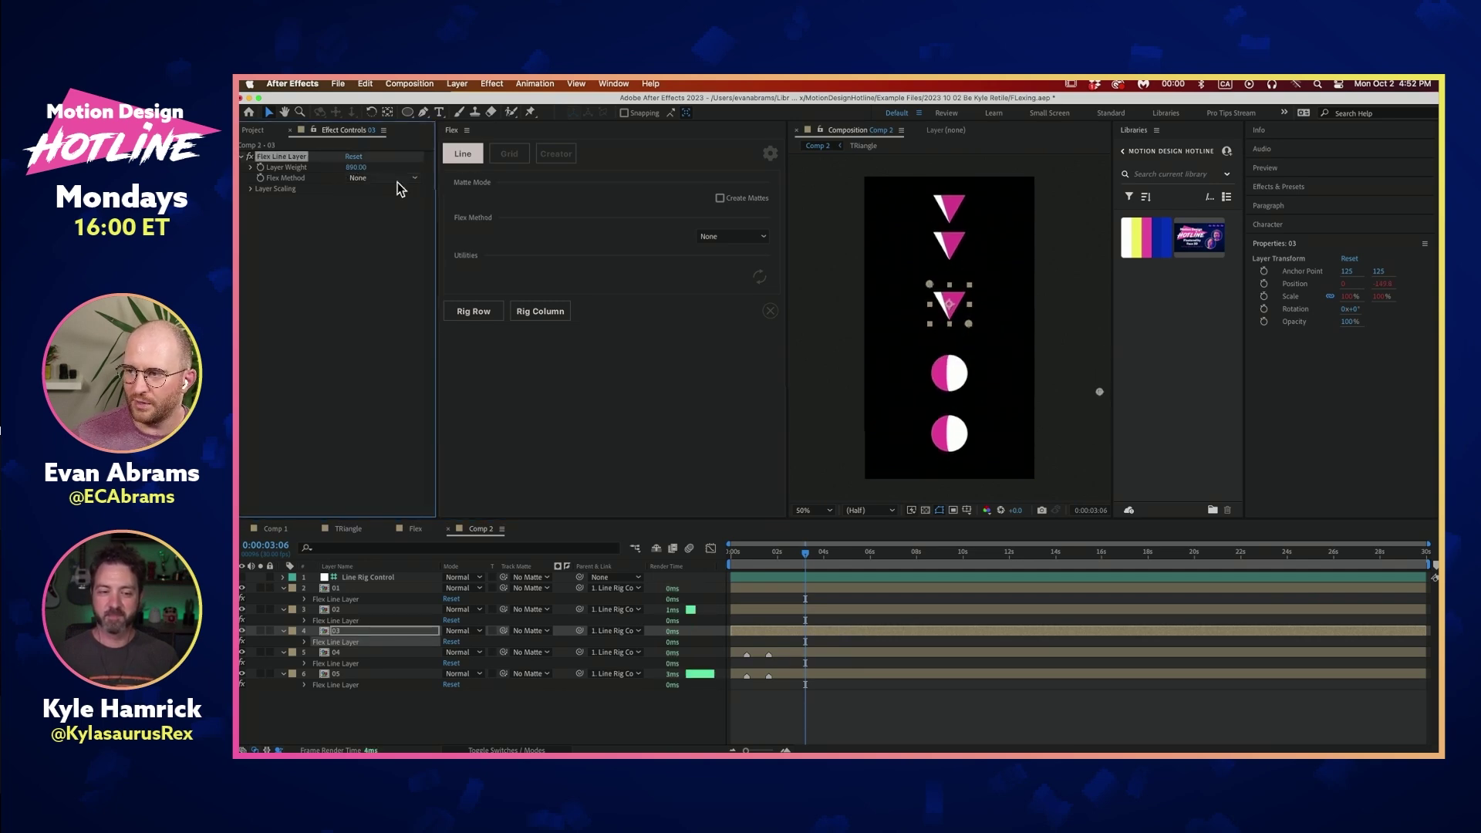
# Set the Flex Method of all five column layers back to Fit Best and deselect them
pyautogui.click(827, 587)
pyautogui.keyDown('shift'); pyautogui.click(827, 676); pyautogui.keyUp('shift')
pyautogui.click(733, 236)
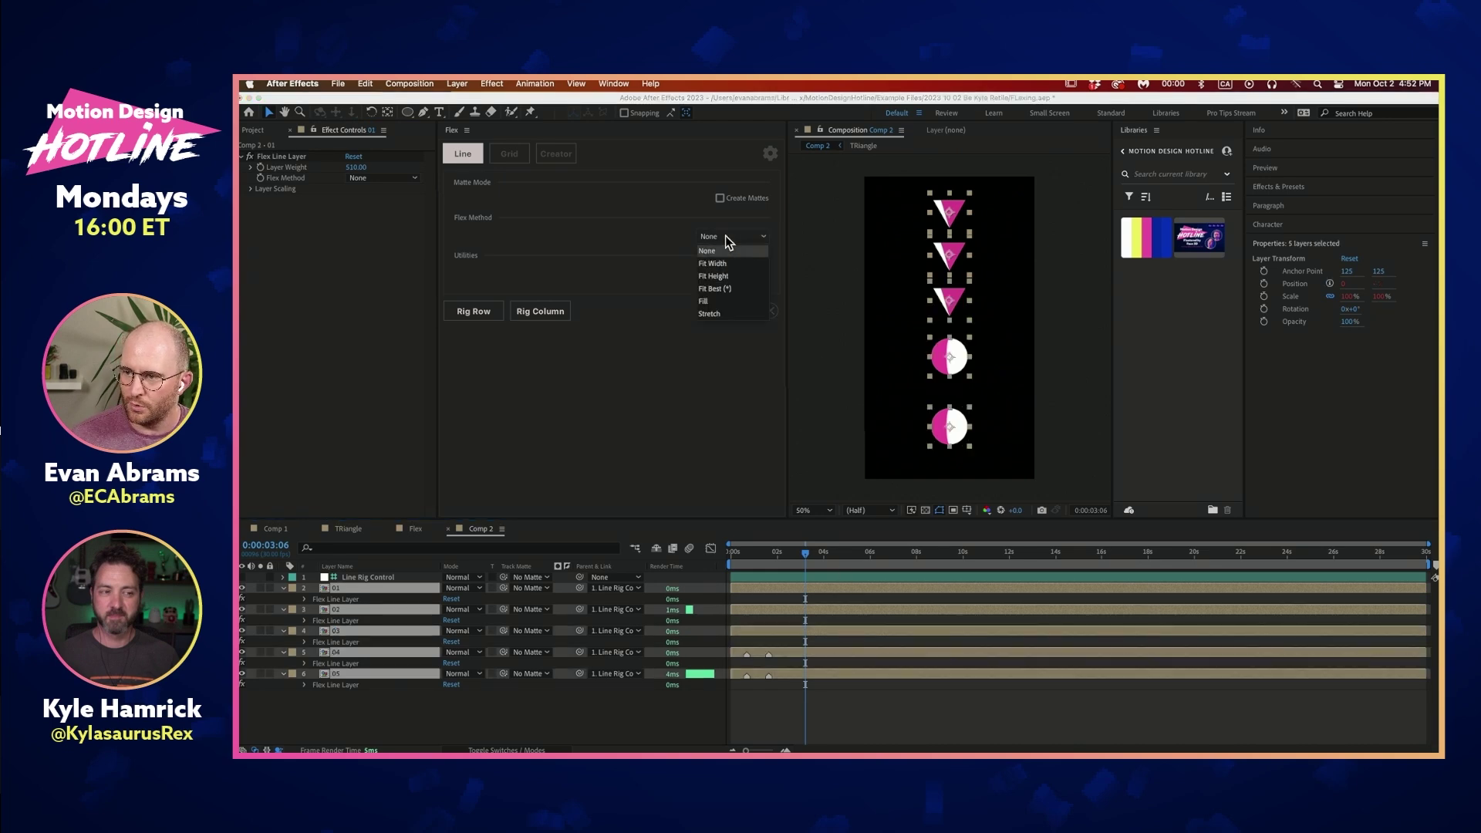
pyautogui.click(722, 299)
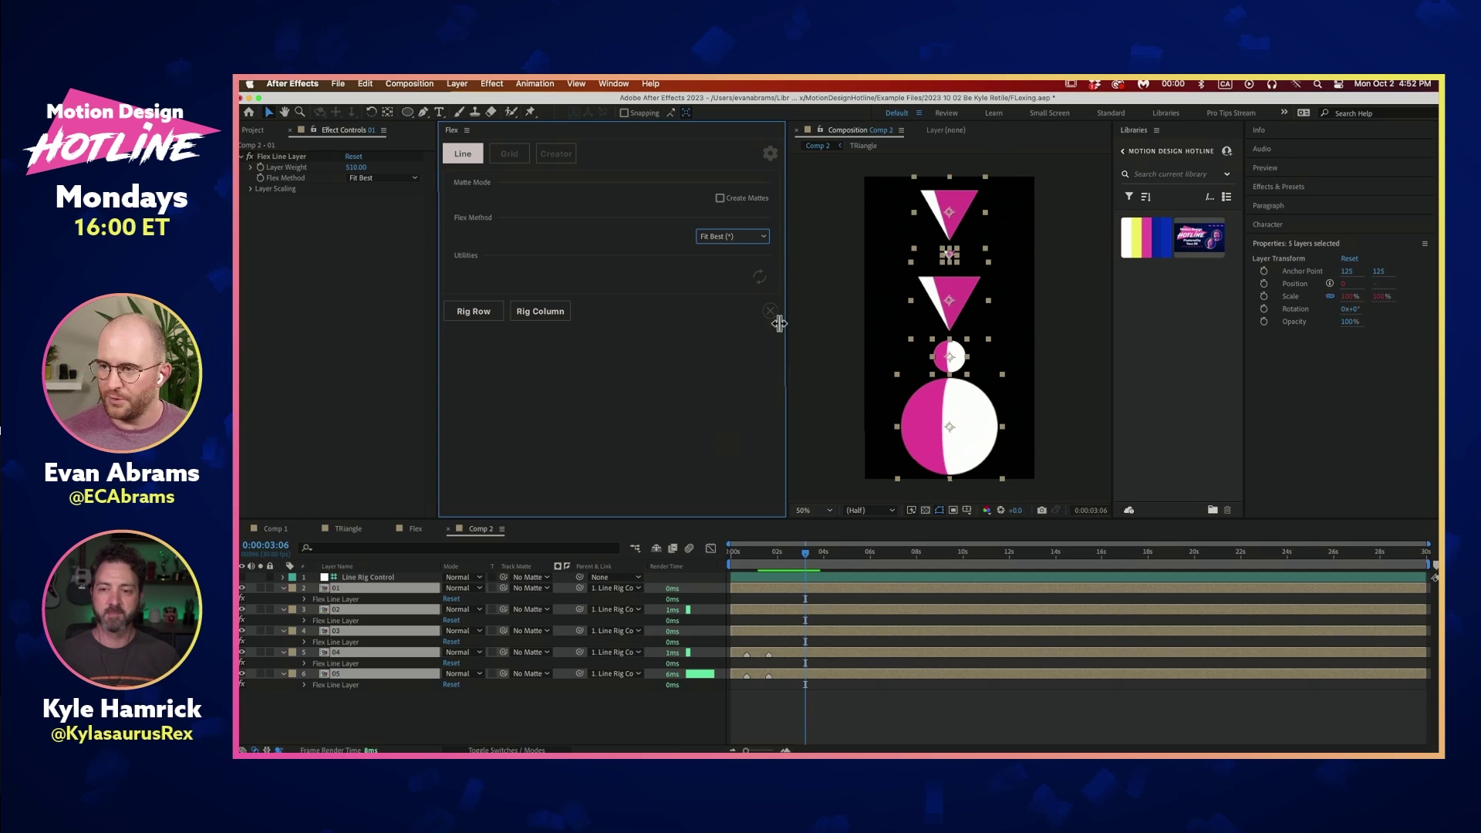
pyautogui.click(757, 238)
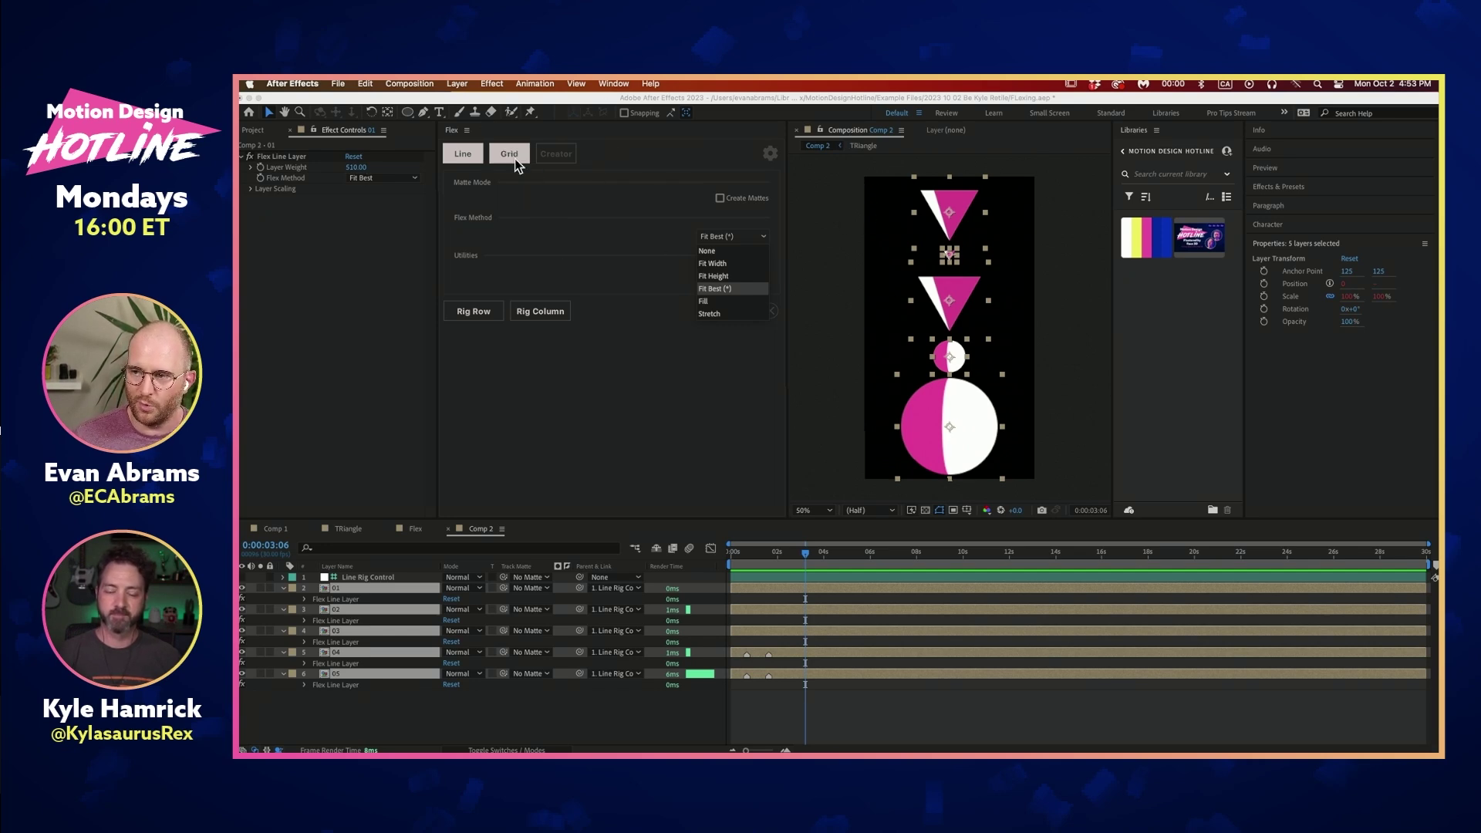
pyautogui.click(719, 698)
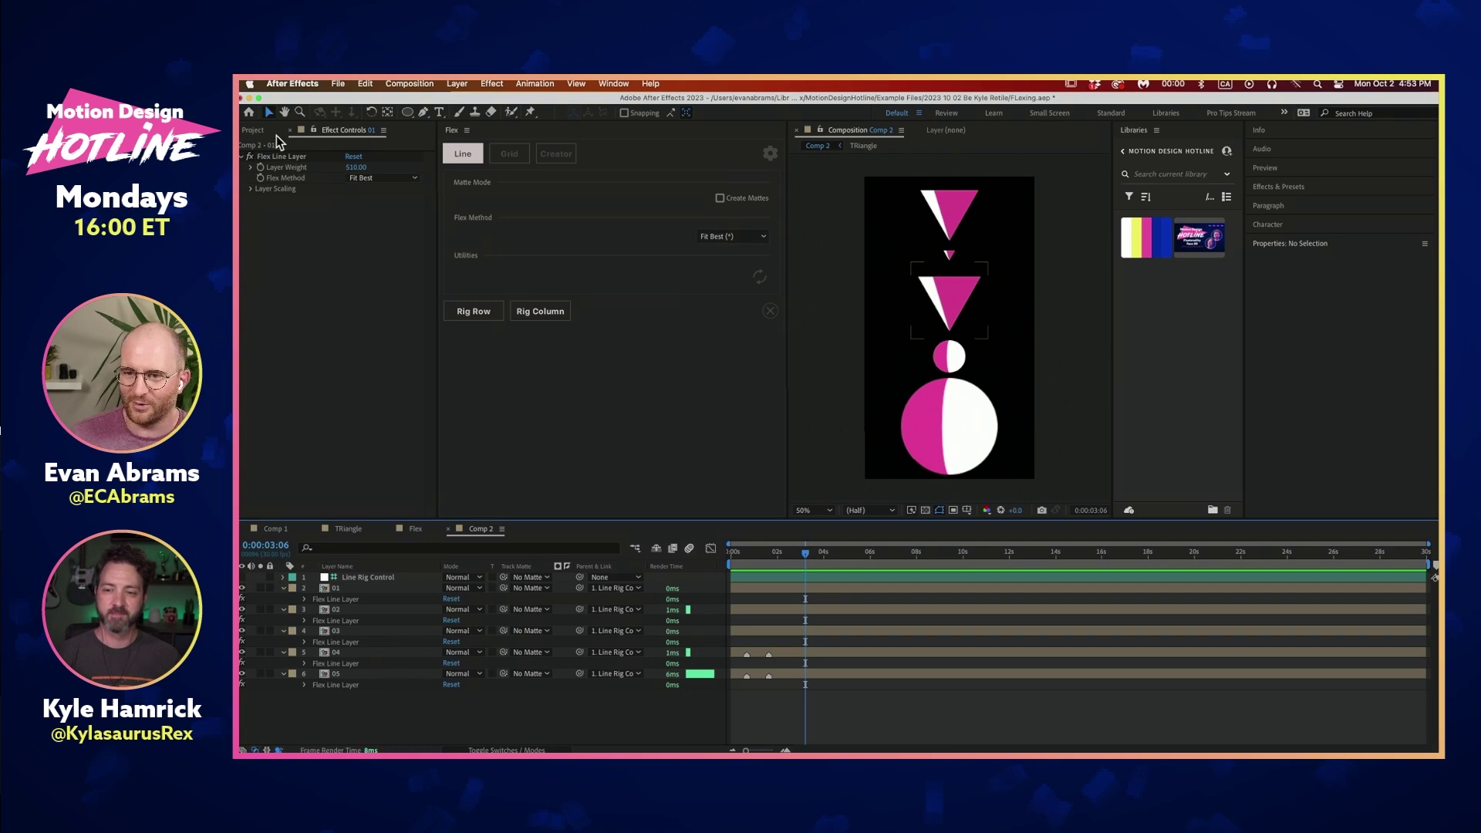
# Create a new composition named Griddle and narrow the Flex script's area to give the viewer more room
pyautogui.click(253, 129)
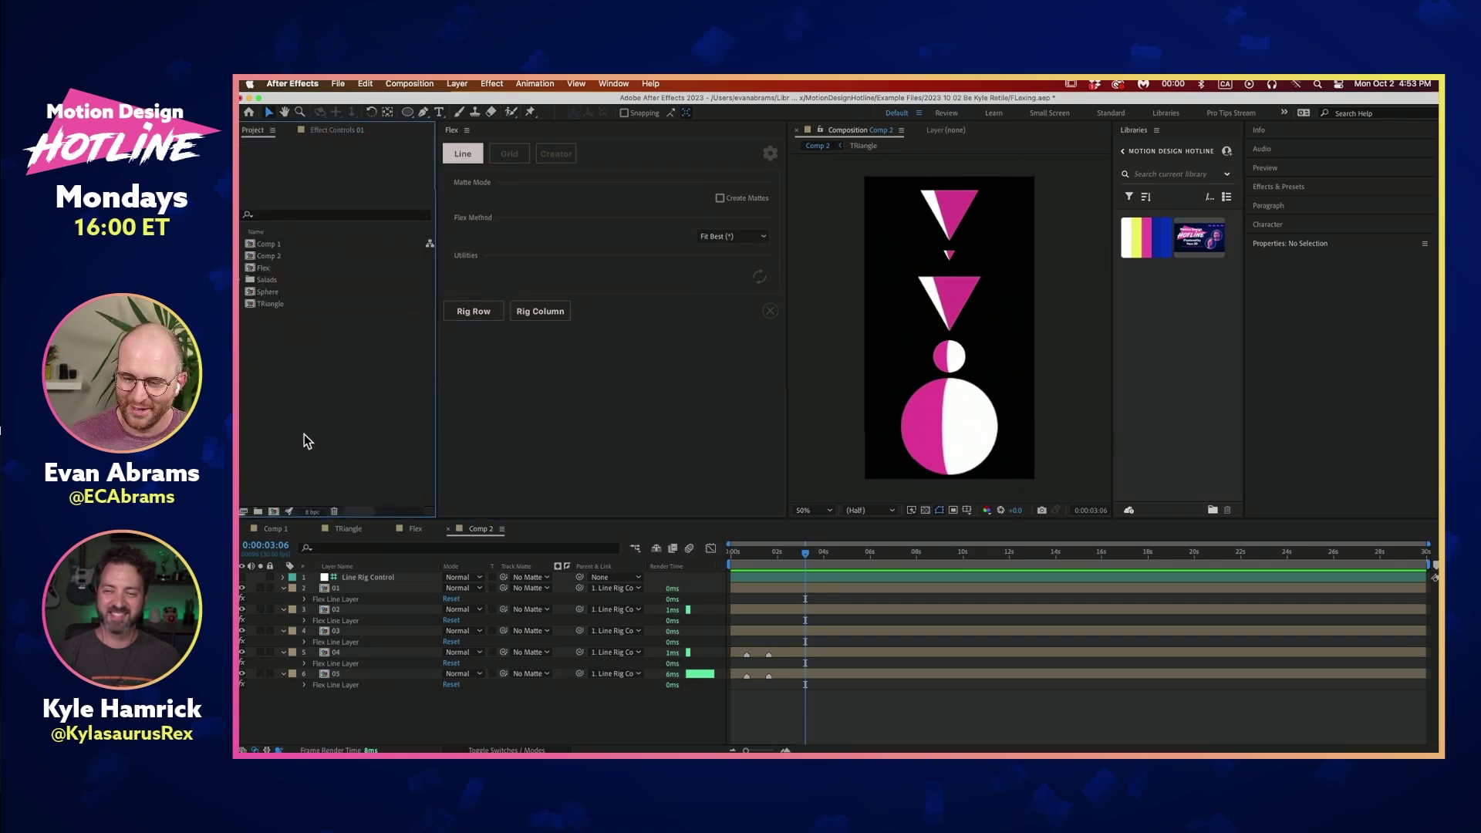
pyautogui.press('super+n')
pyautogui.write('Griddle')
pyautogui.press('Return')
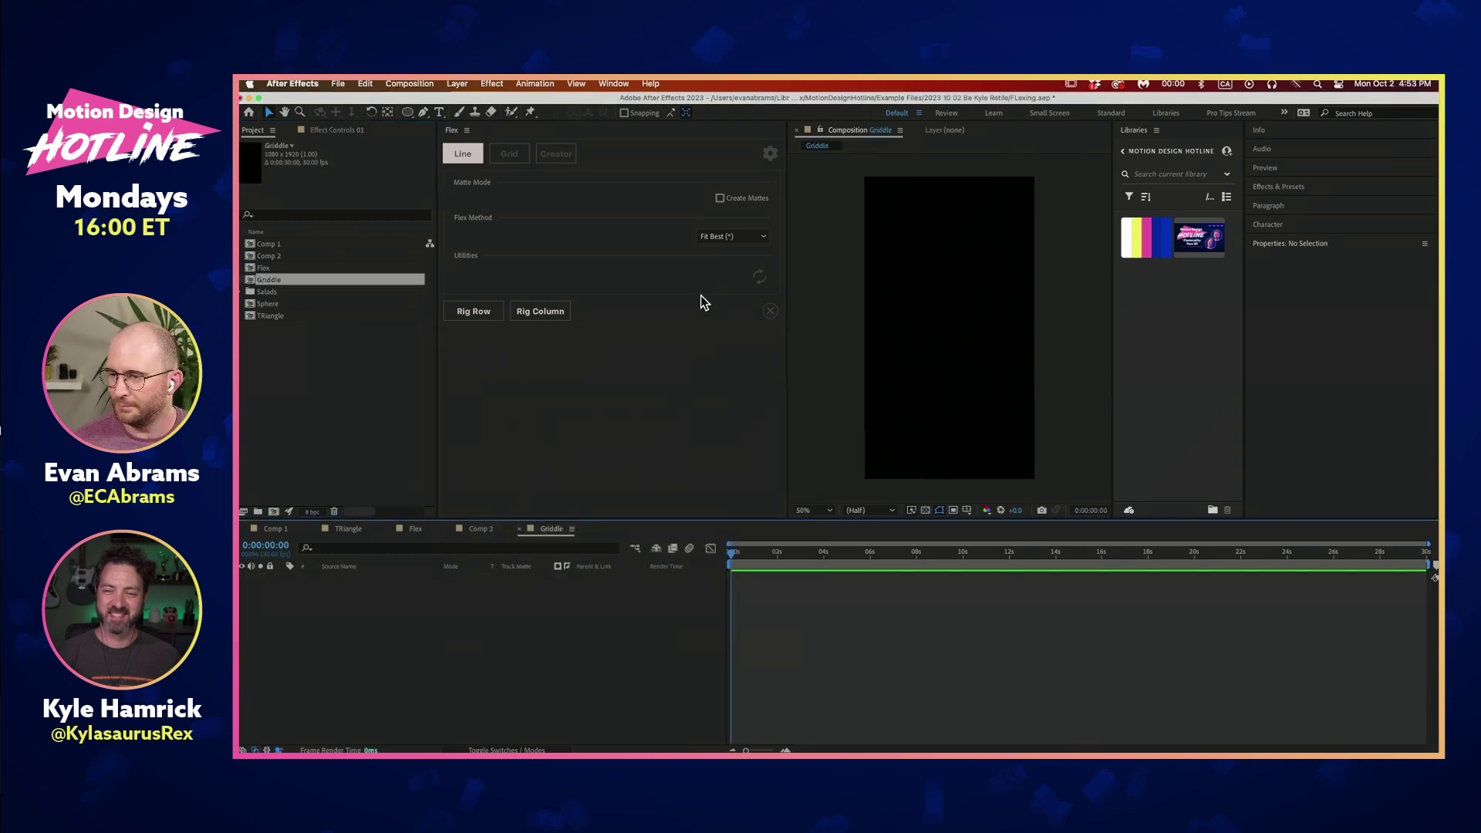
pyautogui.moveTo(787, 308); pyautogui.dragTo(727, 327)
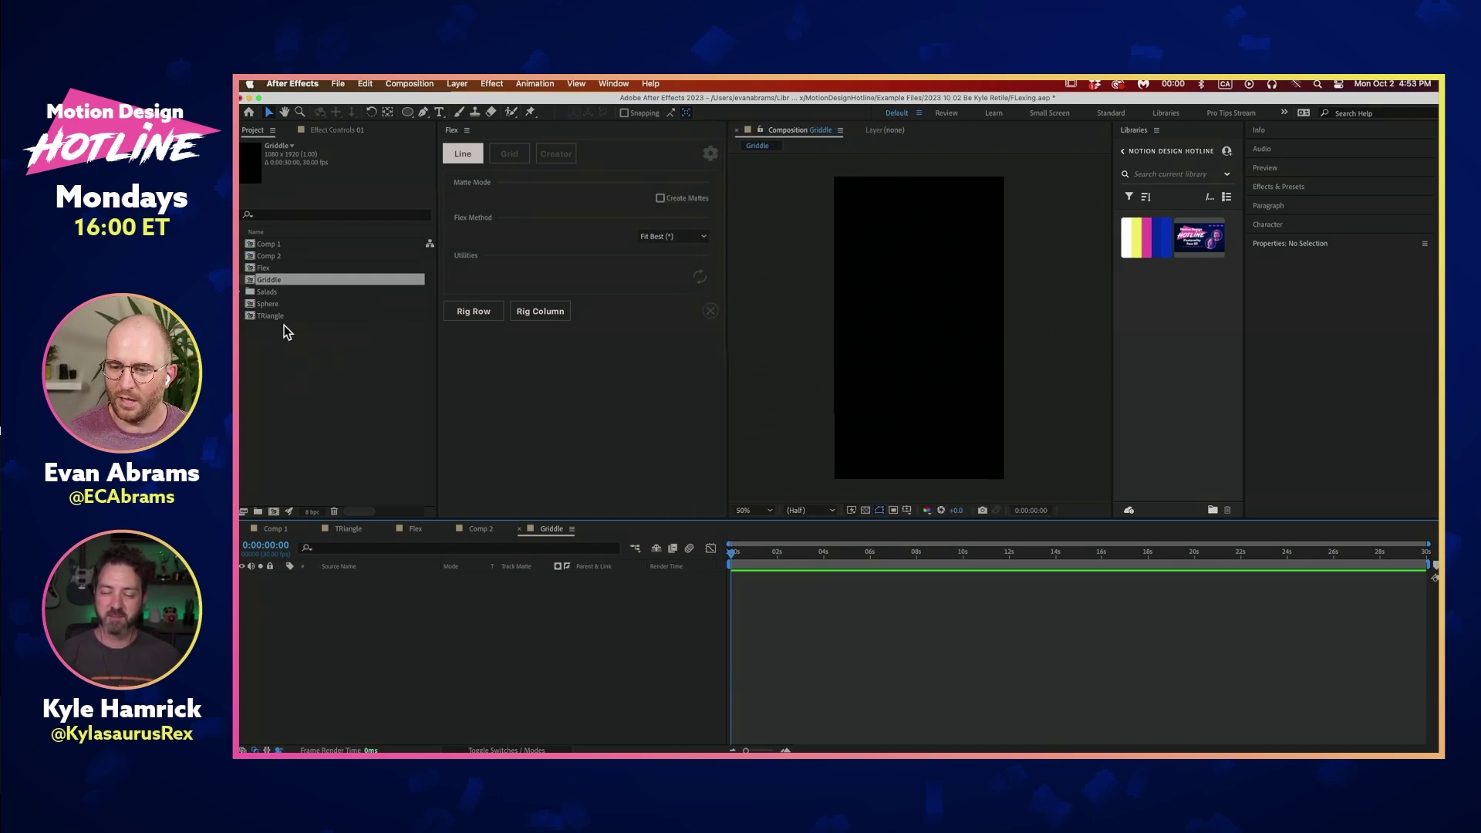
# Try adding the TRiangle composition near Griddle's upper-left corner as a layer named 01, and delete it
pyautogui.moveTo(281, 317); pyautogui.dragTo(872, 235)
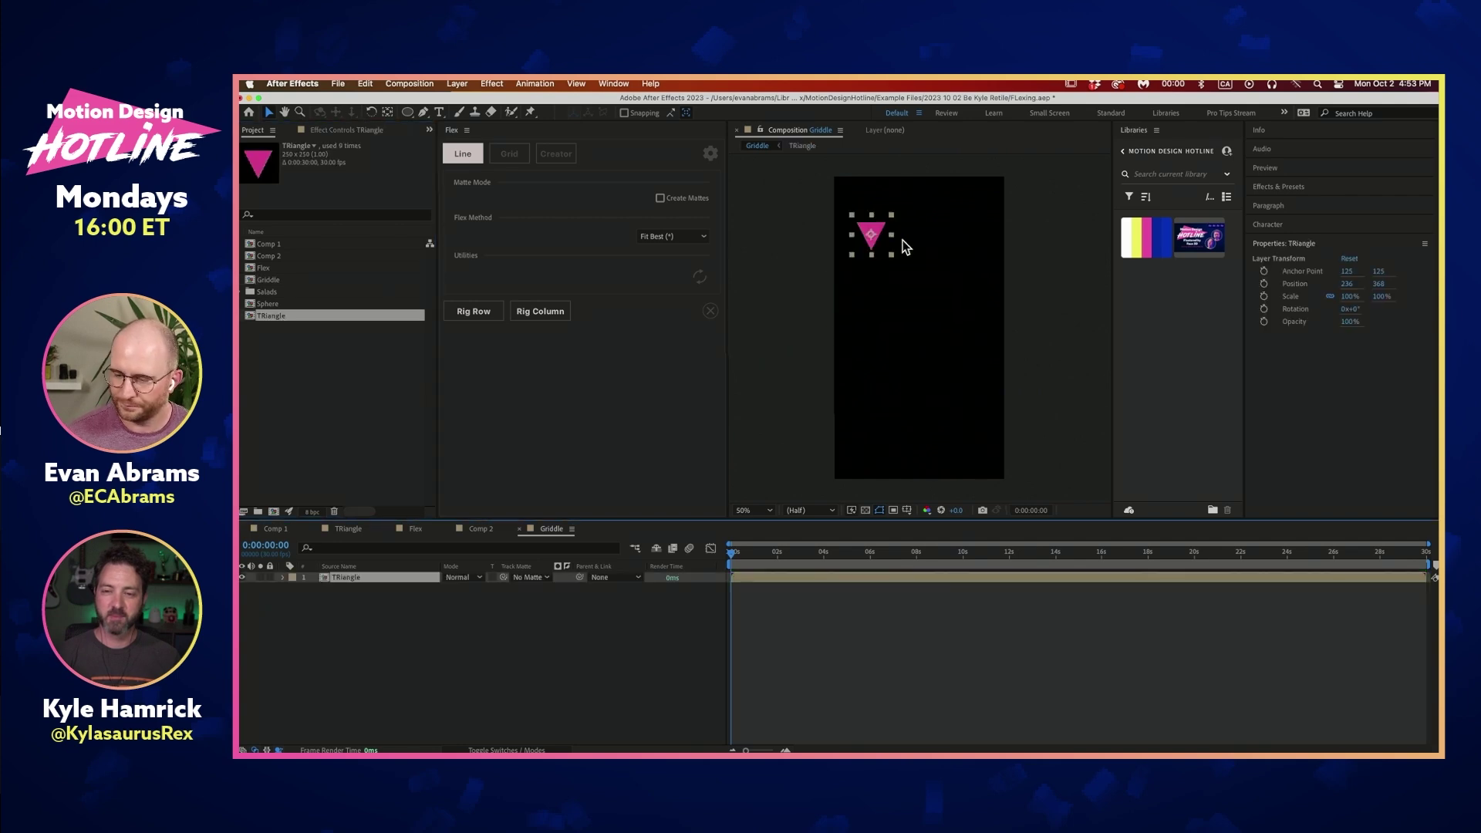
pyautogui.press('Return')
pyautogui.write('01')
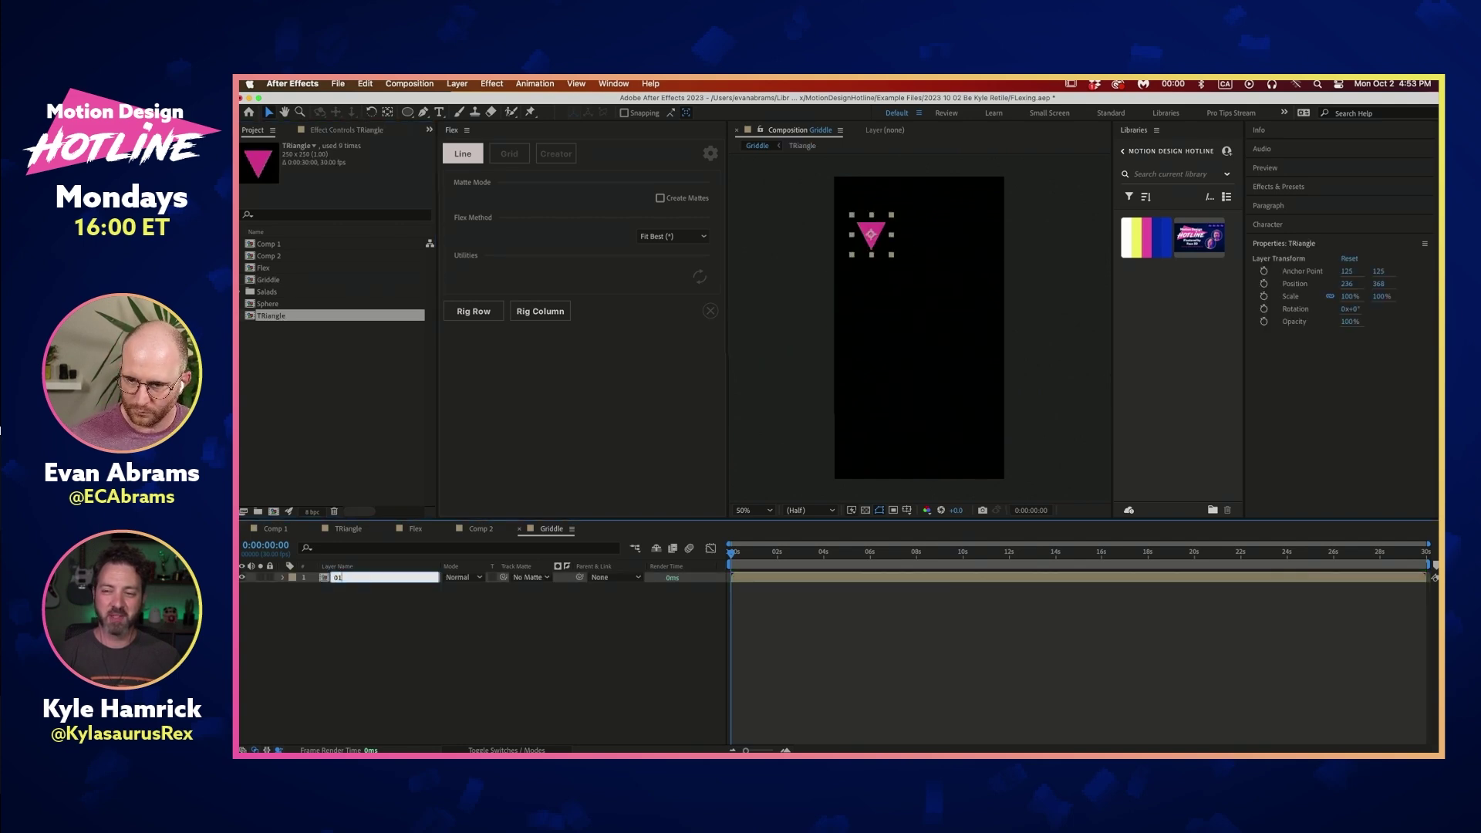
pyautogui.press('Return')
pyautogui.moveTo(867, 239)
pyautogui.mouseDown()
pyautogui.moveTo(865, 210)
pyautogui.moveTo(867, 240)
pyautogui.mouseUp()
pyautogui.press('Delete')
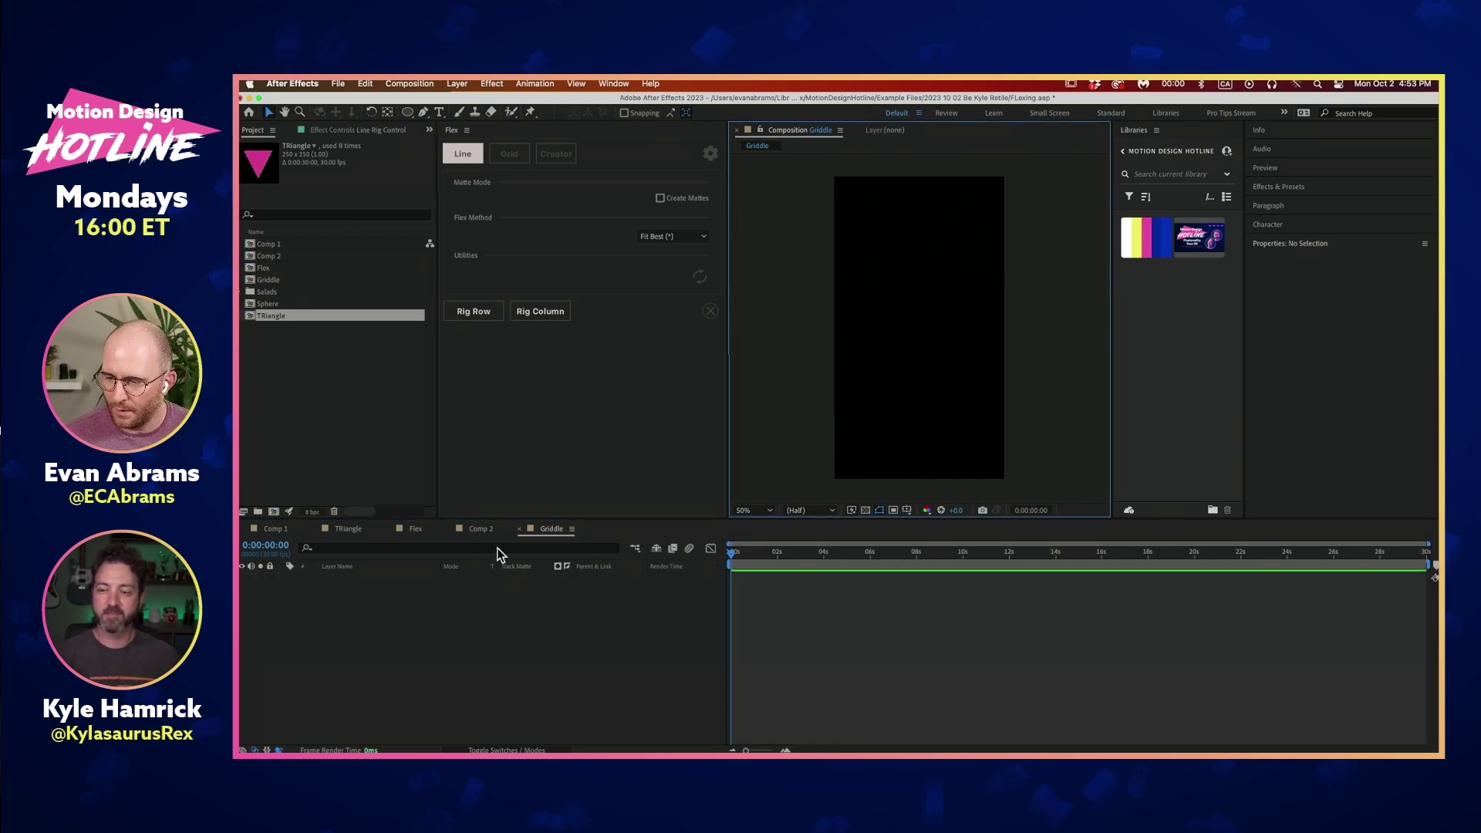
# Check the Comp 2 column for reference and return to the Griddle composition
pyautogui.click(486, 530)
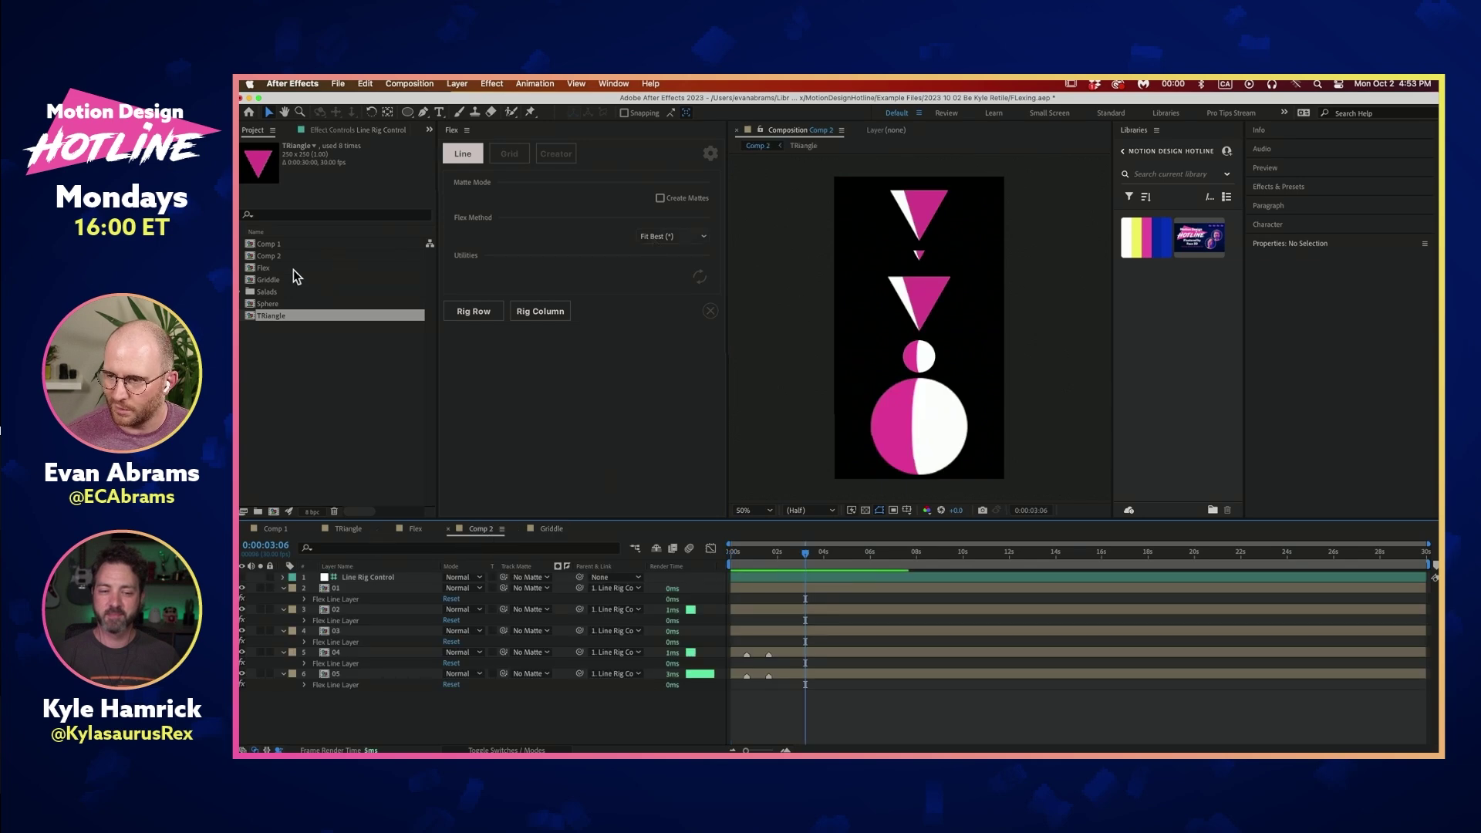
pyautogui.click(531, 531)
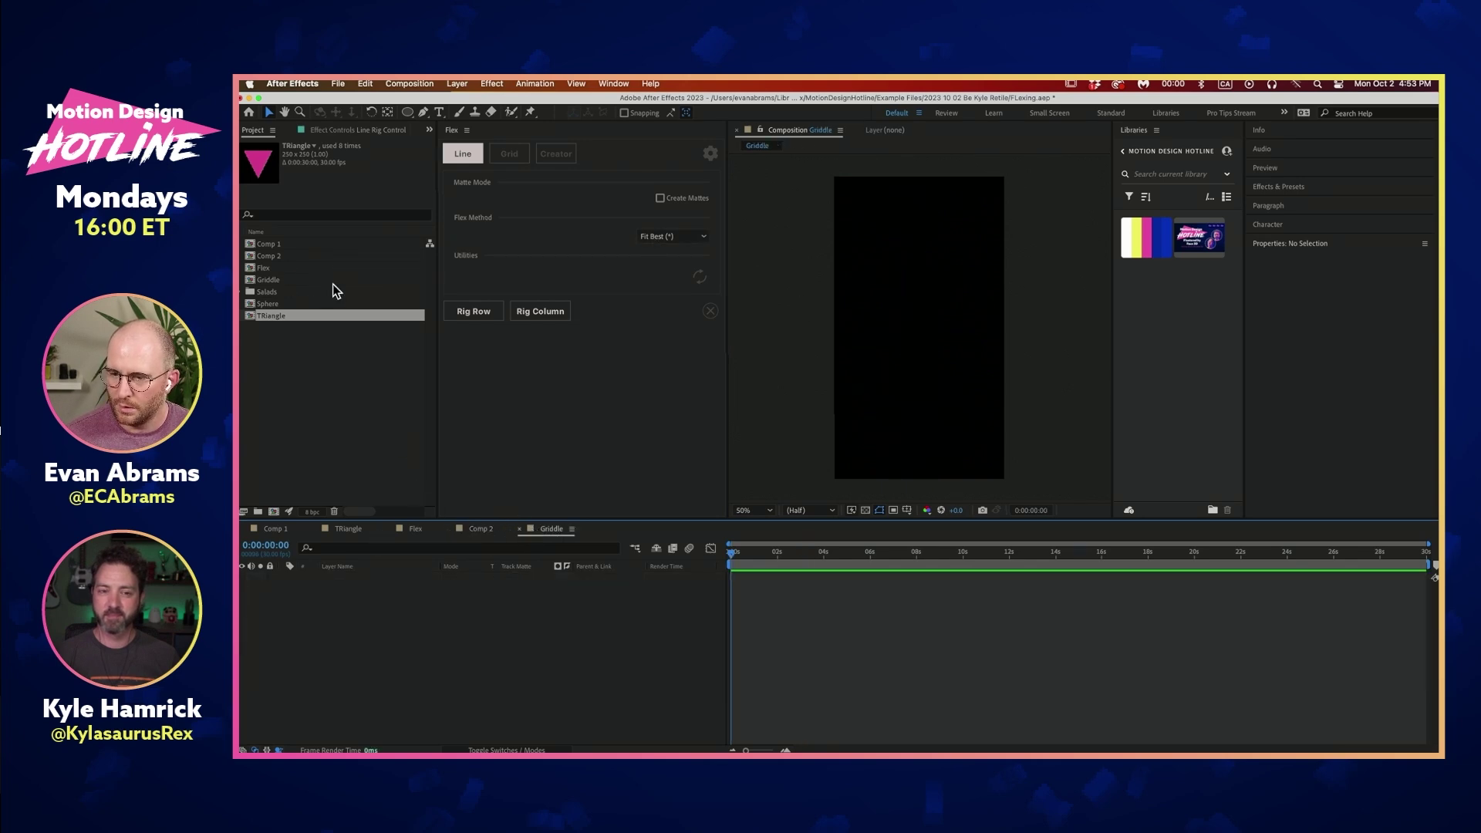
# Add the TRiangle composition to the upper part of Griddle at about 412, 360 and name its layer 01
pyautogui.moveTo(307, 317); pyautogui.dragTo(911, 243)
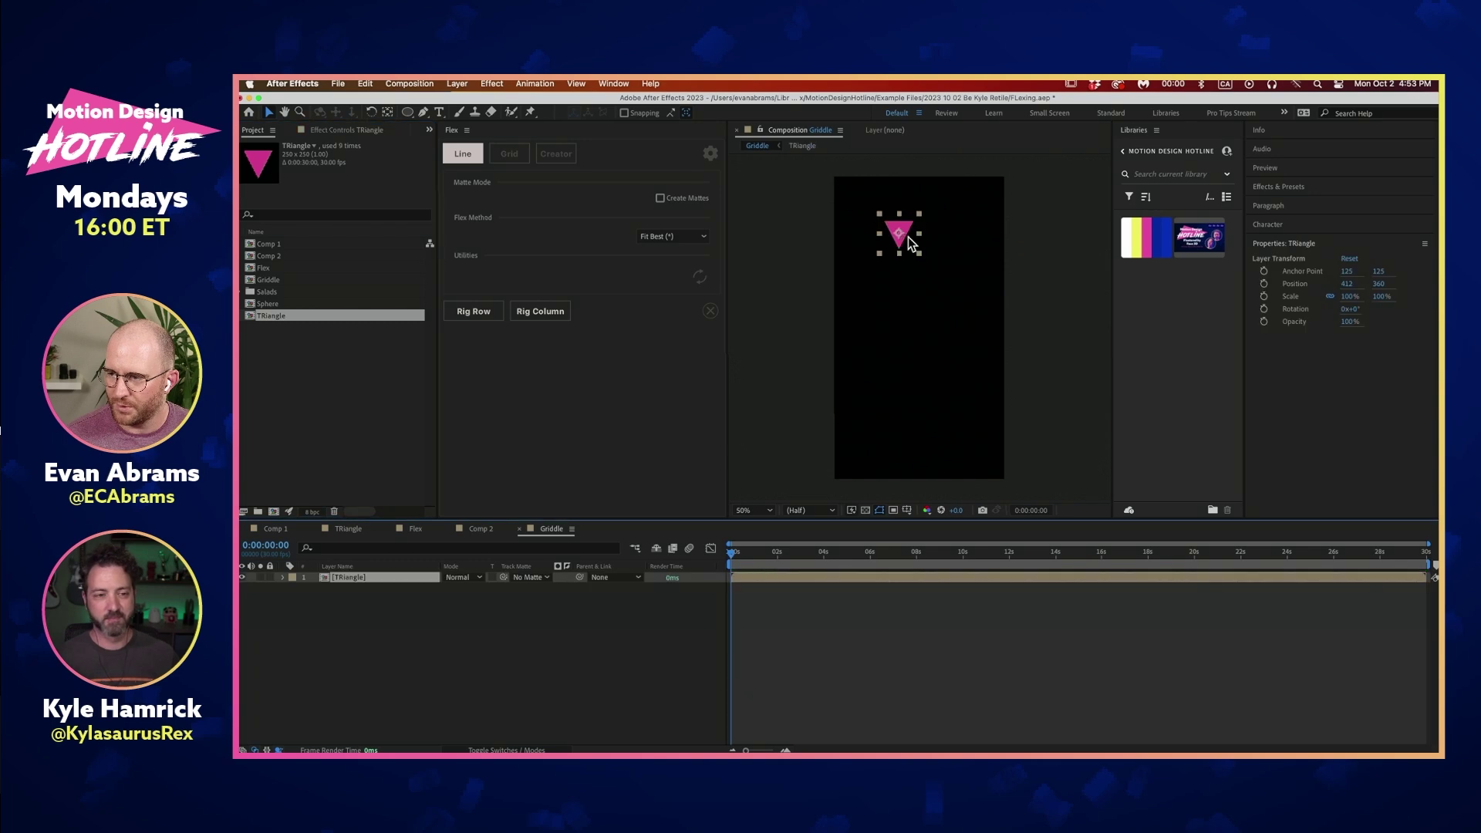
pyautogui.press('super+d')
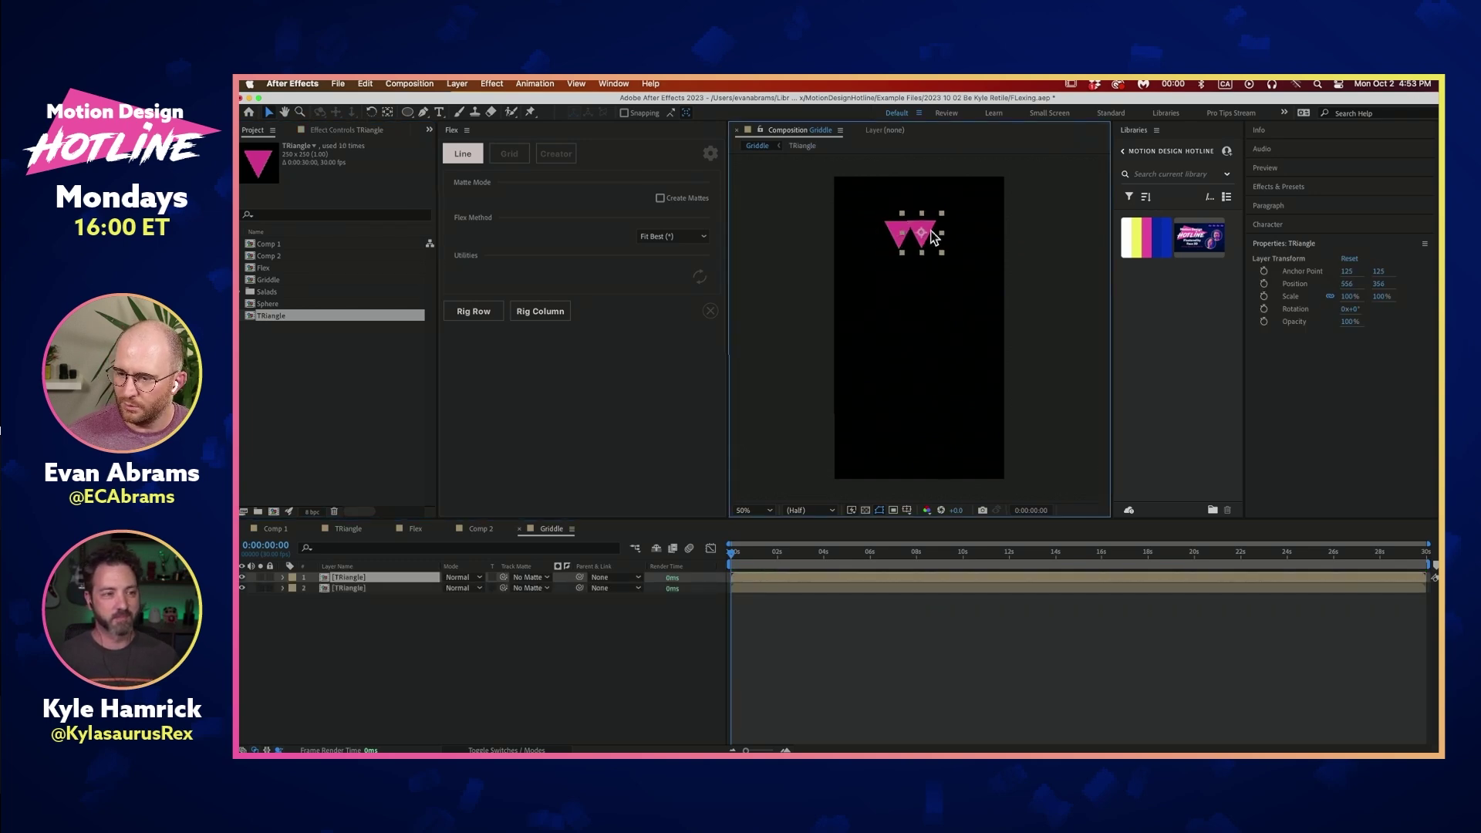
pyautogui.click(383, 571)
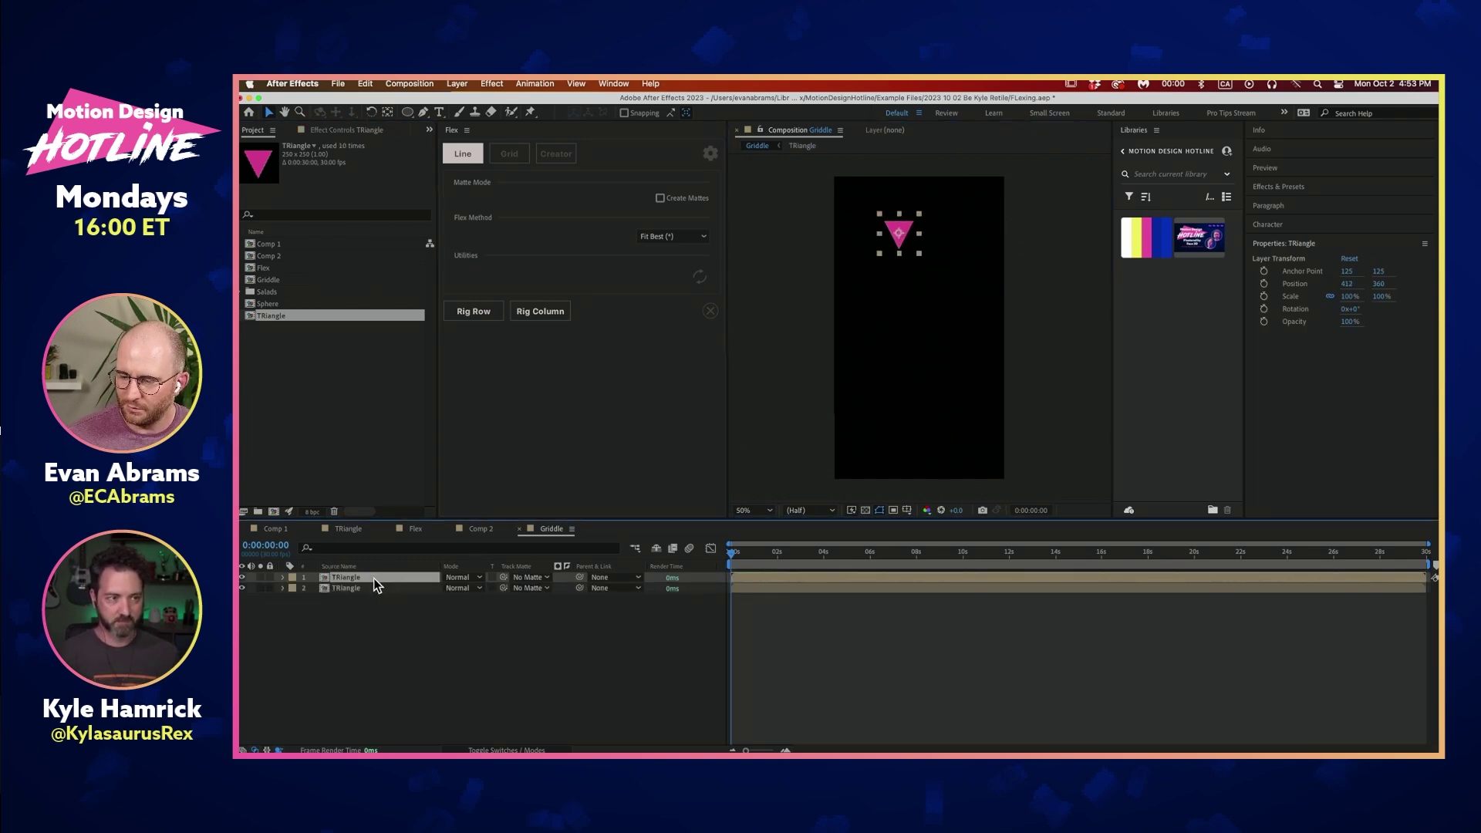
pyautogui.press('super+z')
pyautogui.press('Return')
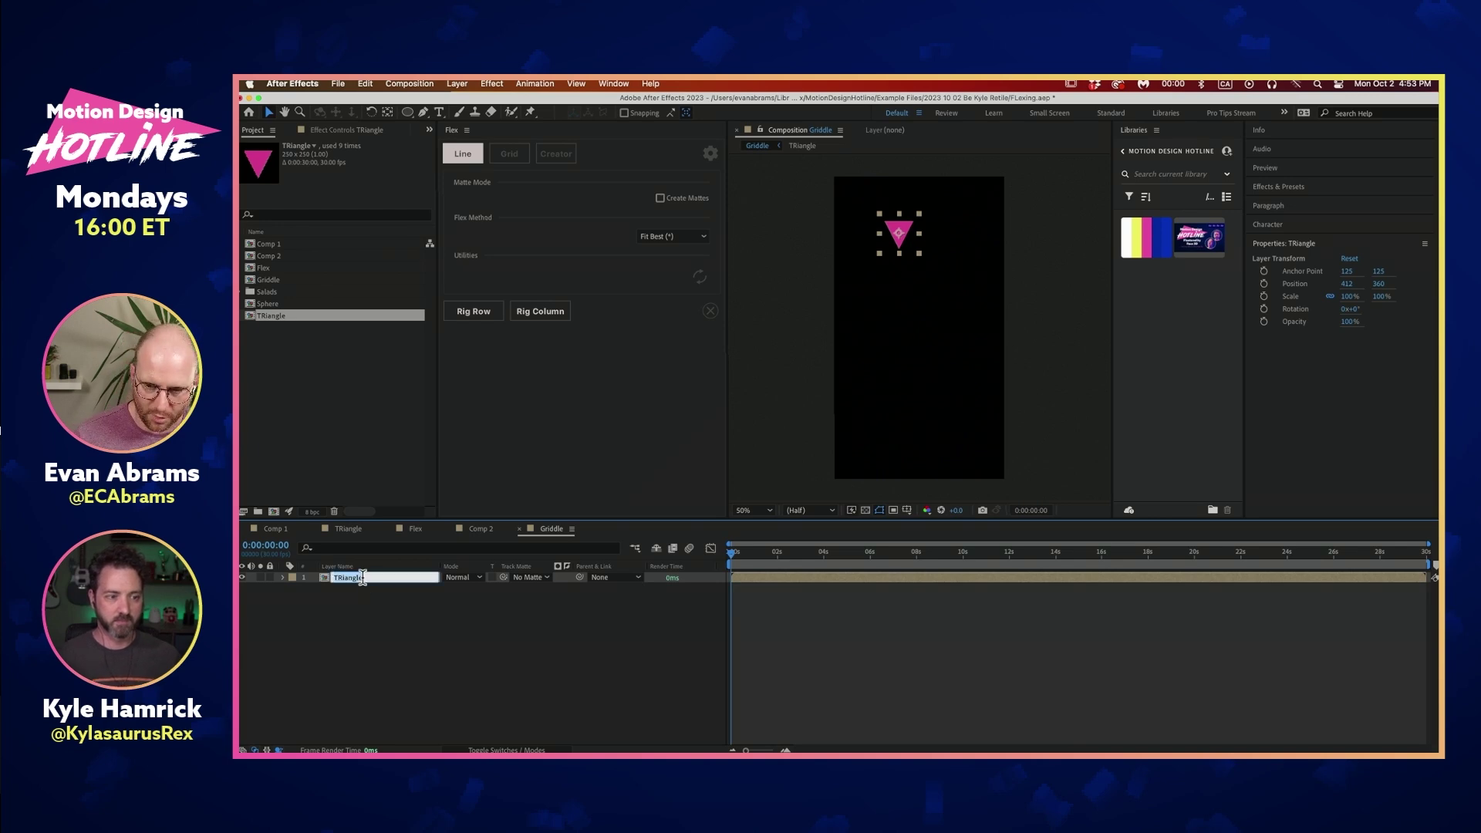
pyautogui.write('01')
pyautogui.press('Return')
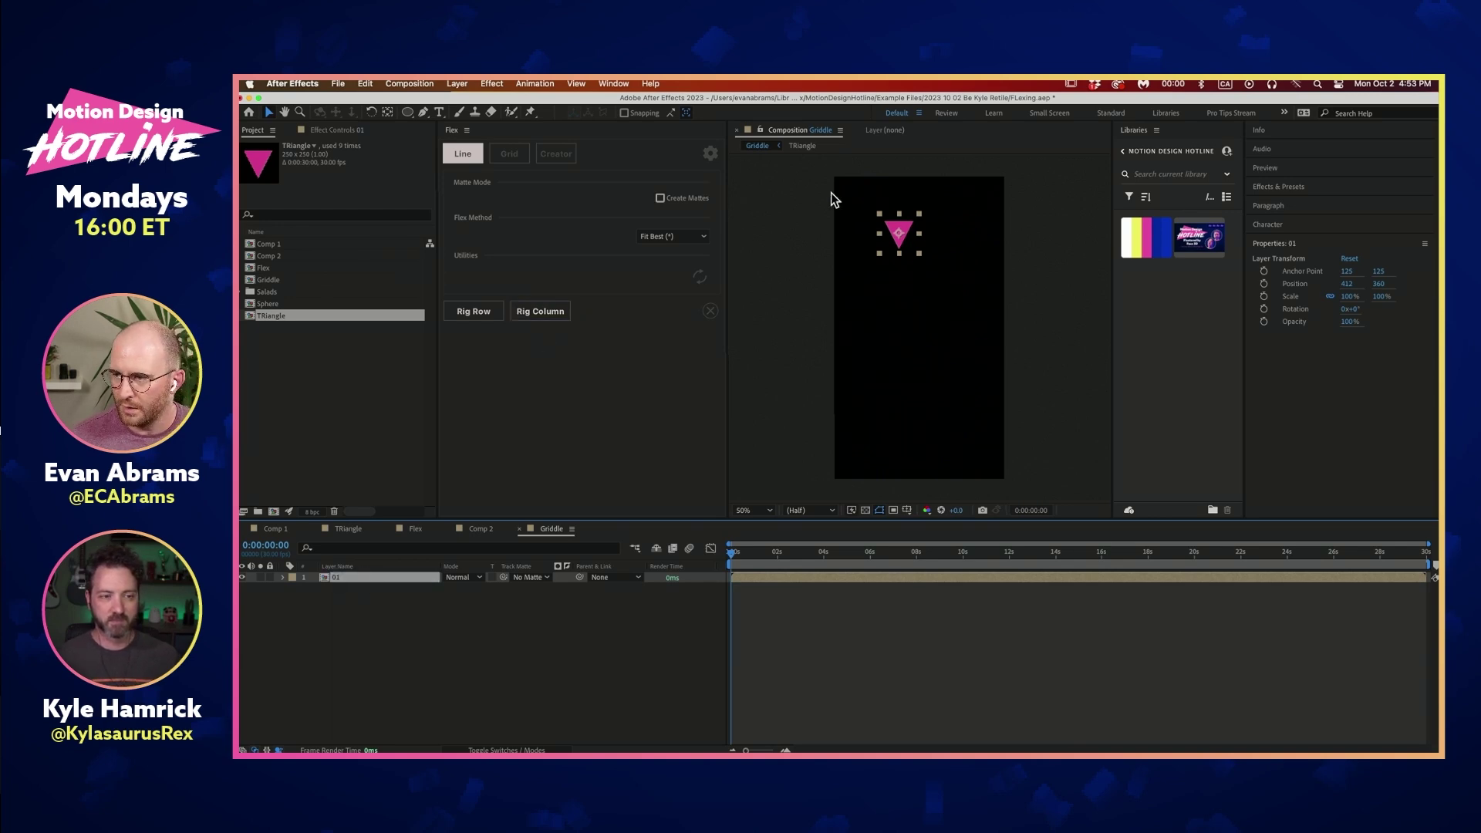
# Duplicate layer 01 into a grid of three columns by four rows, shift the whole grid slightly down, and deselect it
pyautogui.moveTo(891, 233); pyautogui.dragTo(968, 404)
pyautogui.press('super+d')
pyautogui.press('super+d')
pyautogui.click(865, 216)
pyautogui.keyDown('shift'); pyautogui.click(918, 215); pyautogui.keyUp('shift')
pyautogui.keyDown('shift'); pyautogui.click(956, 220); pyautogui.keyUp('shift')
pyautogui.press('super+d')
pyautogui.press('super+d')
pyautogui.press('super+d')
pyautogui.click(1026, 358)
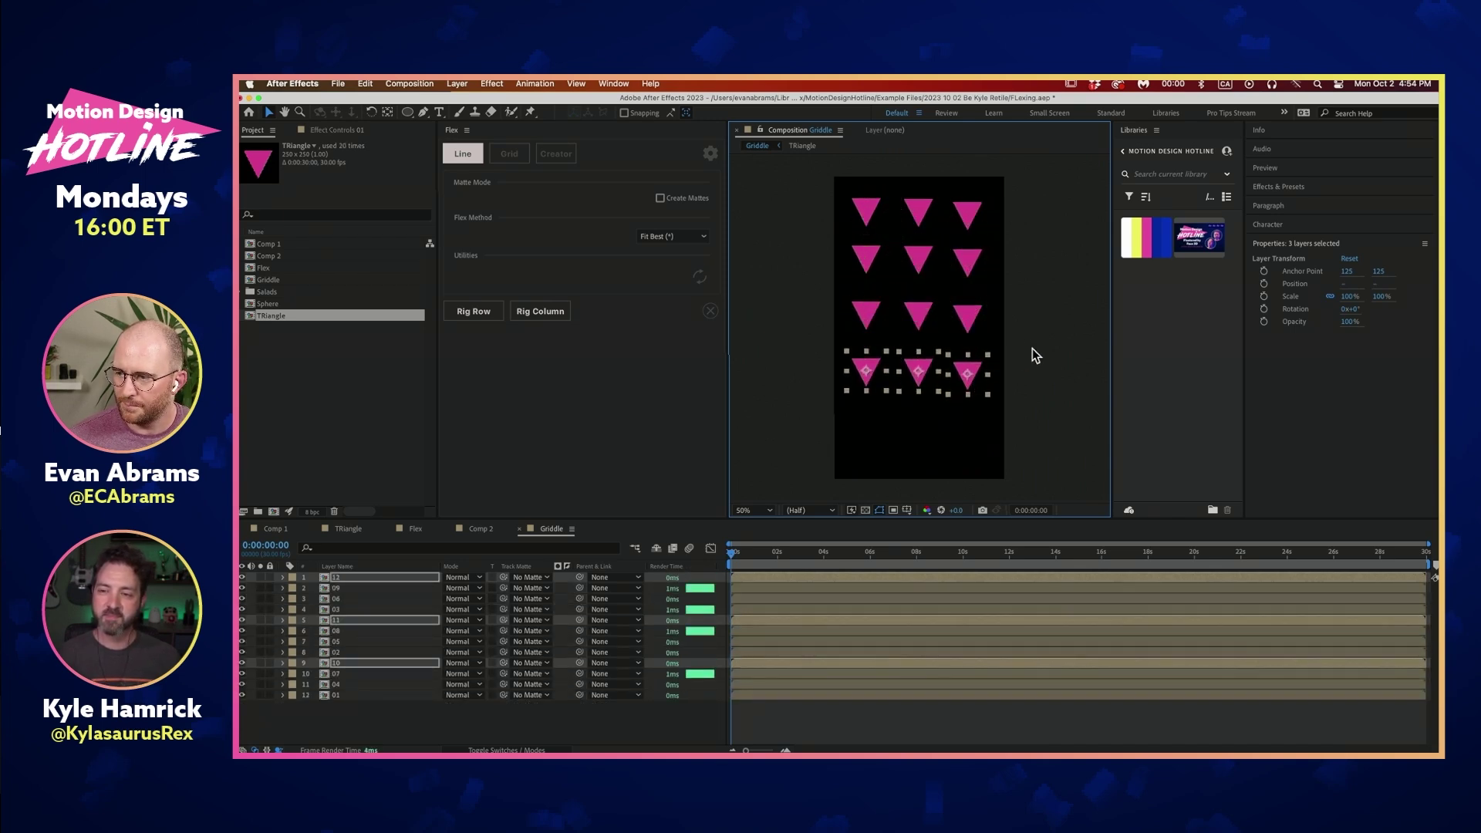
pyautogui.moveTo(814, 193); pyautogui.dragTo(1001, 392)
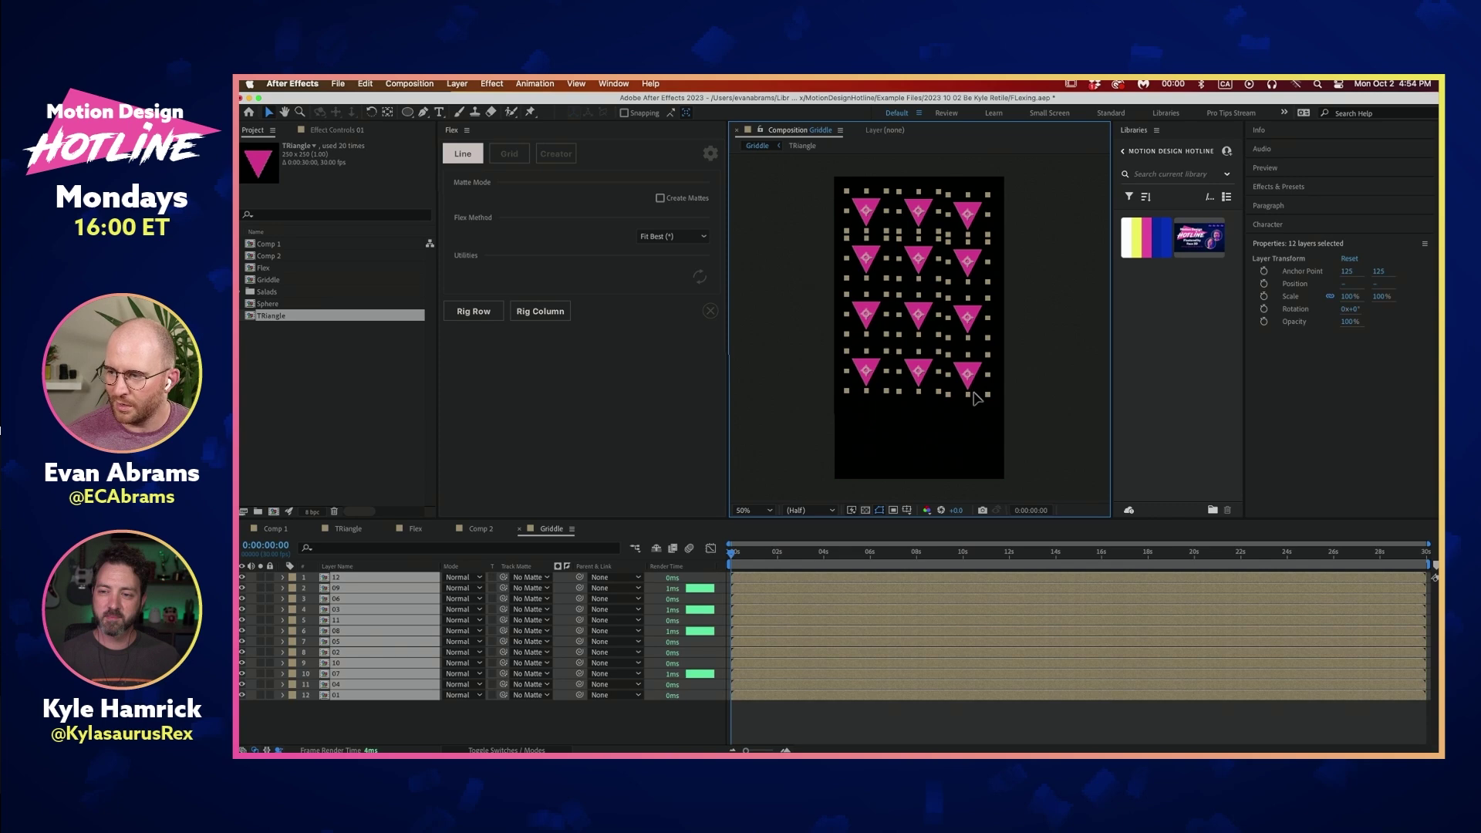
pyautogui.click(1062, 397)
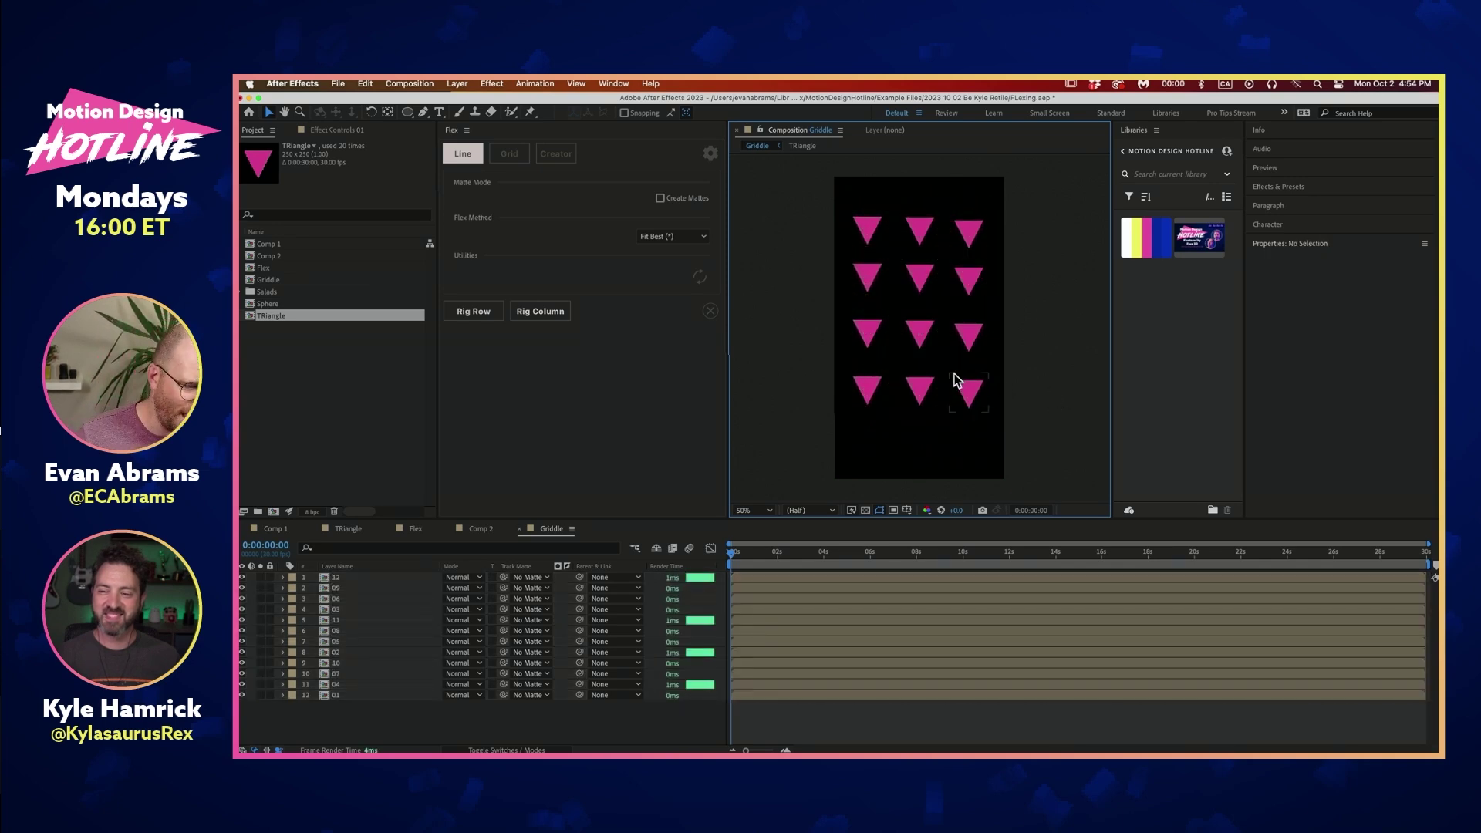
# Switch the Flex script from Line to Grid mode, rig the four left-hand triangles as a column, and test its COL 2 line
pyautogui.moveTo(803, 225); pyautogui.dragTo(873, 415)
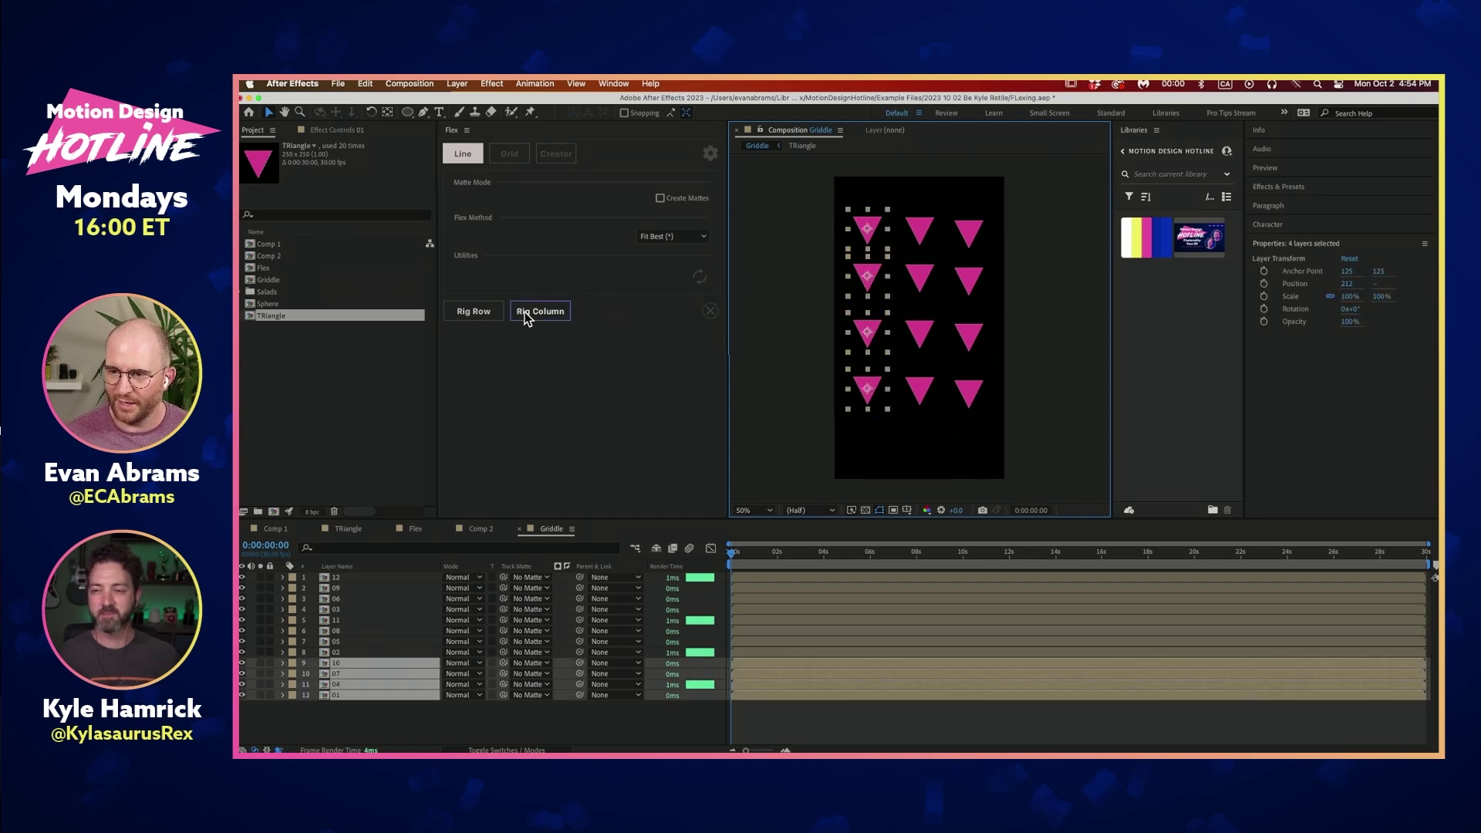
pyautogui.click(557, 316)
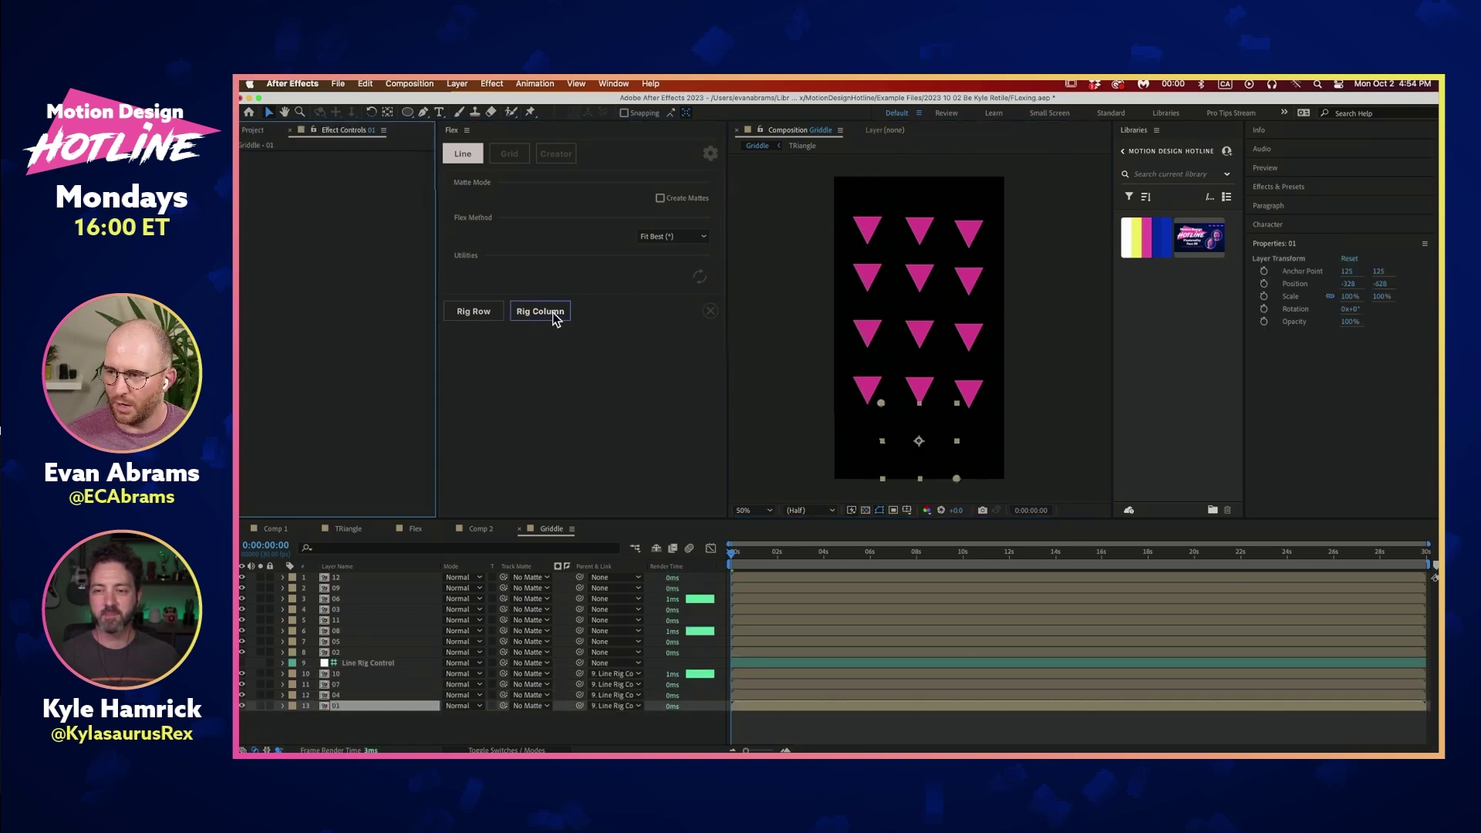
pyautogui.press('super+z')
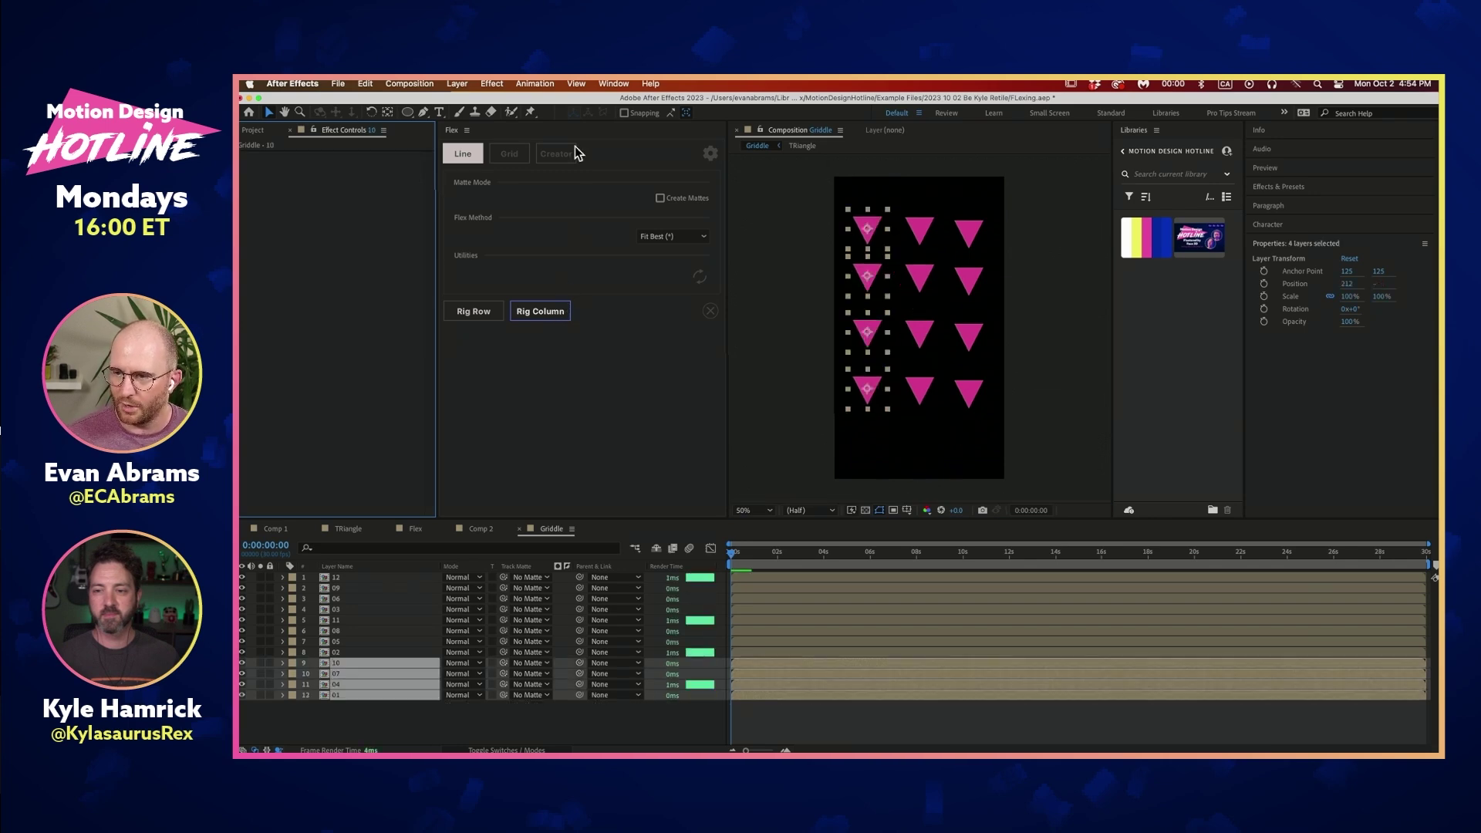
pyautogui.click(509, 153)
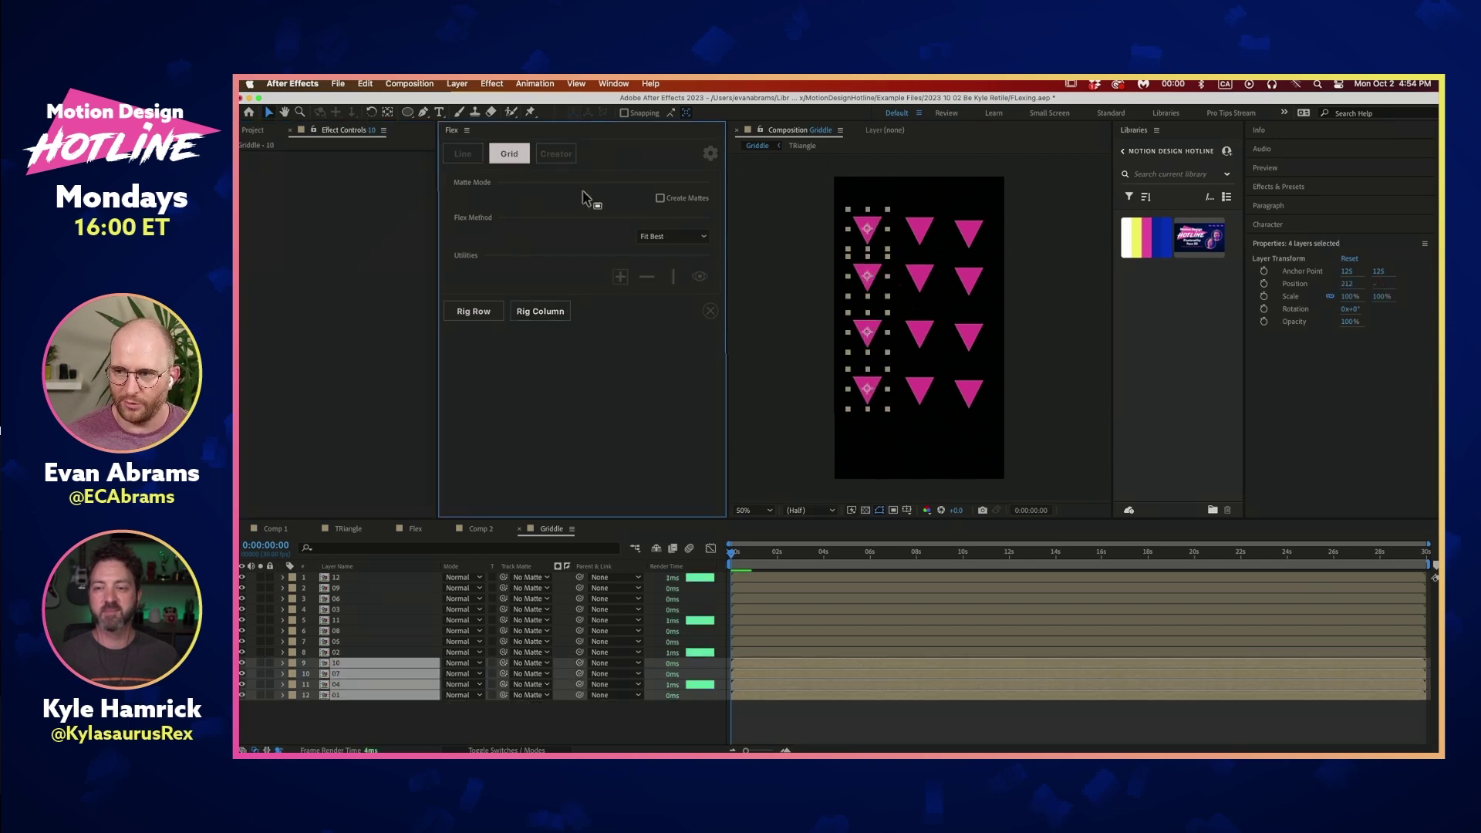
pyautogui.click(523, 313)
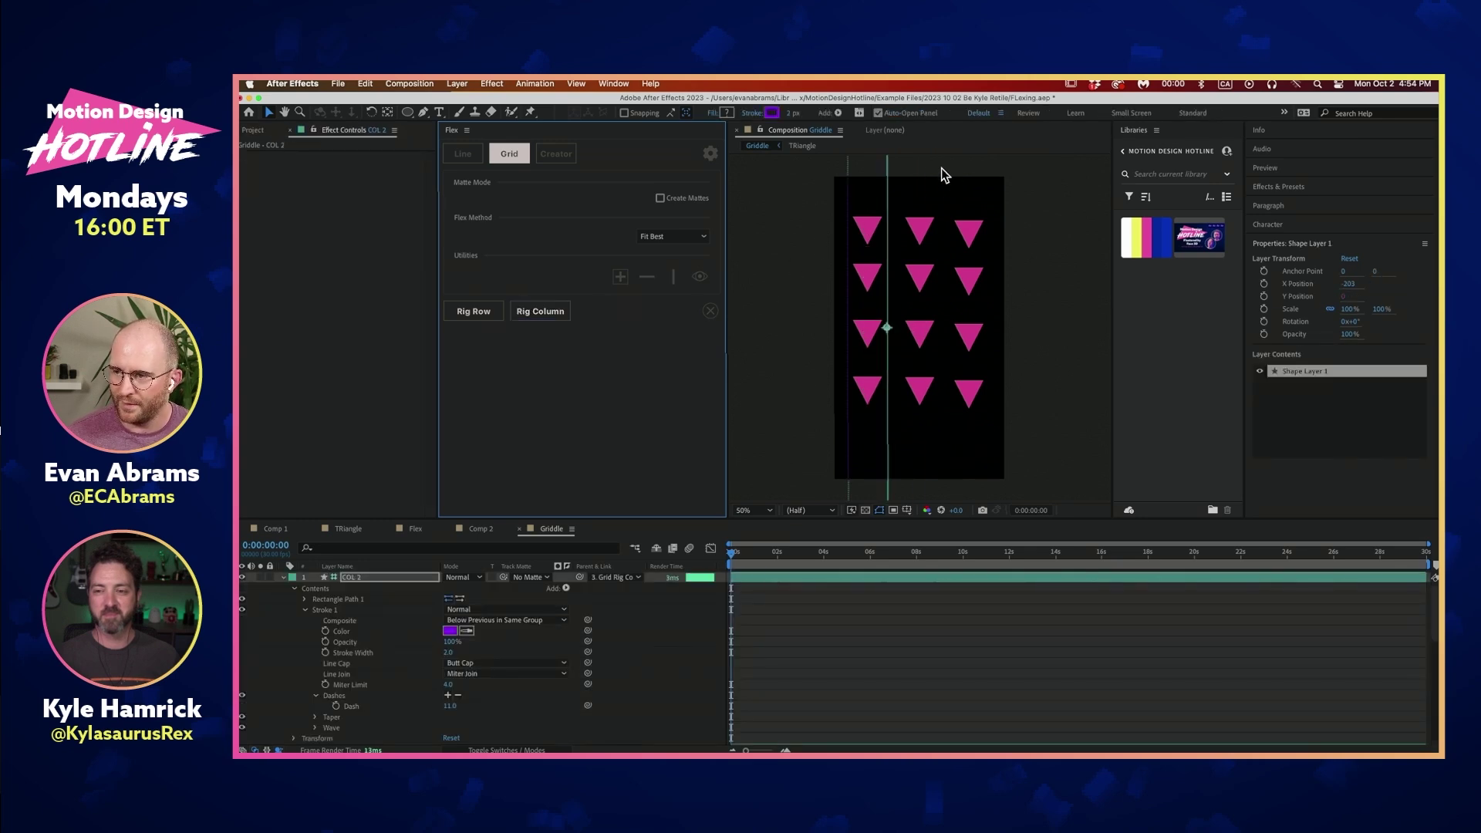
pyautogui.click(895, 165)
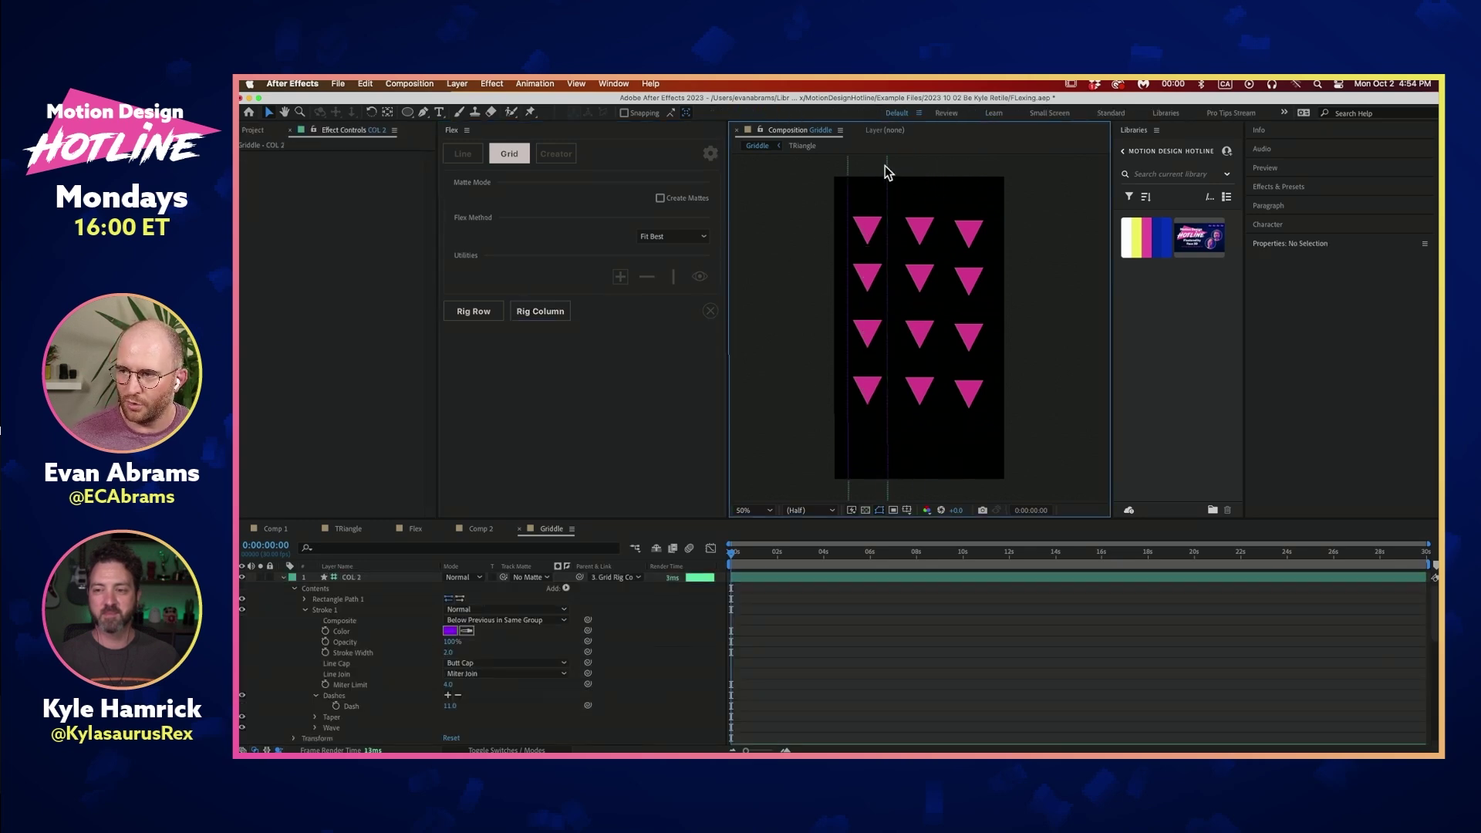
pyautogui.moveTo(887, 165)
pyautogui.mouseDown()
pyautogui.moveTo(916, 172)
pyautogui.moveTo(869, 175)
pyautogui.mouseUp()
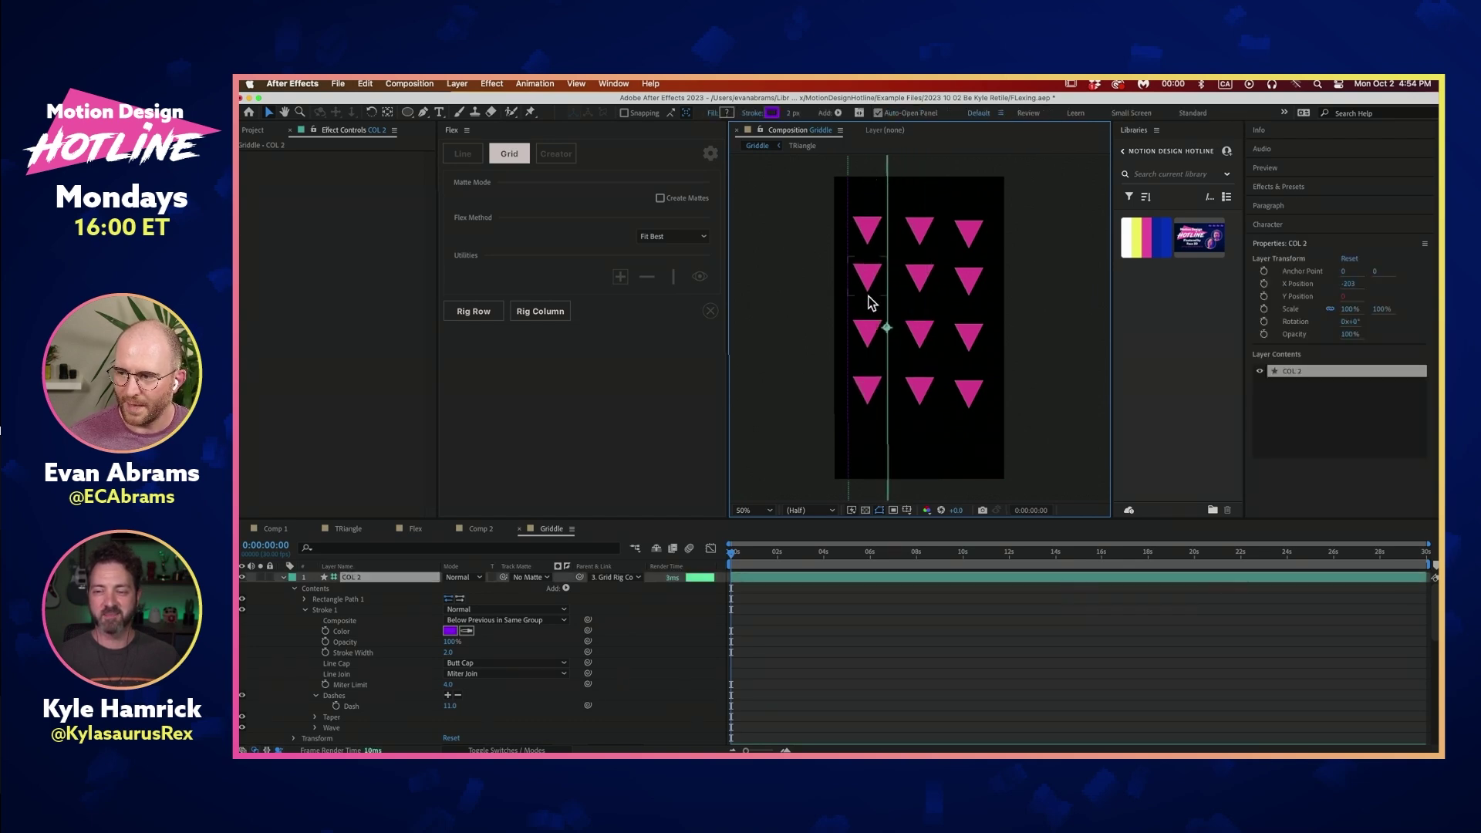
# Examine the Grid Boundaries and Layer Scaling settings of layer 07's Flex Grid Layer effect
pyautogui.click(878, 343)
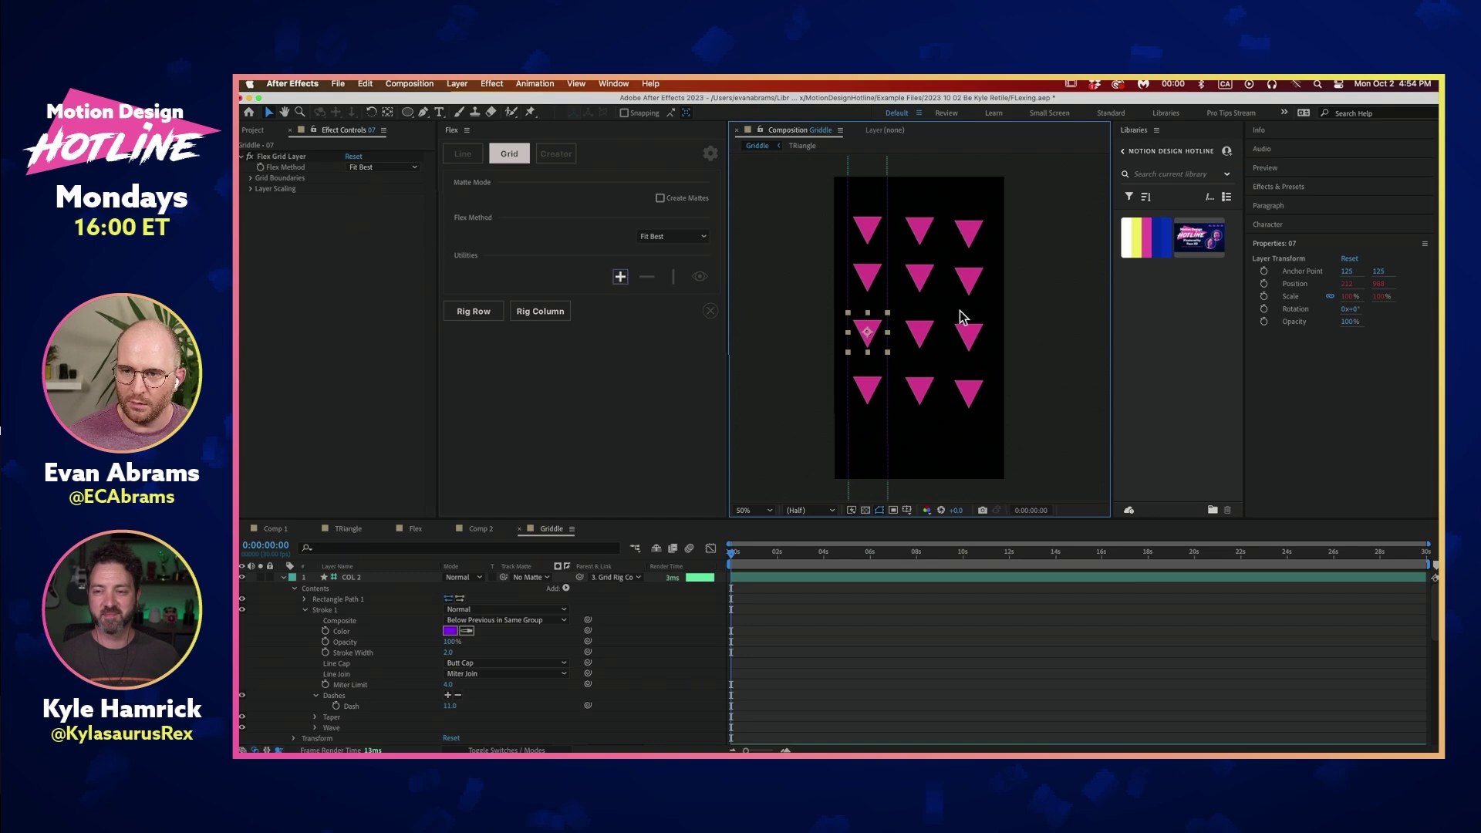
pyautogui.click(251, 178)
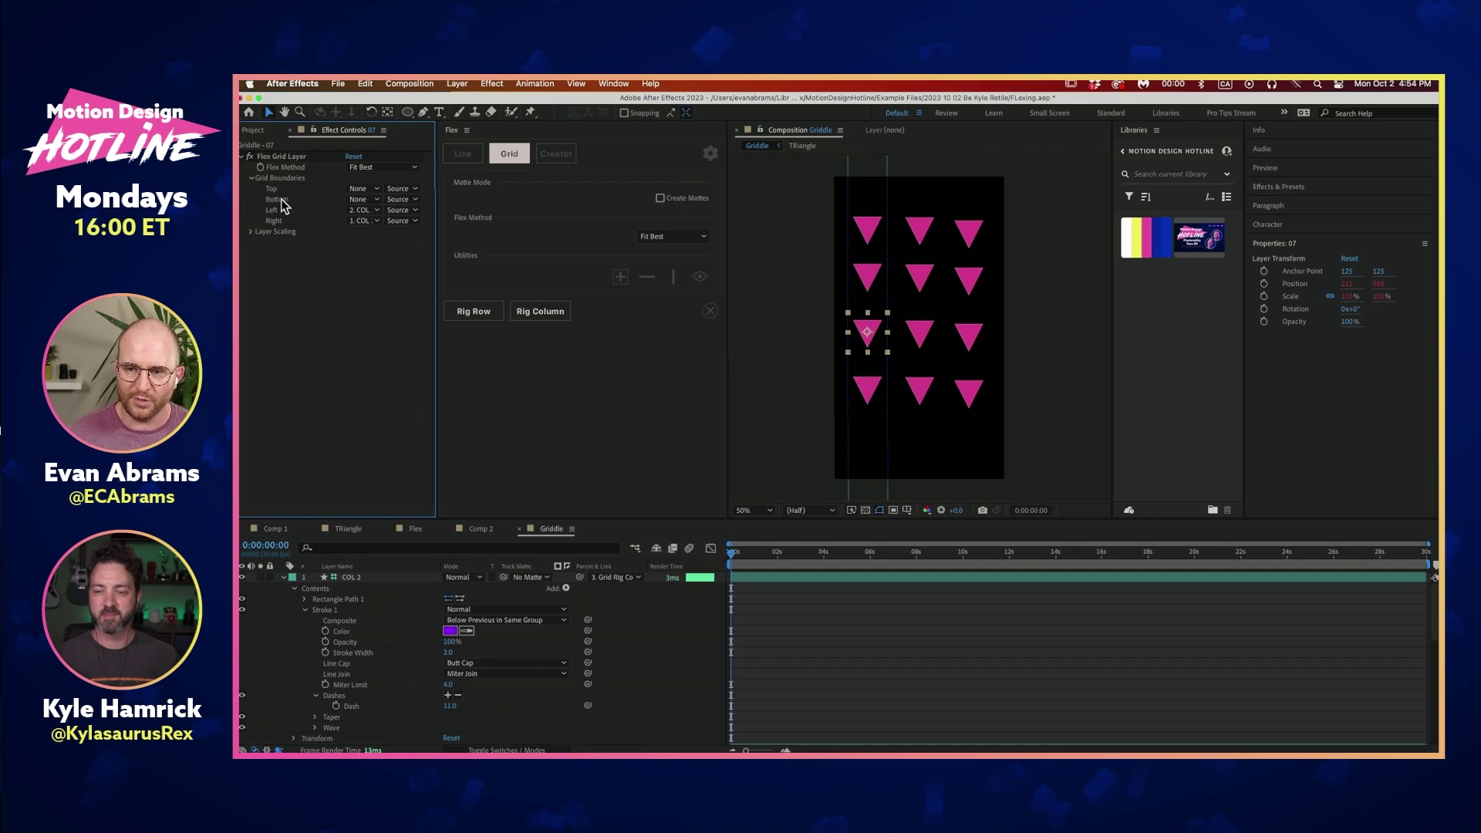
pyautogui.click(250, 231)
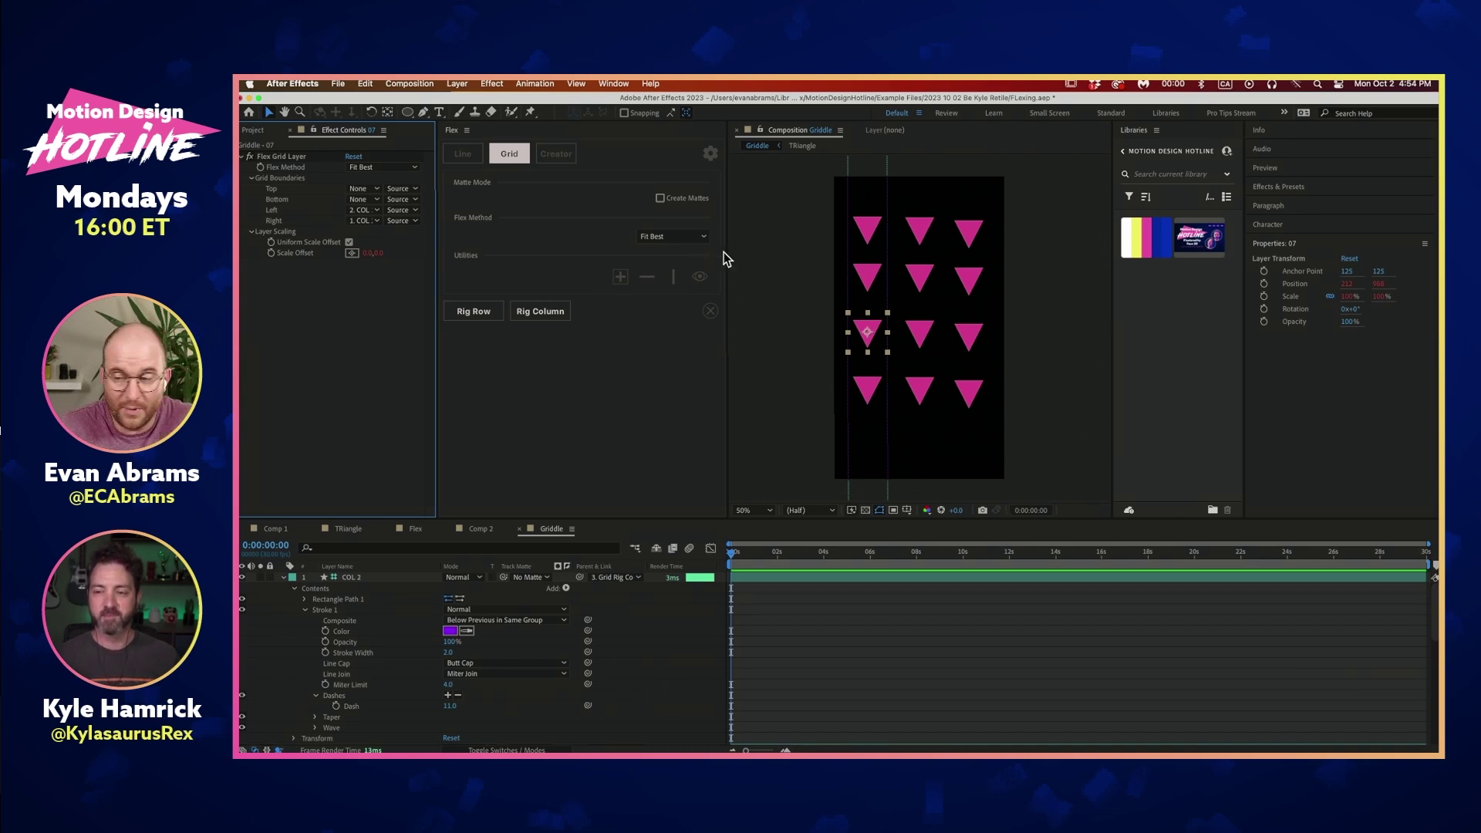
# Rig the four middle triangles as a grid column and shift COL 2 and COL 3 leftward, with COL 3 at about X 81
pyautogui.click(920, 232)
pyautogui.keyDown('shift'); pyautogui.click(920, 280); pyautogui.keyUp('shift')
pyautogui.keyDown('shift'); pyautogui.click(922, 337); pyautogui.keyUp('shift')
pyautogui.keyDown('shift'); pyautogui.click(921, 392); pyautogui.keyUp('shift')
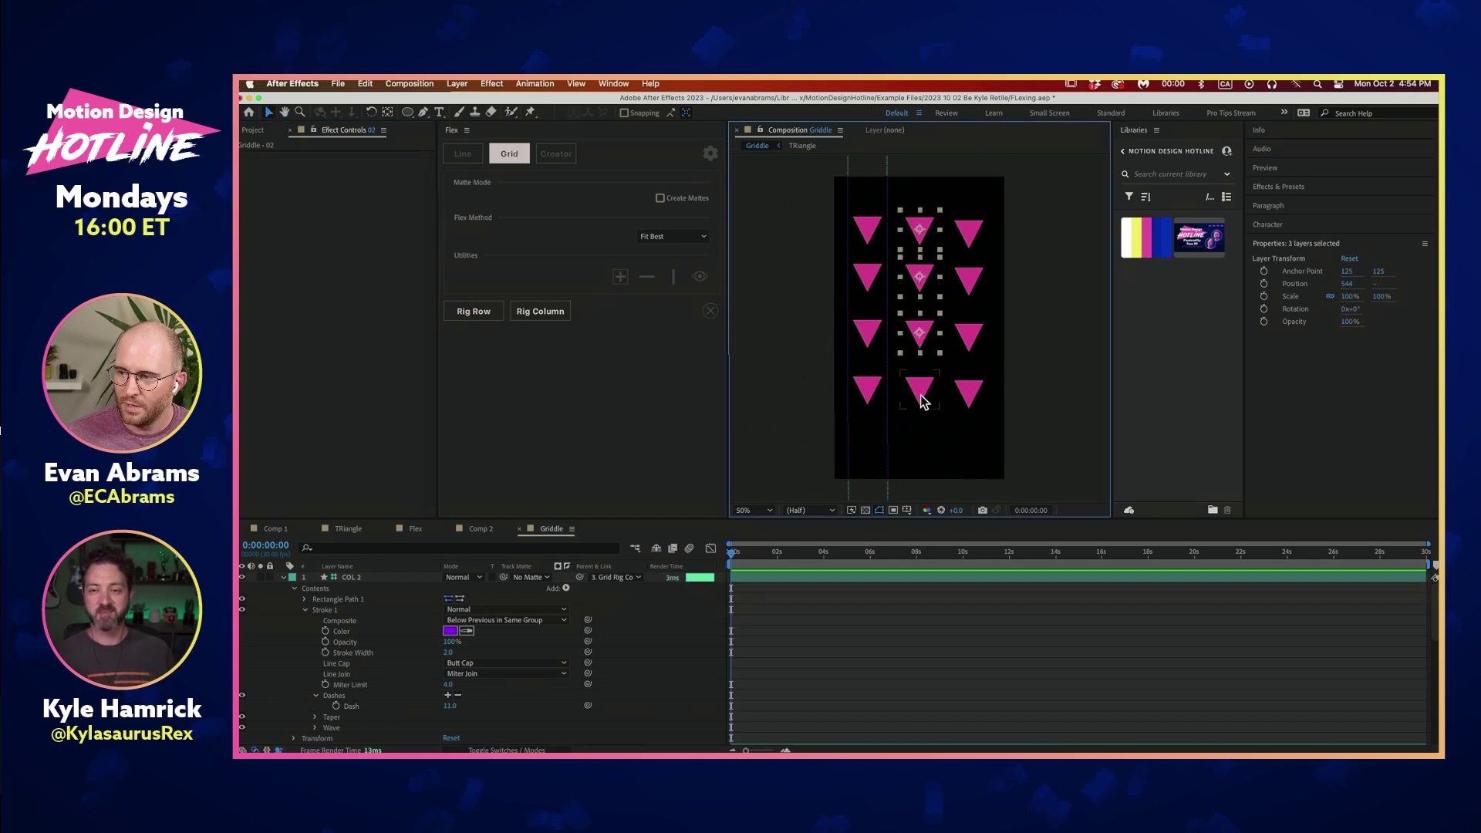
pyautogui.click(567, 313)
pyautogui.click(955, 192)
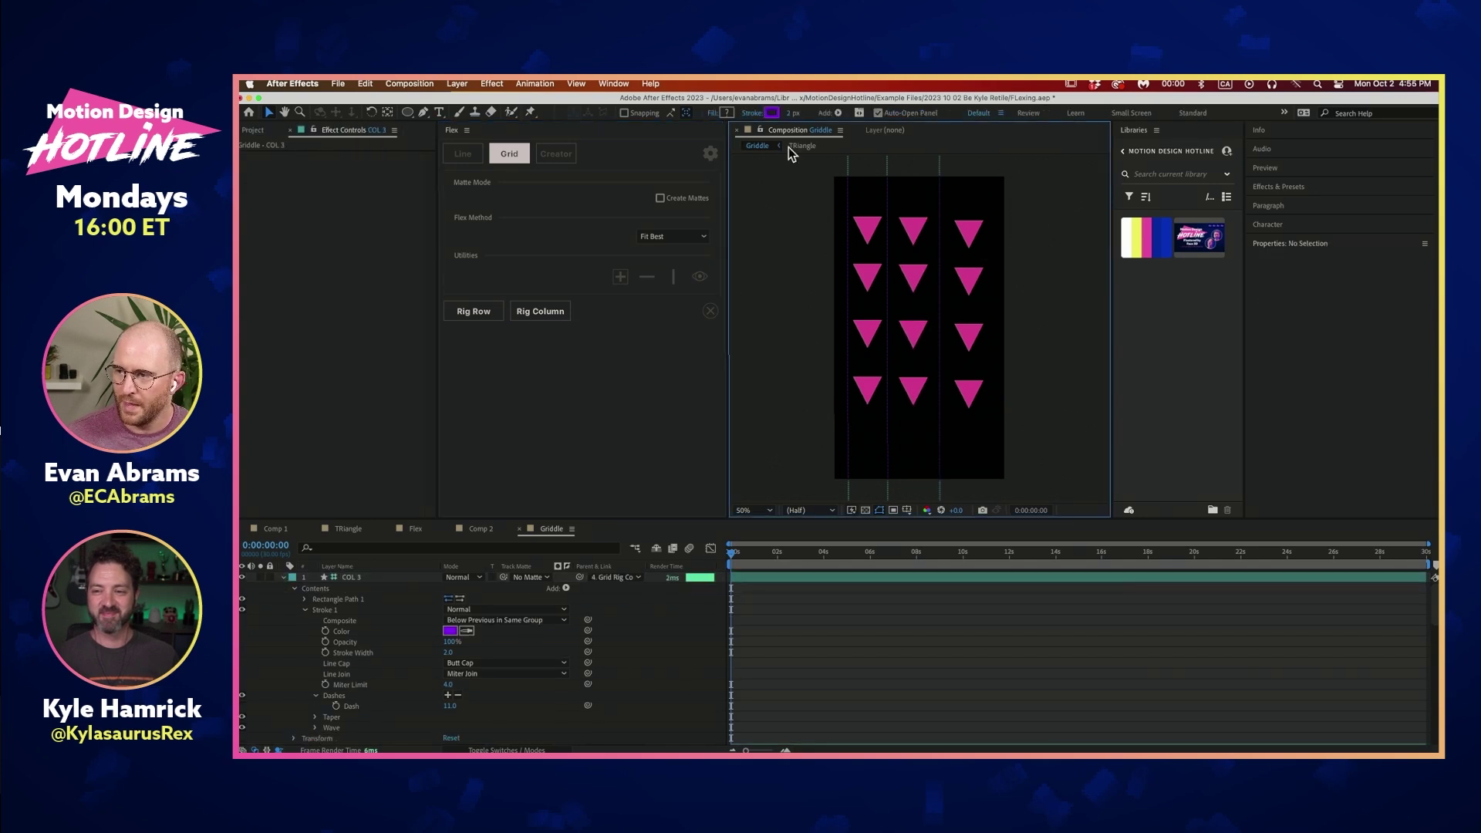
pyautogui.moveTo(943, 179); pyautogui.dragTo(878, 174)
pyautogui.moveTo(966, 169); pyautogui.dragTo(932, 167)
# Rig the four right-hand triangles as a grid column and rebalance the column lines, placing COL 2 at about X -175
pyautogui.click(965, 227)
pyautogui.keyDown('shift'); pyautogui.click(961, 284); pyautogui.keyUp('shift')
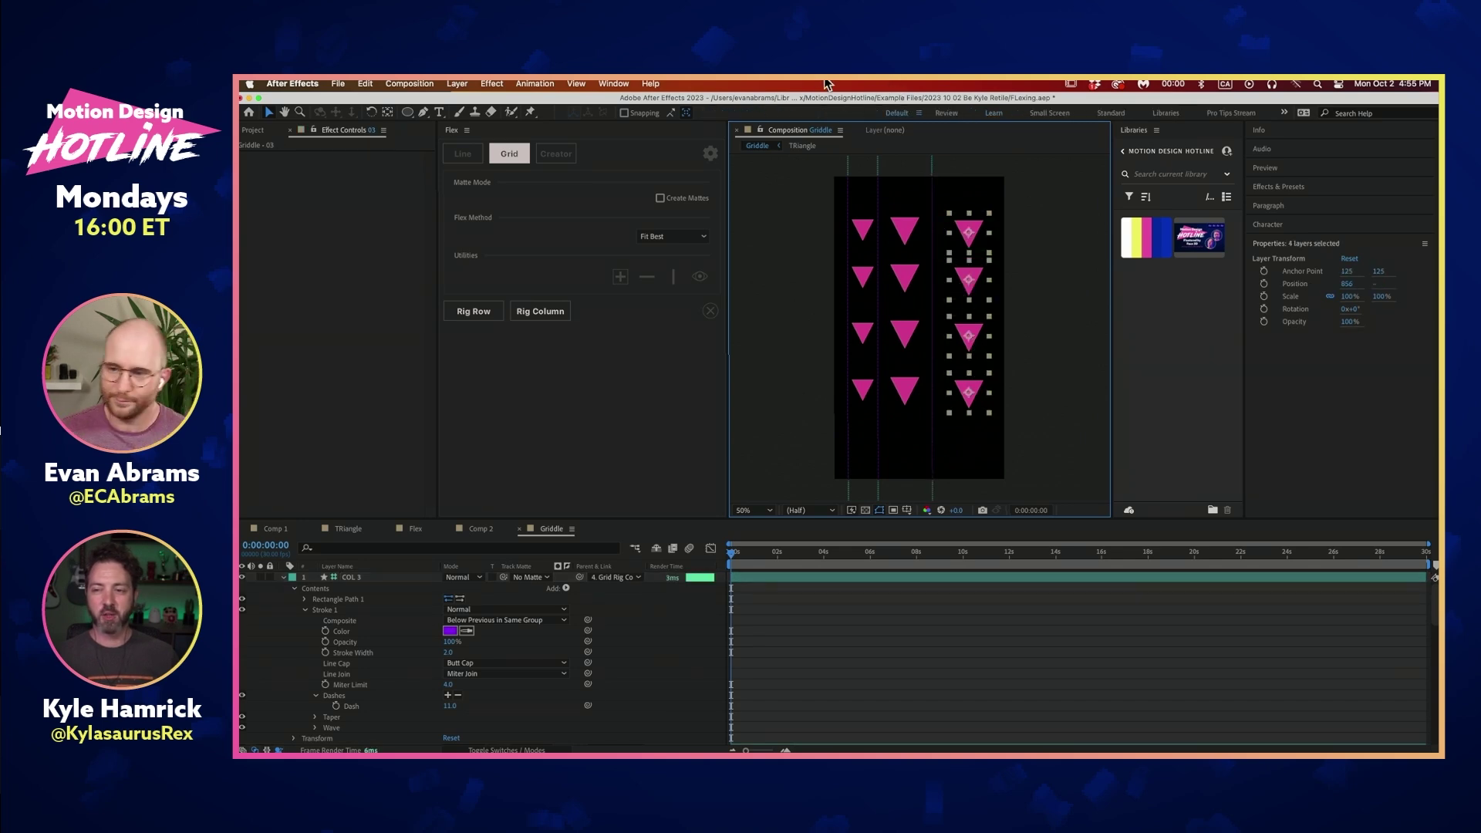
pyautogui.click(525, 317)
pyautogui.click(1040, 197)
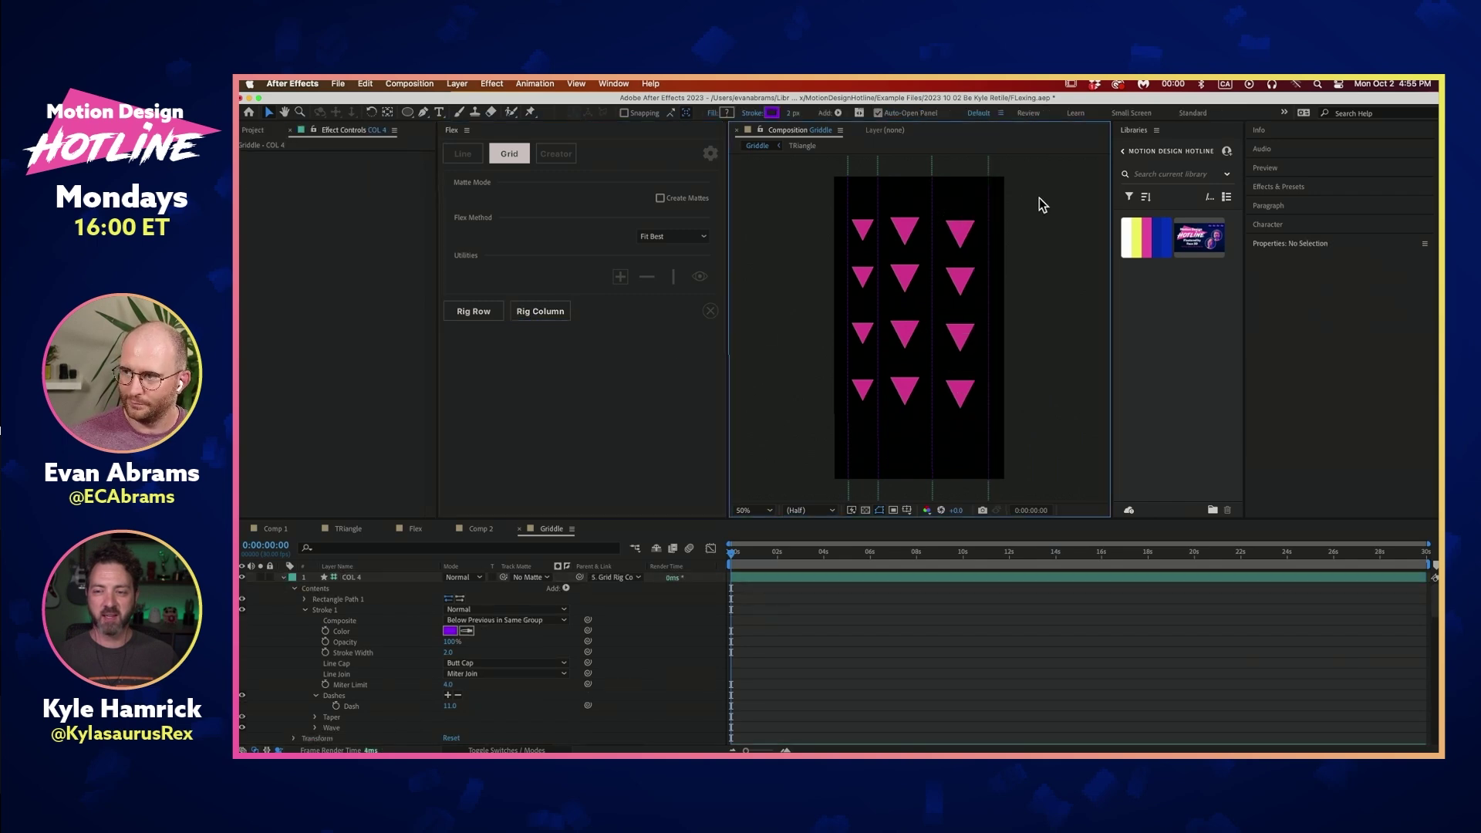
pyautogui.click(933, 175)
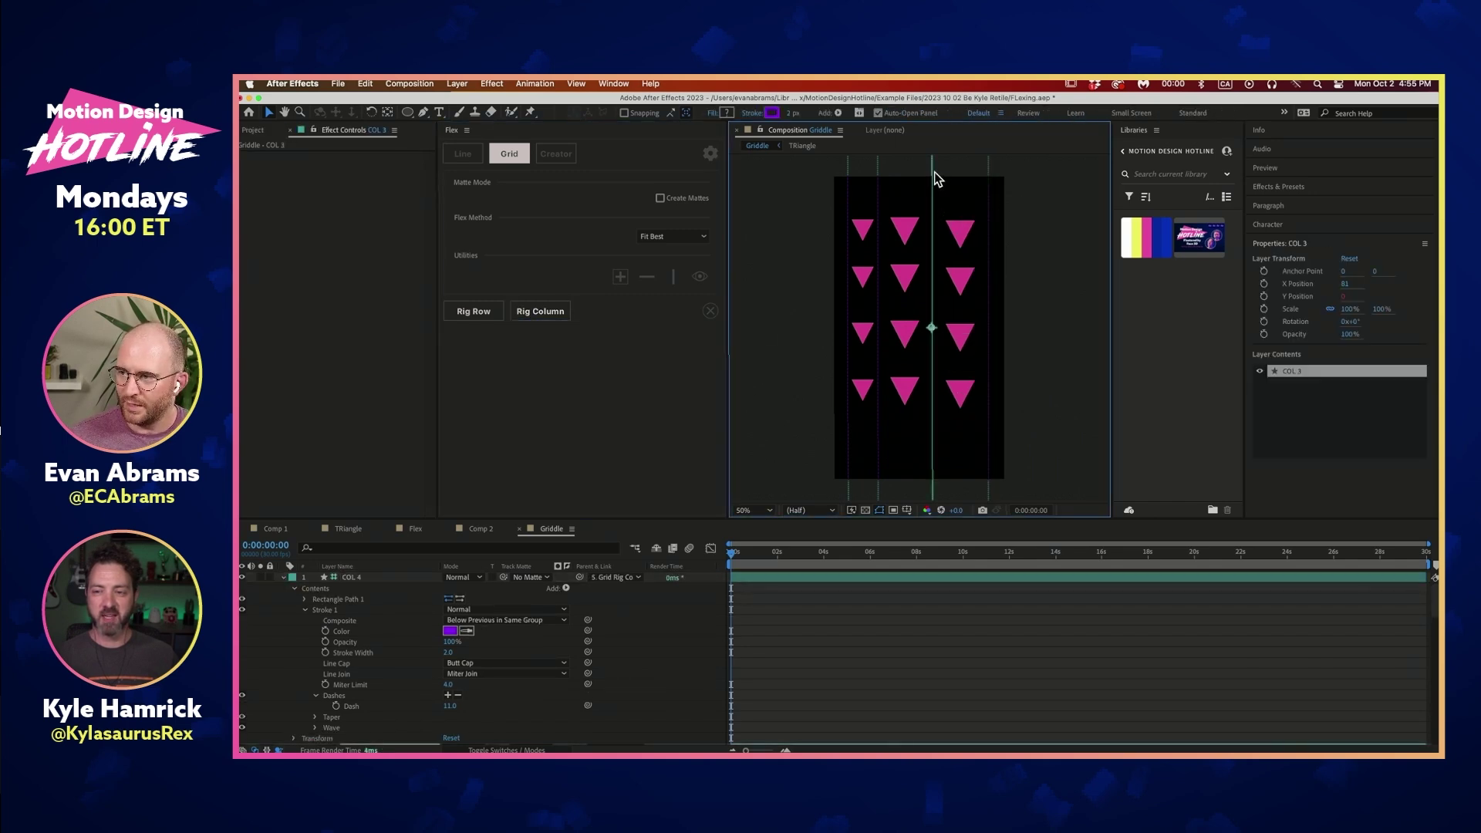
pyautogui.moveTo(933, 174); pyautogui.dragTo(896, 175)
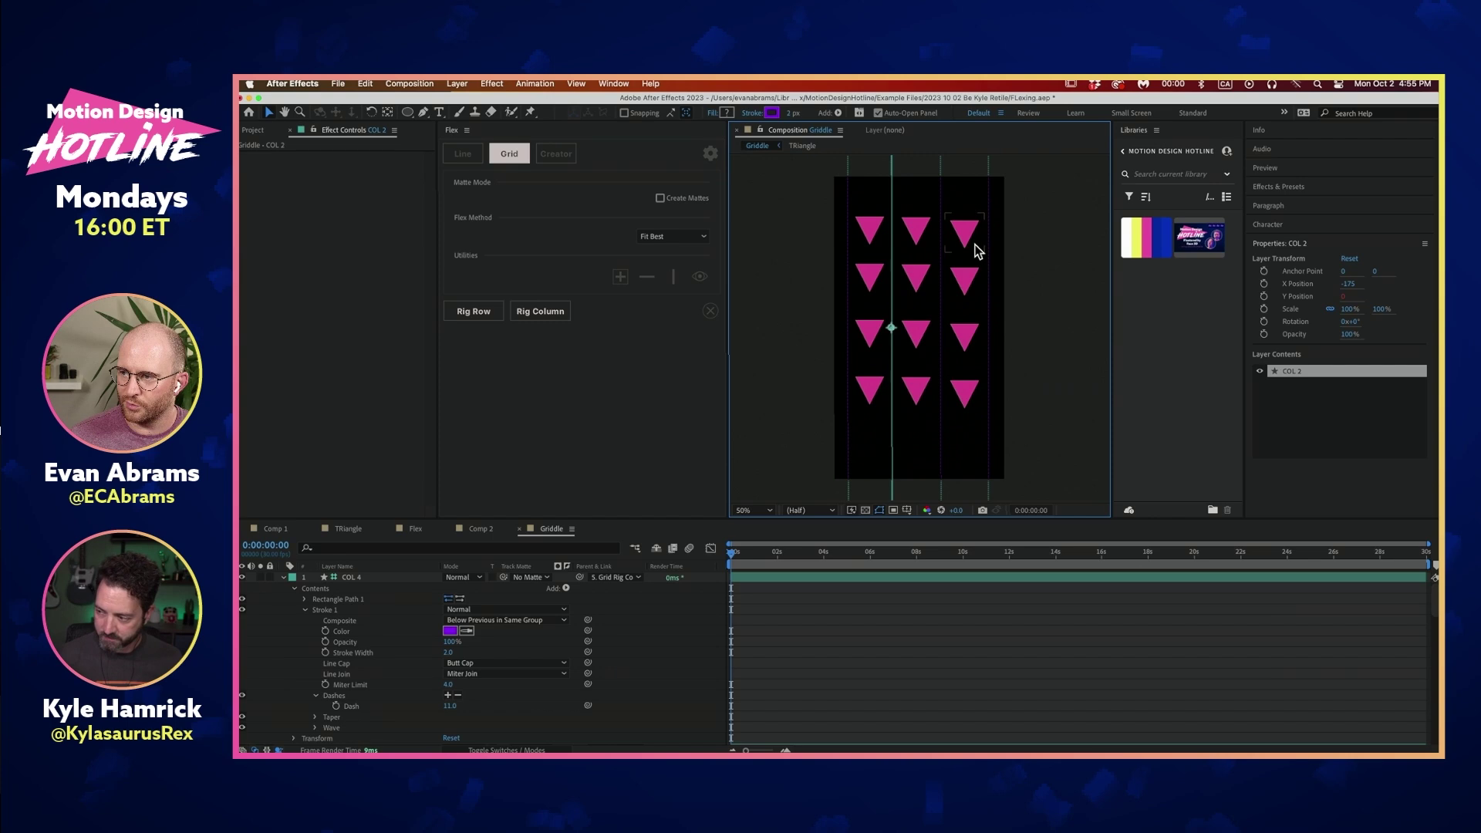
# Rig the first and second rows of three triangles as separate grid rows
pyautogui.click(964, 231)
pyautogui.keyDown('shift'); pyautogui.click(916, 230); pyautogui.keyUp('shift')
pyautogui.keyDown('shift'); pyautogui.click(870, 230); pyautogui.keyUp('shift')
pyautogui.click(487, 312)
pyautogui.click(956, 286)
pyautogui.keyDown('shift'); pyautogui.click(919, 282); pyautogui.keyUp('shift')
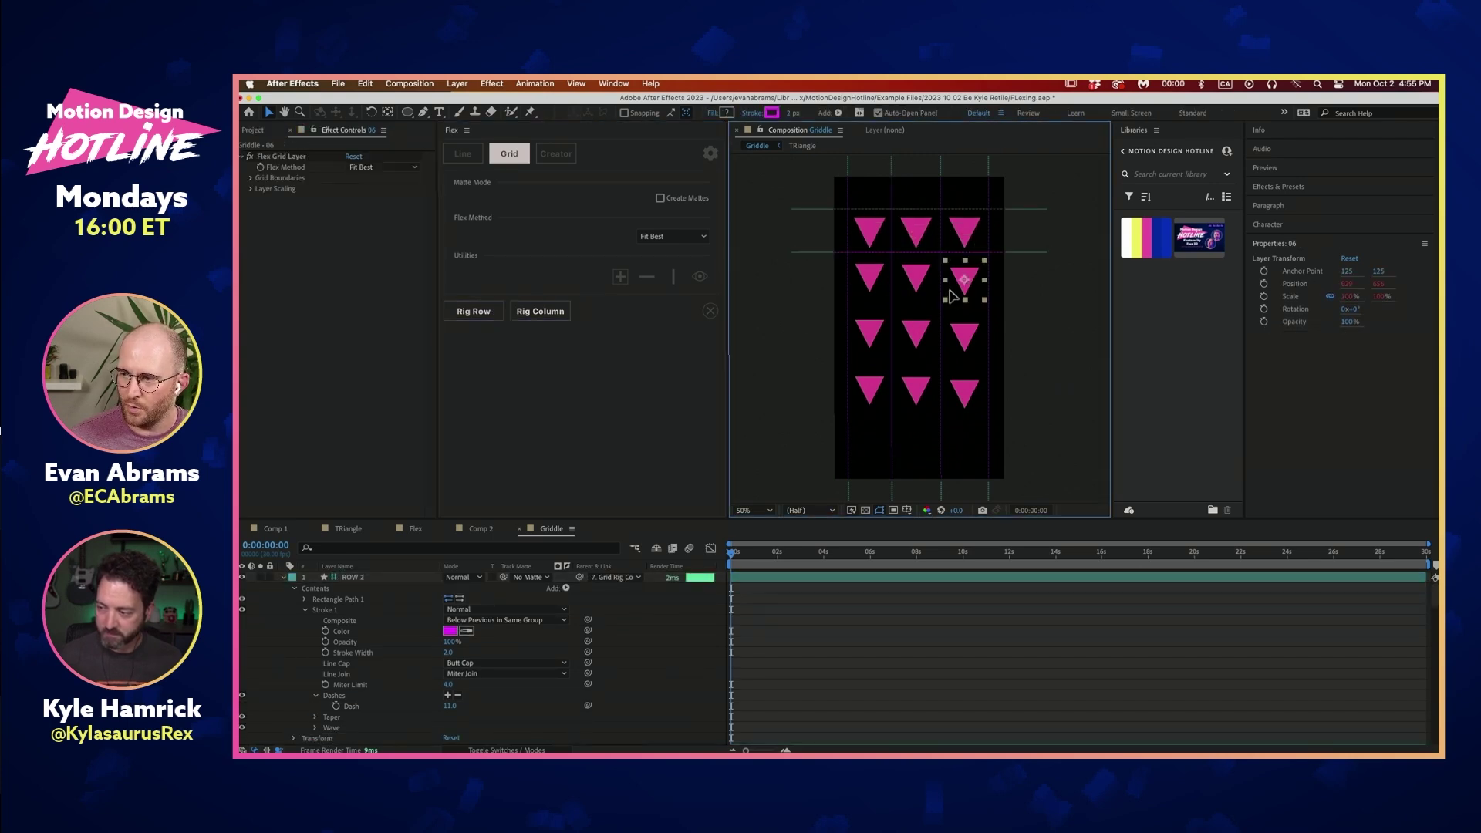
pyautogui.keyDown('shift'); pyautogui.click(873, 282); pyautogui.keyUp('shift')
pyautogui.click(485, 313)
# Rig the third and fourth rows of three triangles as separate grid rows
pyautogui.click(870, 333)
pyautogui.keyDown('shift'); pyautogui.click(916, 333); pyautogui.keyUp('shift')
pyautogui.keyDown('shift'); pyautogui.click(964, 336); pyautogui.keyUp('shift')
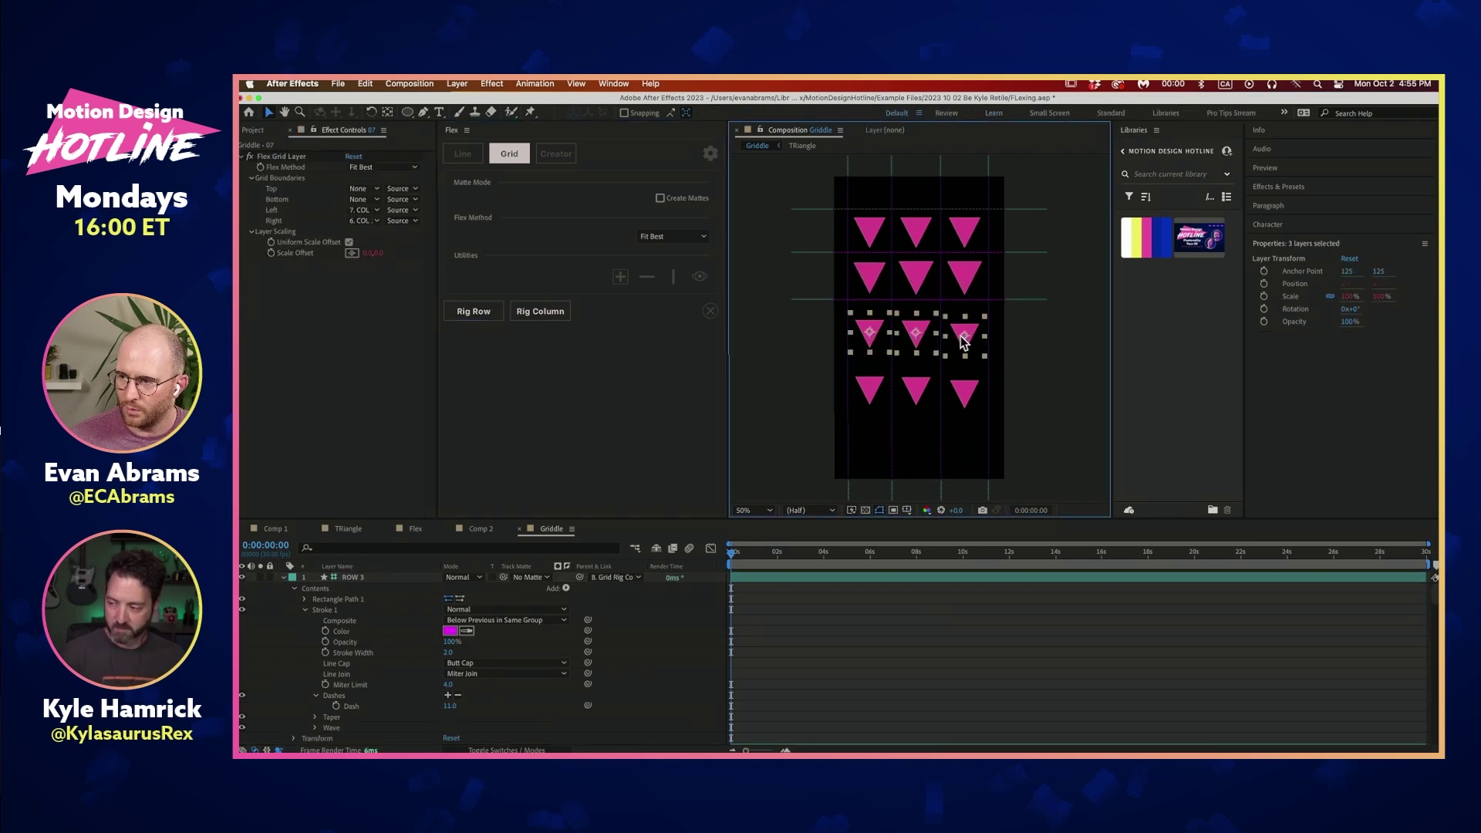
pyautogui.click(488, 311)
pyautogui.click(870, 389)
pyautogui.keyDown('shift'); pyautogui.click(917, 389); pyautogui.keyUp('shift')
pyautogui.keyDown('shift'); pyautogui.click(957, 395); pyautogui.keyUp('shift')
pyautogui.click(491, 312)
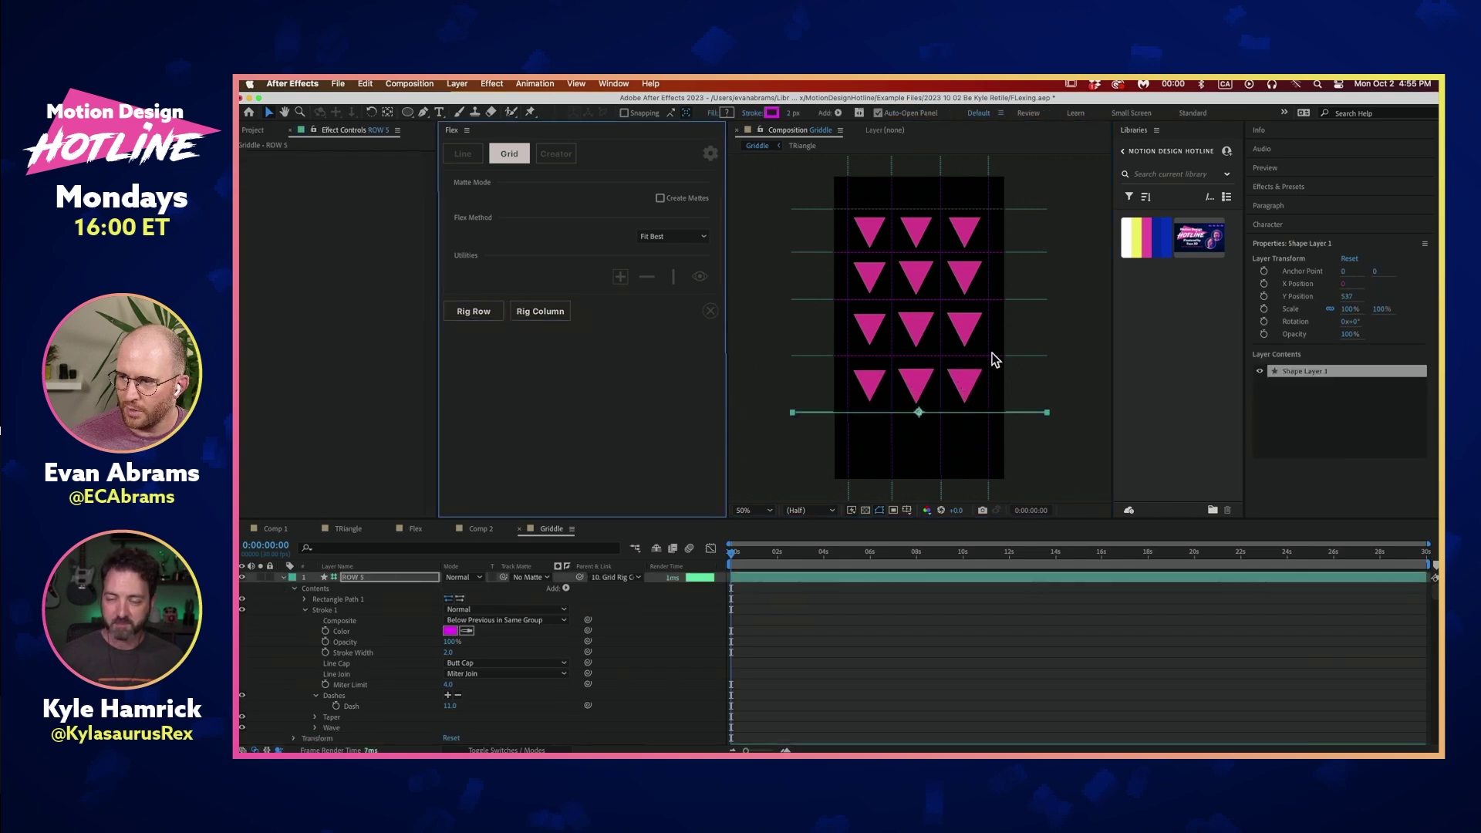
# Lower the ROW 5 line to about Y 753 and the row line above it, and expand layer 08's Grid Boundaries
pyautogui.click(1046, 414)
pyautogui.moveTo(918, 414); pyautogui.dragTo(919, 448)
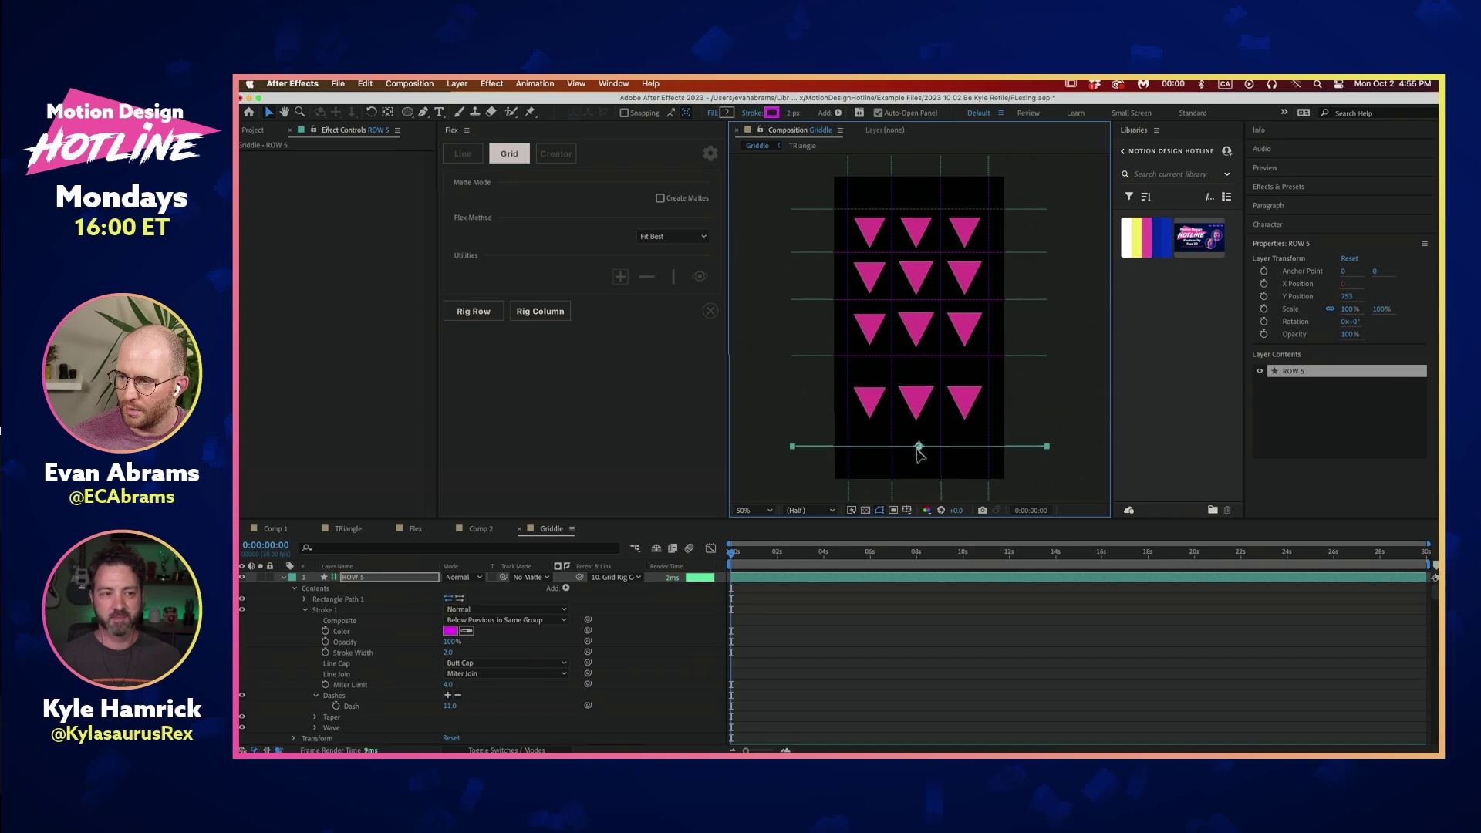
pyautogui.moveTo(1010, 357); pyautogui.dragTo(1001, 387)
pyautogui.click(935, 347)
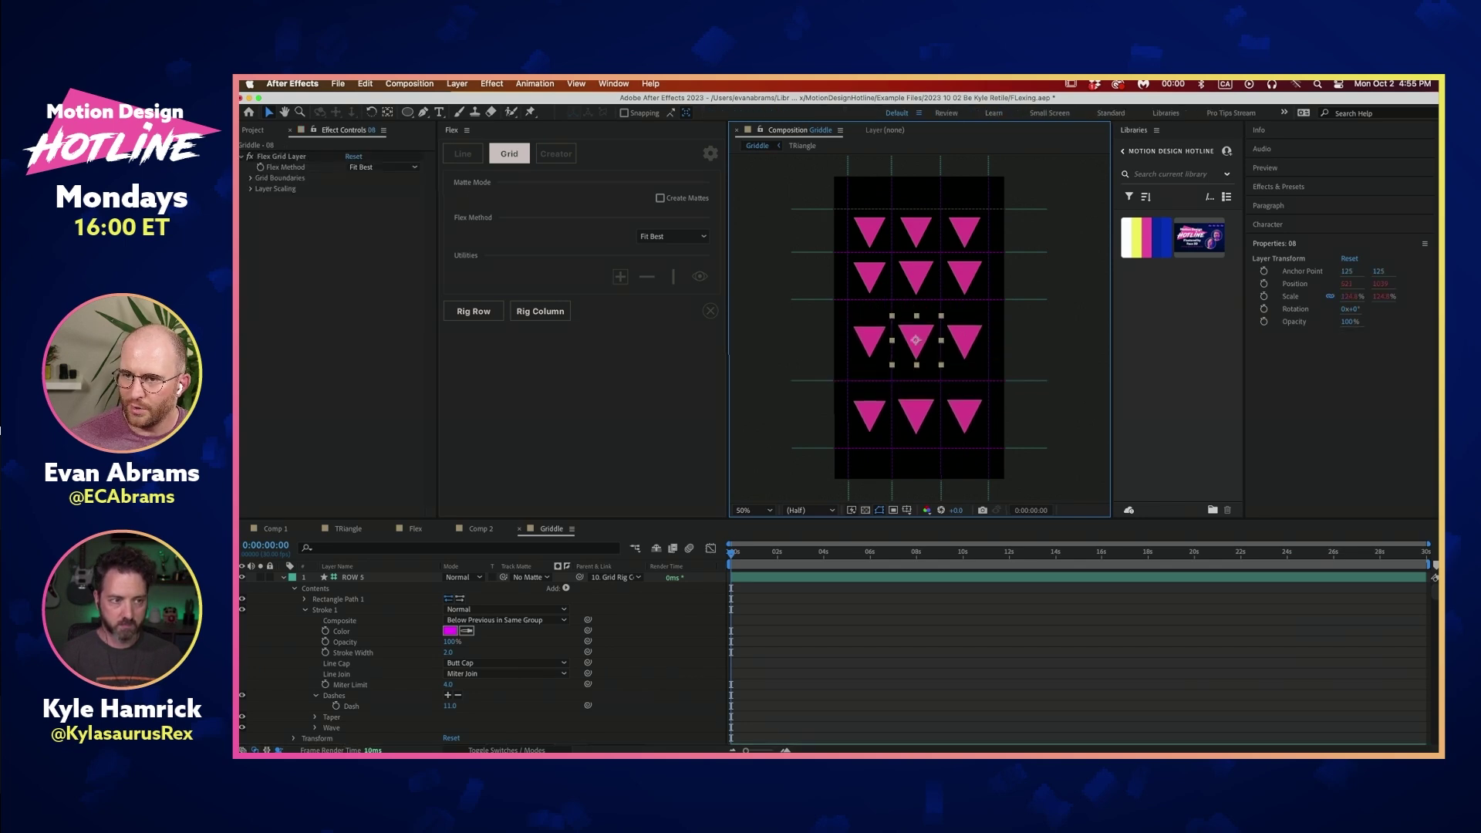
pyautogui.click(250, 179)
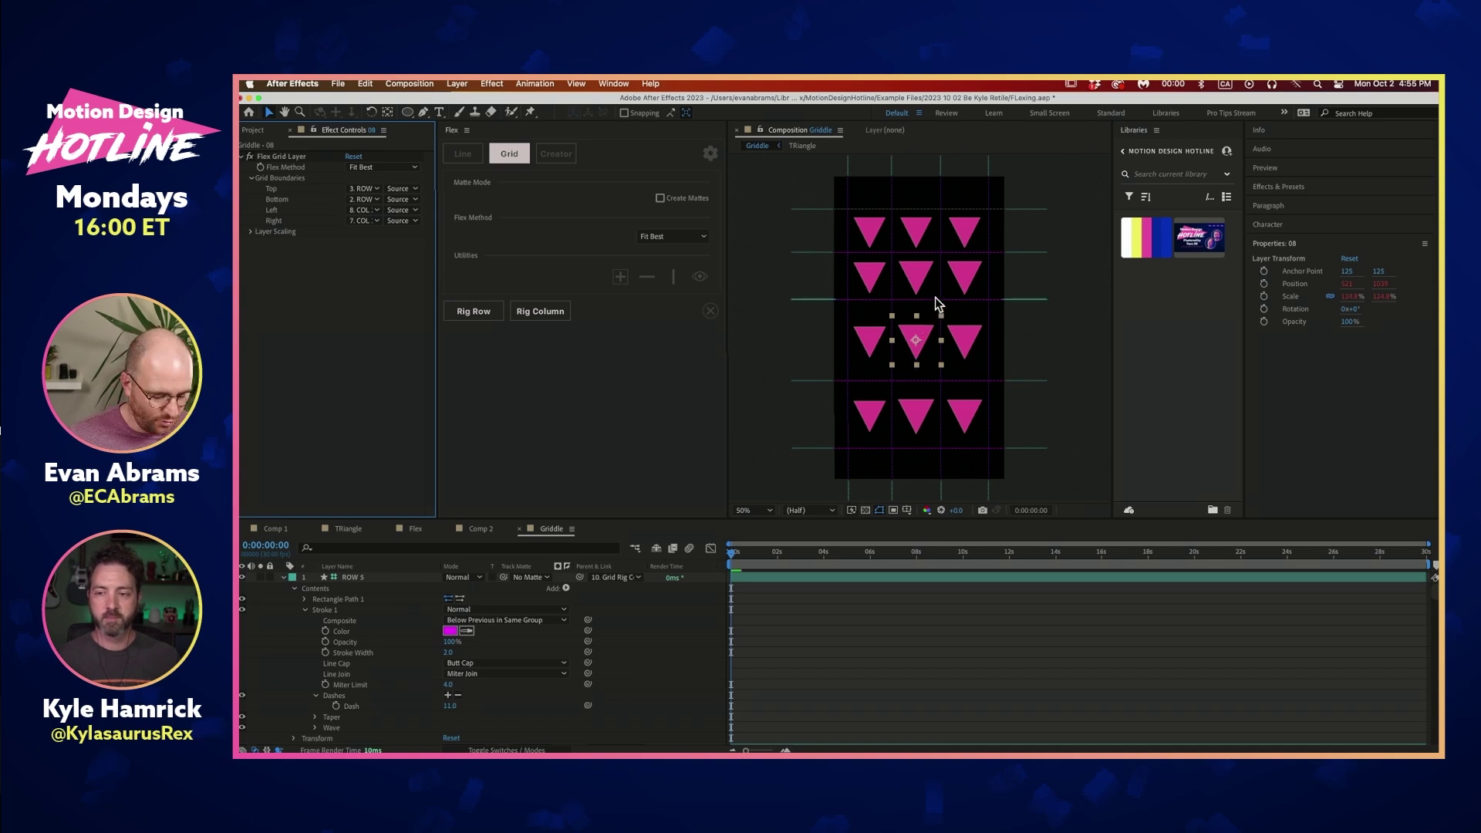
# Undo all the row and column rigging, back to the twelve unrigged triangles
pyautogui.hotkey('ctrl', 'z')
pyautogui.hotkey('ctrl', 'z')
pyautogui.hotkey('ctrl', 'z')
pyautogui.hotkey('ctrl', 'z')
pyautogui.hotkey('ctrl', 'z')
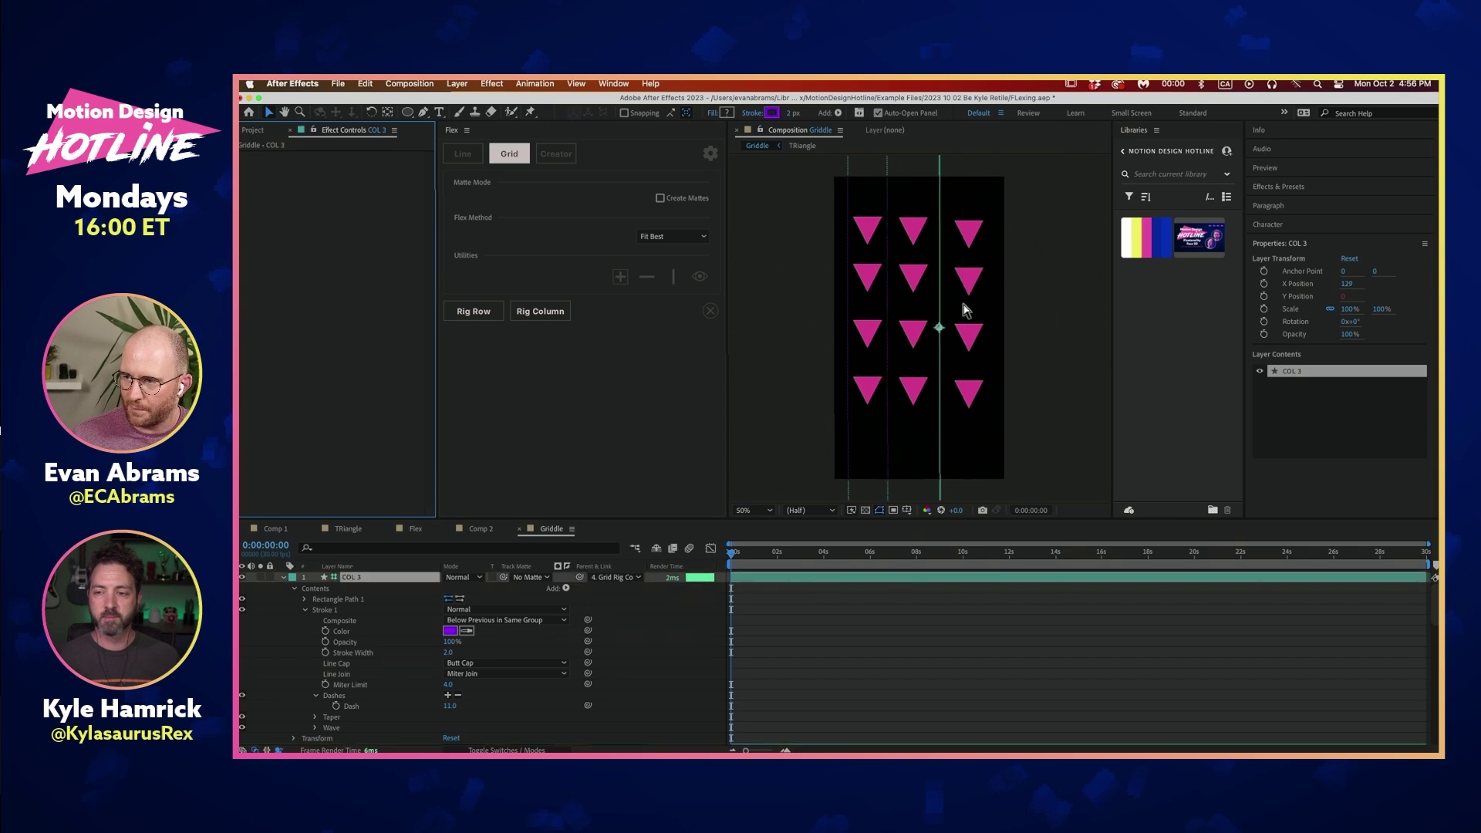
pyautogui.hotkey('ctrl', 'z')
pyautogui.hotkey('ctrl', 'z')
pyautogui.hotkey('ctrl', 'z')
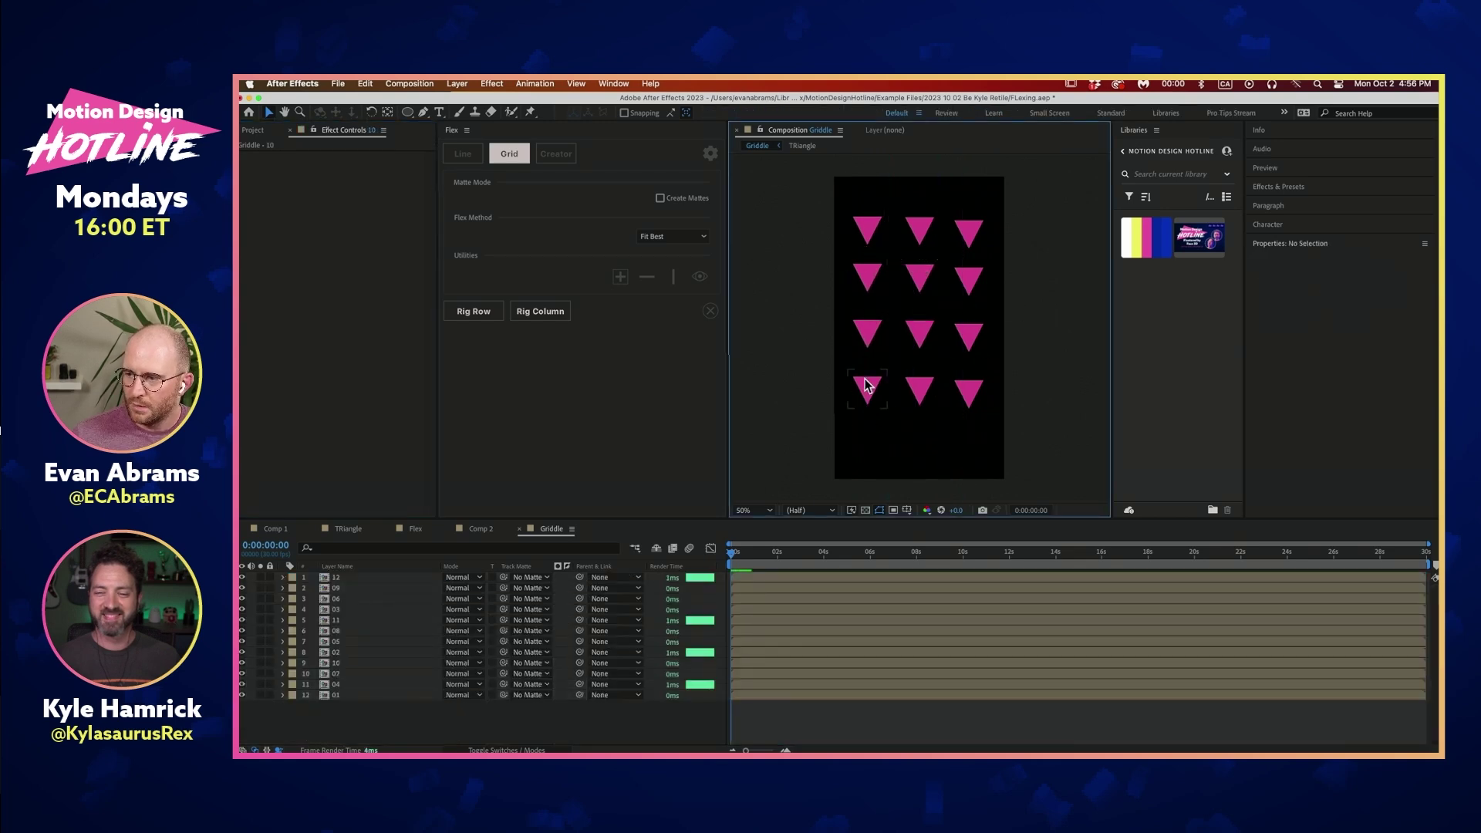
# Delete triangle layers 10, 11, 08 and 06, move 07 down between the first two columns, and lower 03 to about Y 512
pyautogui.click(869, 391)
pyautogui.keyDown('shift'); pyautogui.click(920, 392); pyautogui.keyUp('shift')
pyautogui.press('Delete')
pyautogui.click(922, 335)
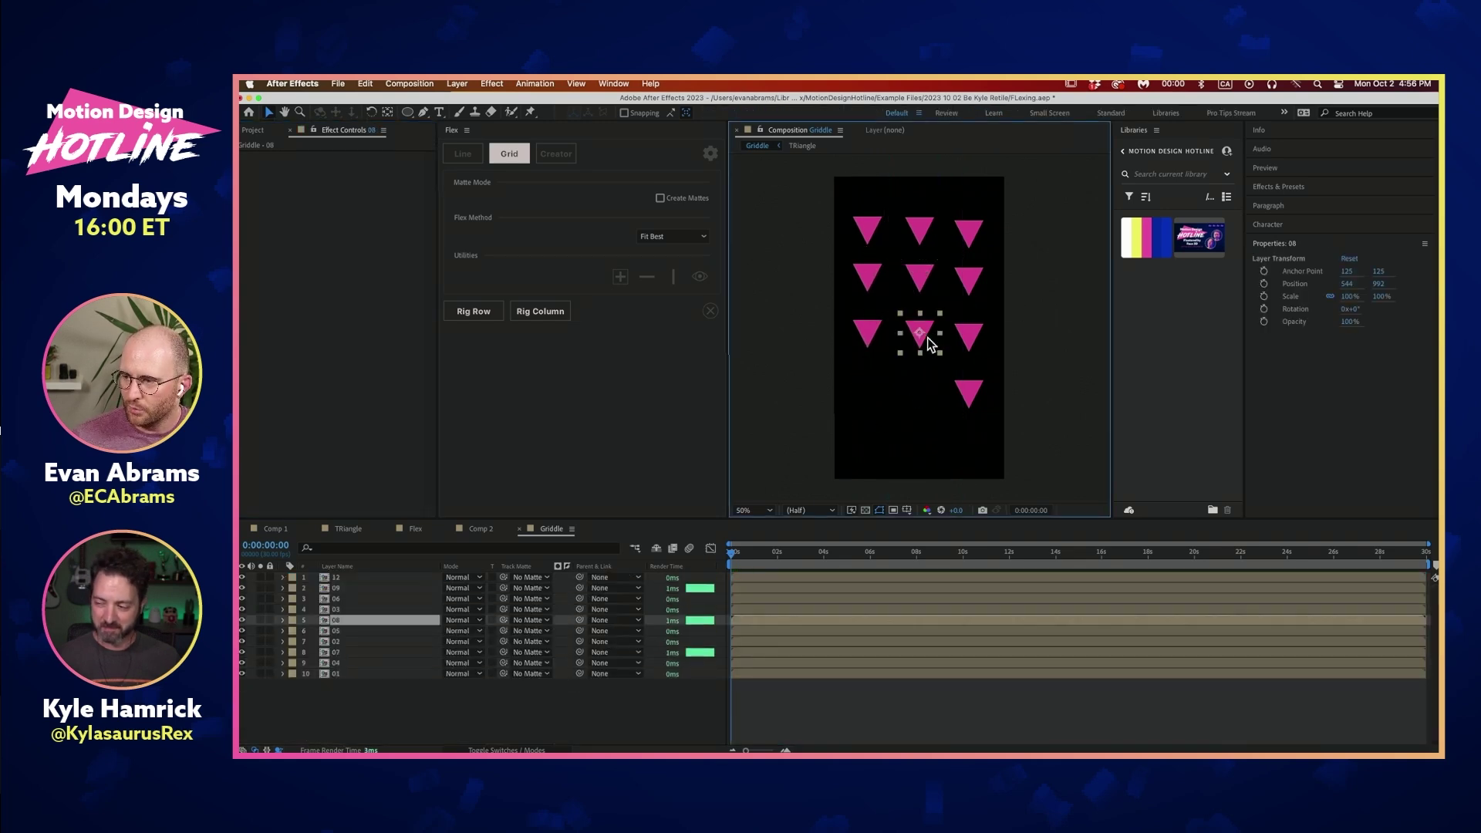
pyautogui.press('Delete')
pyautogui.moveTo(874, 345); pyautogui.dragTo(902, 365)
pyautogui.click(970, 294)
pyautogui.press('Delete')
pyautogui.moveTo(972, 241); pyautogui.dragTo(973, 270)
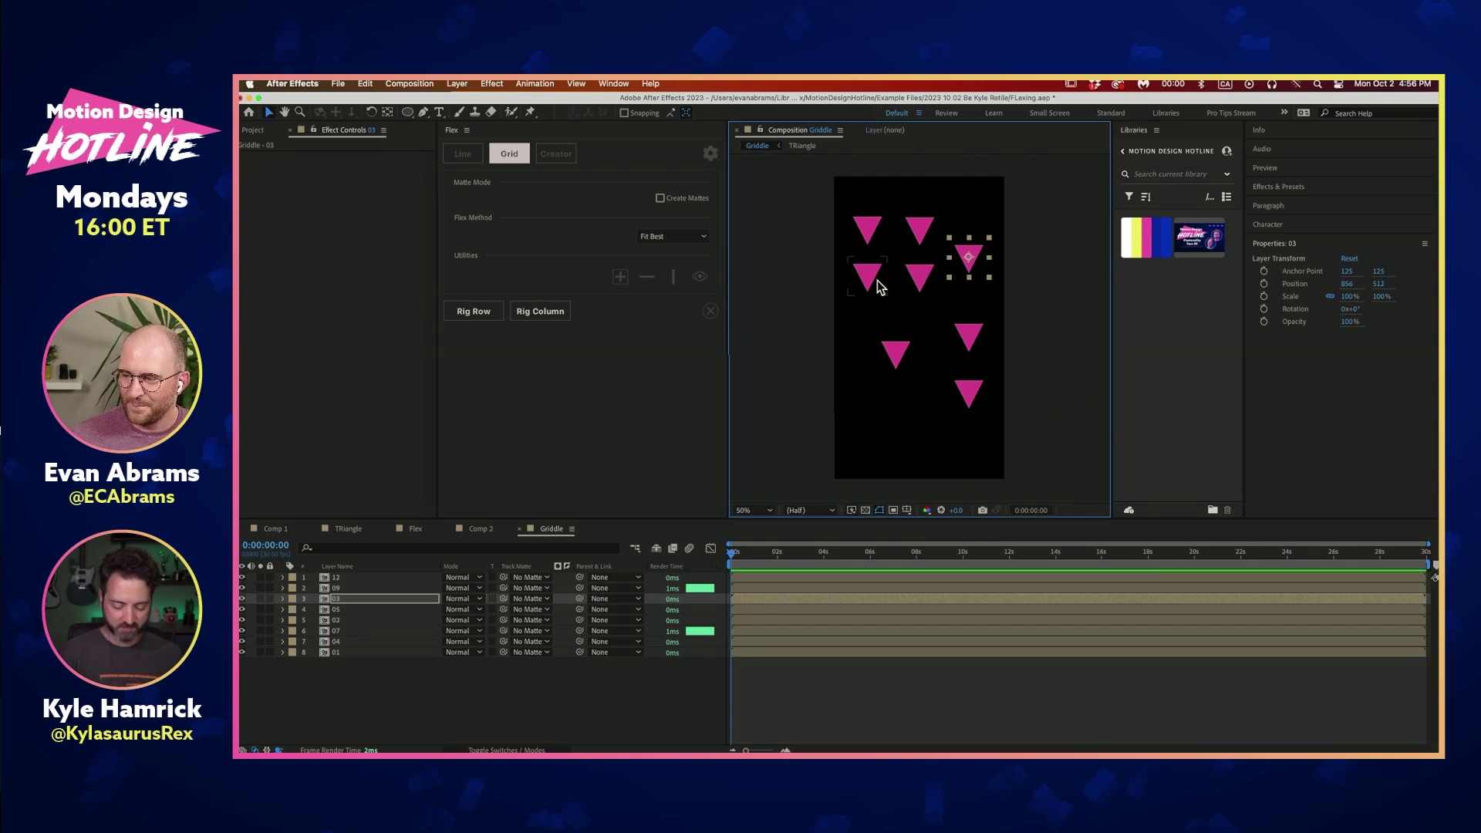
# Rig the three triangles of the rightmost column, layers 03, 09 and 12, as a grid column
pyautogui.click(870, 251)
pyautogui.keyDown('shift'); pyautogui.click(867, 275); pyautogui.keyUp('shift')
pyautogui.keyDown('shift'); pyautogui.click(960, 263); pyautogui.keyUp('shift')
pyautogui.click(1011, 280)
pyautogui.click(969, 262)
pyautogui.keyDown('shift'); pyautogui.click(969, 336); pyautogui.keyUp('shift')
pyautogui.keyDown('shift'); pyautogui.click(969, 393); pyautogui.keyUp('shift')
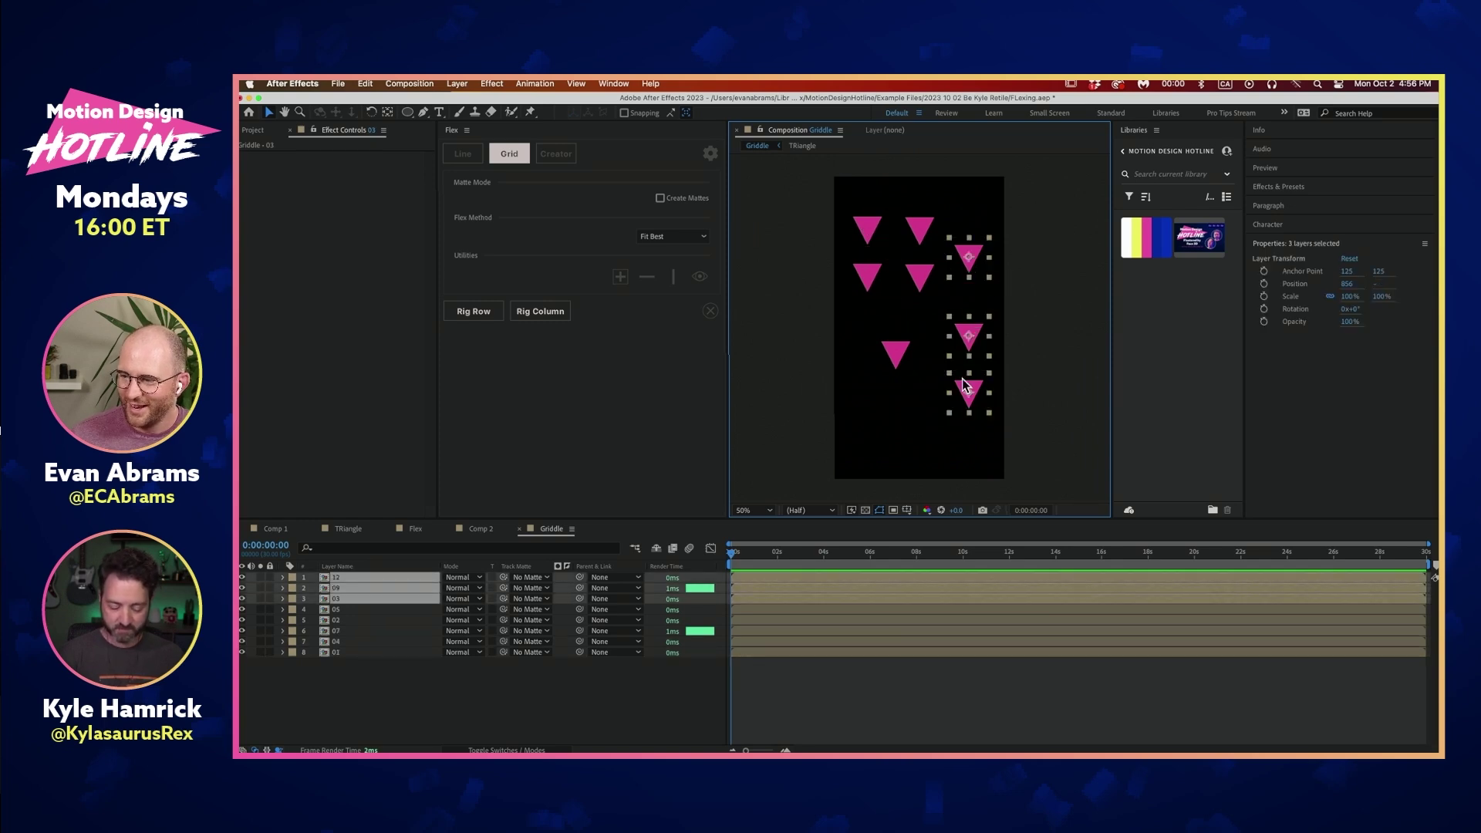
pyautogui.click(549, 317)
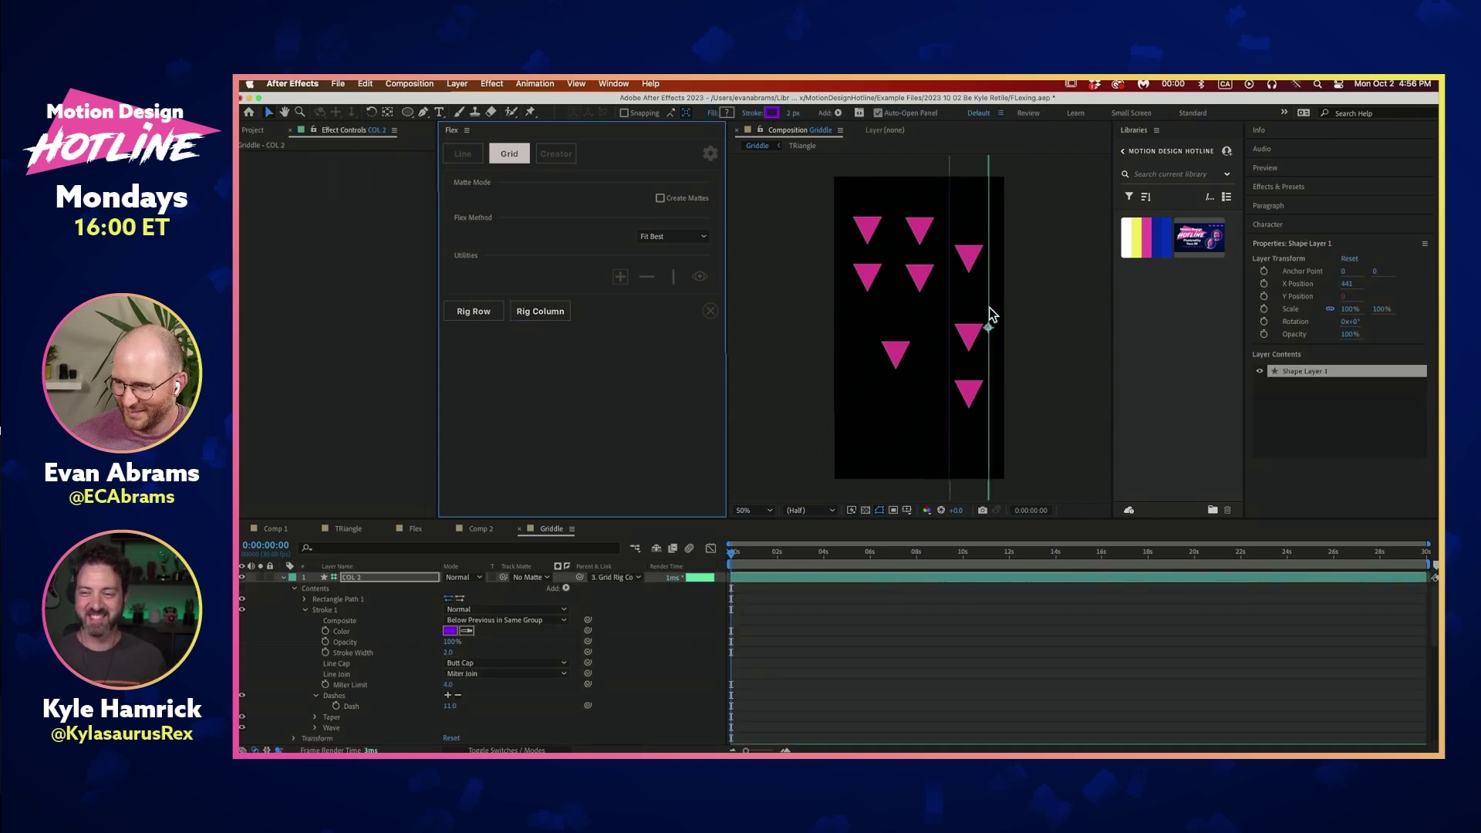
# Try to rig the five triangles left of the last column together as one grid column
pyautogui.moveTo(827, 201); pyautogui.dragTo(930, 386)
pyautogui.click(549, 311)
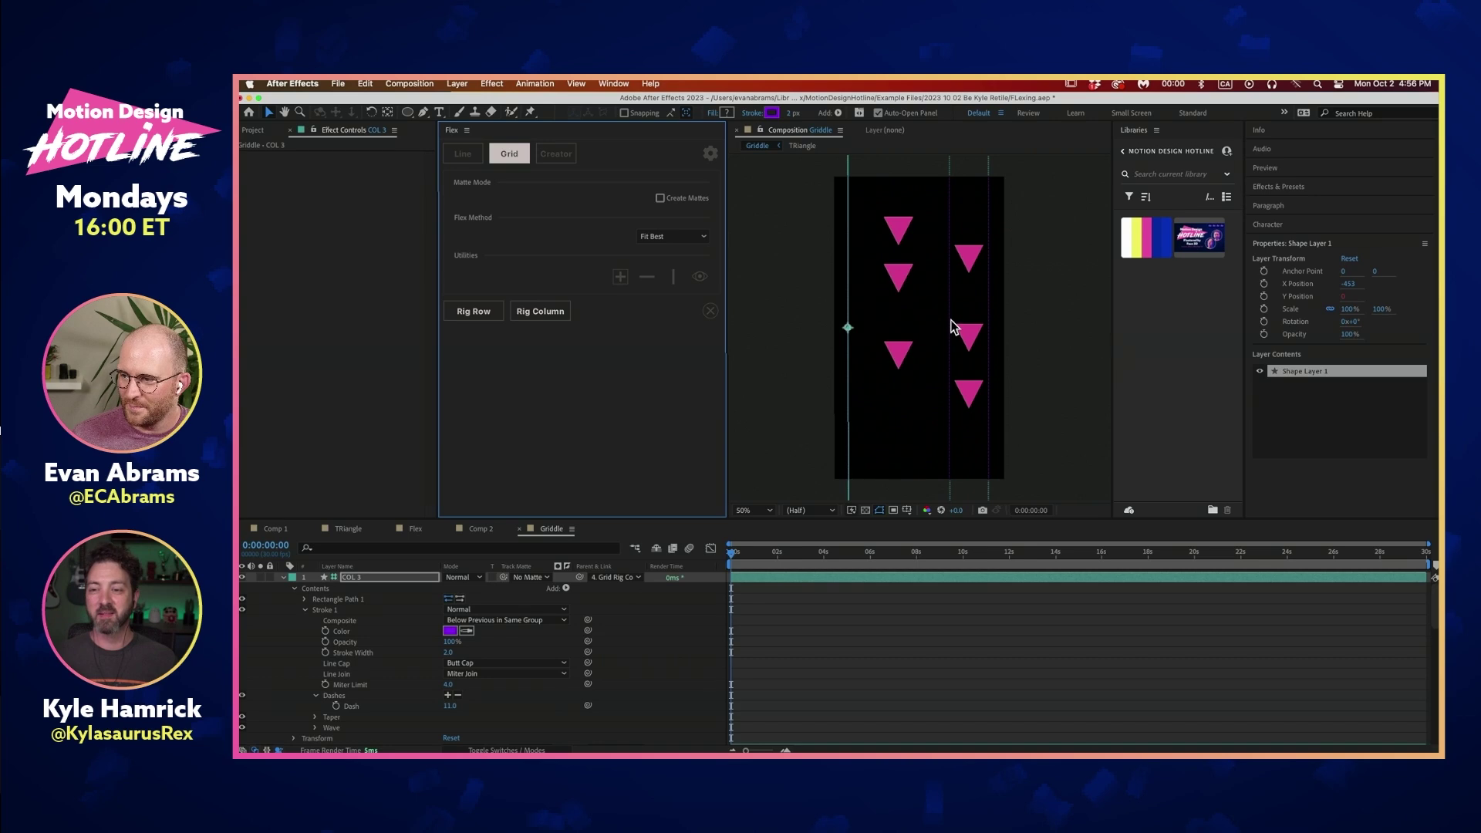
pyautogui.press('cmd+z')
pyautogui.click(1107, 233)
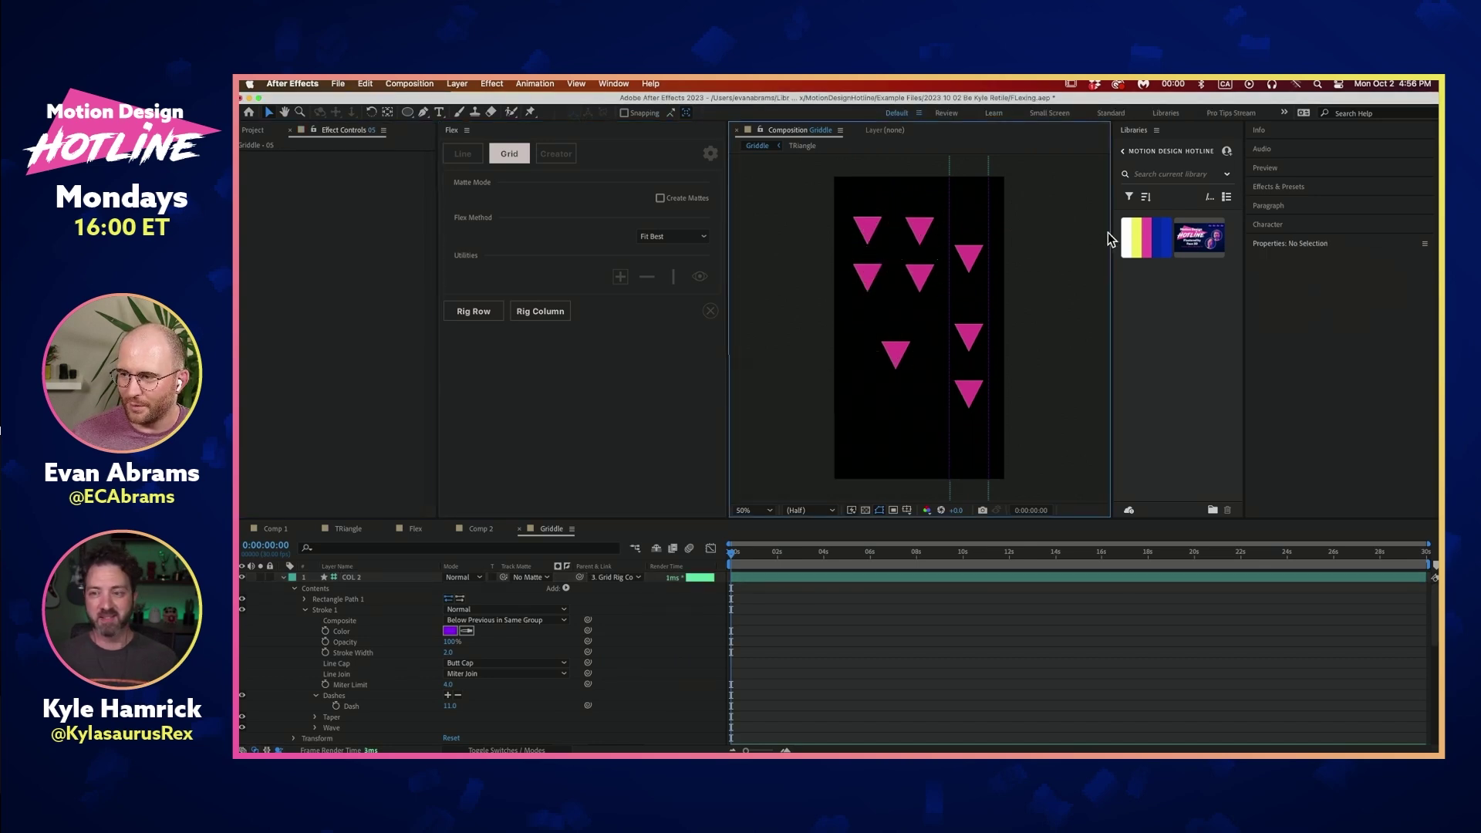
# Rig the two triangles of the first row and the two of the second row as separate grid rows
pyautogui.click(912, 233)
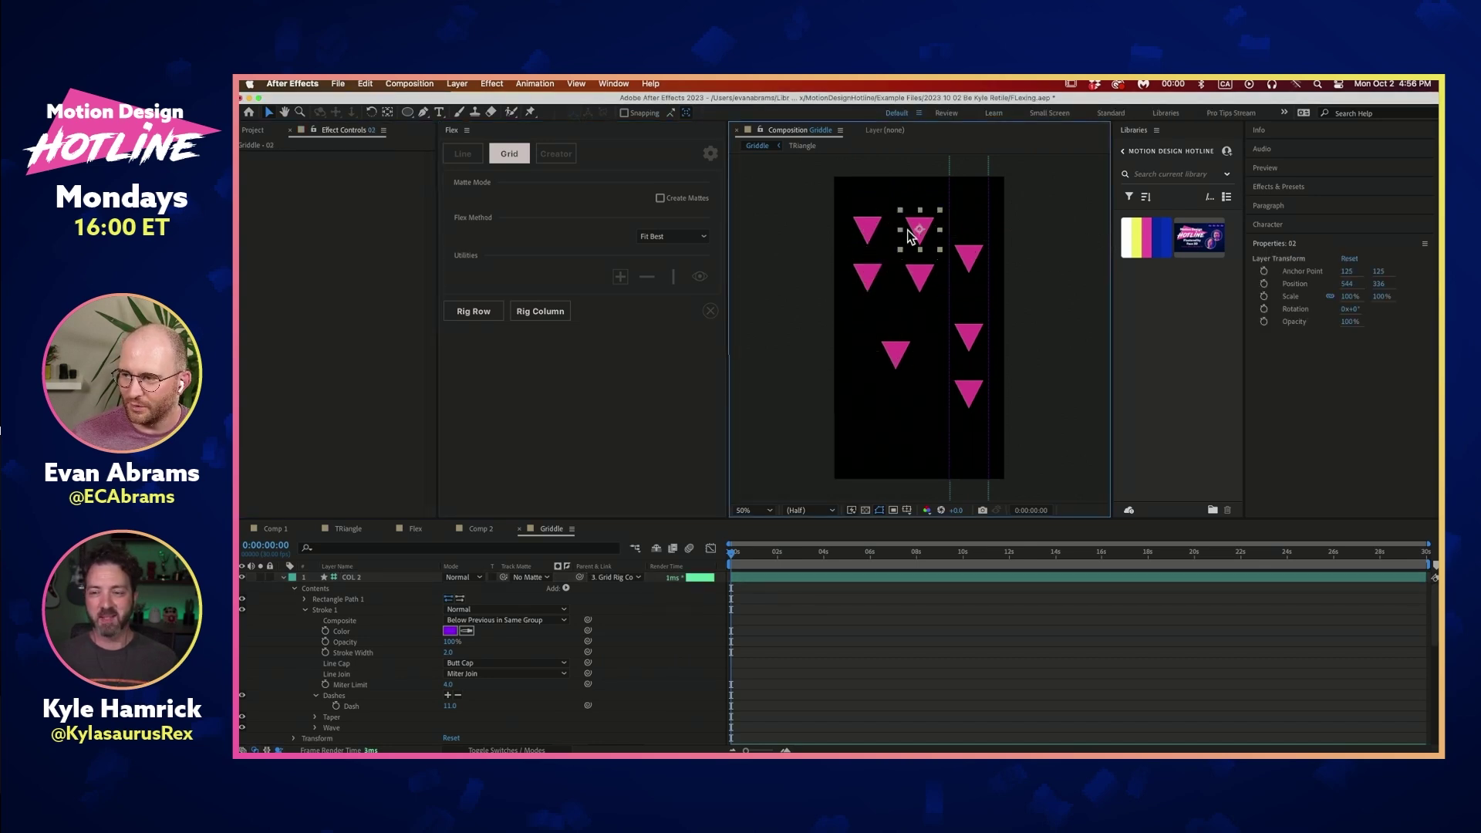
pyautogui.keyDown('shift'); pyautogui.click(868, 230); pyautogui.keyUp('shift')
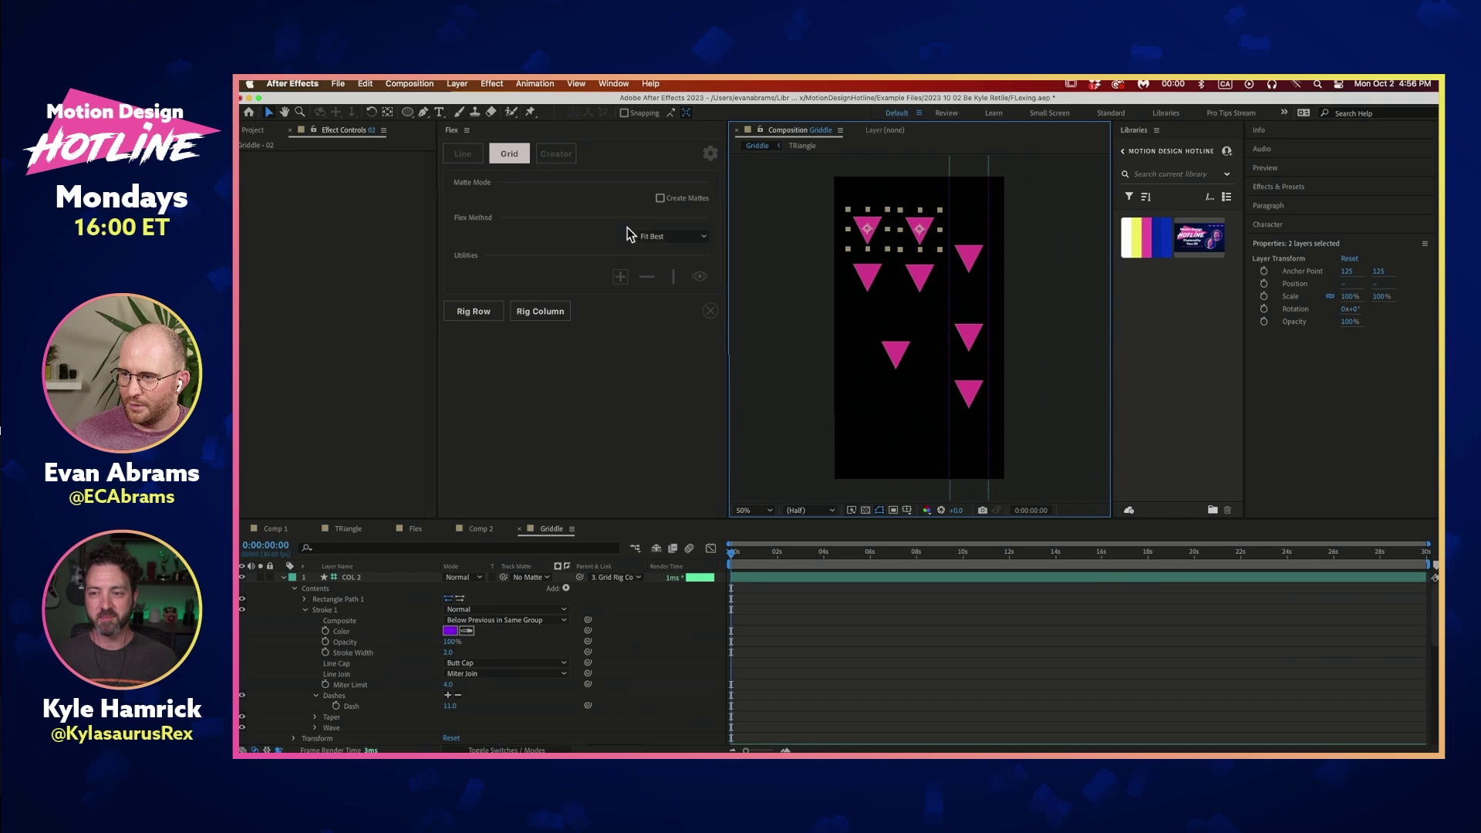
pyautogui.click(473, 311)
pyautogui.click(918, 278)
pyautogui.keyDown('shift'); pyautogui.click(870, 280); pyautogui.keyUp('shift')
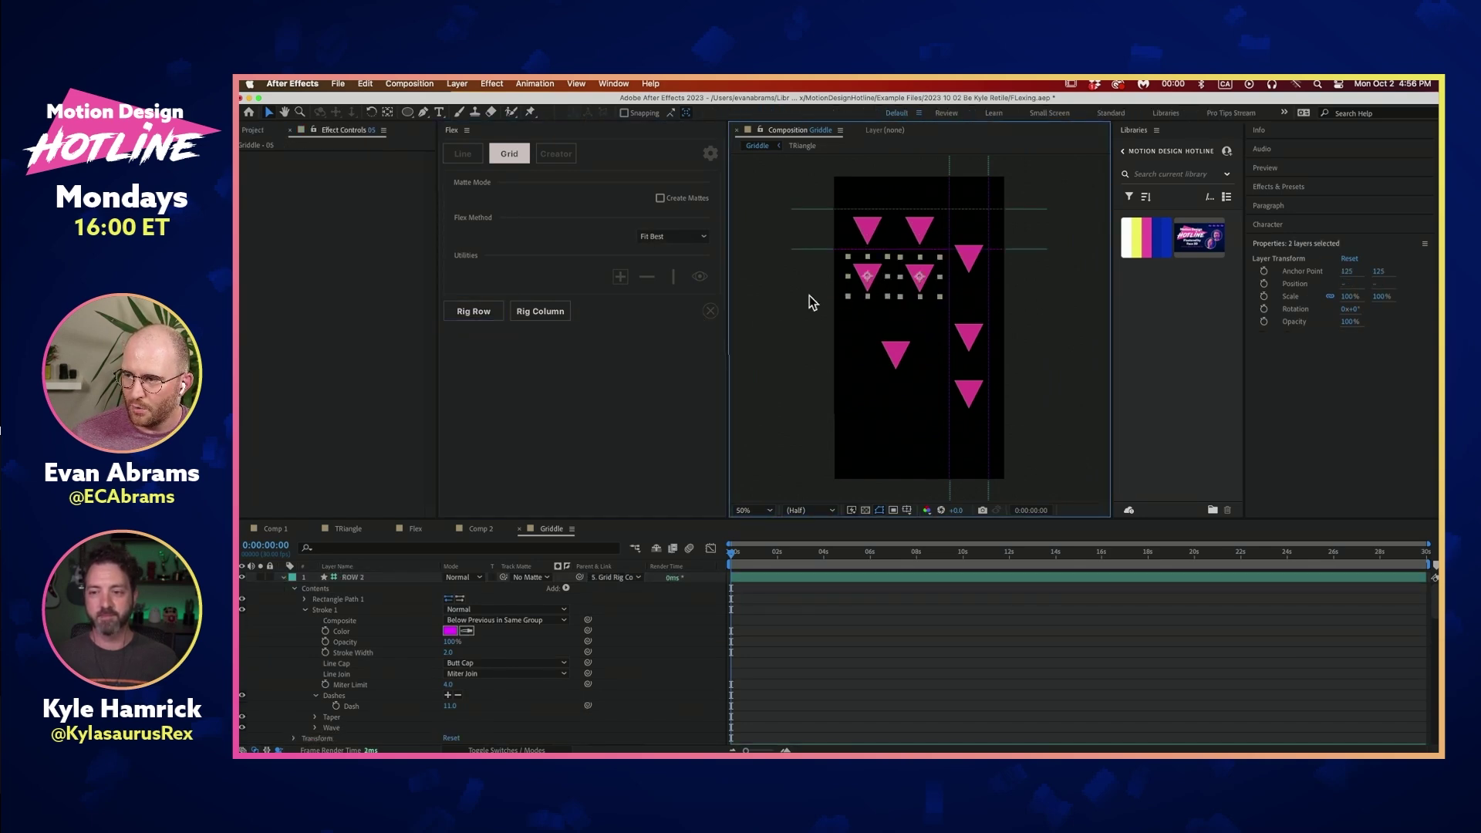
pyautogui.click(487, 315)
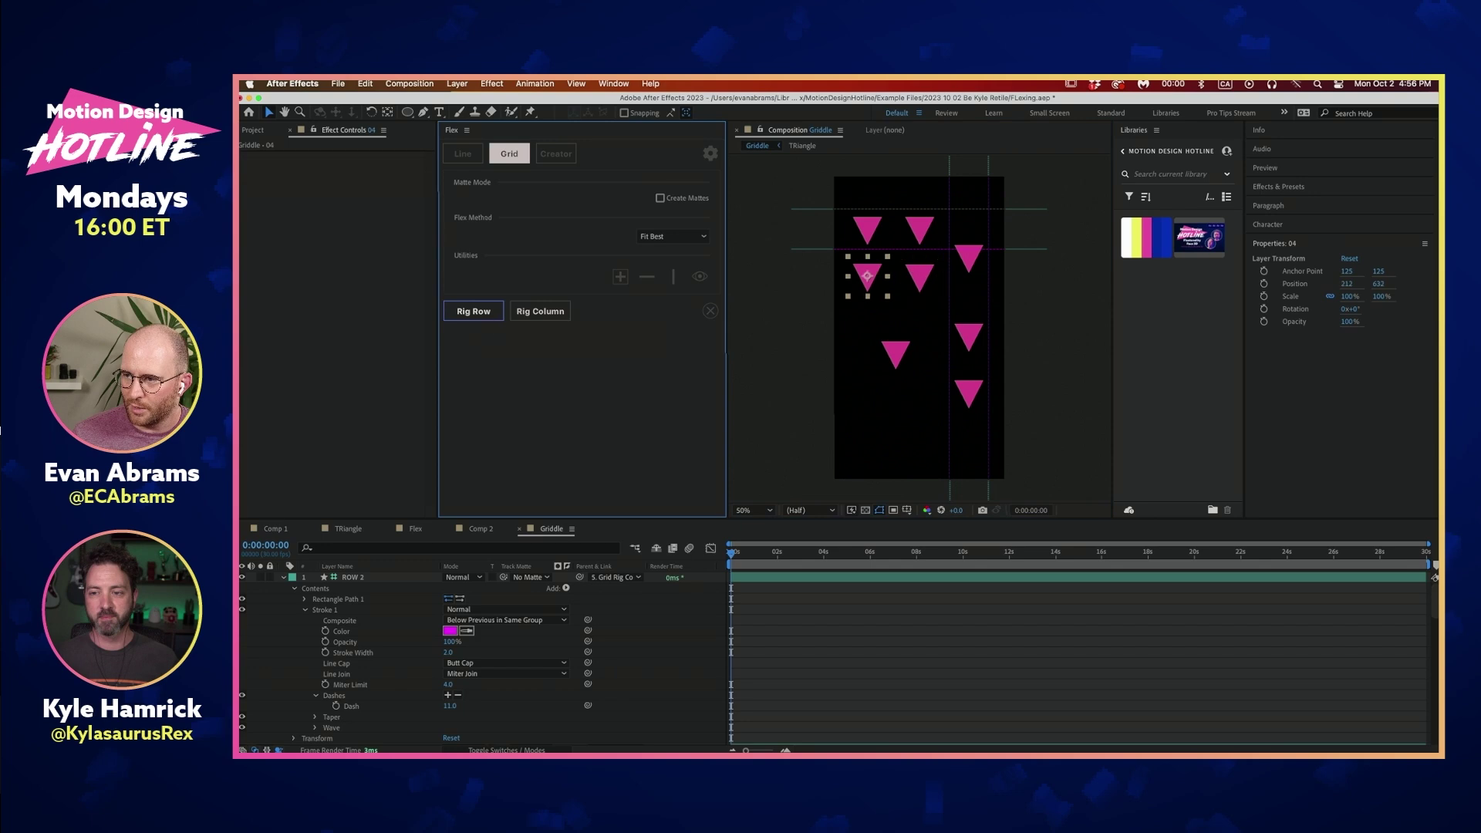
pyautogui.click(1034, 305)
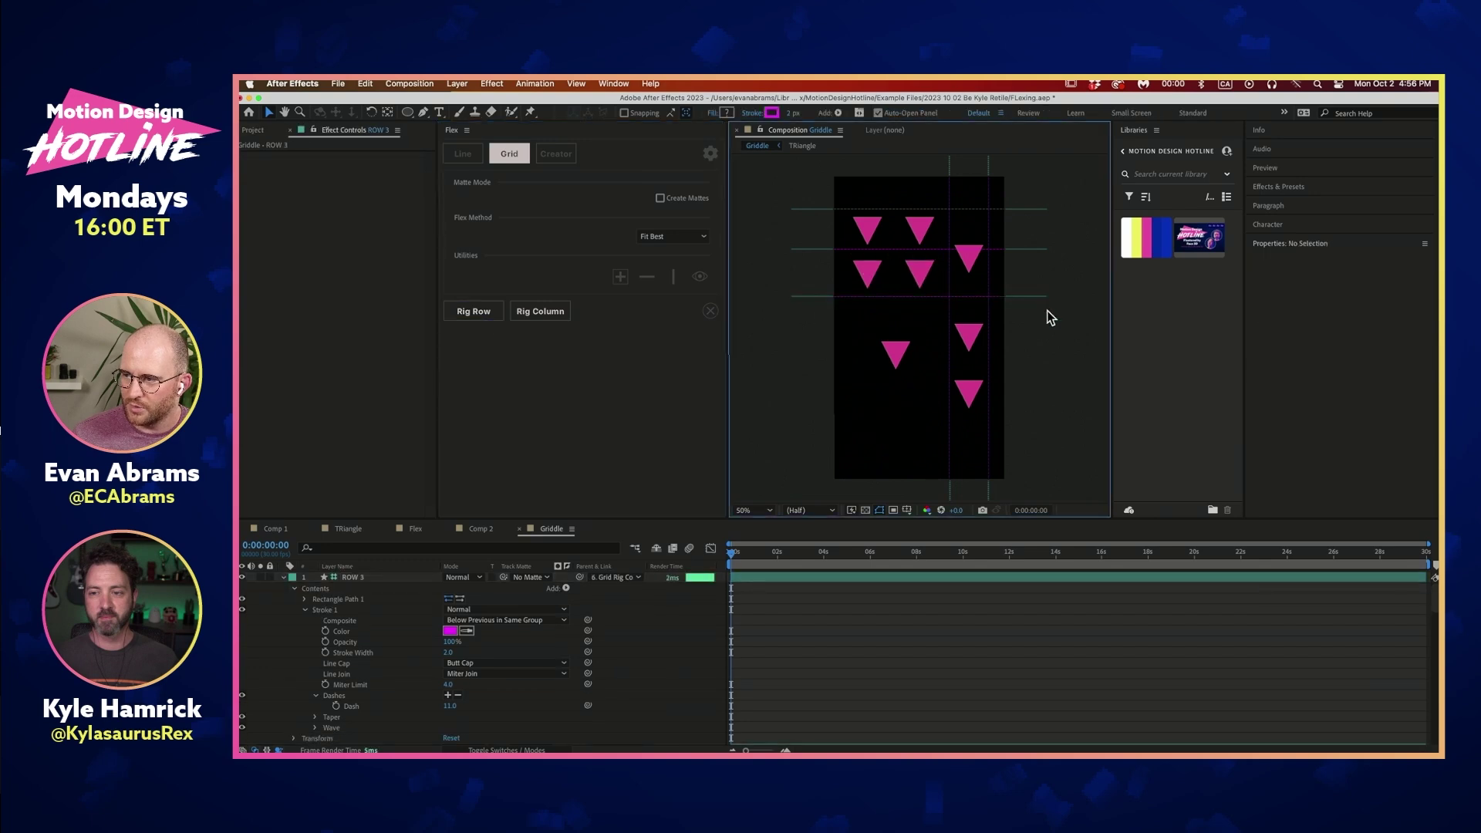
pyautogui.click(876, 232)
pyautogui.keyDown('shift'); pyautogui.click(872, 269); pyautogui.keyUp('shift')
pyautogui.keyDown('shift'); pyautogui.click(904, 349); pyautogui.keyUp('shift')
pyautogui.keyDown('shift'); pyautogui.click(918, 277); pyautogui.keyUp('shift')
pyautogui.keyDown('shift'); pyautogui.click(918, 245); pyautogui.keyUp('shift')
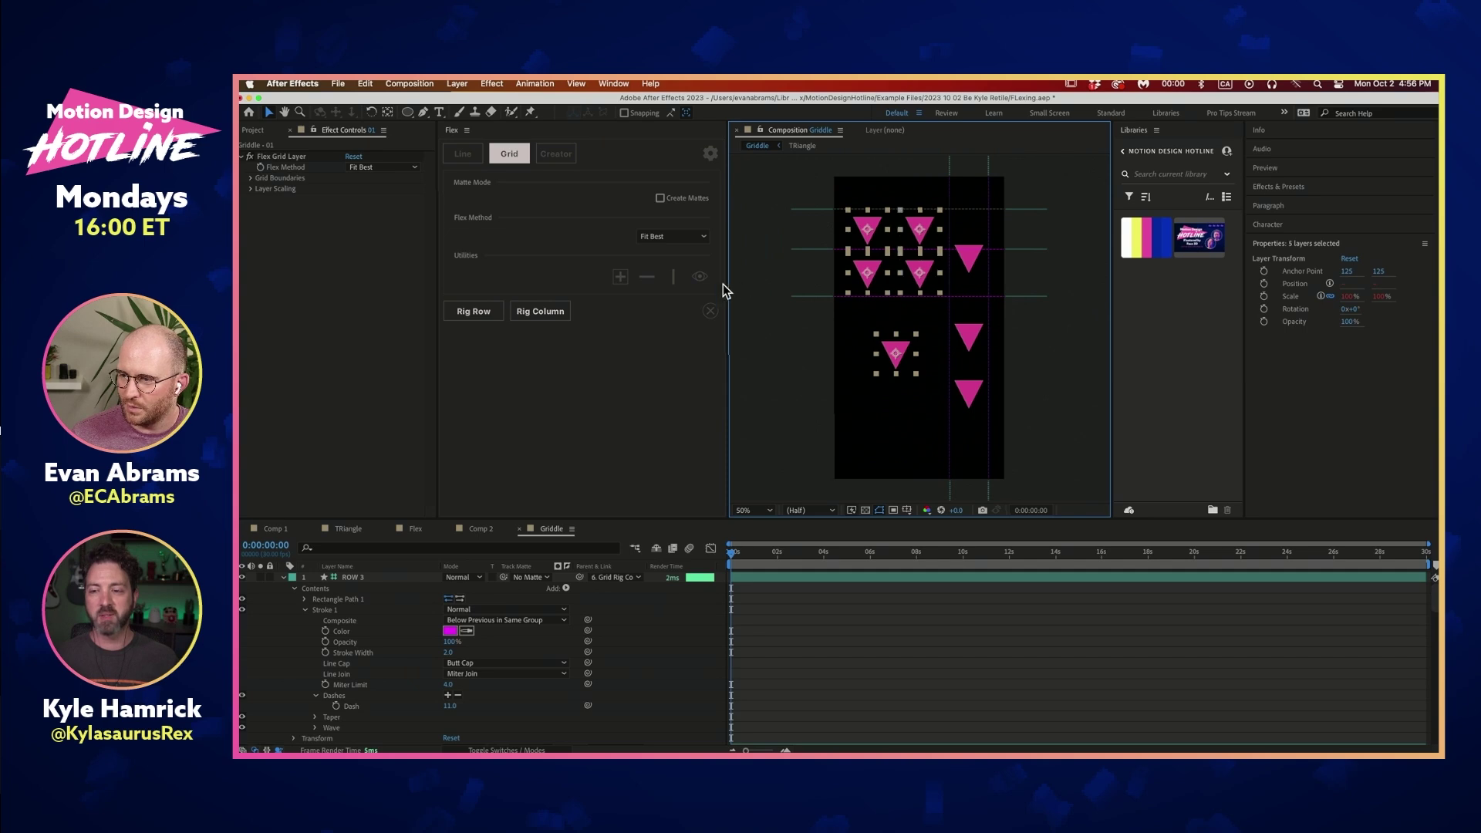
pyautogui.click(828, 324)
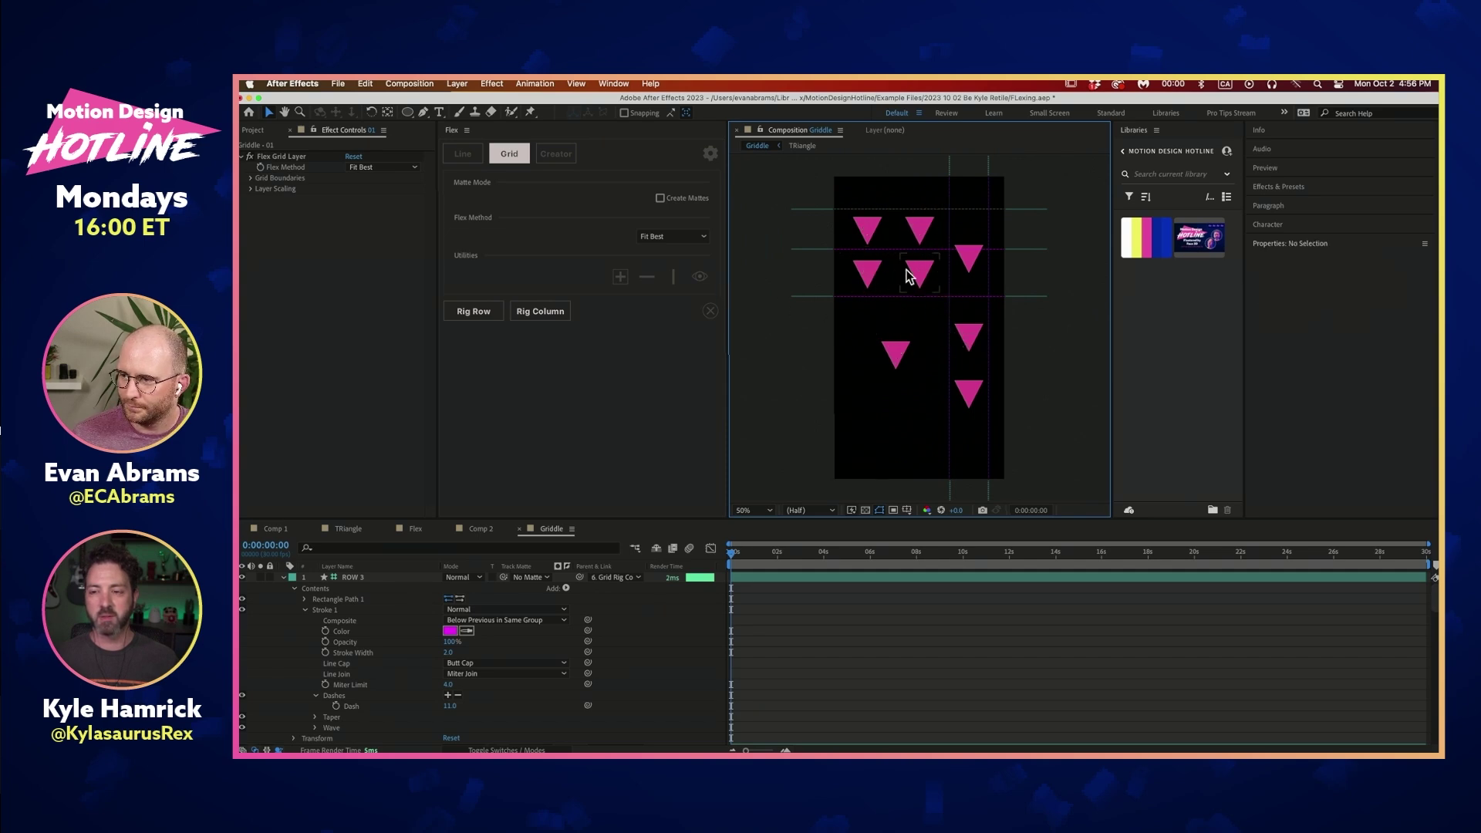
# Rig the upper triangles of the second column and of the first column as separate grid columns
pyautogui.click(922, 277)
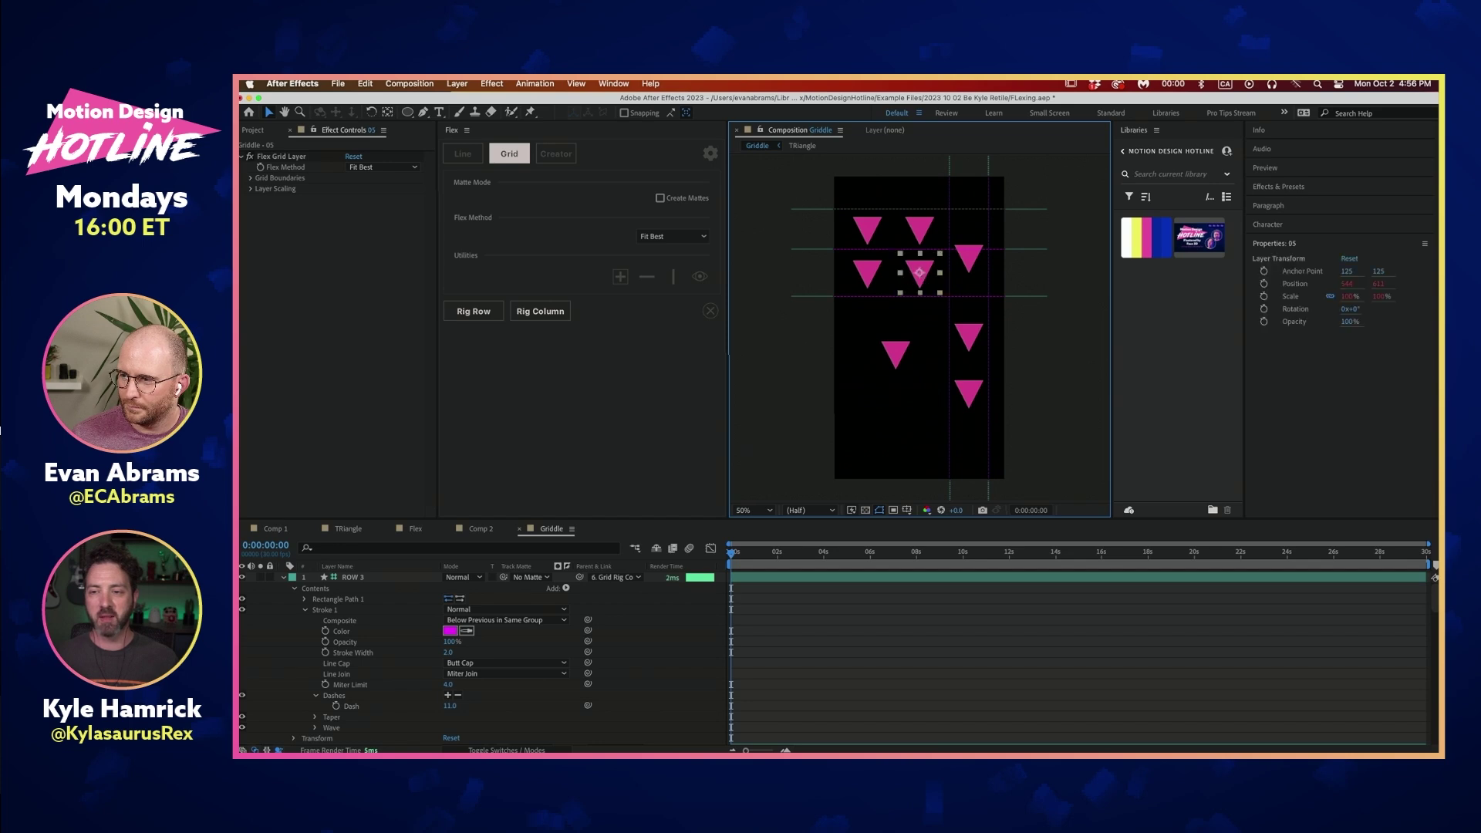
pyautogui.click(537, 310)
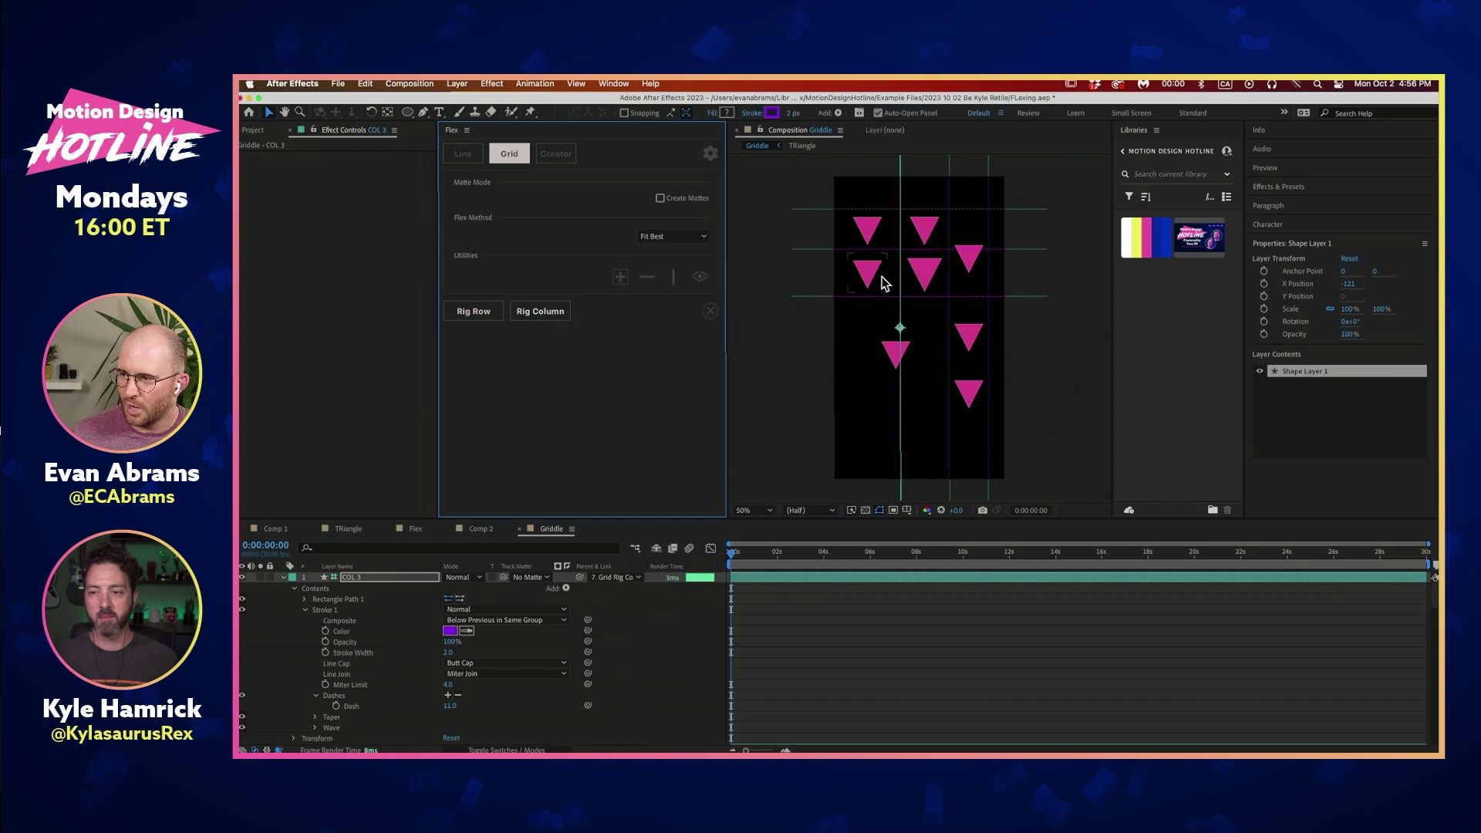
pyautogui.keyDown('shift'); pyautogui.click(870, 233); pyautogui.keyUp('shift')
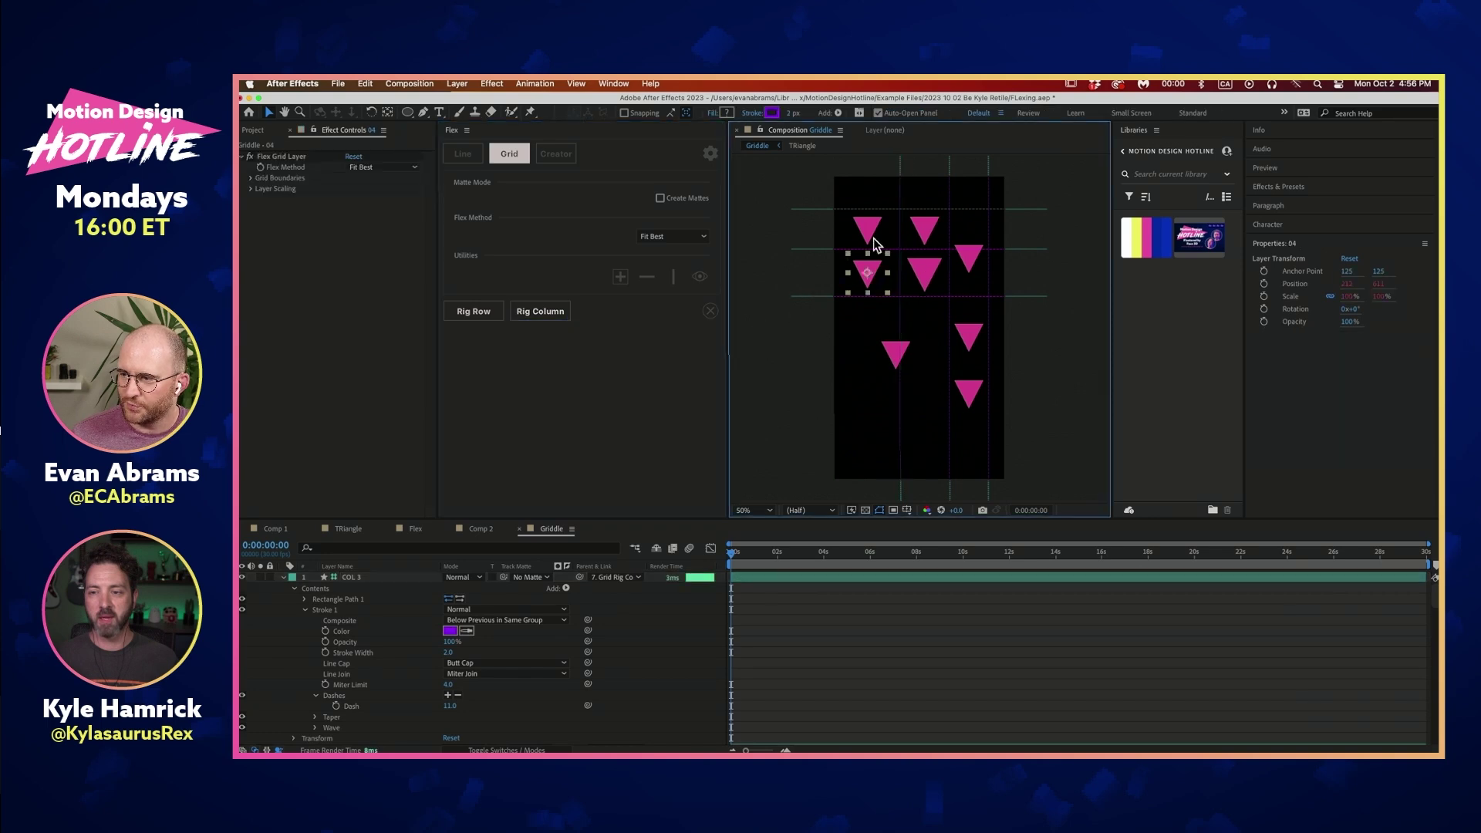
pyautogui.click(540, 317)
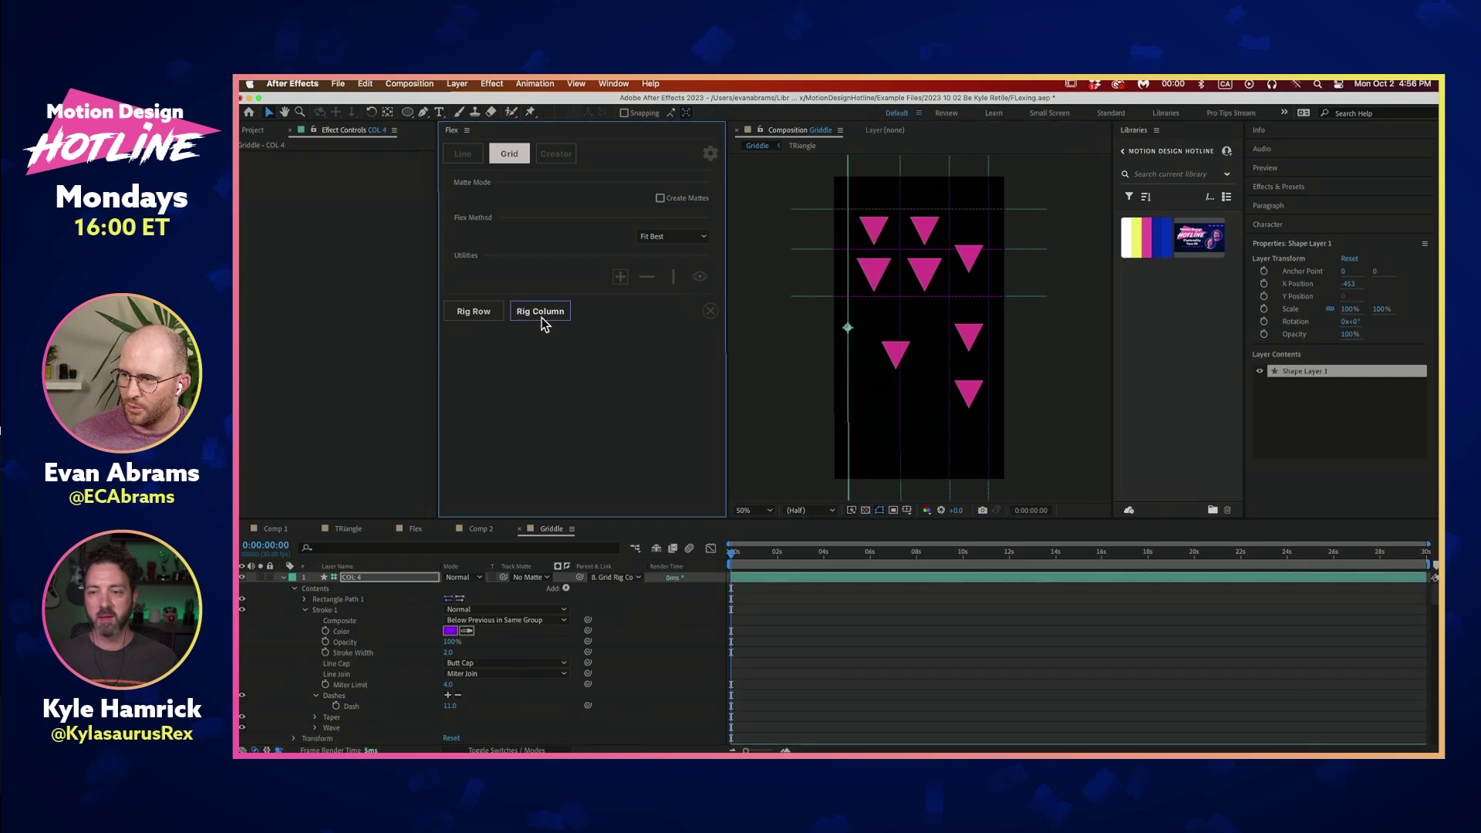
# Shift triangle 07 to about X 420, between the first two columns, and try to rig it as a grid column
pyautogui.click(891, 356)
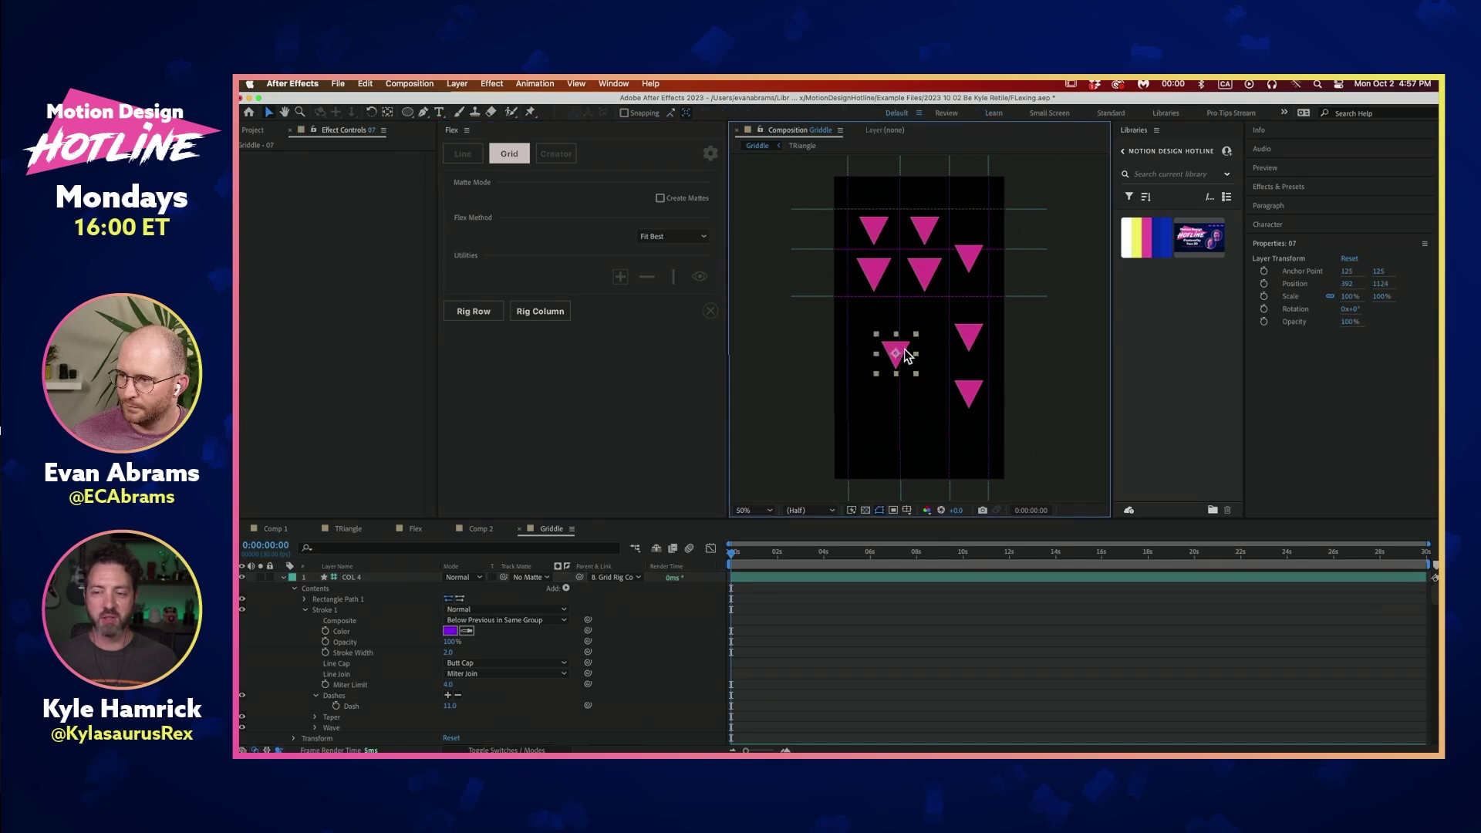
pyautogui.moveTo(907, 356); pyautogui.dragTo(912, 354)
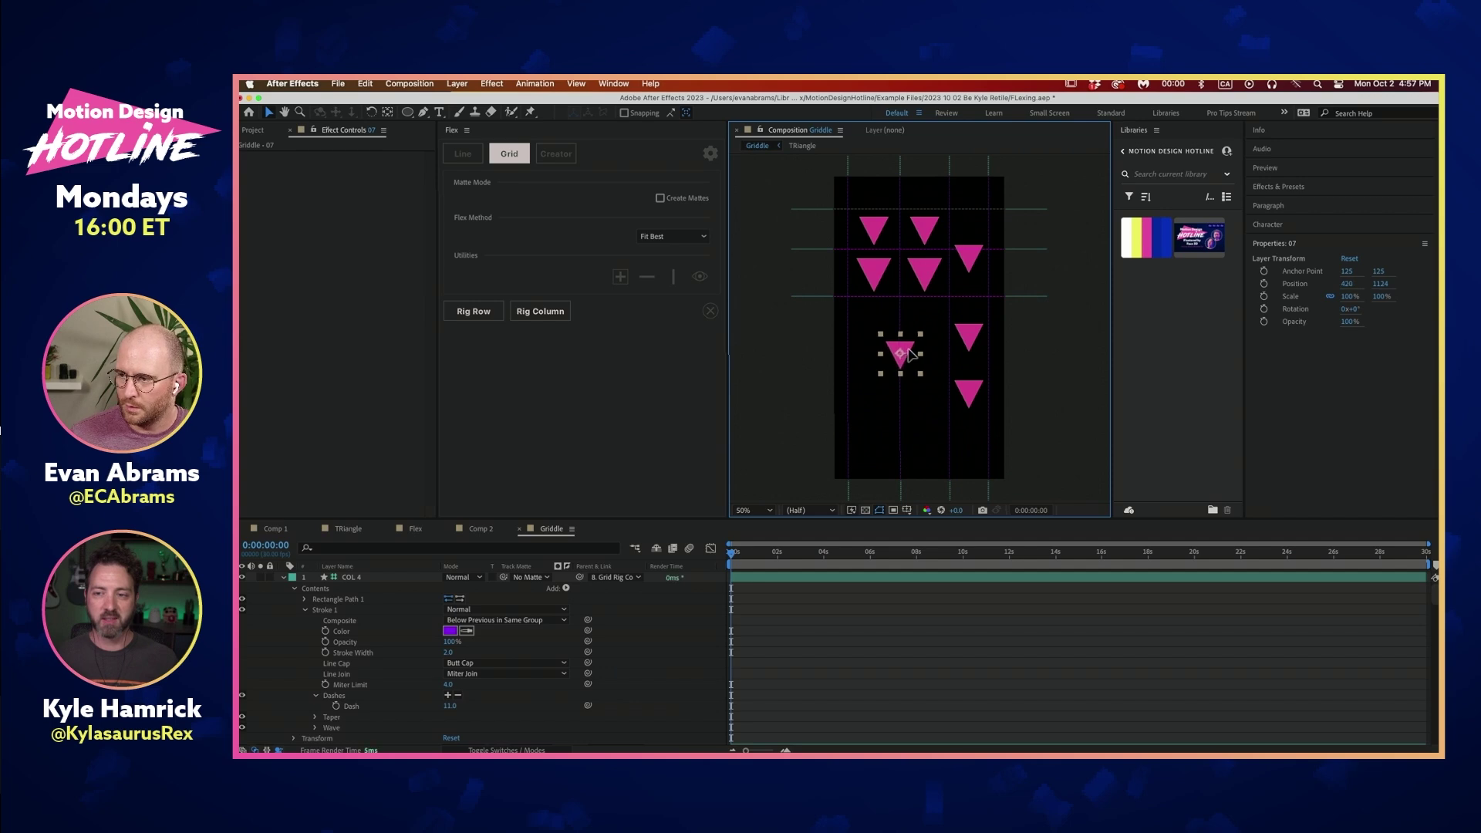
pyautogui.click(540, 313)
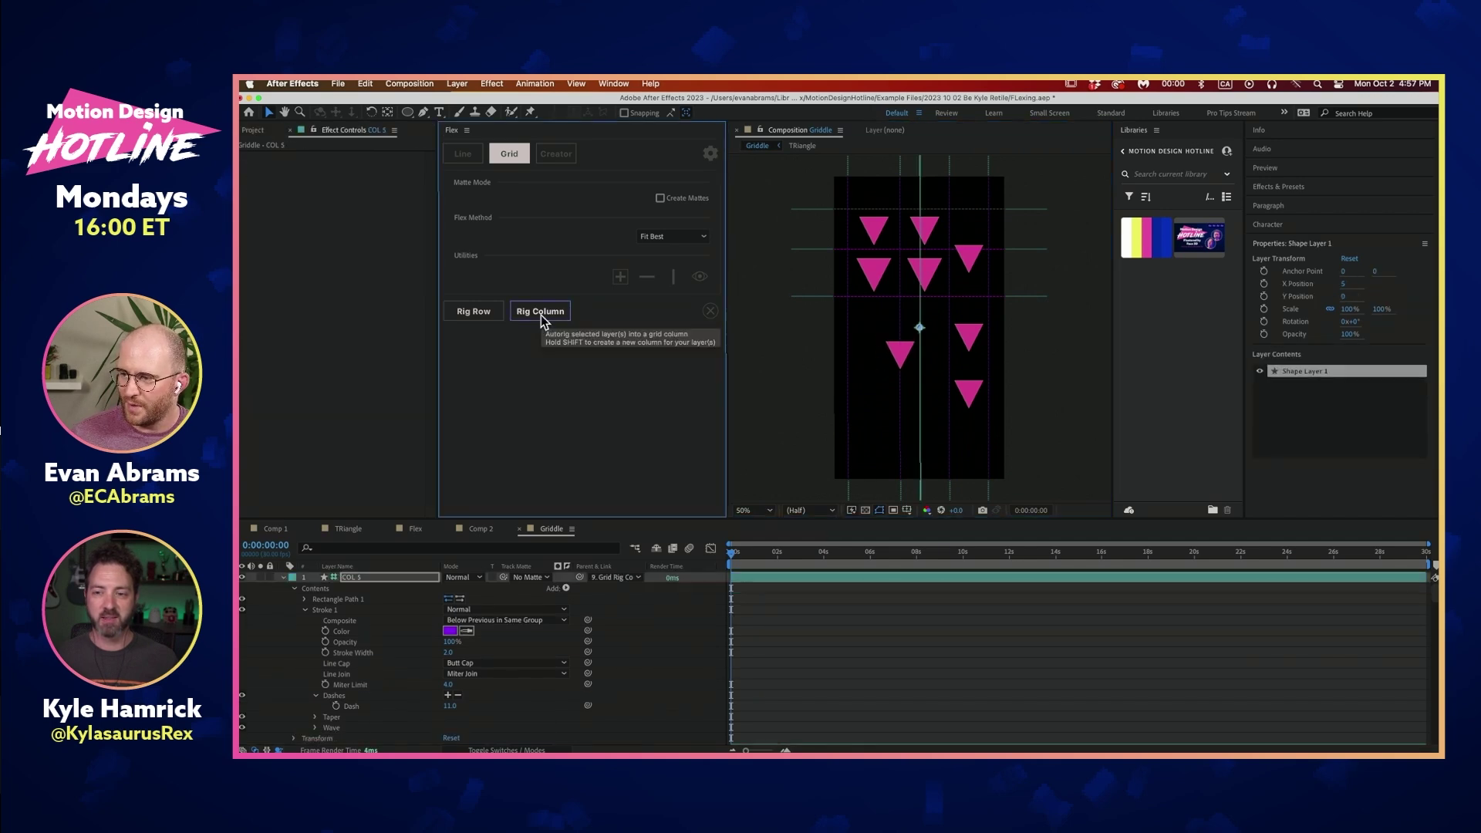
pyautogui.press('super+z')
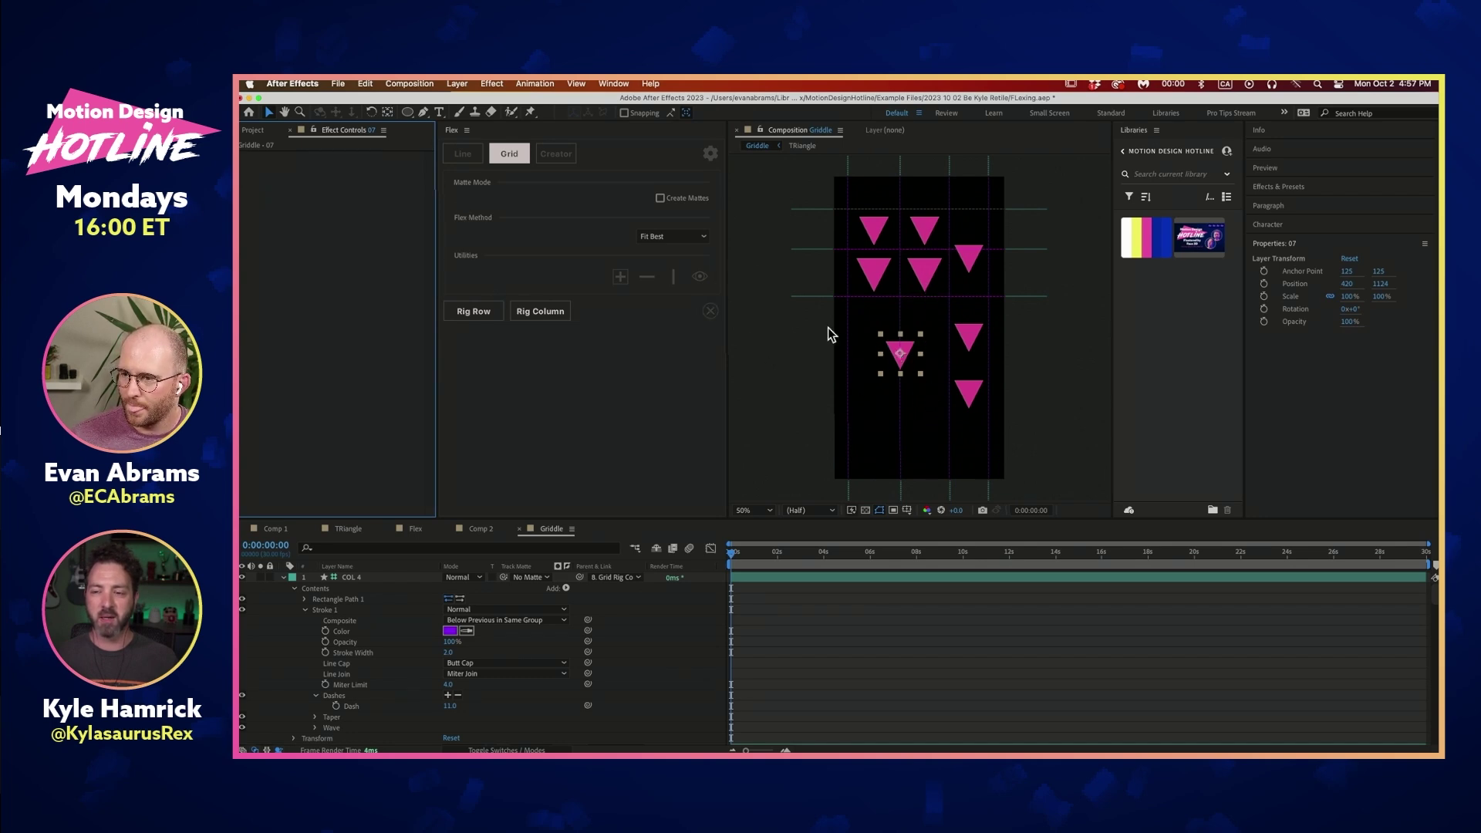
# Enlarge triangle 07 to about 215% and rig it as a grid column spanning the first two columns
pyautogui.moveTo(921, 336); pyautogui.dragTo(955, 331)
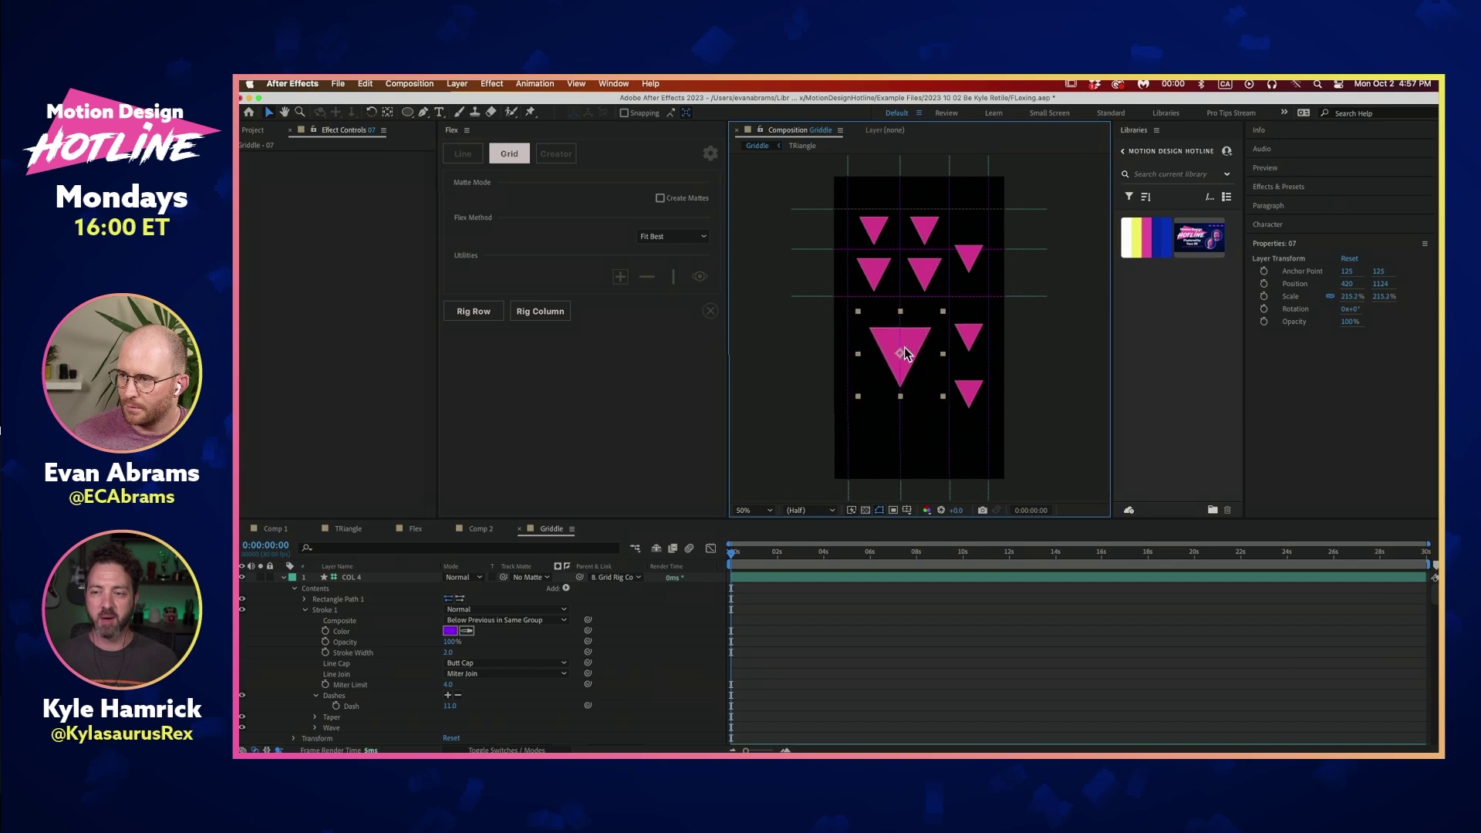
pyautogui.click(539, 312)
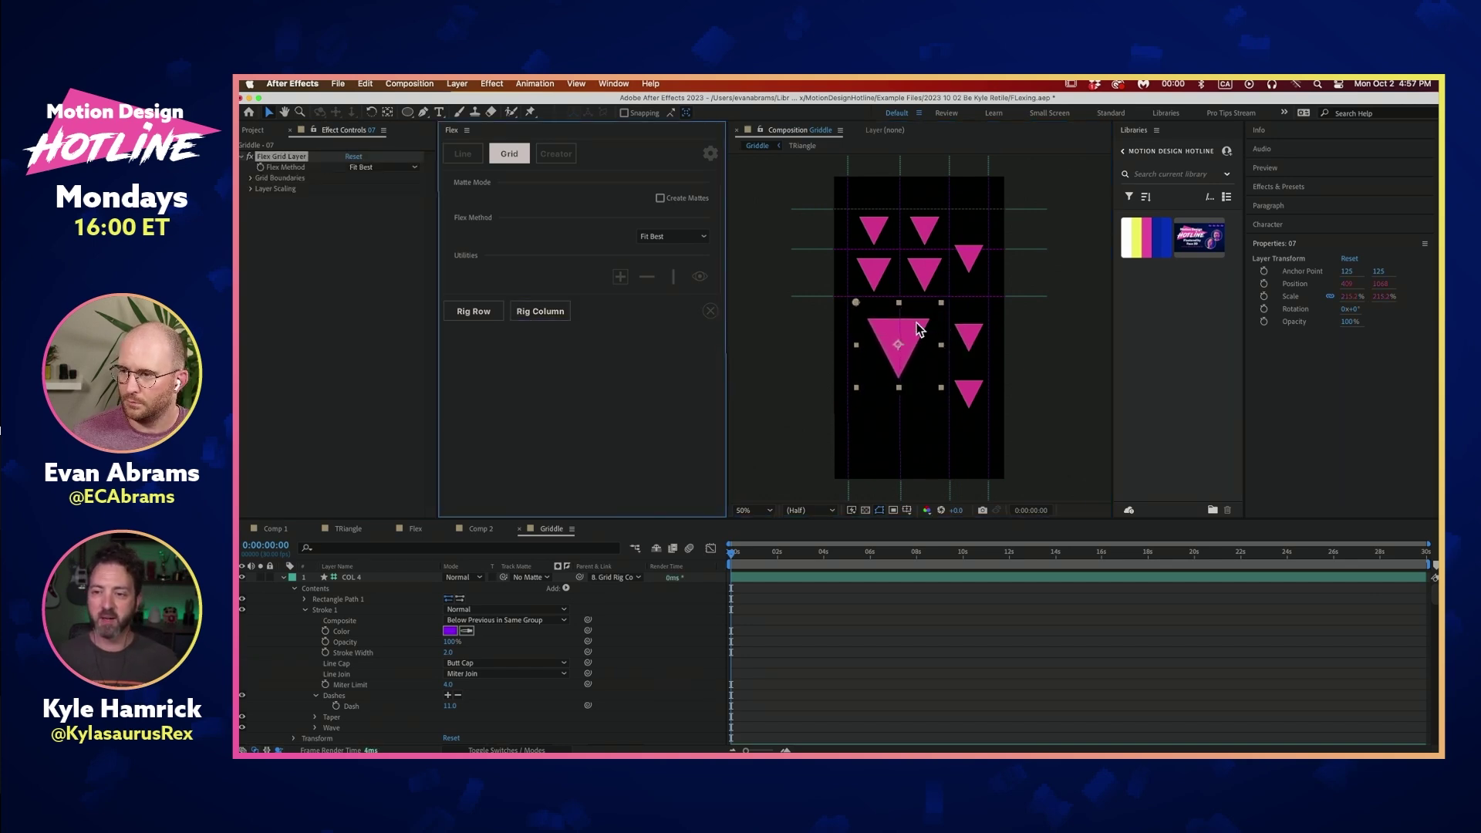
pyautogui.click(1047, 326)
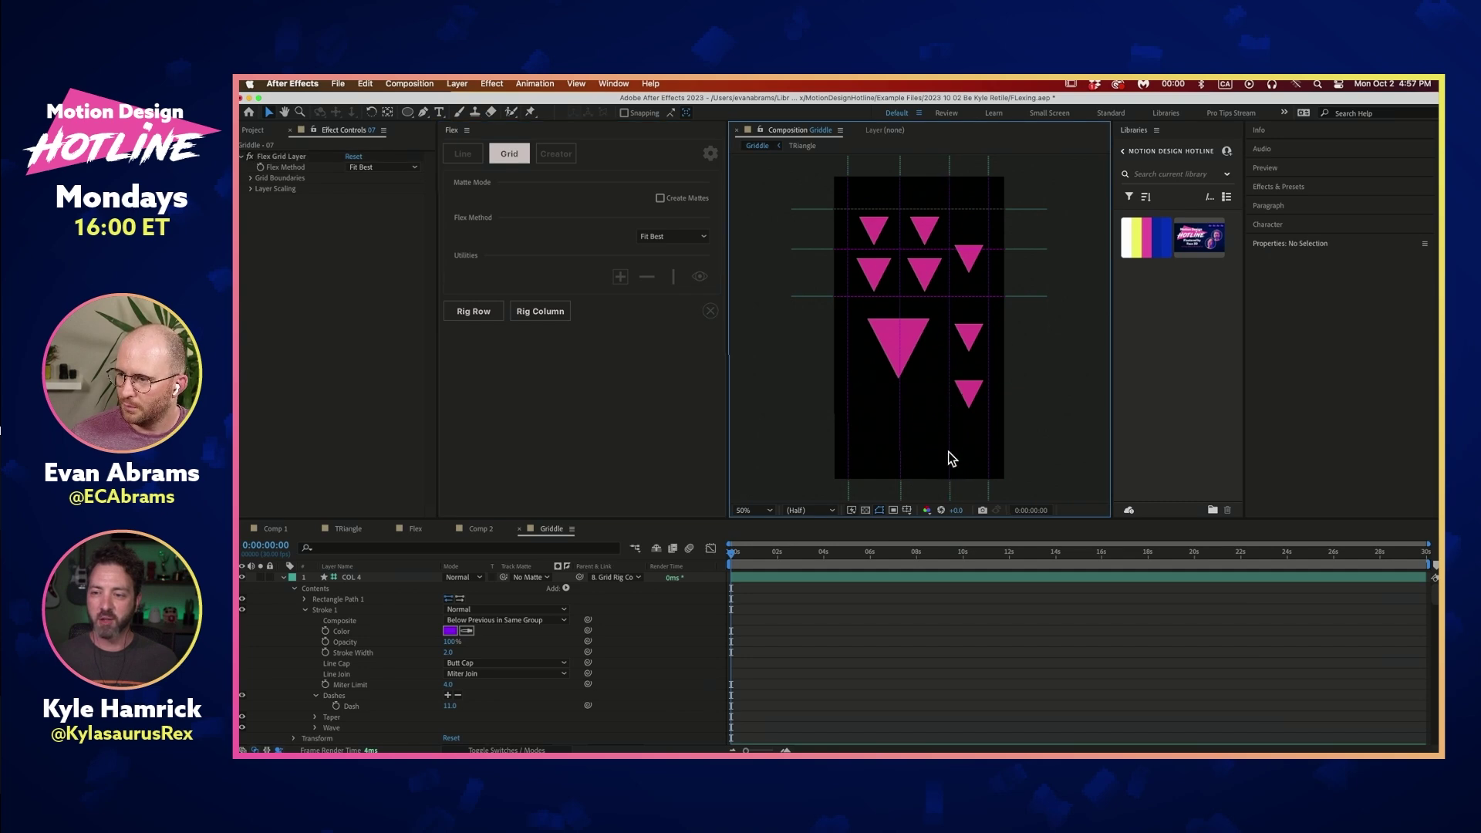
# Move the COL 1 line to about X 31 and the COL 3 line to about X -189
pyautogui.moveTo(955, 495); pyautogui.dragTo(923, 487)
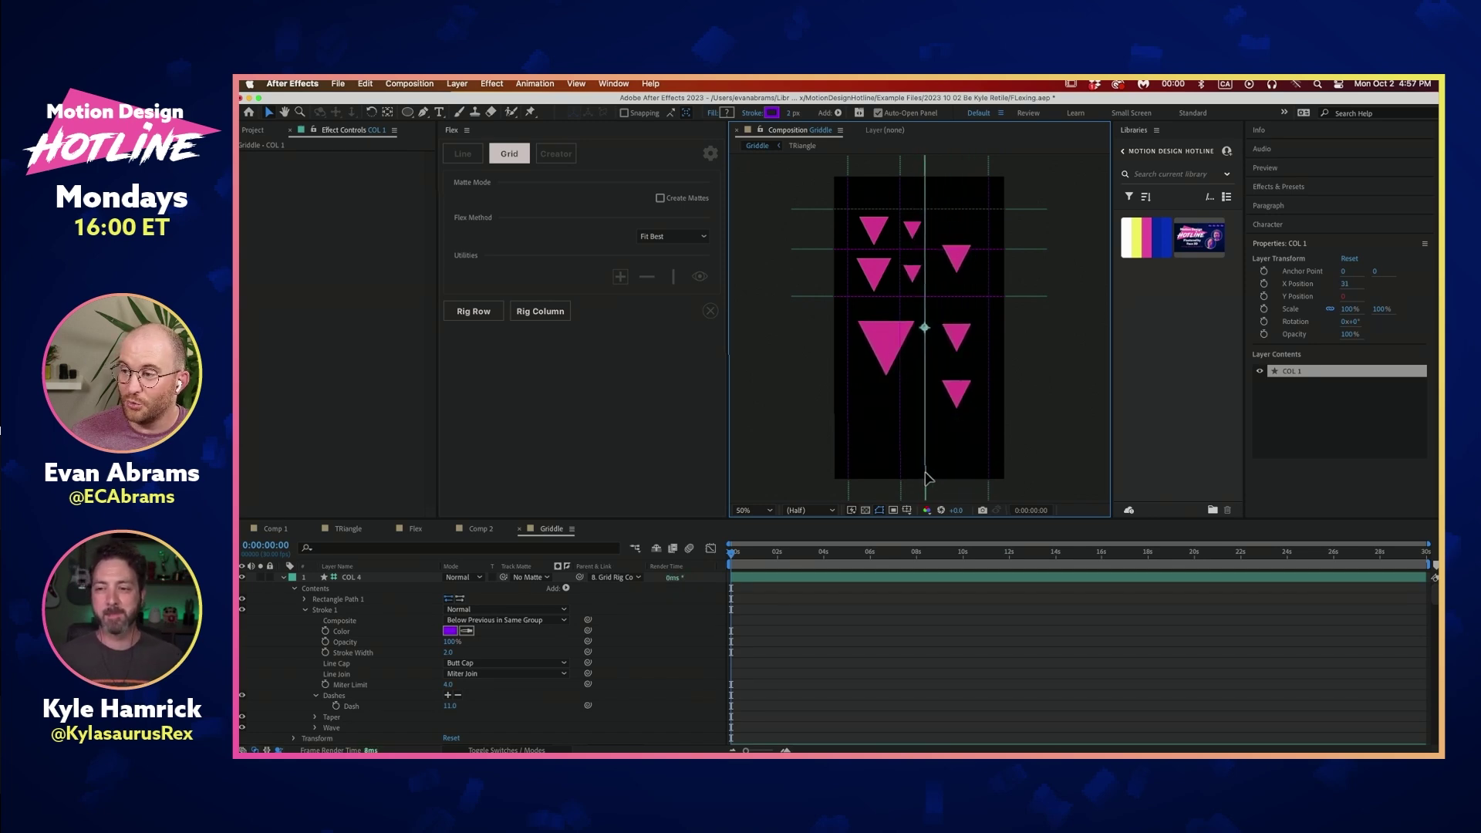
pyautogui.click(900, 165)
pyautogui.click(897, 166)
pyautogui.moveTo(893, 166)
pyautogui.mouseDown()
pyautogui.moveTo(872, 168)
pyautogui.moveTo(892, 174)
pyautogui.mouseUp()
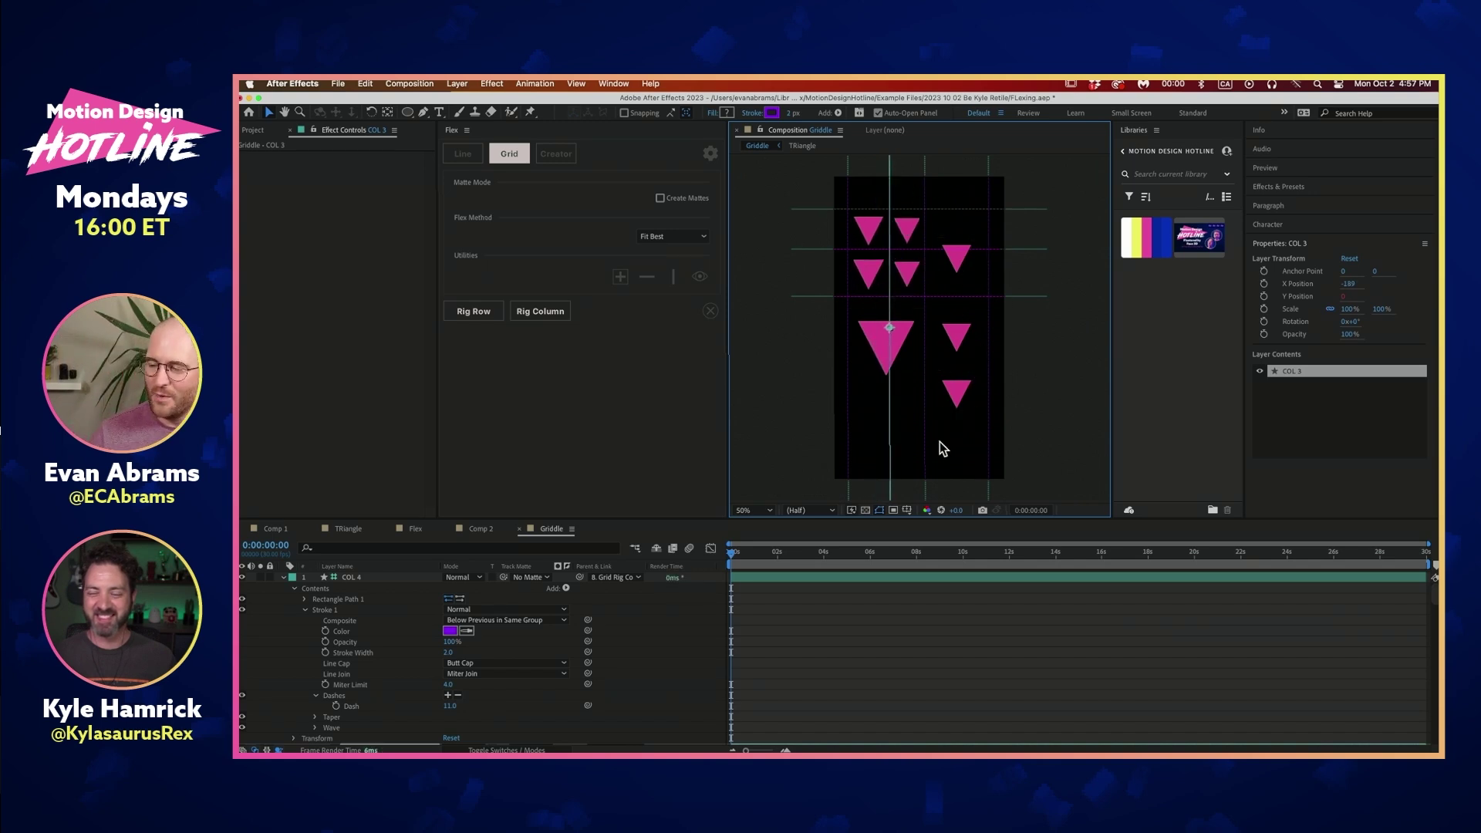
# Enlarge and raise triangle 03 so it straddles the first two rows, and rig it as a grid row across both
pyautogui.click(963, 262)
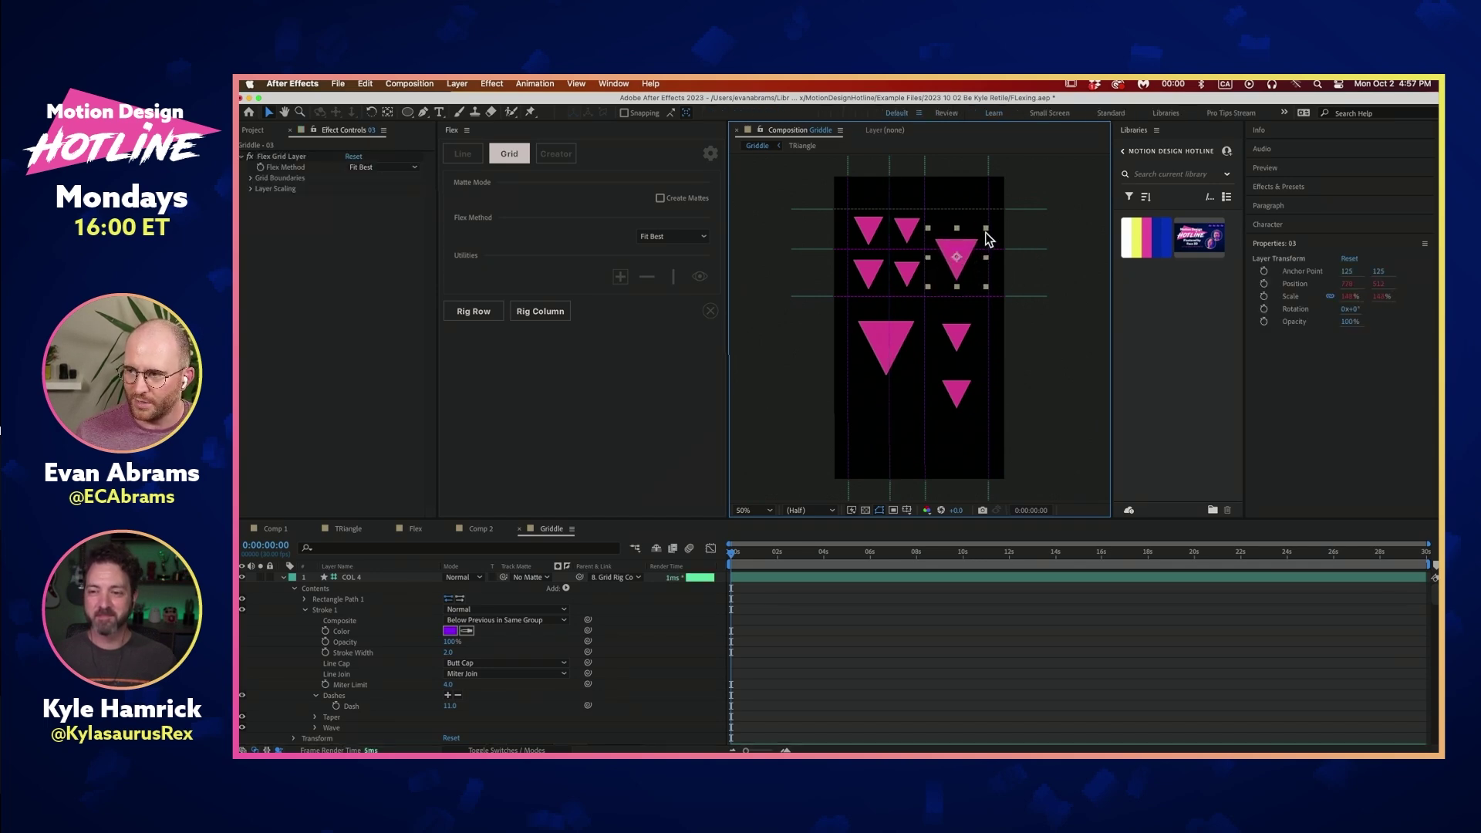
pyautogui.moveTo(977, 238); pyautogui.dragTo(986, 220)
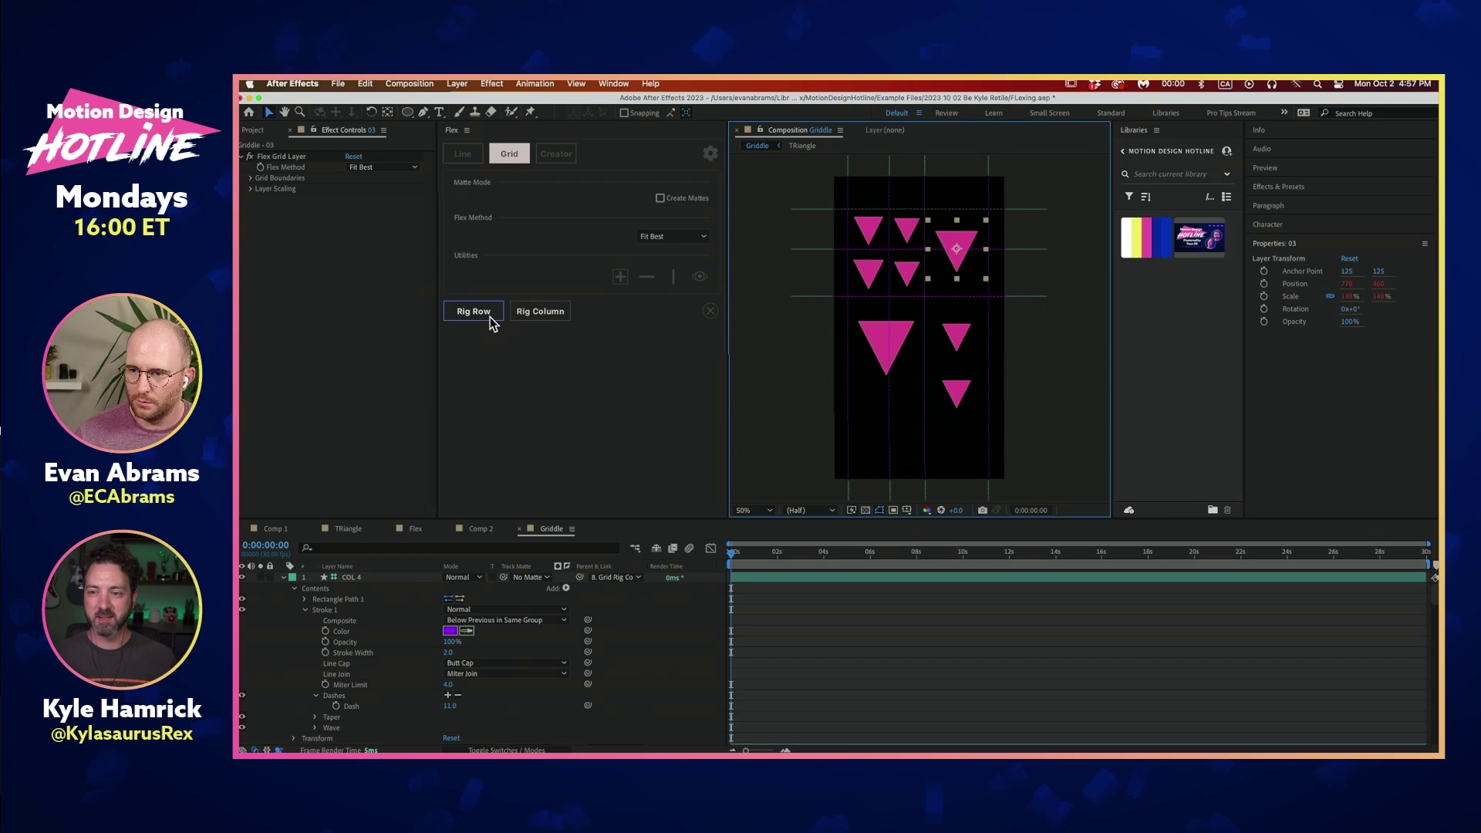
pyautogui.click(1012, 205)
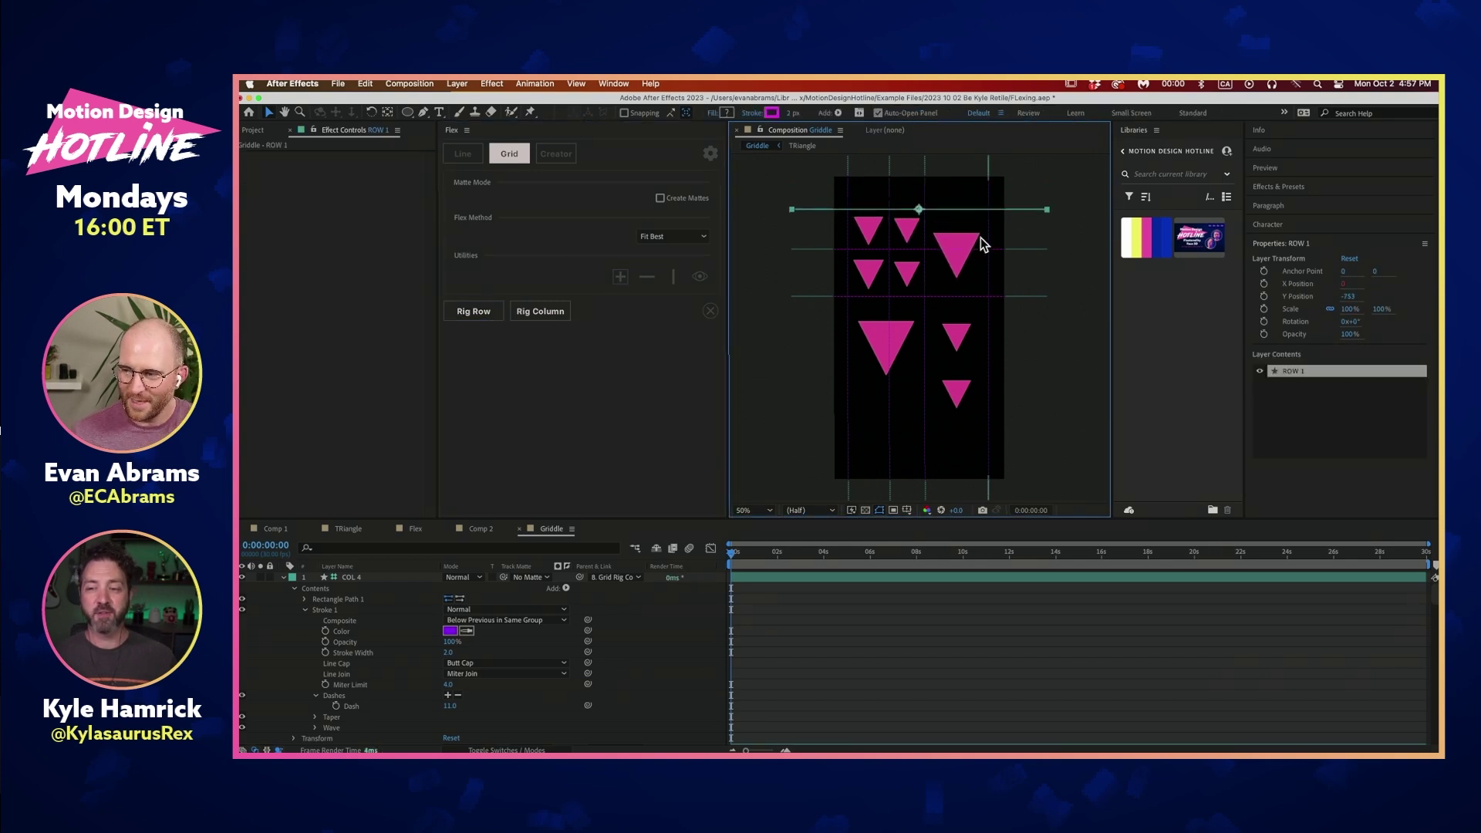
# Try to rig the two lower triangles of the last column, 09 and 12, together as one grid row
pyautogui.click(957, 393)
pyautogui.keyDown('shift'); pyautogui.click(960, 338); pyautogui.keyUp('shift')
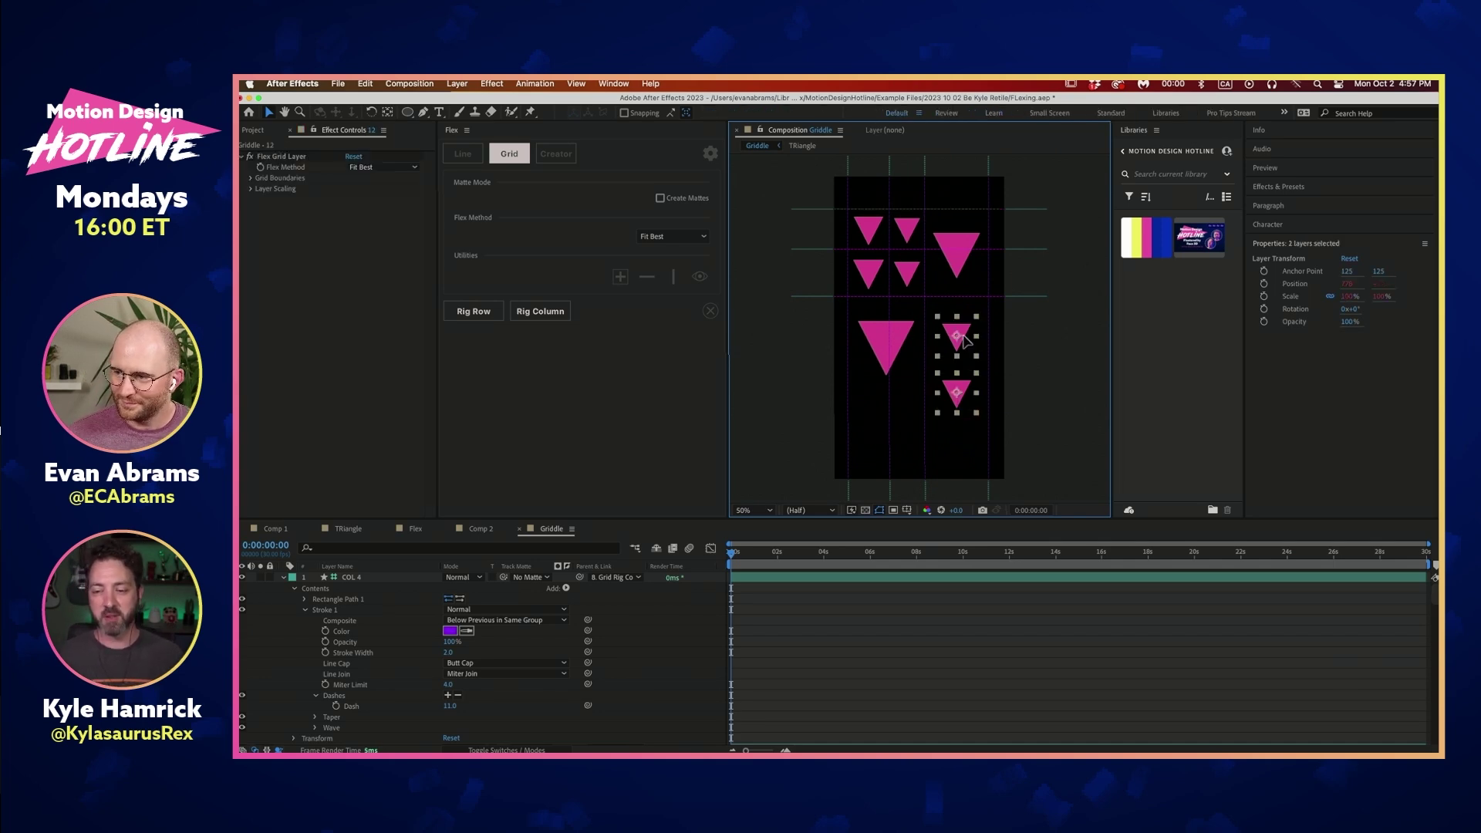
pyautogui.click(479, 313)
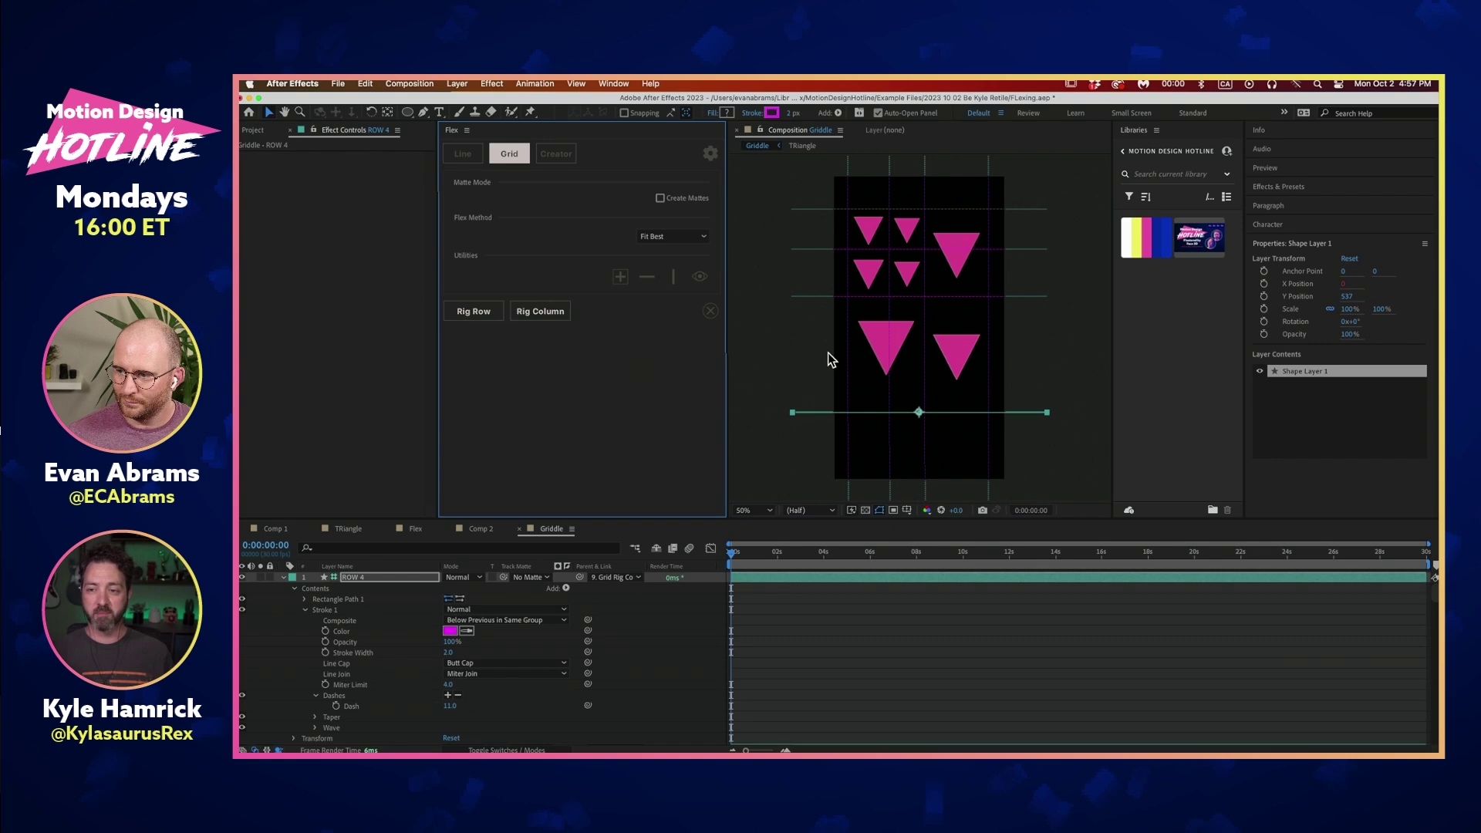
pyautogui.press('super+z')
pyautogui.click(957, 394)
pyautogui.keyDown('shift'); pyautogui.click(950, 339); pyautogui.keyUp('shift')
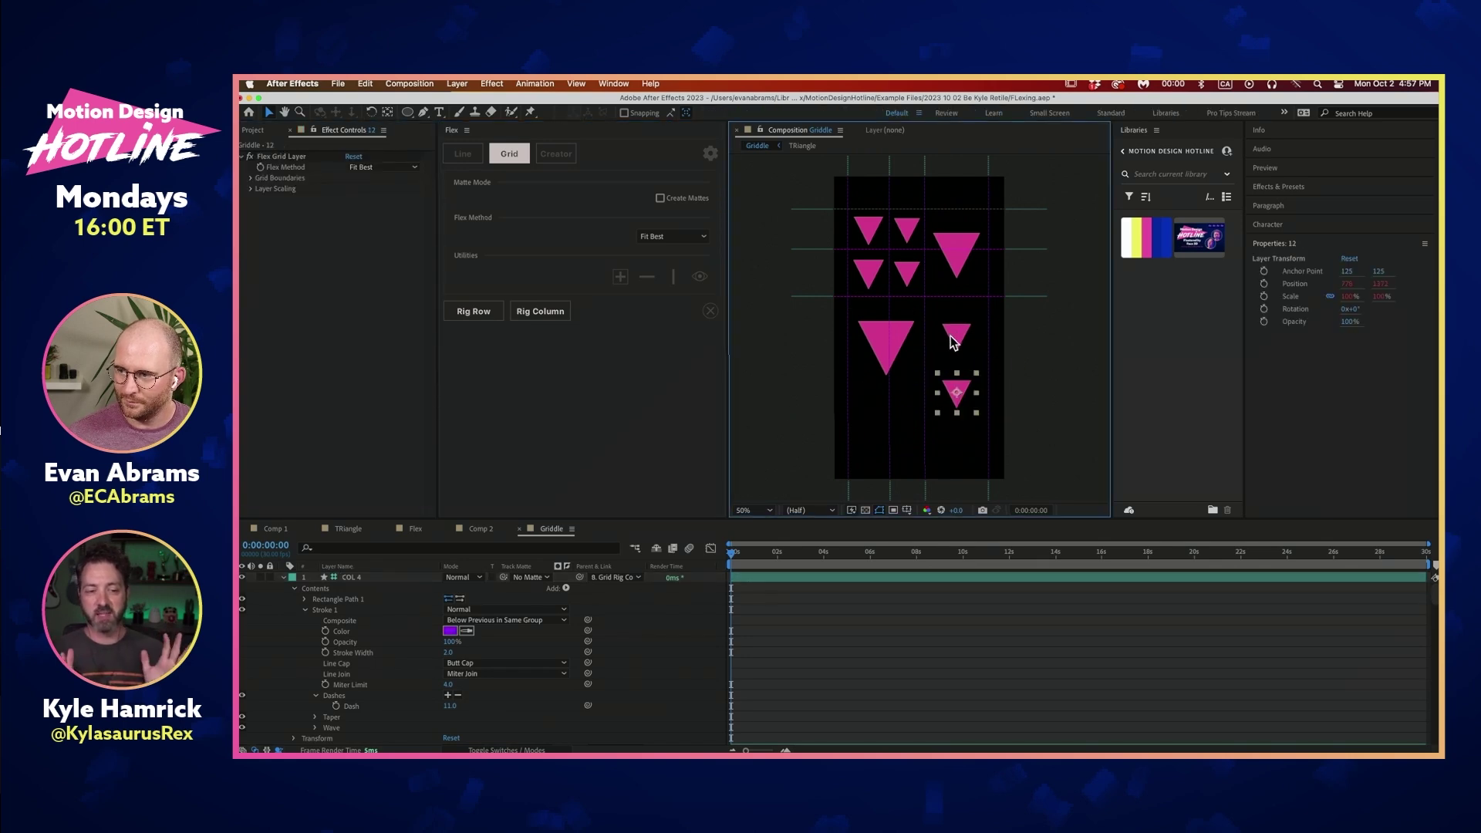
pyautogui.click(1029, 340)
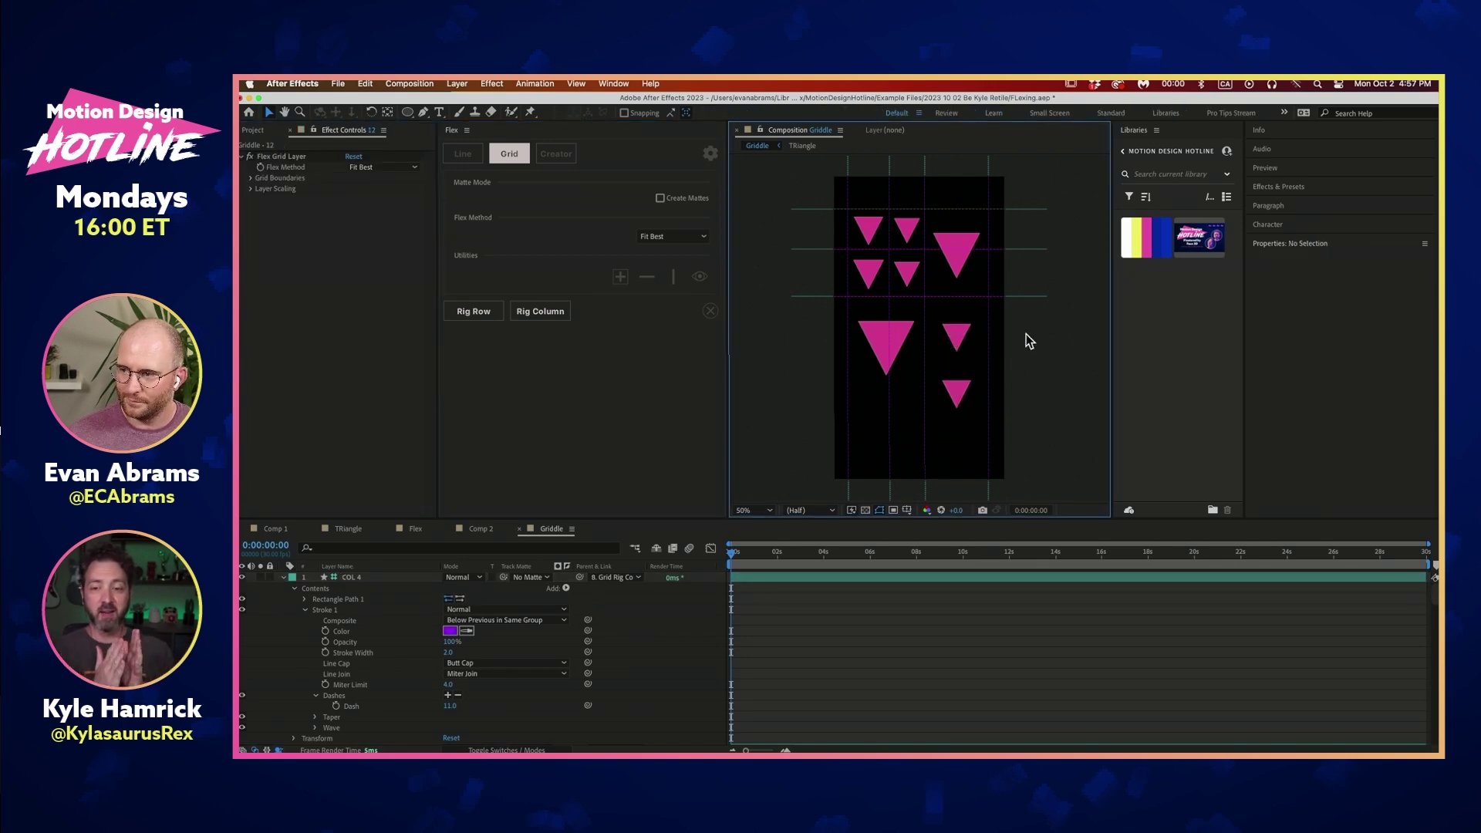
# Rig triangles 09 and 12 as separate grid rows, and lower triangle 07 between them and rig it across both rows
pyautogui.click(964, 340)
pyautogui.click(469, 317)
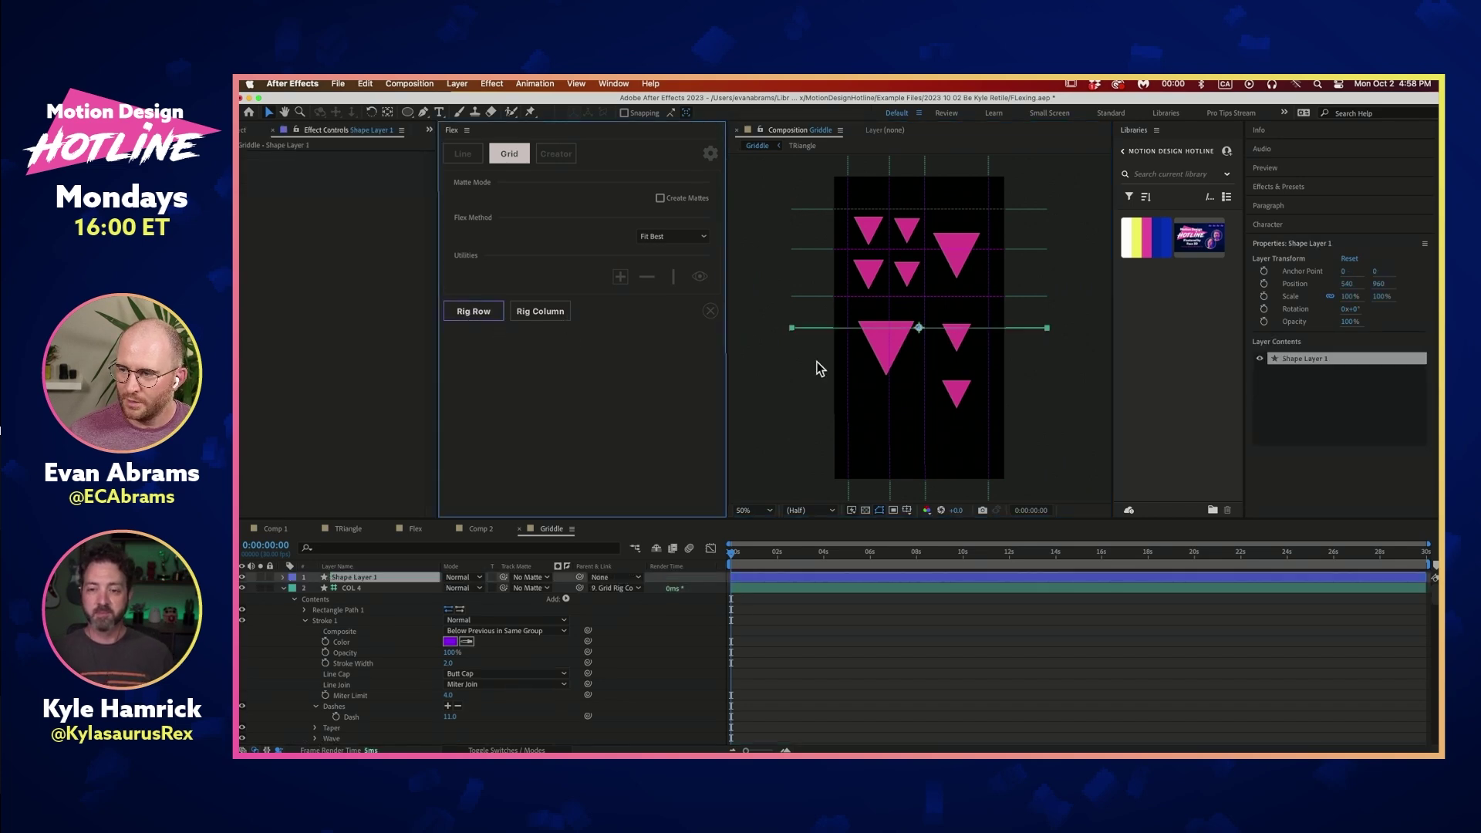
pyautogui.click(954, 397)
pyautogui.click(473, 312)
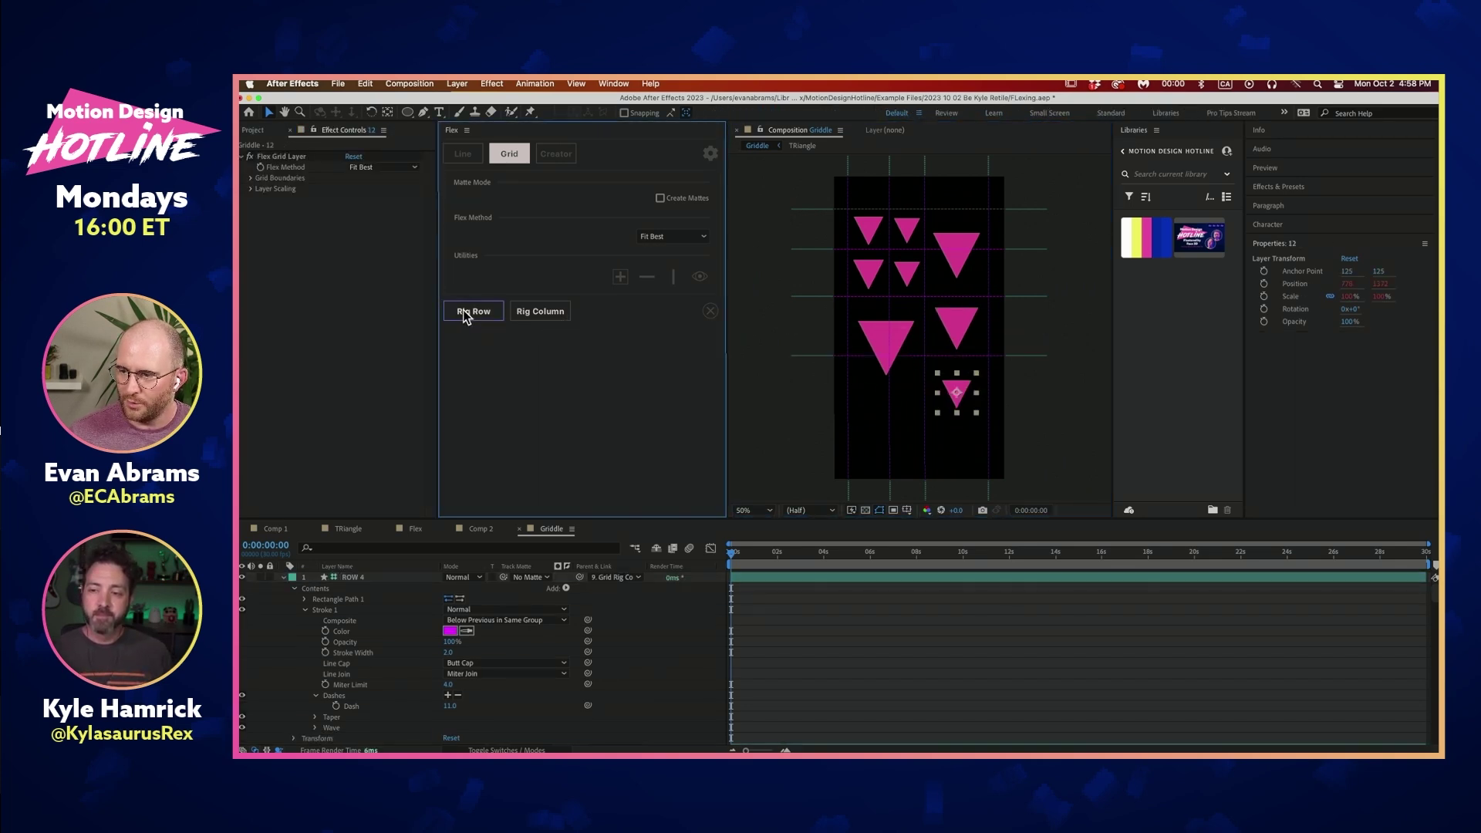
pyautogui.click(897, 343)
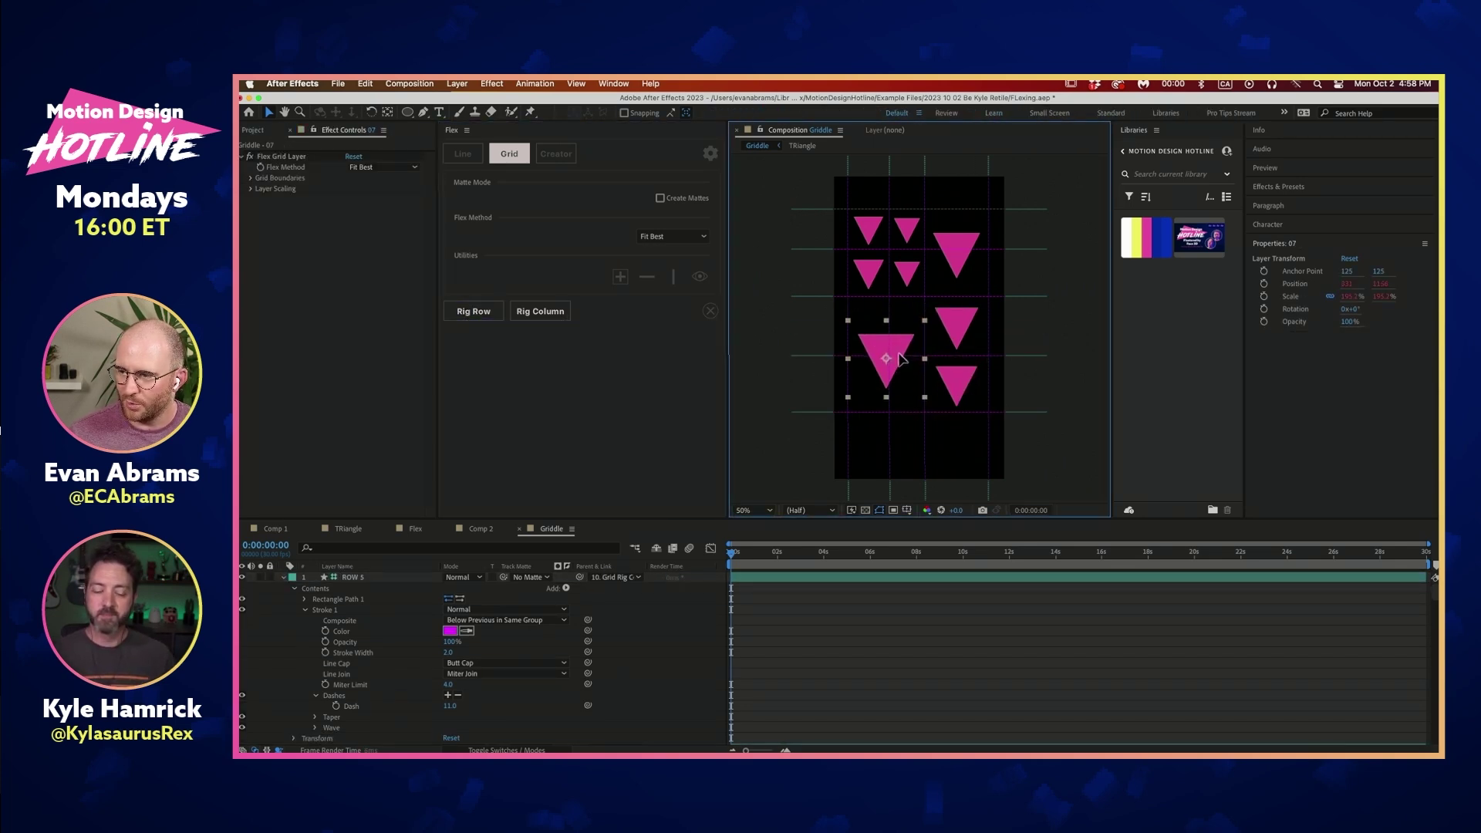
pyautogui.click(475, 313)
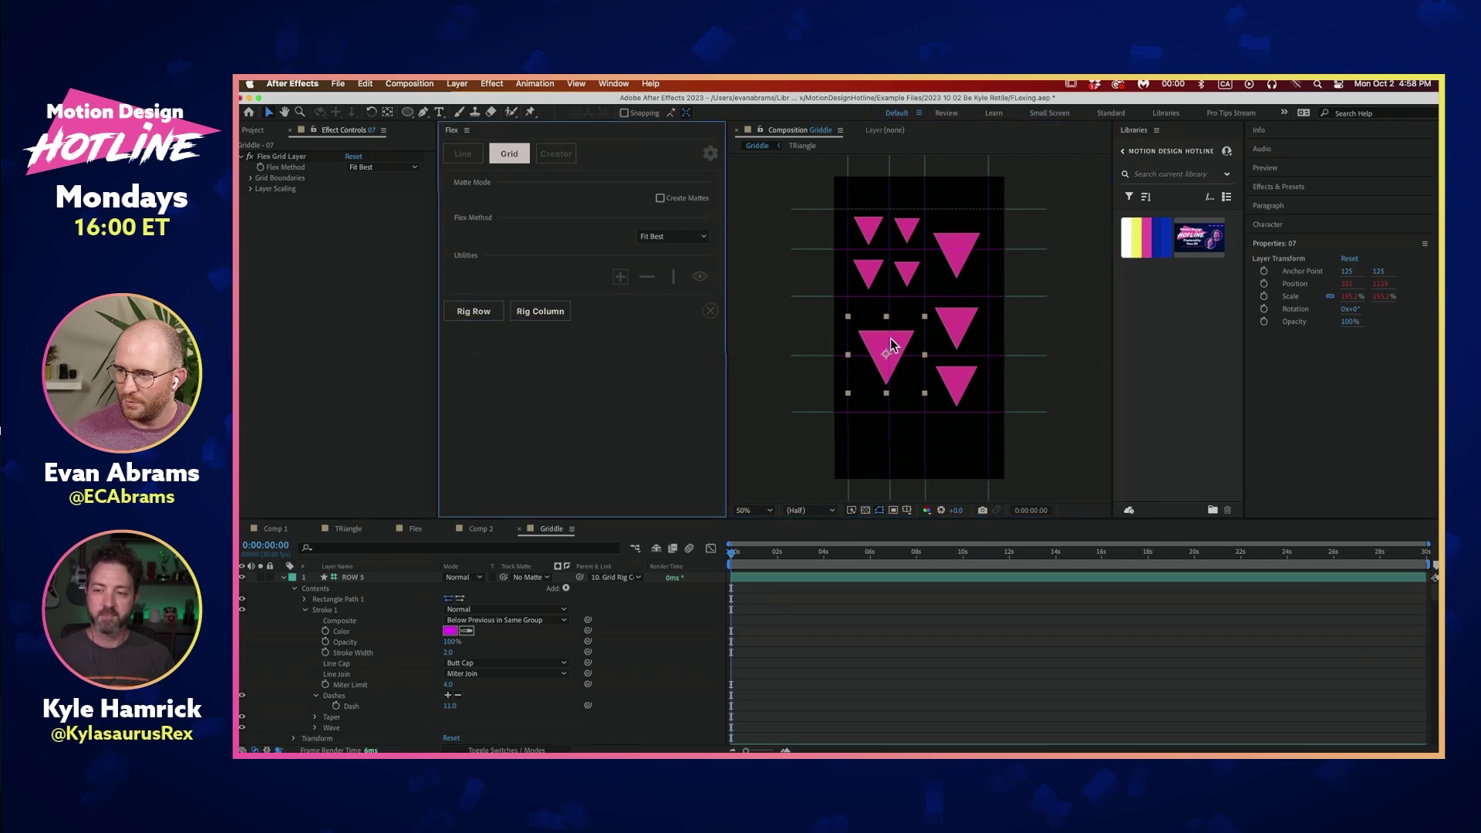
# Raise the ROW 5 line to test how triangles 07 and 12 refit, and undo the trial move of the ROW 4 line
pyautogui.click(1025, 349)
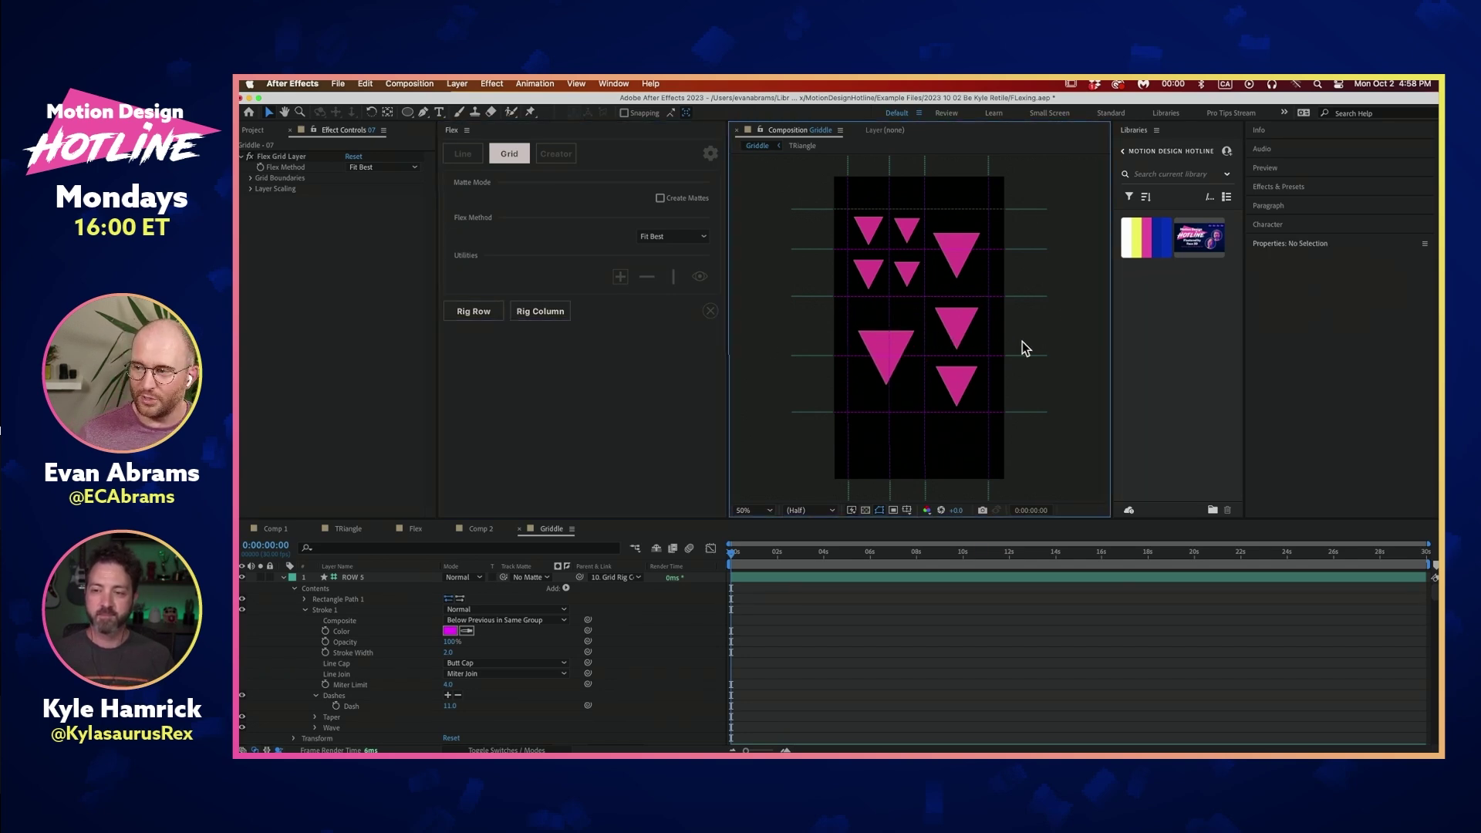
pyautogui.moveTo(1025, 412); pyautogui.dragTo(1032, 347)
pyautogui.press('super+z')
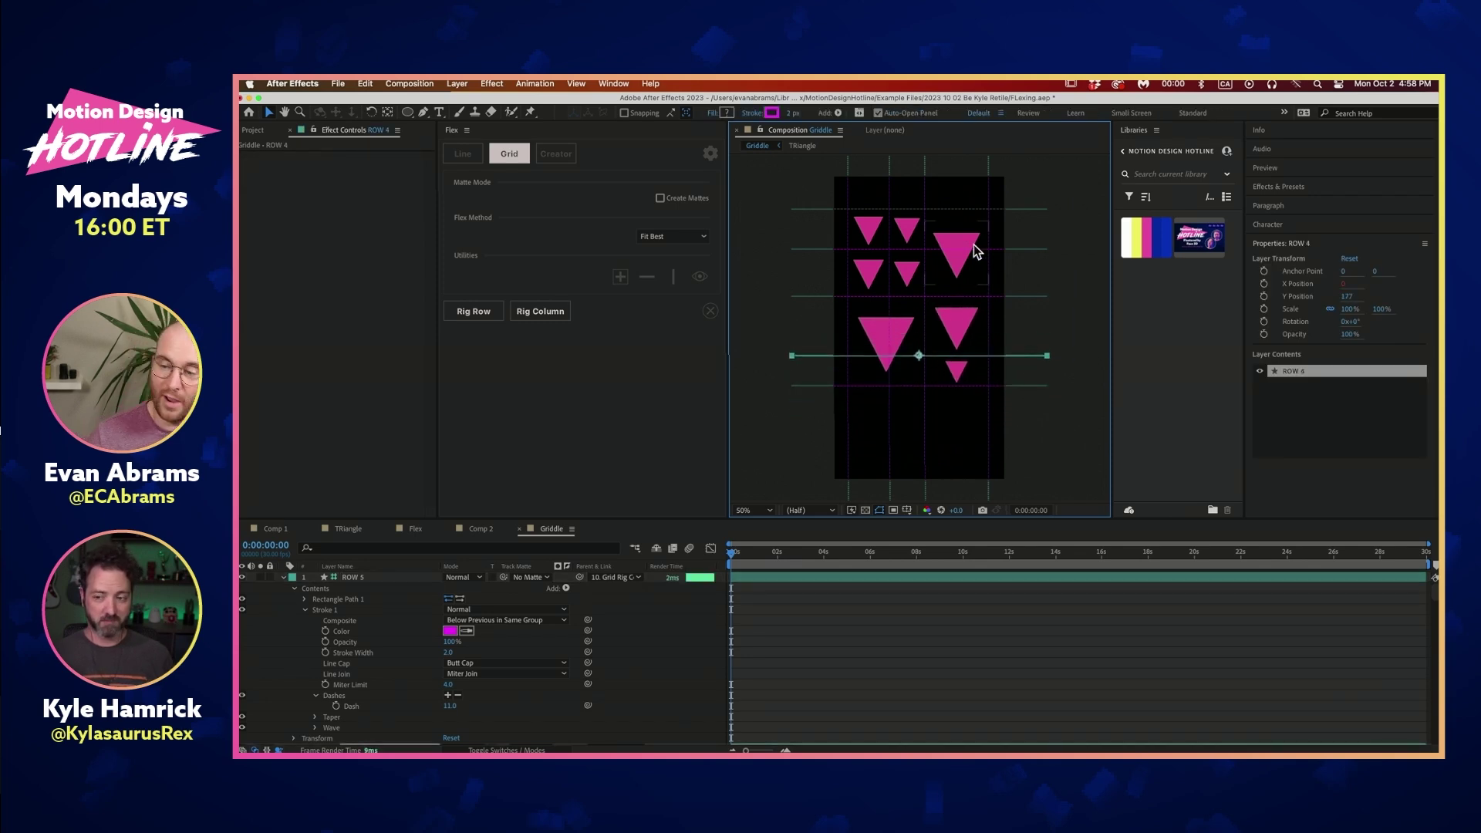
# Collapse the expanded ROW 5 properties in the layer stack and clear the selection of all layers
pyautogui.click(887, 342)
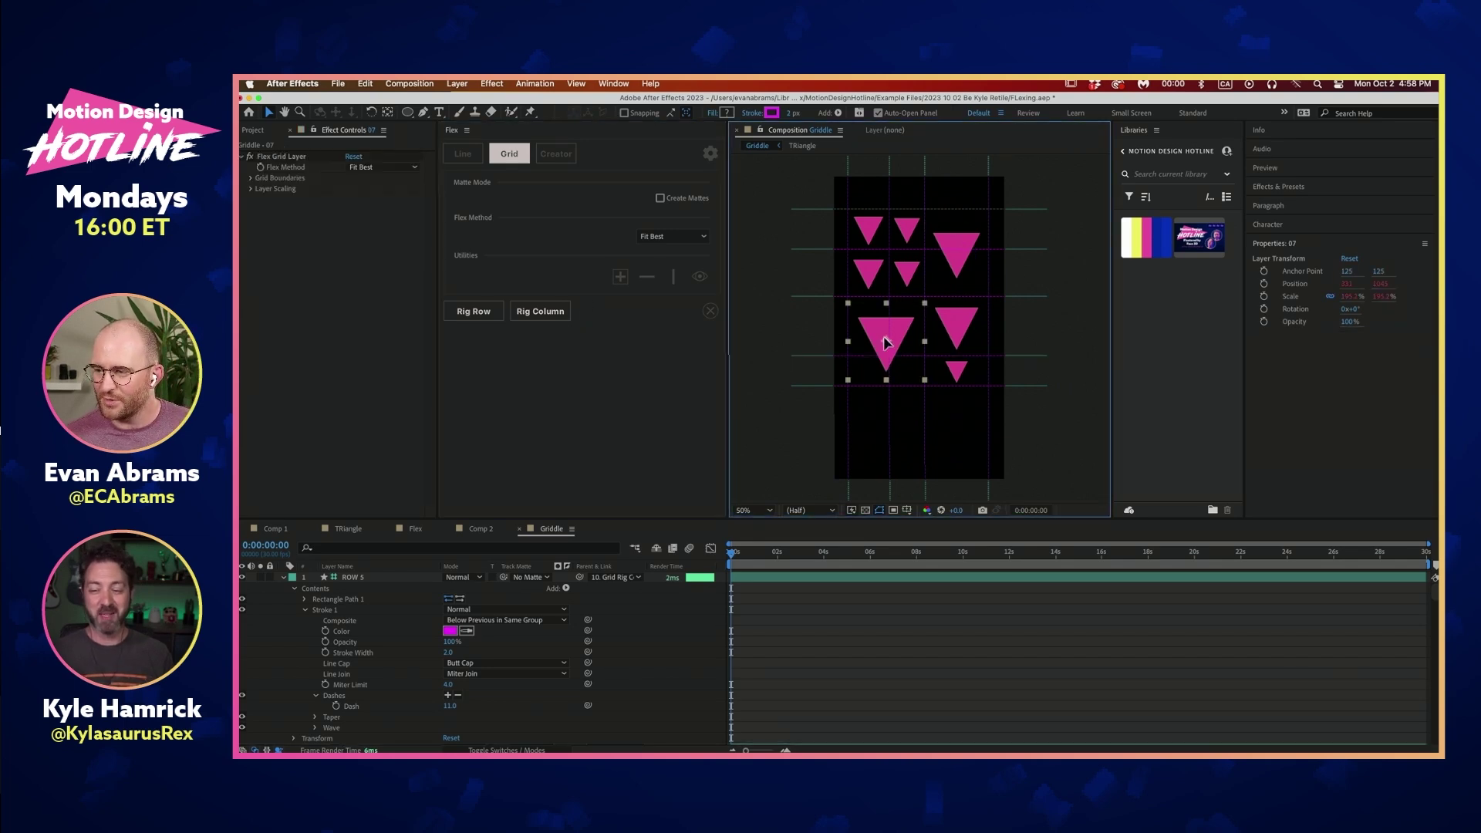
pyautogui.press('super+a')
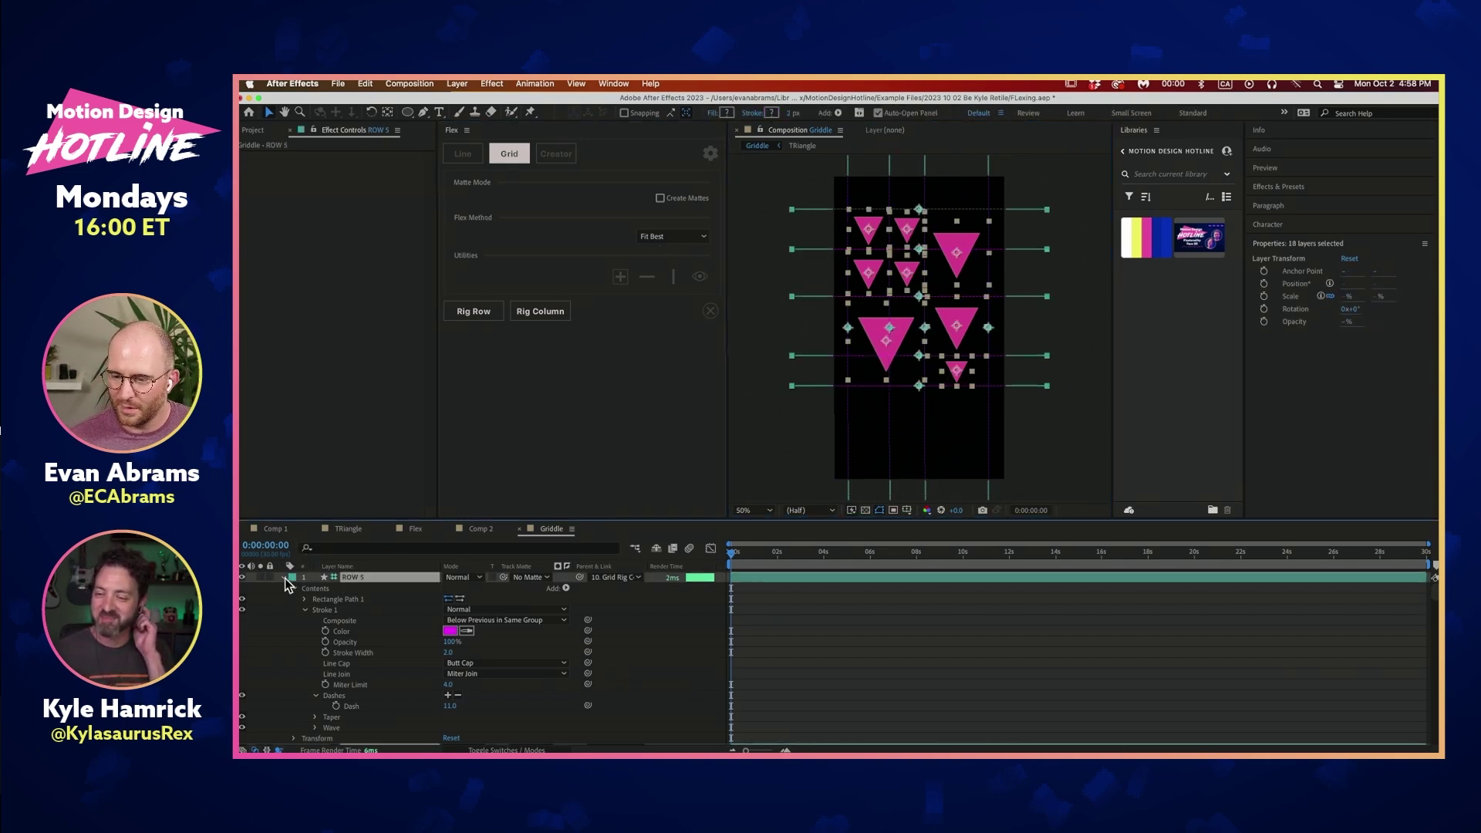
pyautogui.click(283, 579)
pyautogui.click(1075, 428)
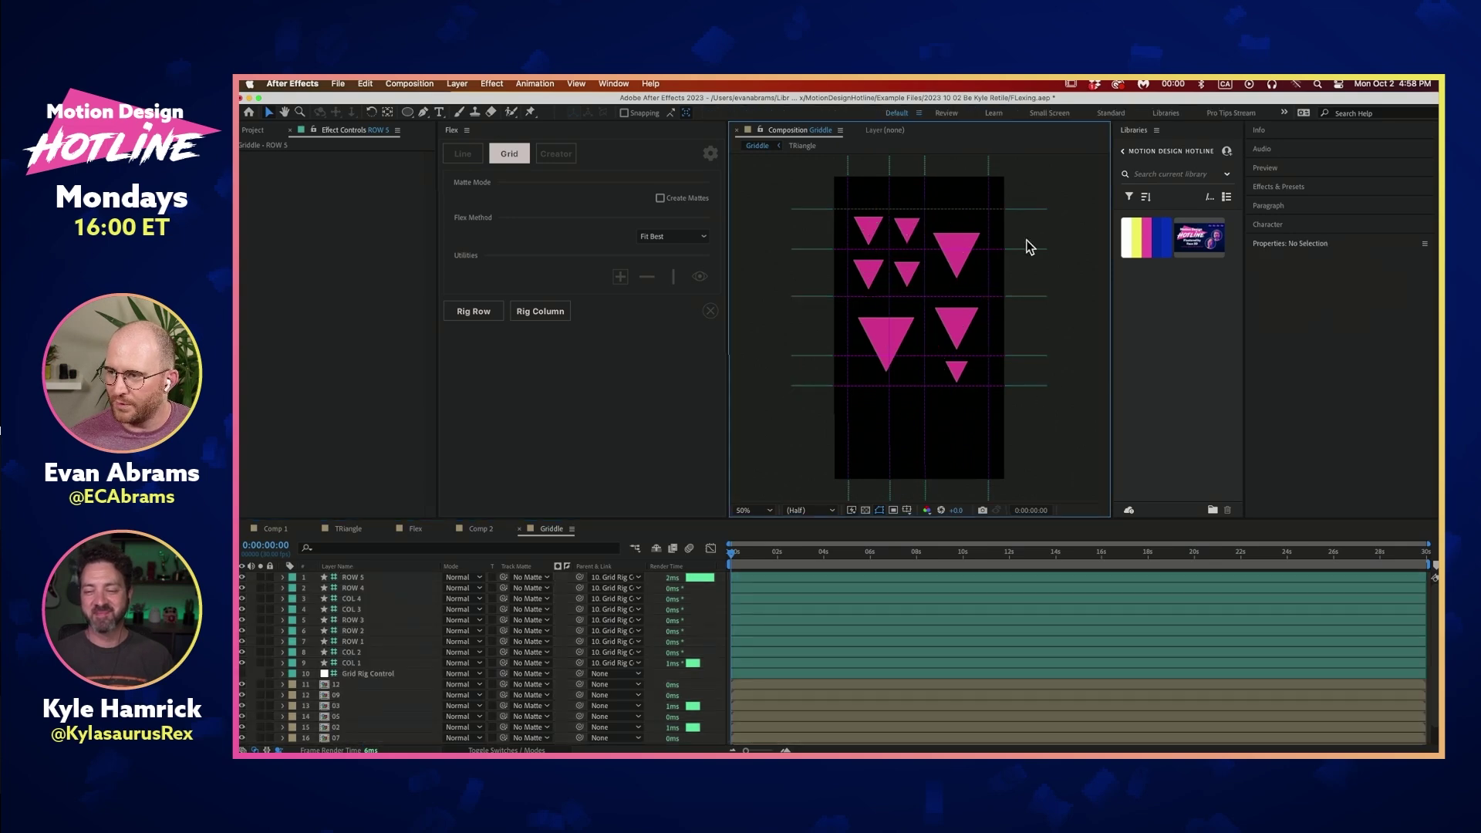
# Move the ROW 1 line to about Y -873, the ROW 5 line to about Y 609 and the COL 1 line to about X 59
pyautogui.moveTo(1022, 209); pyautogui.dragTo(1025, 190)
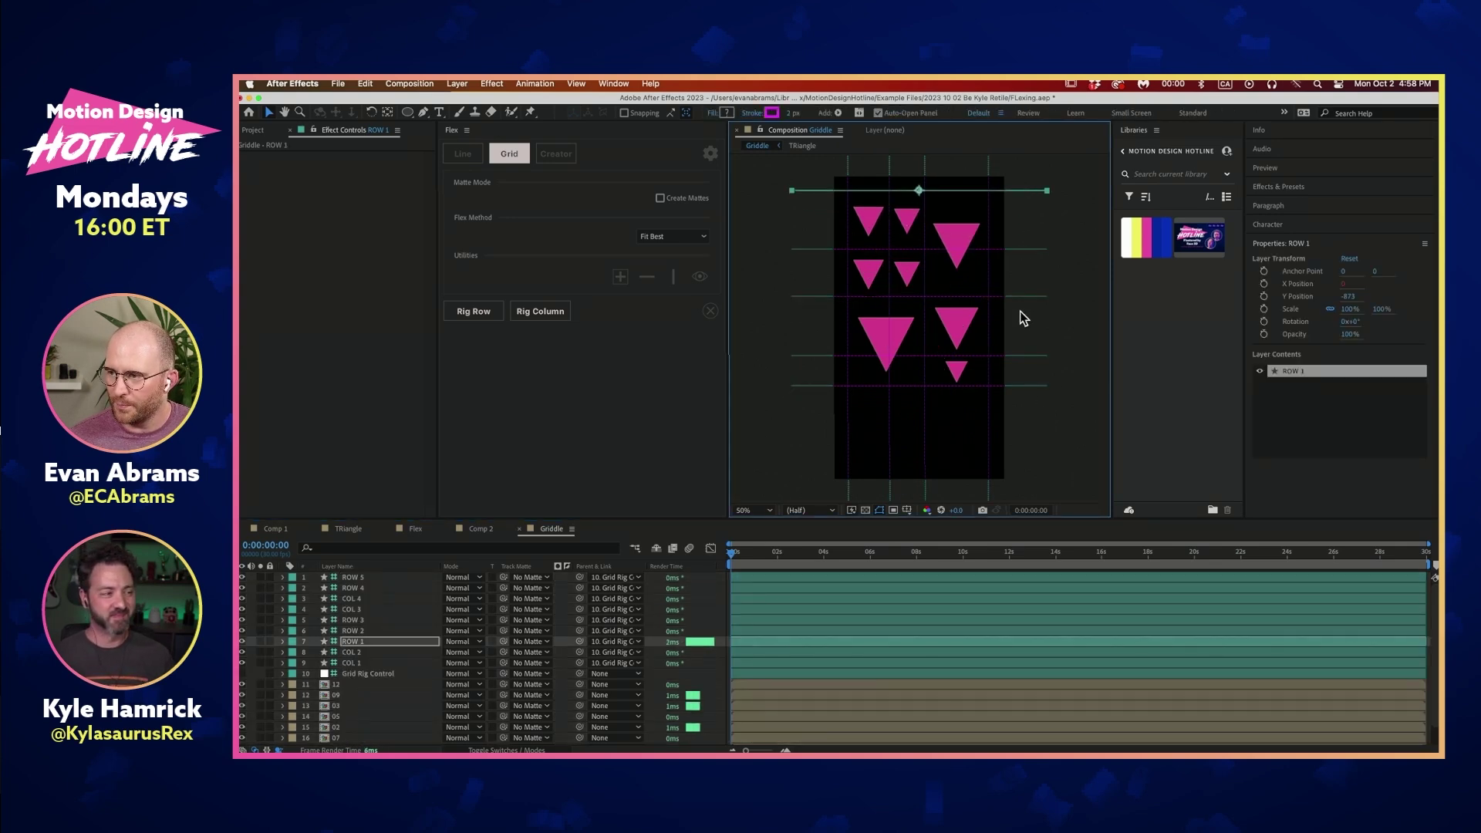
pyautogui.moveTo(1016, 387); pyautogui.dragTo(1012, 424)
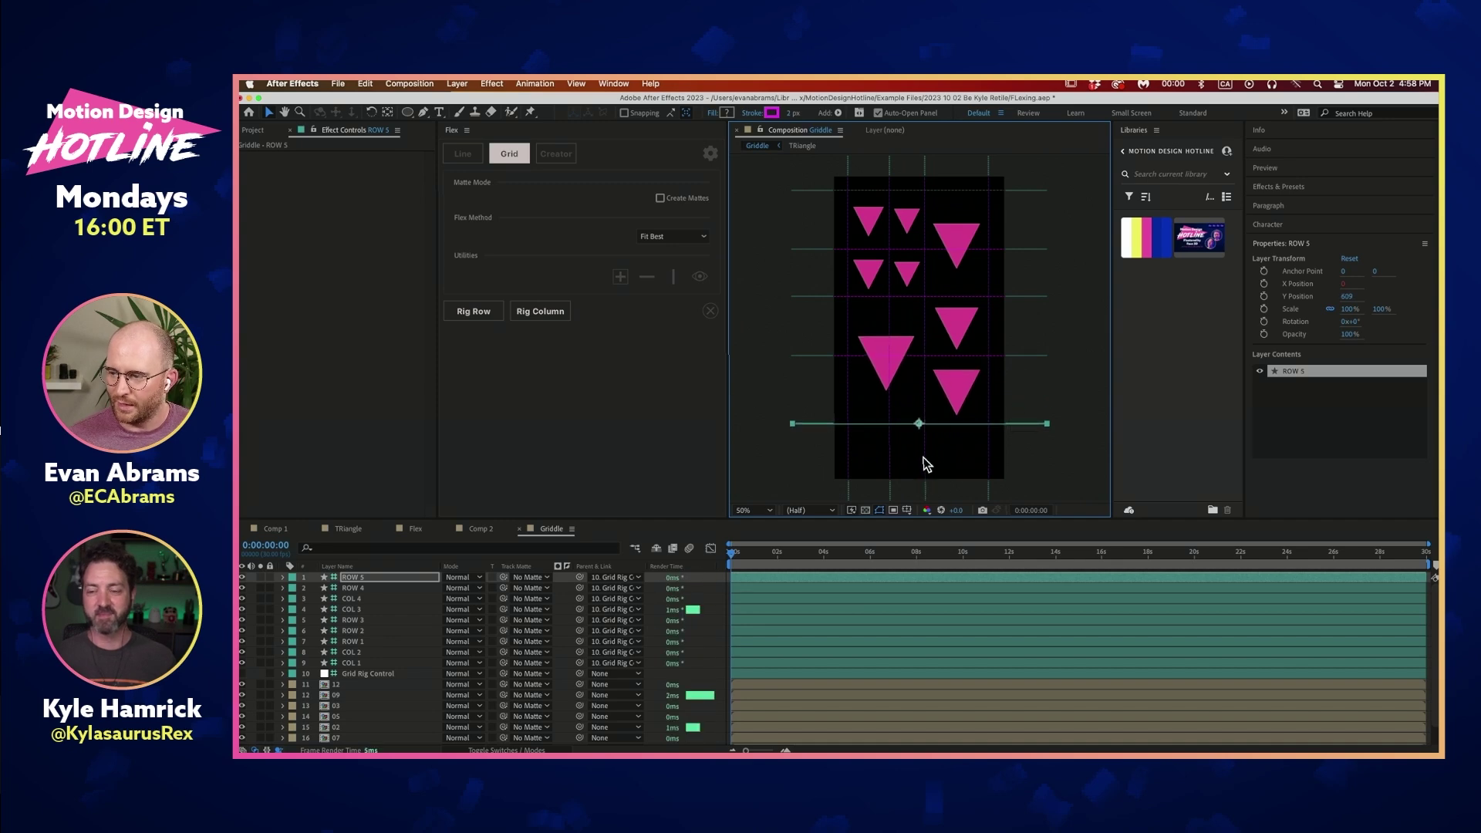
pyautogui.moveTo(927, 456); pyautogui.dragTo(928, 460)
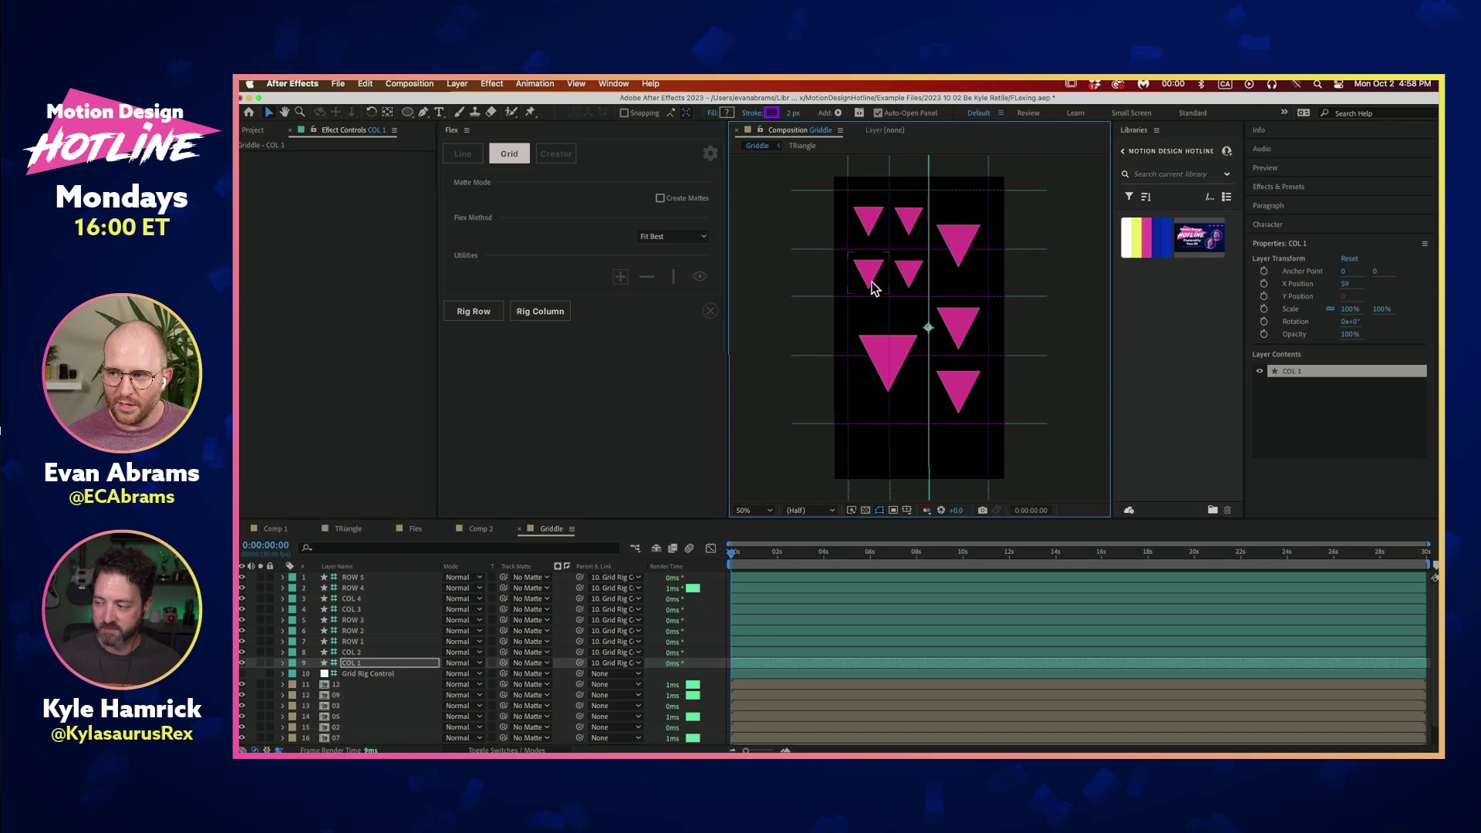
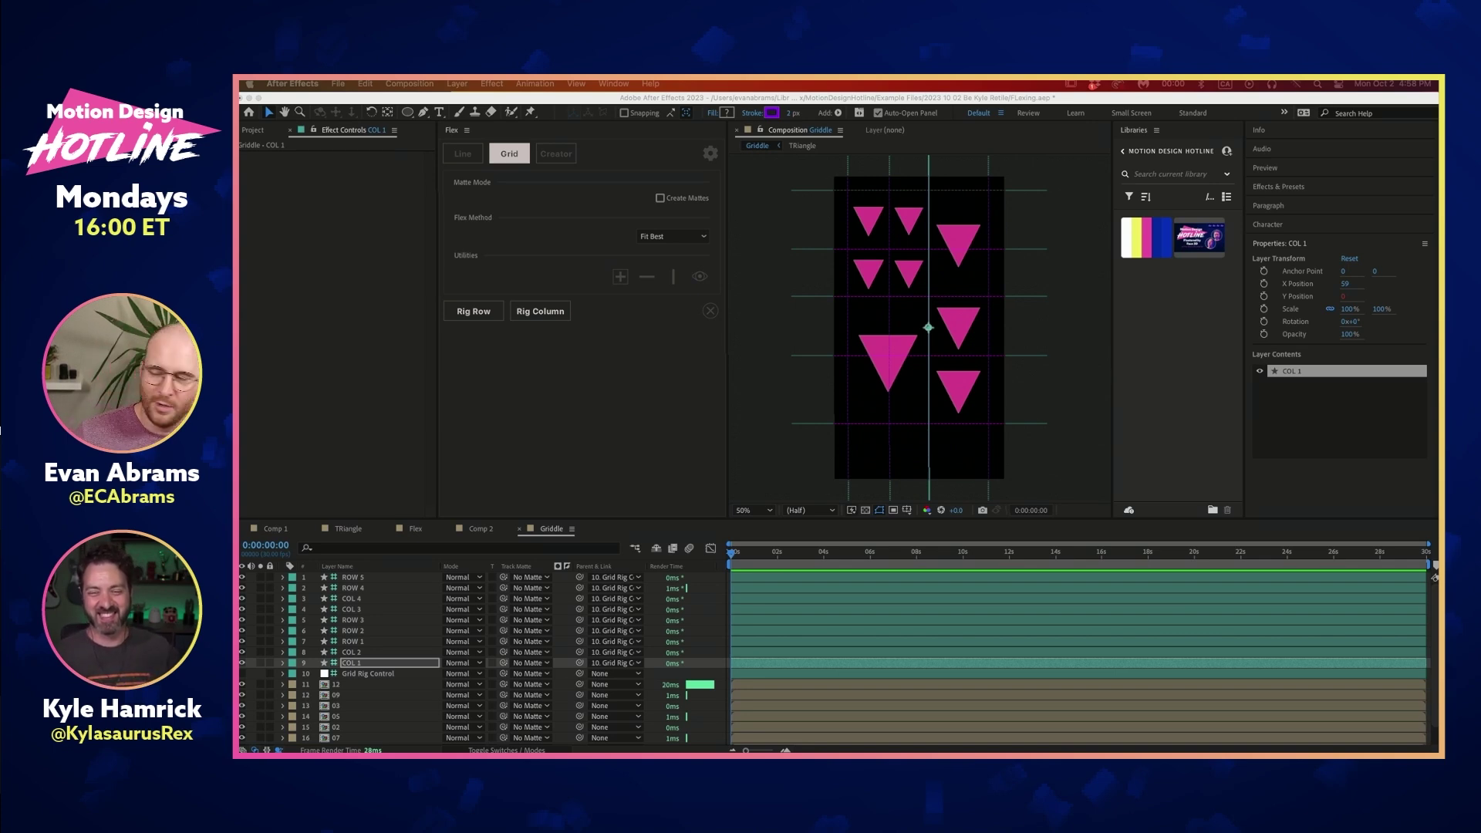
pyautogui.click(849, 450)
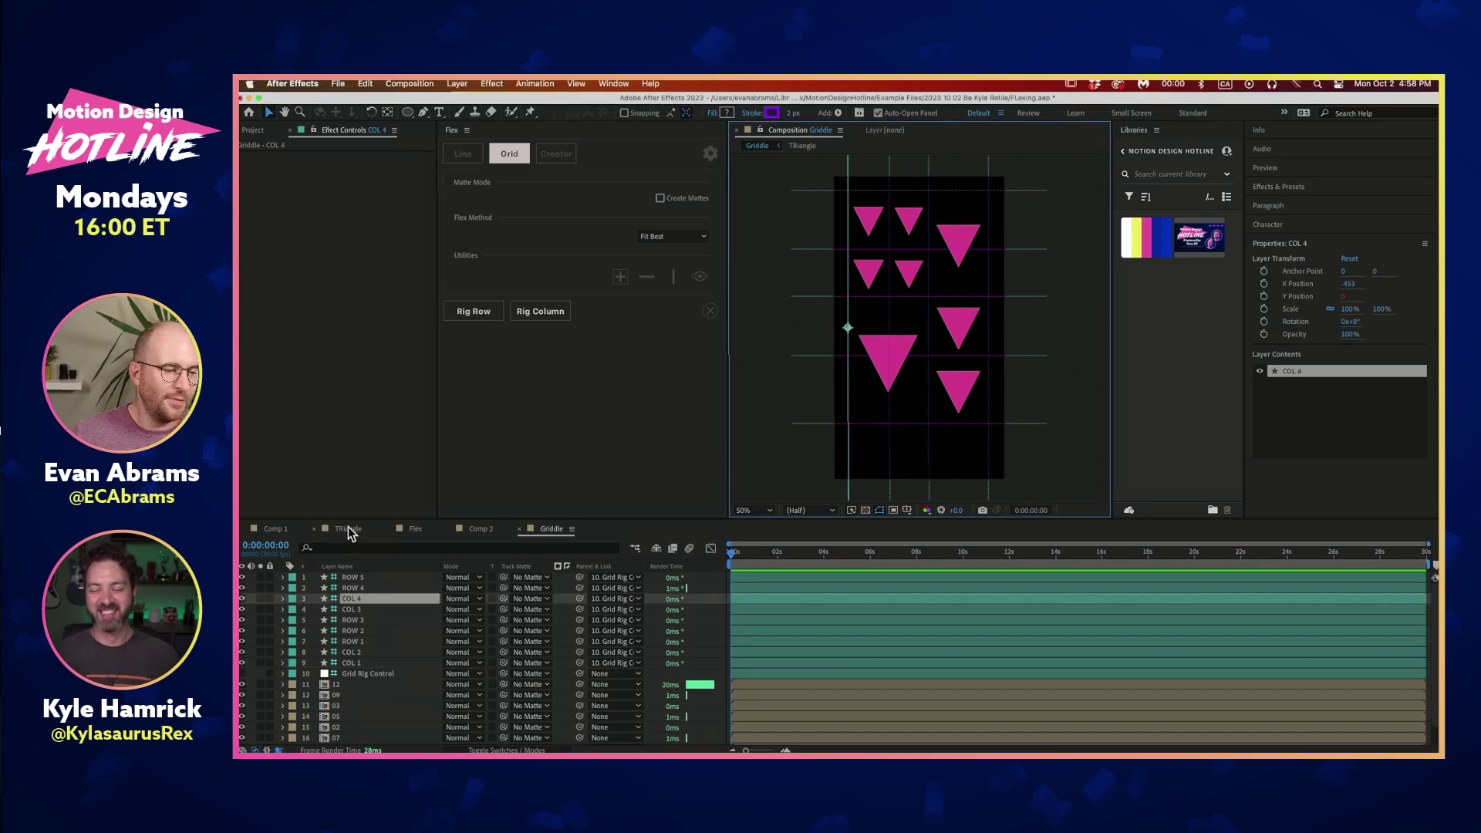
# Open the Flex composition and preview its animated grid from the beginning
pyautogui.click(406, 530)
pyautogui.moveTo(865, 553); pyautogui.dragTo(761, 552)
pyautogui.click(739, 567)
pyautogui.press('space')
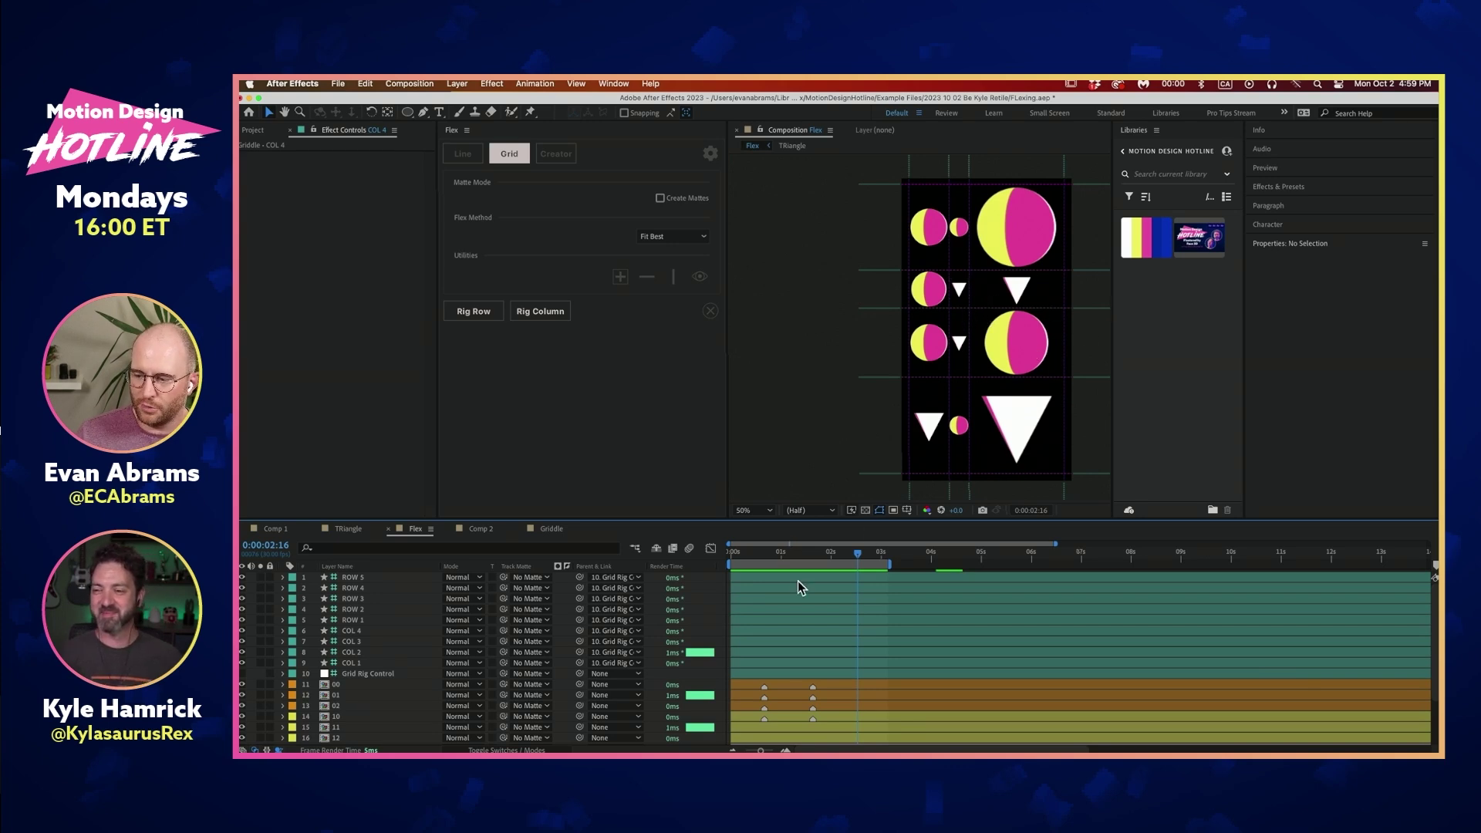
# Reveal the layers' keyframed properties, delete the last Y Position keyframe of ROW 3, and preview the animation
pyautogui.press('u')
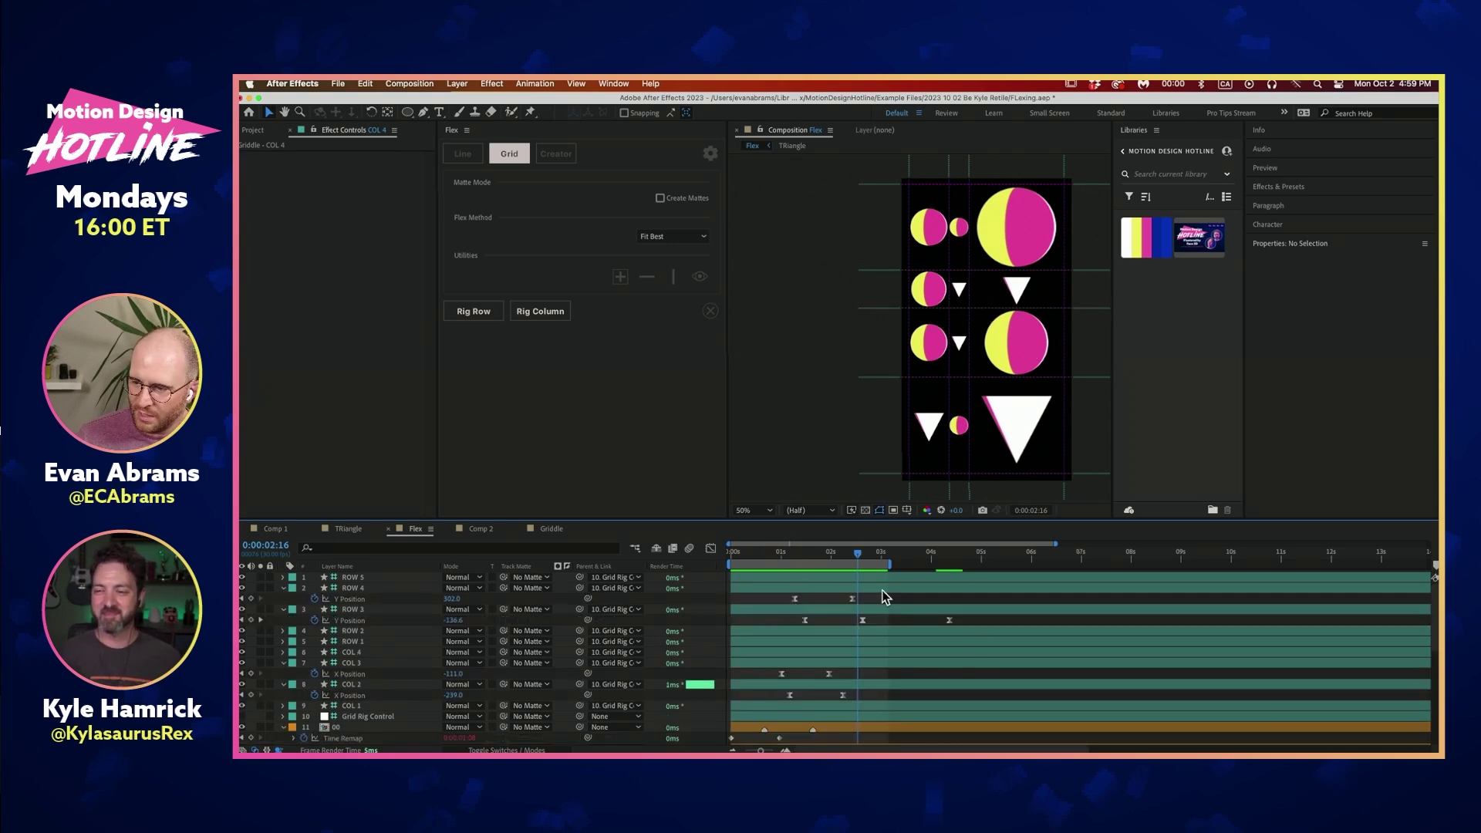
pyautogui.click(978, 618)
pyautogui.moveTo(848, 553); pyautogui.dragTo(756, 558)
pyautogui.press('space')
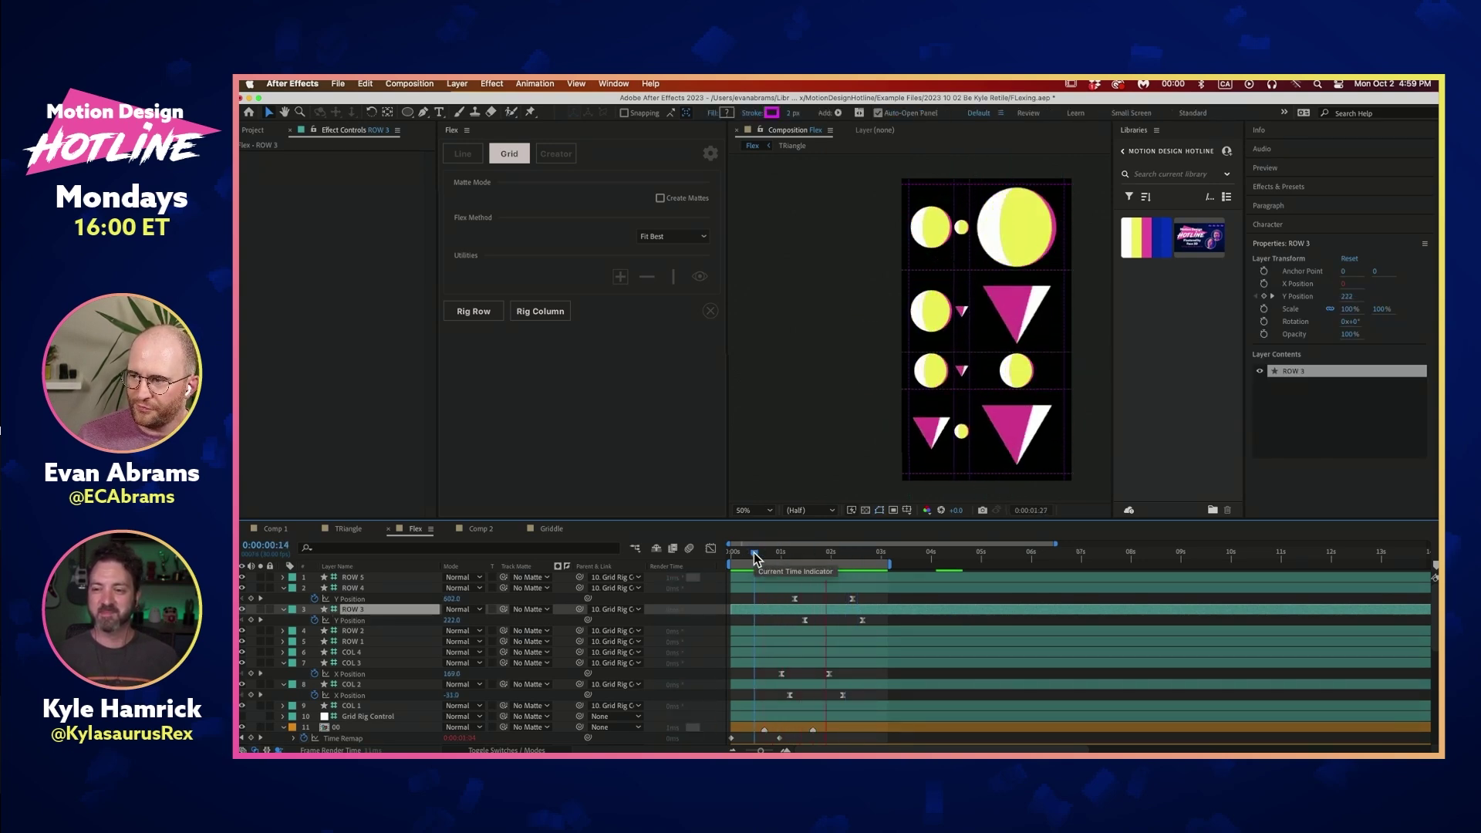
pyautogui.press('space')
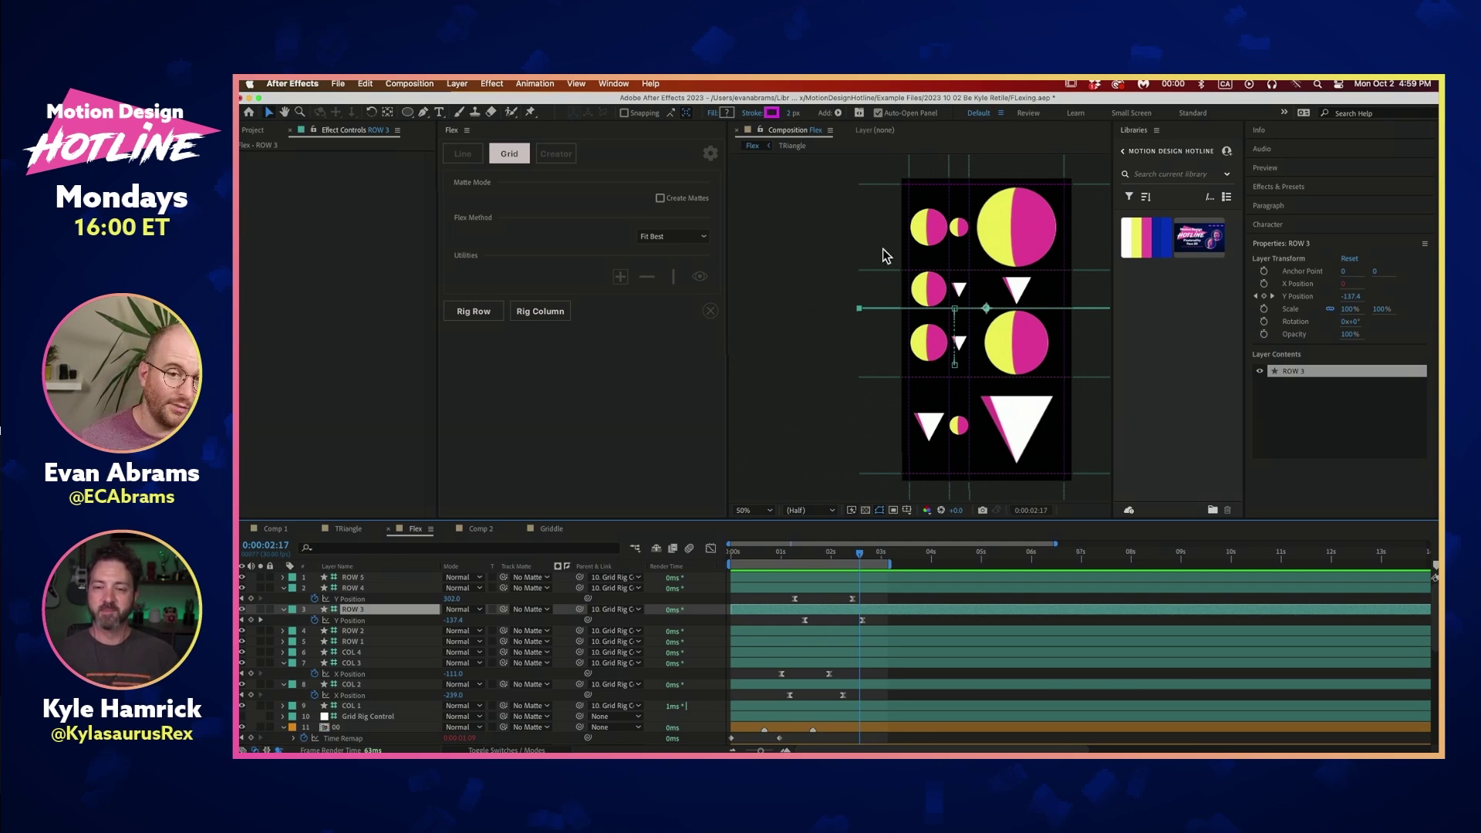
# Inspect the large white triangle and the ROW 4 line bounding it, and replay the animation from about 0:00:00:23
pyautogui.hscroll(5, 899, 239)
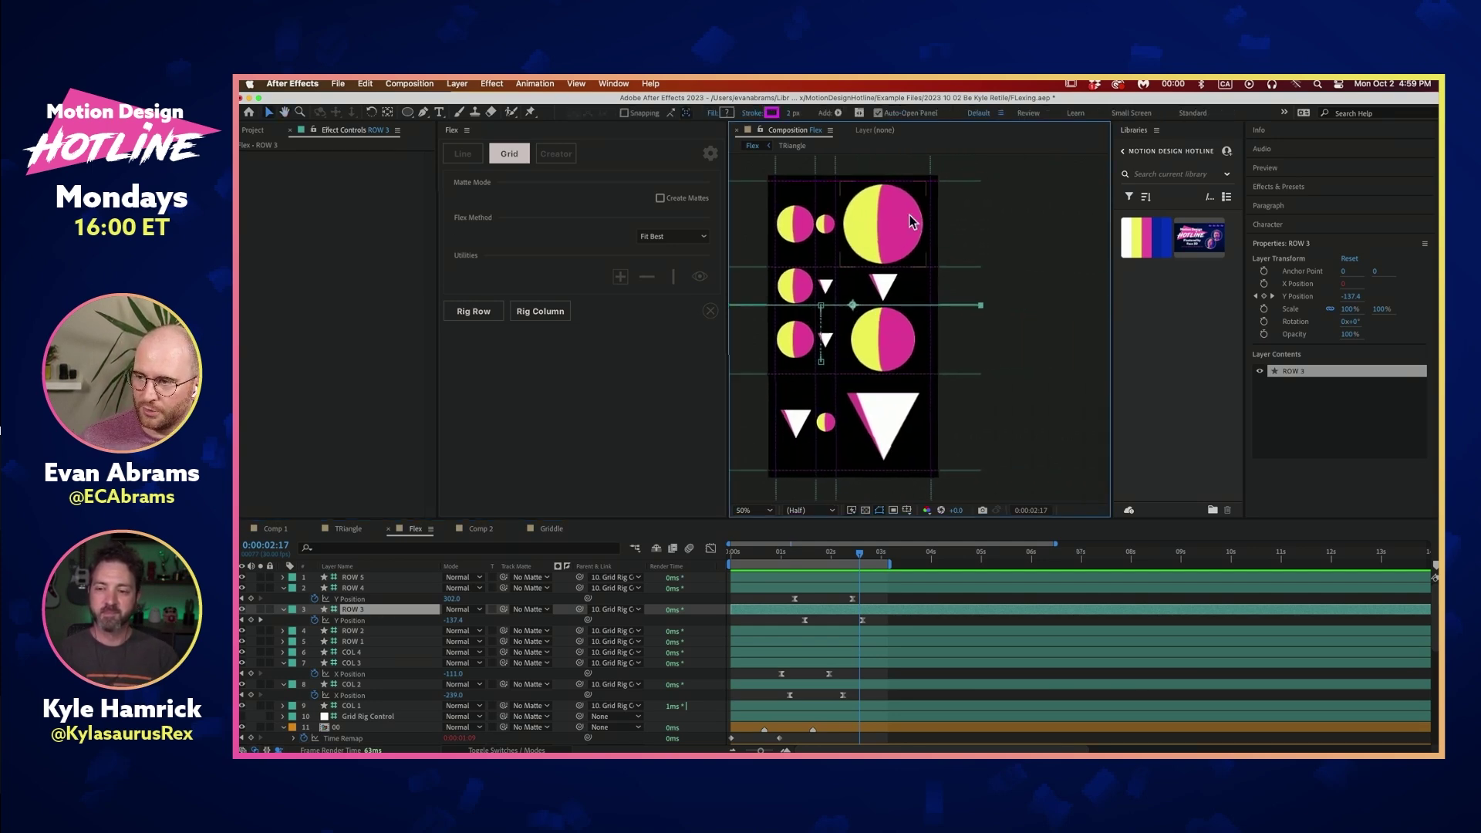
pyautogui.hscroll(-3, 943, 278)
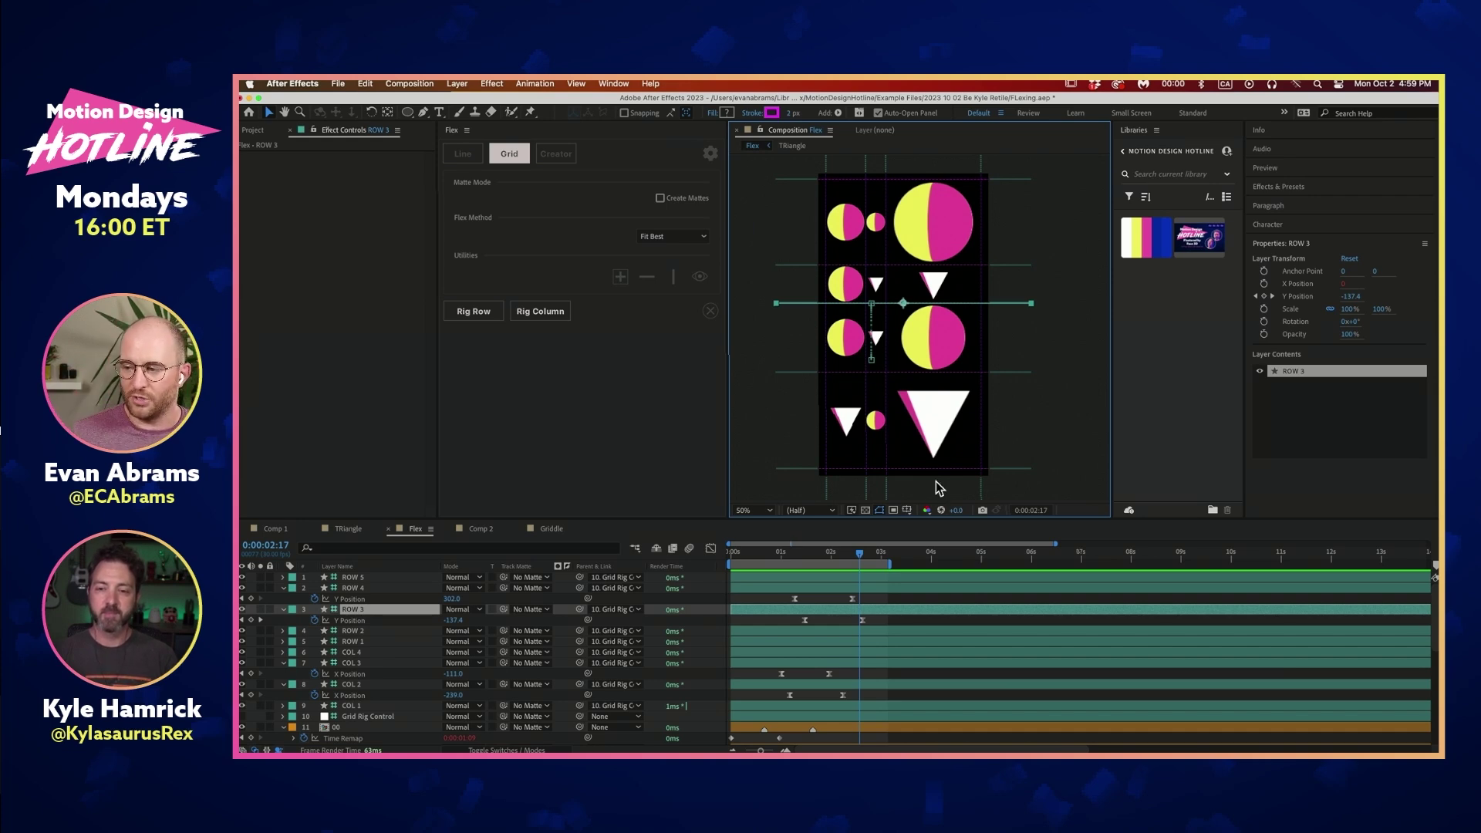
pyautogui.click(938, 426)
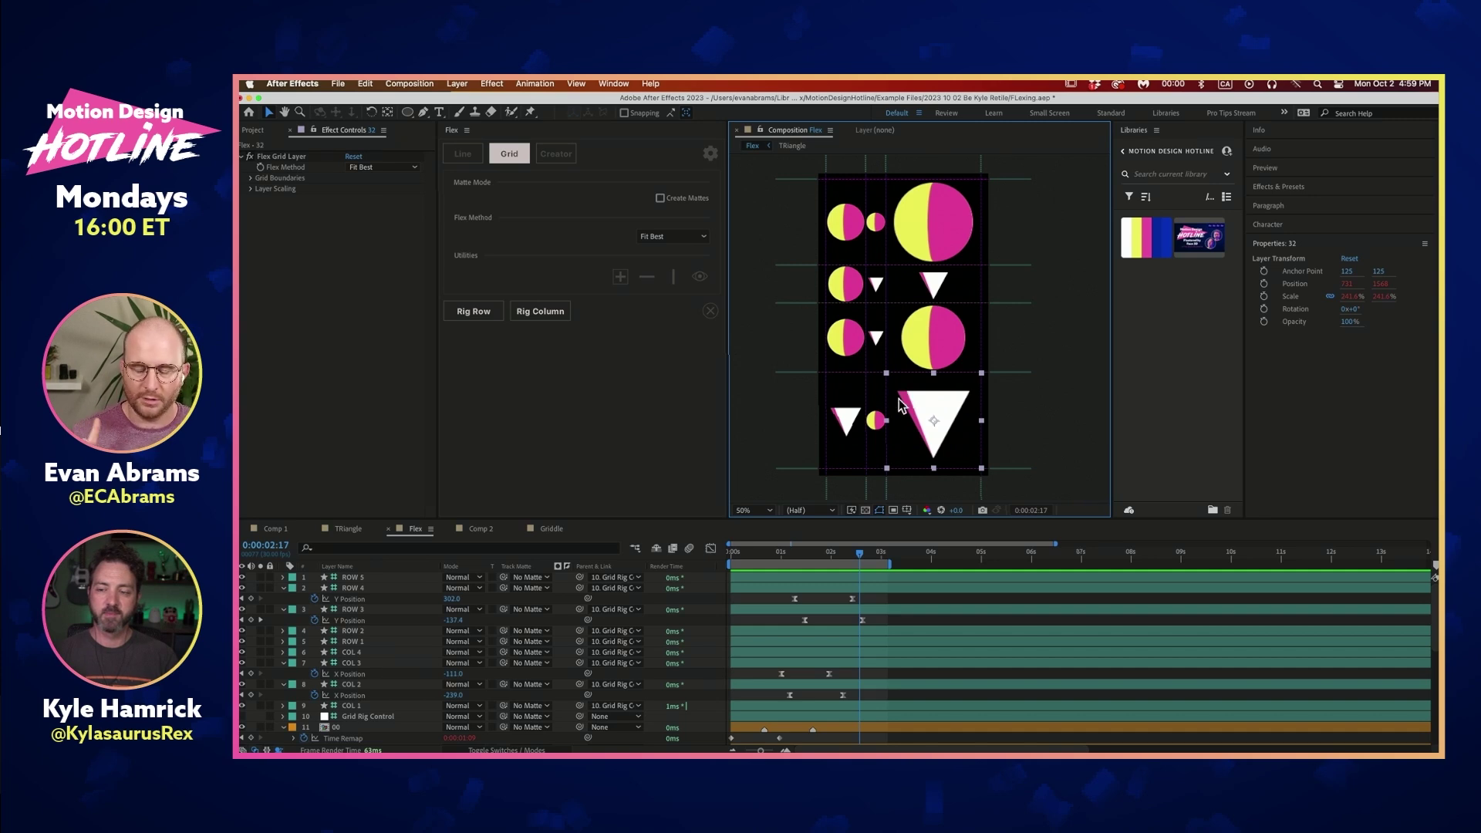
pyautogui.click(1011, 373)
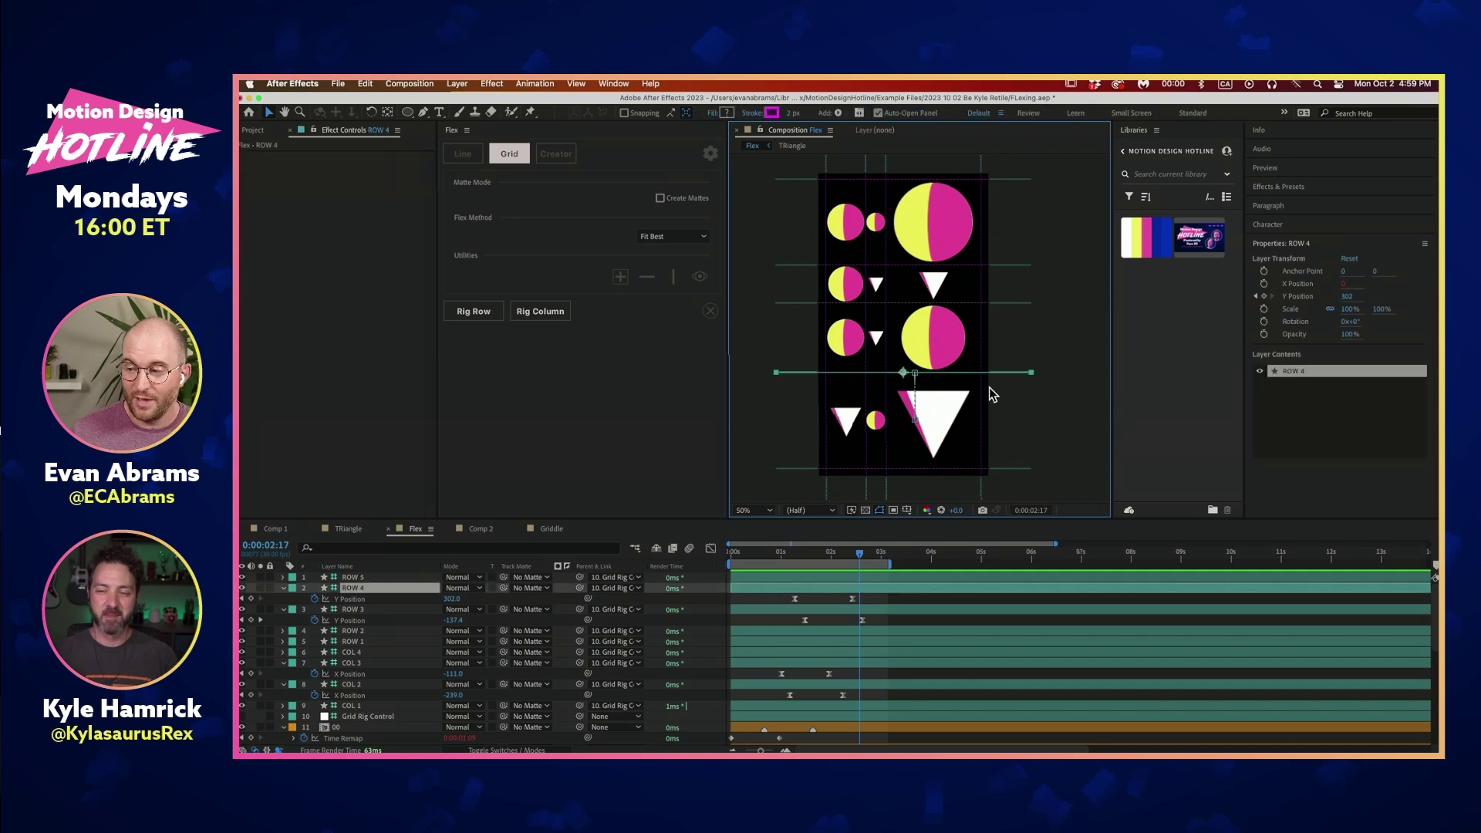
pyautogui.click(932, 424)
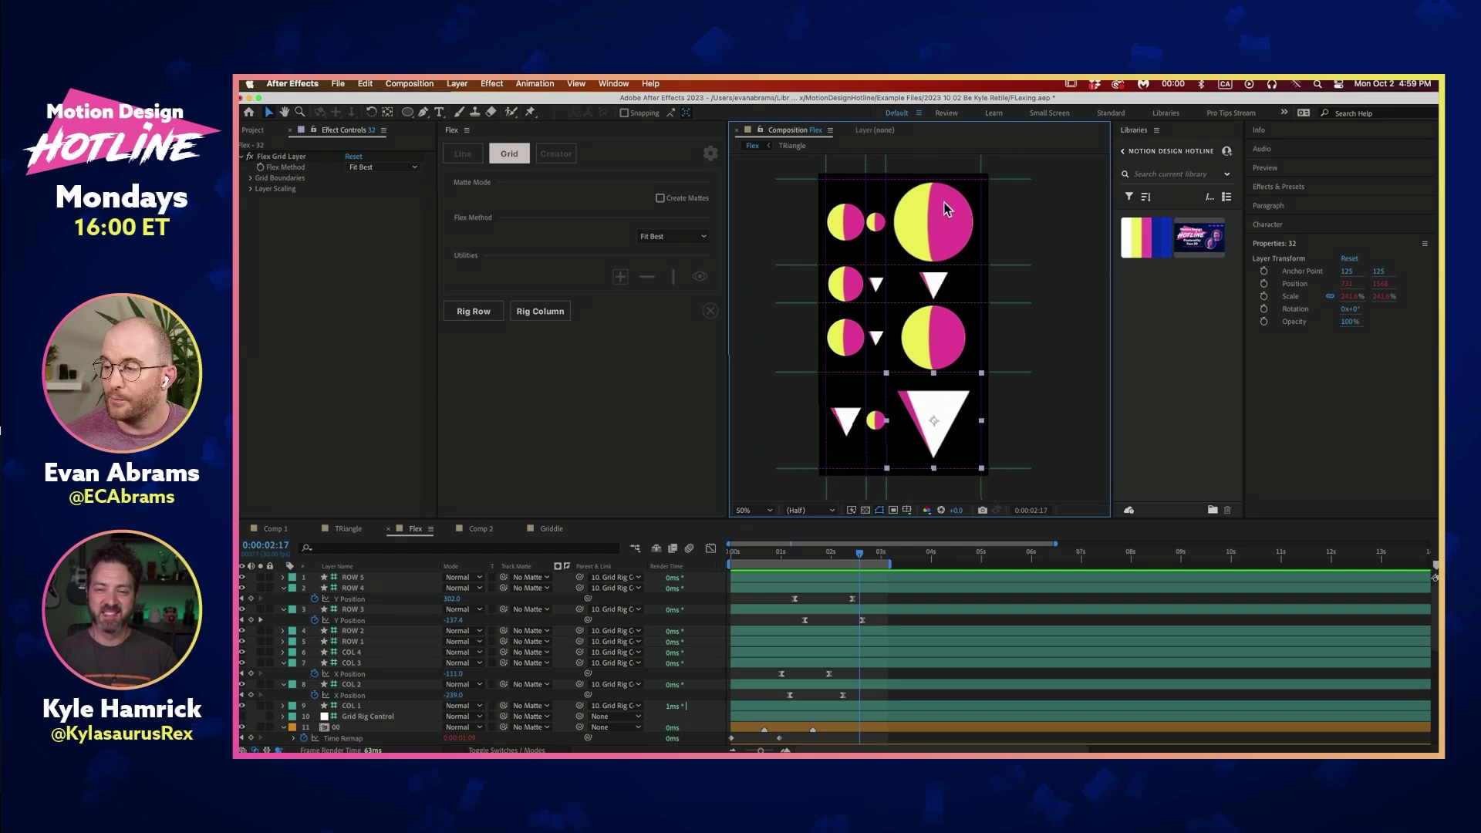
pyautogui.click(770, 557)
pyautogui.press('space')
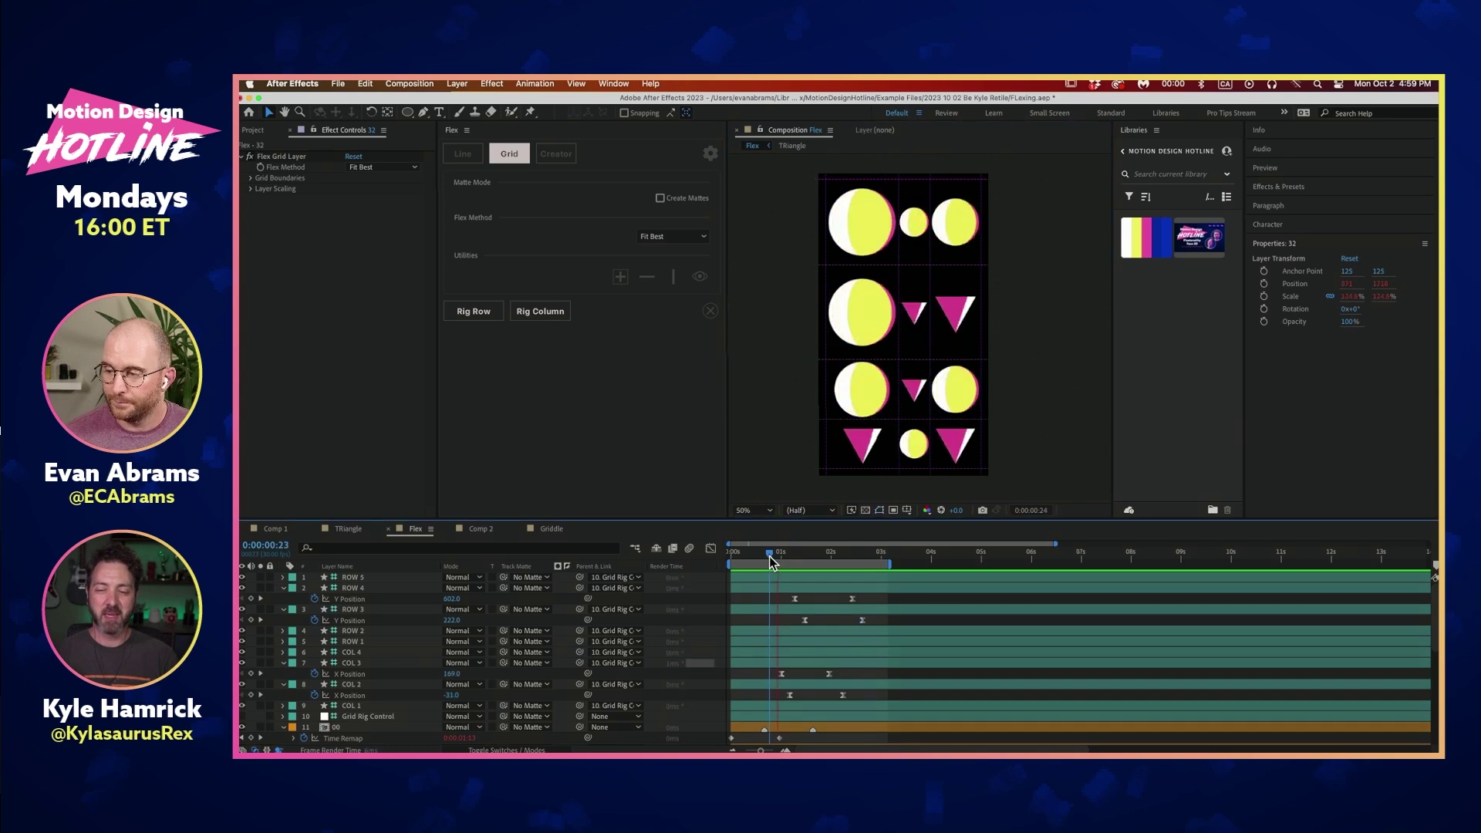
pyautogui.press('space')
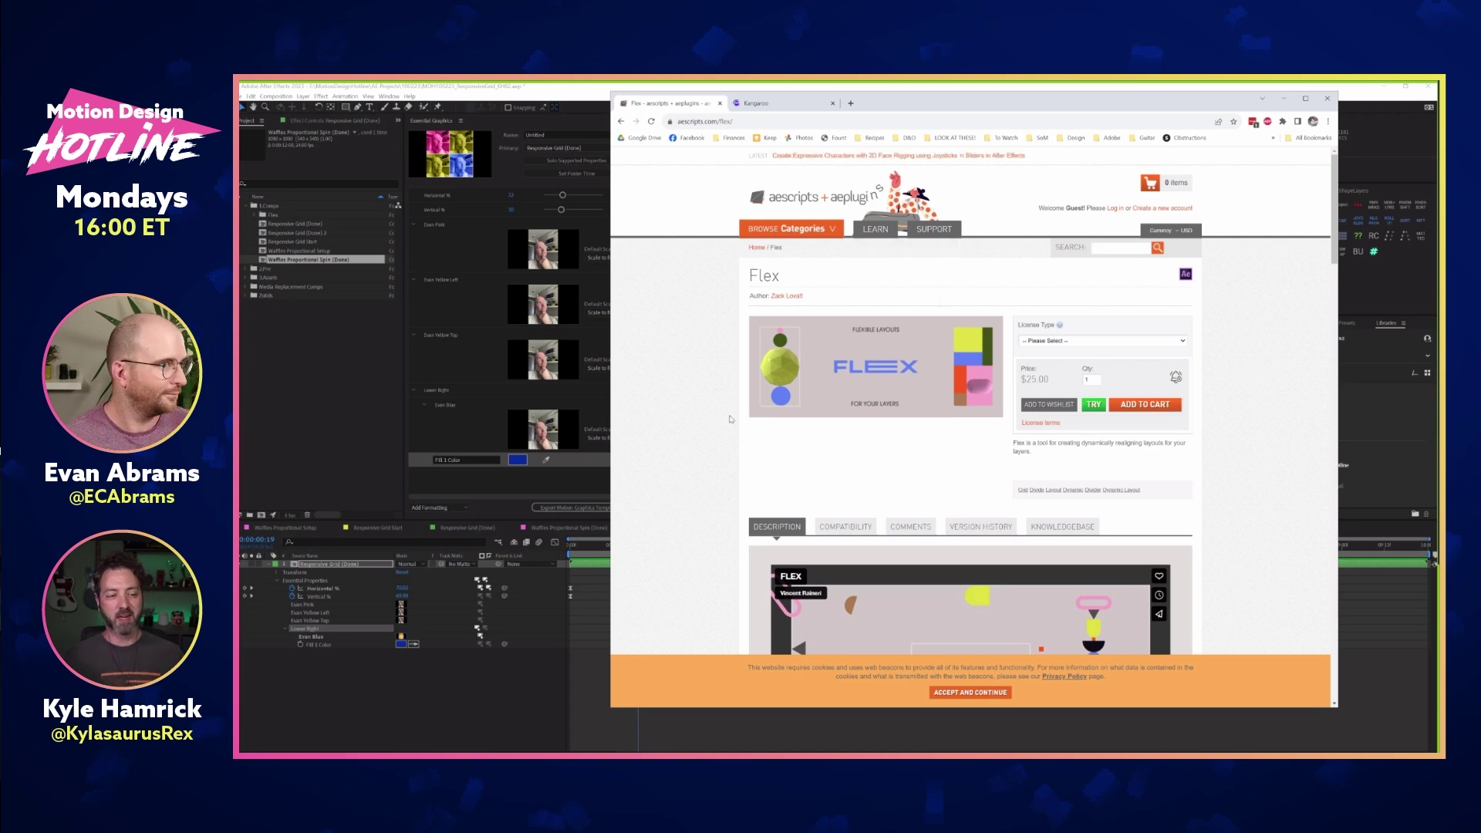
# Look over the Flex product page on aescripts, browse its author's other tools, and return to the Flex page
pyautogui.scroll(-1, 715, 426)
pyautogui.scroll(-8, 715, 426)
pyautogui.scroll(8, 716, 427)
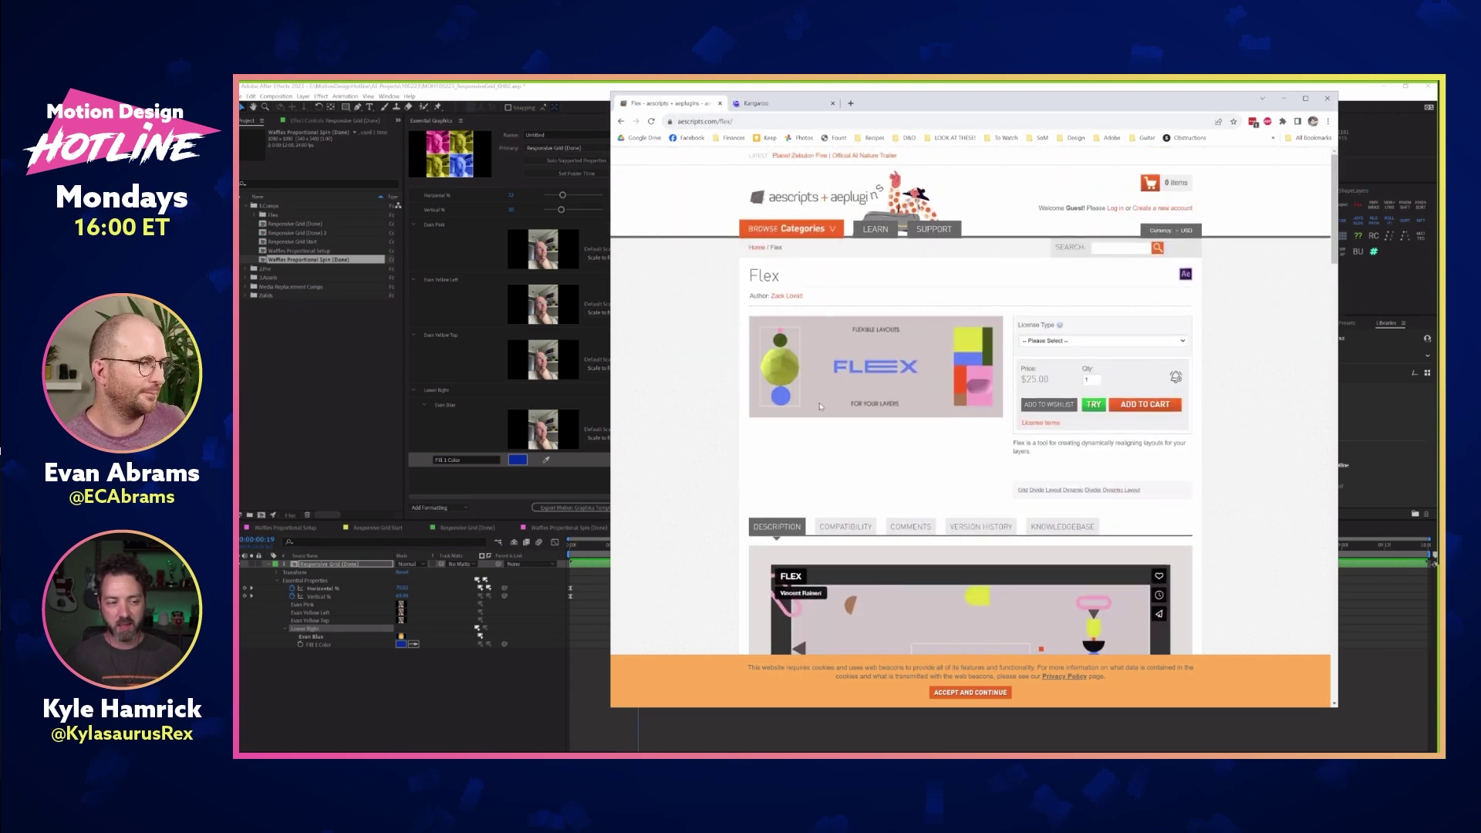
pyautogui.click(797, 297)
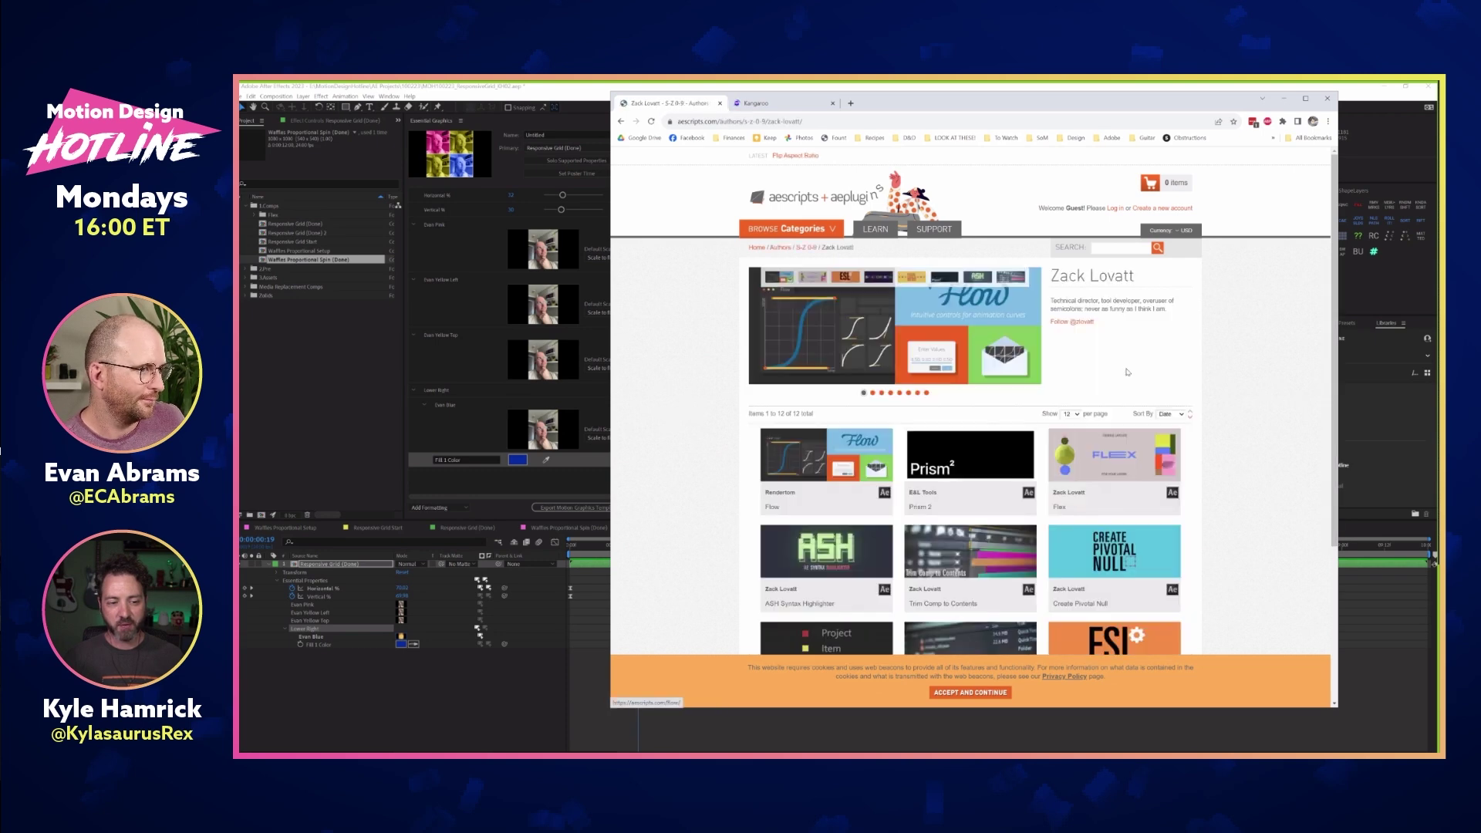
pyautogui.scroll(-3, 1256, 424)
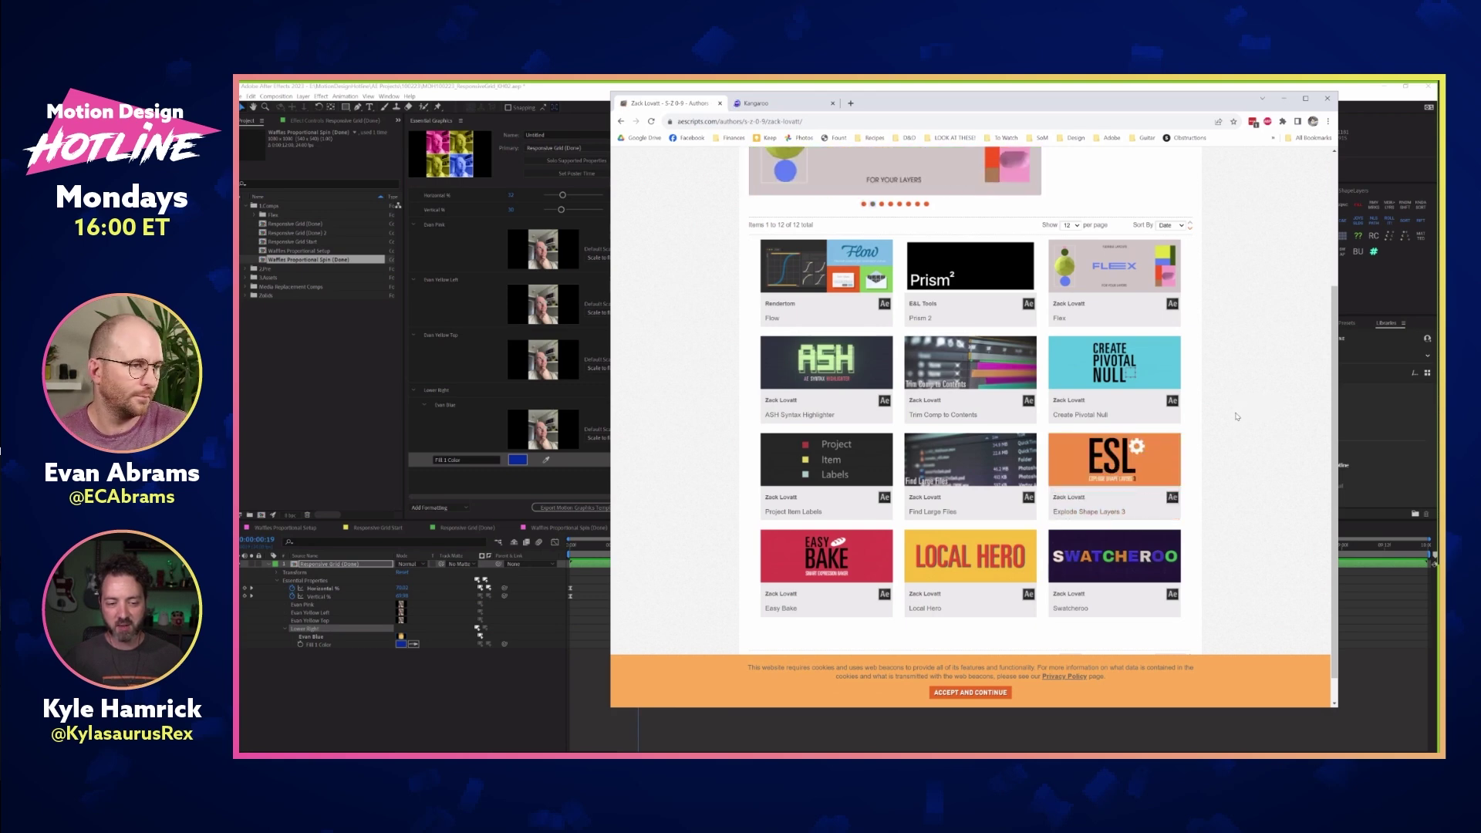
pyautogui.scroll(3, 1242, 415)
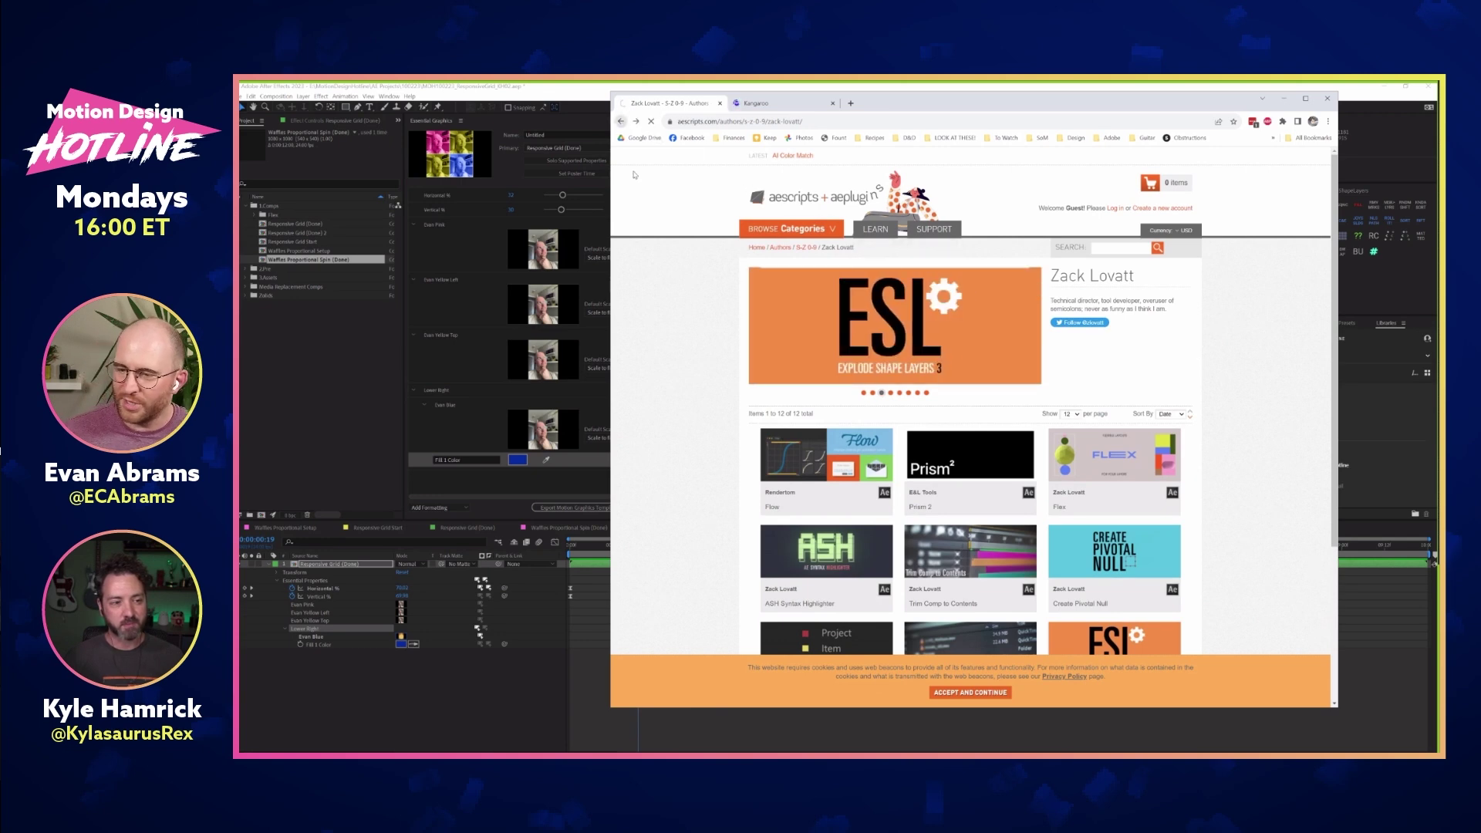
pyautogui.hotkey('alt', 'Left')
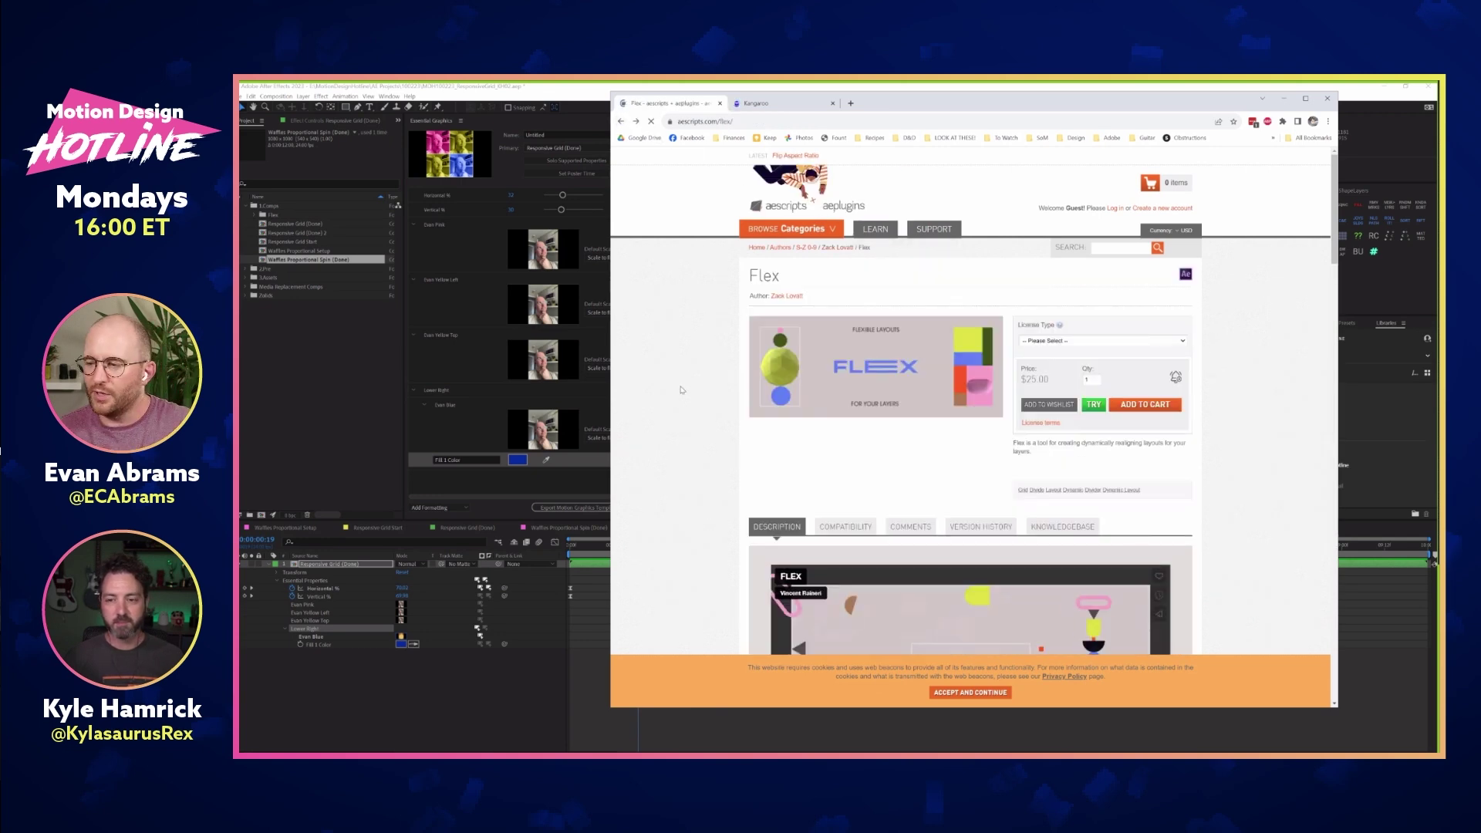